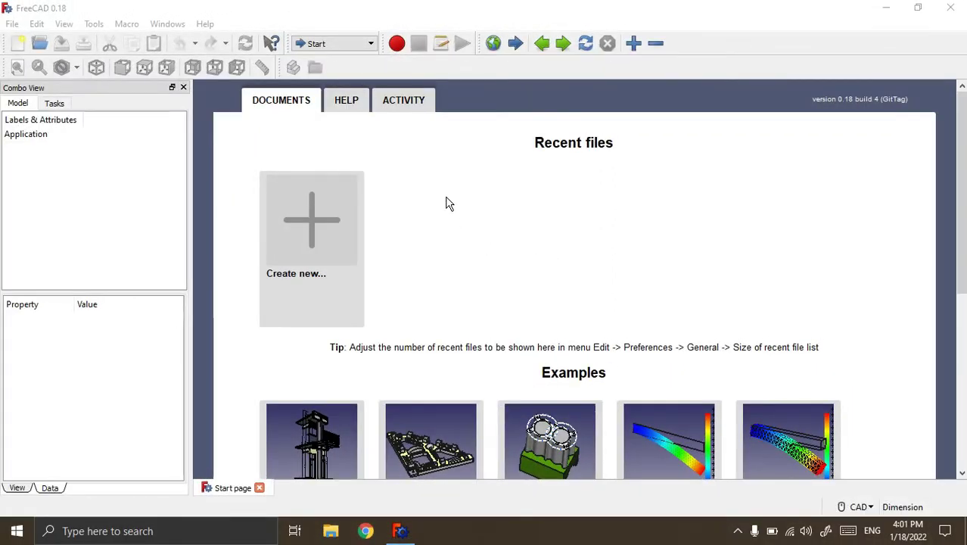
# Activate the Part workbench and create a new Unnamed document from the Start page
pyautogui.click(371, 43)
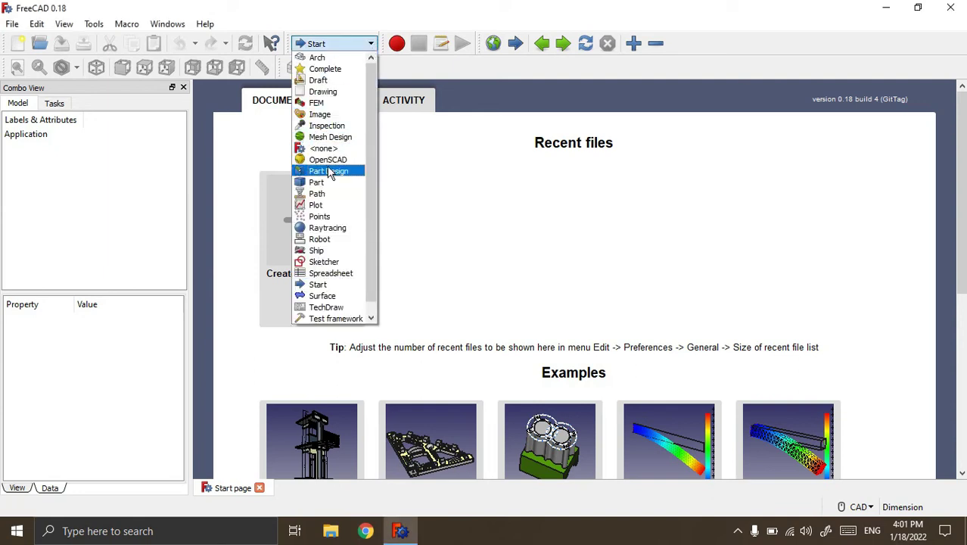
pyautogui.click(318, 183)
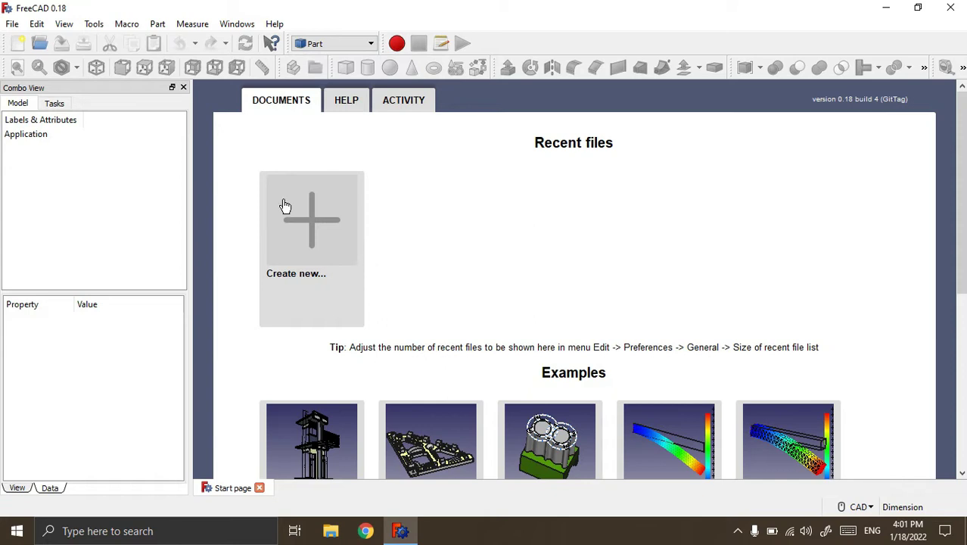
pyautogui.click(326, 237)
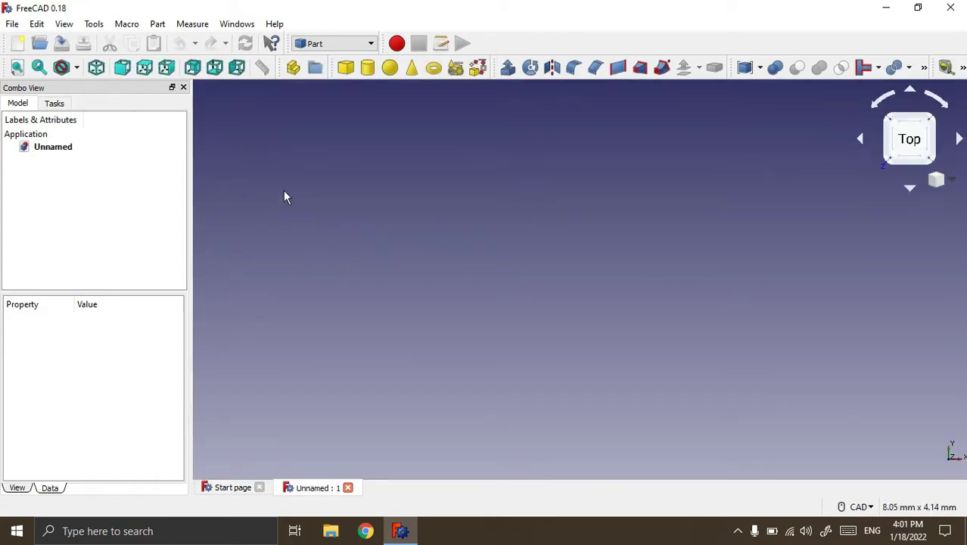
# Save the empty document with Save As as test1 in the Desktop folder
pyautogui.click(11, 24)
pyautogui.click(45, 132)
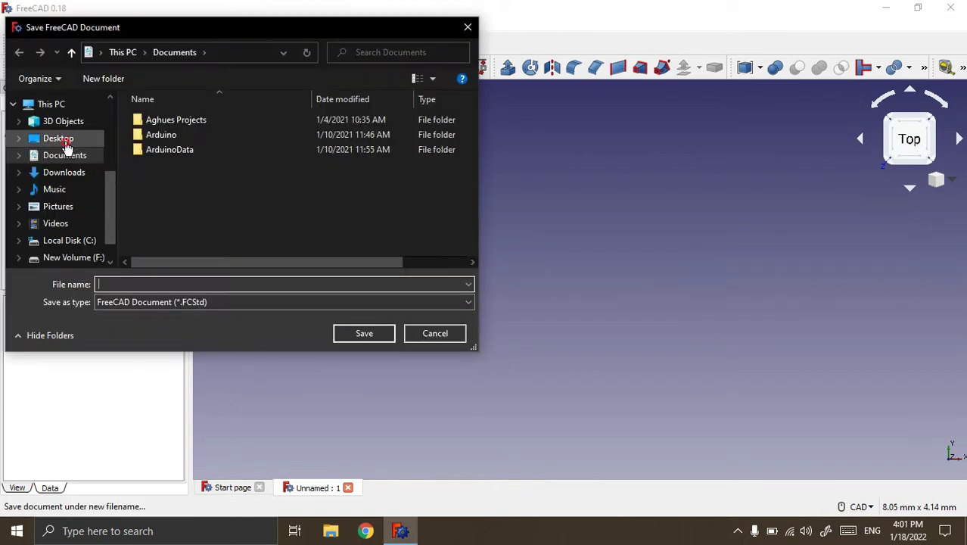
pyautogui.click(59, 138)
pyautogui.click(156, 284)
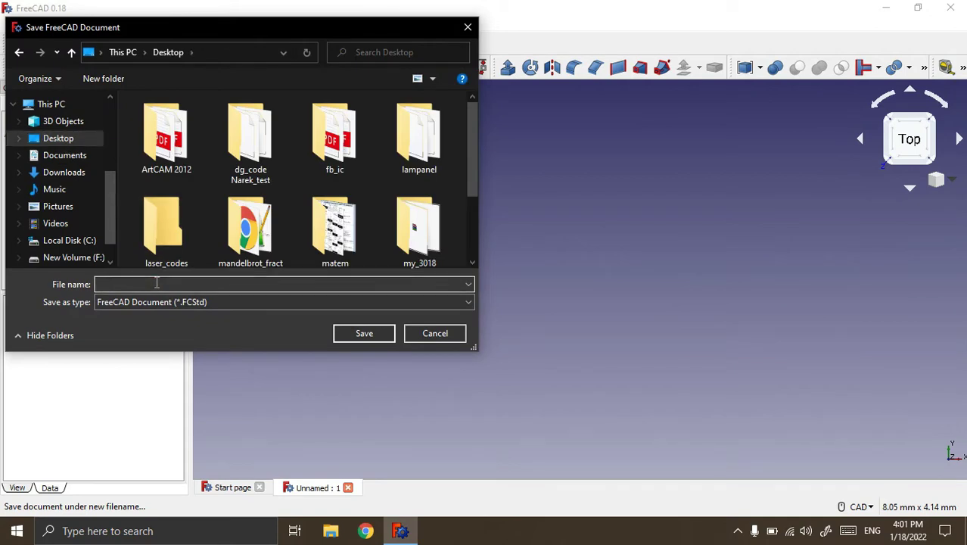
pyautogui.write('test1')
pyautogui.click(357, 333)
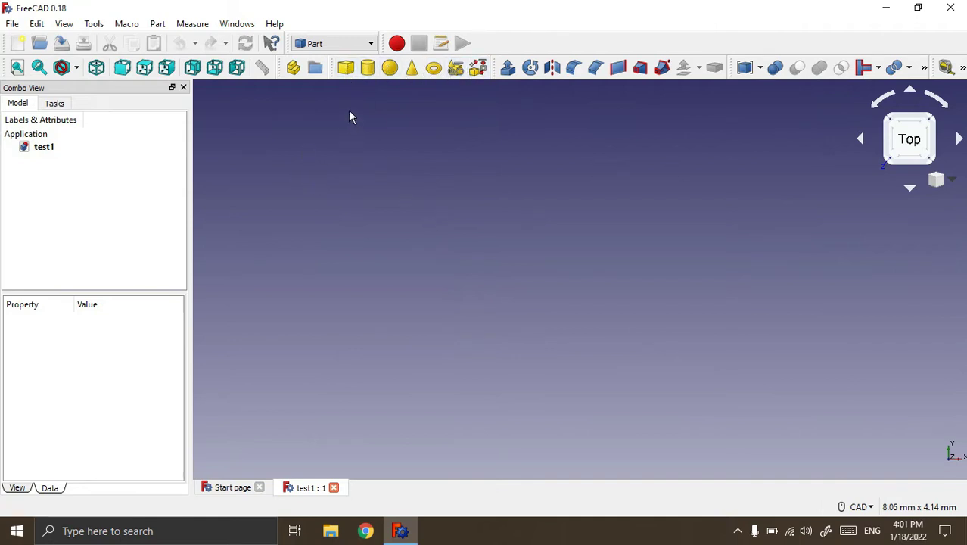
# Add a Part Cube to test1 and orbit the view to see it in 3D
pyautogui.click(347, 68)
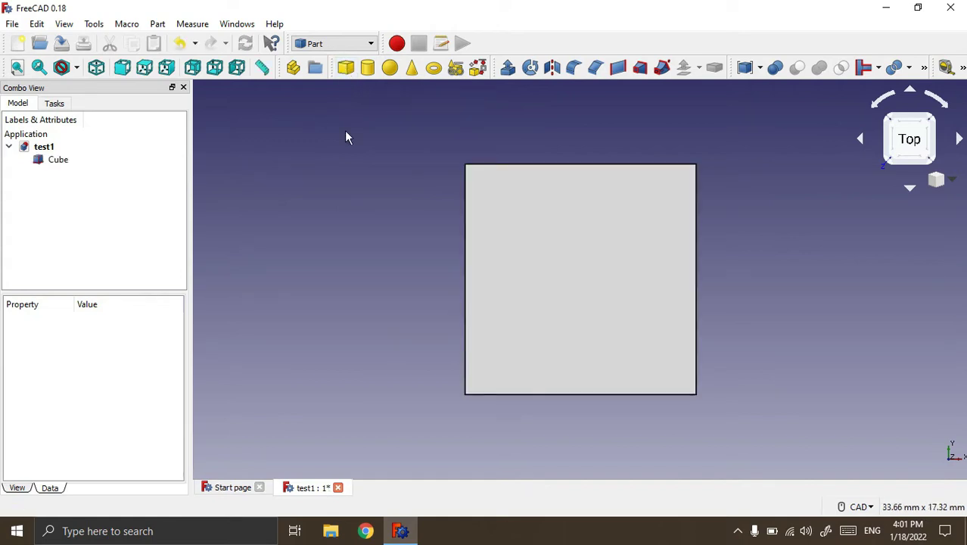
pyautogui.moveTo(562, 431)
pyautogui.mouseDown(button='middle')
pyautogui.moveTo(570, 398)
pyautogui.moveTo(537, 363)
pyautogui.moveTo(524, 294)
pyautogui.mouseUp(button='middle')
pyautogui.scroll(-5, 529, 272)
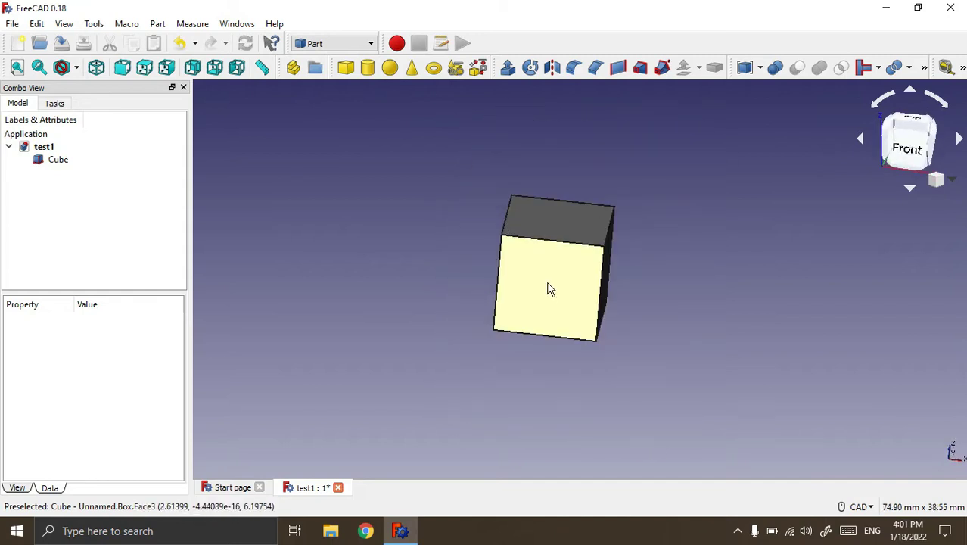
# Zoom in and out on the cube and pan to recentre it
pyautogui.scroll(2, 571, 286)
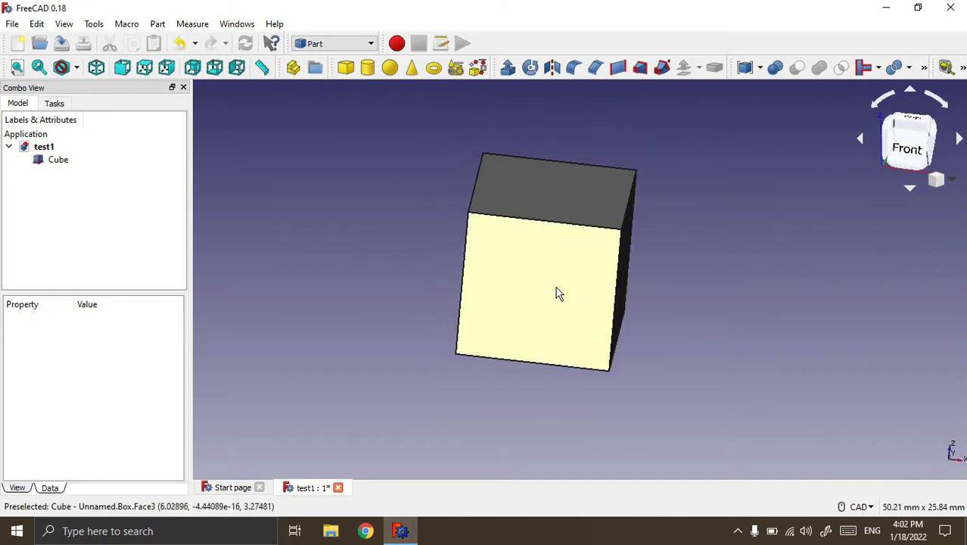
pyautogui.scroll(2, 572, 272)
pyautogui.scroll(2, 578, 274)
pyautogui.scroll(-6, 578, 275)
pyautogui.scroll(4, 578, 274)
pyautogui.scroll(-2, 578, 275)
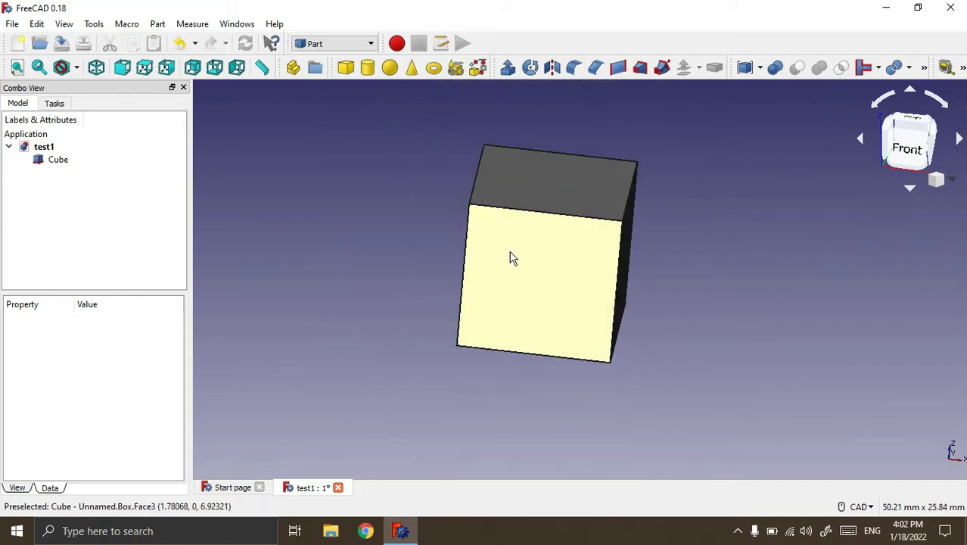
pyautogui.scroll(1, 468, 304)
pyautogui.scroll(1, 468, 304)
pyautogui.scroll(-1, 469, 304)
pyautogui.scroll(-2, 469, 304)
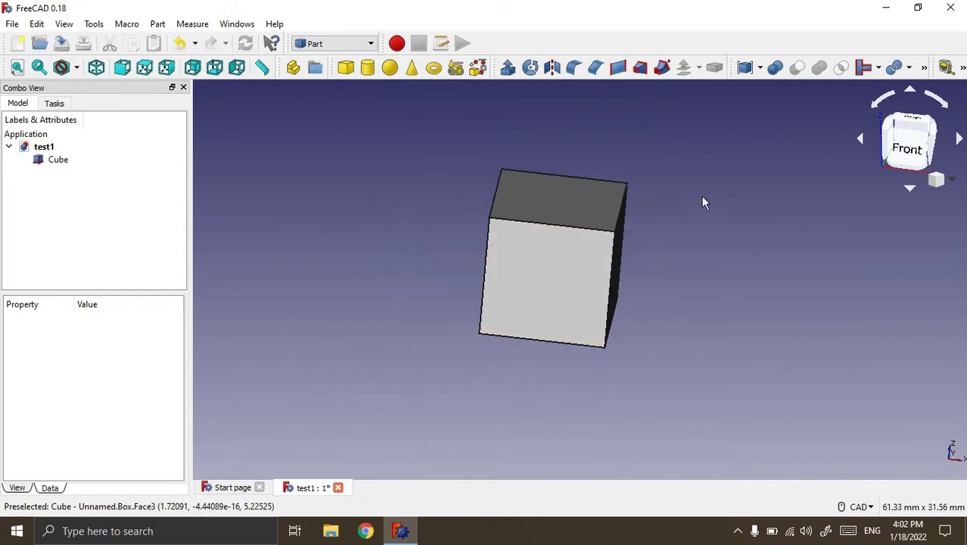
pyautogui.scroll(2, 703, 188)
pyautogui.scroll(-2, 582, 233)
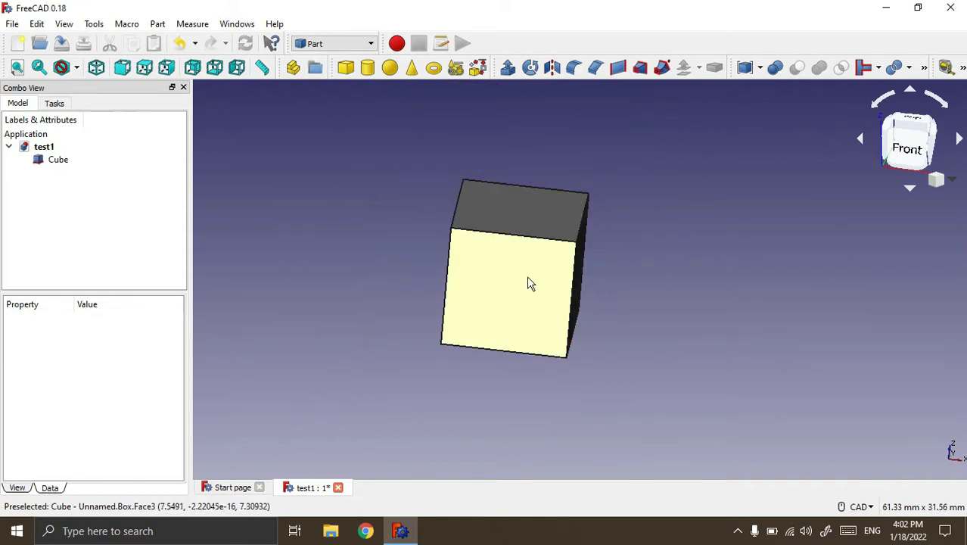
pyautogui.moveTo(527, 276)
pyautogui.mouseDown(button='middle')
pyautogui.moveTo(503, 289)
pyautogui.moveTo(520, 298)
pyautogui.moveTo(531, 277)
pyautogui.mouseUp(button='middle')
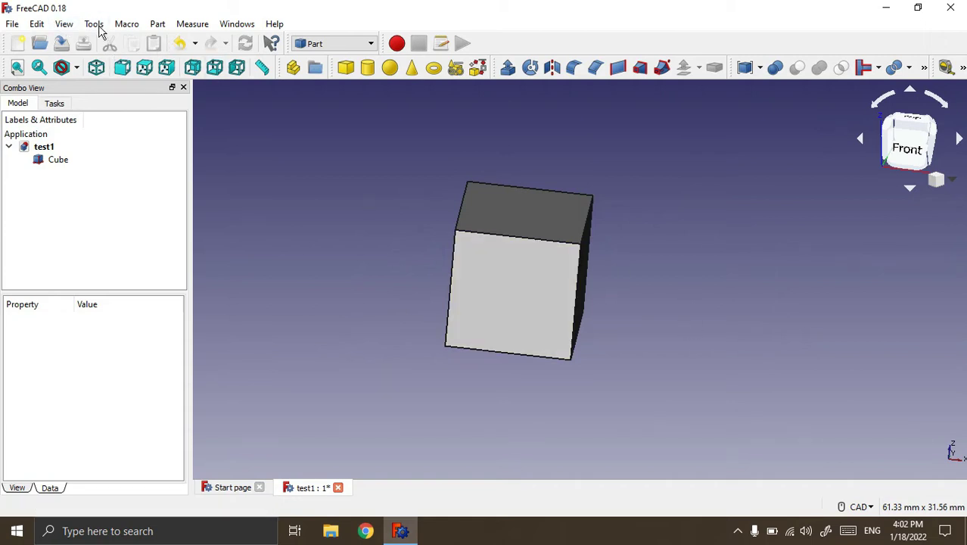
pyautogui.click(64, 25)
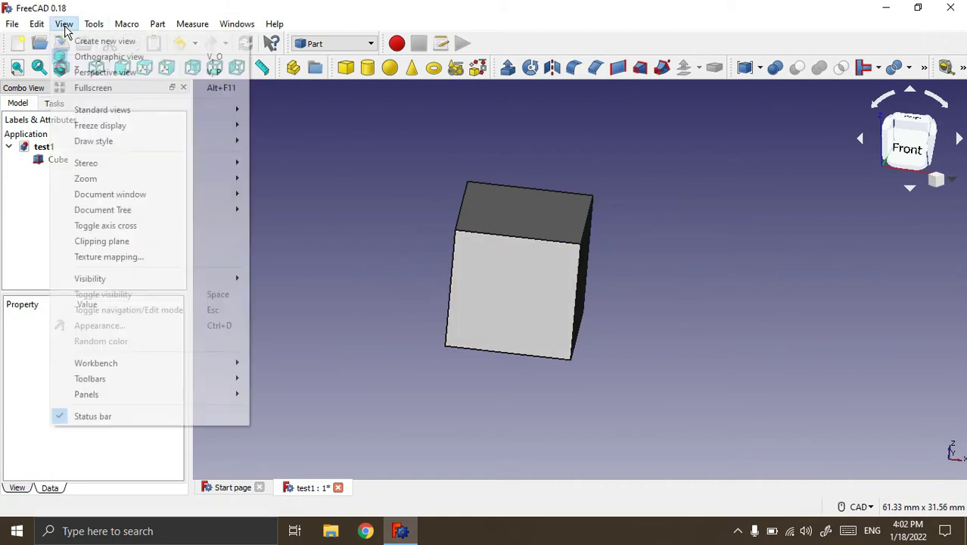
# Turn on the axis cross and orbit around the cube to view it from several angles
pyautogui.click(129, 231)
pyautogui.scroll(-3, 521, 279)
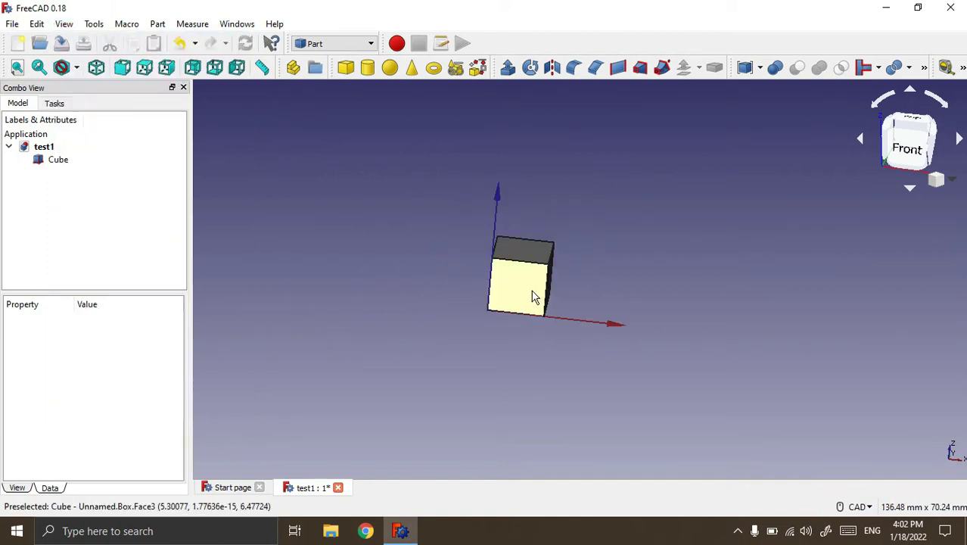
pyautogui.moveTo(641, 268)
pyautogui.mouseDown(button='middle')
pyautogui.moveTo(600, 266)
pyautogui.moveTo(602, 246)
pyautogui.moveTo(592, 293)
pyautogui.moveTo(552, 311)
pyautogui.mouseUp(button='middle')
pyautogui.moveTo(568, 353)
pyautogui.mouseDown(button='middle')
pyautogui.moveTo(542, 326)
pyautogui.moveTo(541, 360)
pyautogui.moveTo(511, 355)
pyautogui.mouseUp(button='middle')
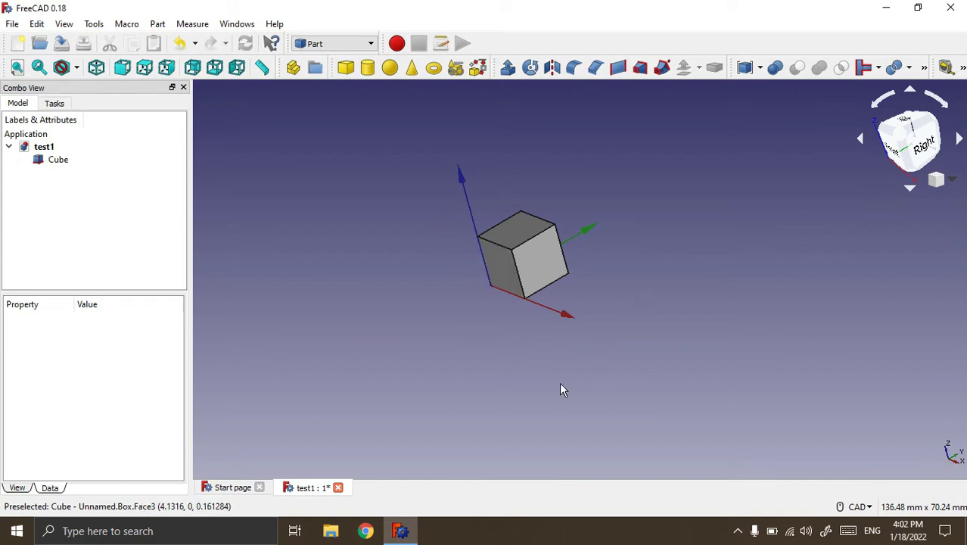
pyautogui.moveTo(571, 368)
pyautogui.mouseDown(button='middle')
pyautogui.moveTo(481, 335)
pyautogui.moveTo(482, 347)
pyautogui.moveTo(483, 215)
pyautogui.mouseUp(button='middle')
pyautogui.scroll(4, 483, 216)
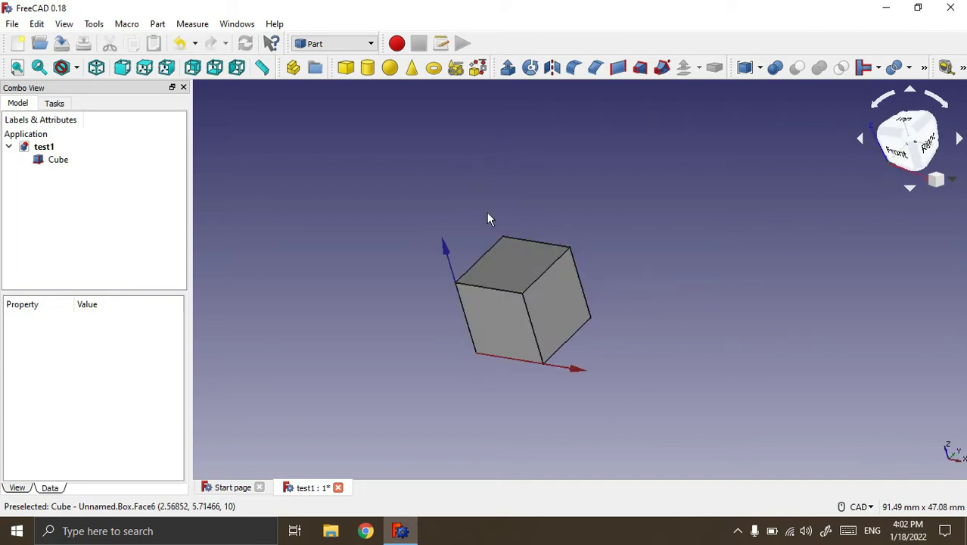
pyautogui.moveTo(580, 404)
pyautogui.mouseDown(button='middle')
pyautogui.moveTo(562, 402)
pyautogui.moveTo(557, 376)
pyautogui.moveTo(543, 386)
pyautogui.mouseUp(button='middle')
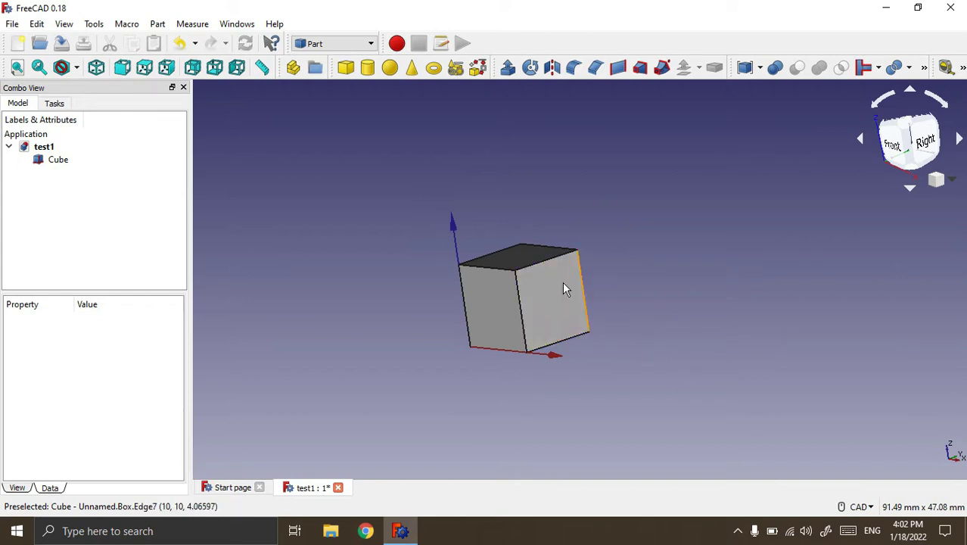
pyautogui.scroll(-4, 533, 220)
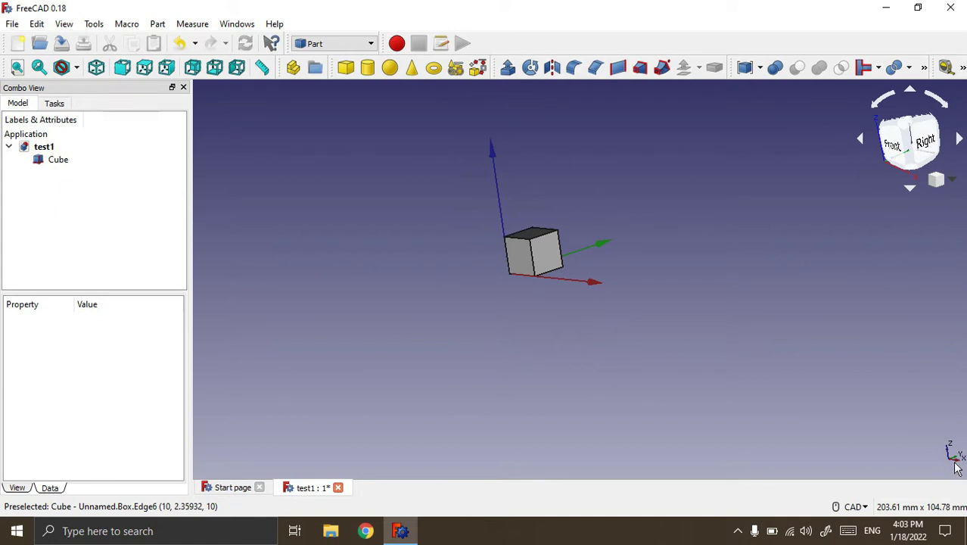
pyautogui.moveTo(775, 365)
pyautogui.mouseDown(button='middle')
pyautogui.moveTo(692, 418)
pyautogui.moveTo(683, 376)
pyautogui.mouseUp(button='middle')
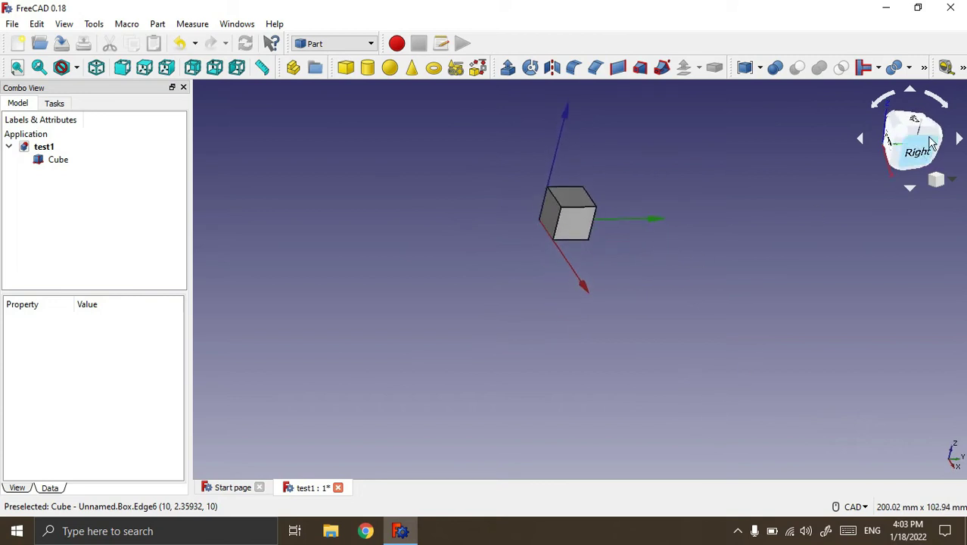
pyautogui.moveTo(639, 338)
pyautogui.mouseDown(button='middle')
pyautogui.moveTo(784, 336)
pyautogui.moveTo(766, 329)
pyautogui.mouseUp(button='middle')
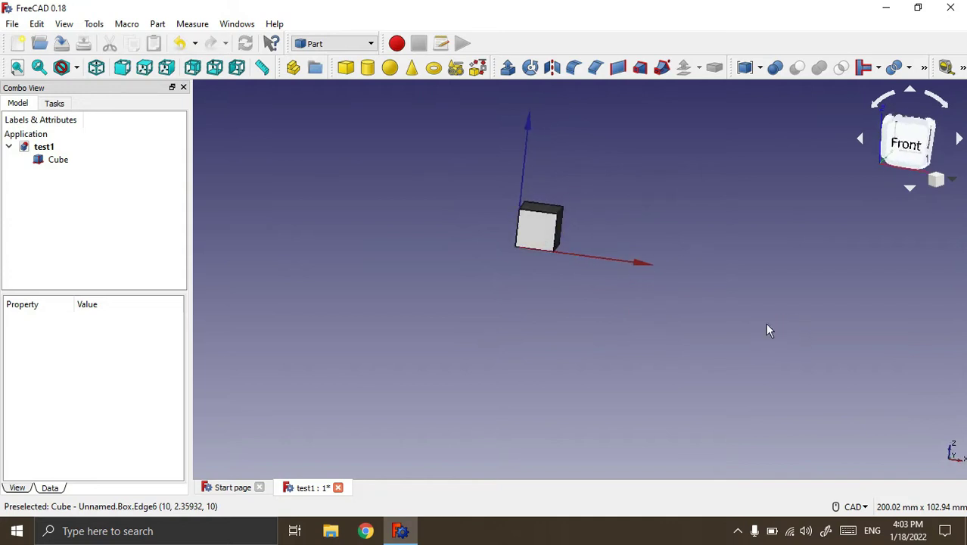
# Use the navigation cube to view front, right and below, then roll the view 135°
pyautogui.click(902, 150)
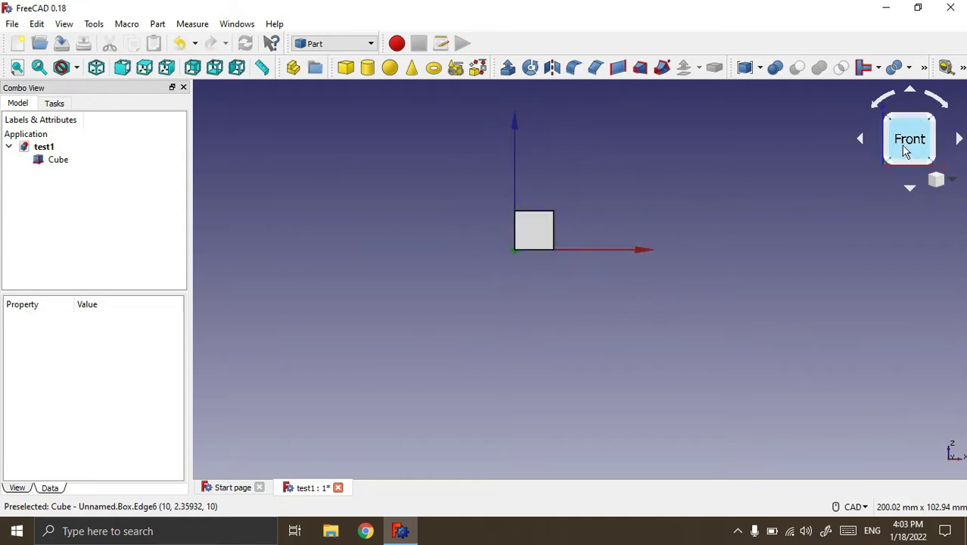
pyautogui.click(860, 141)
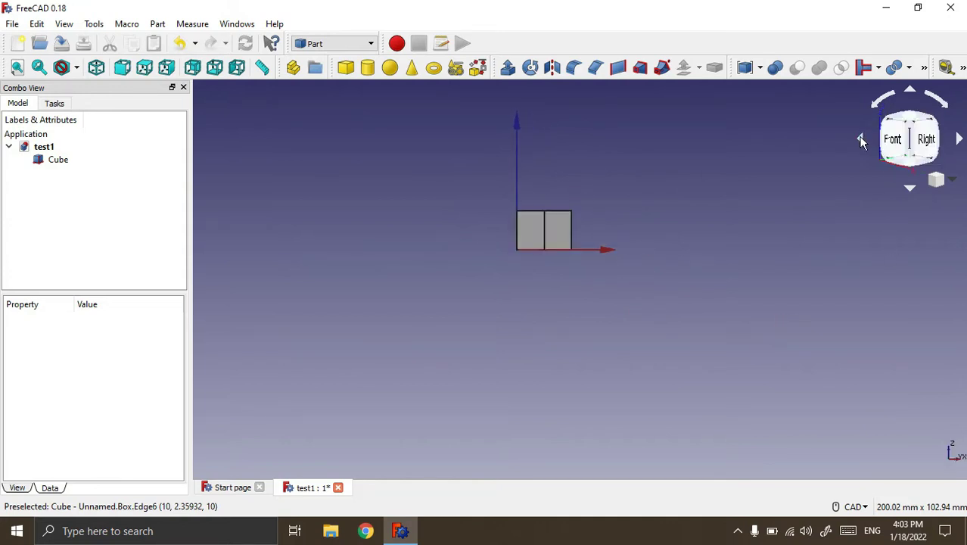
pyautogui.click(912, 91)
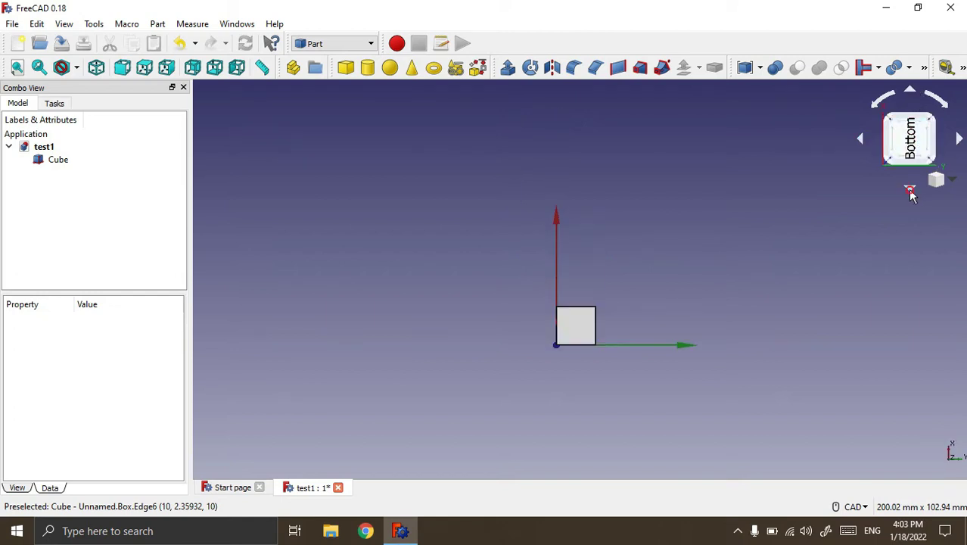
pyautogui.click(909, 191)
pyautogui.click(932, 96)
pyautogui.click(934, 97)
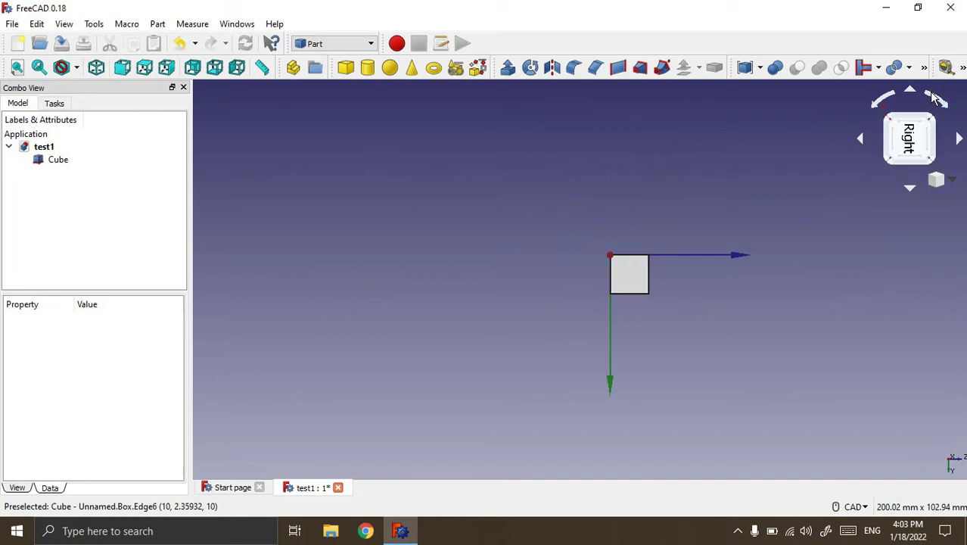
pyautogui.click(934, 97)
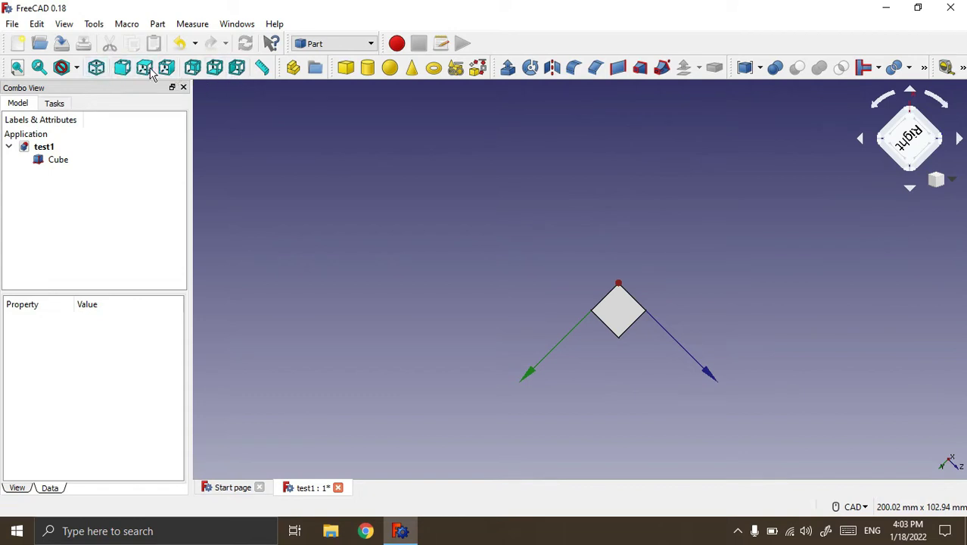
# Return to Isometric, zoom in, orbit, and reset to isometric with the 0 key
pyautogui.click(97, 69)
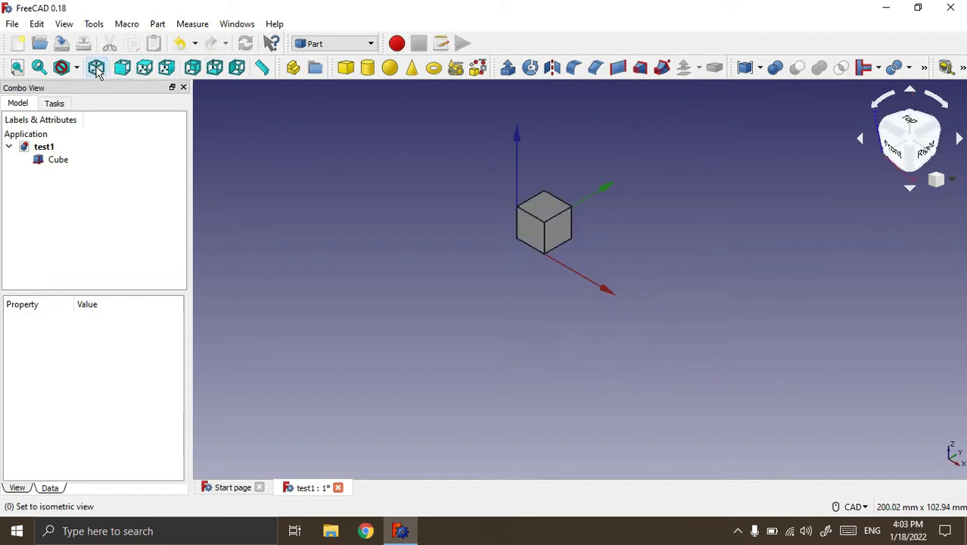
pyautogui.scroll(2, 559, 214)
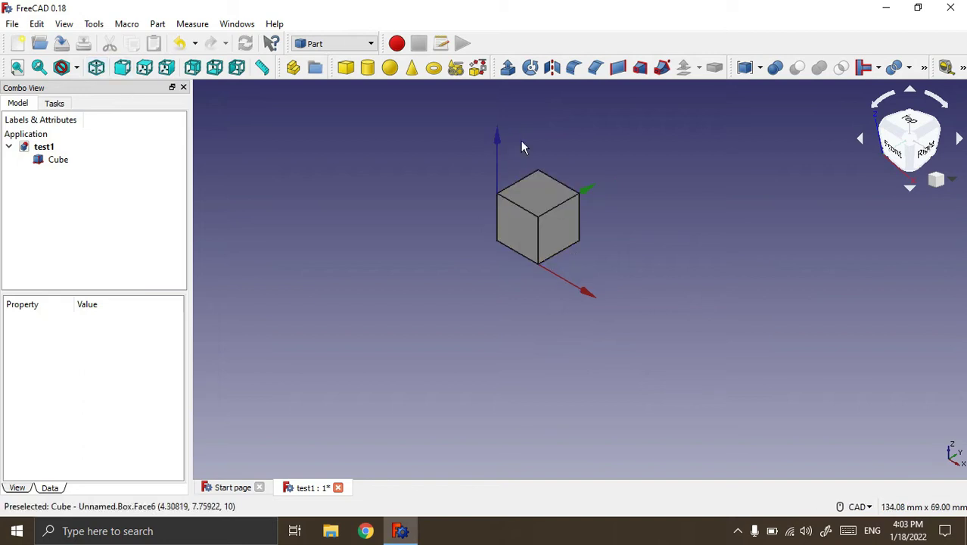
pyautogui.scroll(2, 524, 148)
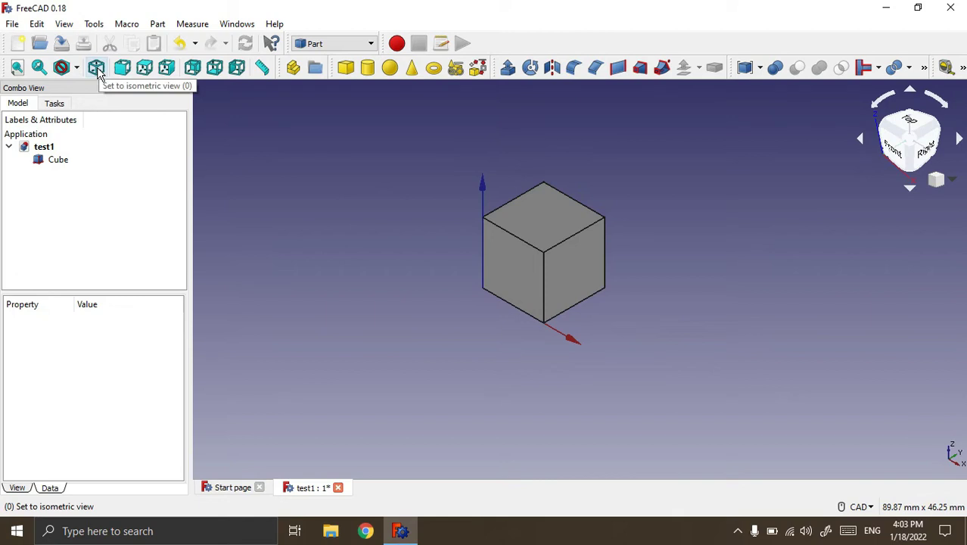
pyautogui.moveTo(121, 68)
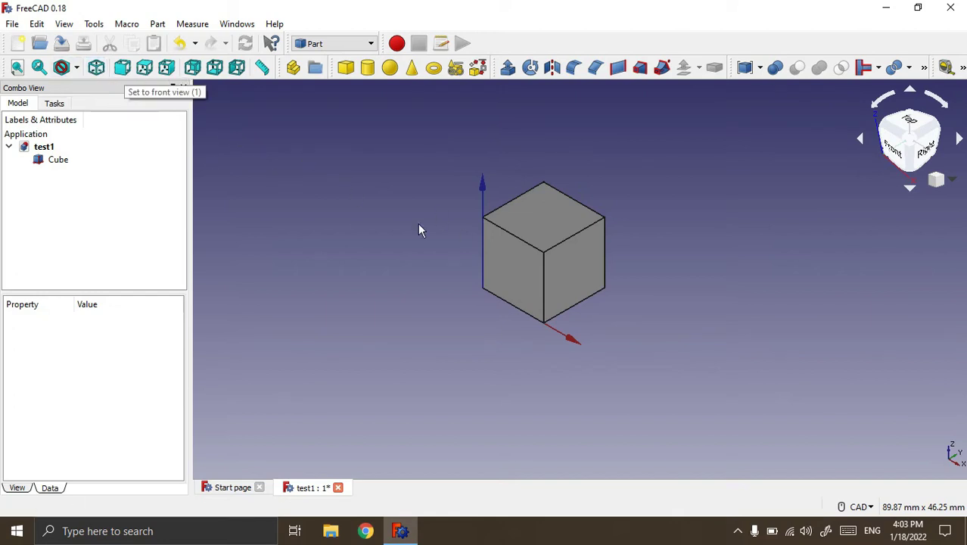
pyautogui.moveTo(739, 368); pyautogui.dragTo(599, 350, button='middle')
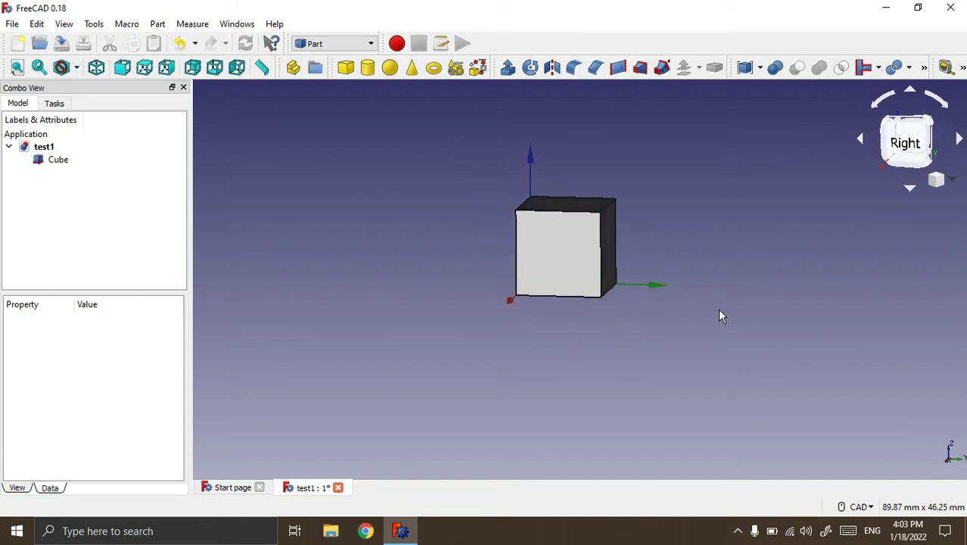
pyautogui.press('0')
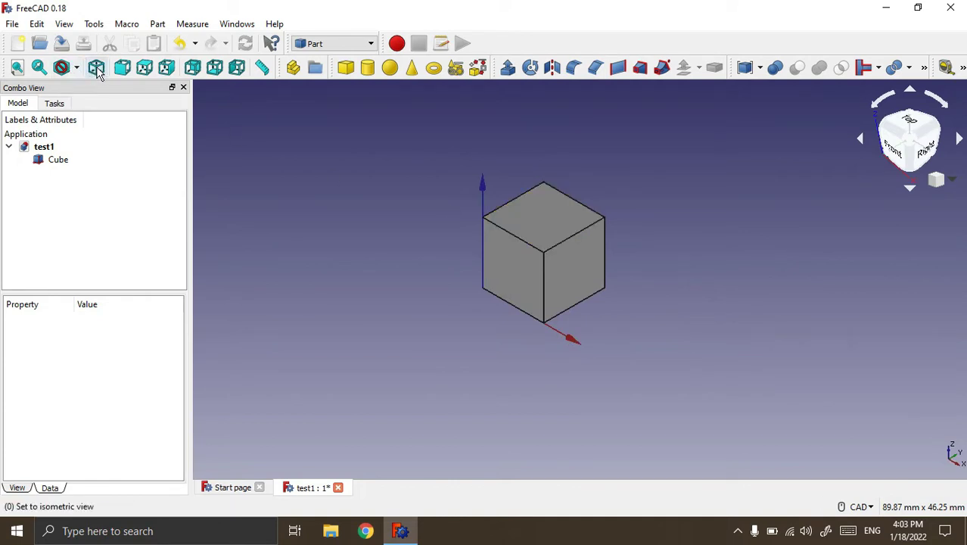
pyautogui.scroll(2, 471, 240)
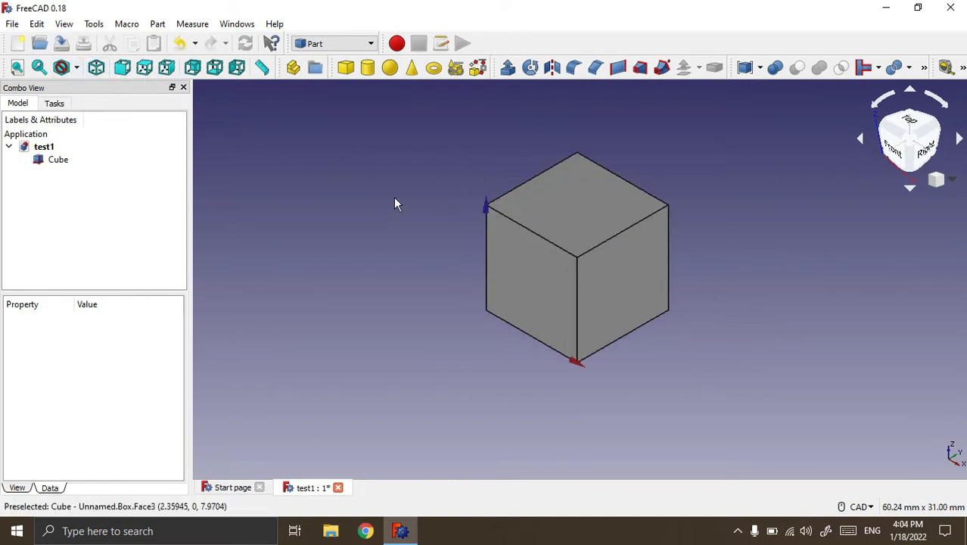
# Cycle through the Top, Right, Rear, Bottom and Left views, then back to Isometric
pyautogui.click(145, 67)
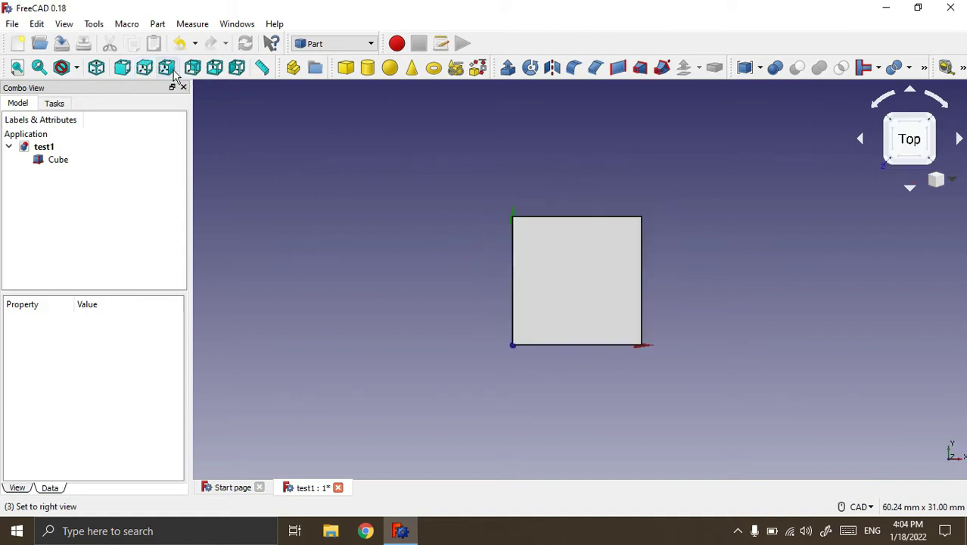
pyautogui.click(167, 69)
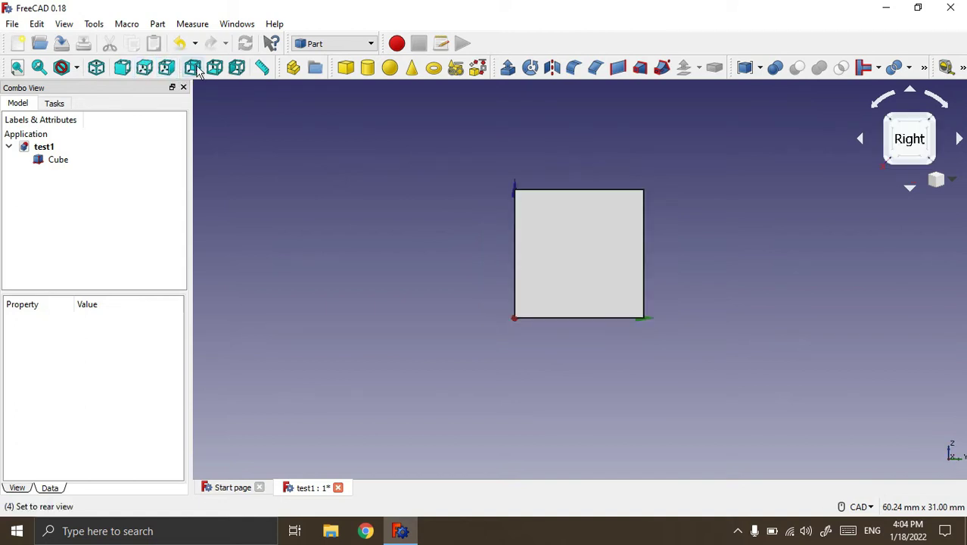
pyautogui.click(194, 69)
pyautogui.click(216, 68)
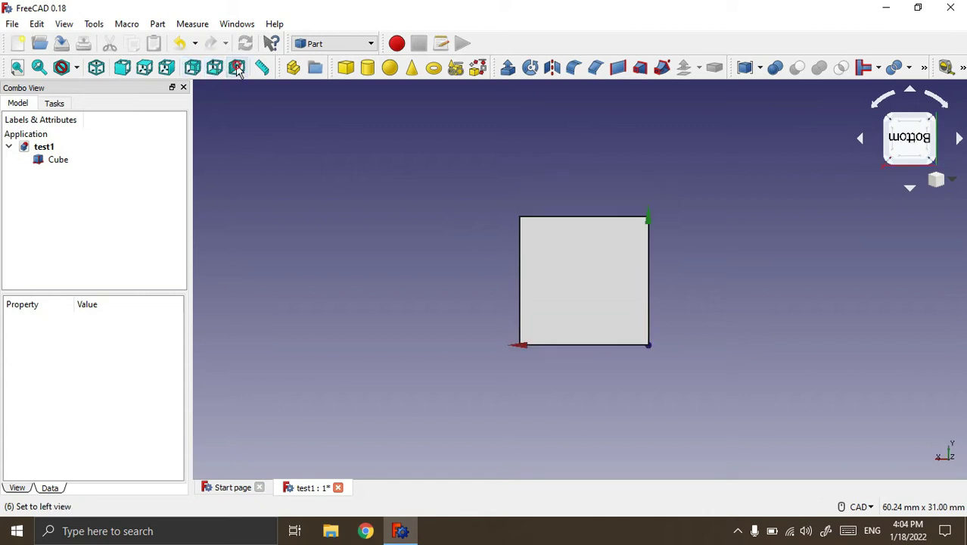
pyautogui.click(237, 67)
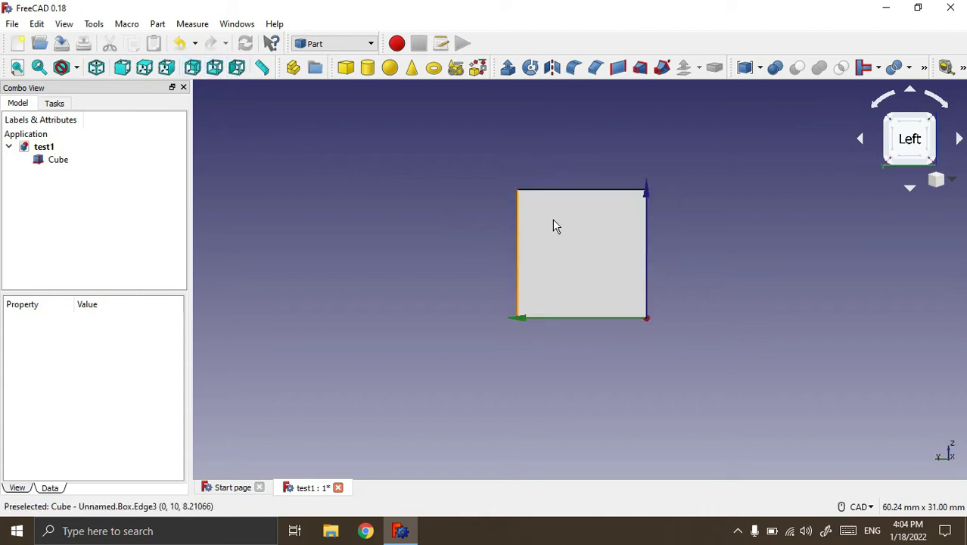
pyautogui.click(96, 67)
pyautogui.moveTo(609, 393)
pyautogui.mouseDown(button='middle')
pyautogui.moveTo(613, 374)
pyautogui.moveTo(594, 384)
pyautogui.mouseUp(button='middle')
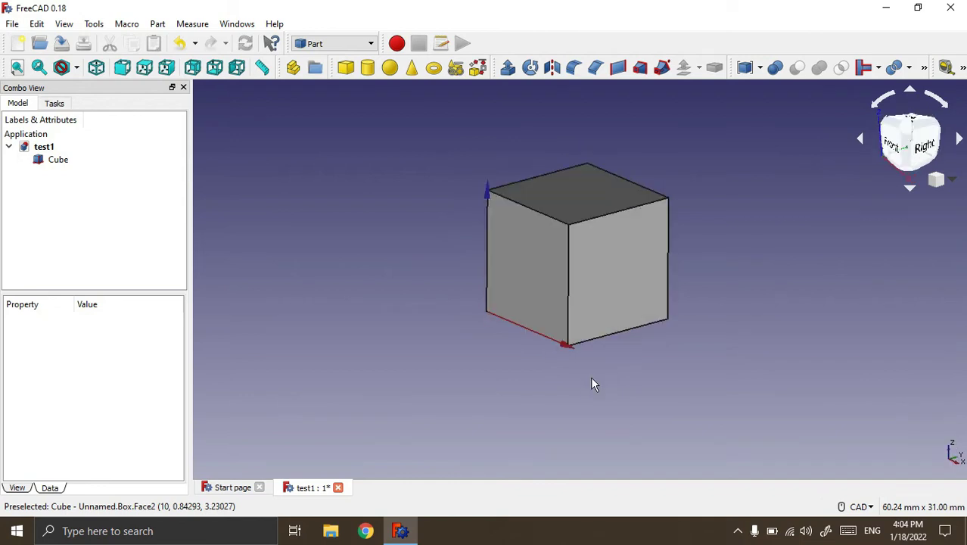
# Show the cube as Wireframe, orbit it, then switch to Points
pyautogui.click(78, 71)
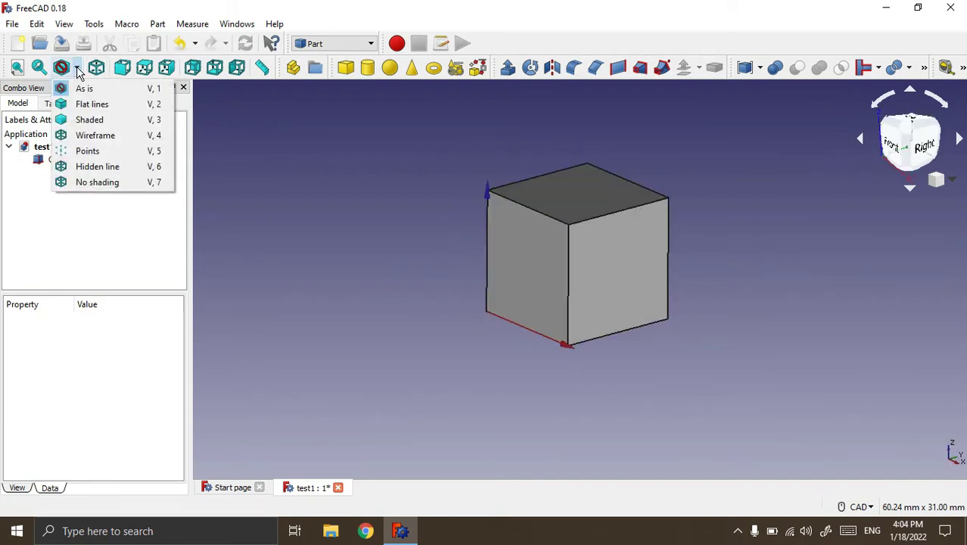
pyautogui.click(92, 142)
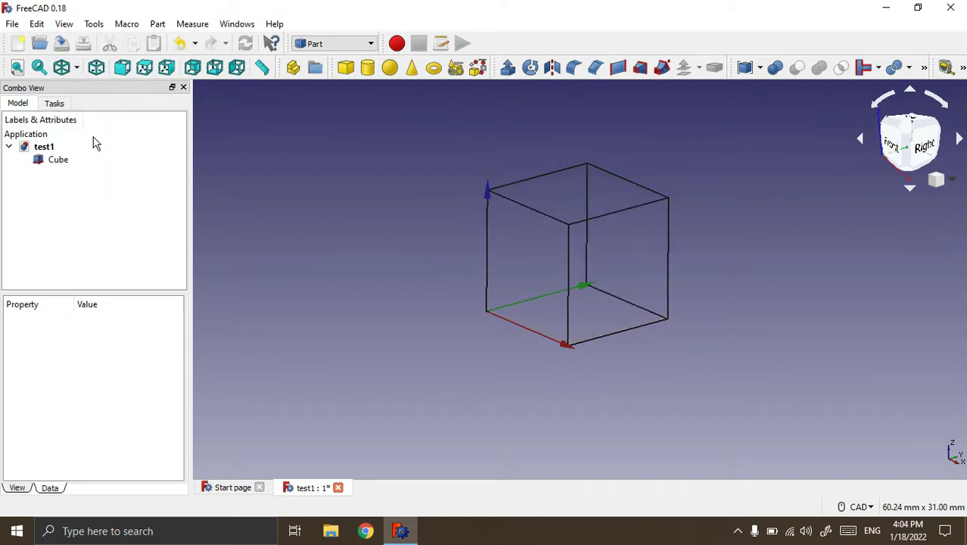
pyautogui.moveTo(687, 349)
pyautogui.mouseDown(button='middle')
pyautogui.moveTo(645, 349)
pyautogui.moveTo(590, 325)
pyautogui.mouseUp(button='middle')
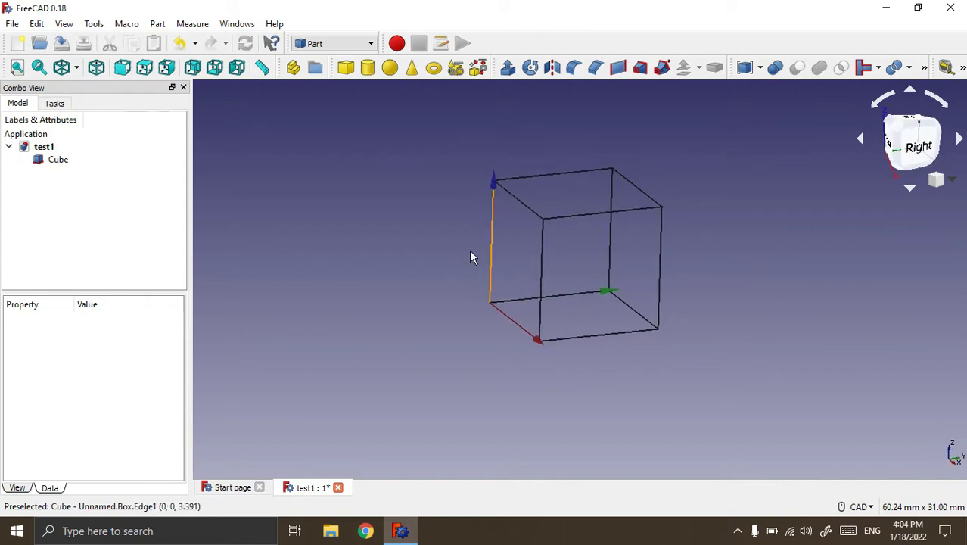
pyautogui.click(77, 70)
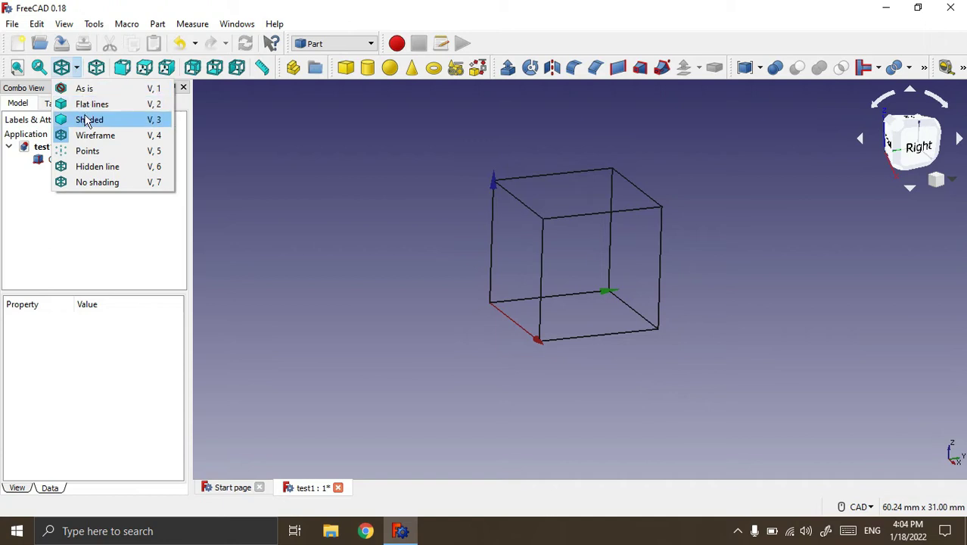
pyautogui.click(88, 151)
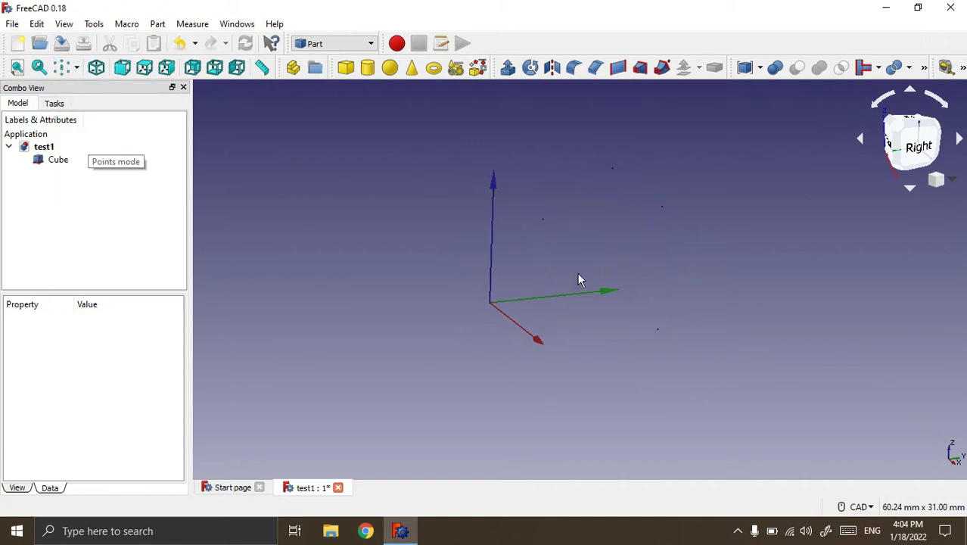
pyautogui.scroll(4, 581, 261)
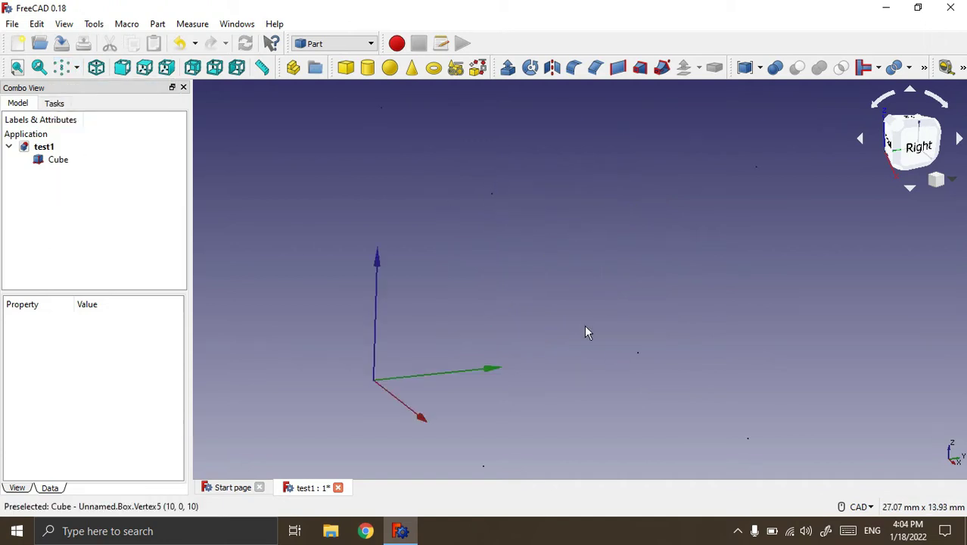
# Switch the cube to a solid draw style, orbit it, then restore As is
pyautogui.click(74, 68)
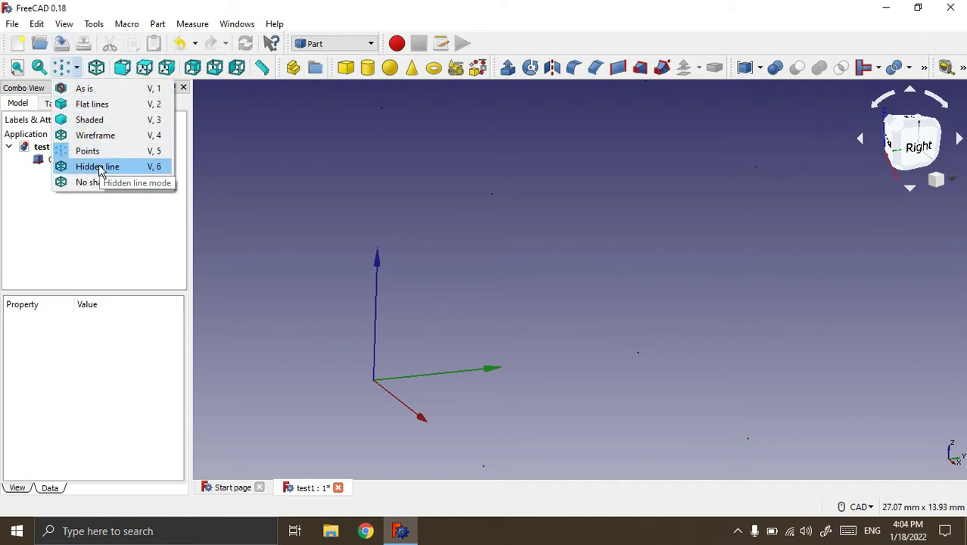
pyautogui.click(97, 185)
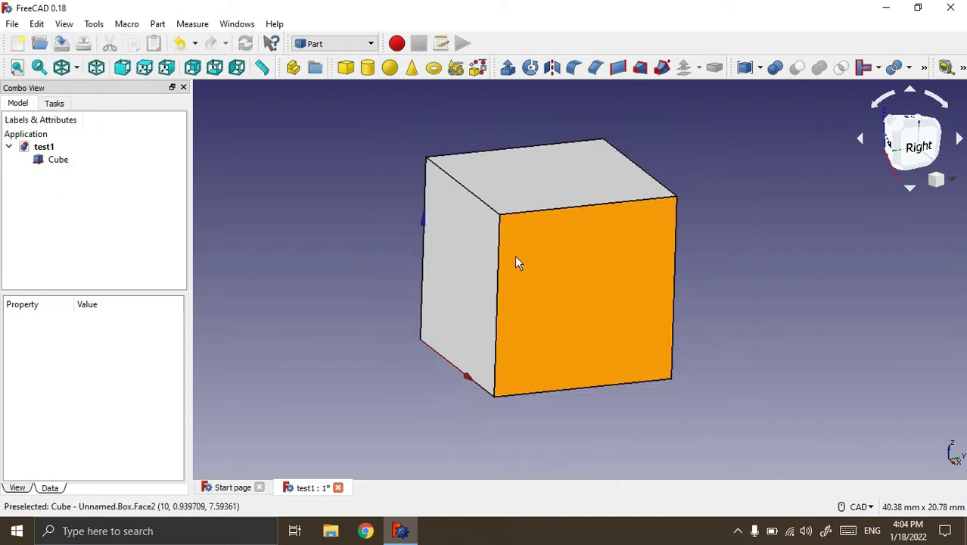
pyautogui.moveTo(766, 331)
pyautogui.mouseDown(button='middle')
pyautogui.moveTo(746, 331)
pyautogui.moveTo(747, 341)
pyautogui.mouseUp(button='middle')
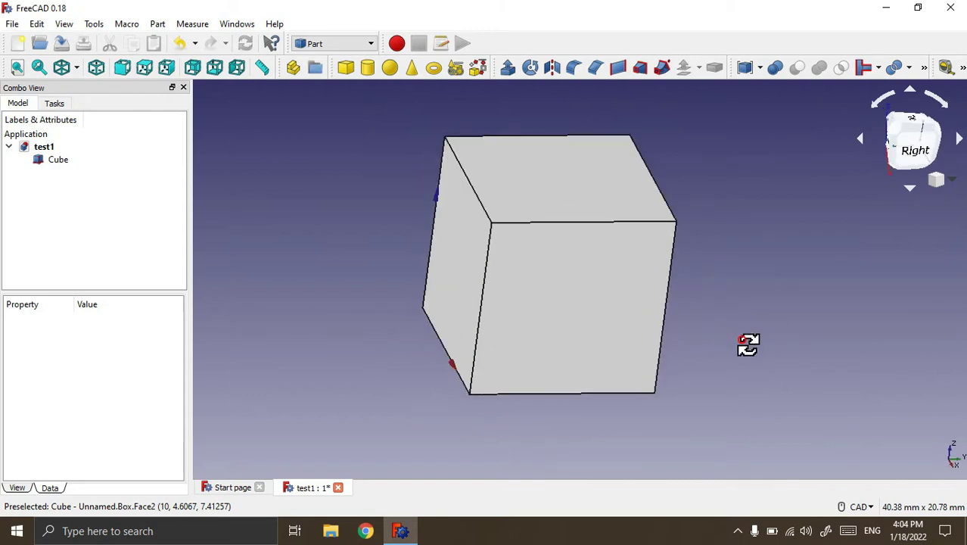
pyautogui.click(76, 67)
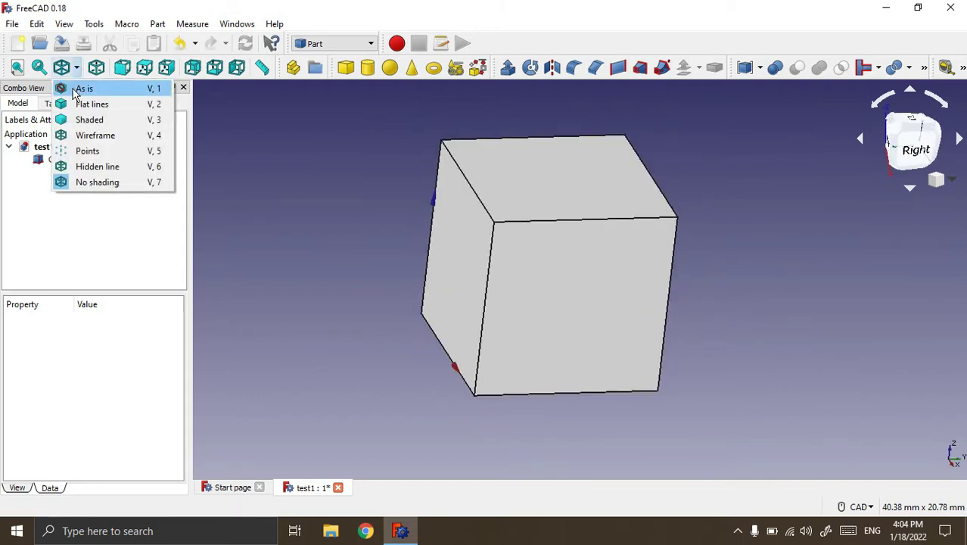
pyautogui.click(76, 88)
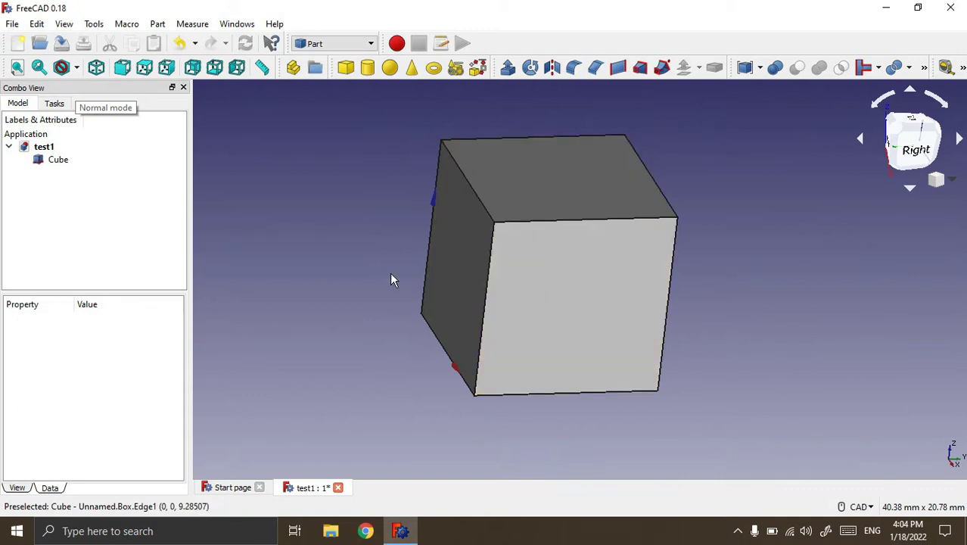
# Try the No shading and Shaded styles, then return to As is and pan aside
pyautogui.click(76, 68)
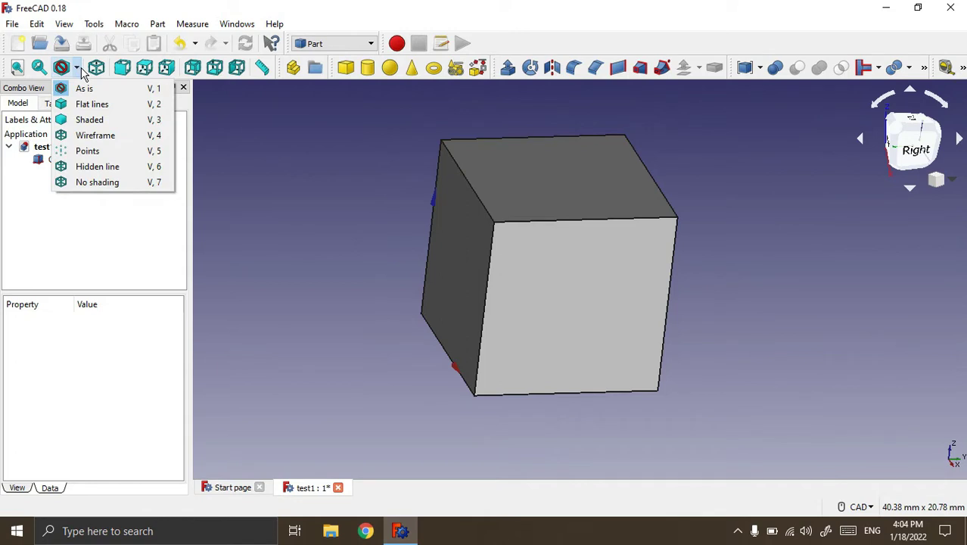
pyautogui.click(102, 182)
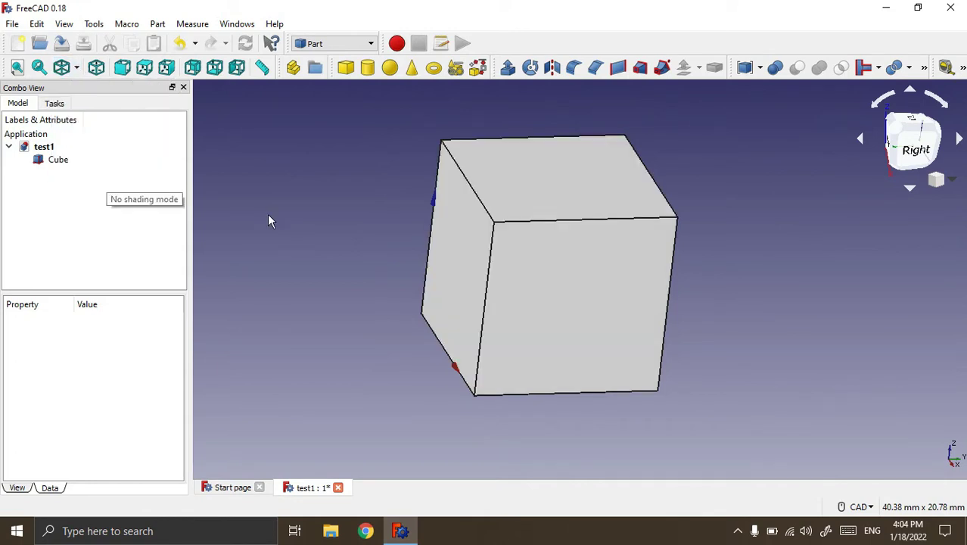
pyautogui.moveTo(723, 360)
pyautogui.mouseDown(button='middle')
pyautogui.moveTo(591, 330)
pyautogui.moveTo(645, 346)
pyautogui.moveTo(662, 337)
pyautogui.mouseUp(button='middle')
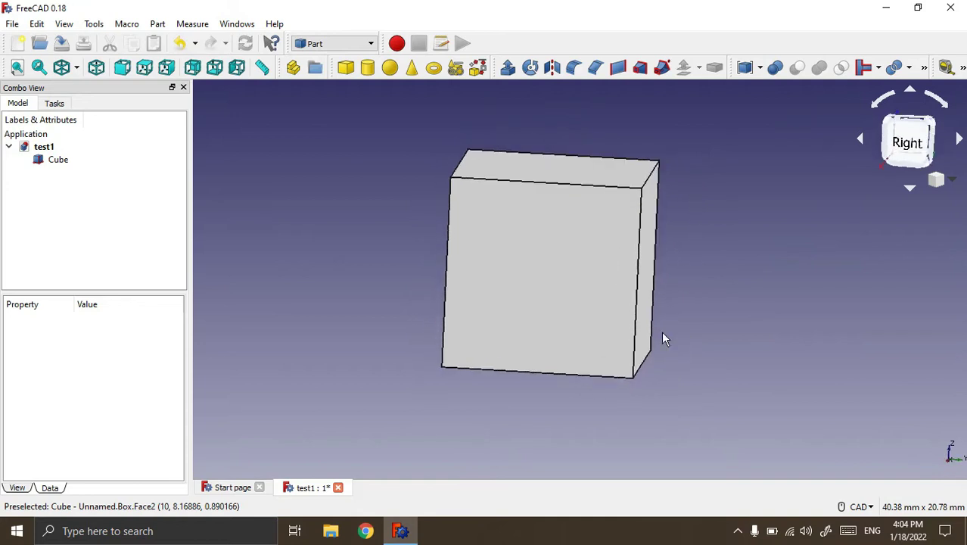
pyautogui.click(77, 69)
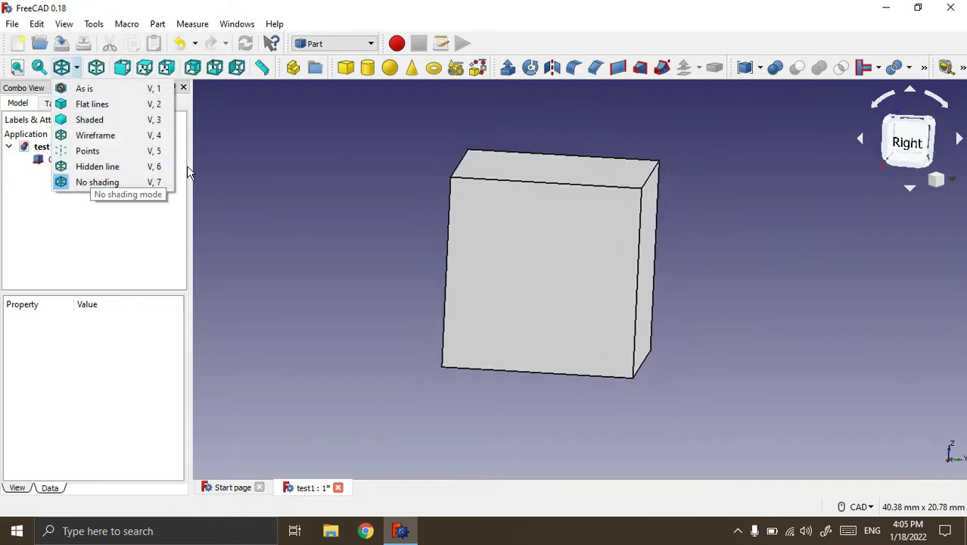
pyautogui.click(90, 120)
pyautogui.click(77, 69)
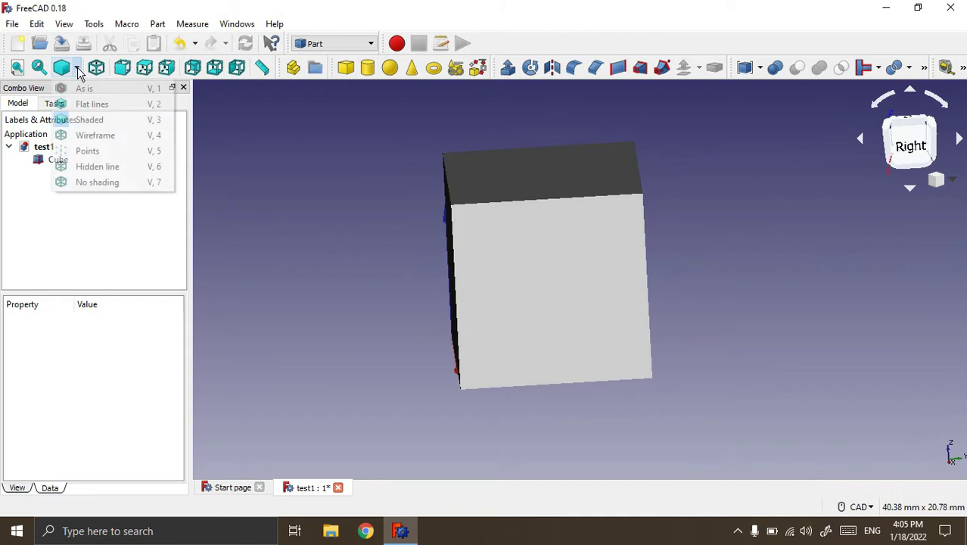
pyautogui.click(89, 95)
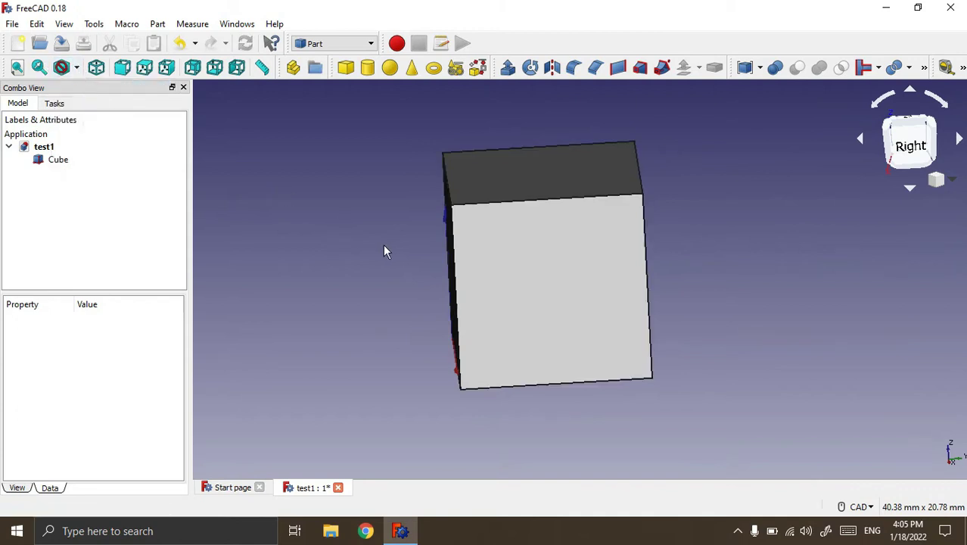
pyautogui.scroll(-4, 544, 273)
pyautogui.moveTo(577, 272)
pyautogui.mouseDown(button='middle')
pyautogui.moveTo(452, 280)
pyautogui.moveTo(216, 233)
pyautogui.mouseUp(button='middle')
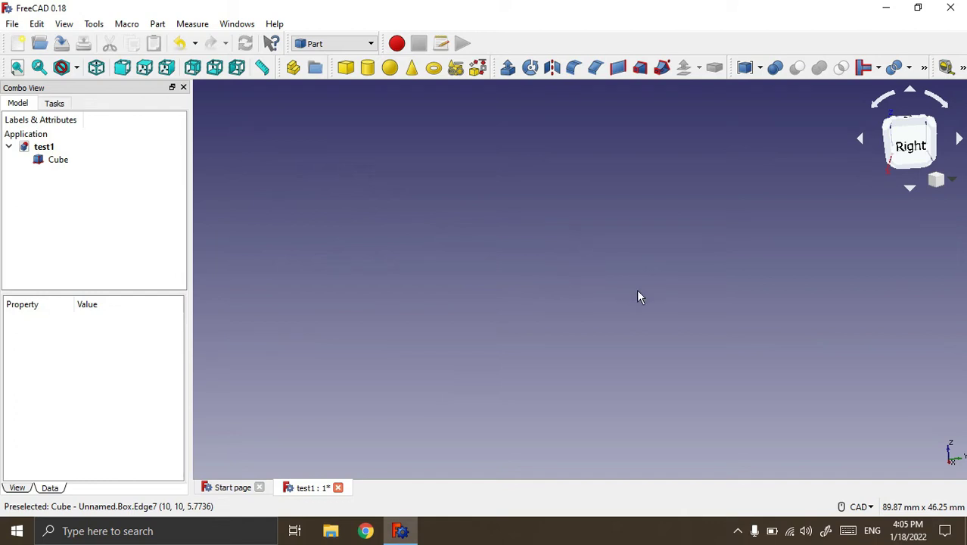
# Fit the cube in view and orbit to show its top face
pyautogui.click(17, 68)
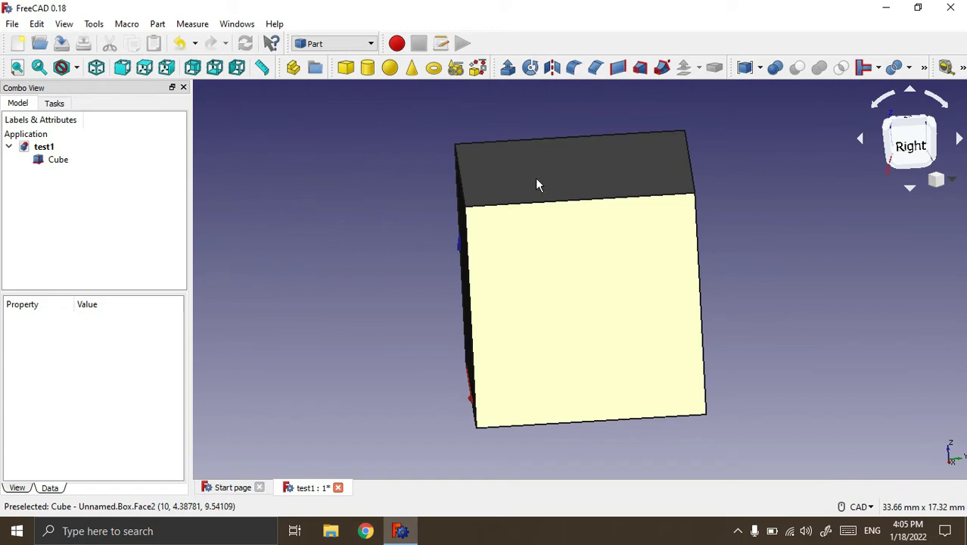
pyautogui.scroll(-2, 526, 161)
pyautogui.moveTo(517, 270)
pyautogui.mouseDown(button='middle')
pyautogui.moveTo(550, 343)
pyautogui.moveTo(553, 378)
pyautogui.mouseUp(button='middle')
pyautogui.moveTo(738, 67); pyautogui.dragTo(492, 44)
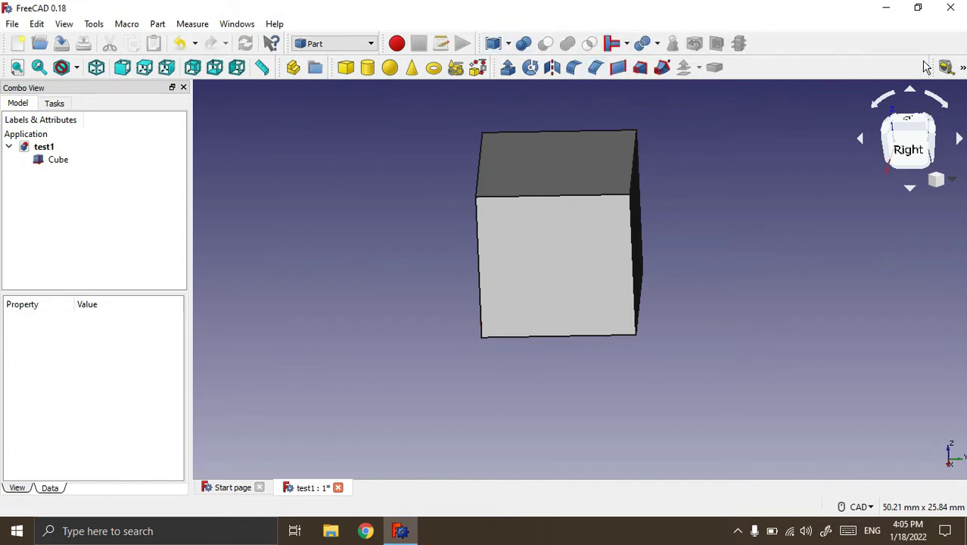
# Move the measurement toolbar to a new row, hide and reshow it, then dock it beside the others
pyautogui.moveTo(933, 68); pyautogui.dragTo(218, 104)
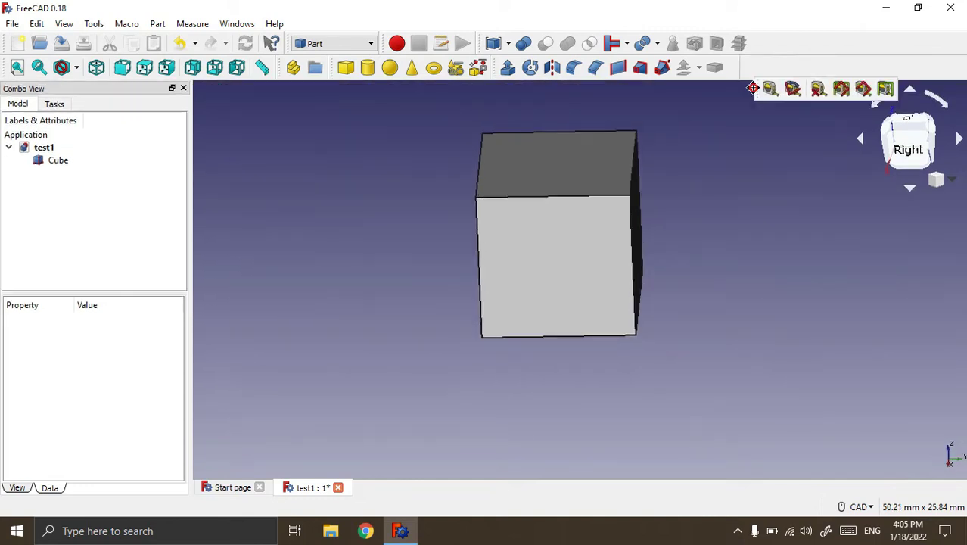
pyautogui.moveTo(217, 104); pyautogui.dragTo(134, 97)
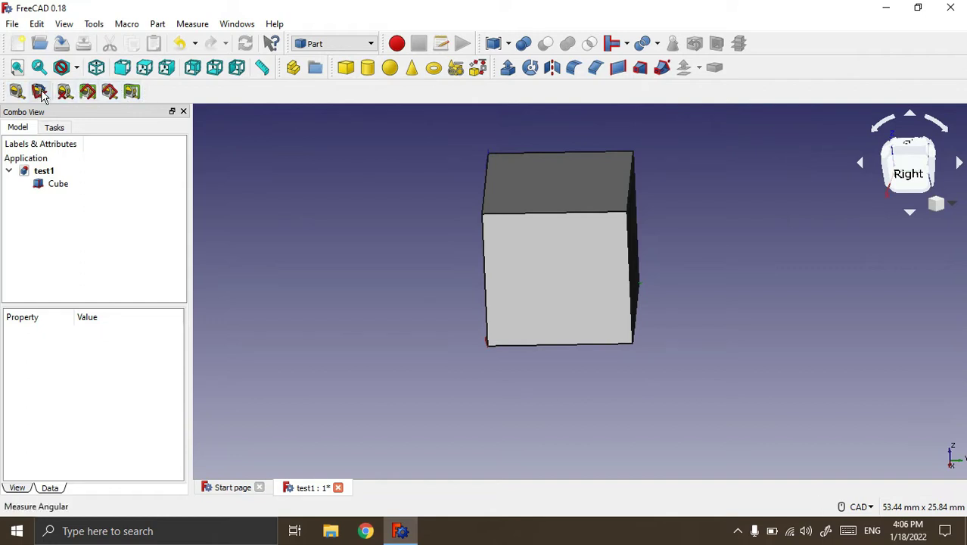
pyautogui.rightClick(789, 73)
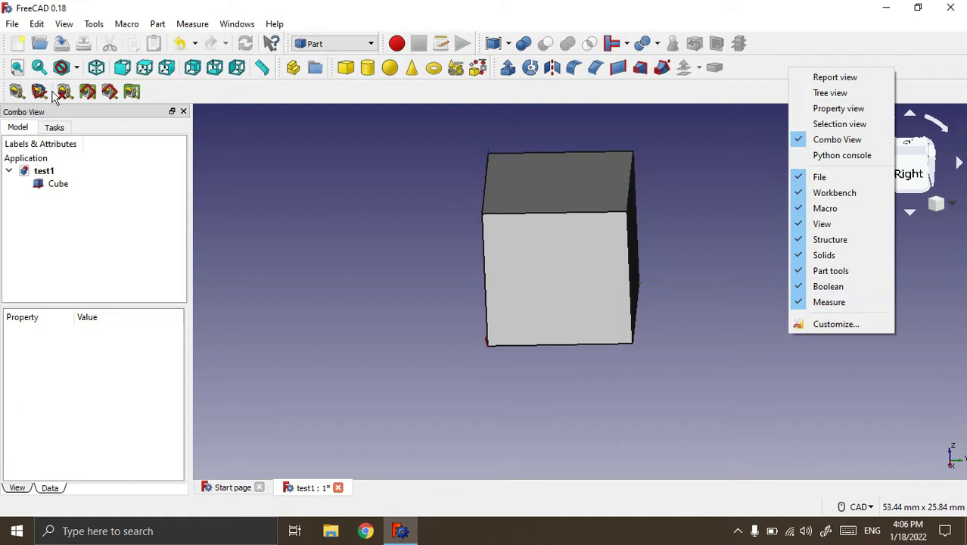
pyautogui.click(826, 302)
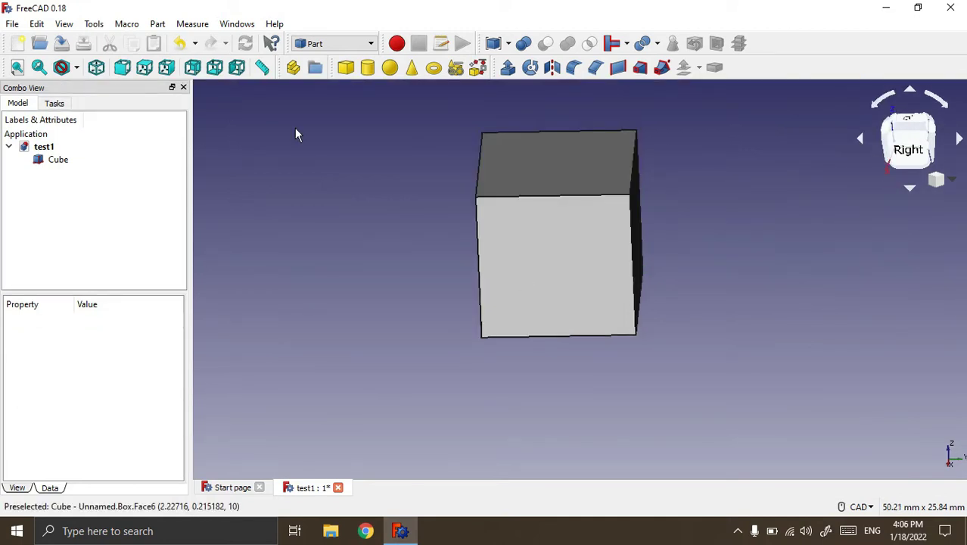
pyautogui.rightClick(791, 67)
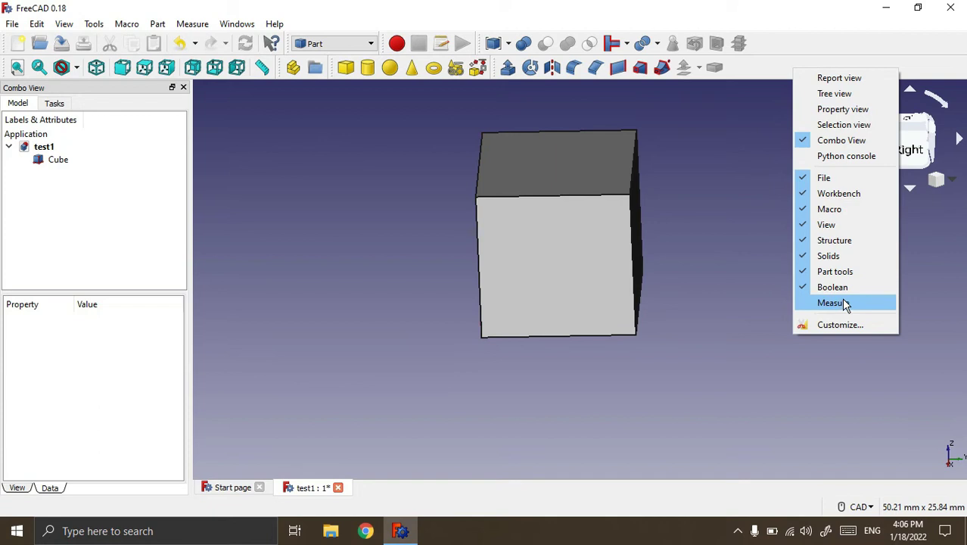
pyautogui.click(844, 303)
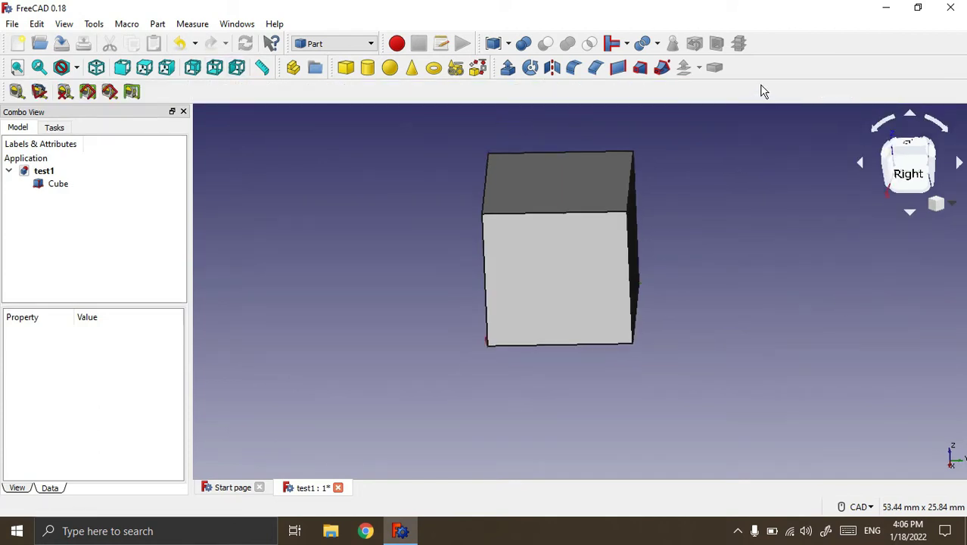
pyautogui.moveTo(6, 90); pyautogui.dragTo(738, 68)
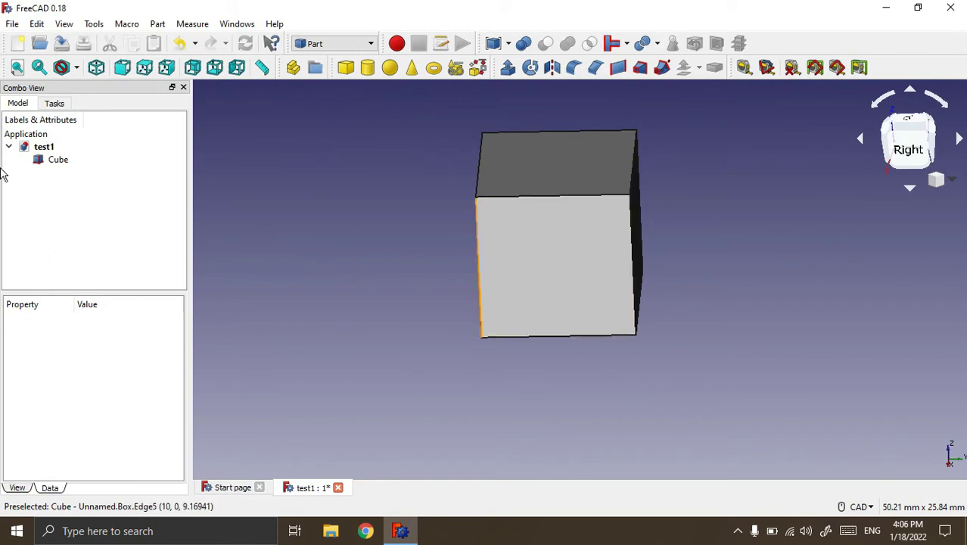
pyautogui.click(62, 161)
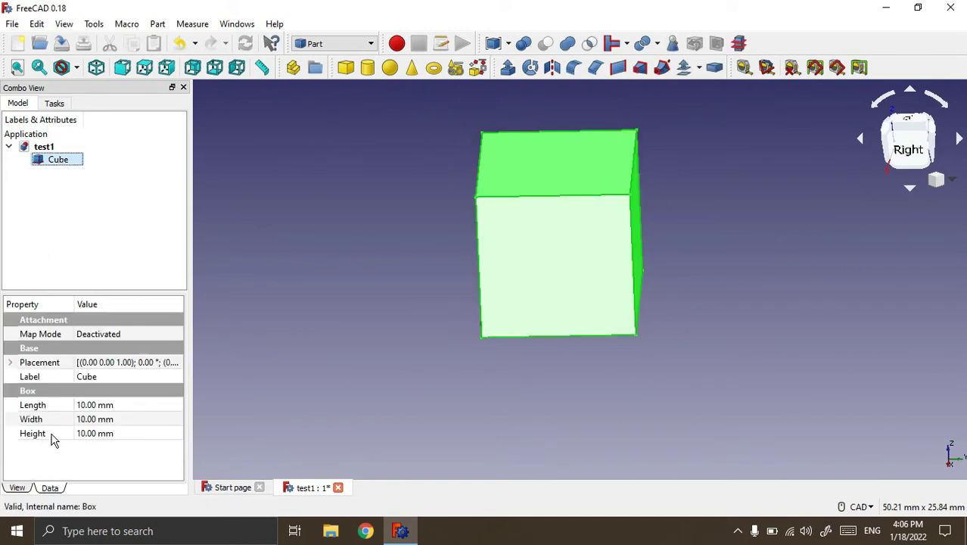
# Set the Cube's Length to 100, Width to 30 and Height to 20 mm
pyautogui.click(88, 404)
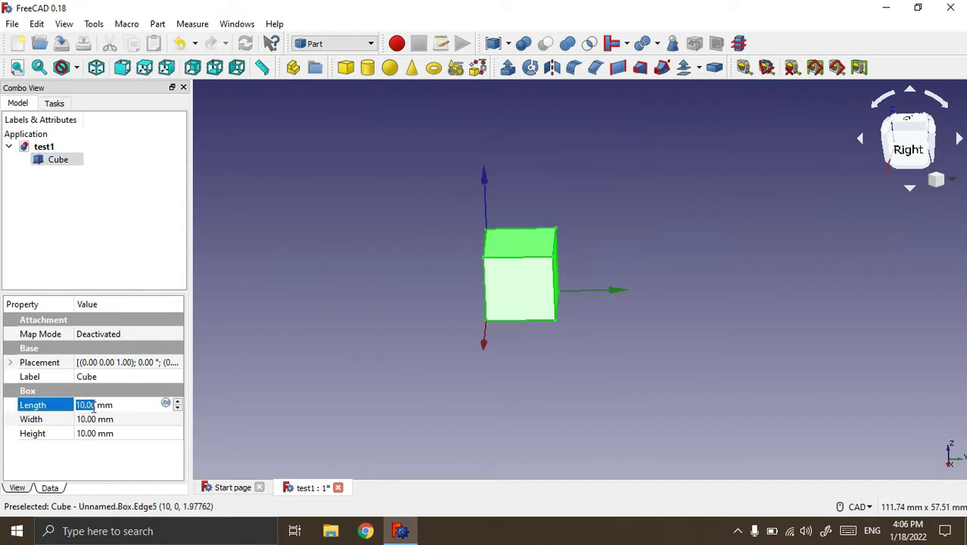
pyautogui.write('100')
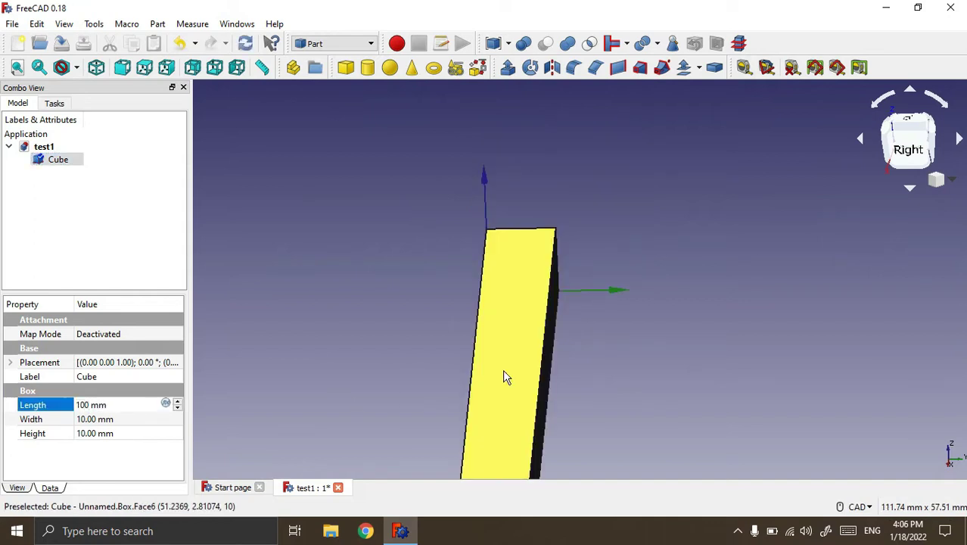
pyautogui.scroll(-4, 619, 183)
pyautogui.moveTo(501, 350)
pyautogui.mouseDown(button='middle')
pyautogui.moveTo(546, 356)
pyautogui.moveTo(571, 345)
pyautogui.mouseUp(button='middle')
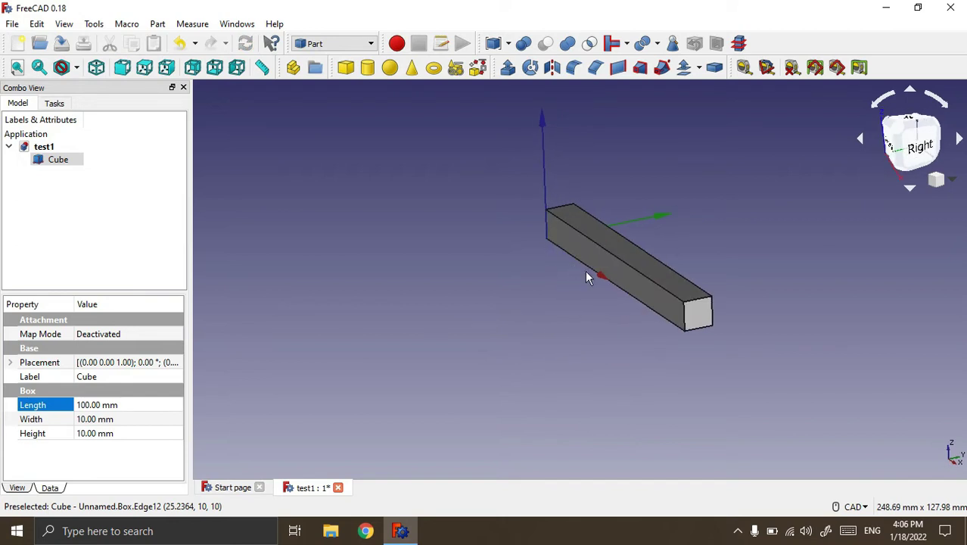
pyautogui.moveTo(522, 231)
pyautogui.mouseDown(button='middle')
pyautogui.moveTo(535, 267)
pyautogui.moveTo(546, 265)
pyautogui.mouseUp(button='middle')
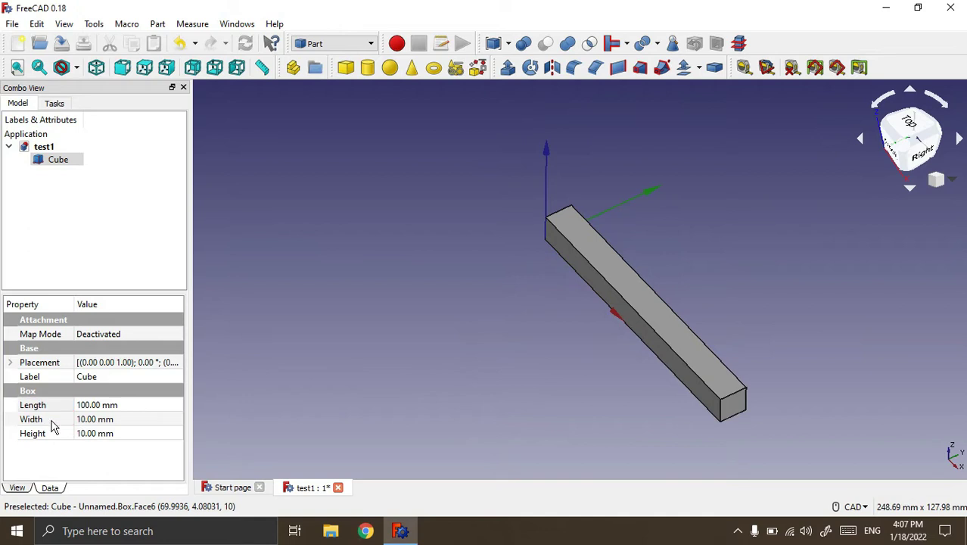
pyautogui.click(93, 421)
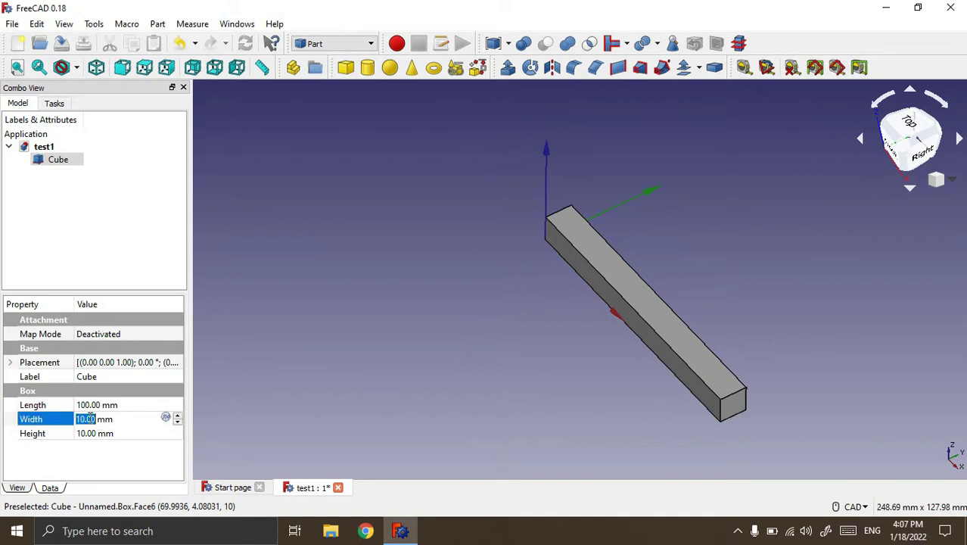
pyautogui.write('30')
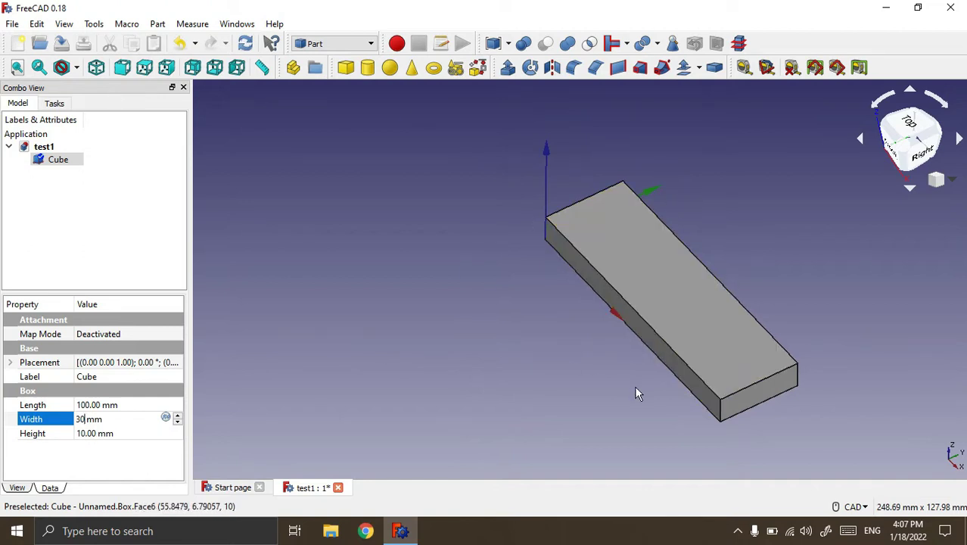
pyautogui.click(89, 435)
pyautogui.write('20')
pyautogui.moveTo(572, 420)
pyautogui.mouseDown(button='middle')
pyautogui.moveTo(579, 394)
pyautogui.moveTo(552, 388)
pyautogui.moveTo(567, 413)
pyautogui.mouseUp(button='middle')
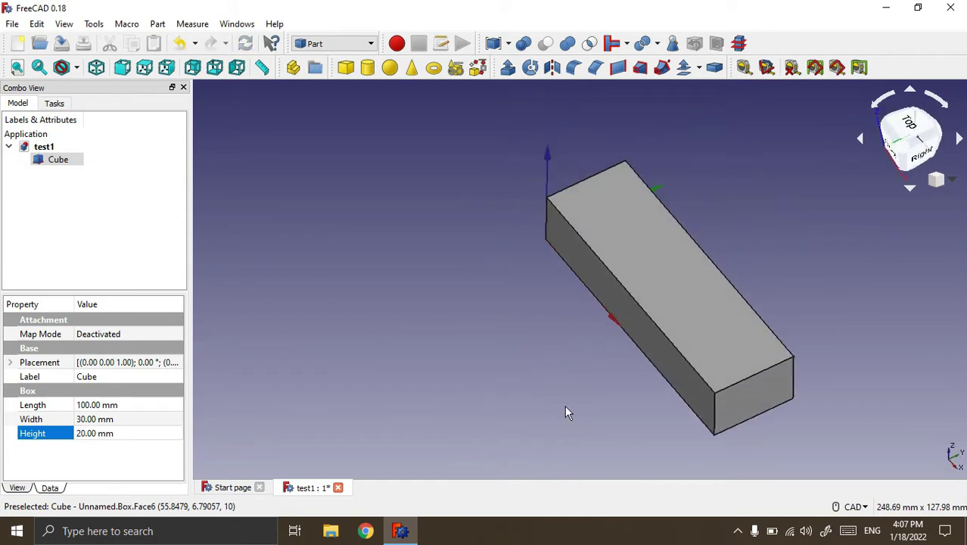
pyautogui.click(79, 433)
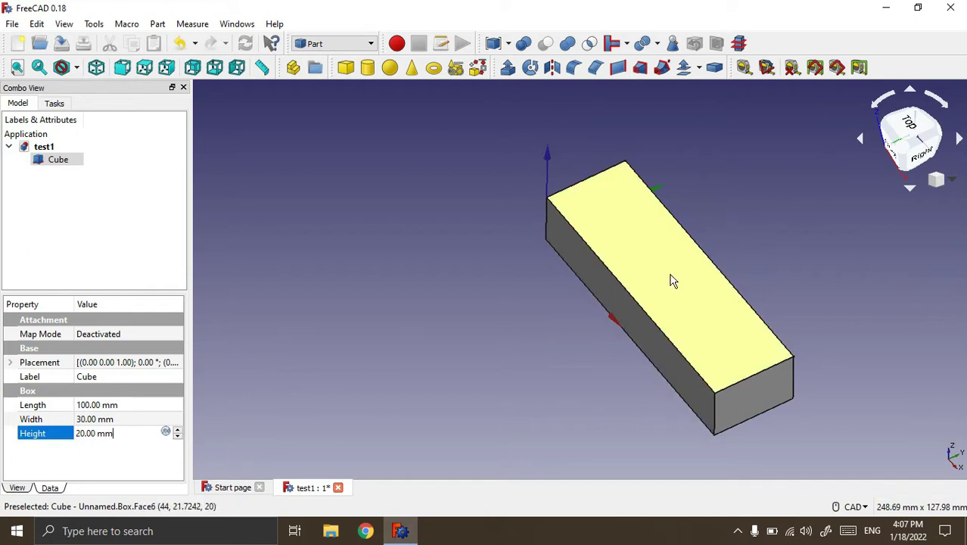
pyautogui.click(354, 275)
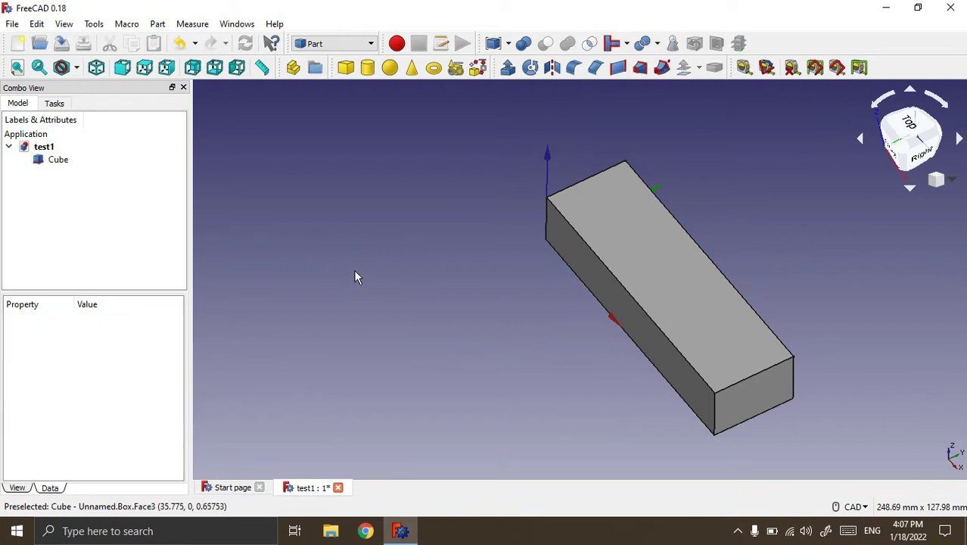
pyautogui.click(245, 47)
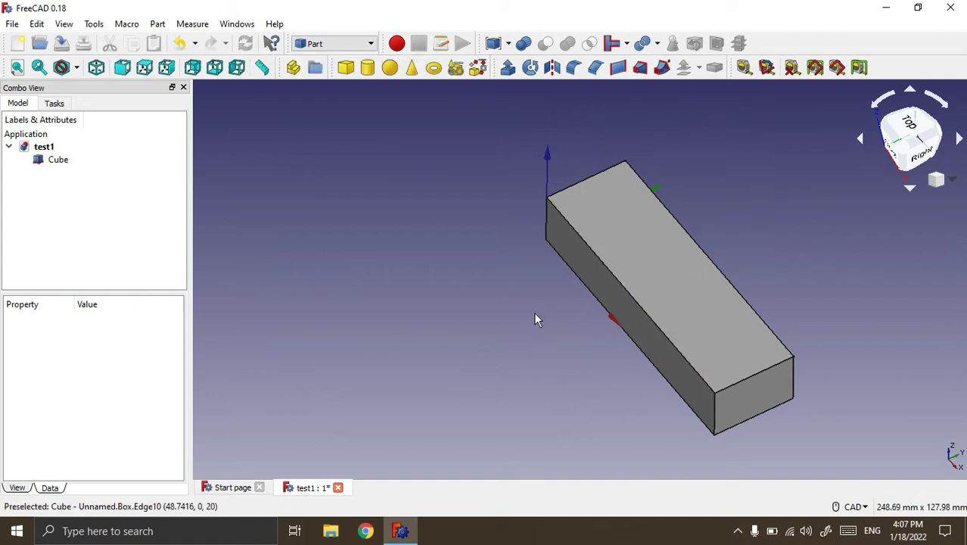
pyautogui.moveTo(526, 310); pyautogui.dragTo(443, 337, button='middle')
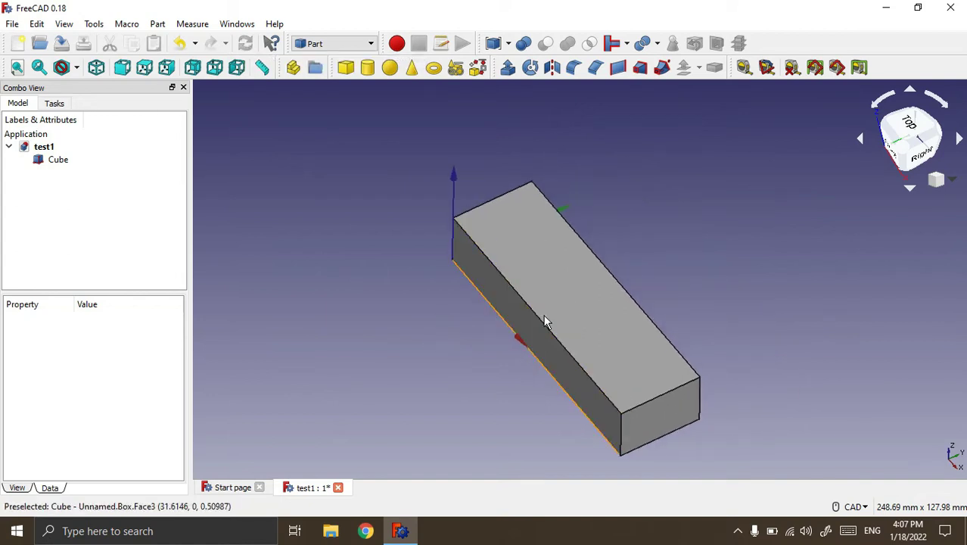
pyautogui.moveTo(562, 422)
pyautogui.mouseDown(button='middle')
pyautogui.moveTo(587, 380)
pyautogui.moveTo(583, 389)
pyautogui.mouseUp(button='middle')
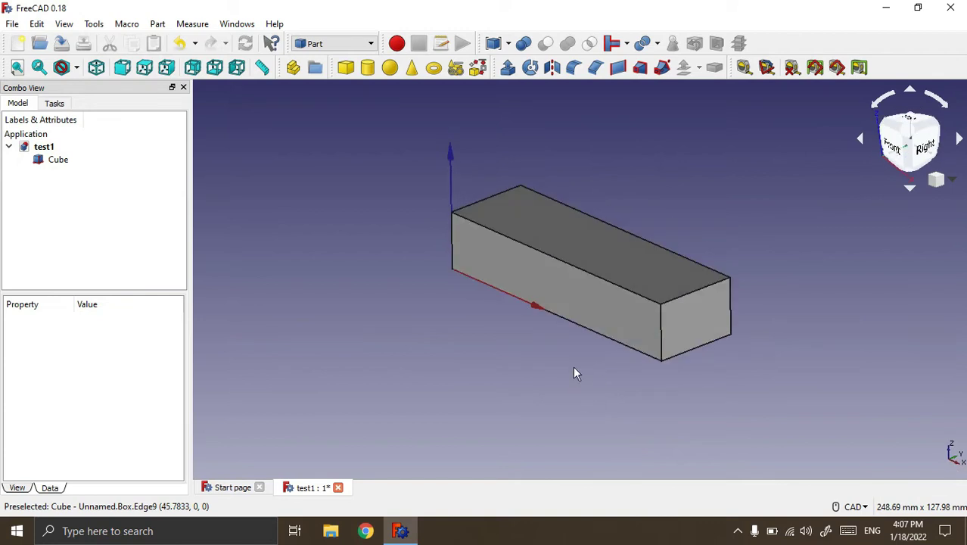
pyautogui.click(54, 163)
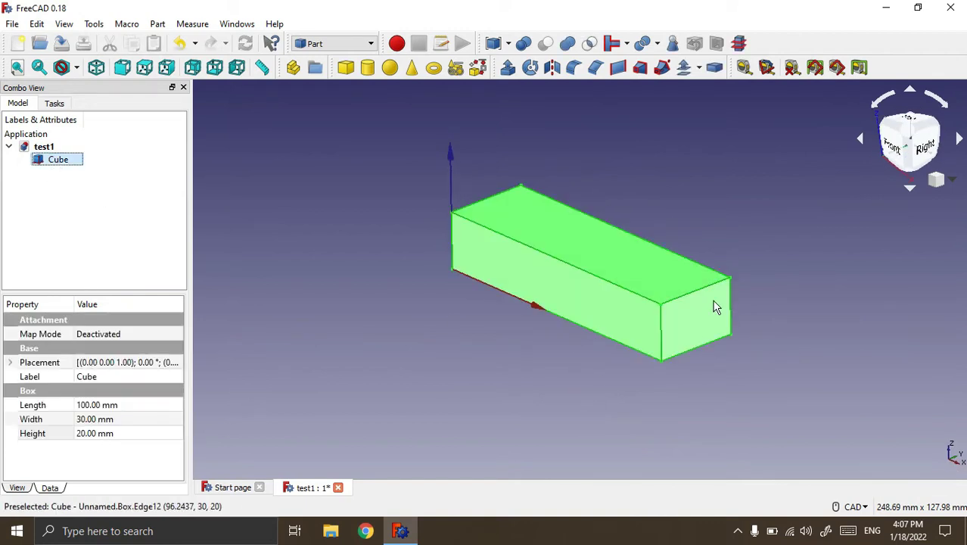
pyautogui.click(633, 375)
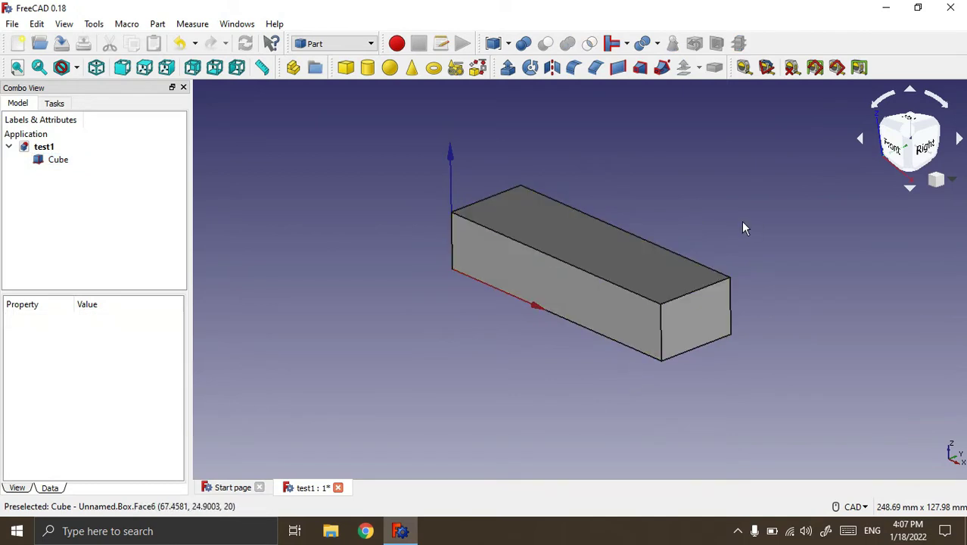
pyautogui.moveTo(740, 221)
pyautogui.mouseDown(button='middle')
pyautogui.moveTo(718, 253)
pyautogui.moveTo(697, 222)
pyautogui.moveTo(670, 265)
pyautogui.moveTo(705, 258)
pyautogui.moveTo(681, 272)
pyautogui.mouseUp(button='middle')
pyautogui.moveTo(514, 335)
pyautogui.mouseDown(button='middle')
pyautogui.moveTo(537, 361)
pyautogui.moveTo(527, 373)
pyautogui.mouseUp(button='middle')
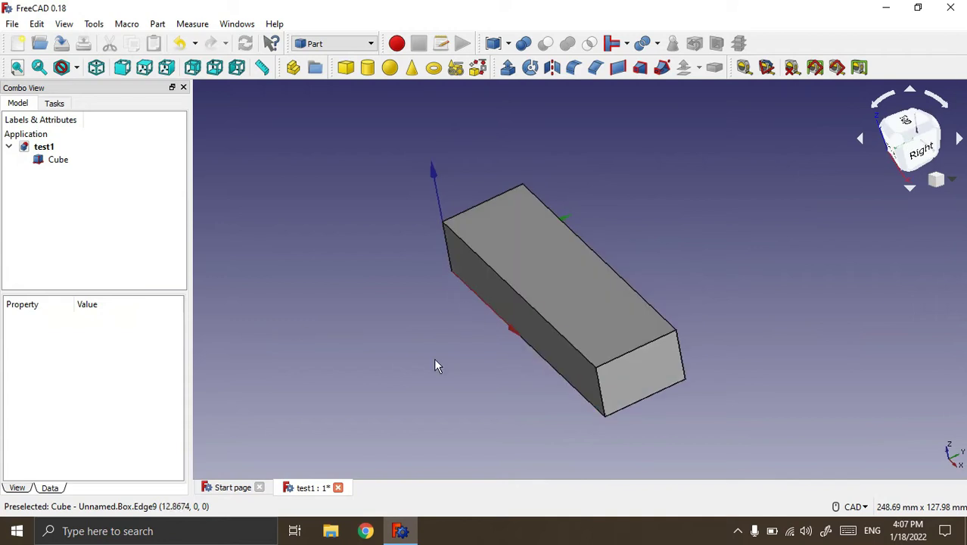
pyautogui.click(61, 166)
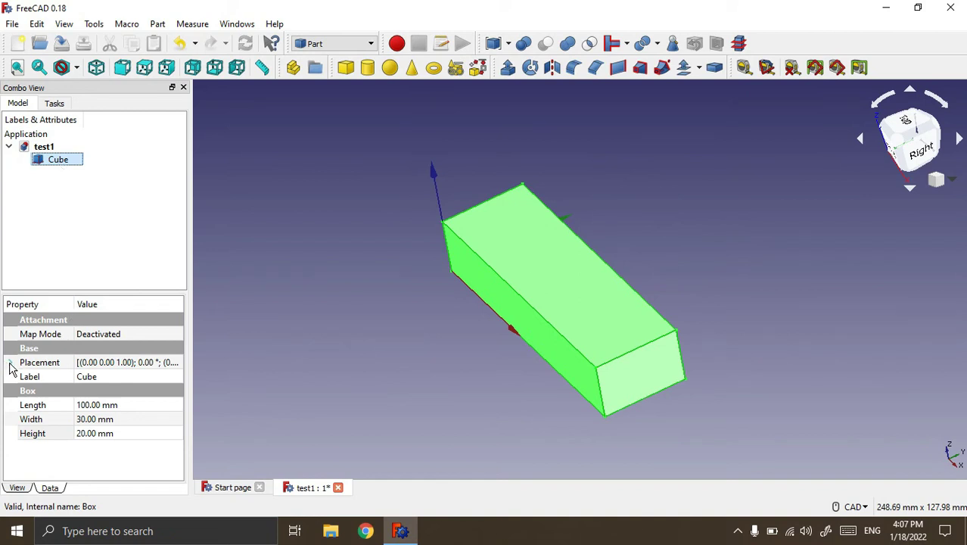
# Expand the Cube's Placement Position and set x to −50 mm
pyautogui.click(10, 363)
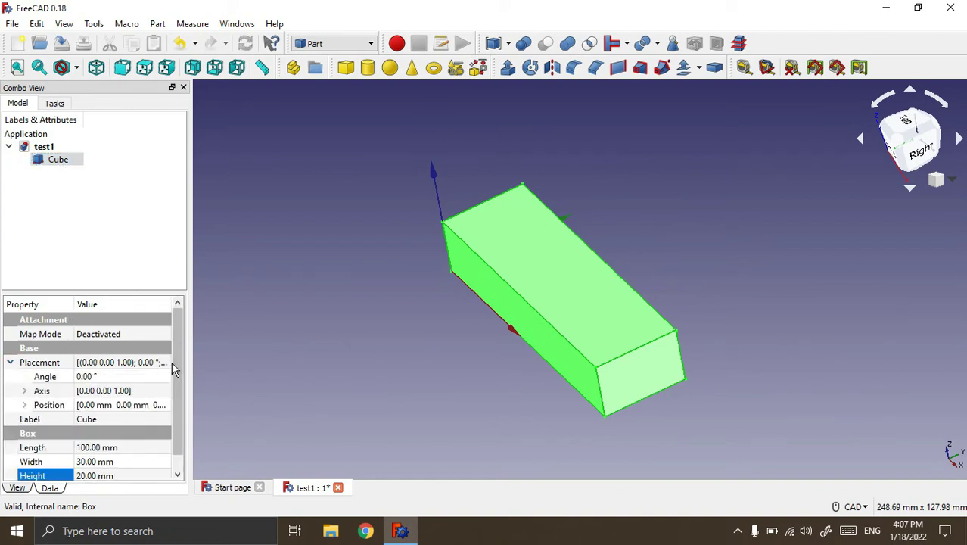
pyautogui.scroll(-1, 178, 361)
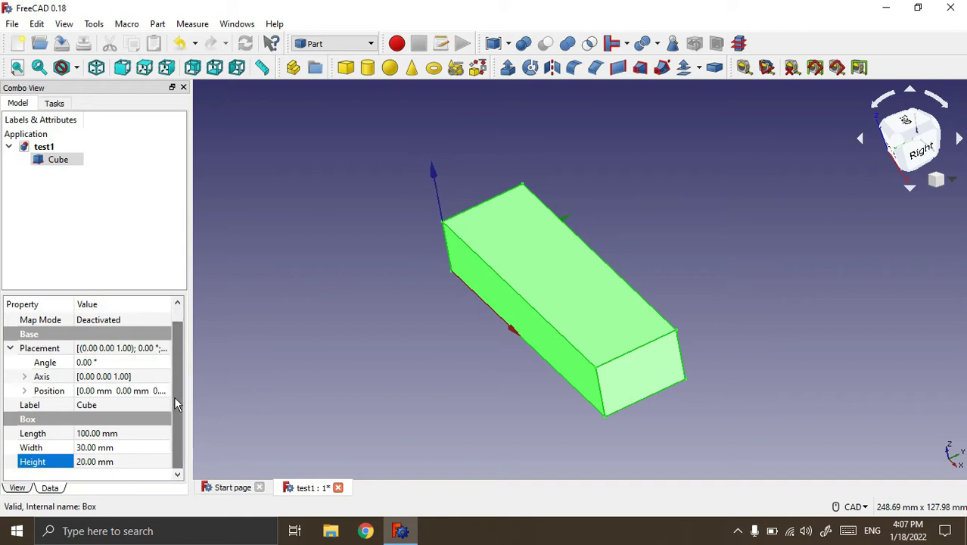
pyautogui.click(25, 392)
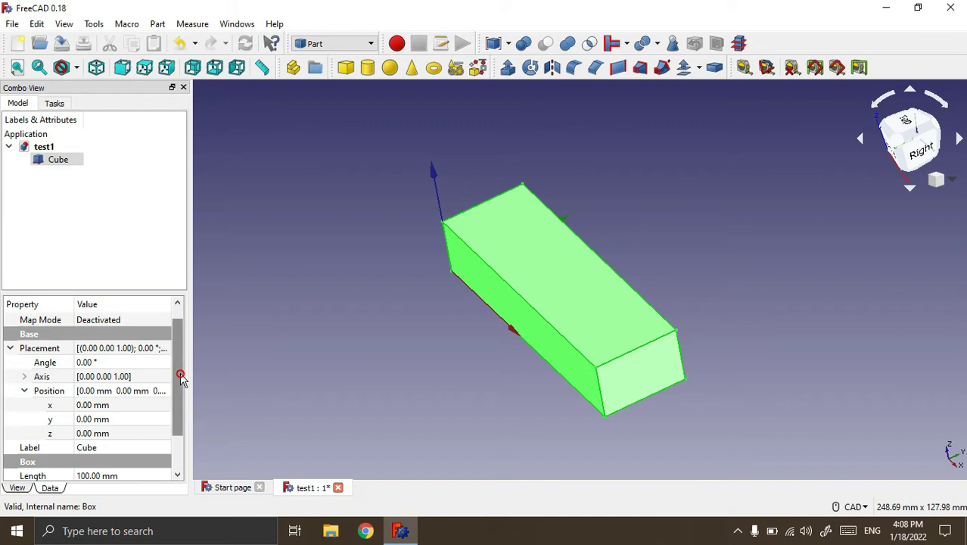
pyautogui.scroll(-1, 179, 371)
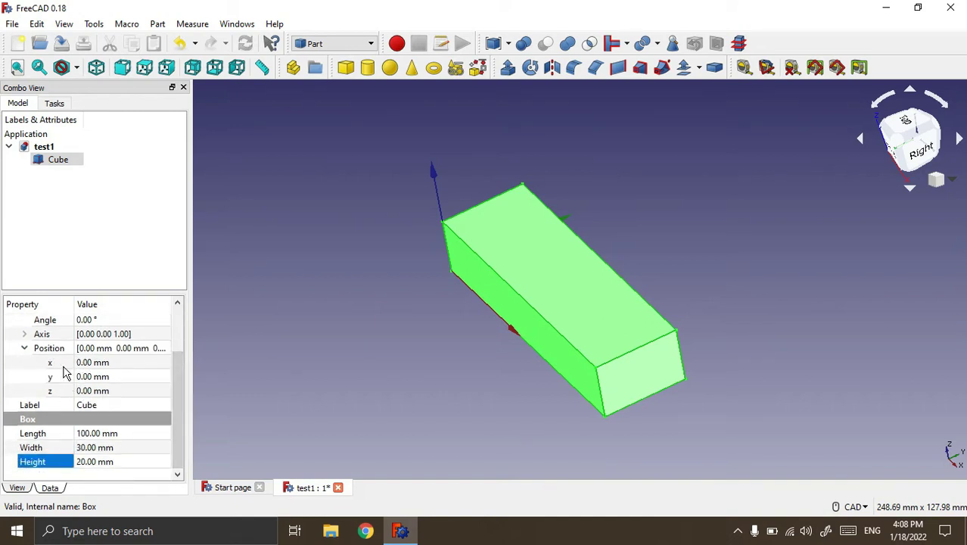
pyautogui.click(88, 365)
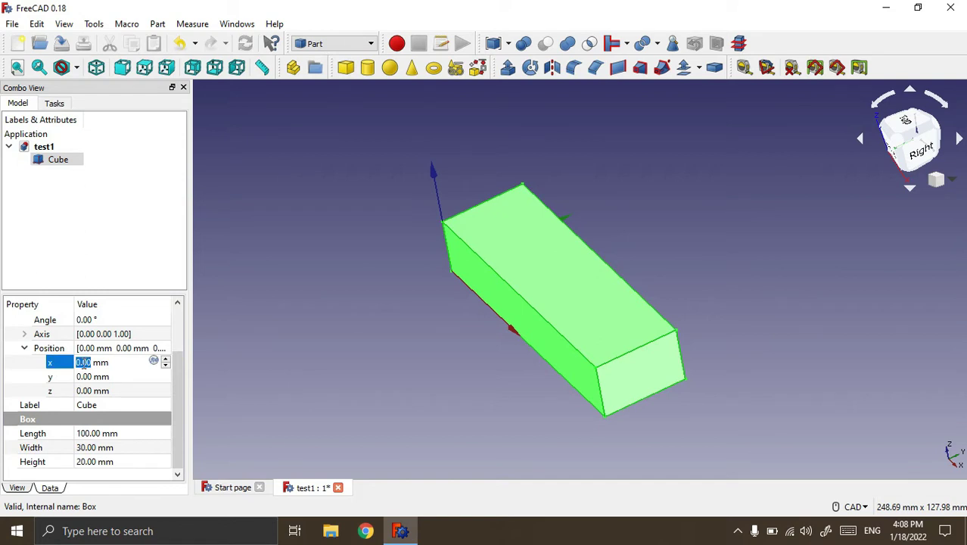
pyautogui.write('50')
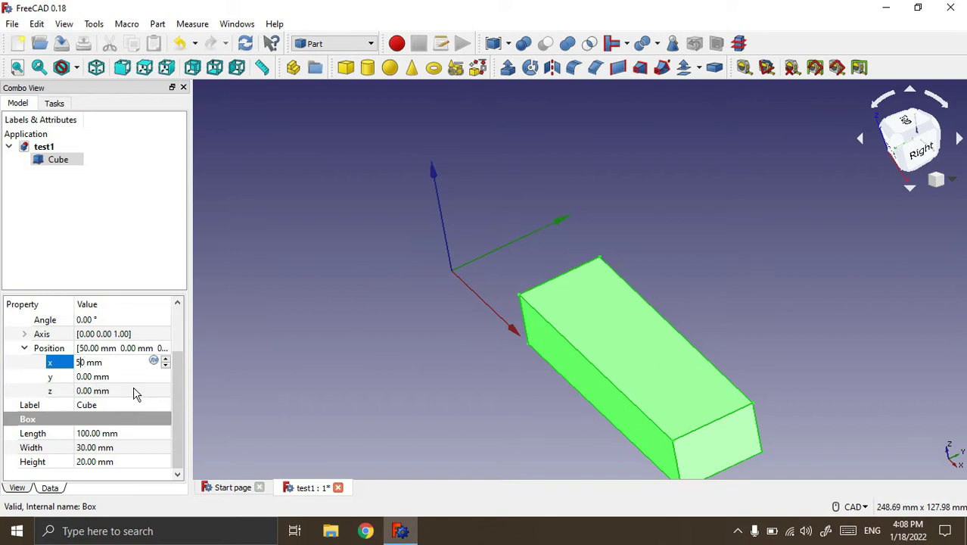
pyautogui.write('-')
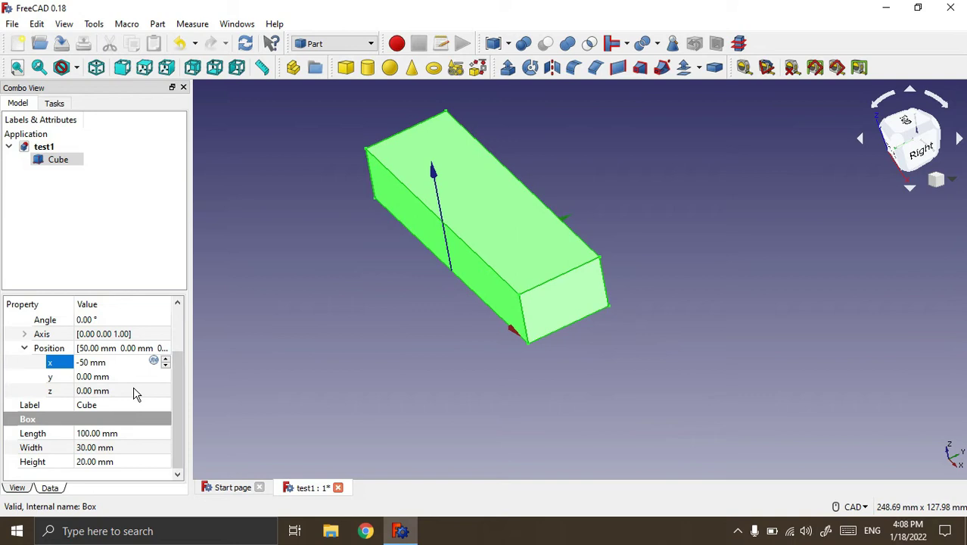
pyautogui.click(91, 377)
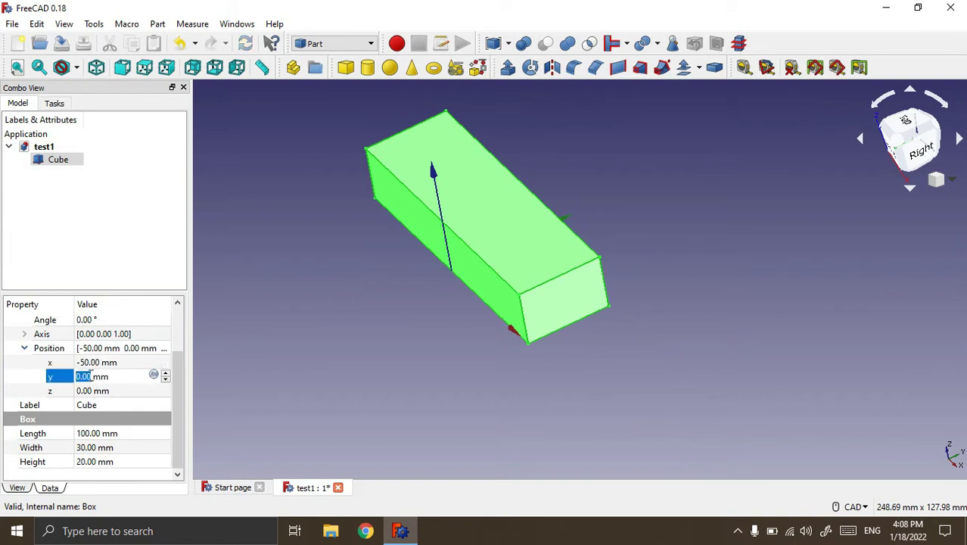
# Spin the Cube's y position up to 34 mm
pyautogui.scroll(3, 90, 376)
pyautogui.scroll(6, 91, 375)
pyautogui.scroll(6, 91, 376)
pyautogui.scroll(4, 91, 376)
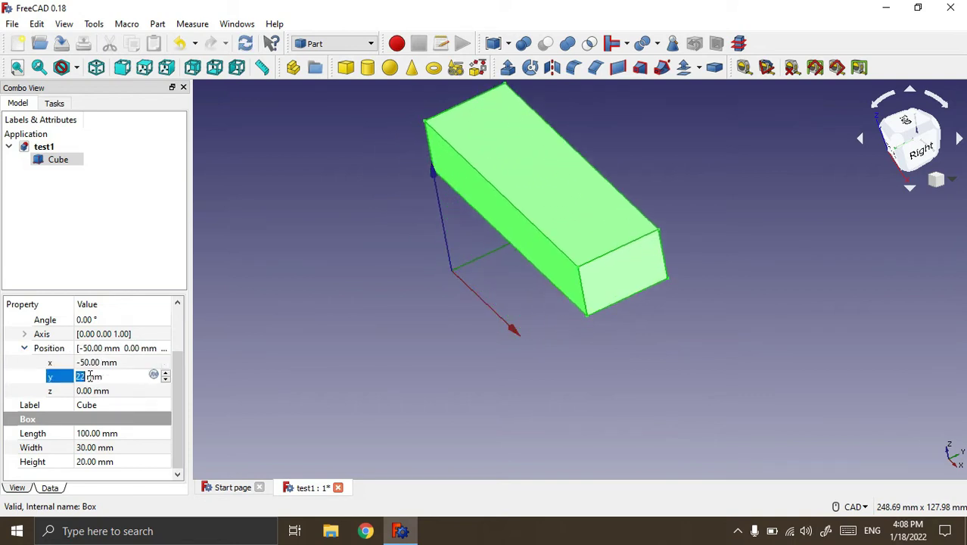
pyautogui.scroll(4, 91, 376)
pyautogui.scroll(2, 91, 376)
pyautogui.scroll(-2, 90, 378)
pyautogui.scroll(7, 90, 377)
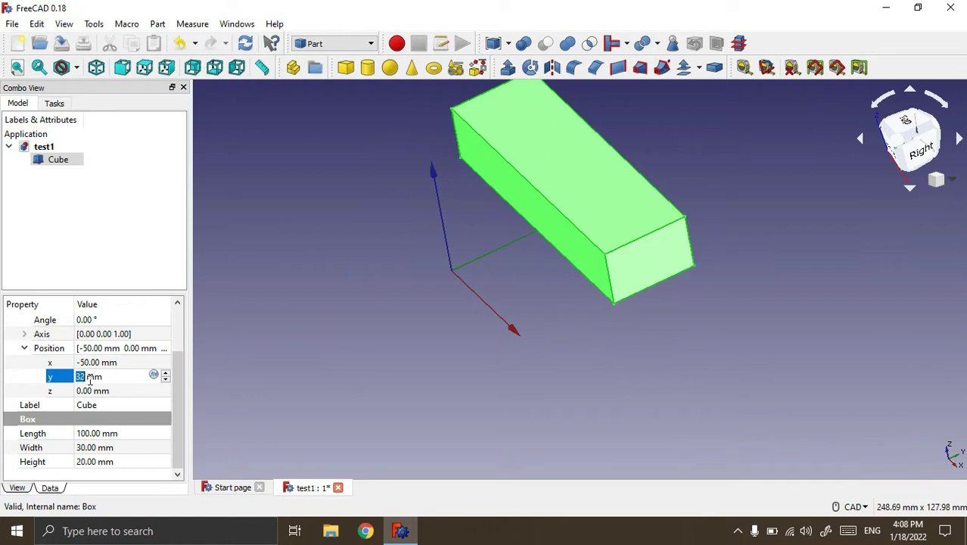
pyautogui.scroll(7, 90, 376)
pyautogui.moveTo(453, 381); pyautogui.dragTo(453, 347, button='middle')
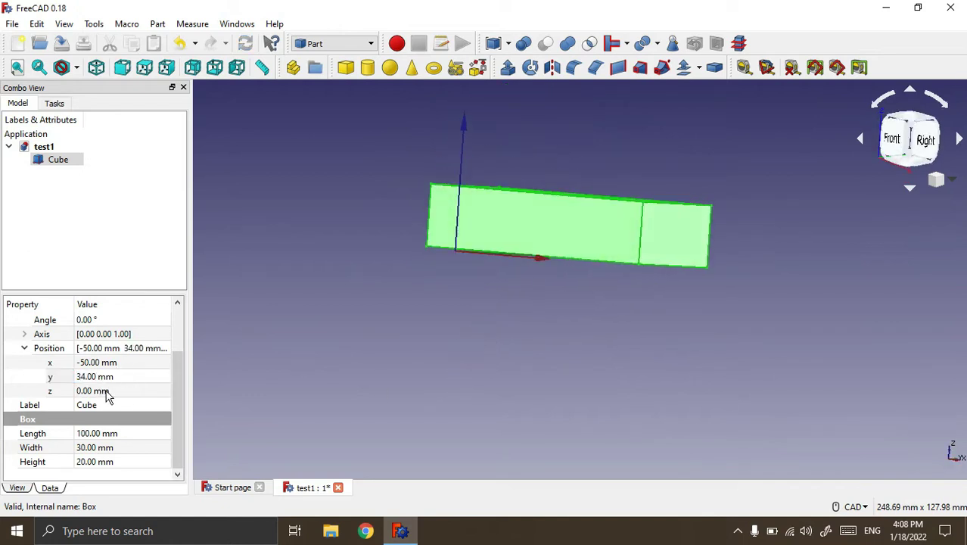
# Lower the Cube's z position slightly and orbit to check the box's top face
pyautogui.click(95, 391)
pyautogui.scroll(2, 95, 389)
pyautogui.scroll(6, 95, 387)
pyautogui.scroll(-4, 95, 387)
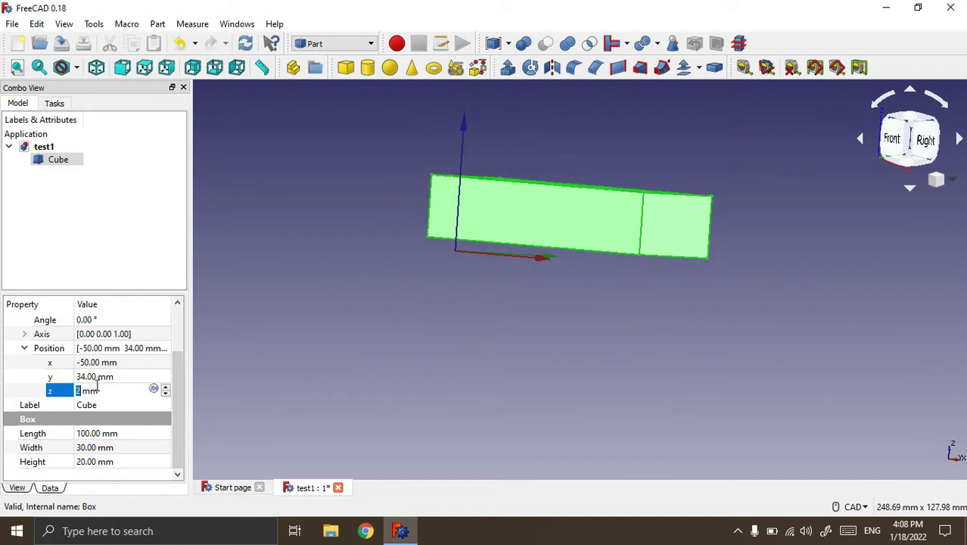
pyautogui.scroll(-7, 95, 387)
pyautogui.scroll(-6, 97, 386)
pyautogui.scroll(-3, 97, 386)
pyautogui.scroll(4, 97, 386)
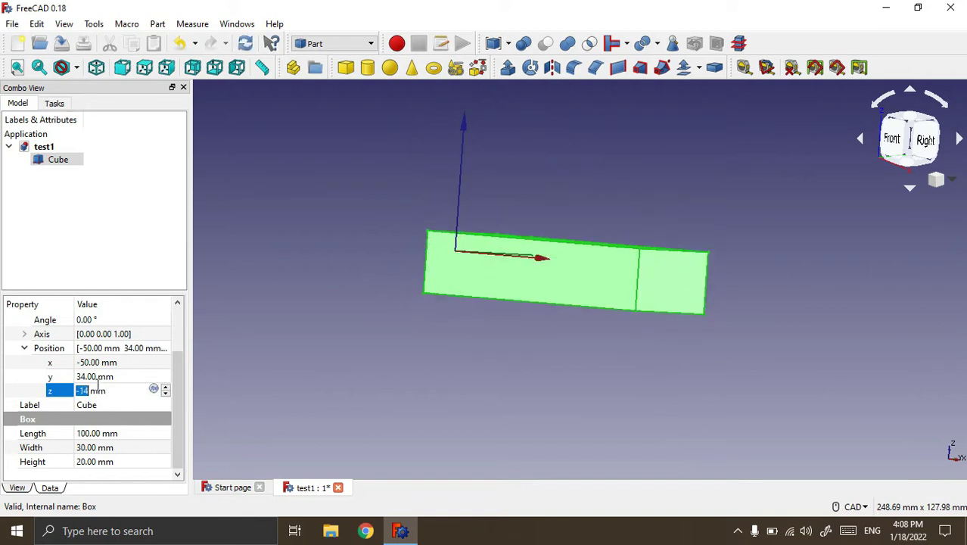
pyautogui.click(668, 155)
pyautogui.moveTo(668, 155); pyautogui.dragTo(675, 176, button='middle')
pyautogui.moveTo(646, 192)
pyautogui.mouseDown(button='middle')
pyautogui.moveTo(535, 216)
pyautogui.moveTo(595, 194)
pyautogui.mouseUp(button='middle')
pyautogui.moveTo(563, 413); pyautogui.dragTo(534, 403, button='middle')
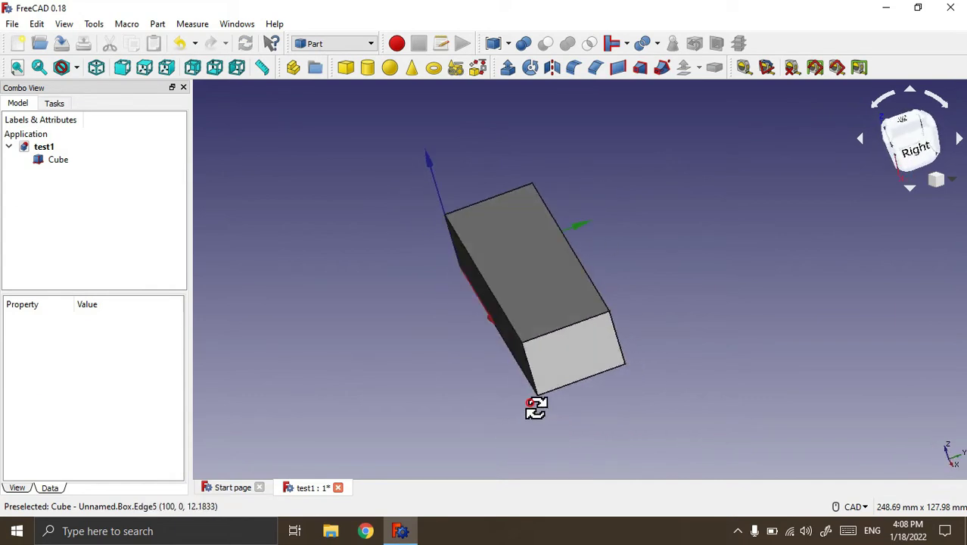
pyautogui.click(60, 163)
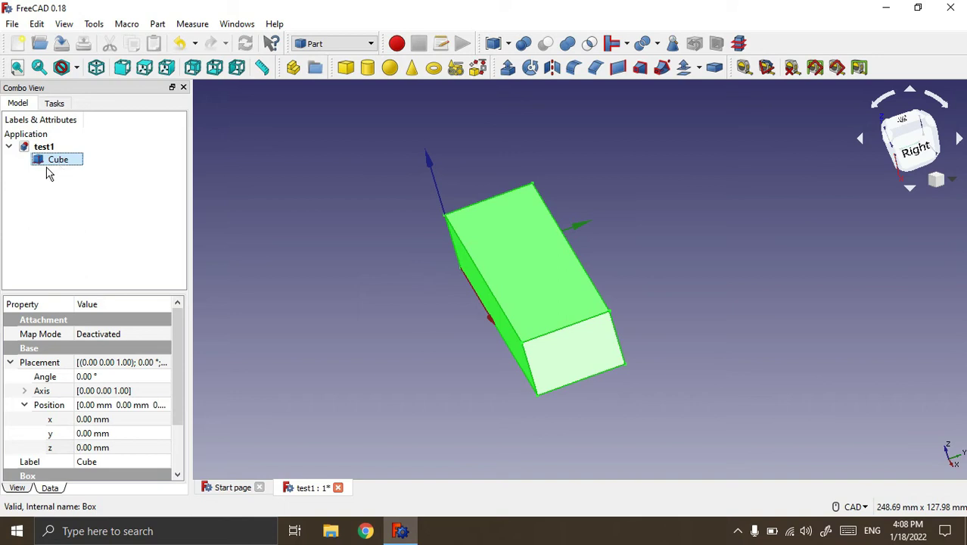
# Start Transform on the Cube from its context menu and orbit to see the box and its handles
pyautogui.rightClick(56, 160)
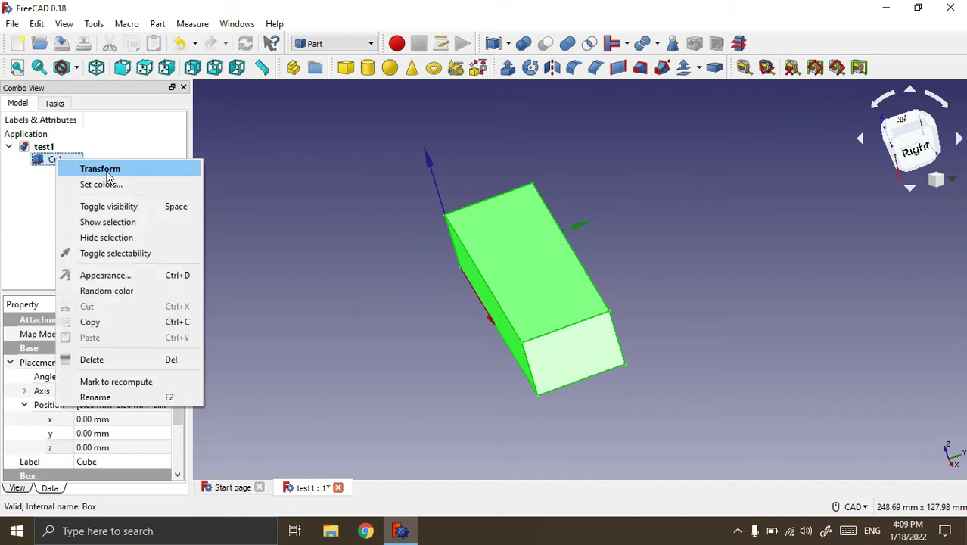
pyautogui.click(99, 169)
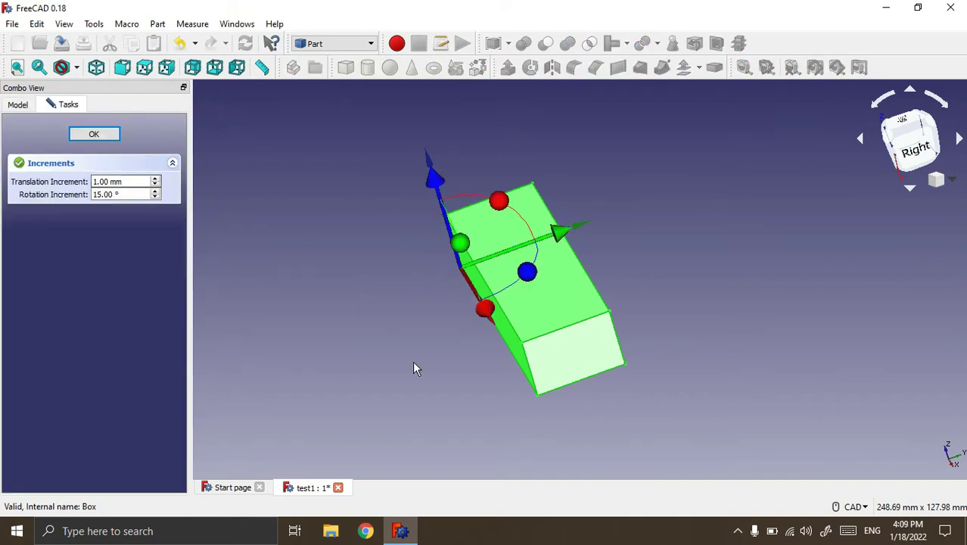
pyautogui.moveTo(457, 393); pyautogui.dragTo(485, 404, button='middle')
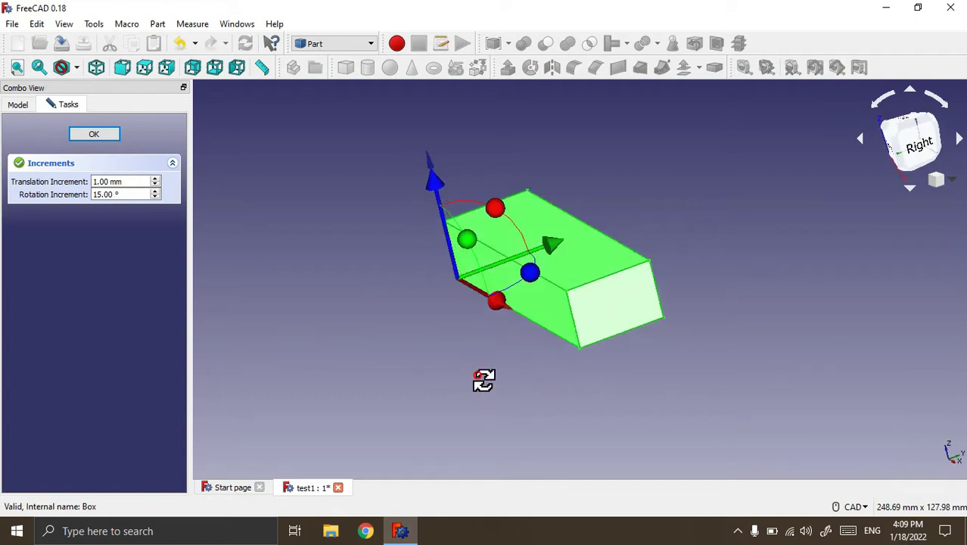
pyautogui.moveTo(413, 330)
pyautogui.mouseDown(button='middle')
pyautogui.moveTo(519, 259)
pyautogui.moveTo(499, 298)
pyautogui.moveTo(518, 337)
pyautogui.moveTo(511, 321)
pyautogui.mouseUp(button='middle')
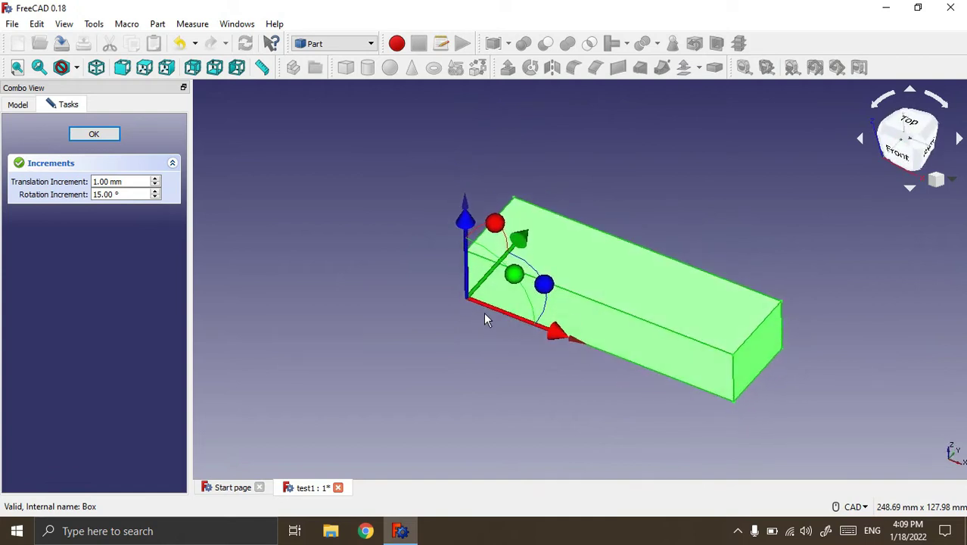
pyautogui.moveTo(686, 438)
pyautogui.mouseDown(button='middle')
pyautogui.moveTo(534, 367)
pyautogui.moveTo(606, 392)
pyautogui.moveTo(422, 235)
pyautogui.mouseUp(button='middle')
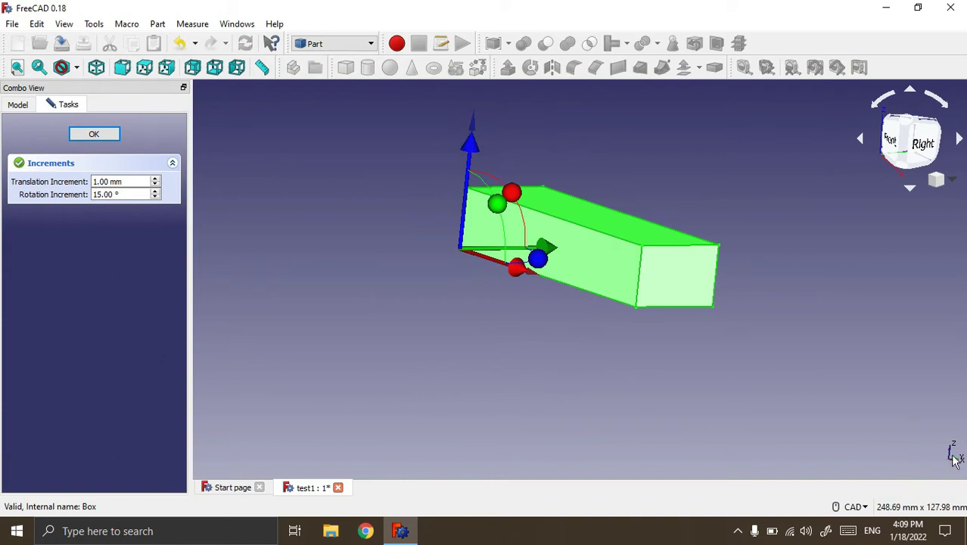
pyautogui.moveTo(390, 254)
pyautogui.mouseDown(button='middle')
pyautogui.moveTo(444, 296)
pyautogui.moveTo(490, 308)
pyautogui.moveTo(475, 300)
pyautogui.mouseUp(button='middle')
pyautogui.write('10')
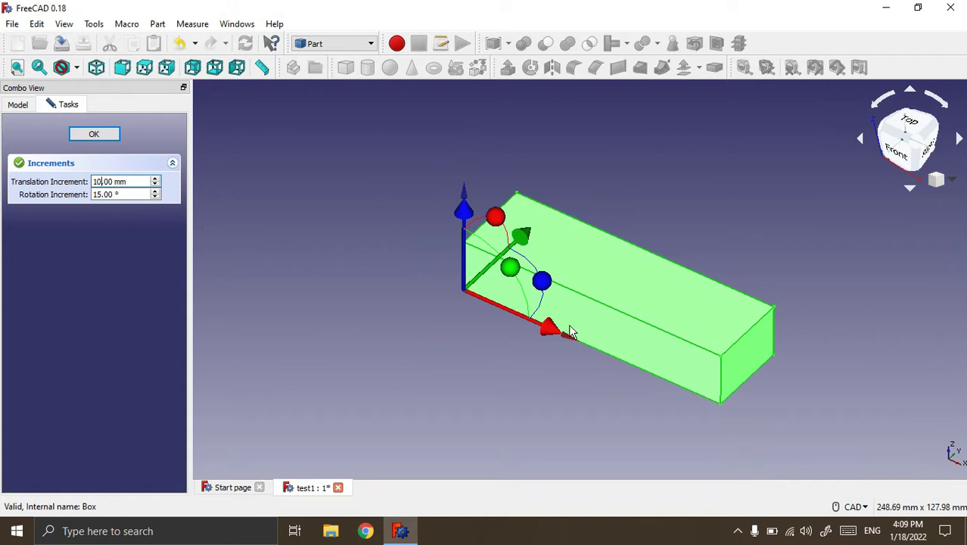
# Slide the Cube along X, switch the move step to 1 mm, and drag it to -44 mm
pyautogui.moveTo(552, 333); pyautogui.dragTo(652, 384)
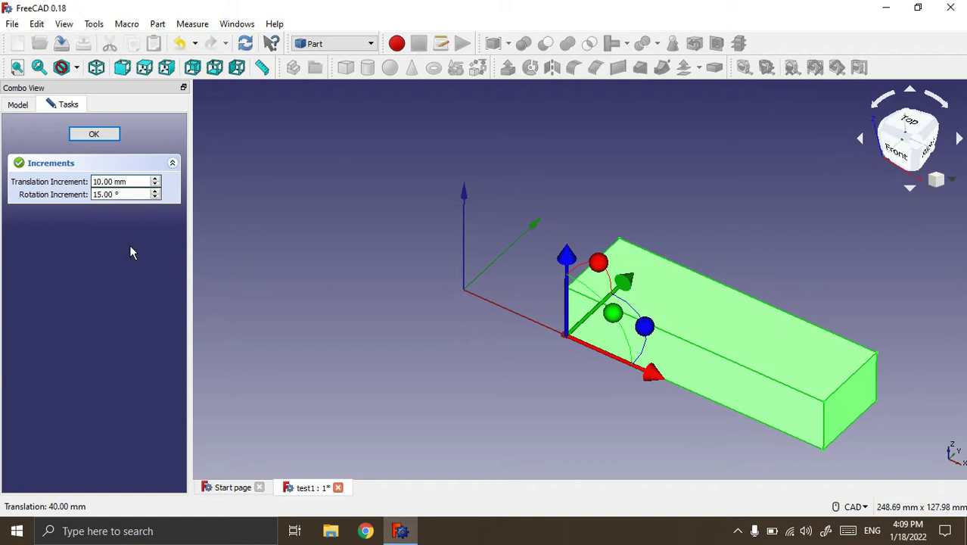
pyautogui.press('BackSpace')
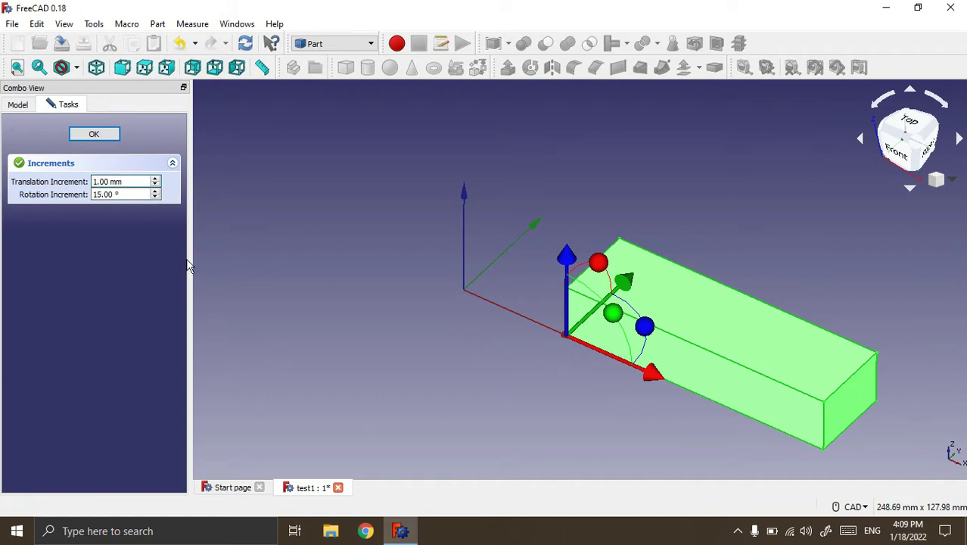
pyautogui.moveTo(652, 370); pyautogui.dragTo(552, 350)
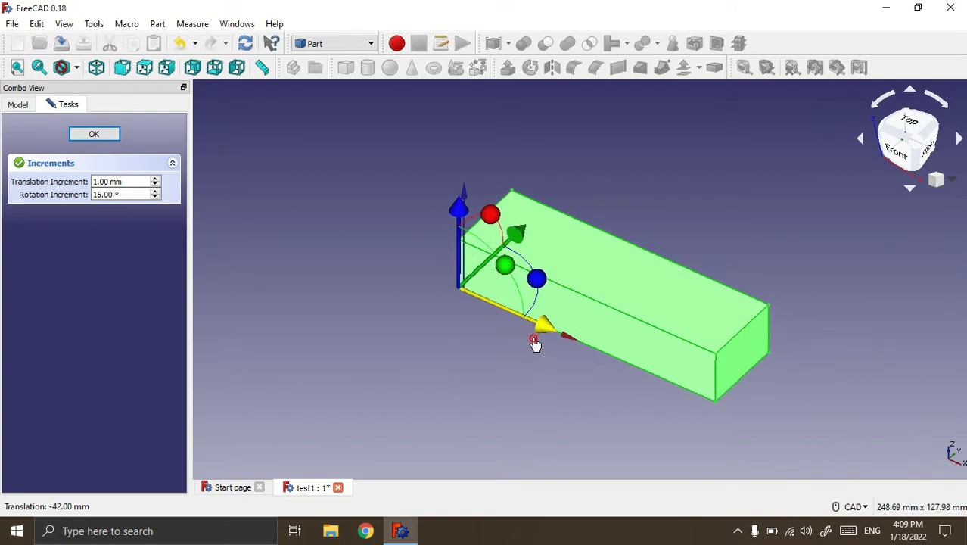
pyautogui.moveTo(552, 349); pyautogui.dragTo(530, 342)
# Spin the Cube with the rotation balls about X and the vertical axis, ending at 30°
pyautogui.click(102, 194)
pyautogui.write('100')
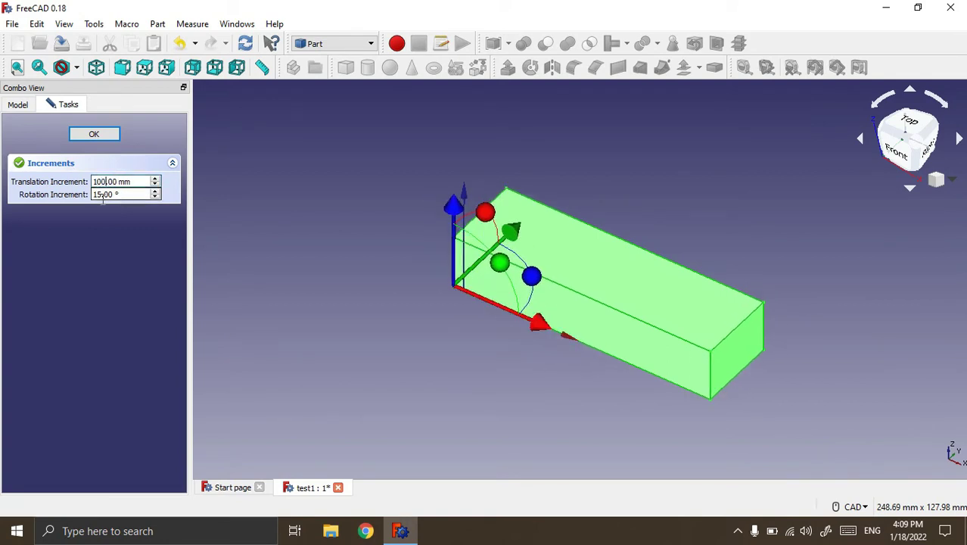
pyautogui.moveTo(512, 230)
pyautogui.mouseDown()
pyautogui.moveTo(550, 198)
pyautogui.moveTo(548, 240)
pyautogui.mouseUp()
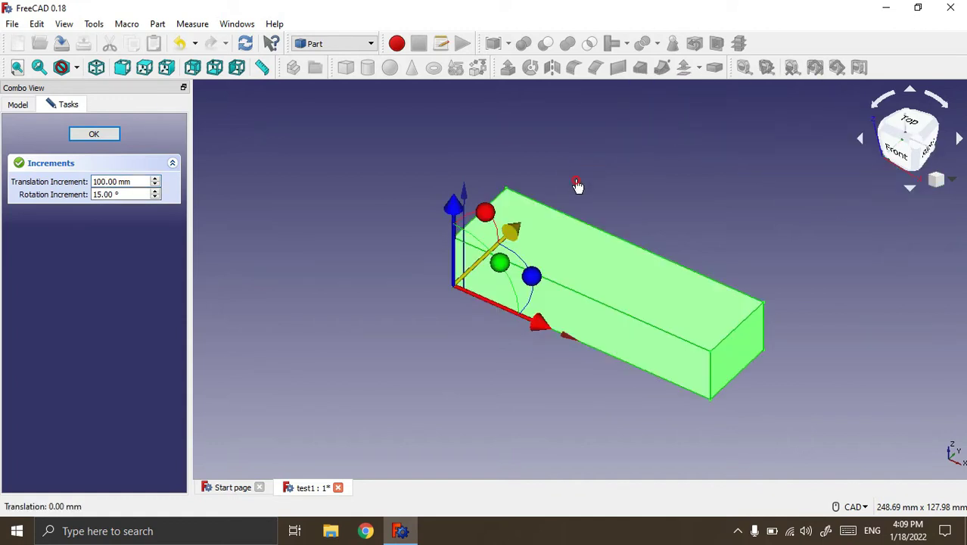
pyautogui.moveTo(588, 444)
pyautogui.mouseDown(button='middle')
pyautogui.moveTo(553, 388)
pyautogui.moveTo(561, 425)
pyautogui.moveTo(675, 408)
pyautogui.moveTo(640, 434)
pyautogui.moveTo(618, 411)
pyautogui.moveTo(590, 420)
pyautogui.mouseUp(button='middle')
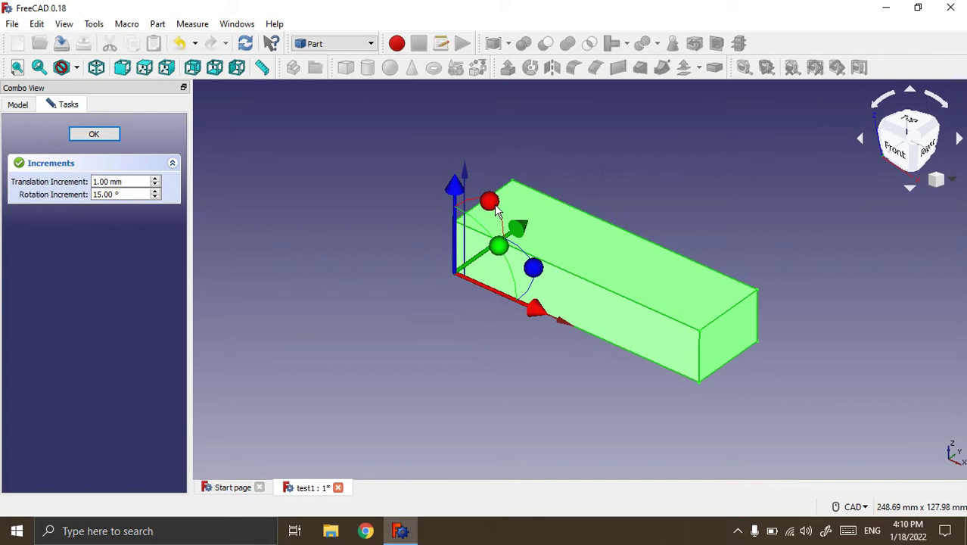
pyautogui.moveTo(490, 206)
pyautogui.mouseDown()
pyautogui.moveTo(415, 333)
pyautogui.moveTo(441, 254)
pyautogui.moveTo(550, 215)
pyautogui.moveTo(495, 213)
pyautogui.mouseUp()
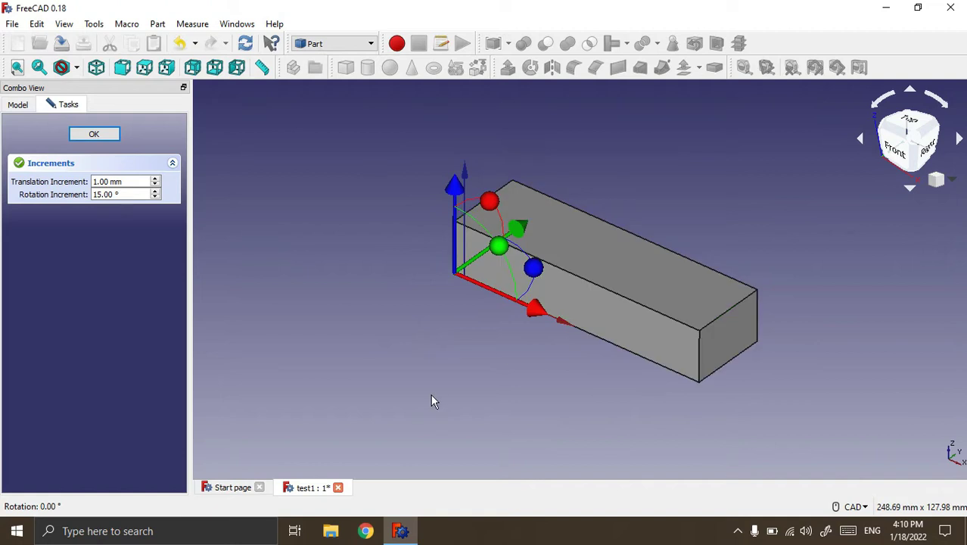
pyautogui.moveTo(550, 370)
pyautogui.mouseDown(button='middle')
pyautogui.moveTo(442, 326)
pyautogui.moveTo(402, 341)
pyautogui.mouseUp(button='middle')
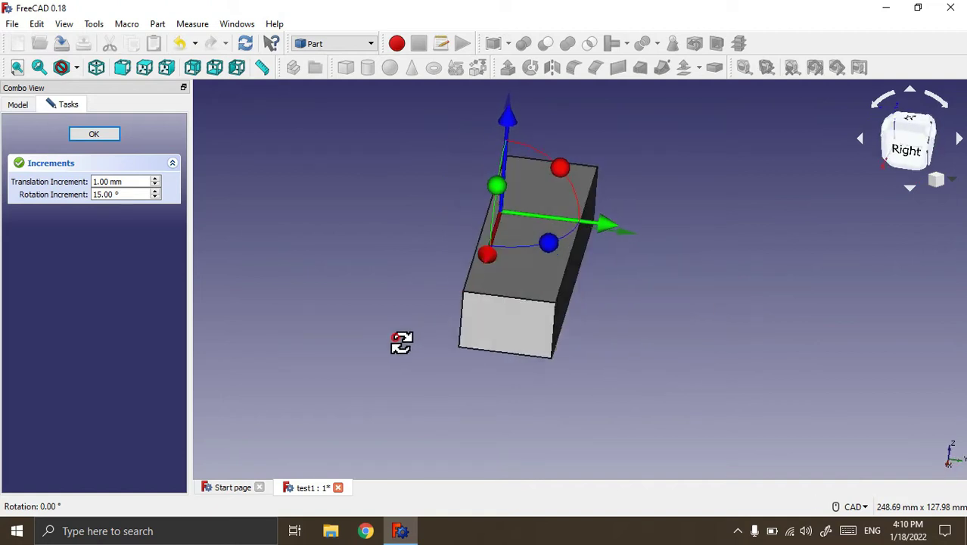
pyautogui.moveTo(869, 359)
pyautogui.mouseDown(button='middle')
pyautogui.moveTo(766, 379)
pyautogui.moveTo(779, 382)
pyautogui.mouseUp(button='middle')
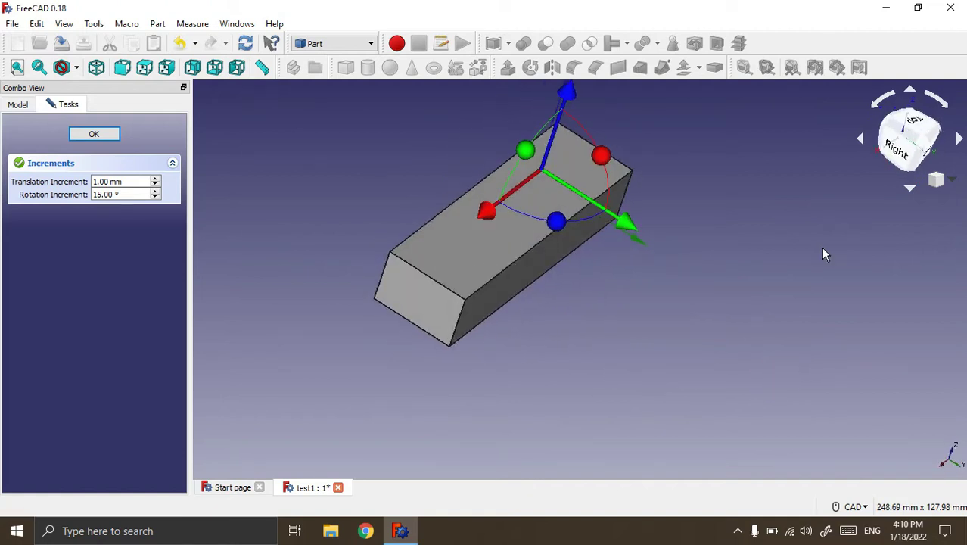
pyautogui.moveTo(767, 140); pyautogui.dragTo(717, 206, button='middle')
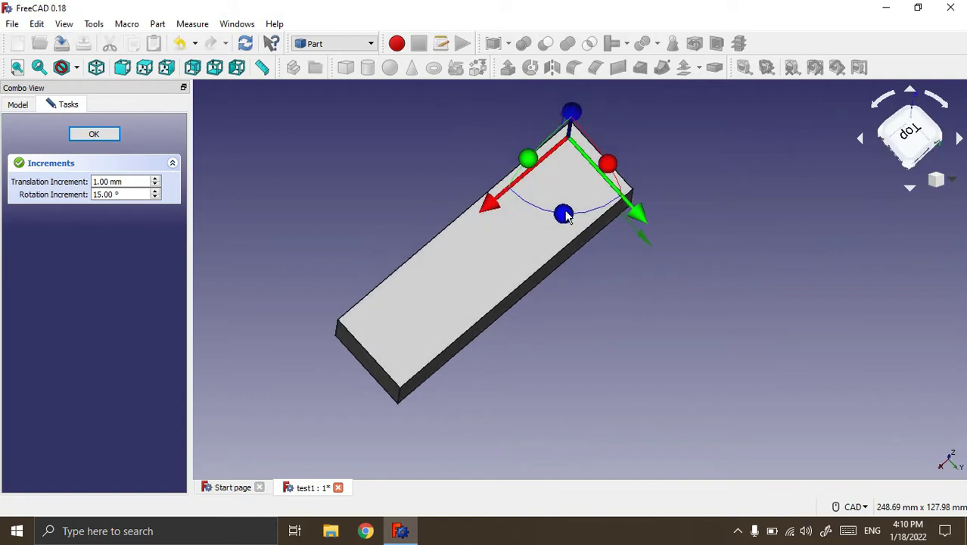
pyautogui.moveTo(566, 214); pyautogui.dragTo(574, 236)
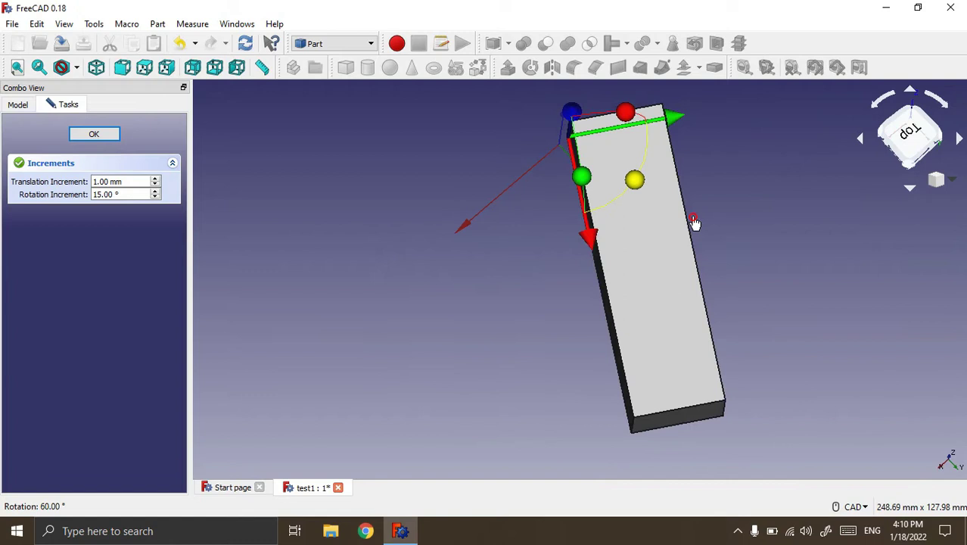
pyautogui.moveTo(573, 236); pyautogui.dragTo(565, 214)
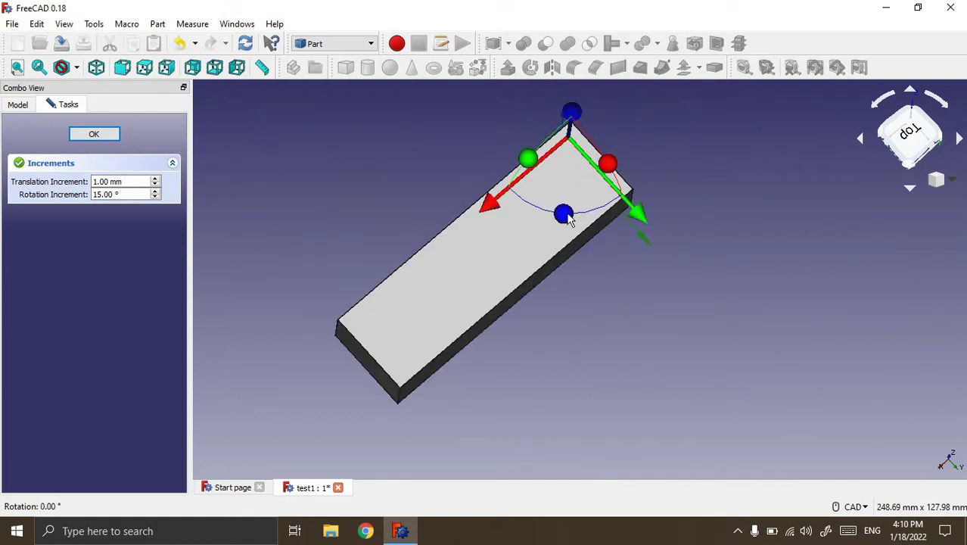
pyautogui.moveTo(568, 218)
pyautogui.mouseDown()
pyautogui.moveTo(603, 230)
pyautogui.moveTo(575, 234)
pyautogui.moveTo(610, 225)
pyautogui.moveTo(573, 227)
pyautogui.mouseUp()
# Set the rotation step to 90° and rotate the Cube 90° one way, then back
pyautogui.write('90')
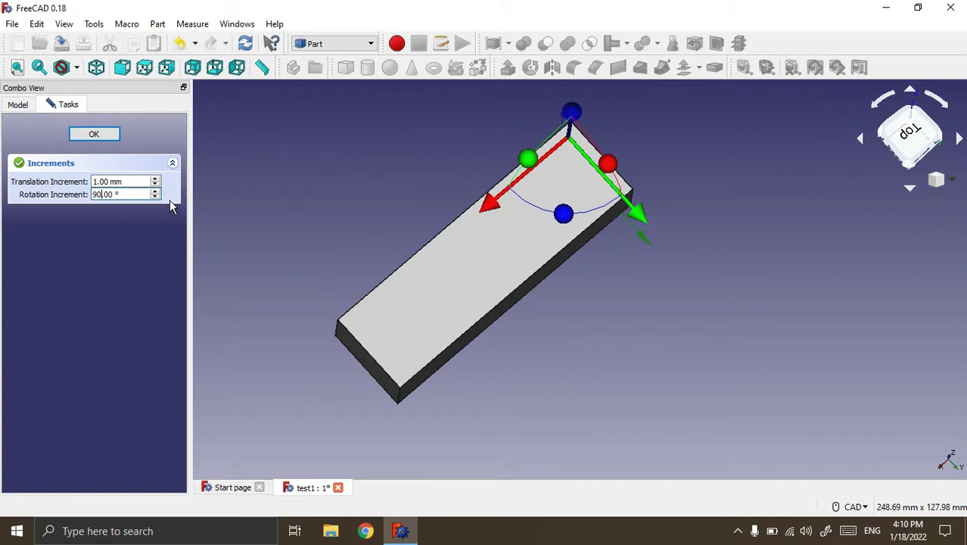
pyautogui.moveTo(563, 216); pyautogui.dragTo(682, 134)
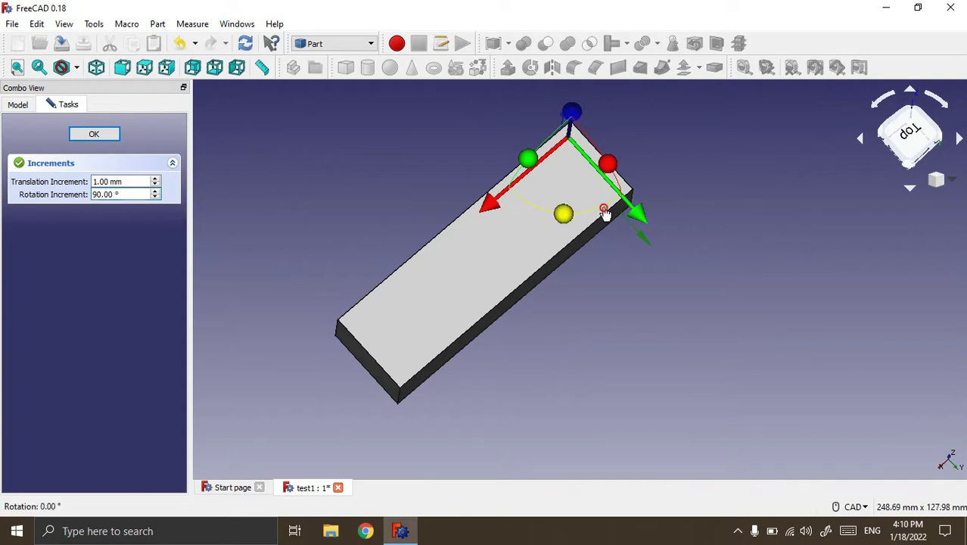
pyautogui.moveTo(682, 135); pyautogui.dragTo(681, 134)
pyautogui.scroll(-5, 497, 374)
pyautogui.moveTo(597, 321)
pyautogui.mouseDown()
pyautogui.moveTo(403, 169)
pyautogui.moveTo(284, 210)
pyautogui.moveTo(274, 257)
pyautogui.moveTo(345, 283)
pyautogui.moveTo(372, 375)
pyautogui.mouseUp()
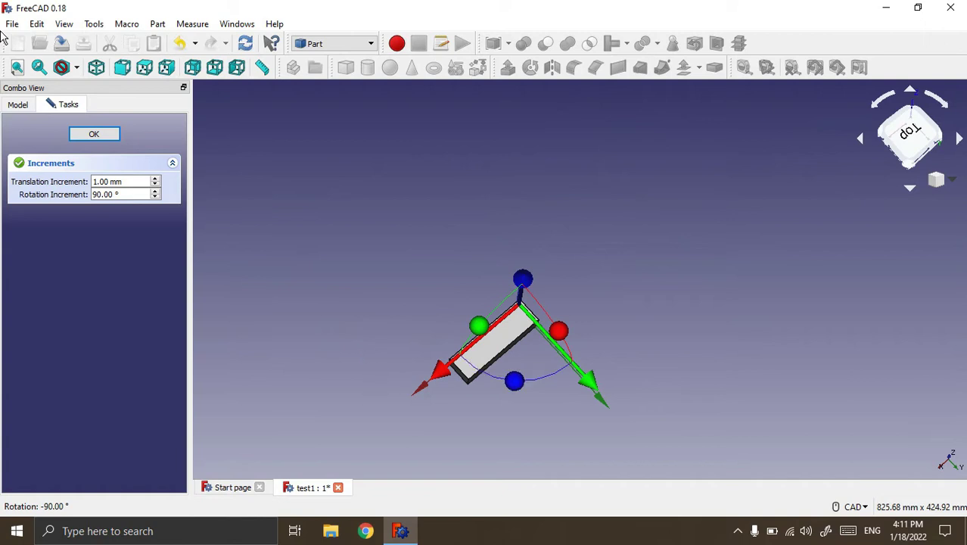
# Finish the Transform, return to isometric view, and select the Cube to check its placement
pyautogui.click(93, 134)
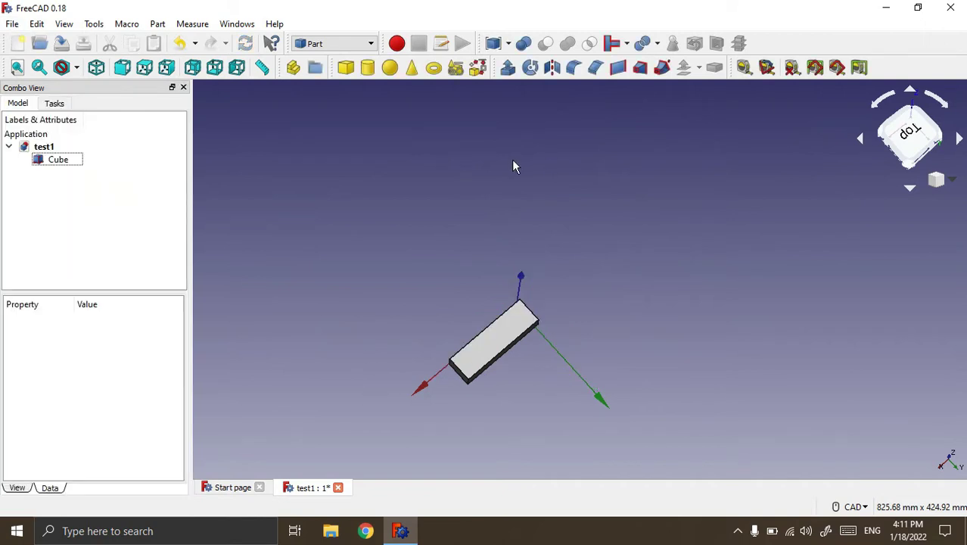
pyautogui.scroll(-3, 512, 157)
pyautogui.scroll(3, 511, 257)
pyautogui.scroll(3, 503, 189)
pyautogui.scroll(2, 494, 145)
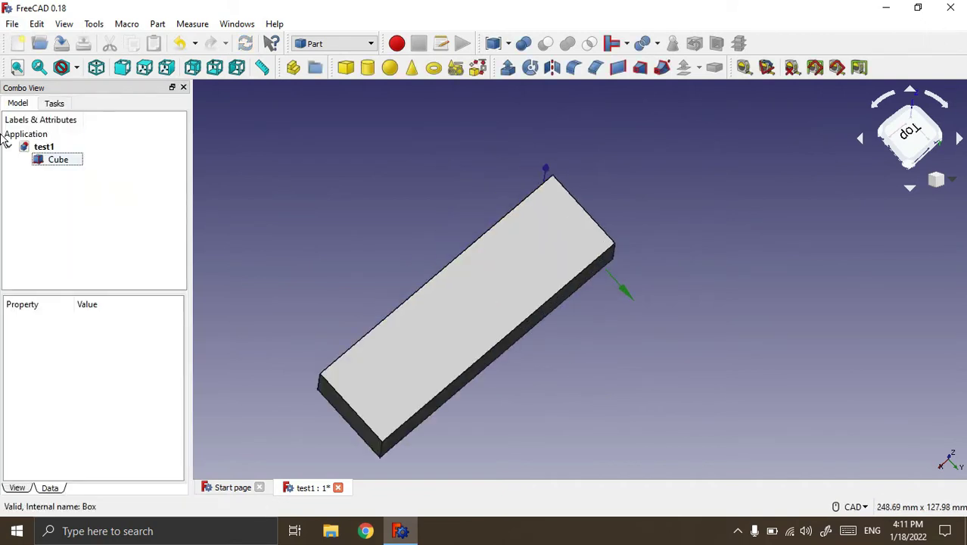
pyautogui.press('0')
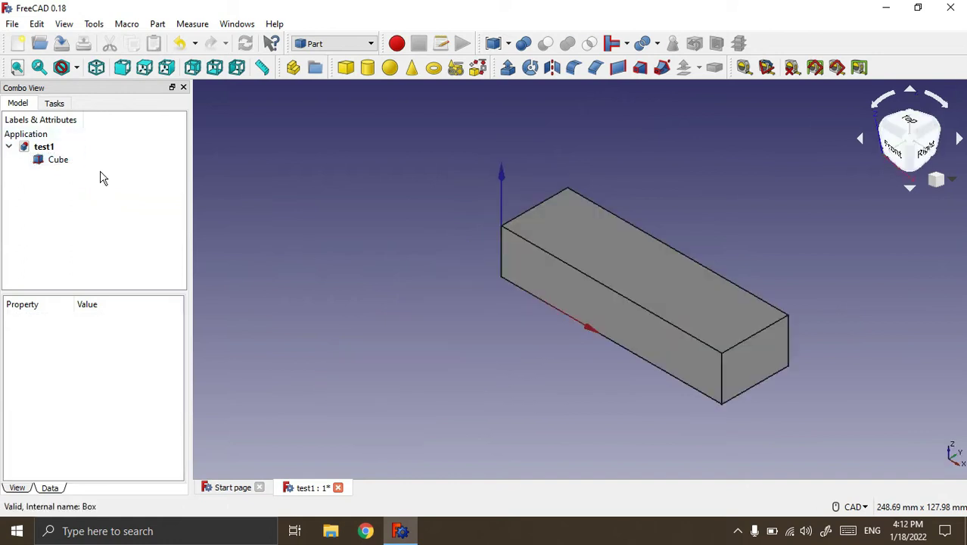
pyautogui.click(66, 161)
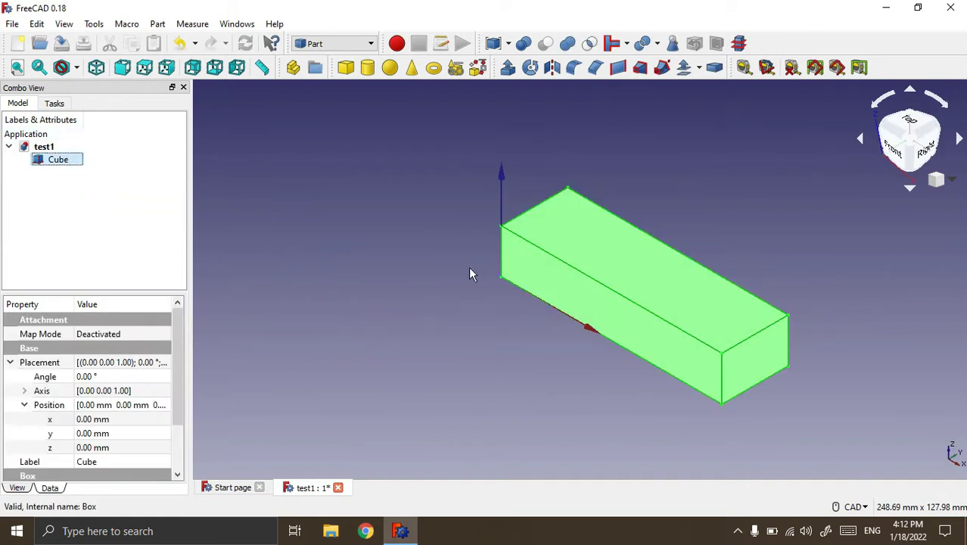
# Set the Cube's Placement Translation X to 100 mm and apply it
pyautogui.click(36, 23)
pyautogui.click(95, 216)
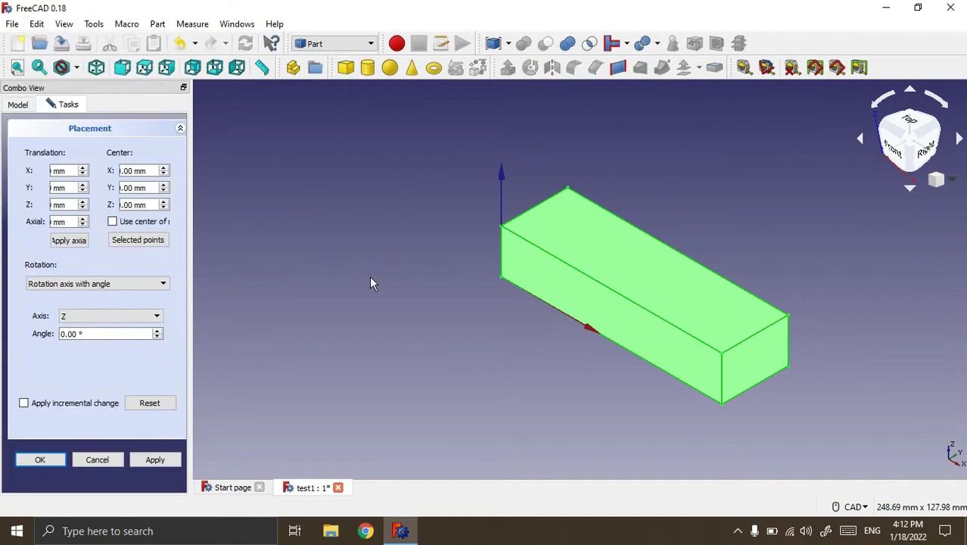
pyautogui.click(53, 171)
pyautogui.press('Tab')
pyautogui.click(58, 171)
pyautogui.write('1')
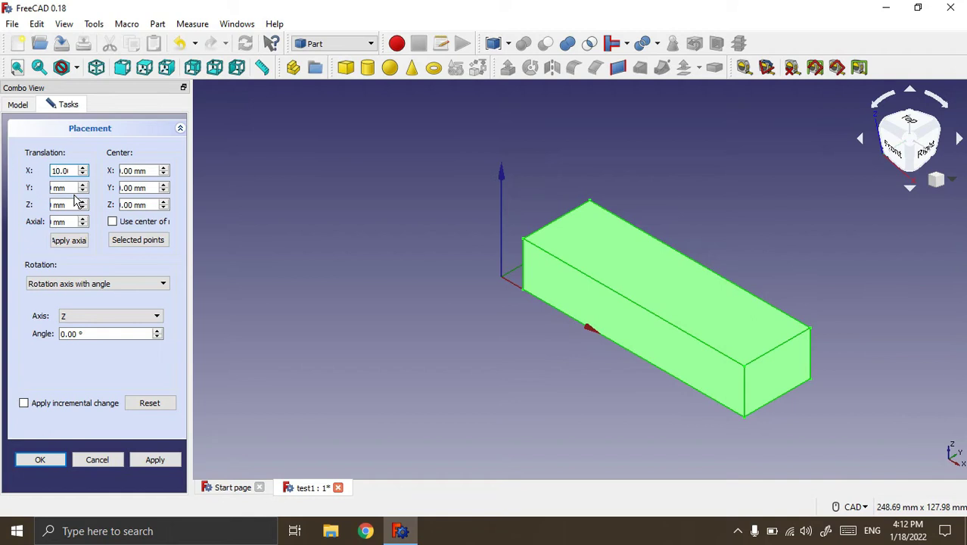
pyautogui.write('0')
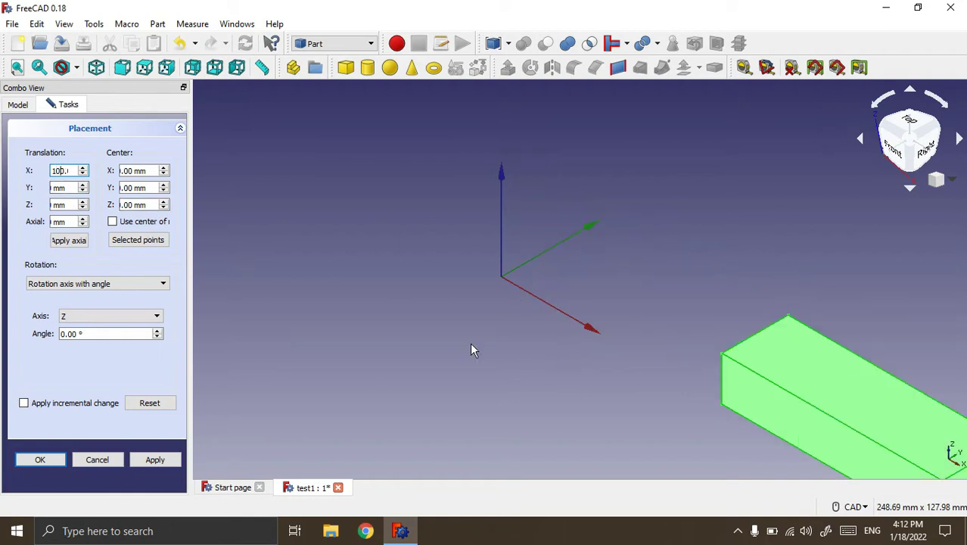
pyautogui.write('-')
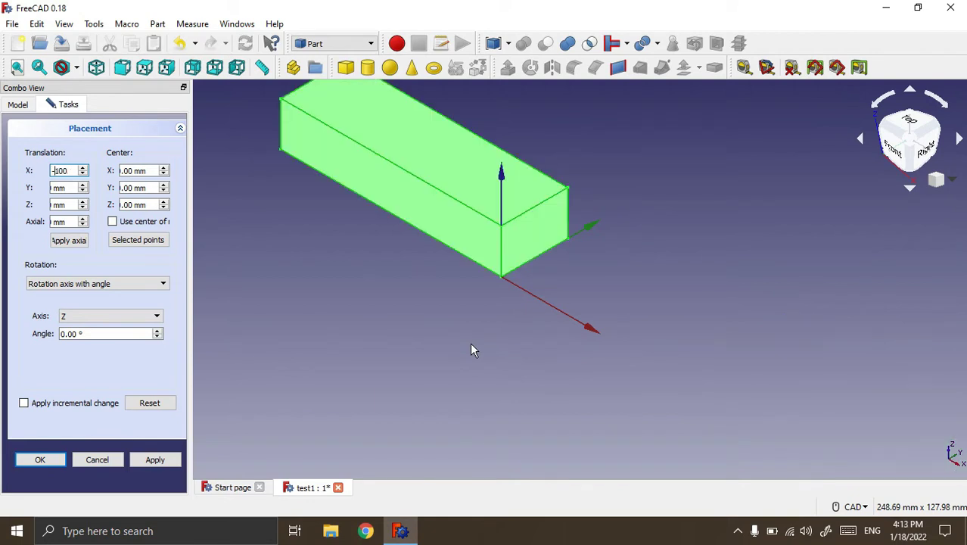
pyautogui.press('BackSpace')
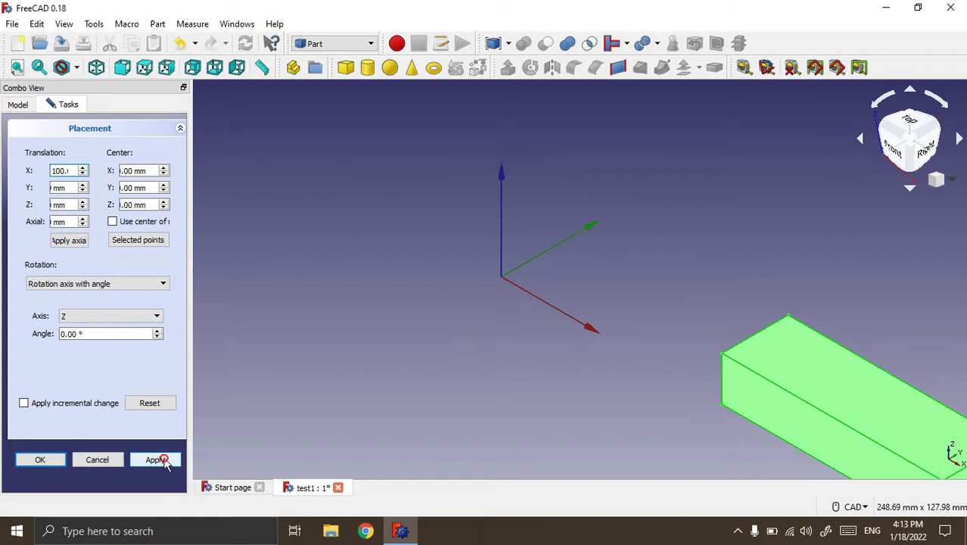
pyautogui.click(45, 461)
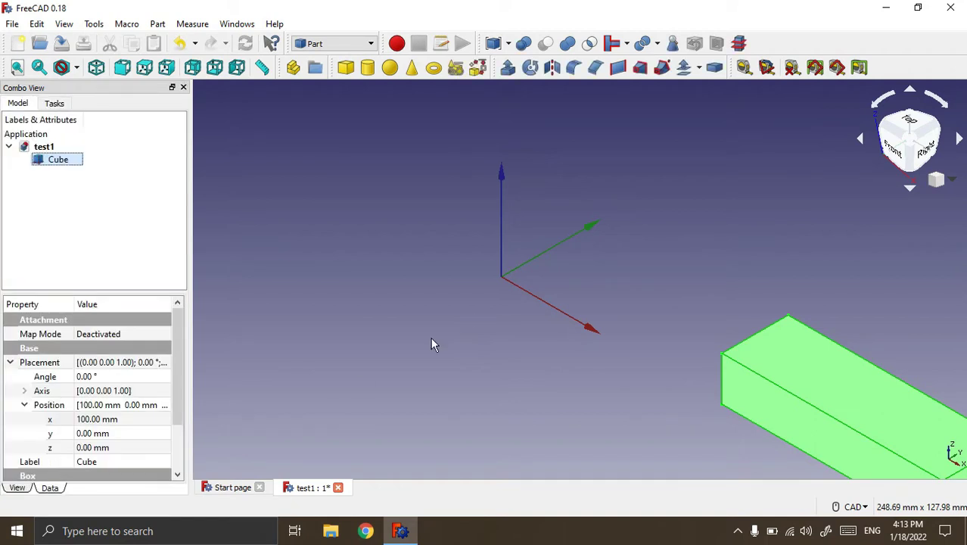
# Close the Placement panel, delete the moved Cube, and create a fresh Part Cube
pyautogui.click(441, 278)
pyautogui.scroll(-2, 412, 235)
pyautogui.scroll(-2, 412, 235)
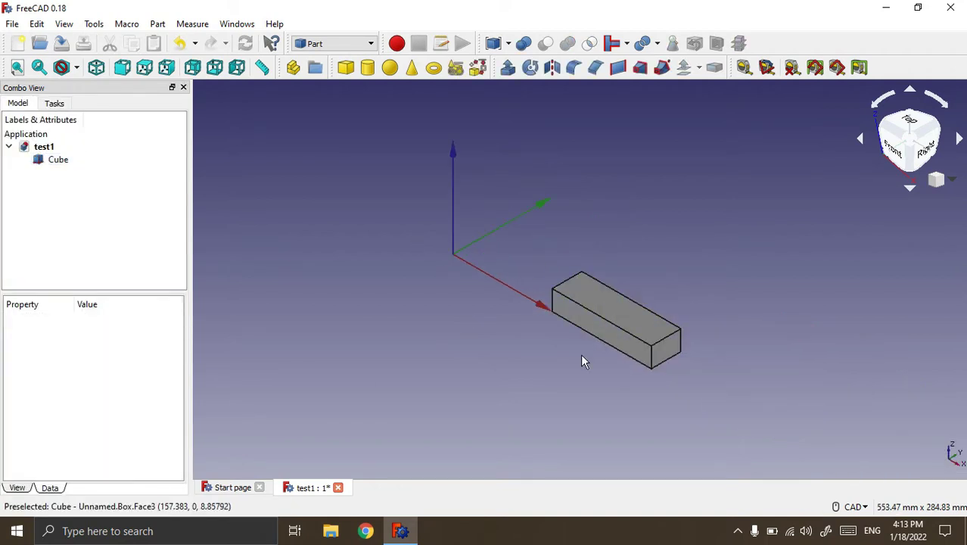
pyautogui.moveTo(566, 361); pyautogui.dragTo(594, 328, button='middle')
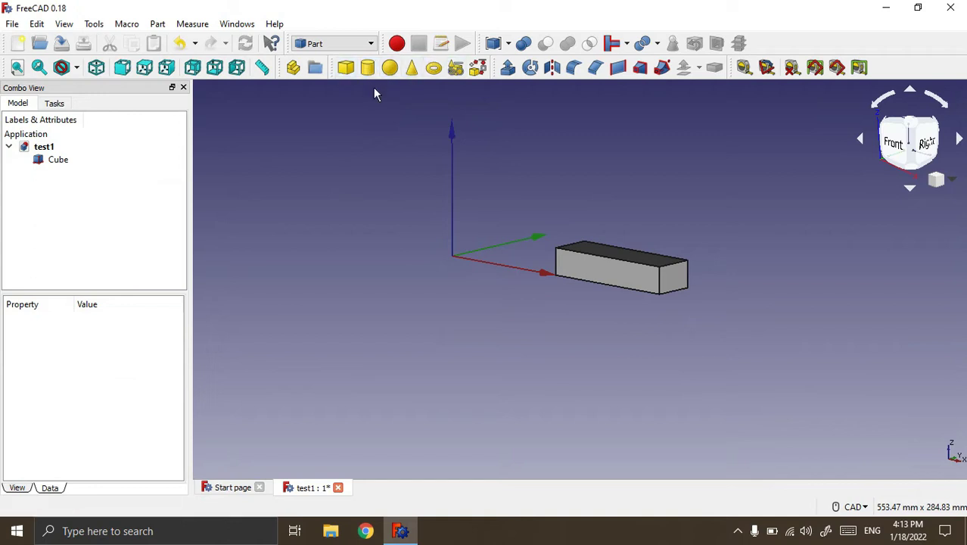
pyautogui.click(63, 161)
pyautogui.press('Delete')
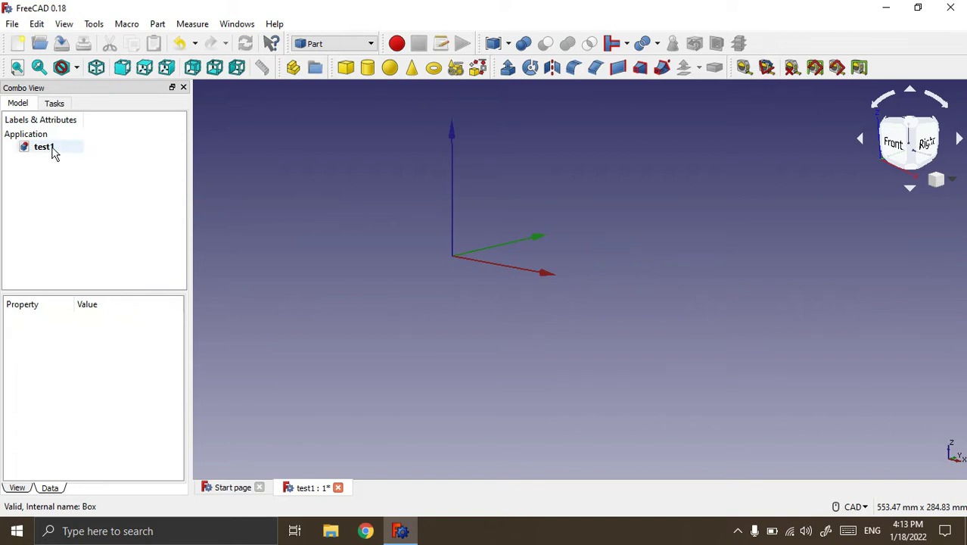
pyautogui.click(352, 68)
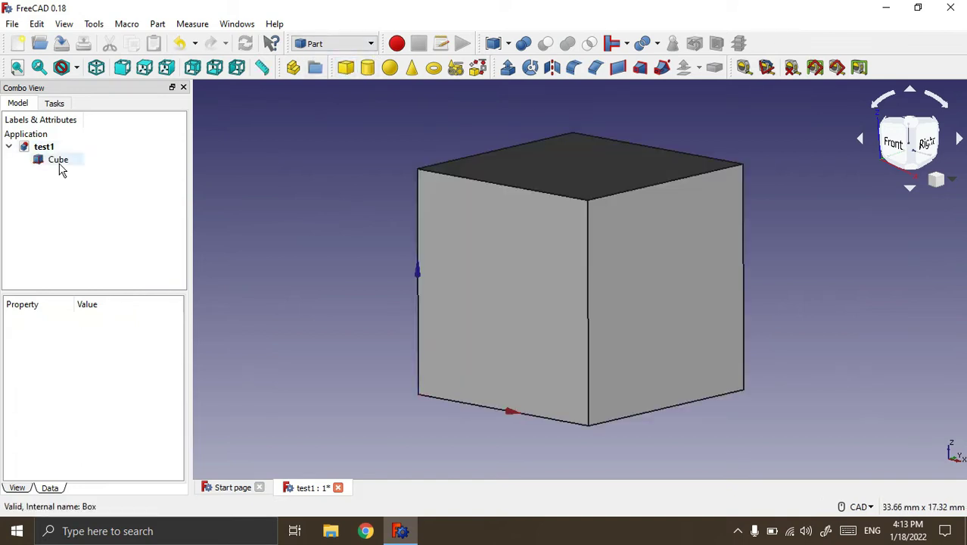
pyautogui.click(60, 168)
pyautogui.rightClick(61, 168)
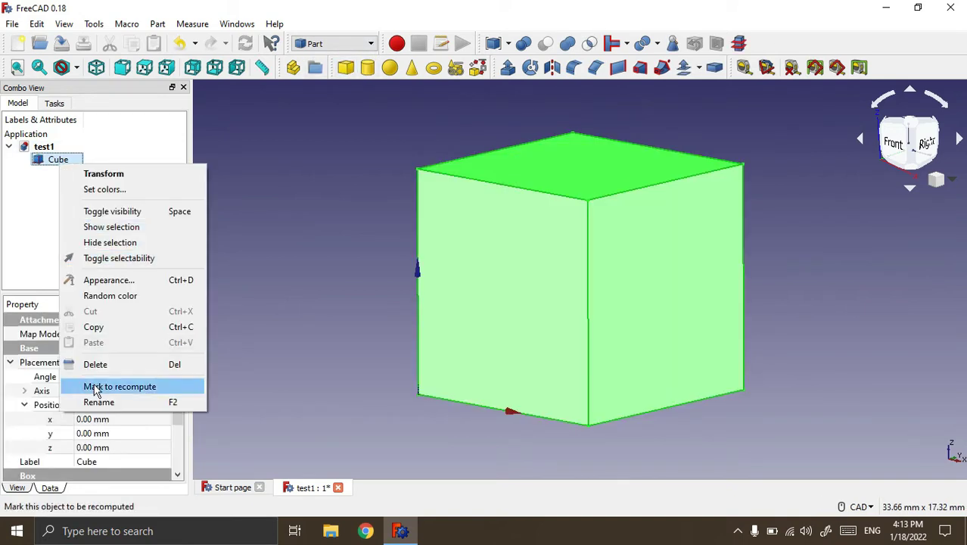
pyautogui.click(19, 241)
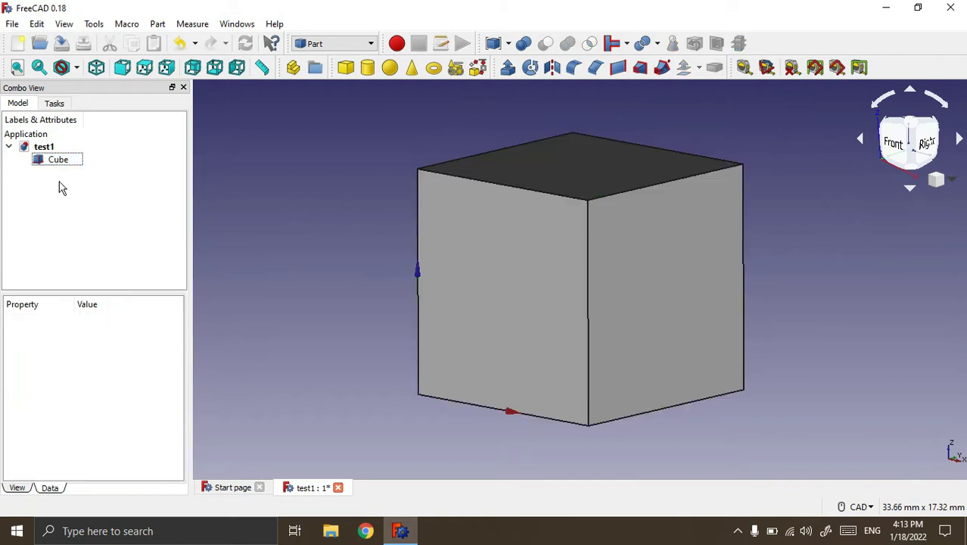
pyautogui.click(66, 165)
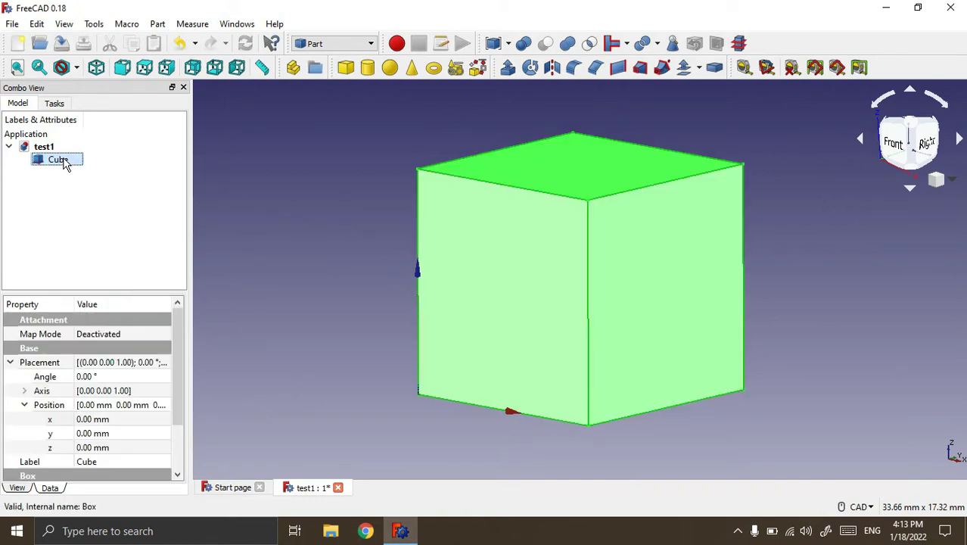
pyautogui.click(118, 209)
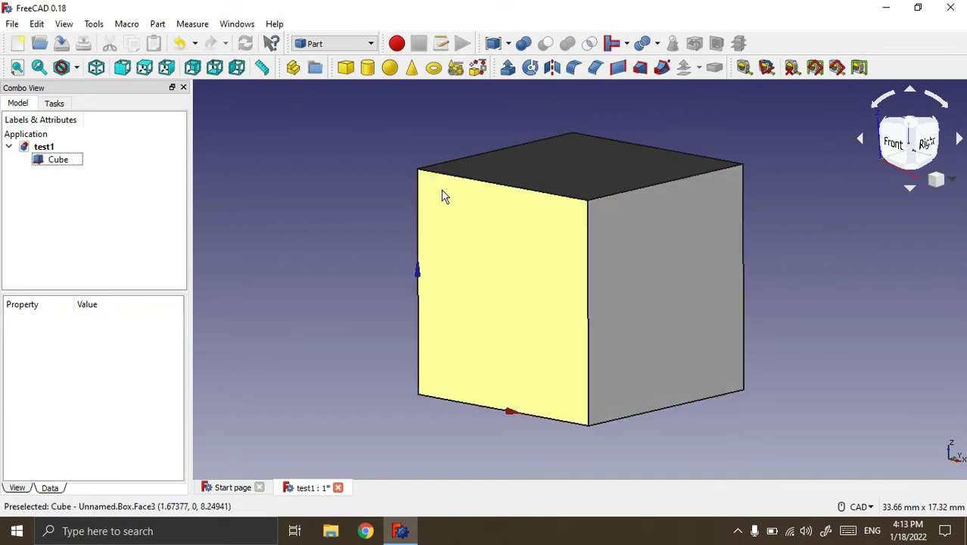
pyautogui.moveTo(429, 125); pyautogui.dragTo(447, 143, button='middle')
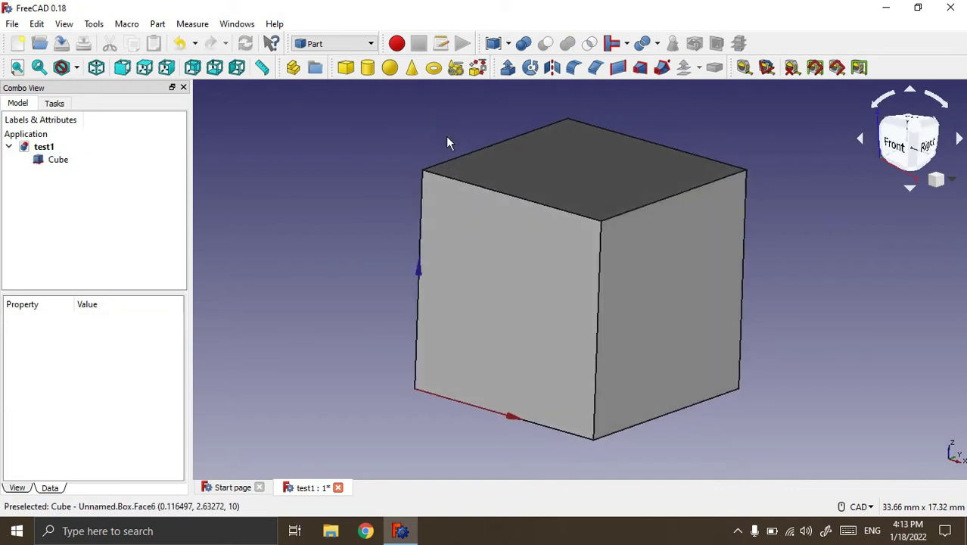
pyautogui.click(50, 159)
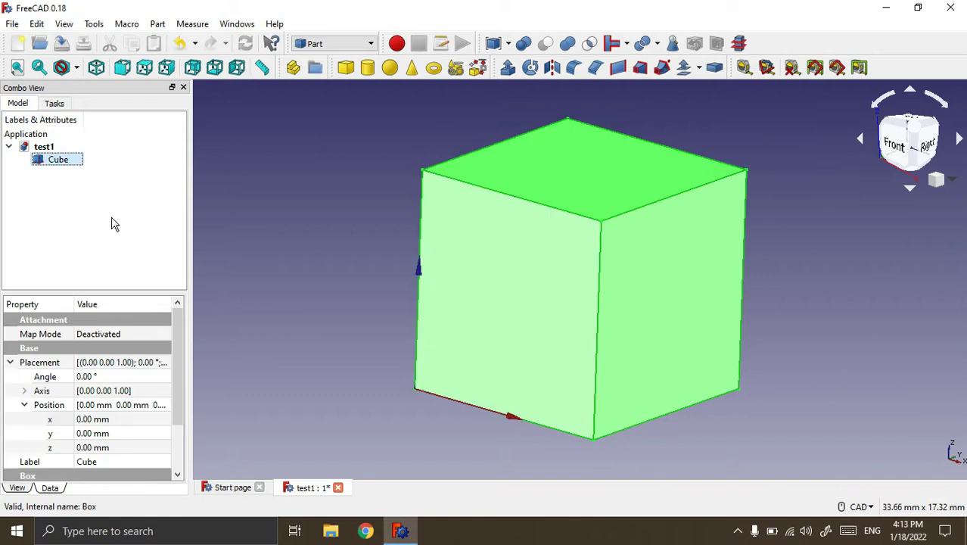
pyautogui.press('space')
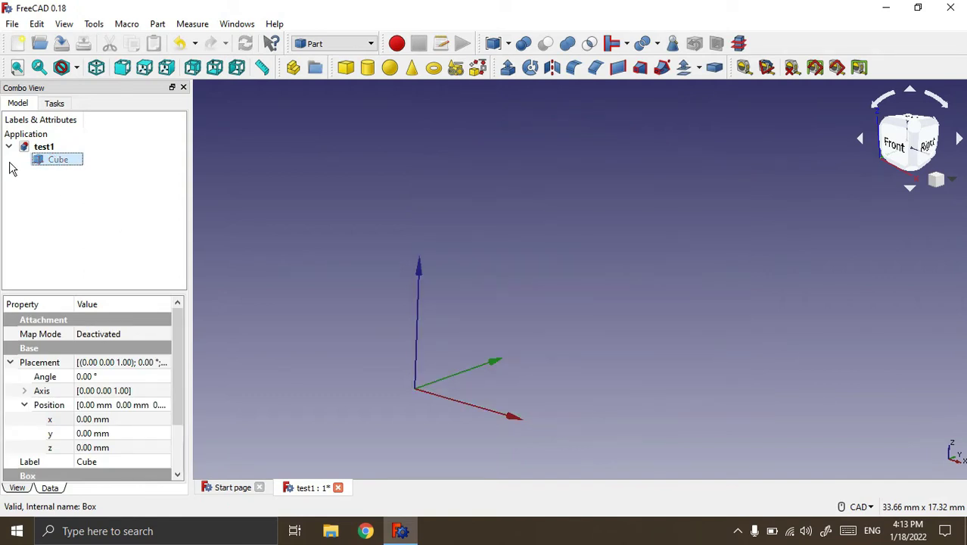
pyautogui.press('space')
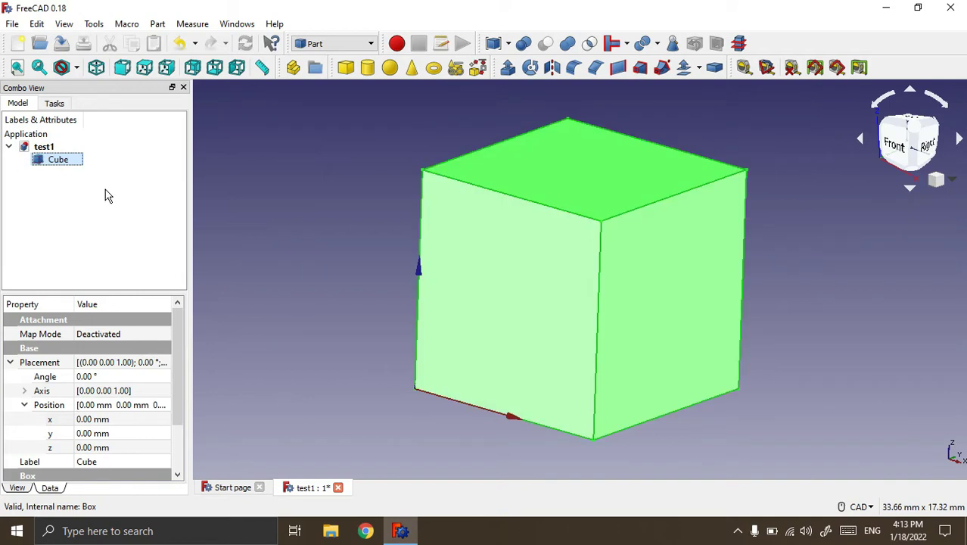
pyautogui.press('space')
pyautogui.press('space')
pyautogui.click(415, 151)
pyautogui.moveTo(415, 151); pyautogui.dragTo(429, 145, button='middle')
pyautogui.scroll(-2, 443, 182)
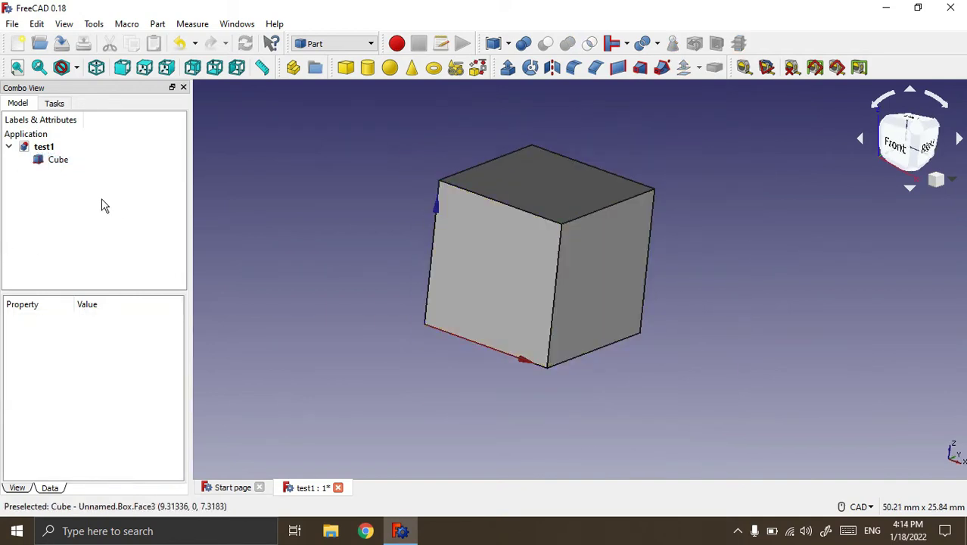
# Add a Part Cylinder and hide the Cube so only the cylinder shows
pyautogui.click(368, 68)
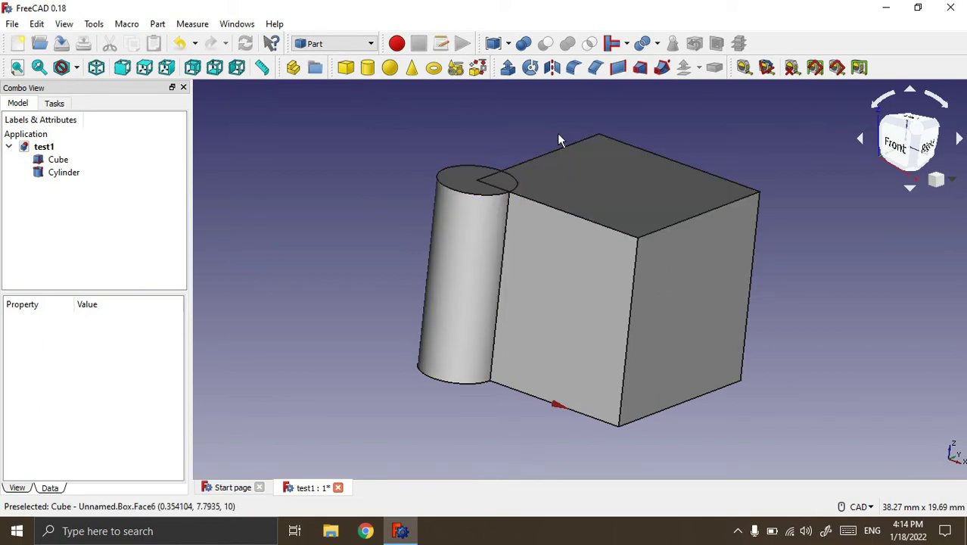
pyautogui.moveTo(540, 136); pyautogui.dragTo(544, 177, button='middle')
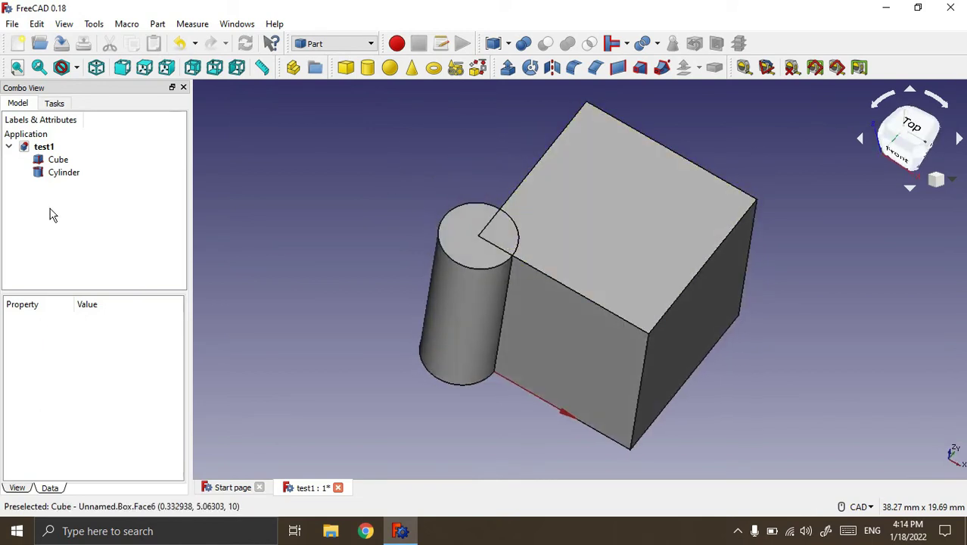
pyautogui.click(58, 158)
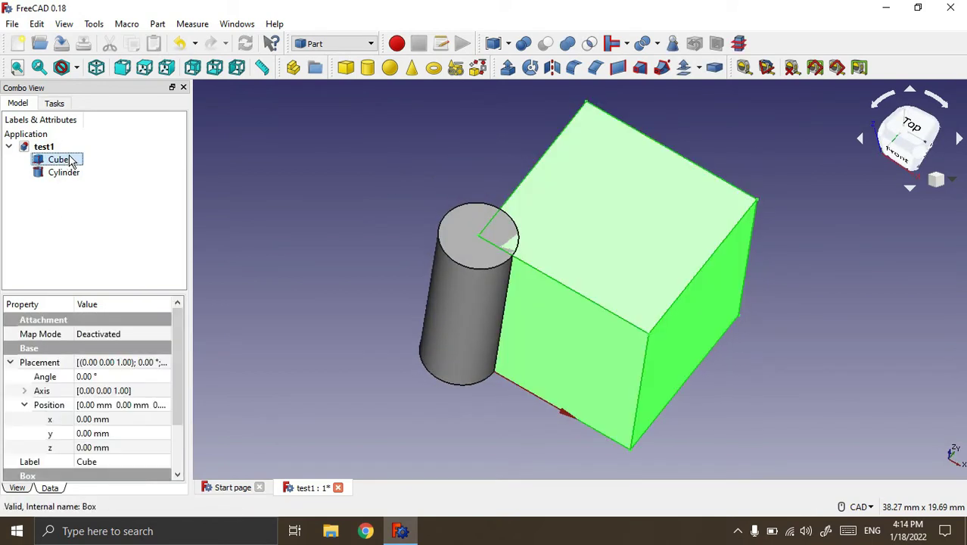
pyautogui.press('space')
pyautogui.click(73, 180)
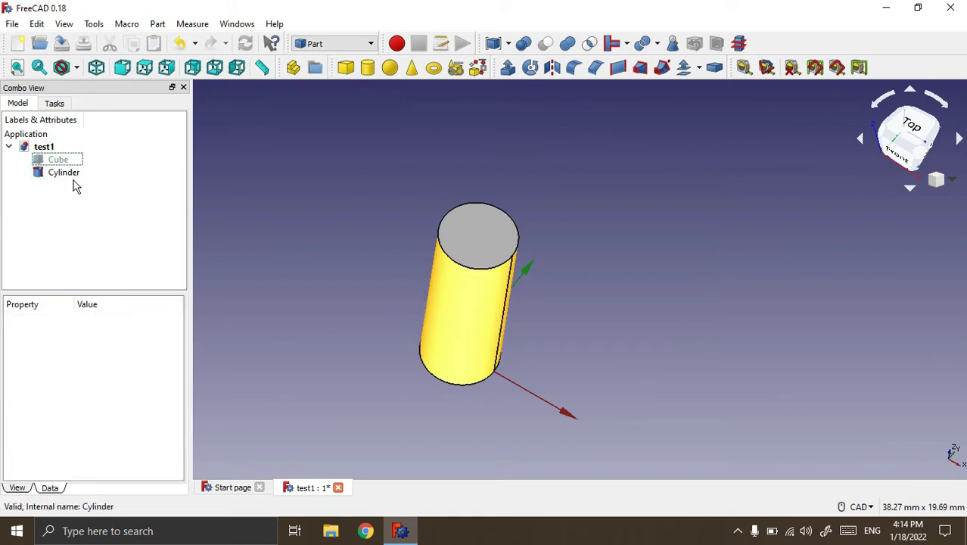
# Give the Cylinder a Radius of 10 mm and a Height of 20 mm in its Data properties
pyautogui.click(61, 173)
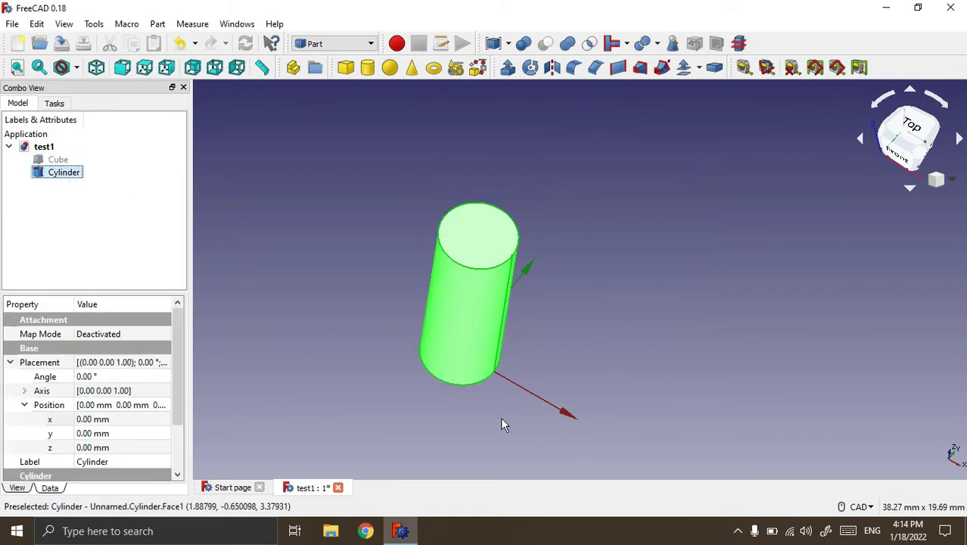
pyautogui.moveTo(502, 420); pyautogui.dragTo(522, 379, button='middle')
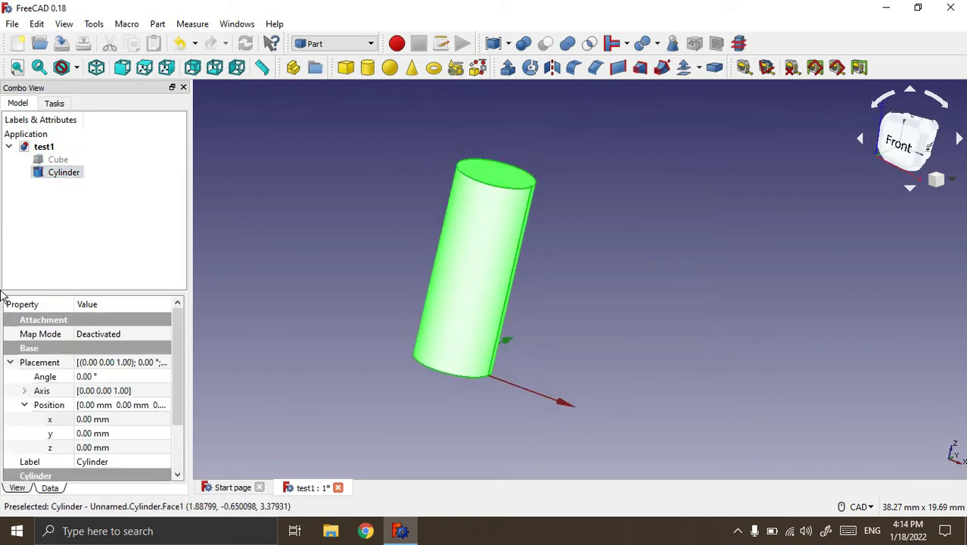
pyautogui.click(11, 362)
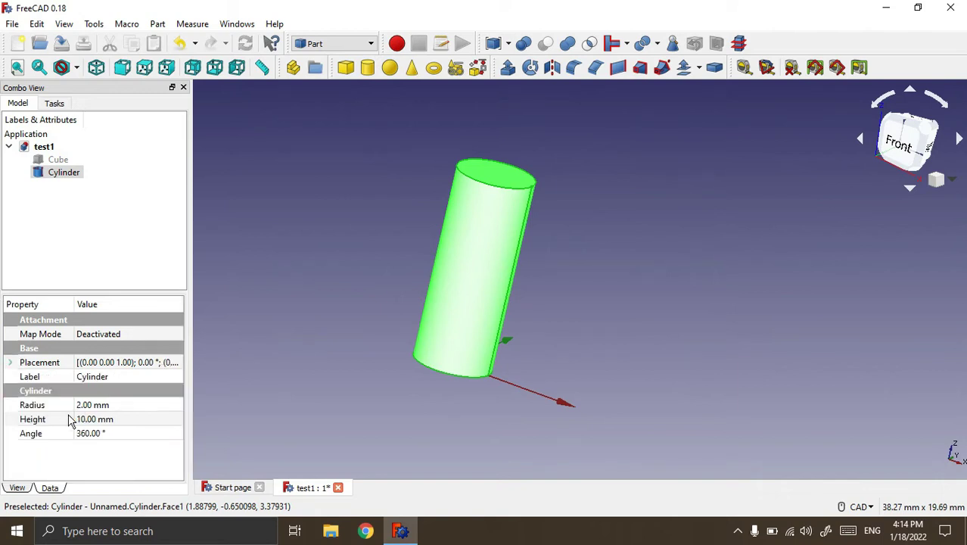
pyautogui.click(91, 406)
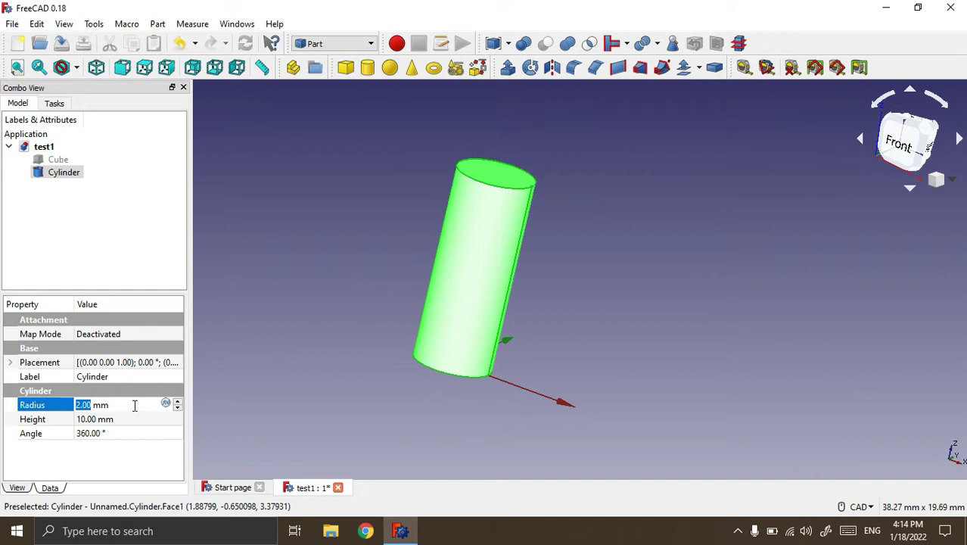
pyautogui.write('10')
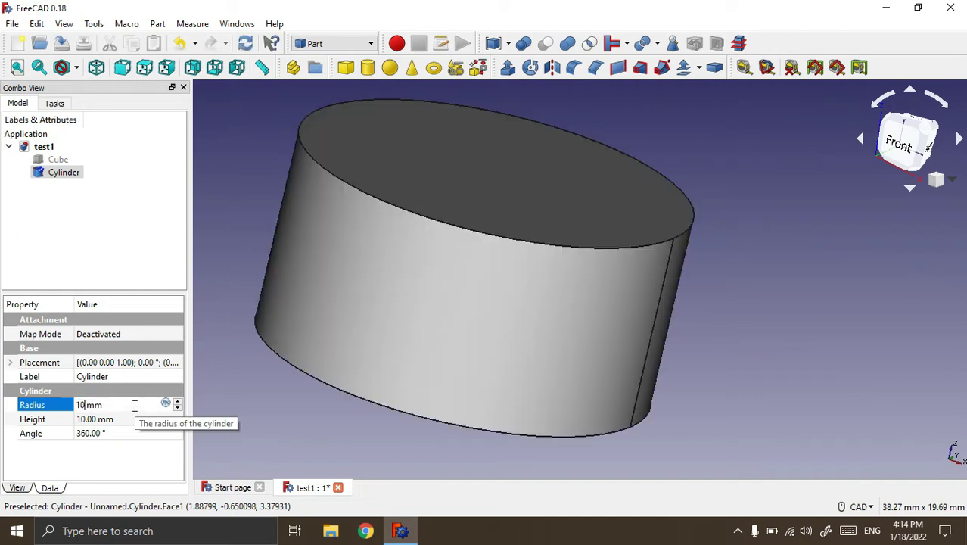
pyautogui.scroll(-2, 720, 203)
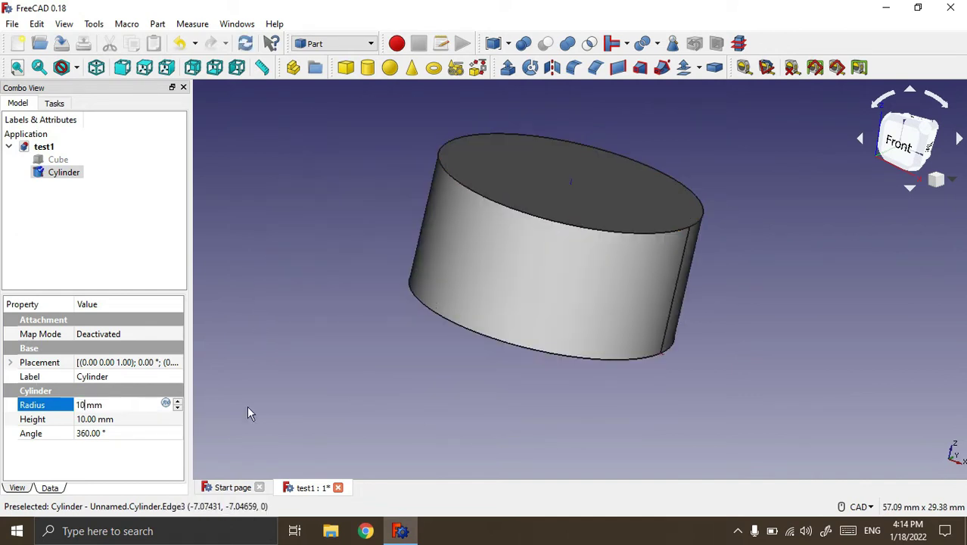
pyautogui.click(90, 419)
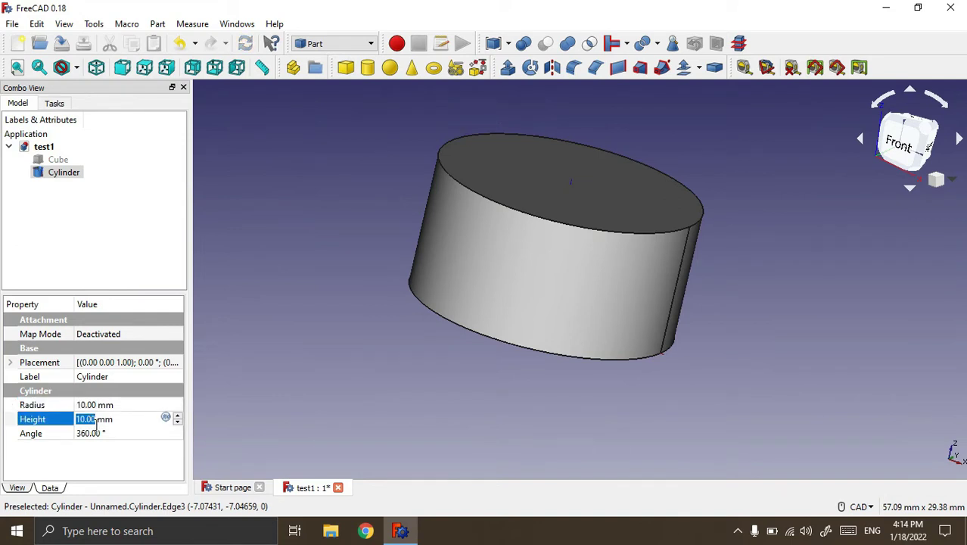
pyautogui.write('20')
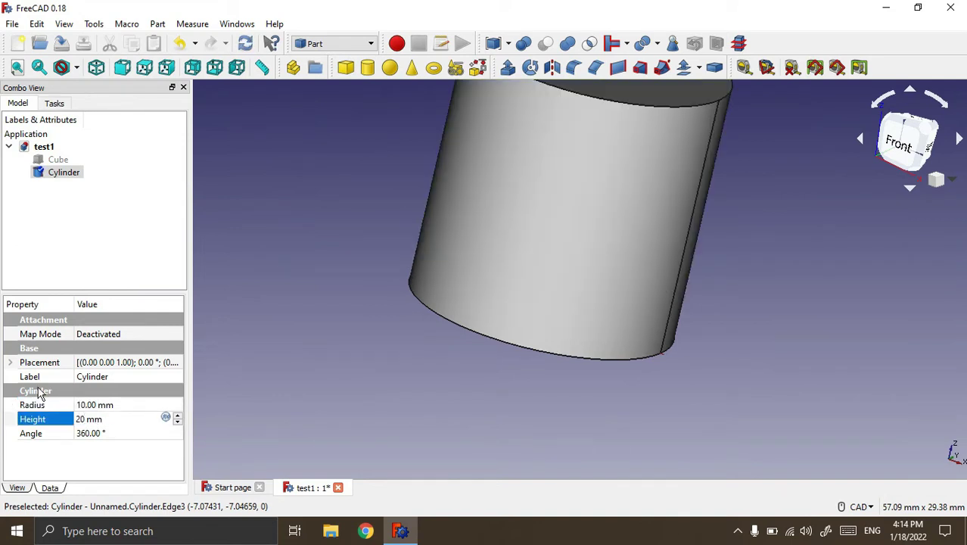
pyautogui.scroll(-3, 464, 353)
pyautogui.moveTo(104, 418); pyautogui.dragTo(86, 418)
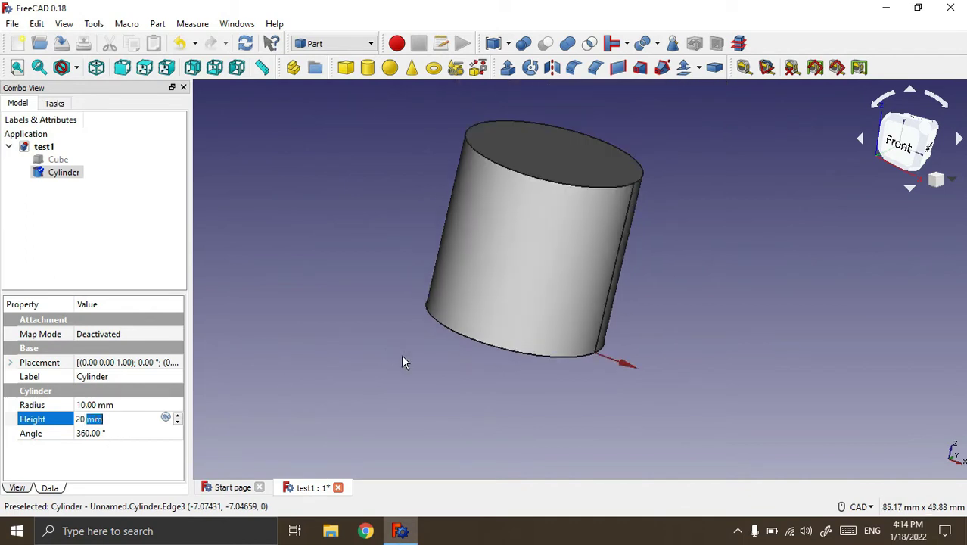
pyautogui.click(87, 435)
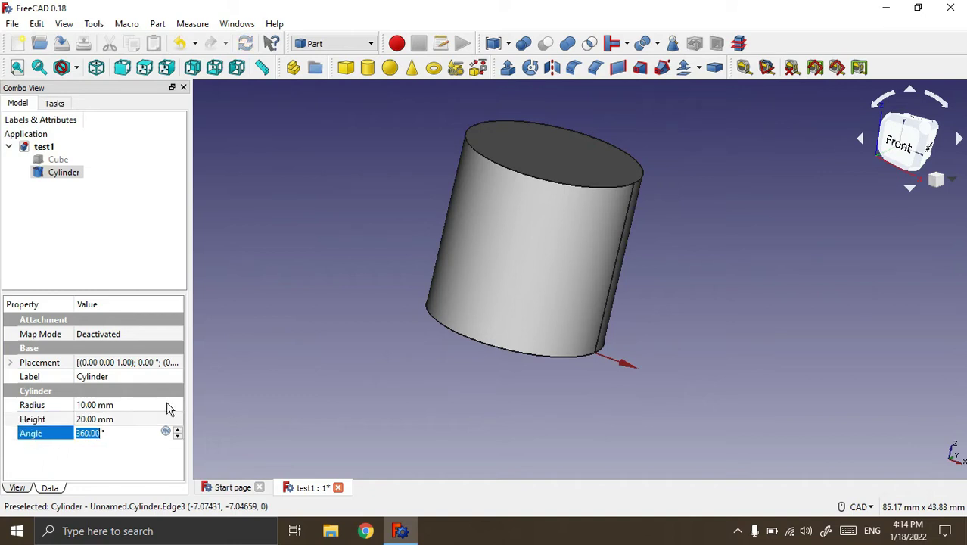
pyautogui.moveTo(718, 268)
pyautogui.mouseDown(button='middle')
pyautogui.moveTo(716, 296)
pyautogui.moveTo(690, 315)
pyautogui.mouseUp(button='middle')
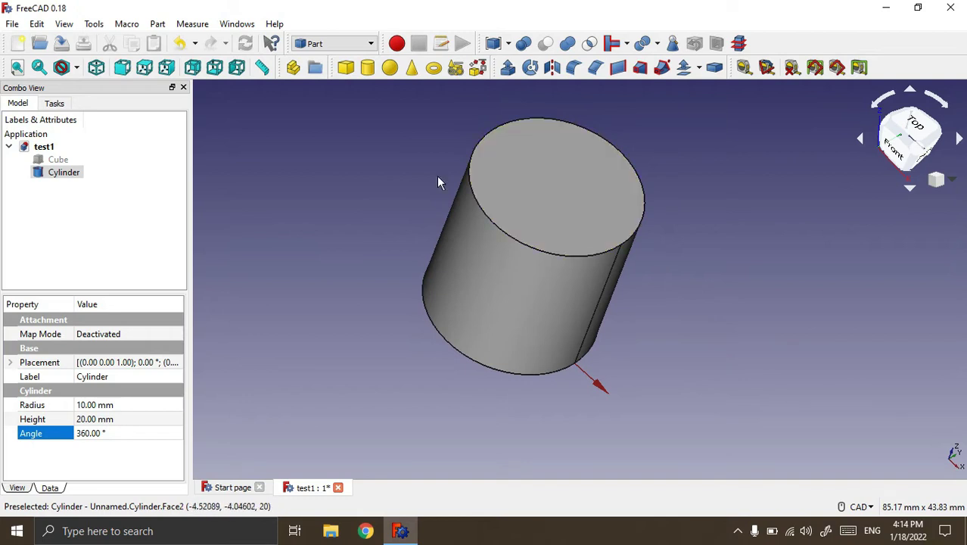
pyautogui.click(156, 447)
# Try Cylinder angles of 180° and 110°, restore it to 360°, then hide the cylinder
pyautogui.click(87, 432)
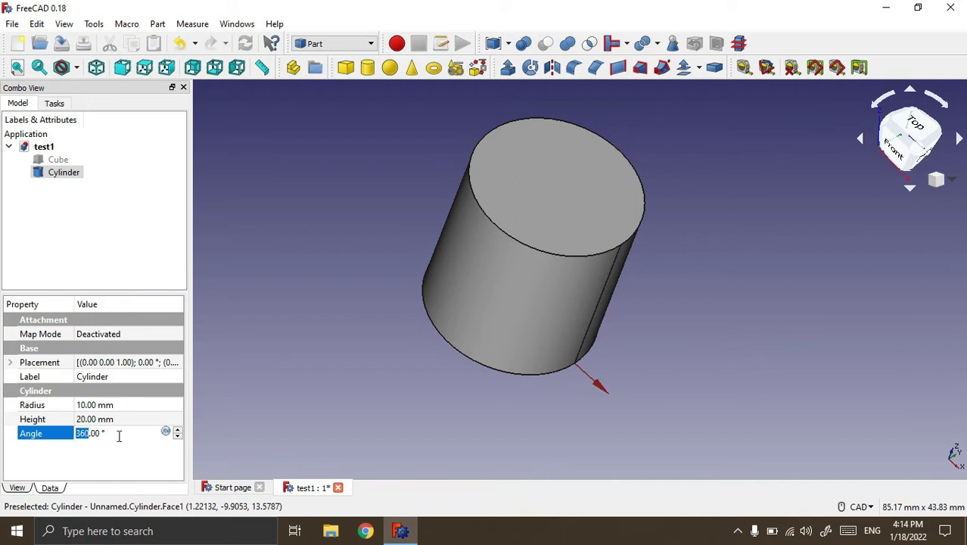
pyautogui.write('180')
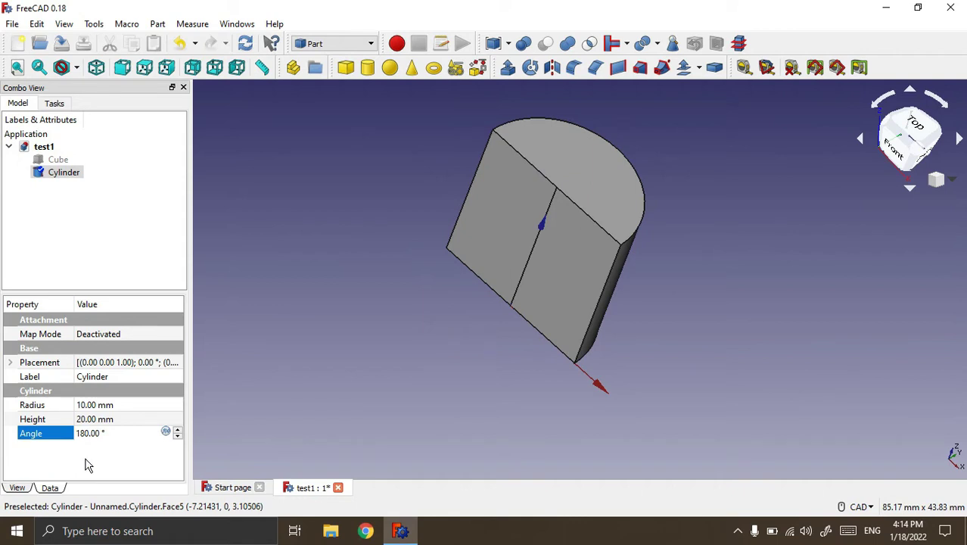
pyautogui.press('BackSpace')
pyautogui.press('BackSpace')
pyautogui.write('10')
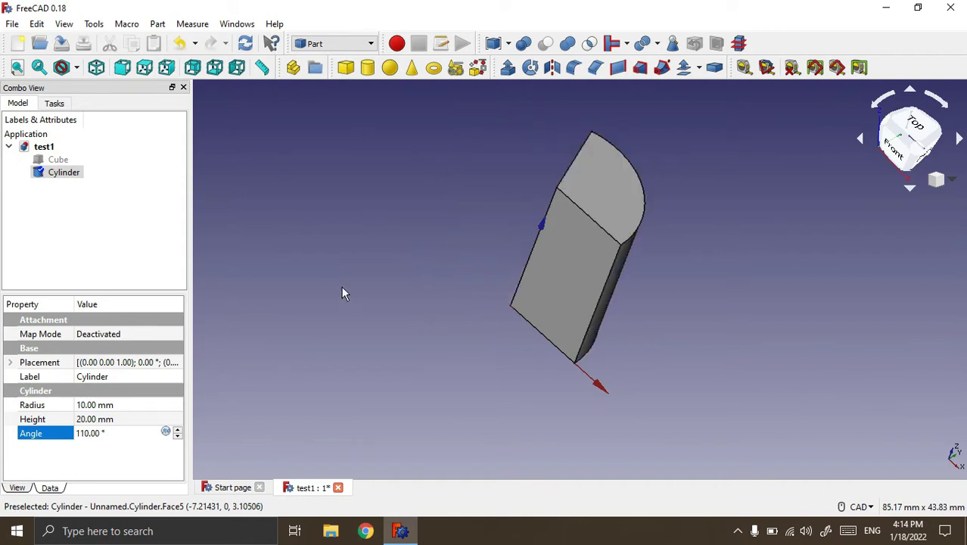
pyautogui.moveTo(798, 283); pyautogui.dragTo(724, 266, button='middle')
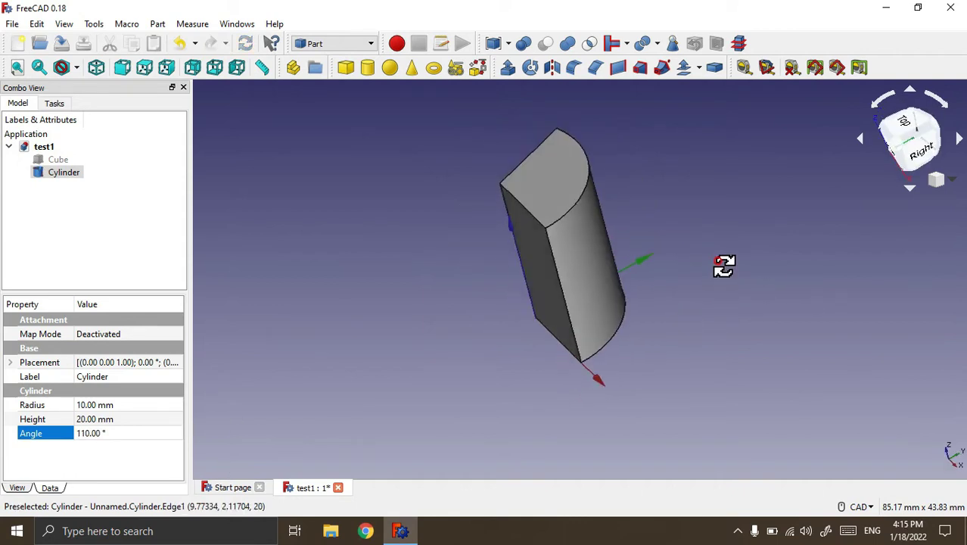
pyautogui.click(85, 435)
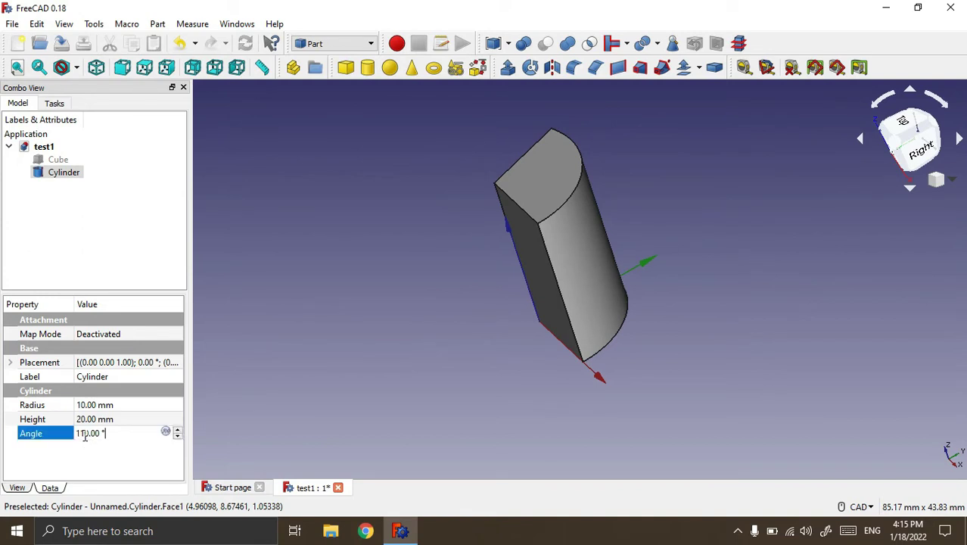
pyautogui.write('36')
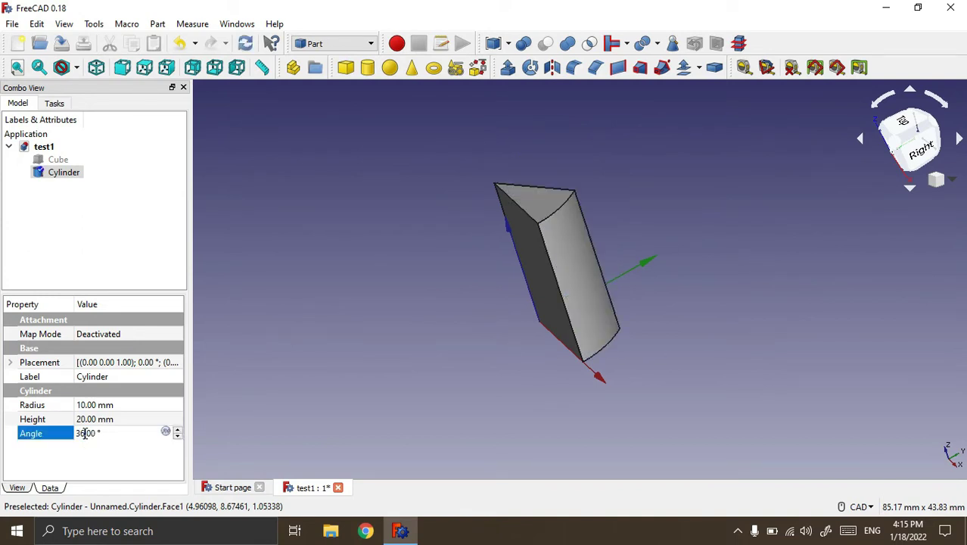
pyautogui.write('0')
pyautogui.click(112, 225)
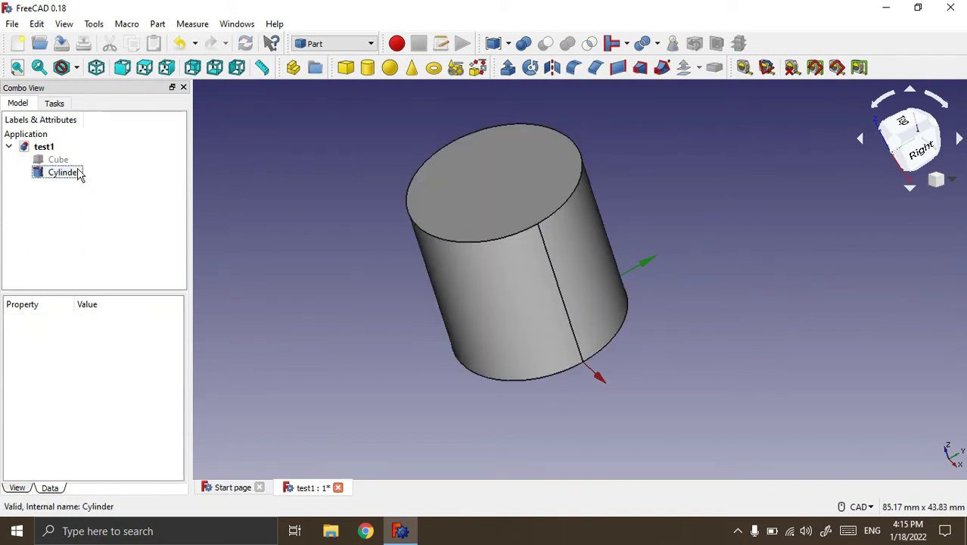
pyautogui.click(77, 174)
pyautogui.press('space')
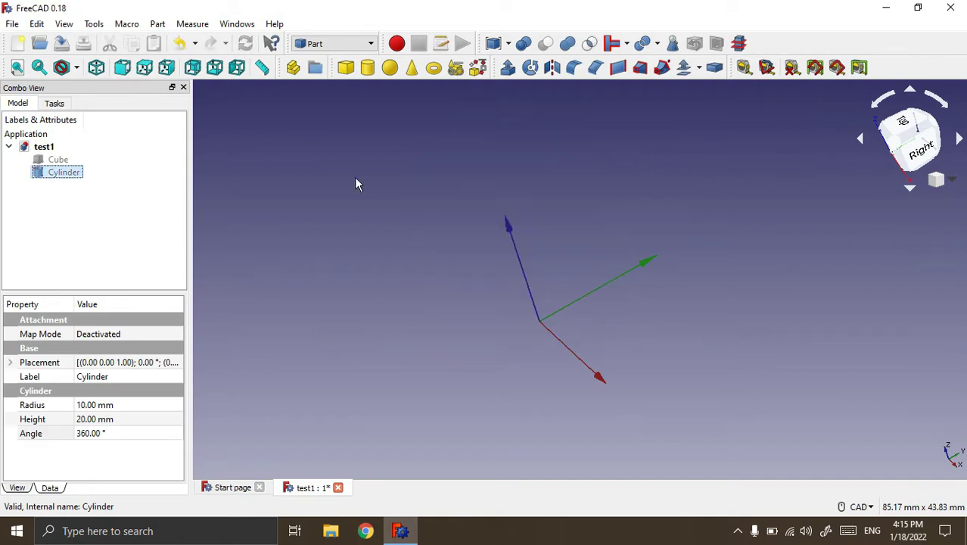
# Add a Sphere primitive and give it a 10 mm radius
pyautogui.click(391, 140)
pyautogui.moveTo(697, 194); pyautogui.dragTo(695, 218, button='middle')
pyautogui.scroll(-4, 678, 224)
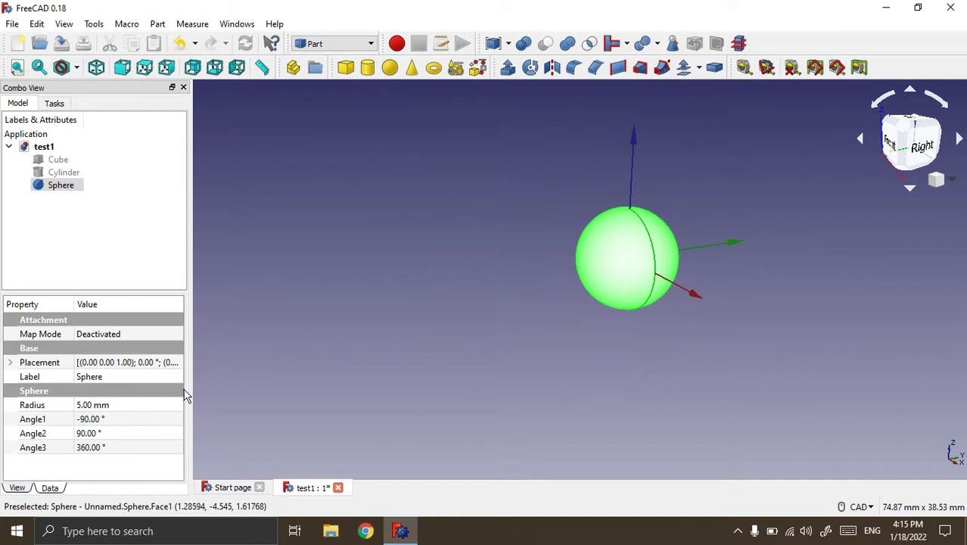
pyautogui.click(87, 406)
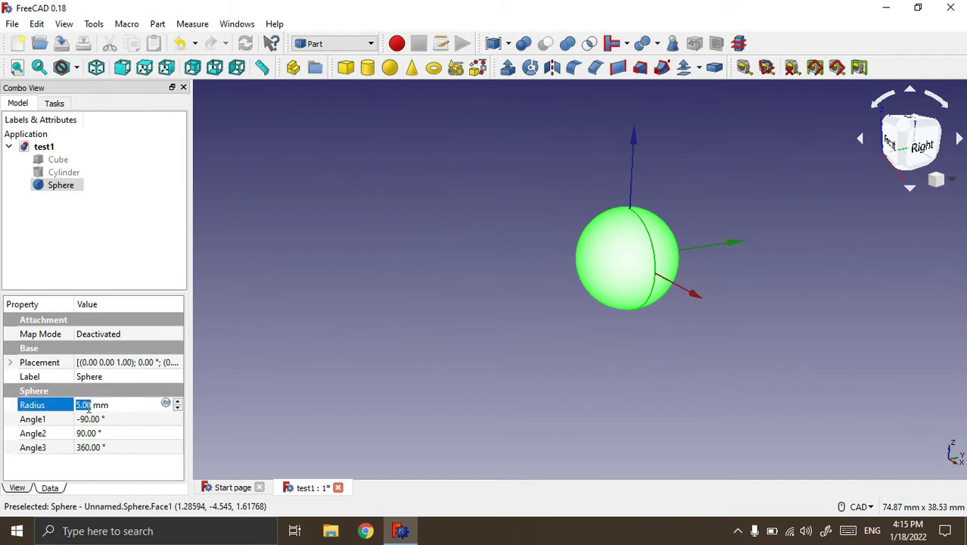
pyautogui.write('10')
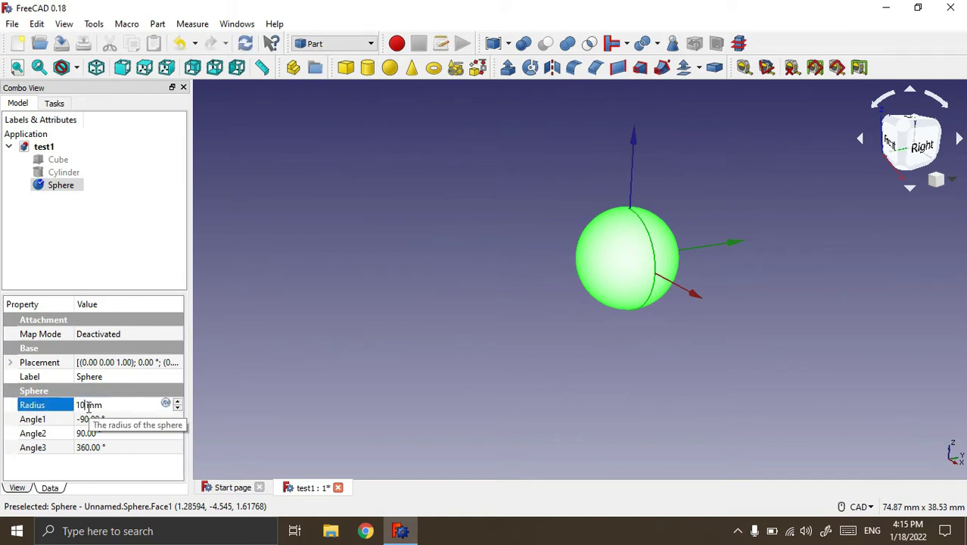
pyautogui.click(371, 290)
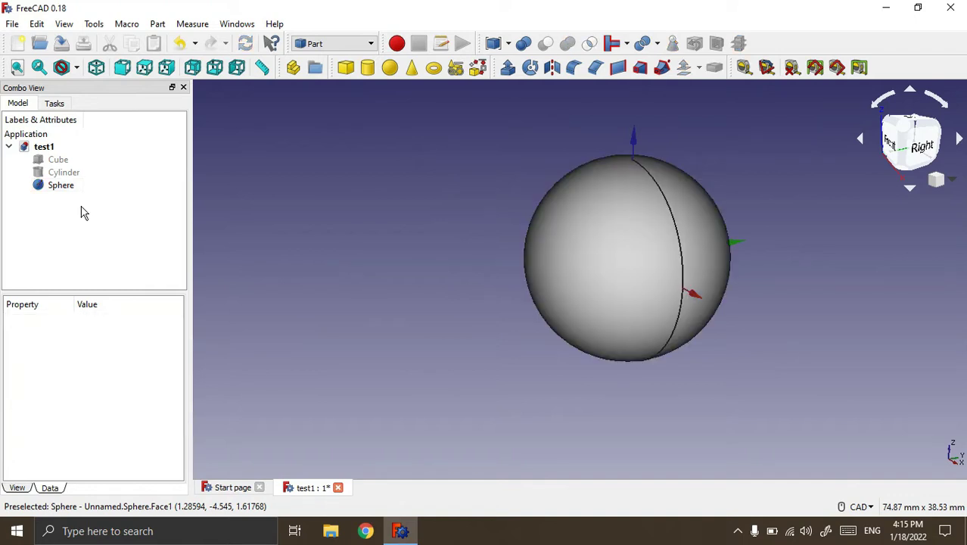
# Change the sphere's radius to 9 mm and recompute the document
pyautogui.click(68, 185)
pyautogui.click(90, 406)
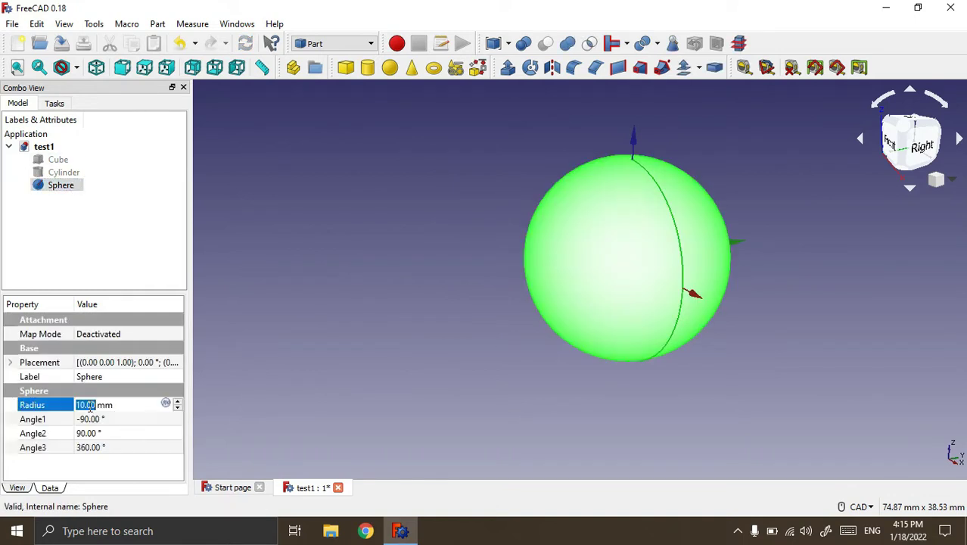
pyautogui.scroll(-3, 112, 404)
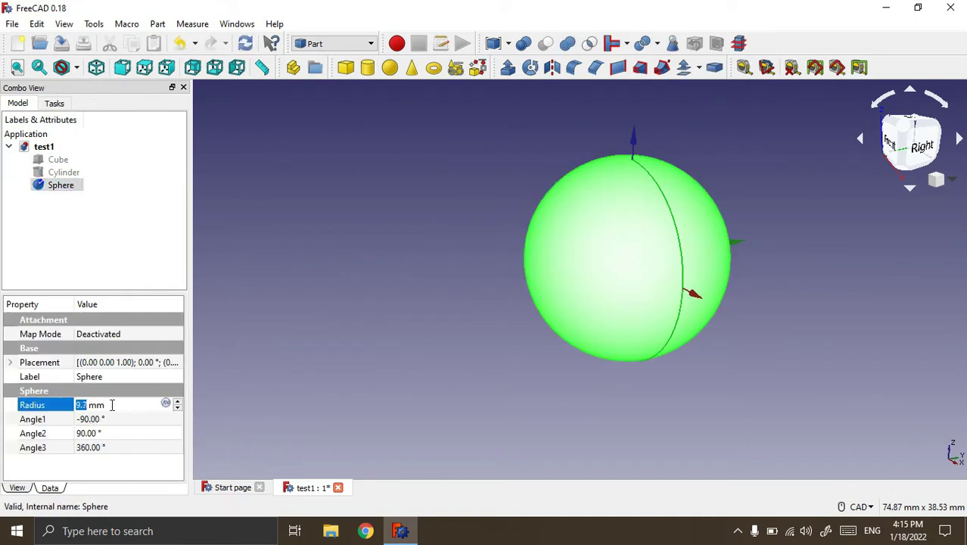
pyautogui.scroll(-1, 110, 403)
pyautogui.write('5')
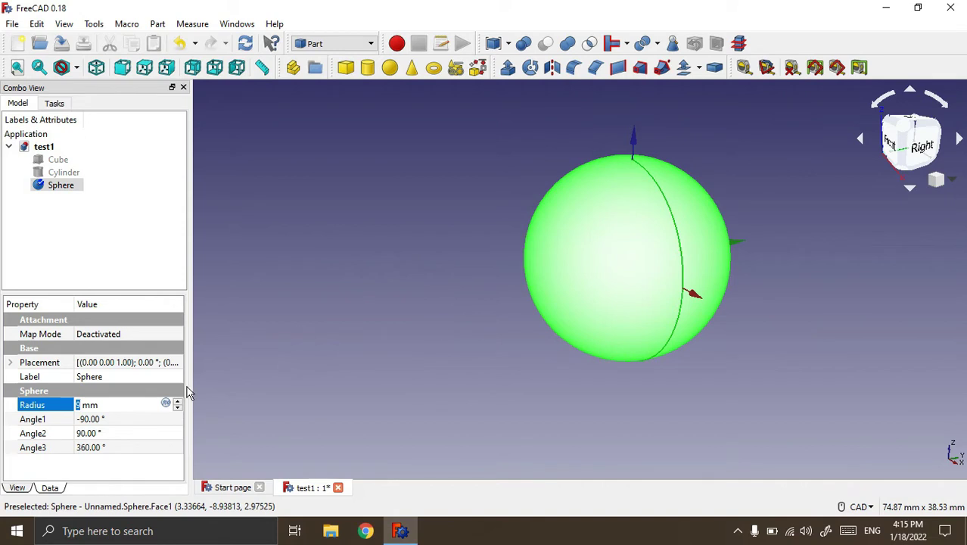
pyautogui.click(246, 45)
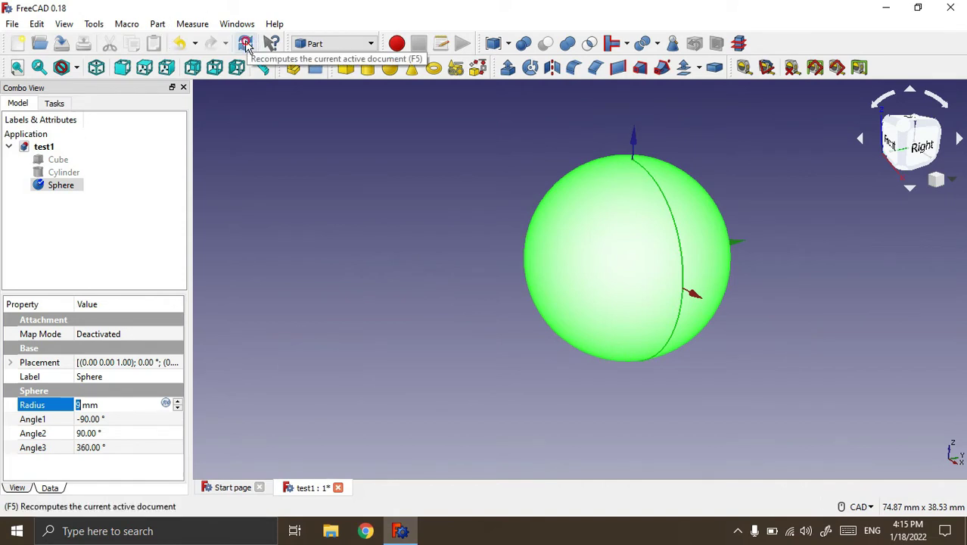
pyautogui.click(247, 46)
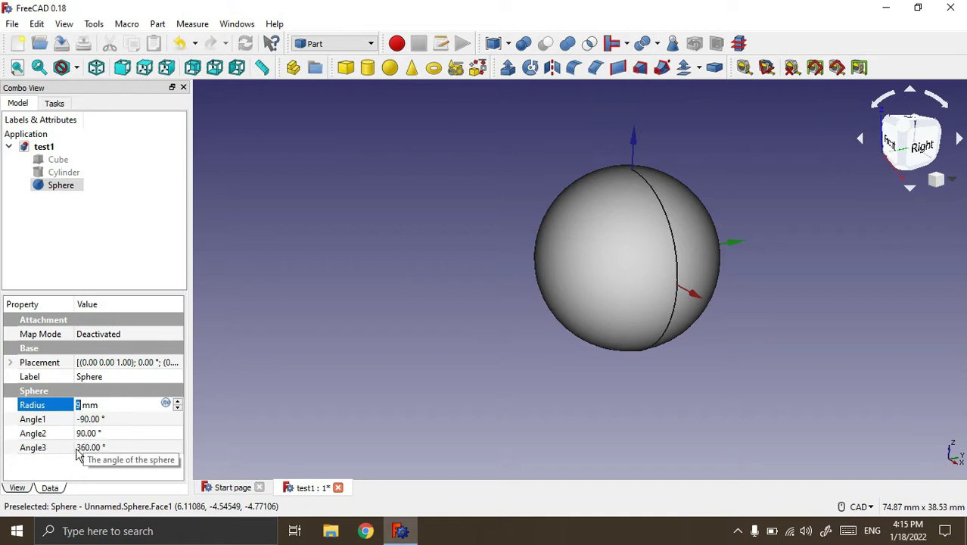
pyautogui.click(87, 446)
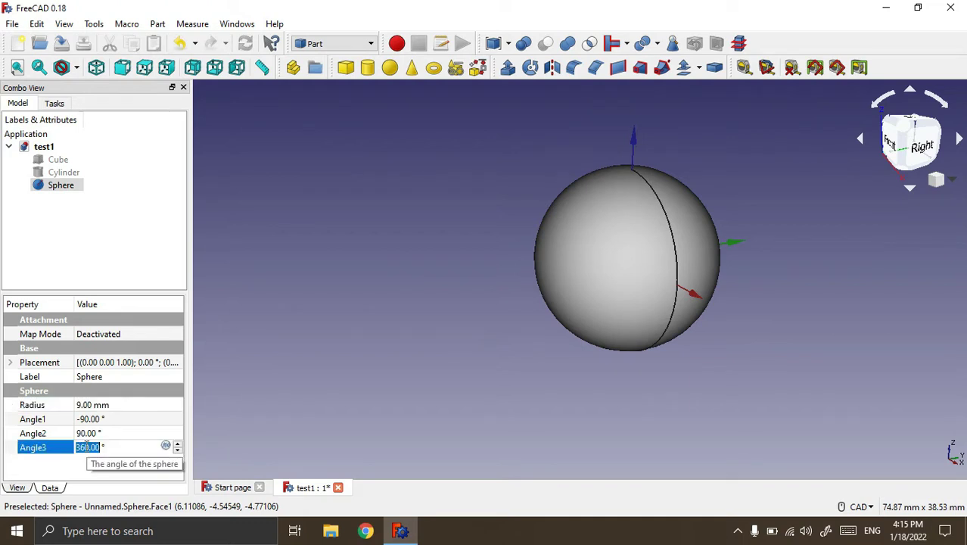
pyautogui.write('345')
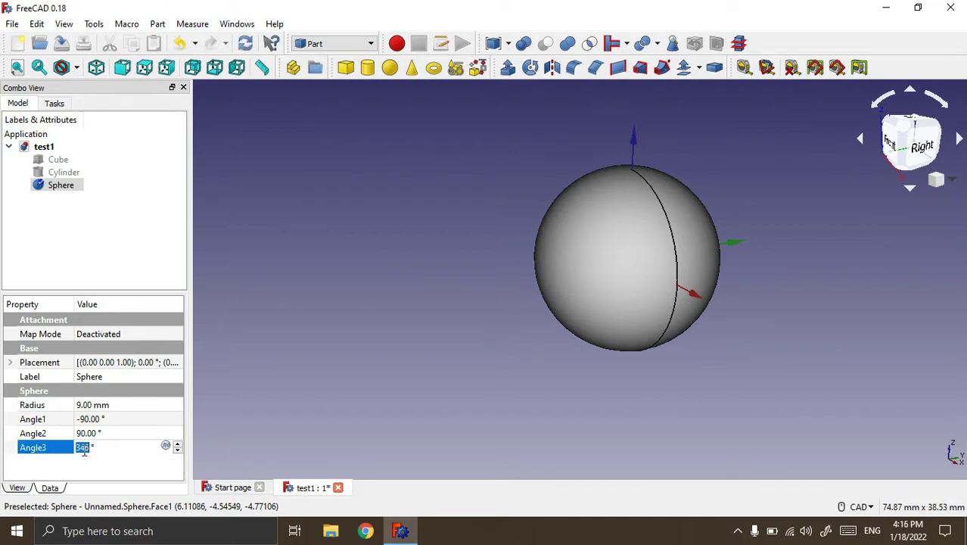
pyautogui.write('180')
pyautogui.click(459, 300)
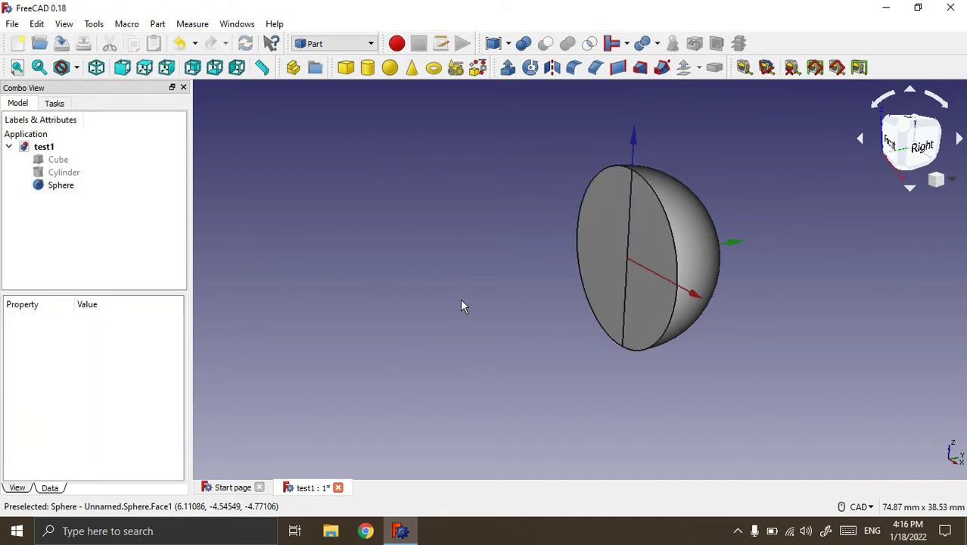
pyautogui.moveTo(878, 346)
pyautogui.mouseDown(button='middle')
pyautogui.moveTo(852, 360)
pyautogui.moveTo(794, 343)
pyautogui.moveTo(829, 335)
pyautogui.mouseUp(button='middle')
pyautogui.click(68, 185)
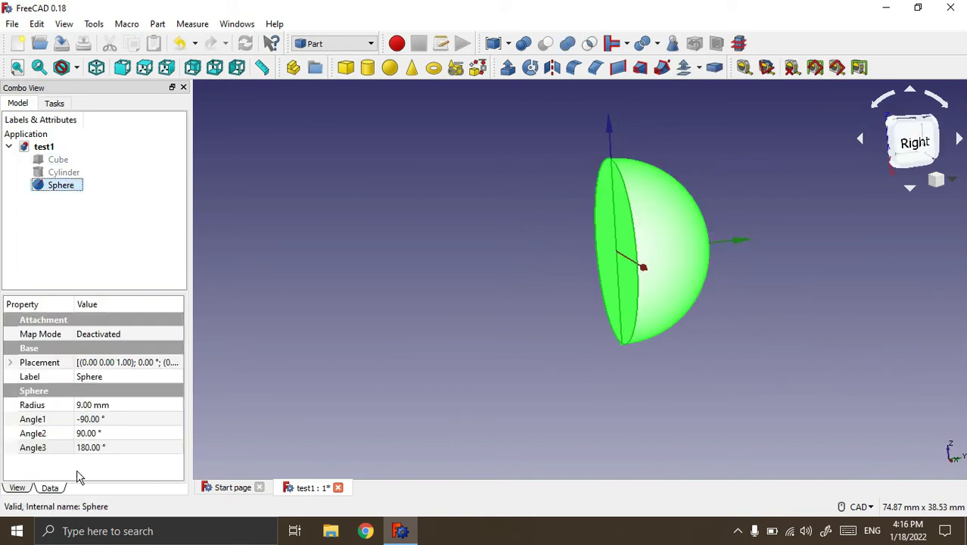
pyautogui.click(87, 448)
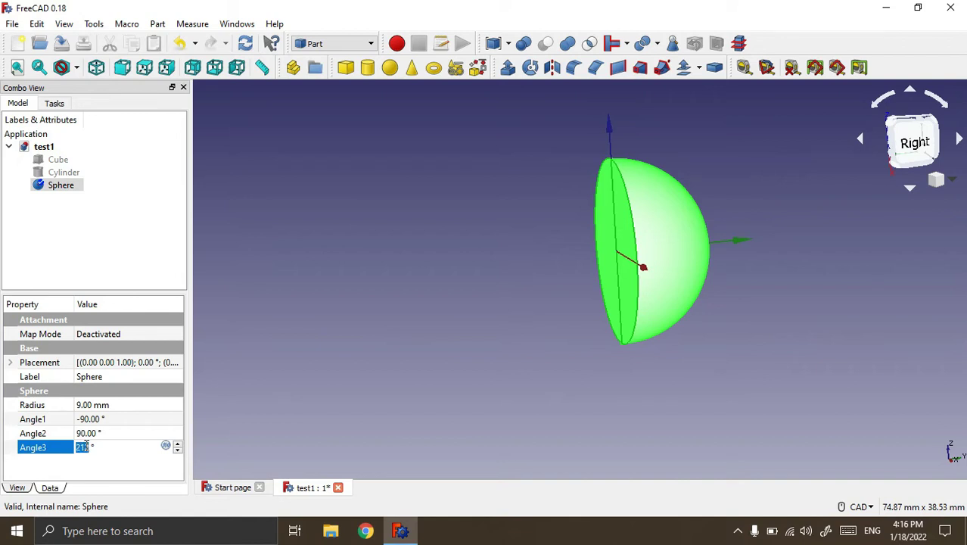
pyautogui.rightClick(87, 446)
pyautogui.click(245, 44)
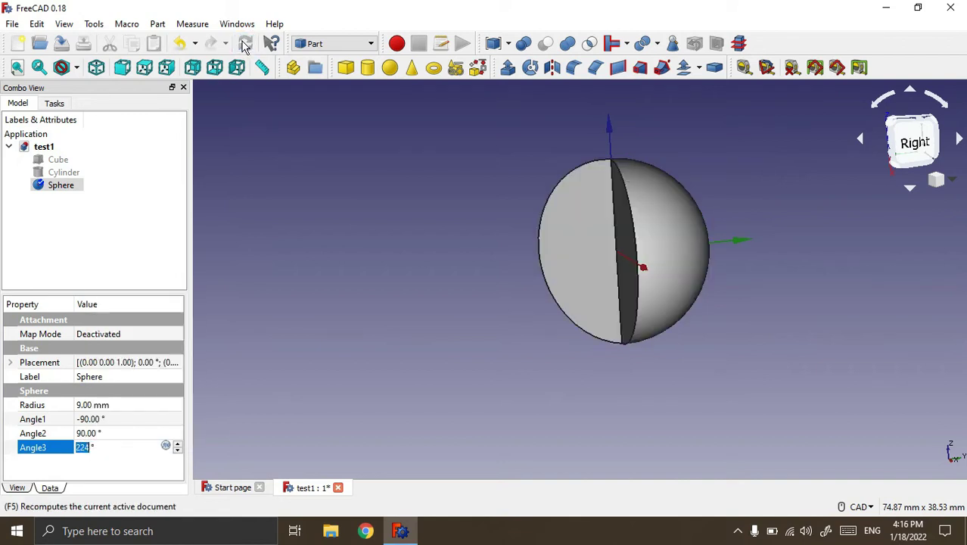
pyautogui.moveTo(772, 125)
pyautogui.mouseDown(button='middle')
pyautogui.moveTo(782, 165)
pyautogui.moveTo(771, 174)
pyautogui.mouseUp(button='middle')
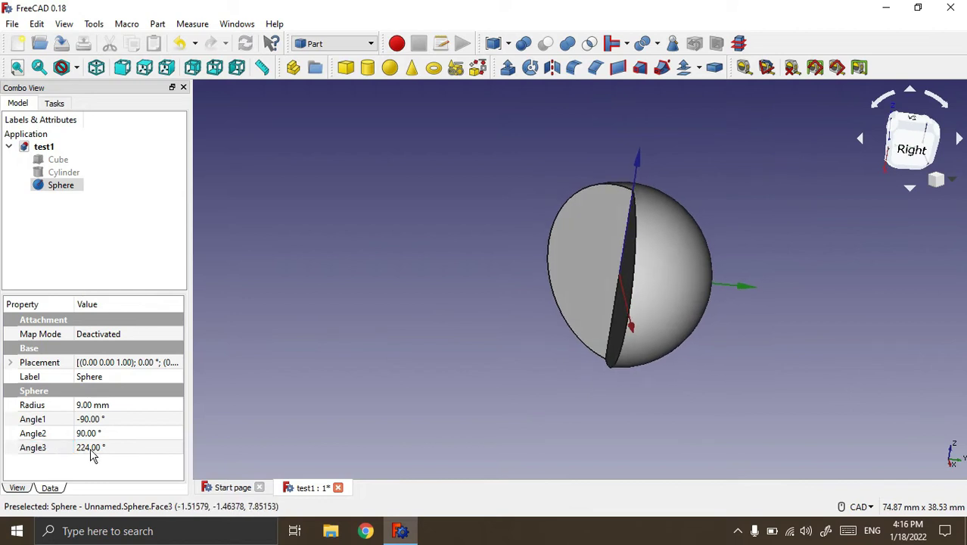
pyautogui.click(80, 447)
pyautogui.doubleClick(78, 447)
pyautogui.write('360')
pyautogui.press('Return')
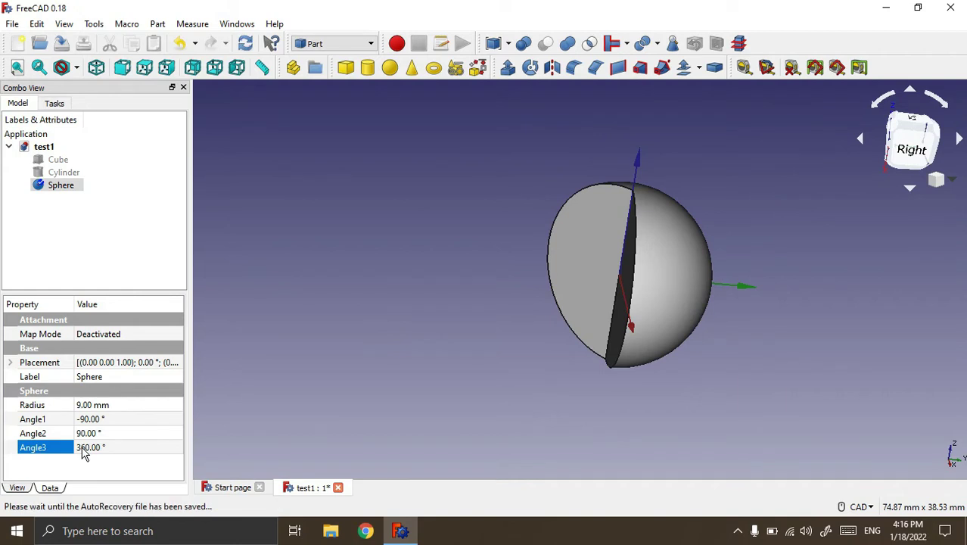
pyautogui.click(360, 251)
pyautogui.click(245, 43)
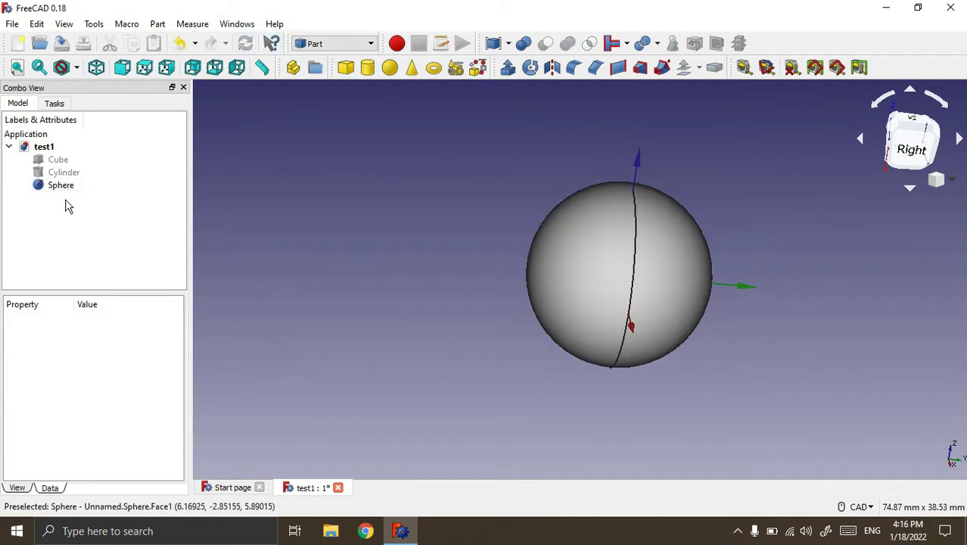
# Set the sphere's Angle1 to −60° to cut away its bottom, viewed from the front
pyautogui.click(51, 185)
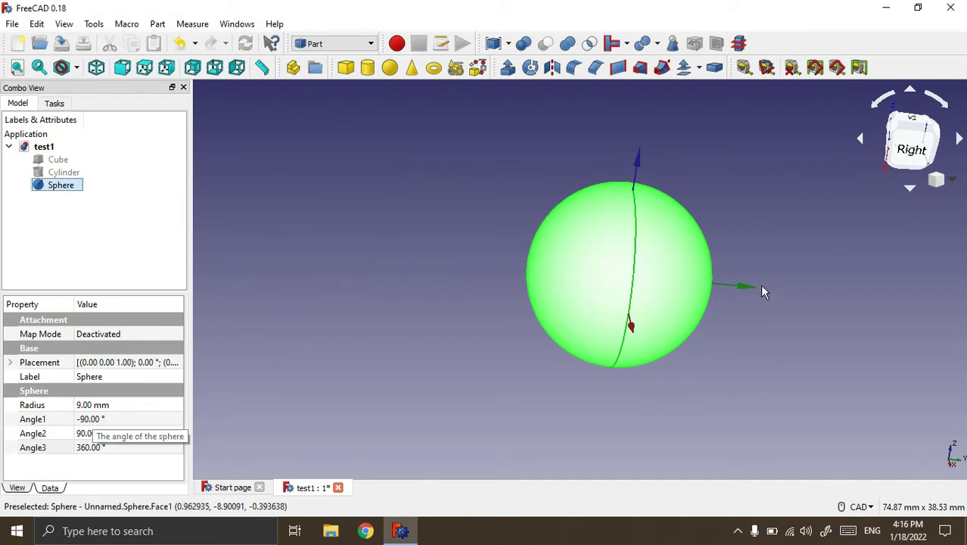
pyautogui.scroll(2, 793, 200)
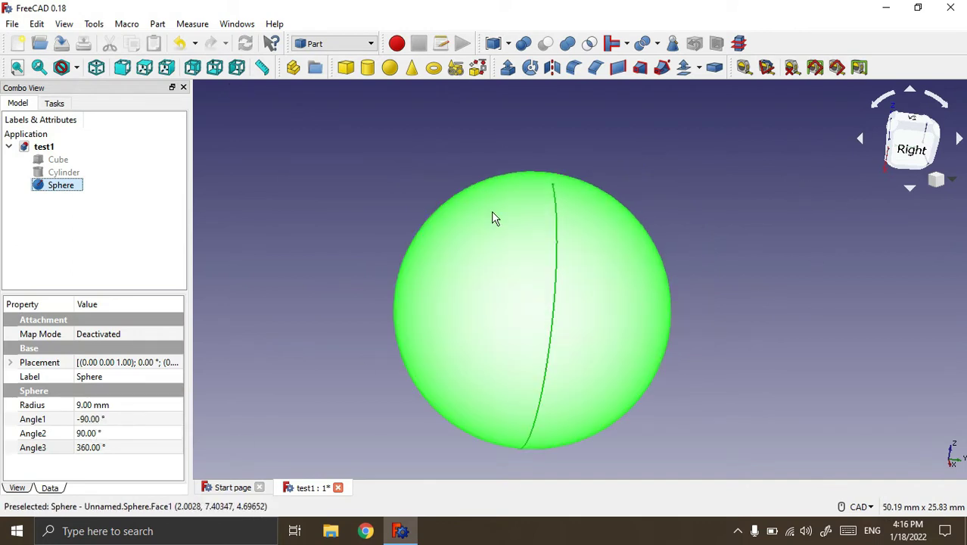
pyautogui.click(122, 67)
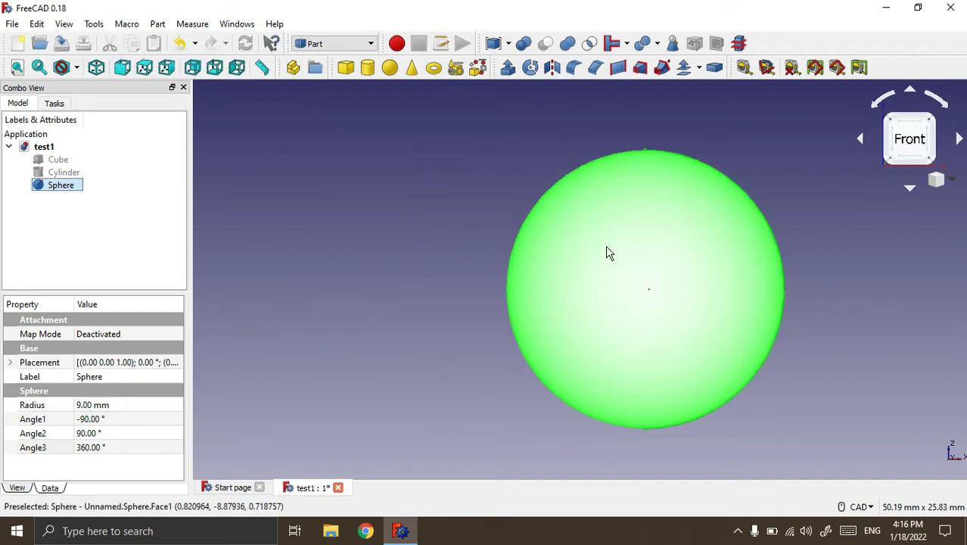
pyautogui.scroll(-5, 805, 321)
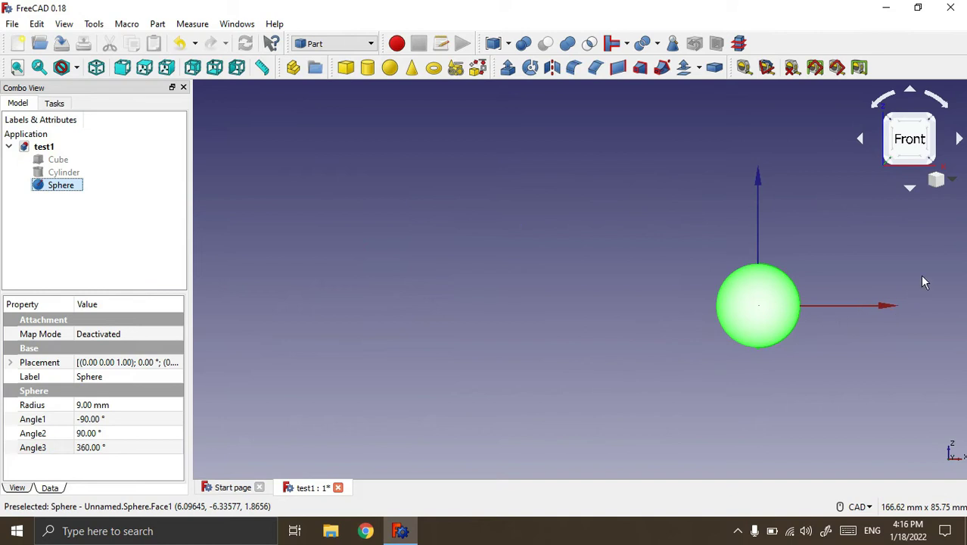
pyautogui.scroll(2, 921, 282)
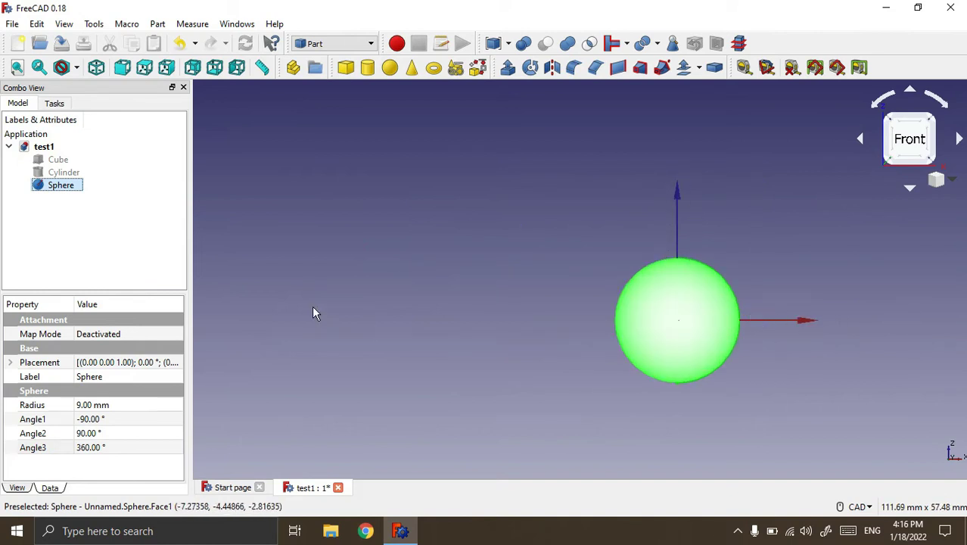
pyautogui.click(90, 421)
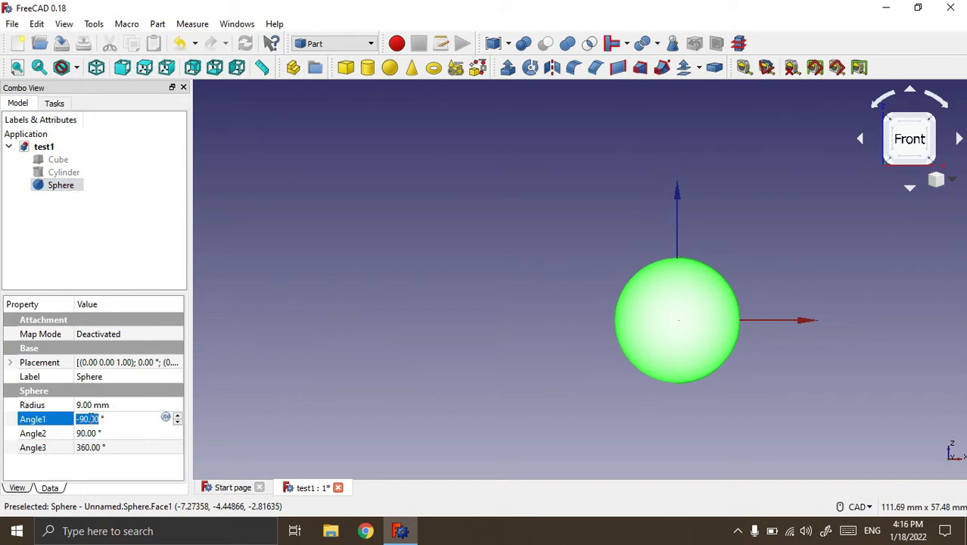
pyautogui.scroll(1, 125, 422)
pyautogui.scroll(2, 125, 422)
pyautogui.click(324, 282)
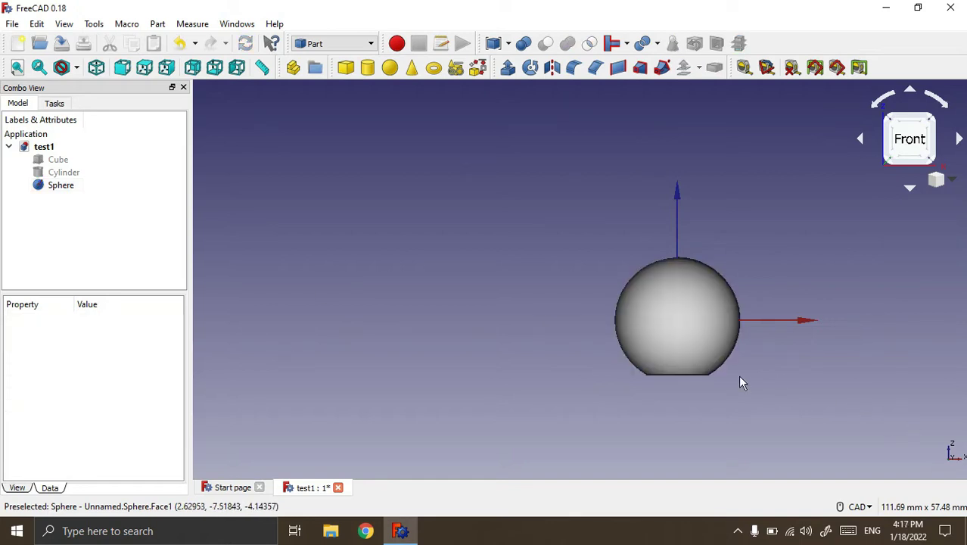
pyautogui.scroll(2, 764, 343)
pyautogui.moveTo(744, 412)
pyautogui.mouseDown(button='middle')
pyautogui.moveTo(757, 419)
pyautogui.moveTo(658, 387)
pyautogui.moveTo(674, 382)
pyautogui.moveTo(612, 375)
pyautogui.mouseUp(button='middle')
pyautogui.moveTo(490, 137)
pyautogui.mouseDown(button='middle')
pyautogui.moveTo(515, 161)
pyautogui.moveTo(326, 170)
pyautogui.mouseUp(button='middle')
# Set the sphere's Angle2 to 45° to cut away its top
pyautogui.click(59, 185)
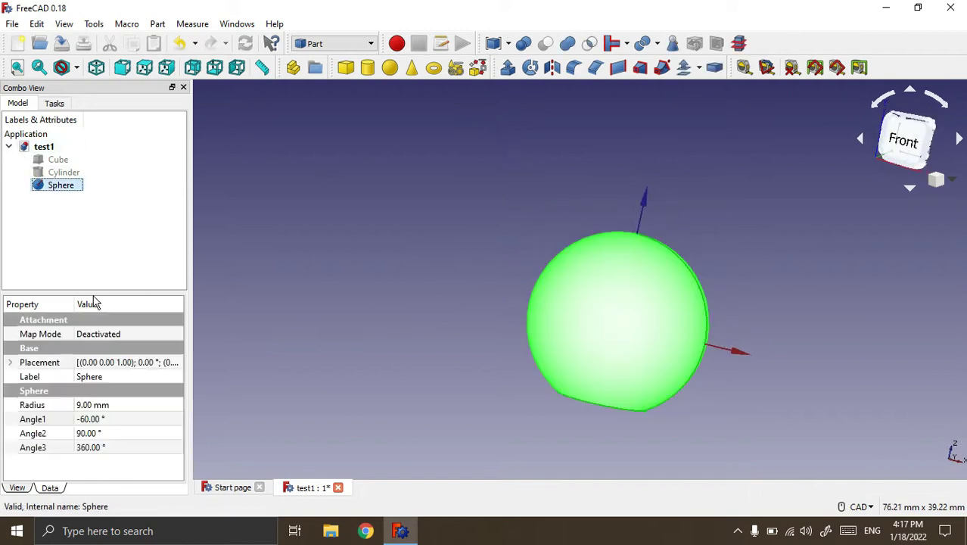
pyautogui.click(92, 432)
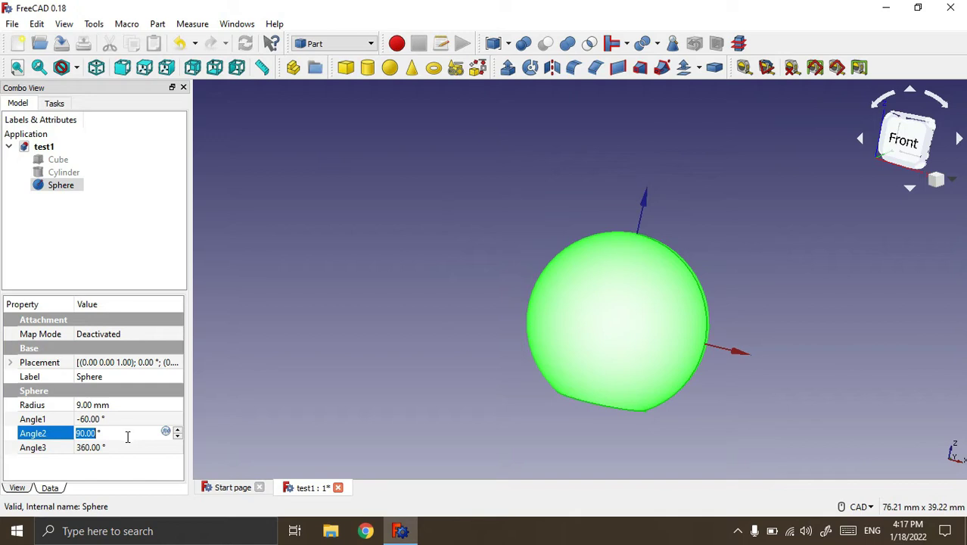
pyautogui.write('79')
pyautogui.click(323, 243)
pyautogui.moveTo(662, 434)
pyautogui.mouseDown(button='middle')
pyautogui.moveTo(700, 393)
pyautogui.moveTo(511, 401)
pyautogui.mouseUp(button='middle')
pyautogui.moveTo(526, 417); pyautogui.dragTo(572, 374, button='middle')
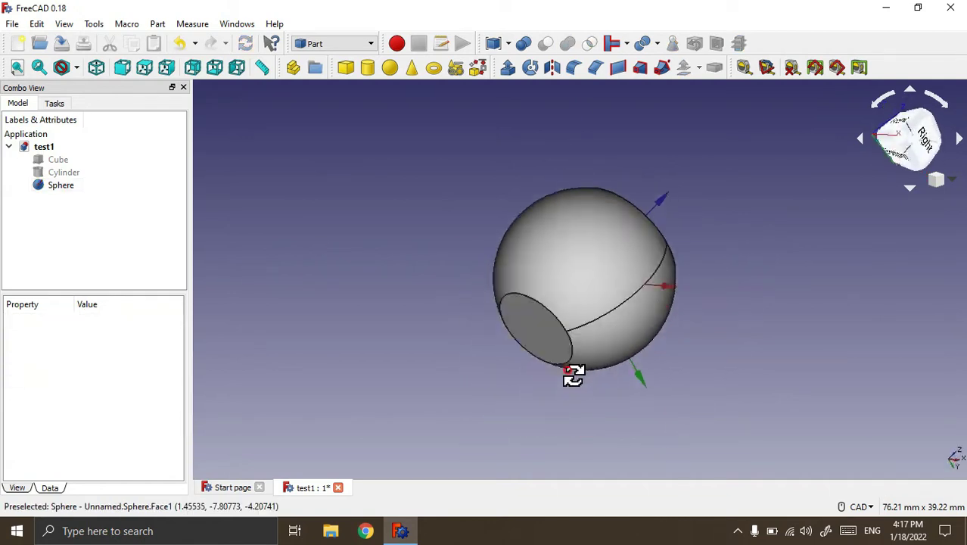
pyautogui.moveTo(433, 200)
pyautogui.mouseDown(button='middle')
pyautogui.moveTo(457, 229)
pyautogui.moveTo(422, 299)
pyautogui.mouseUp(button='middle')
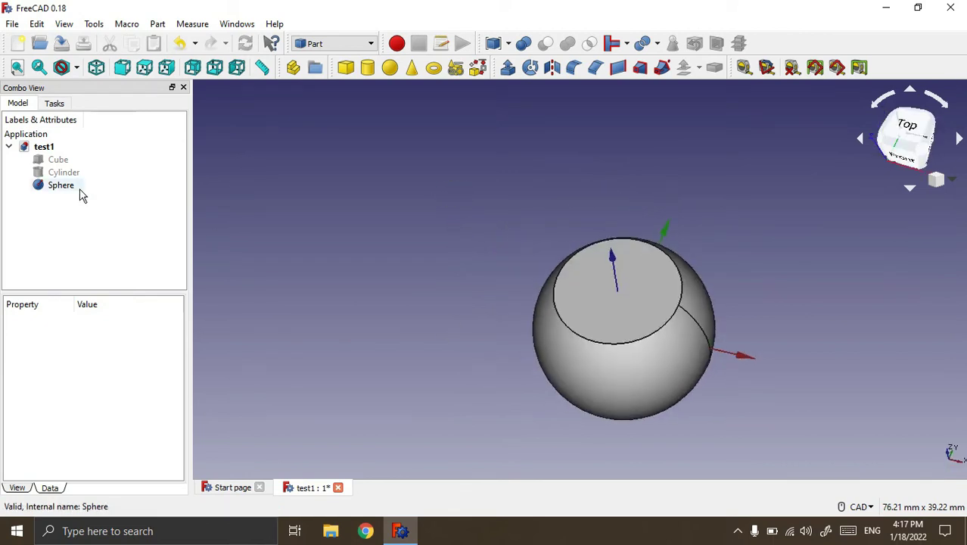
# Set the sphere's Angle3 to 337° to cut a wedge, then hide the sphere
pyautogui.click(79, 189)
pyautogui.click(87, 446)
pyautogui.write('35')
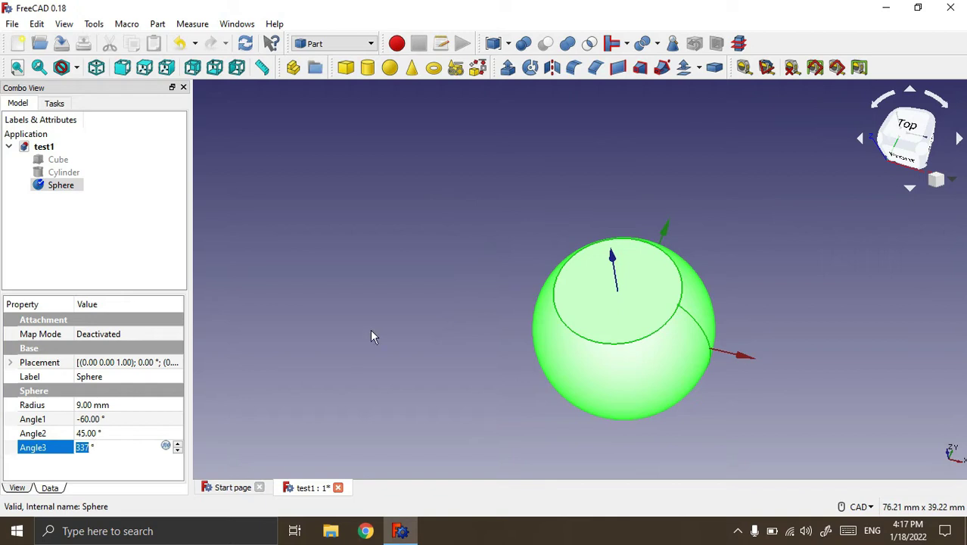
pyautogui.click(371, 331)
pyautogui.moveTo(605, 425)
pyautogui.mouseDown(button='middle')
pyautogui.moveTo(482, 327)
pyautogui.moveTo(436, 356)
pyautogui.mouseUp(button='middle')
pyautogui.click(60, 207)
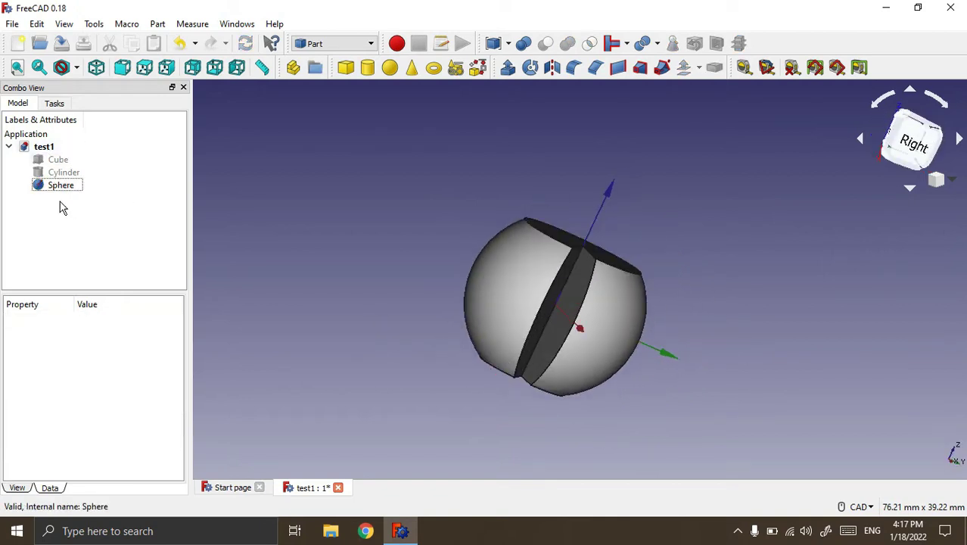
pyautogui.click(65, 186)
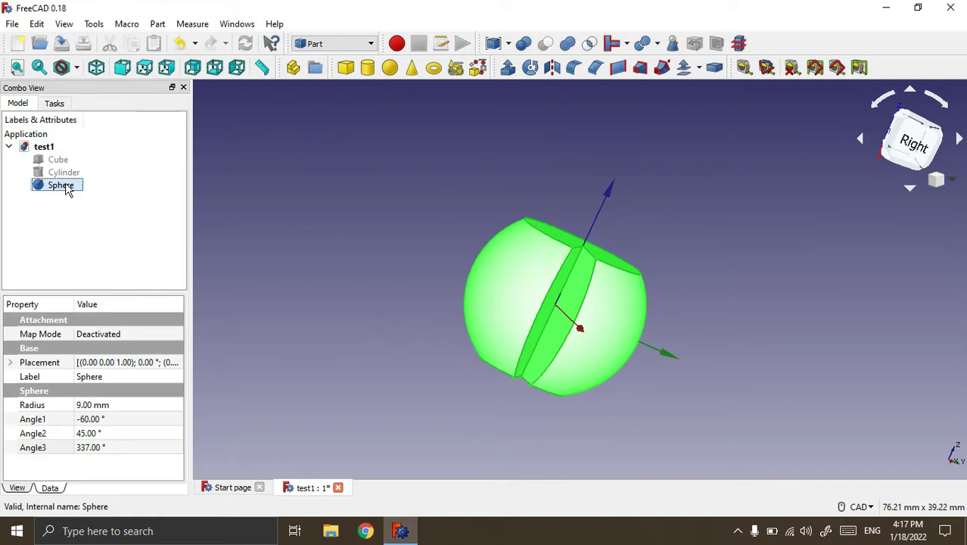
pyautogui.press('space')
pyautogui.click(380, 209)
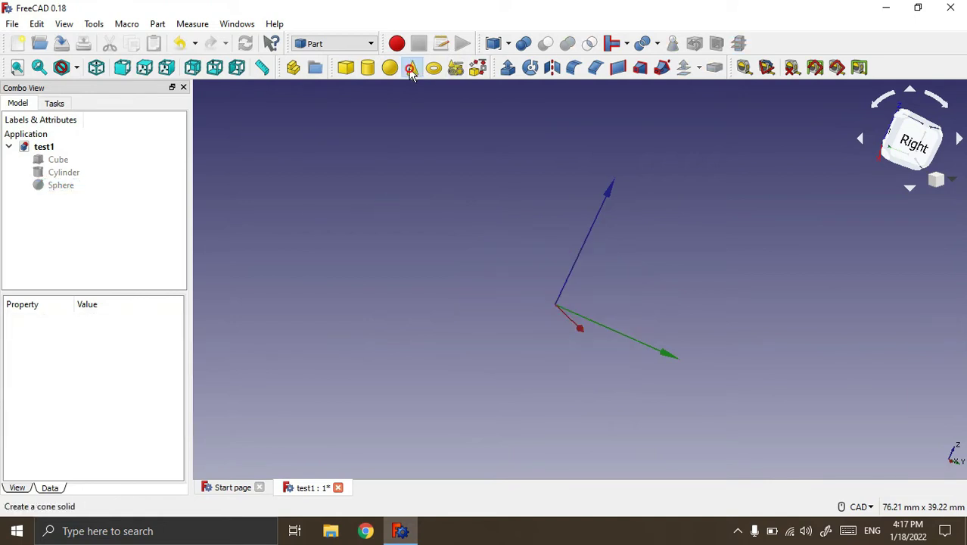
# Create a Cone primitive and change its Radius1 to 5 mm and Radius2 to 15 mm
pyautogui.click(411, 69)
pyautogui.click(61, 198)
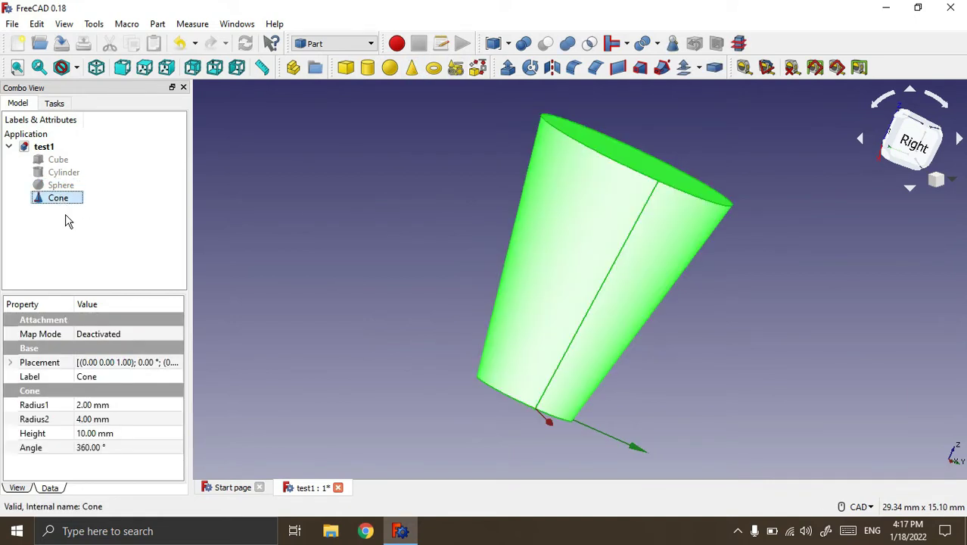
pyautogui.click(83, 405)
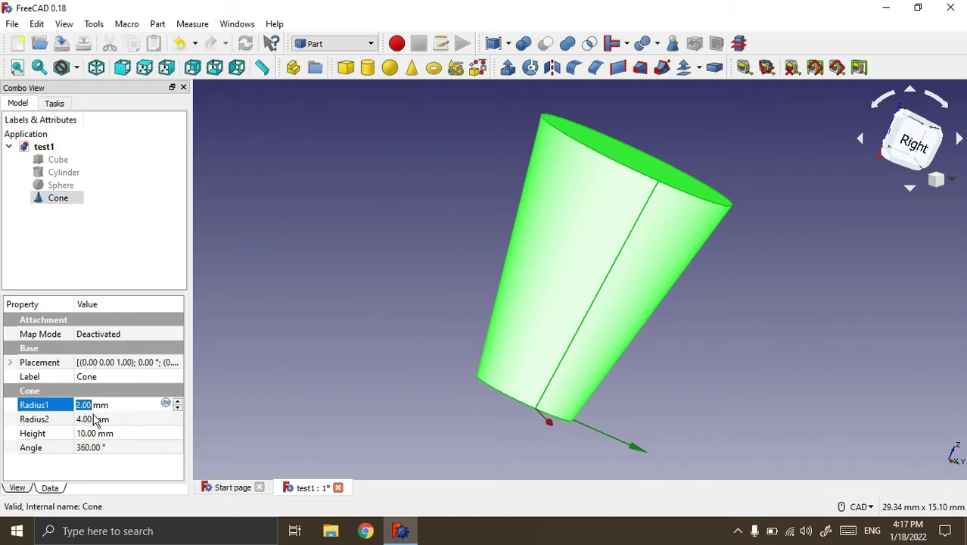
pyautogui.moveTo(83, 419)
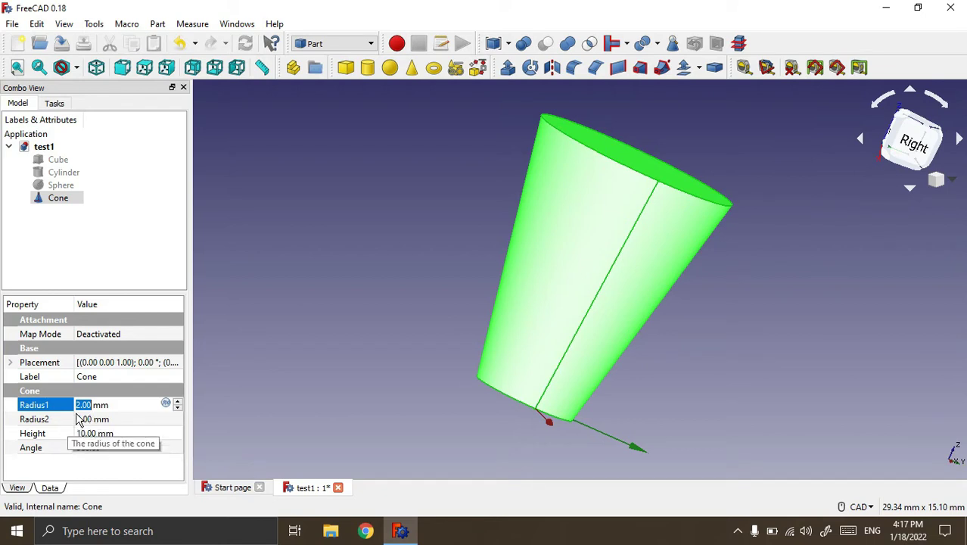
pyautogui.tripleClick(83, 406)
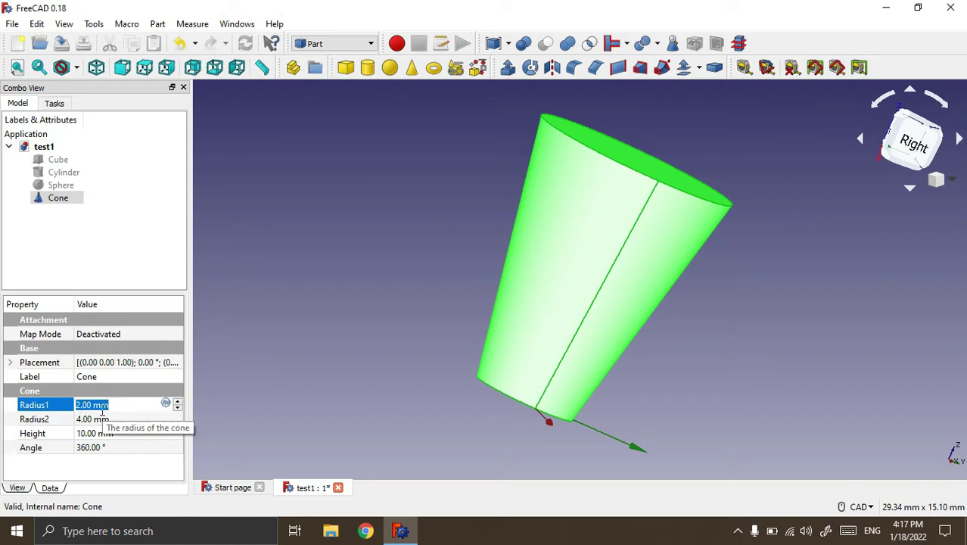
pyautogui.write('5')
pyautogui.click(78, 418)
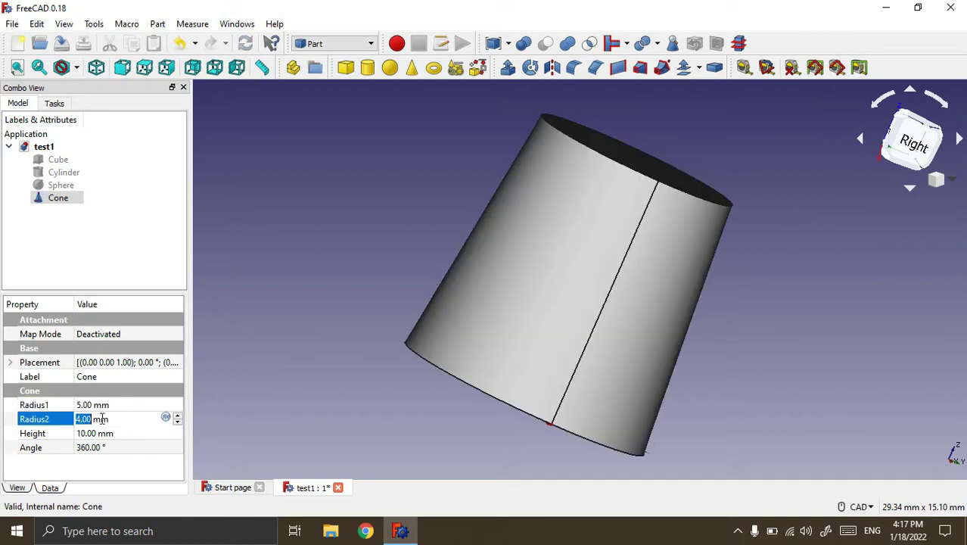
pyautogui.write('15')
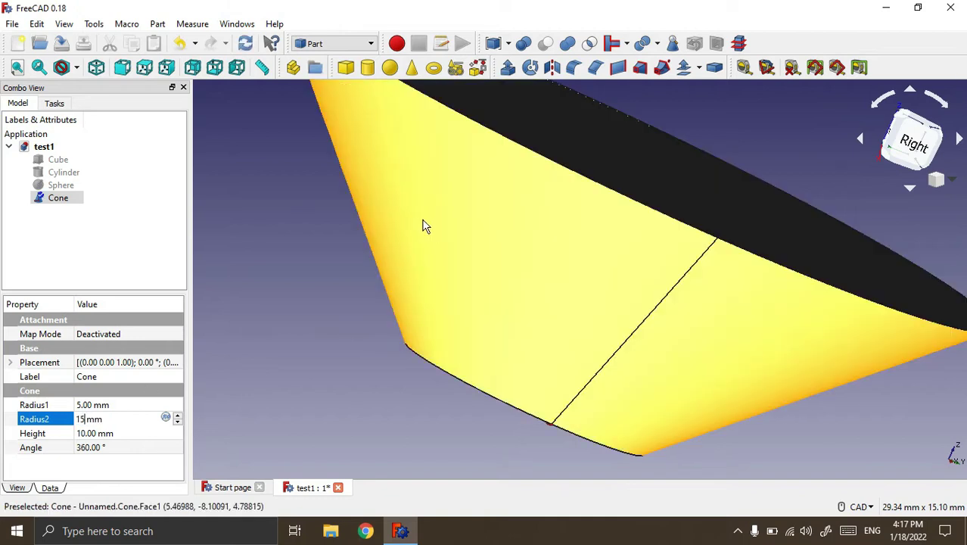
pyautogui.scroll(-5, 605, 303)
pyautogui.moveTo(829, 378); pyautogui.dragTo(720, 348, button='middle')
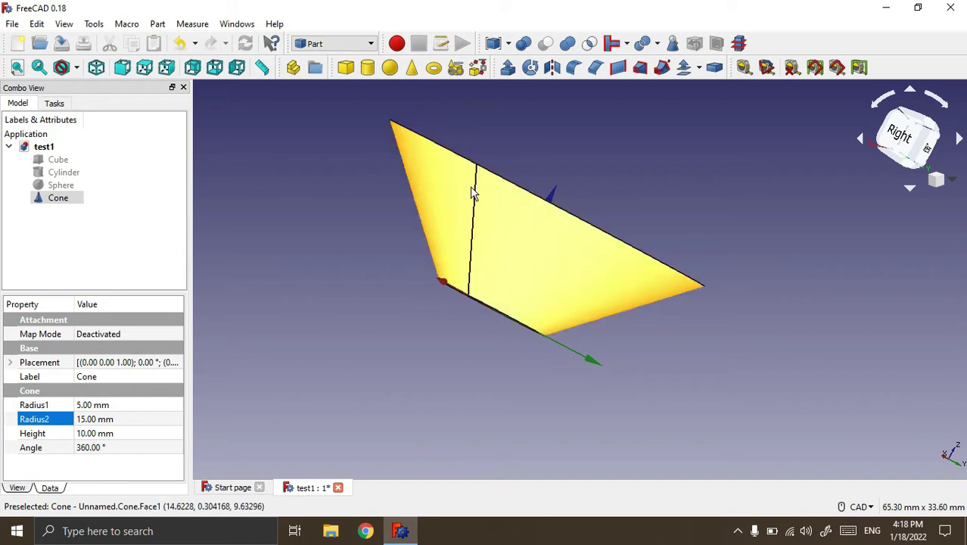
# Set the cone's Height to 20 mm and its Angle to 200°, first trying 45°
pyautogui.click(139, 452)
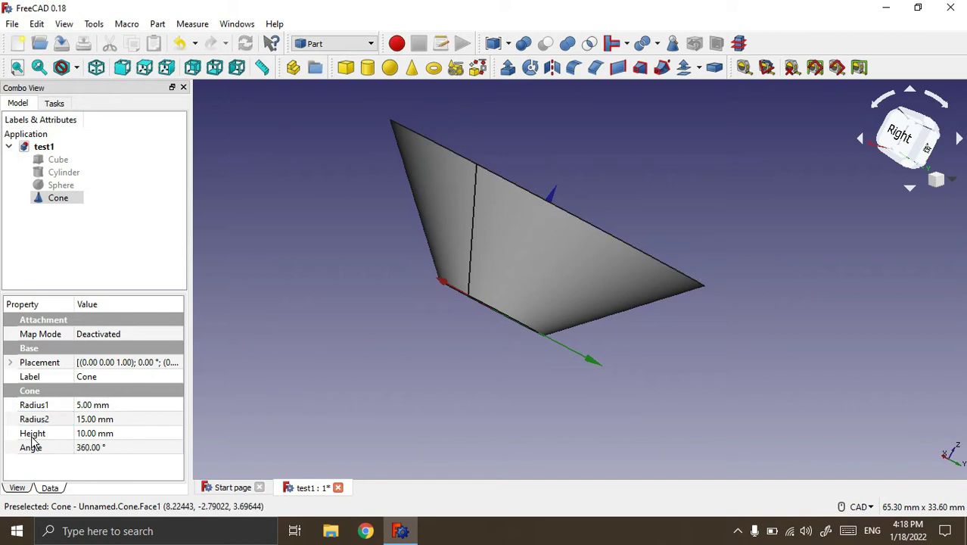
pyautogui.click(94, 433)
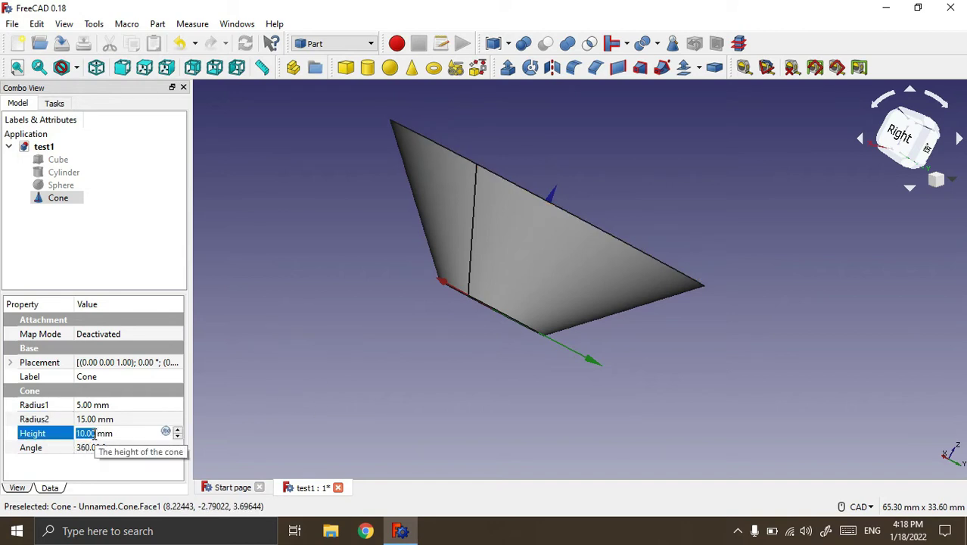
pyautogui.write('20')
pyautogui.moveTo(532, 337)
pyautogui.mouseDown(button='middle')
pyautogui.moveTo(604, 342)
pyautogui.moveTo(630, 313)
pyautogui.mouseUp(button='middle')
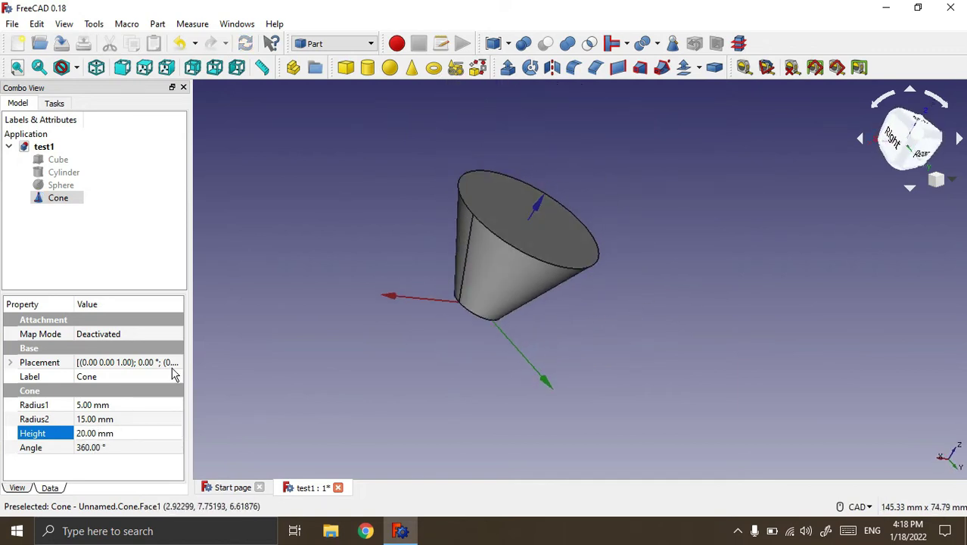
pyautogui.click(89, 447)
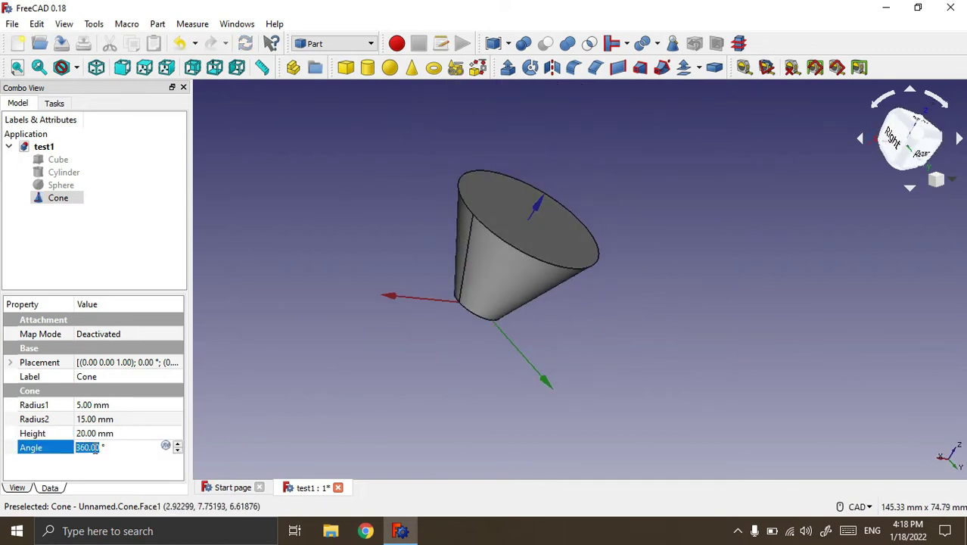
pyautogui.write('45')
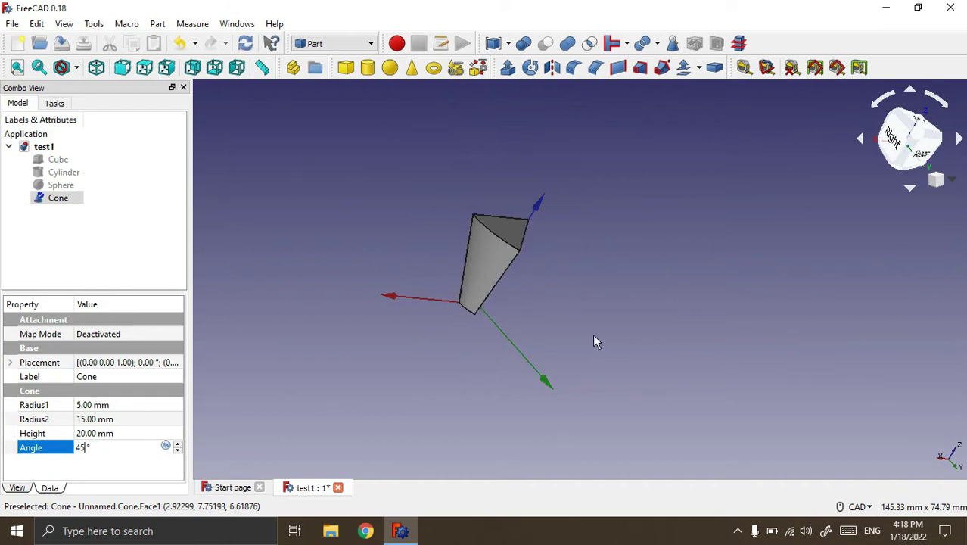
pyautogui.moveTo(593, 337); pyautogui.dragTo(449, 330, button='middle')
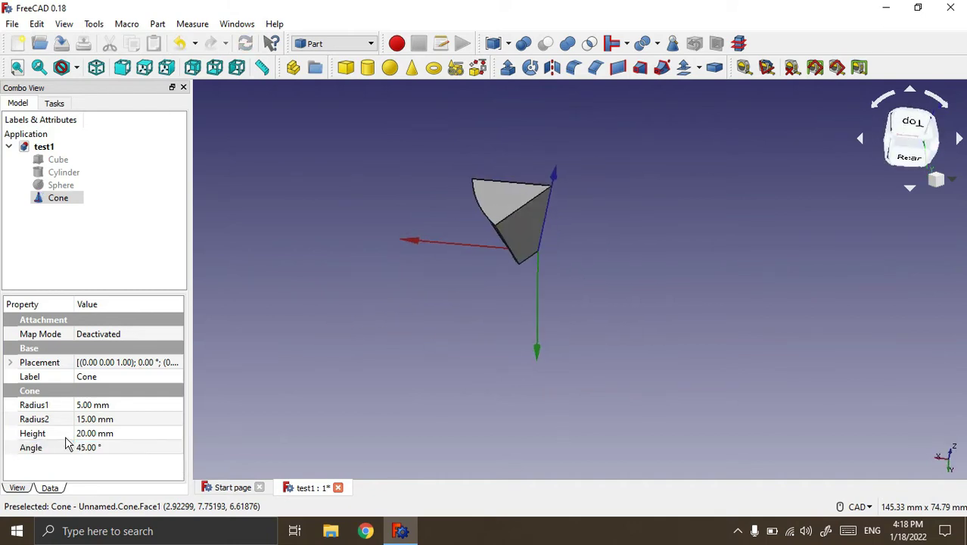
pyautogui.doubleClick(74, 451)
pyautogui.write('200')
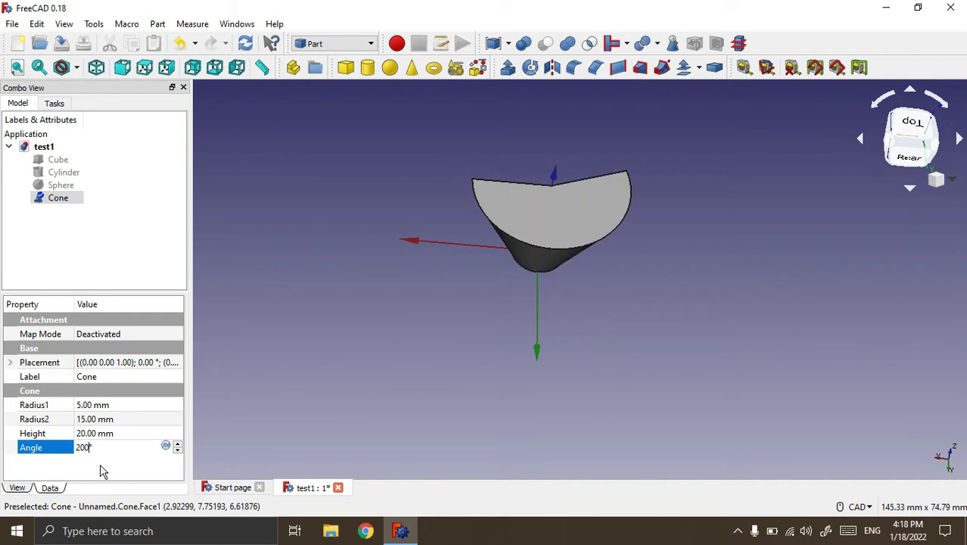
pyautogui.moveTo(395, 264)
pyautogui.mouseDown(button='middle')
pyautogui.moveTo(624, 306)
pyautogui.moveTo(633, 335)
pyautogui.mouseUp(button='middle')
# Select the Cone in the model tree and hide it with Space
pyautogui.keyDown('ctrl'); pyautogui.click(53, 203); pyautogui.keyUp('ctrl')
pyautogui.click(54, 208)
pyautogui.press('space')
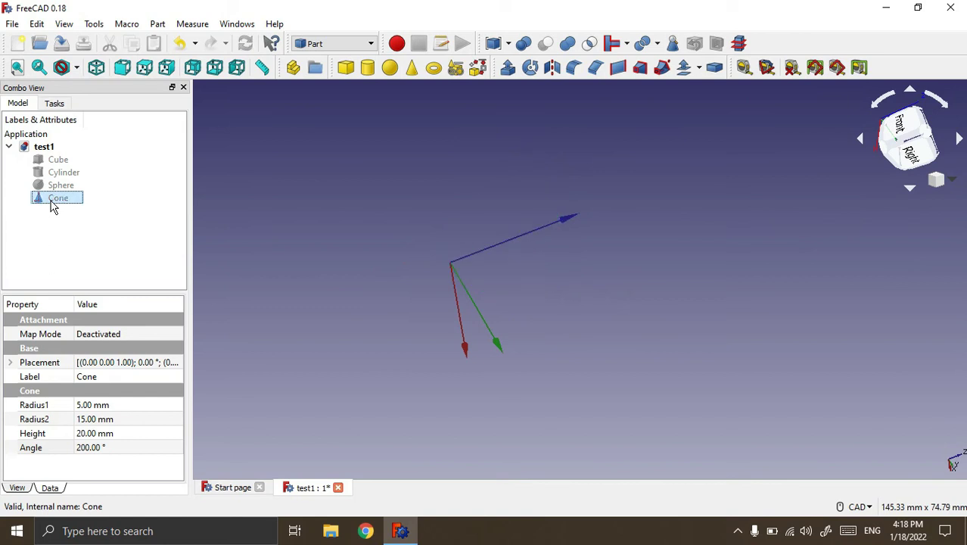
pyautogui.click(592, 219)
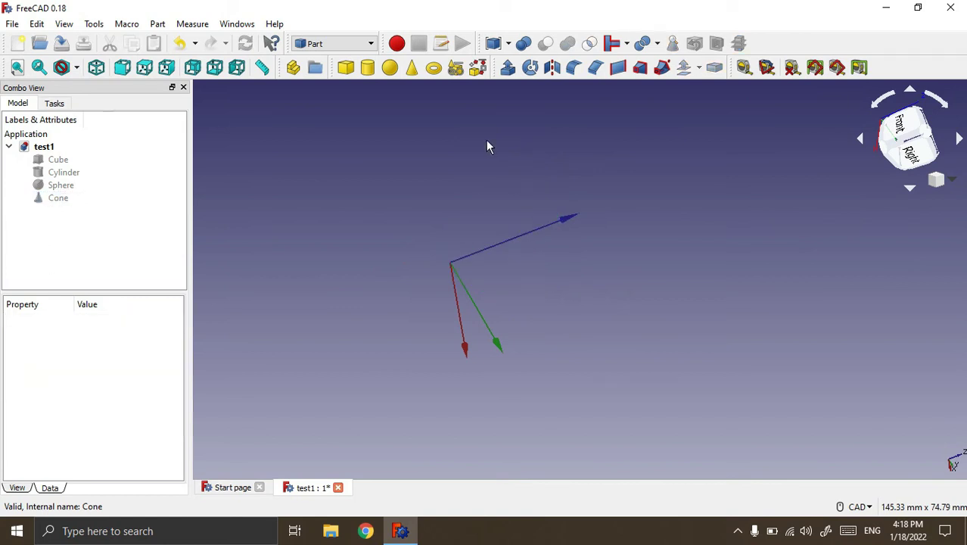
# Create a torus and set its Radius1 to 20 mm
pyautogui.click(434, 74)
pyautogui.moveTo(753, 174)
pyautogui.mouseDown(button='middle')
pyautogui.moveTo(620, 181)
pyautogui.moveTo(607, 134)
pyautogui.moveTo(568, 136)
pyautogui.mouseUp(button='middle')
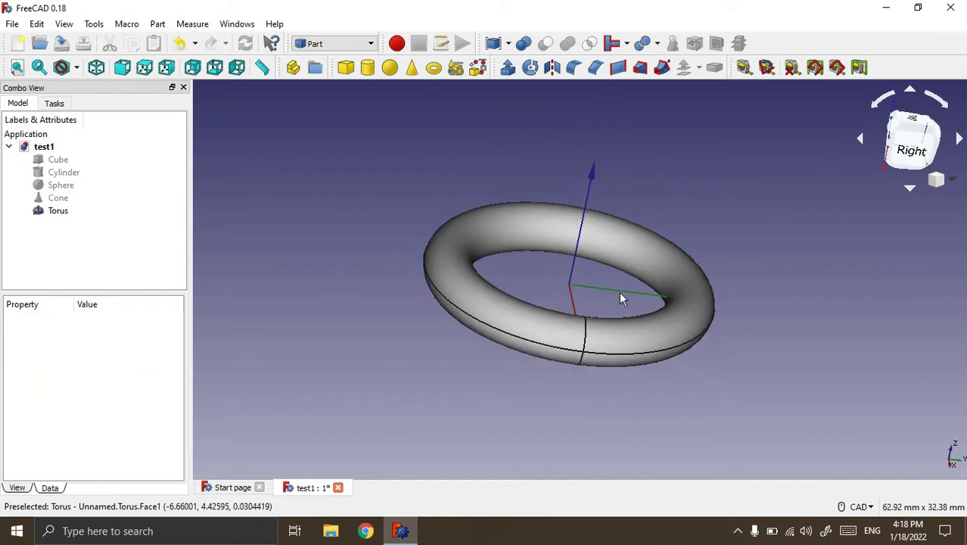
pyautogui.scroll(3, 619, 291)
pyautogui.click(53, 211)
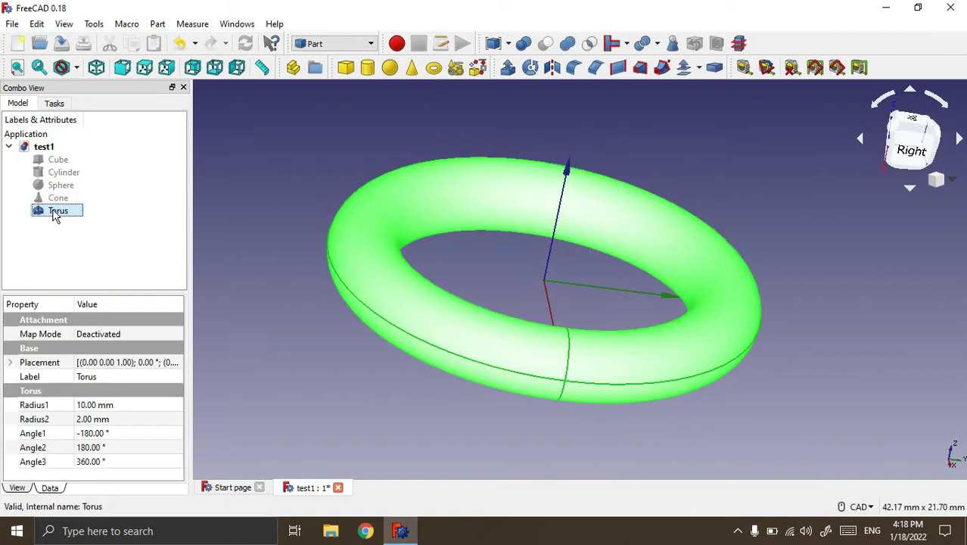
pyautogui.click(88, 403)
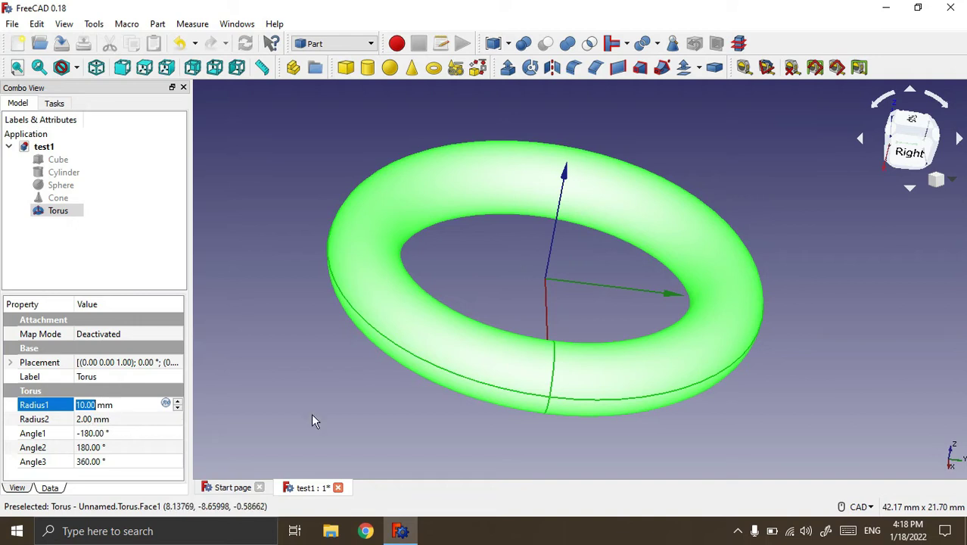
pyautogui.write('20')
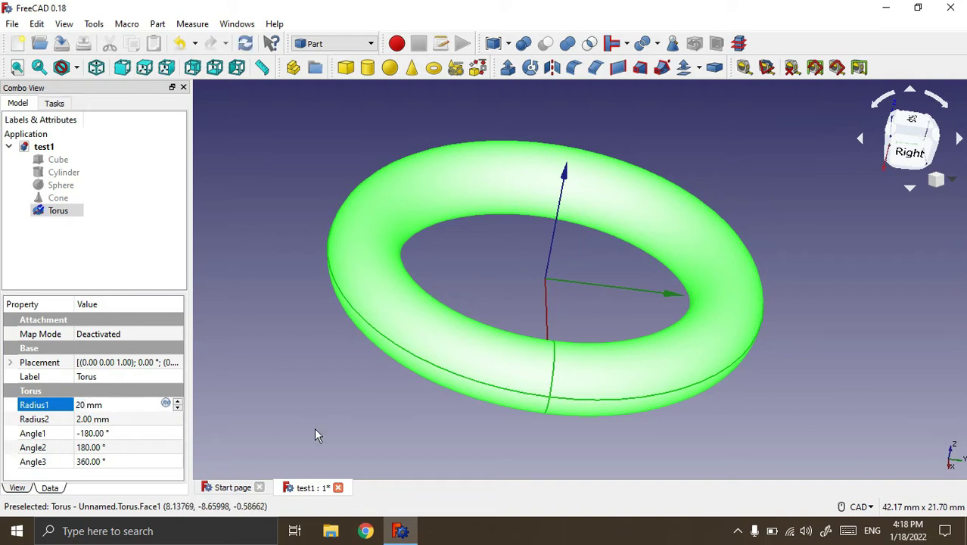
pyautogui.click(322, 222)
# Change the torus Radius2 to 5 mm for a thicker ring
pyautogui.scroll(-3, 560, 258)
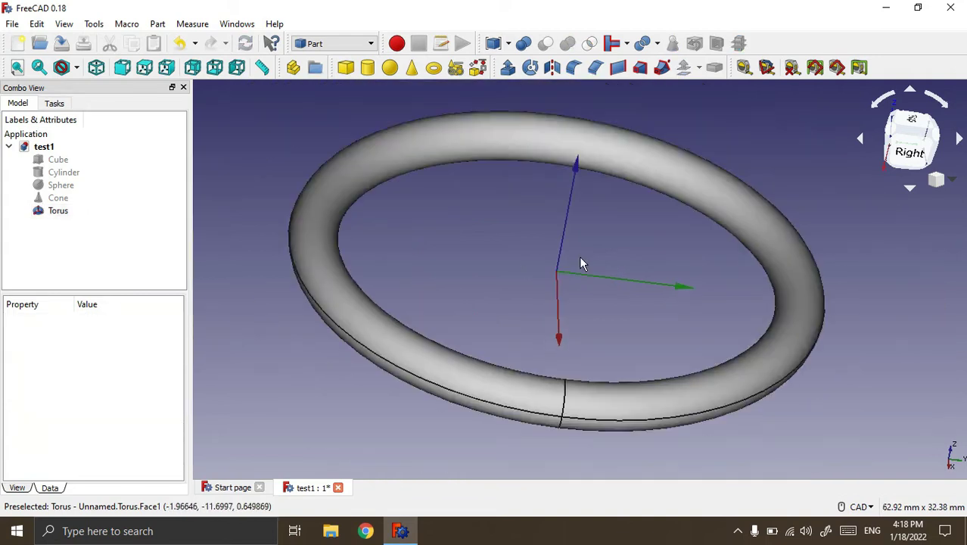
pyautogui.scroll(-2, 578, 256)
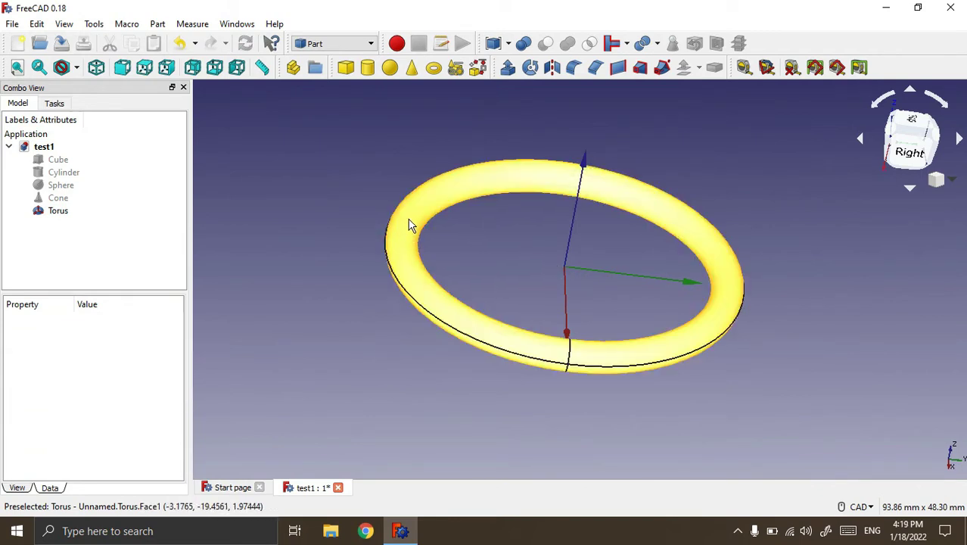
pyautogui.click(55, 211)
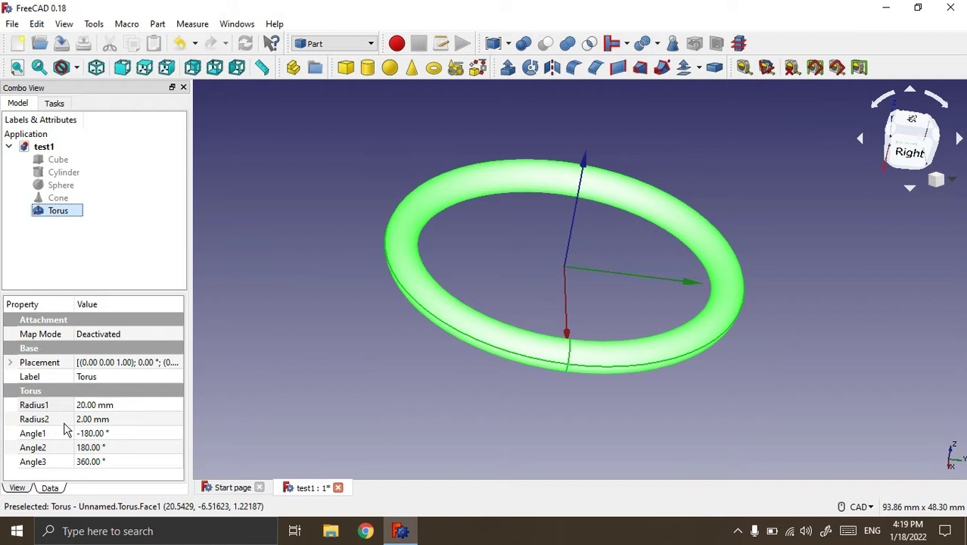
pyautogui.click(92, 419)
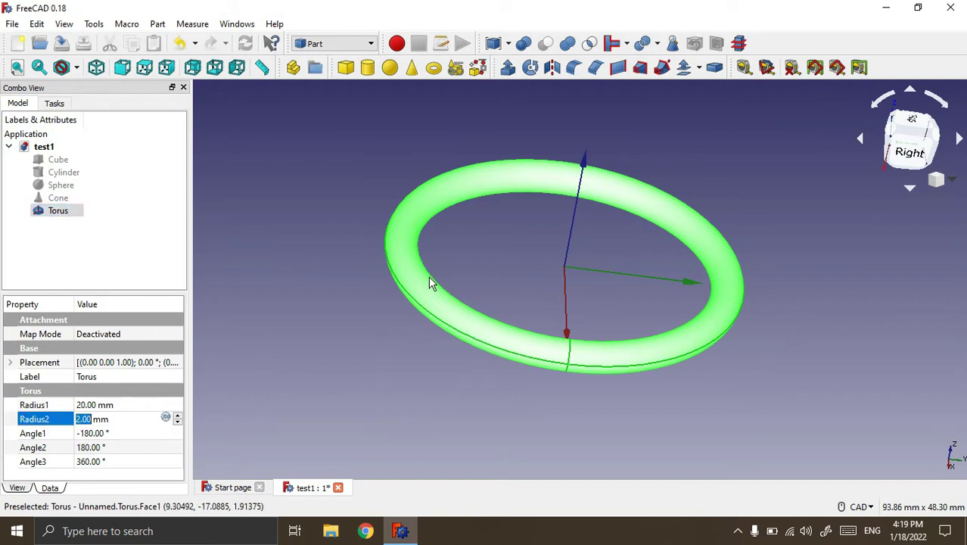
pyautogui.scroll(3, 428, 275)
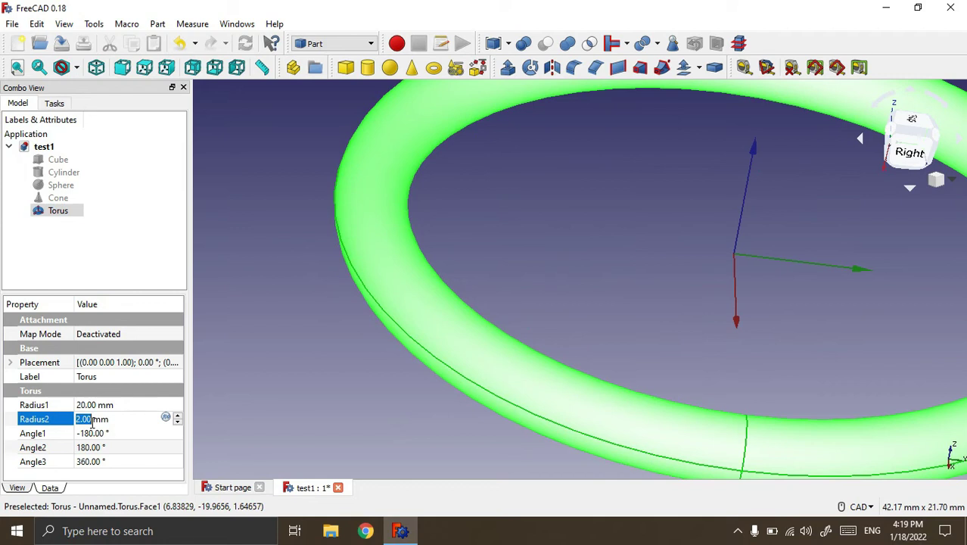
pyautogui.write('5')
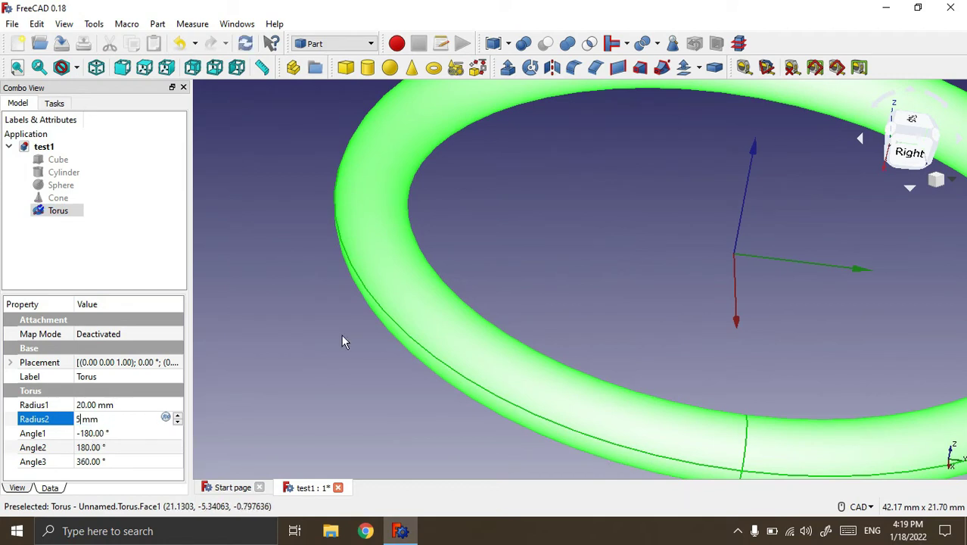
pyautogui.click(303, 313)
pyautogui.scroll(-4, 348, 268)
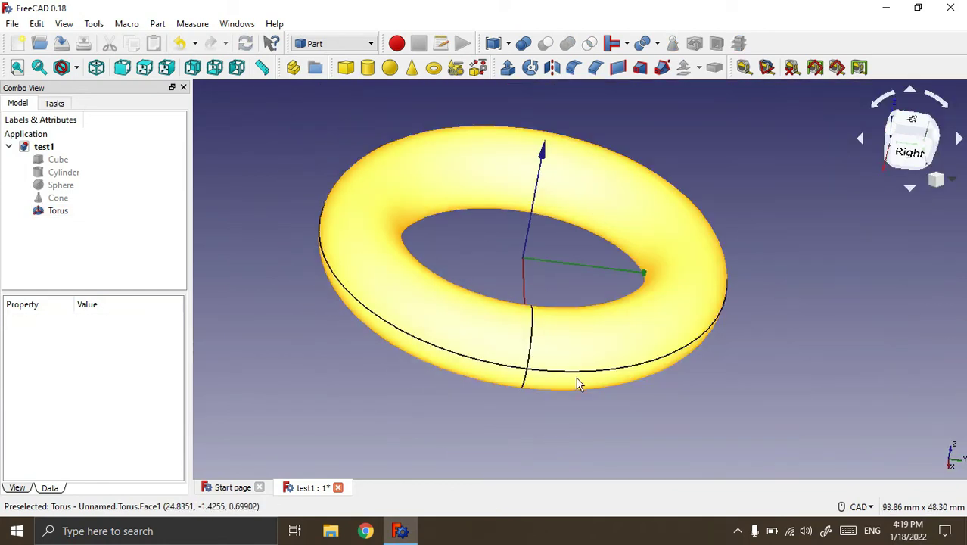
pyautogui.moveTo(639, 408); pyautogui.dragTo(620, 391, button='middle')
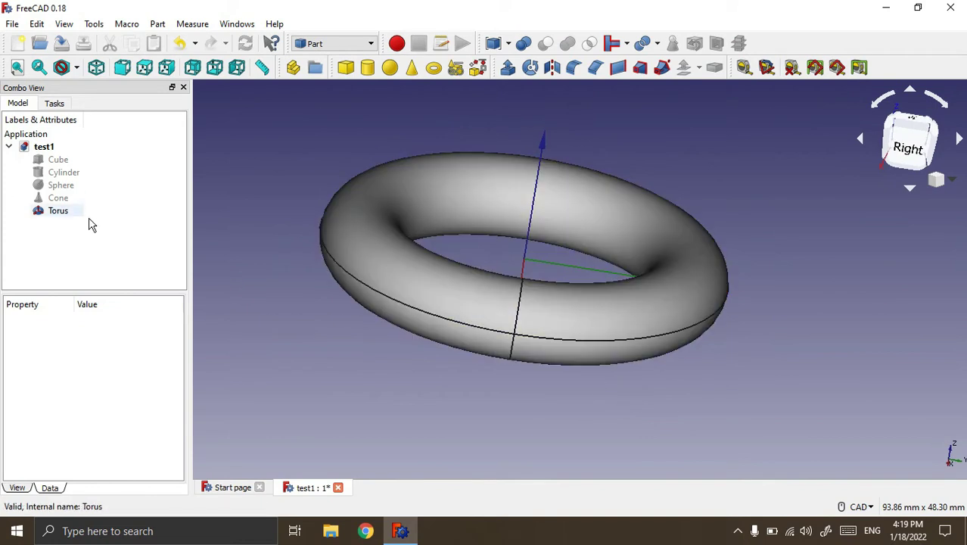
pyautogui.click(59, 213)
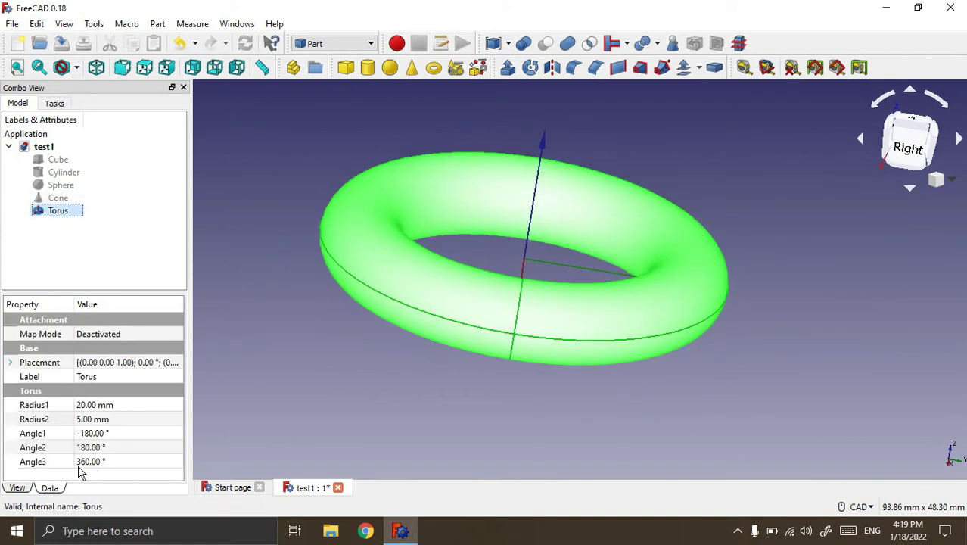
# Set the torus Angle3 to 180° to leave a half ring, orbiting to inspect it
pyautogui.click(84, 462)
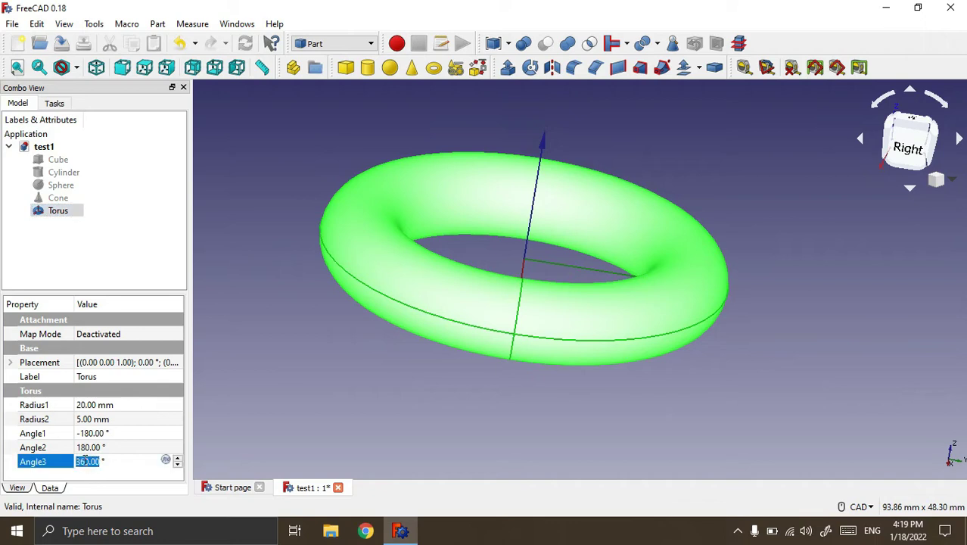
pyautogui.write('18')
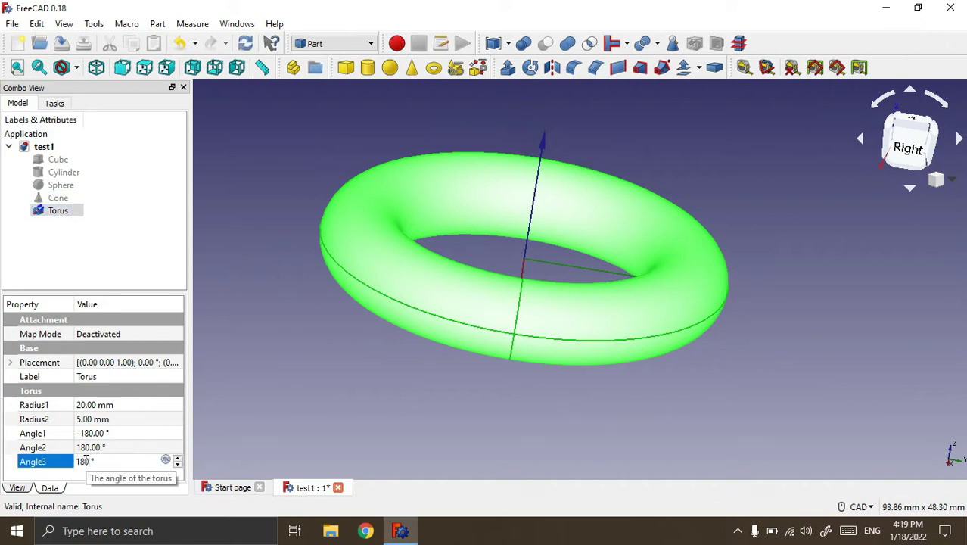
pyautogui.click(200, 285)
pyautogui.moveTo(358, 287)
pyautogui.mouseDown(button='middle')
pyautogui.moveTo(500, 329)
pyautogui.moveTo(614, 309)
pyautogui.mouseUp(button='middle')
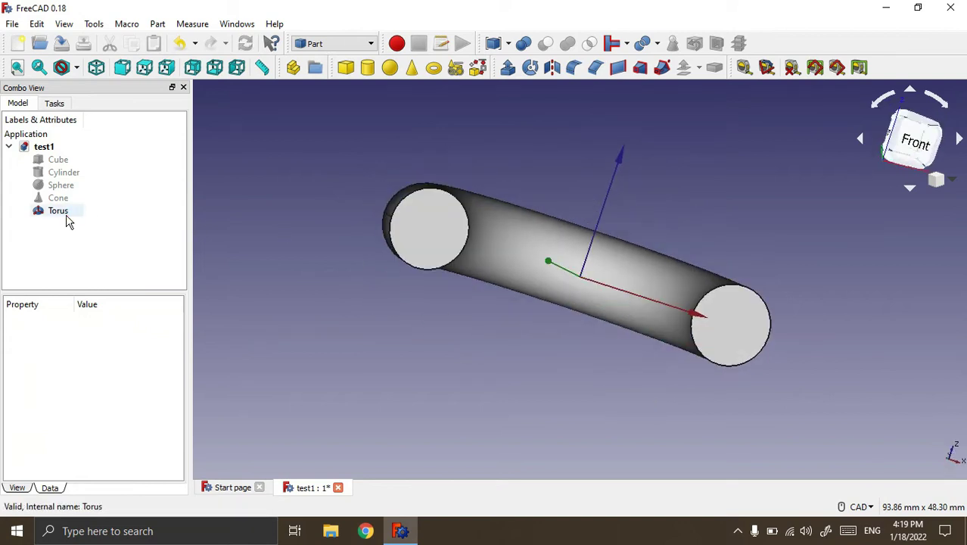
pyautogui.click(66, 215)
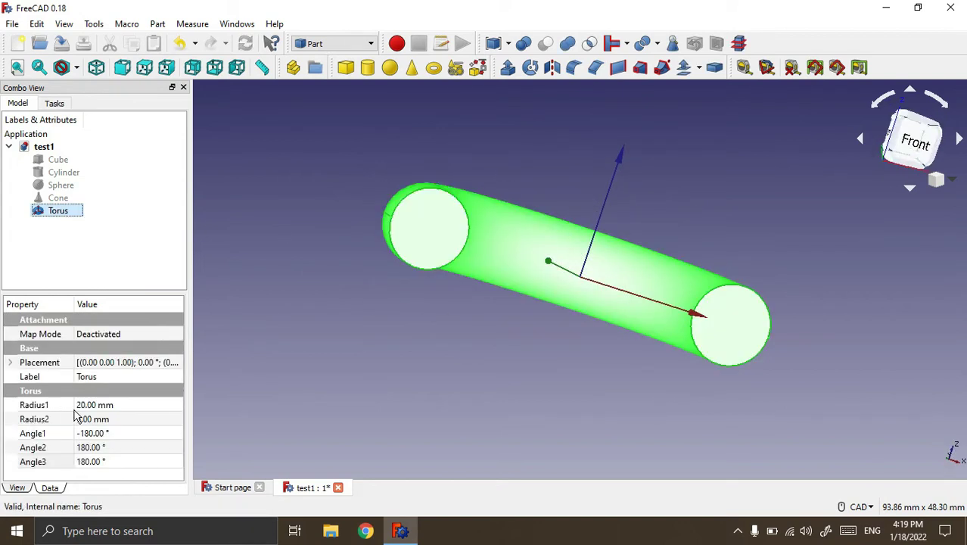
pyautogui.scroll(3, 438, 228)
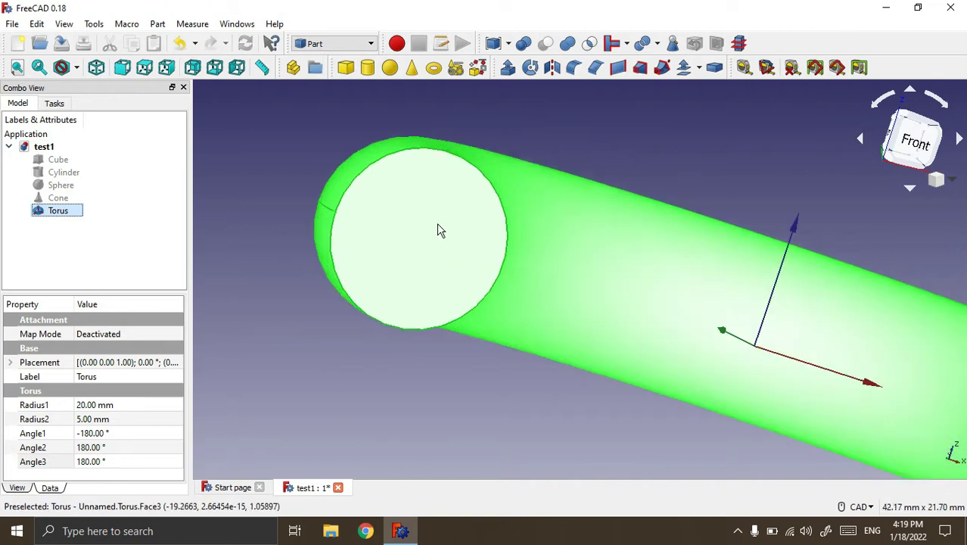
pyautogui.scroll(2, 427, 241)
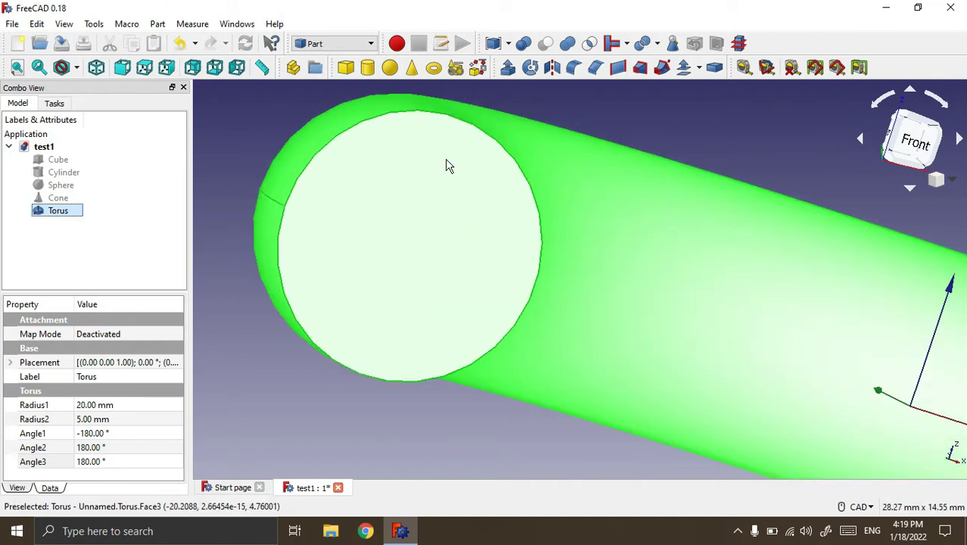
pyautogui.scroll(-2, 454, 216)
pyautogui.scroll(-3, 454, 215)
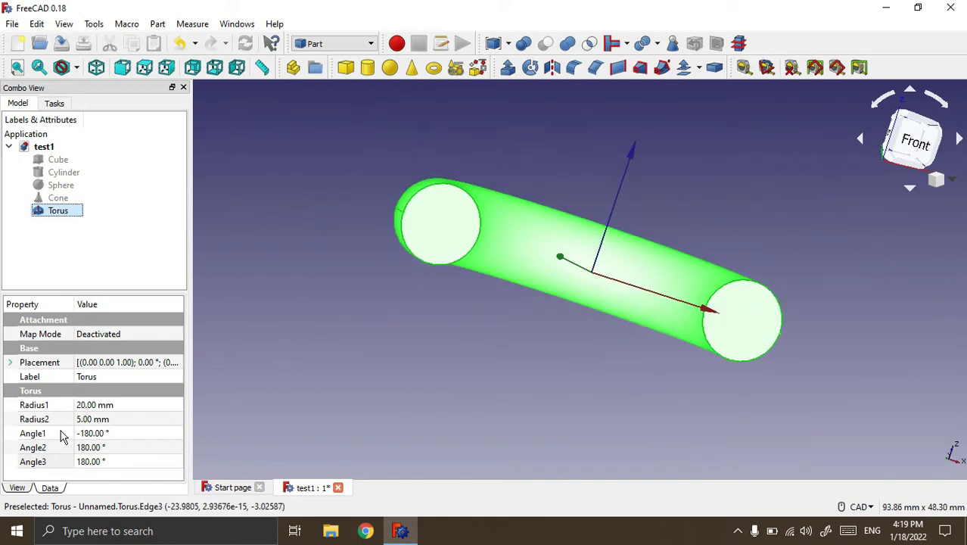
pyautogui.click(85, 405)
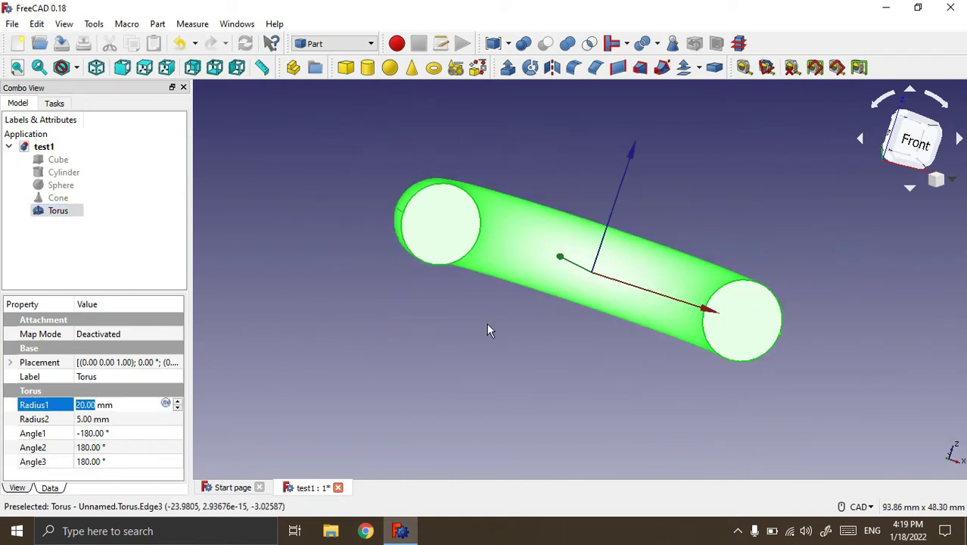
pyautogui.moveTo(694, 157)
pyautogui.mouseDown(button='middle')
pyautogui.moveTo(676, 205)
pyautogui.moveTo(665, 307)
pyautogui.mouseUp(button='middle')
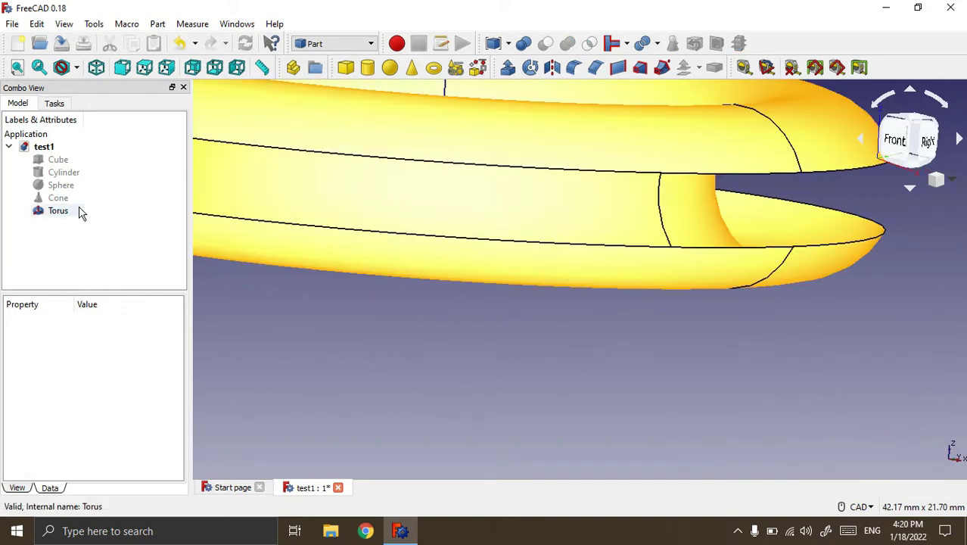
# Set the torus Angle1 to -180° and return Angle2 to 180°
pyautogui.click(62, 212)
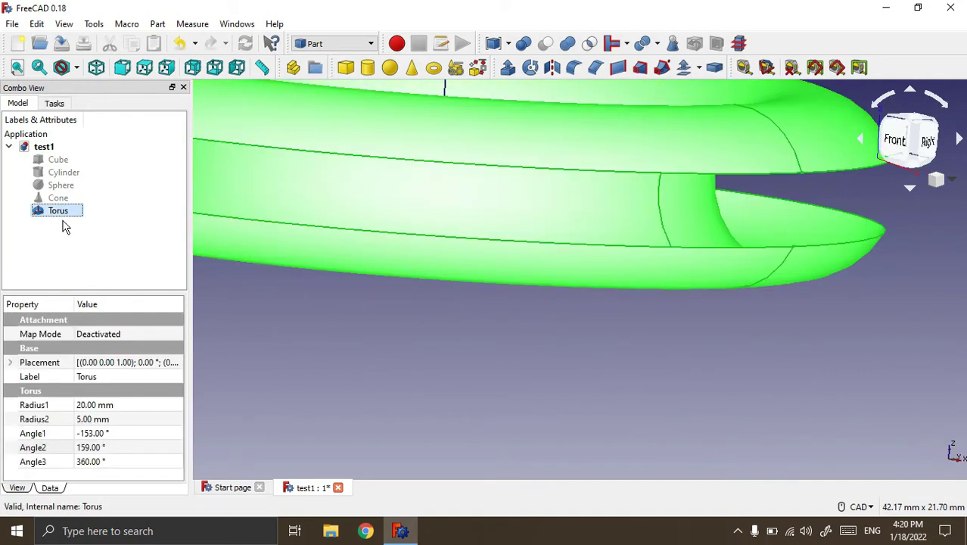
pyautogui.click(97, 431)
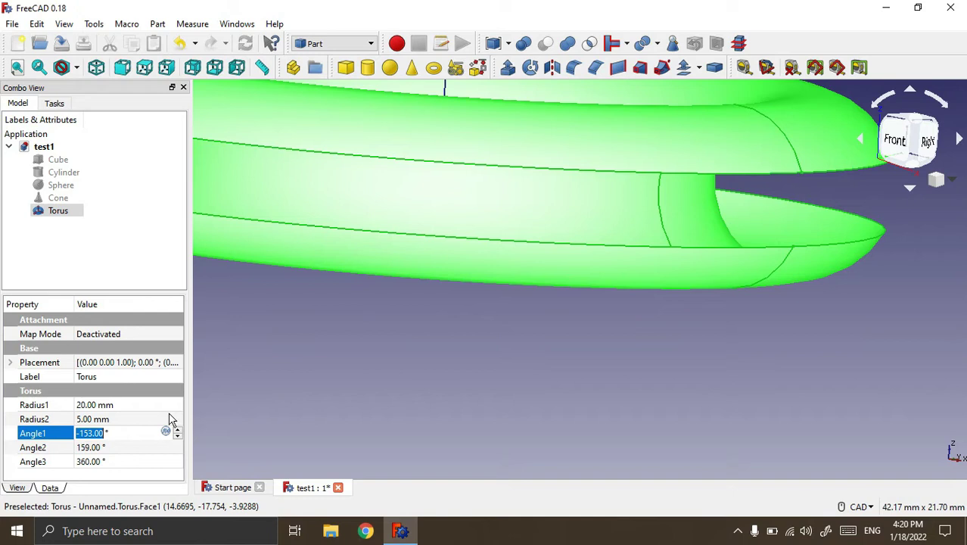
pyautogui.moveTo(76, 432); pyautogui.dragTo(89, 434)
pyautogui.hotkey('shift', 'End')
pyautogui.press('Delete')
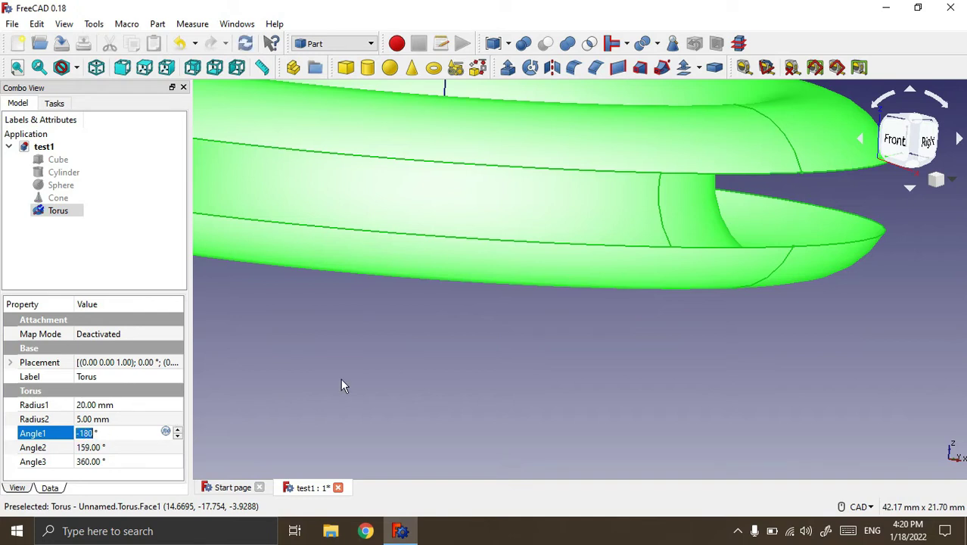
pyautogui.click(341, 380)
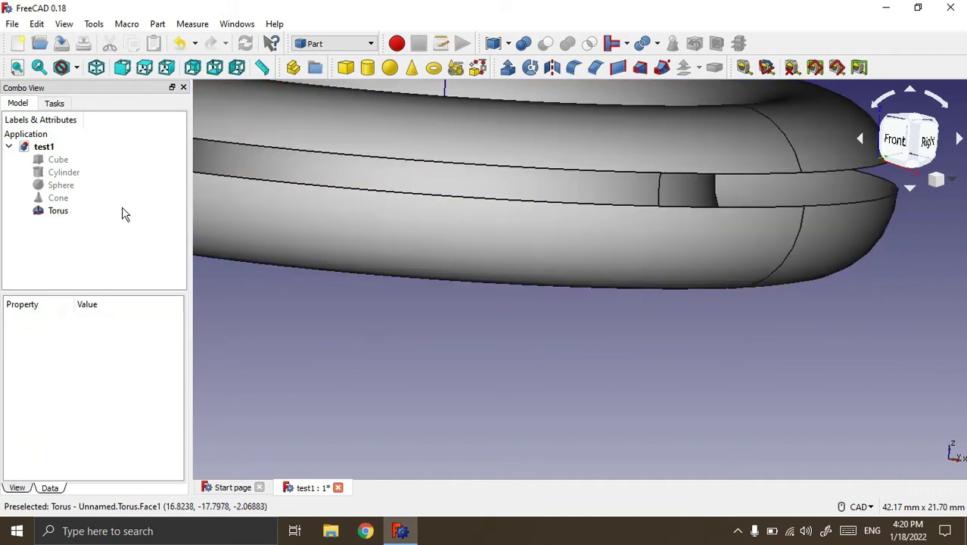
pyautogui.click(68, 214)
pyautogui.click(89, 447)
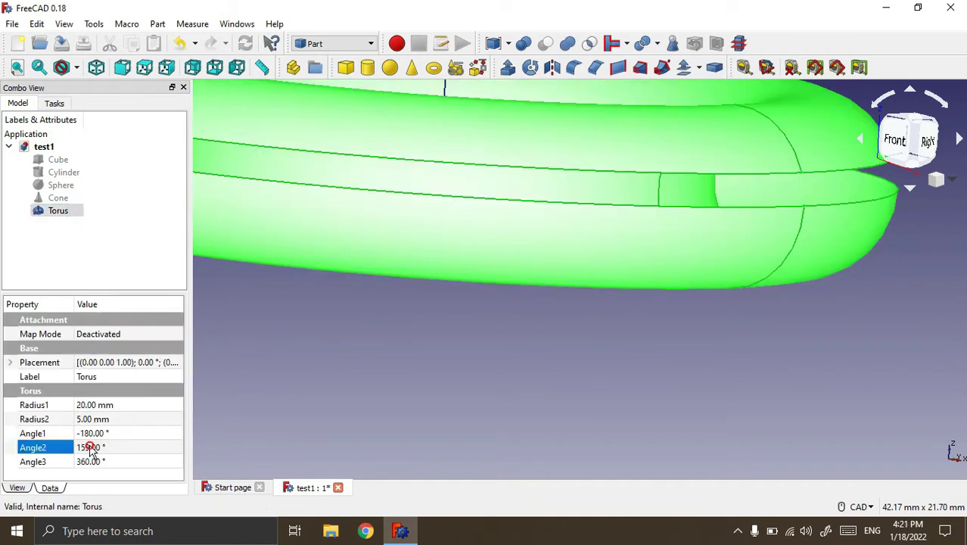
pyautogui.click(90, 446)
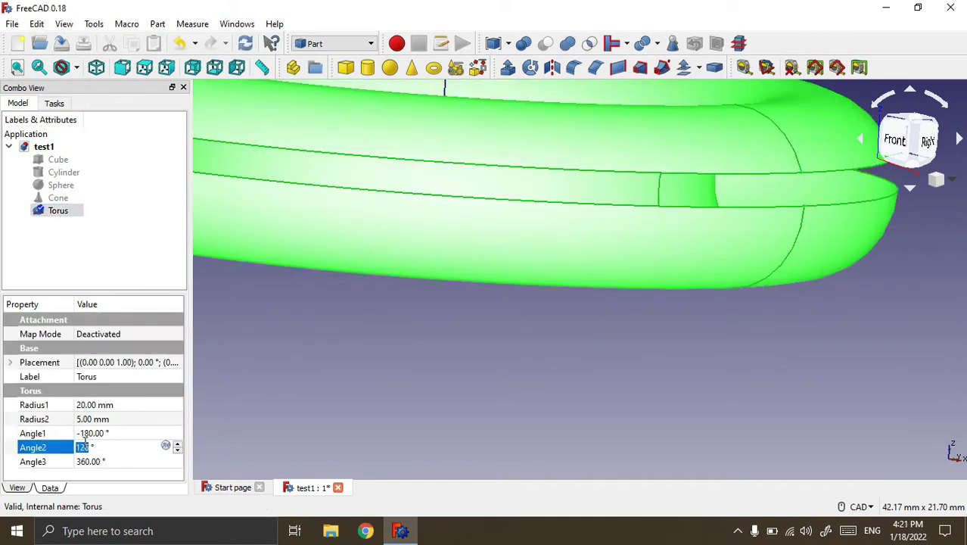
pyautogui.click(334, 351)
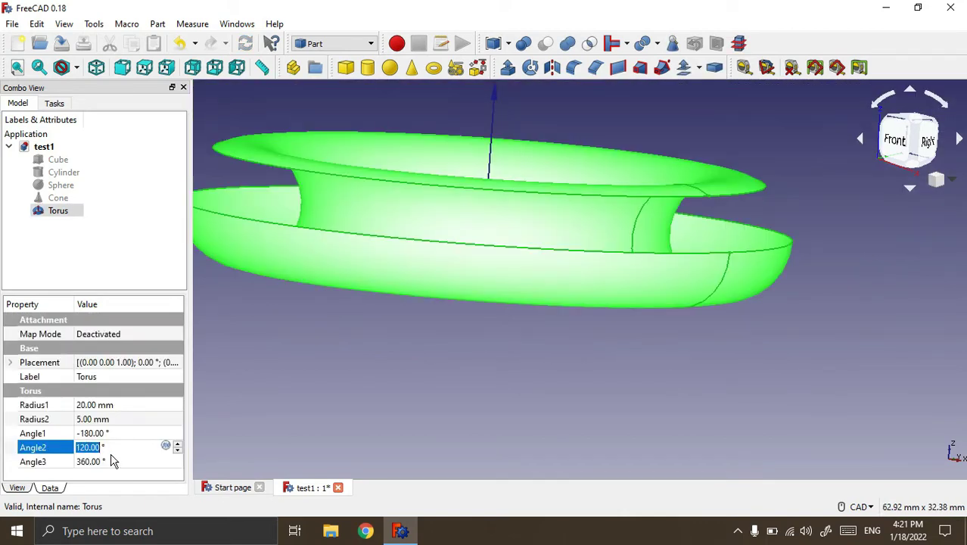
pyautogui.write('180')
pyautogui.click(304, 380)
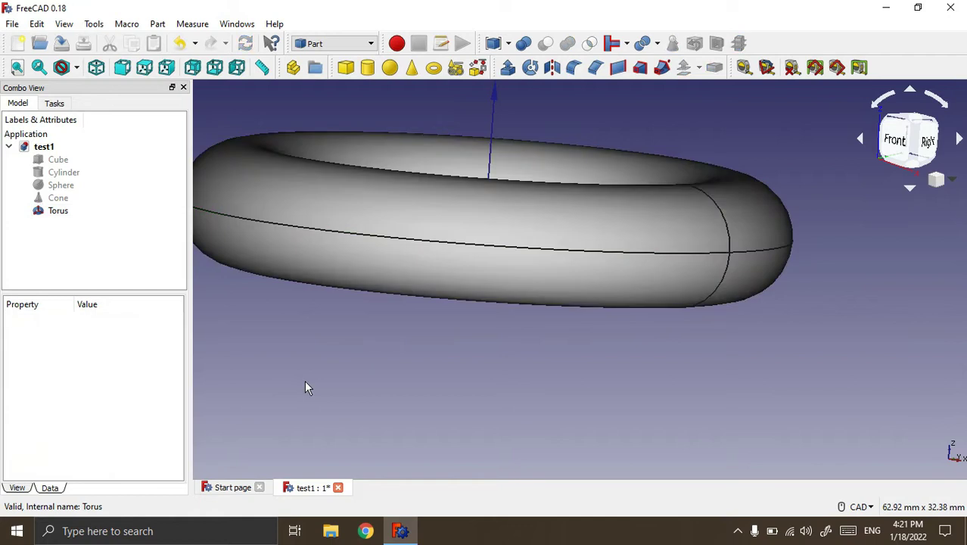
# Set Angle2 to 120° and Angle1 to -120°, then orbit to check the cut tube
pyautogui.click(68, 215)
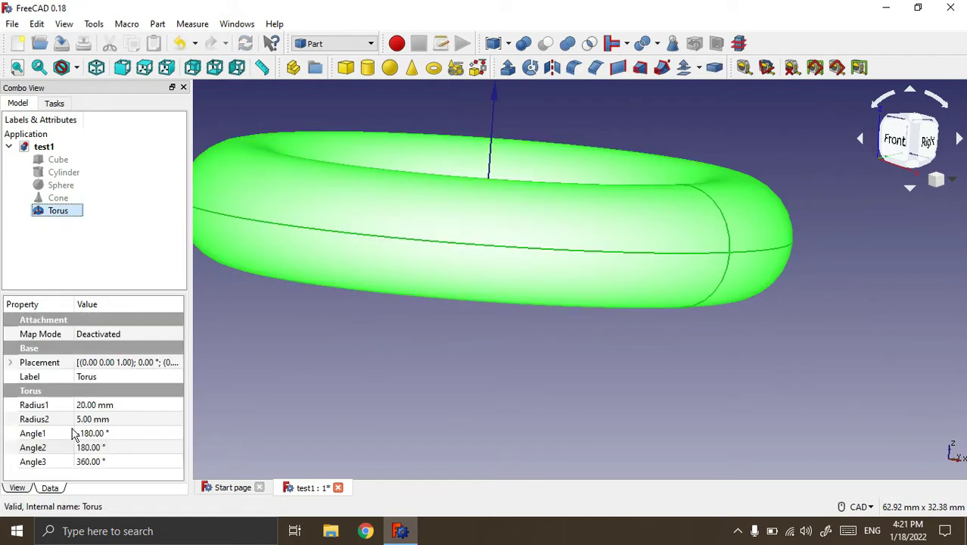
pyautogui.click(87, 449)
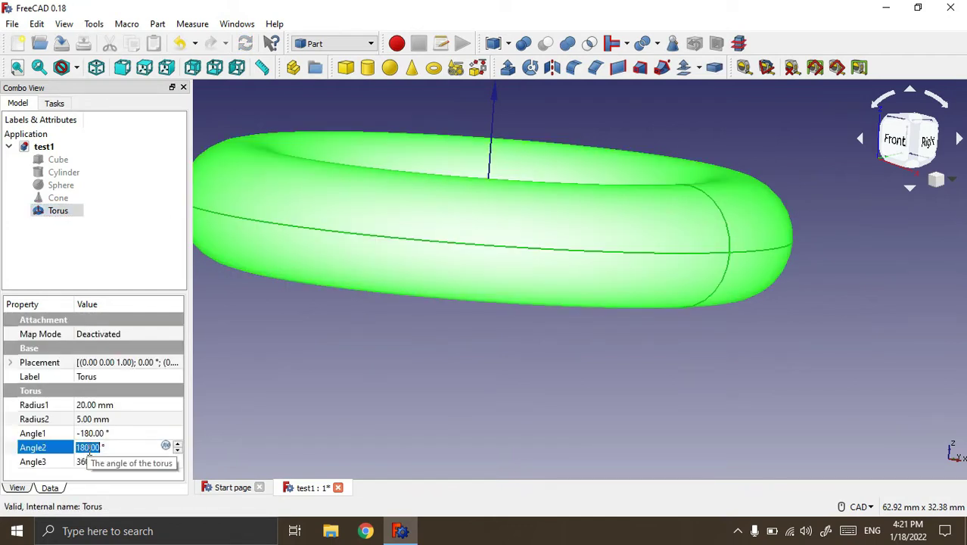
pyautogui.write('120')
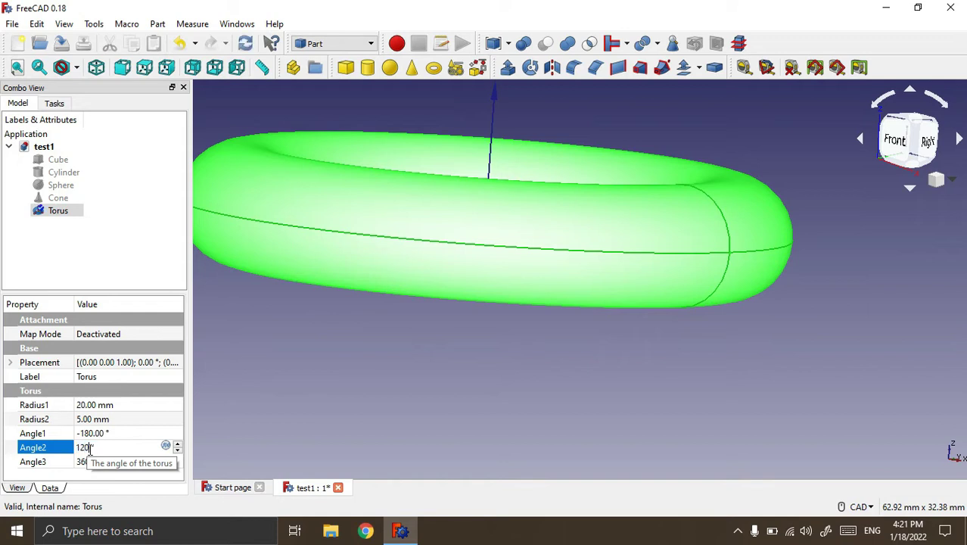
pyautogui.click(320, 365)
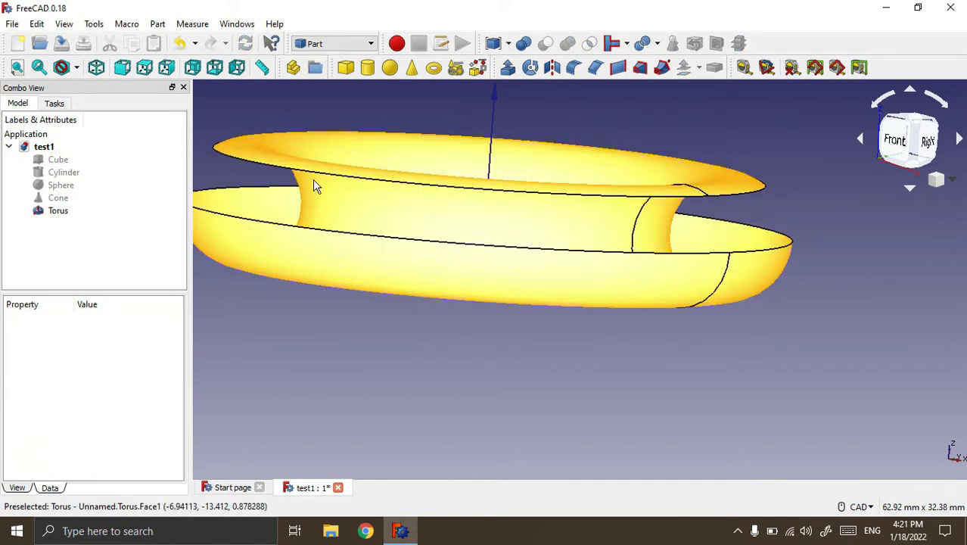
pyautogui.click(58, 210)
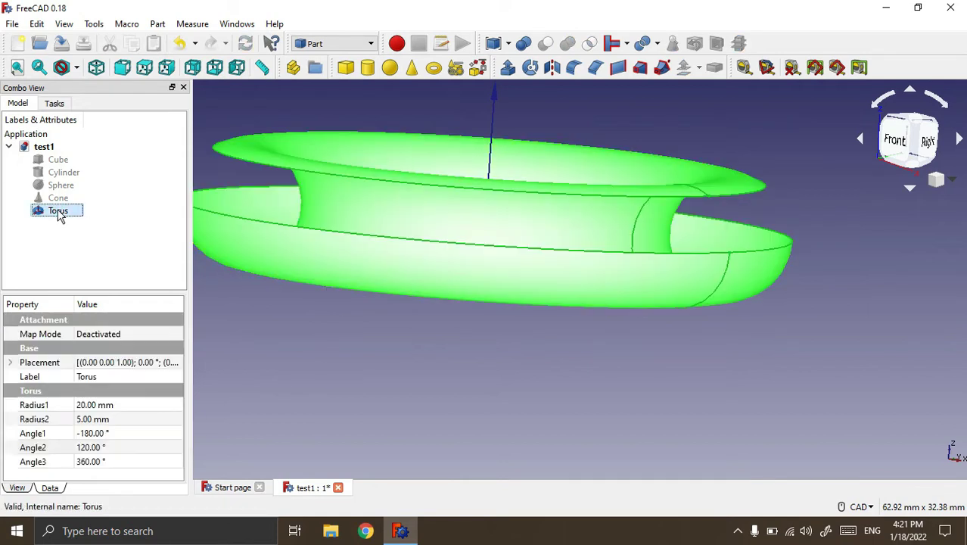
pyautogui.doubleClick(90, 436)
pyautogui.press('BackSpace')
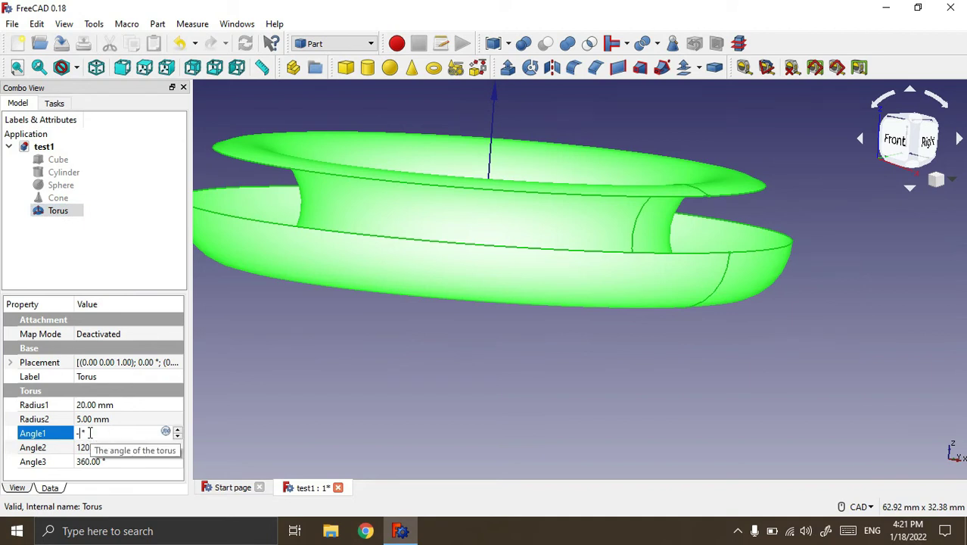
pyautogui.write('120')
pyautogui.click(349, 361)
pyautogui.moveTo(720, 170)
pyautogui.mouseDown(button='middle')
pyautogui.moveTo(685, 192)
pyautogui.moveTo(695, 158)
pyautogui.mouseUp(button='middle')
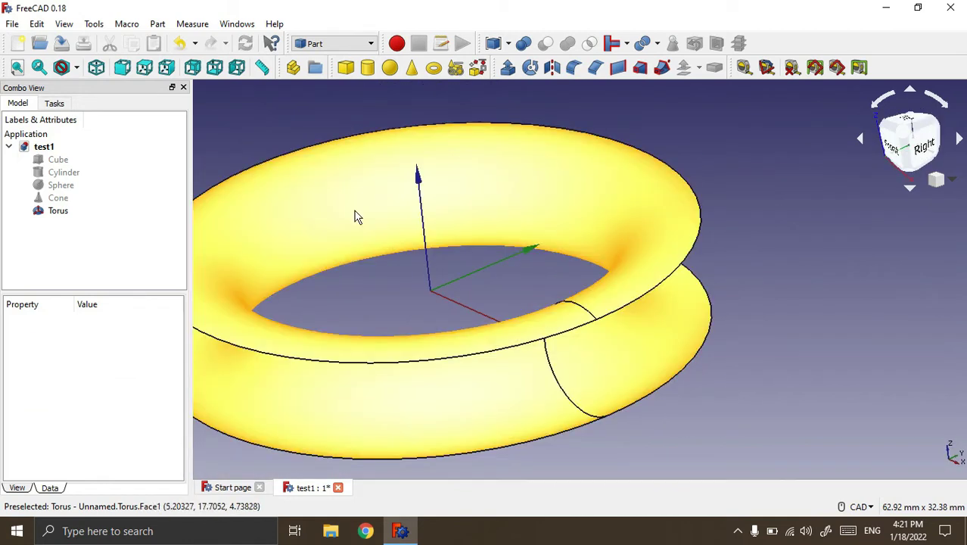
pyautogui.click(61, 214)
# Hide the torus and delete all remaining primitives from the document
pyautogui.press('space')
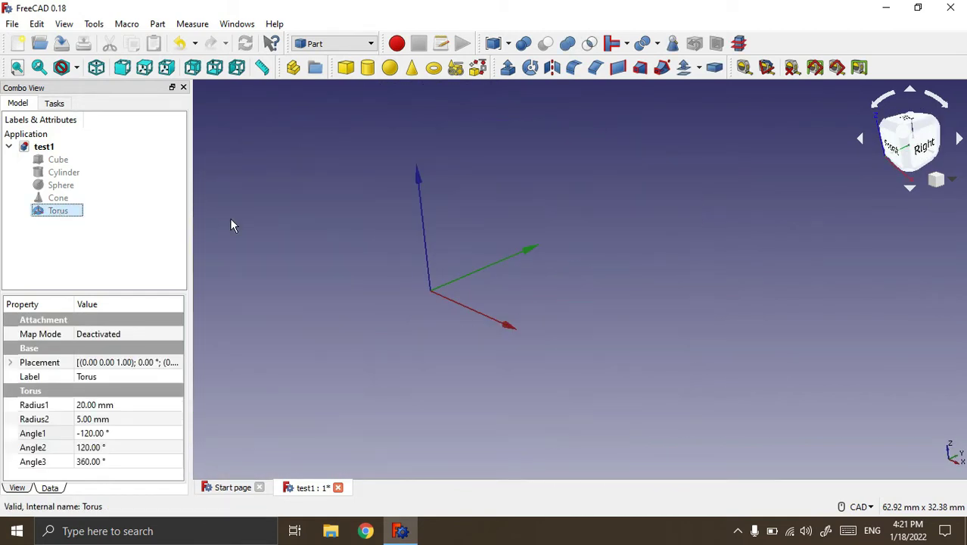
pyautogui.click(274, 170)
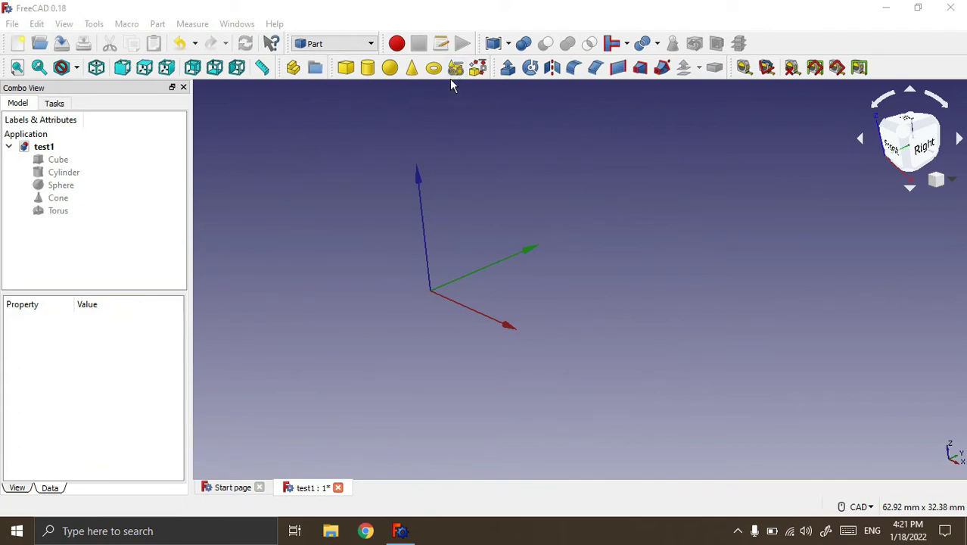
pyautogui.moveTo(69, 225); pyautogui.dragTo(54, 159)
pyautogui.press('Delete')
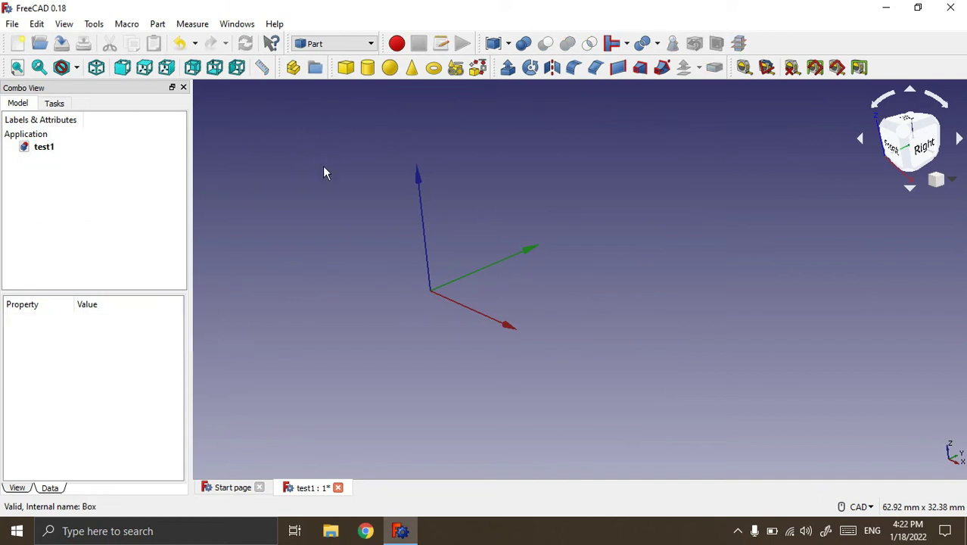
# Create a Plane with Length 100 mm and Width 50 mm in the Geometric Primitives panel
pyautogui.click(455, 68)
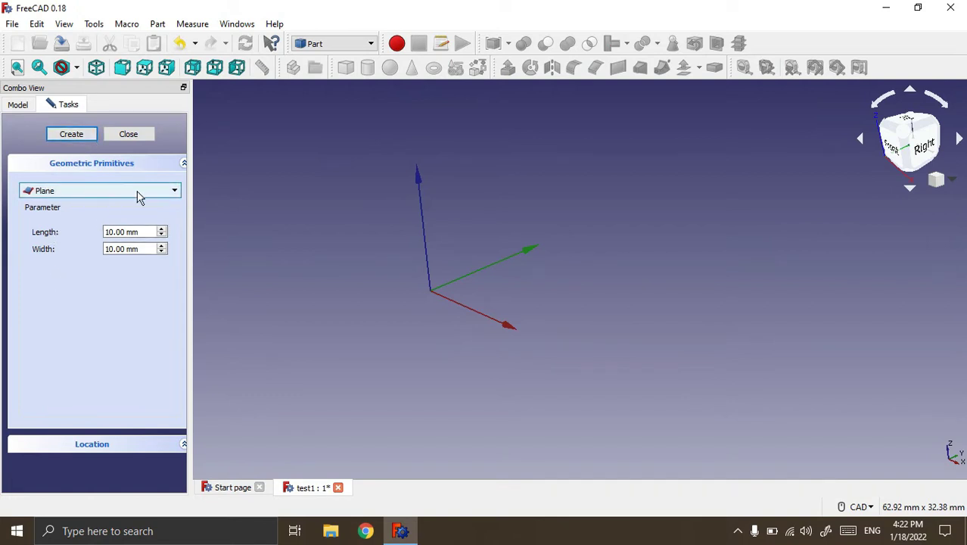
pyautogui.click(176, 193)
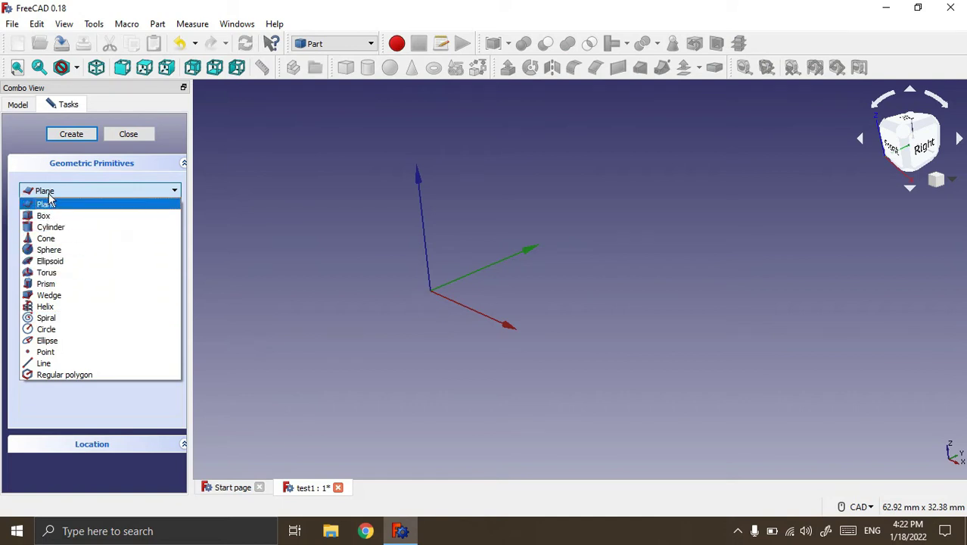
pyautogui.click(50, 201)
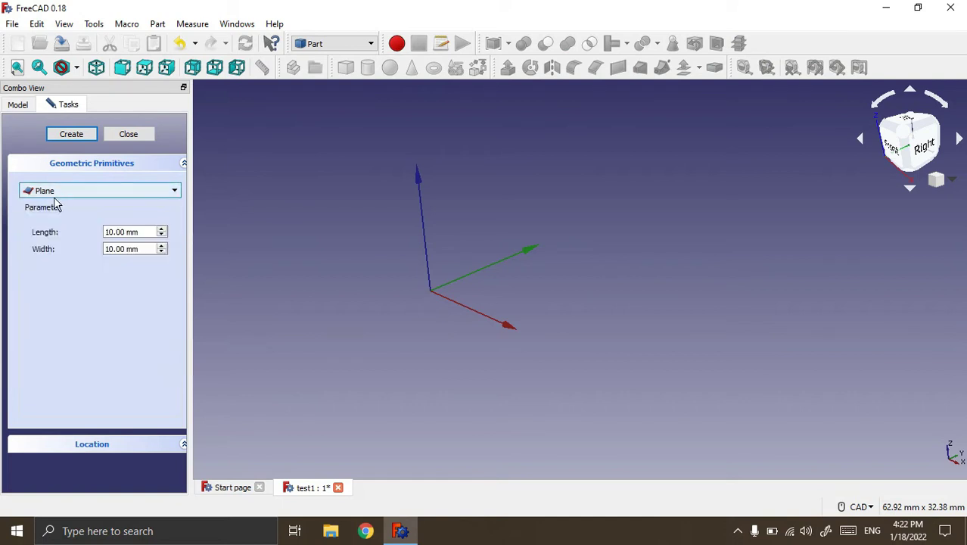
pyautogui.click(109, 235)
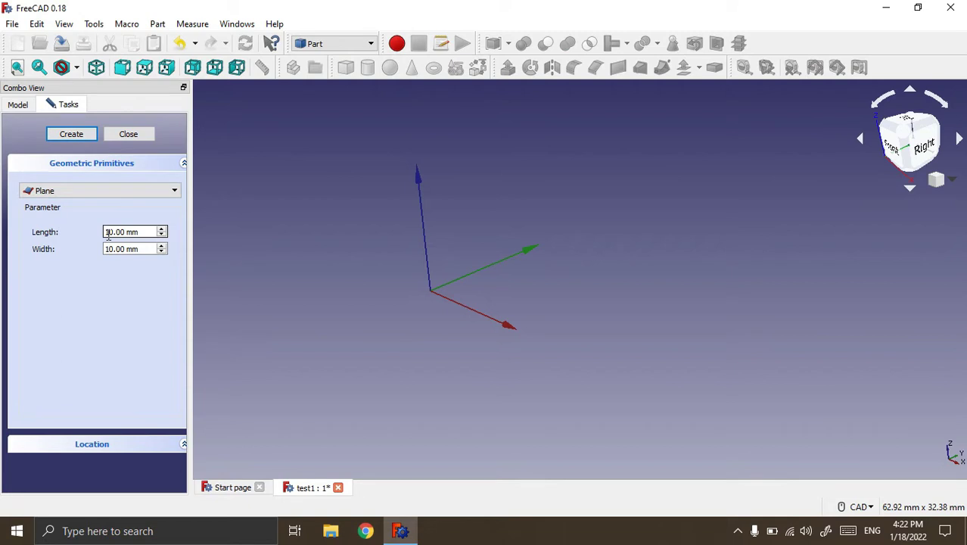
pyautogui.write('0')
pyautogui.doubleClick(111, 249)
pyautogui.write('50')
pyautogui.click(66, 135)
pyautogui.moveTo(593, 383)
pyautogui.mouseDown(button='middle')
pyautogui.moveTo(572, 350)
pyautogui.moveTo(559, 380)
pyautogui.moveTo(530, 379)
pyautogui.mouseUp(button='middle')
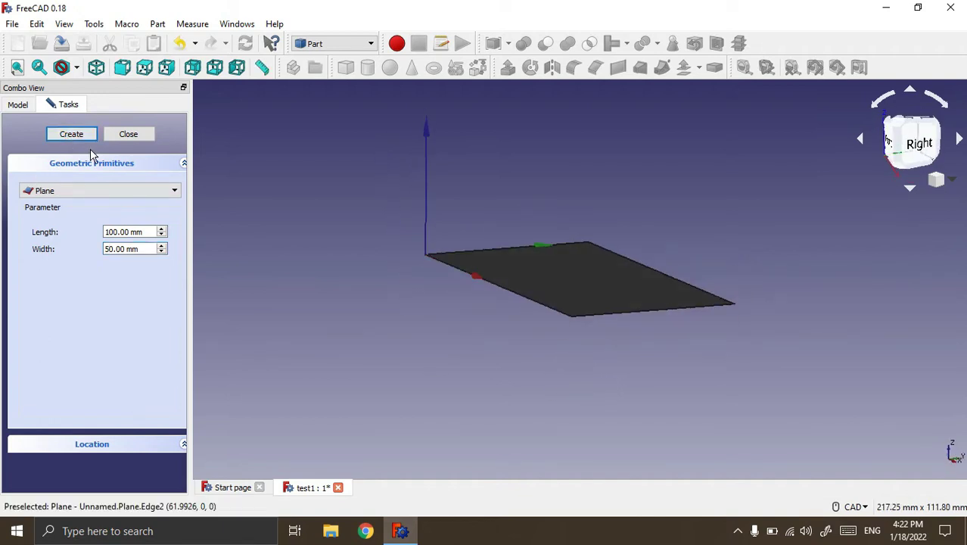
pyautogui.click(126, 134)
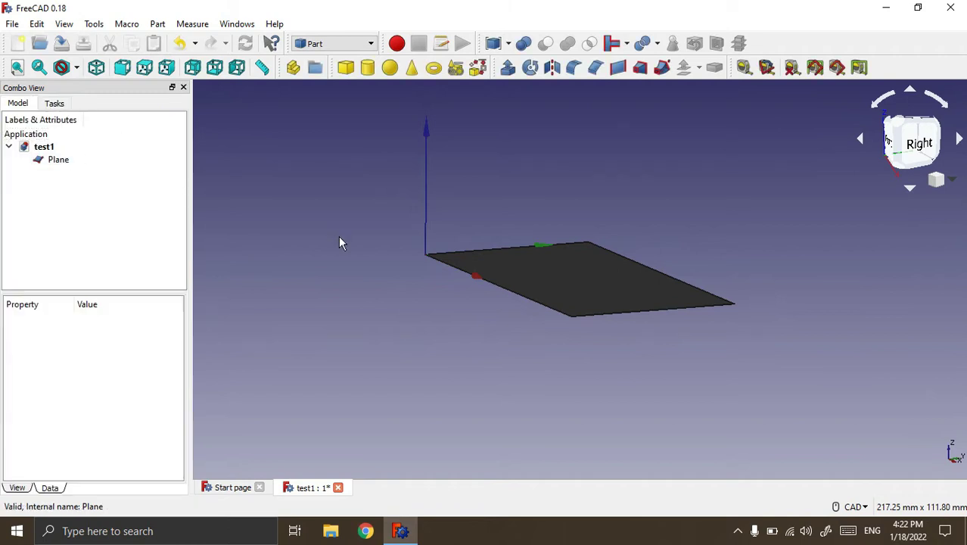
# Set the Plane's placement position to y 17 mm and z 16 mm
pyautogui.click(58, 159)
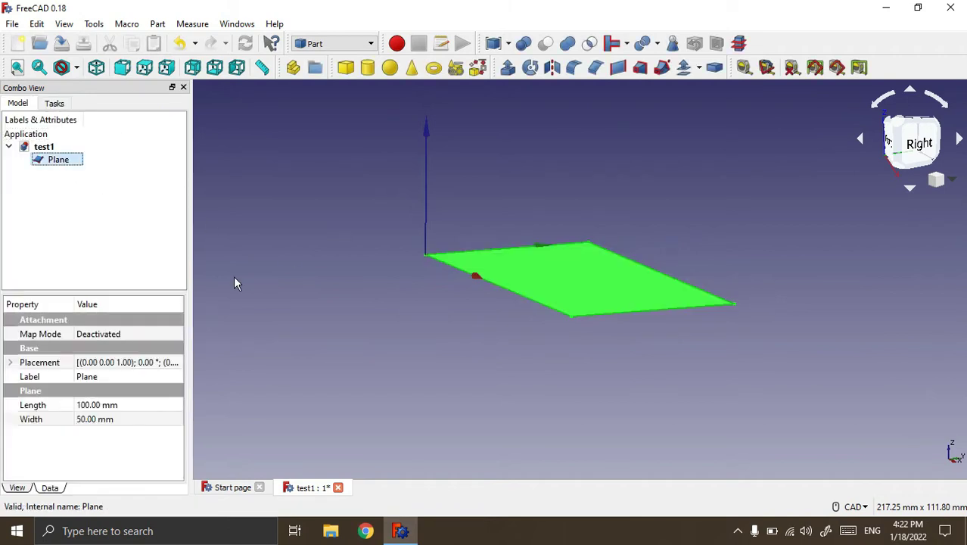
pyautogui.click(9, 364)
pyautogui.click(25, 404)
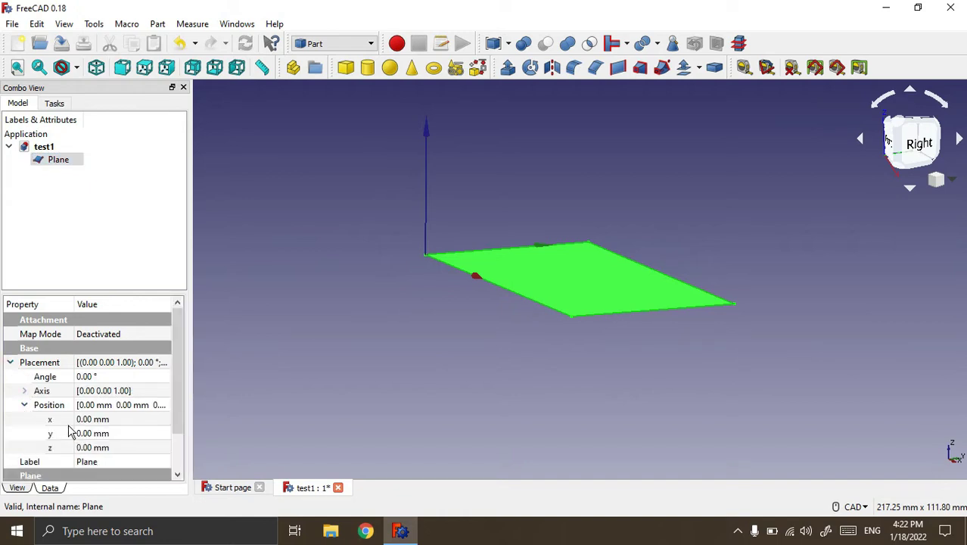
pyautogui.click(93, 447)
pyautogui.scroll(4, 93, 449)
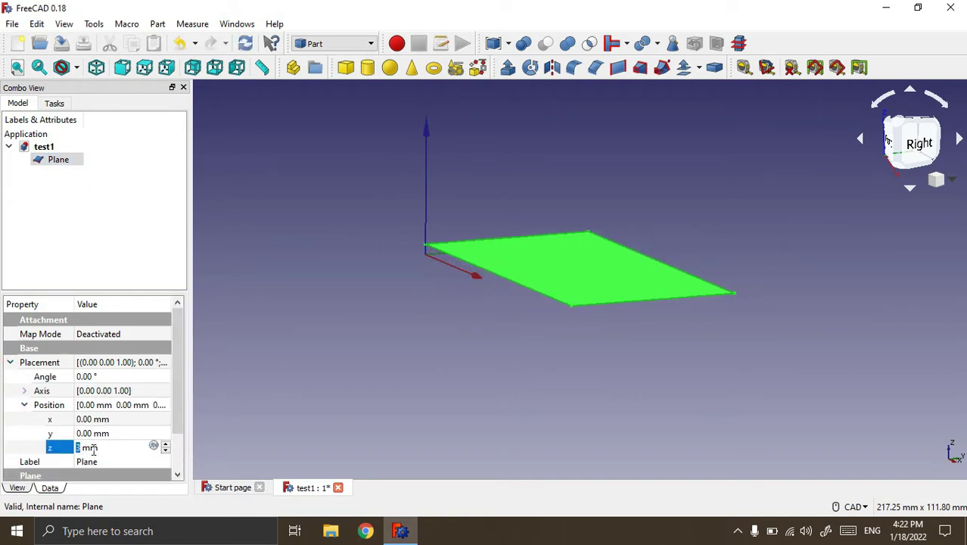
pyautogui.scroll(6, 93, 448)
pyautogui.scroll(6, 93, 448)
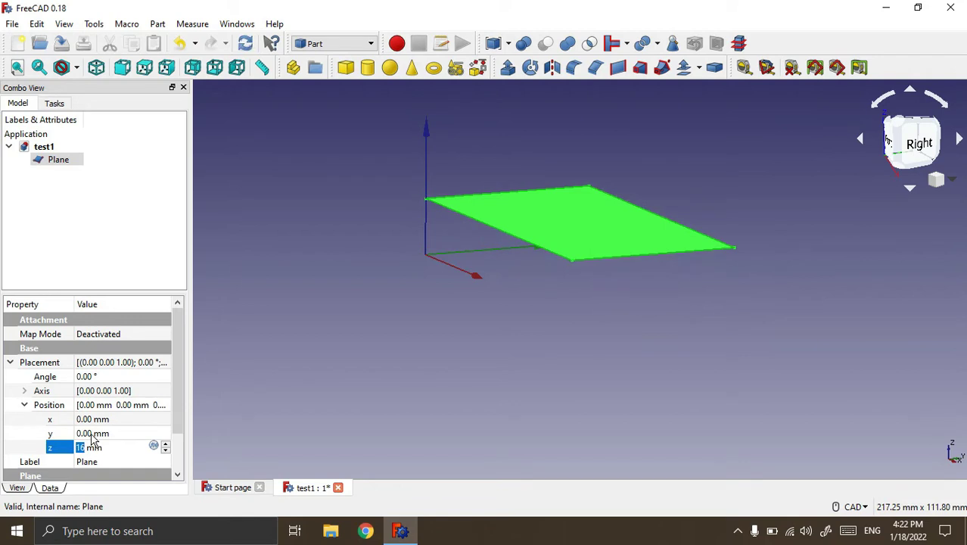
pyautogui.click(93, 432)
pyautogui.scroll(4, 93, 431)
pyautogui.scroll(8, 93, 431)
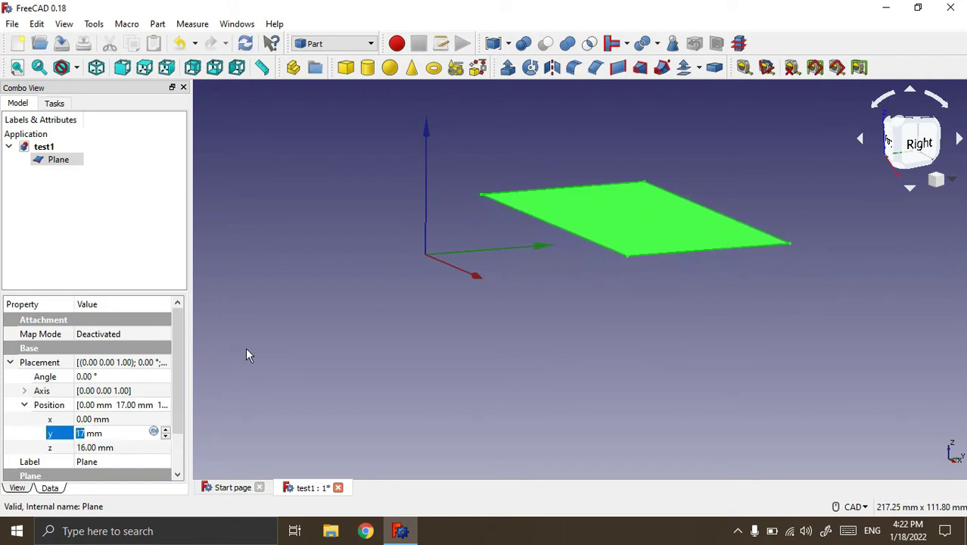
pyautogui.click(151, 235)
pyautogui.click(291, 194)
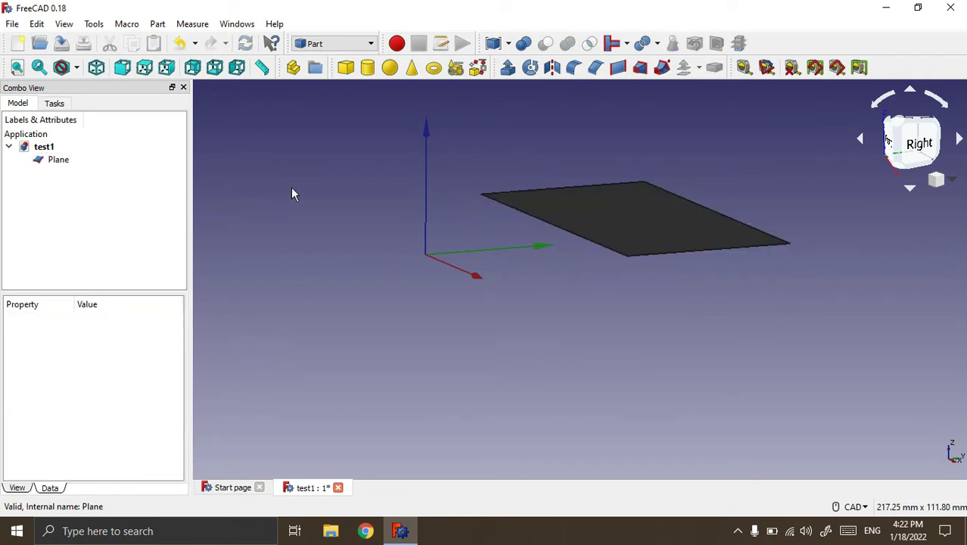
# Create two more planes, 10 × 10 mm and 110 × 10 mm
pyautogui.click(455, 67)
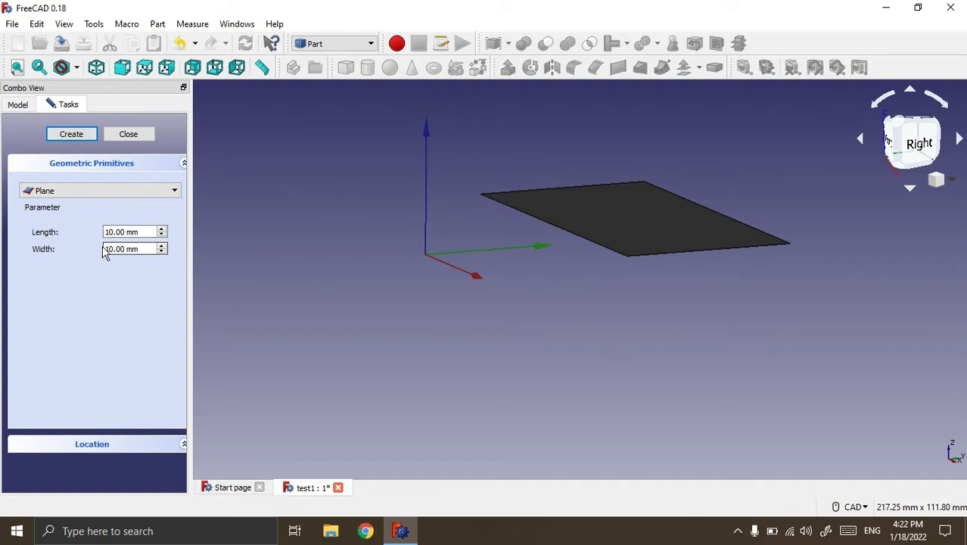
pyautogui.click(78, 133)
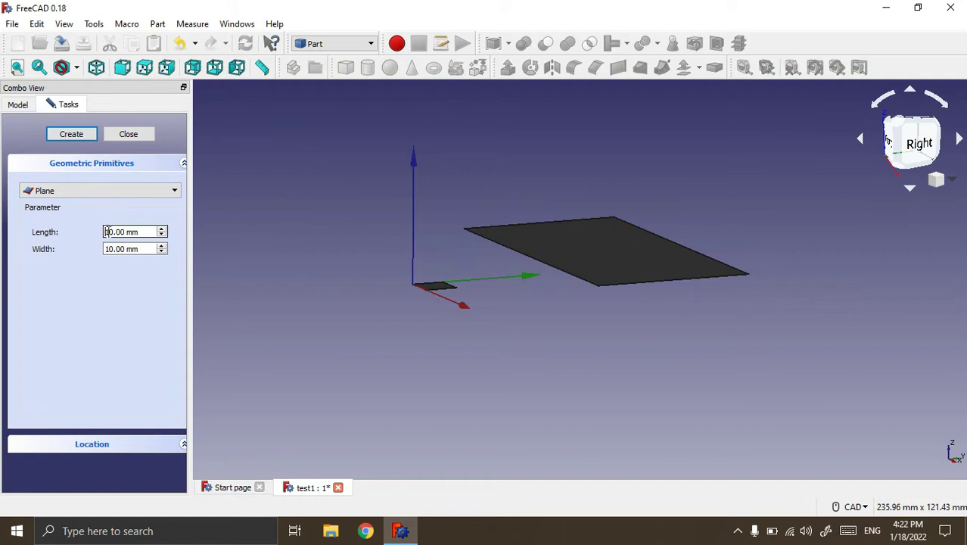
pyautogui.write('1')
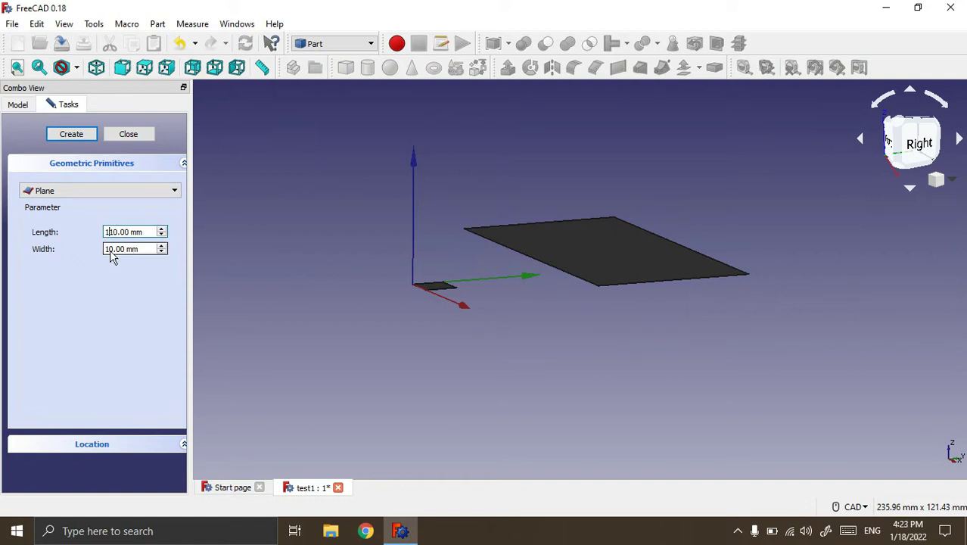
pyautogui.click(61, 137)
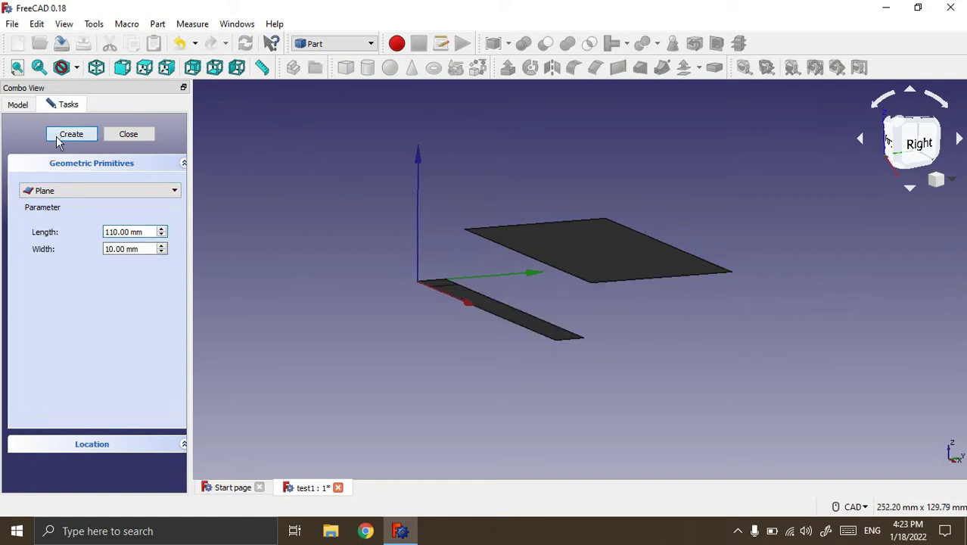
pyautogui.click(126, 137)
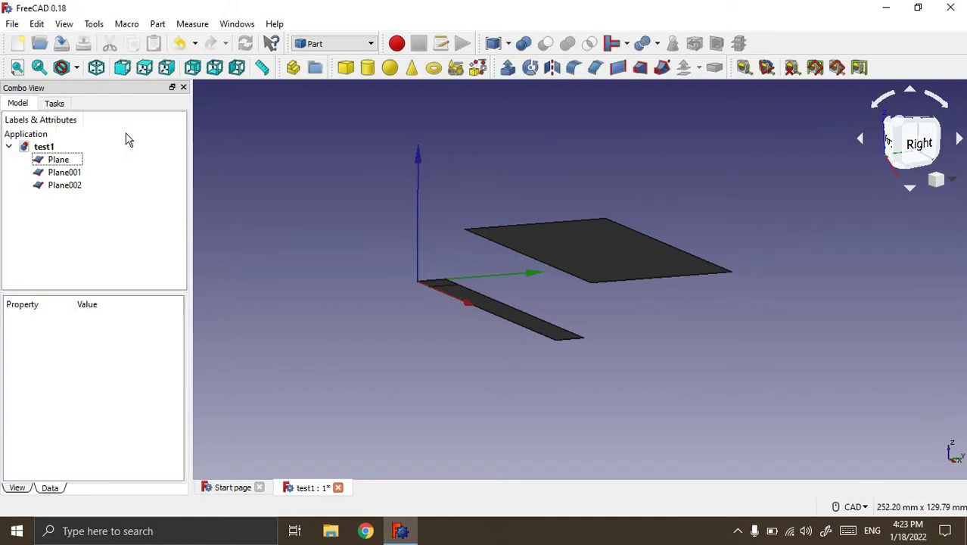
# Raise Plane001 to z 5 mm, then delete all three planes
pyautogui.click(76, 177)
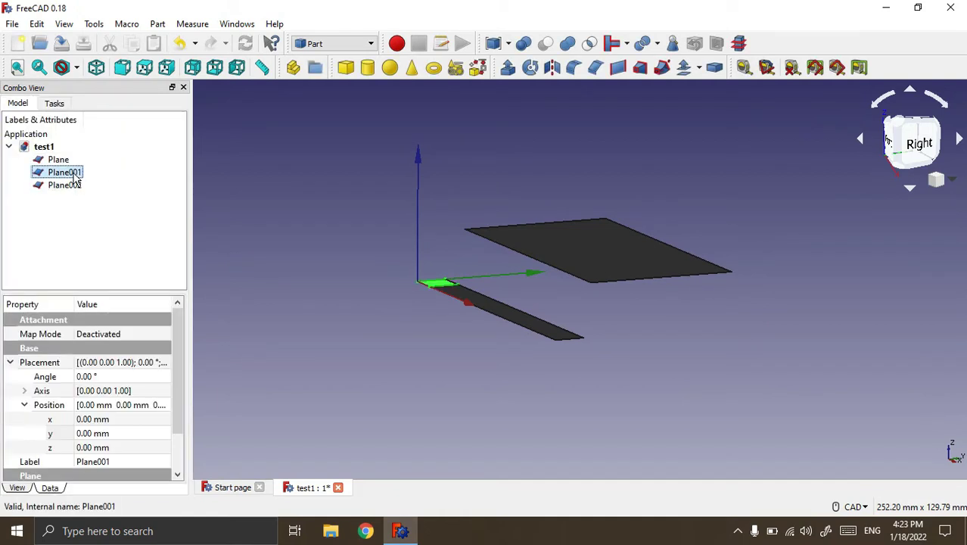
pyautogui.click(74, 184)
pyautogui.click(71, 174)
pyautogui.click(83, 447)
pyautogui.write('5')
pyautogui.click(275, 285)
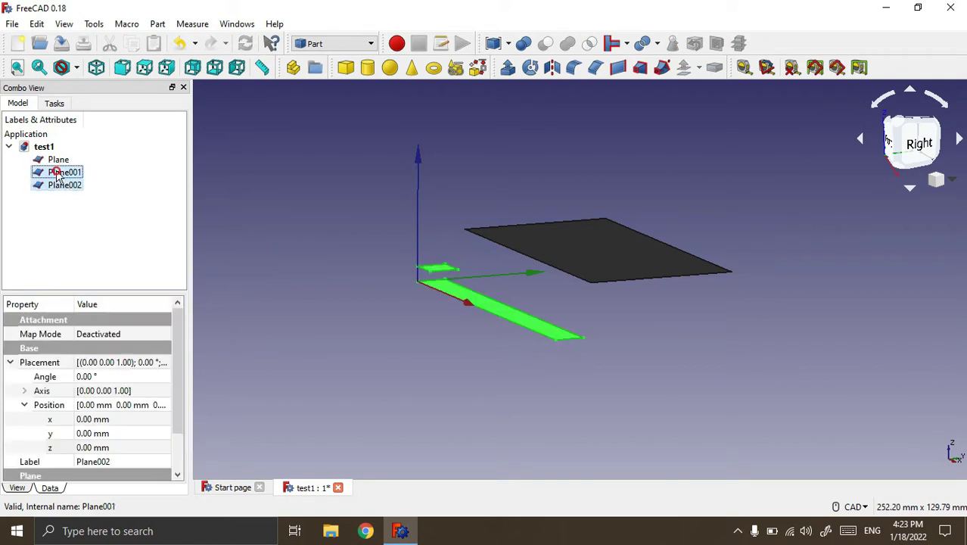
pyautogui.moveTo(72, 204); pyautogui.dragTo(58, 161)
pyautogui.press('Delete')
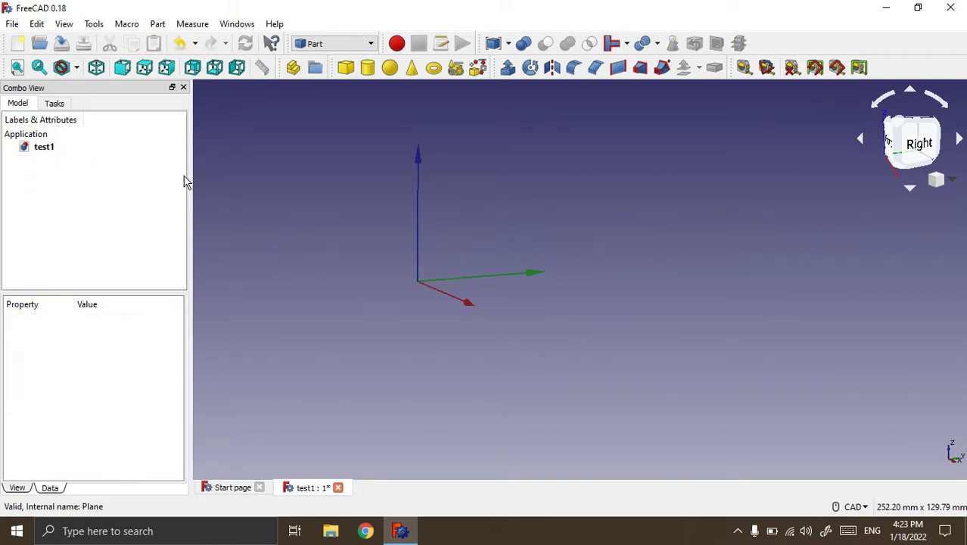
# Create a Box with Length 100 mm, Width 500 mm and Height 20 mm
pyautogui.click(455, 67)
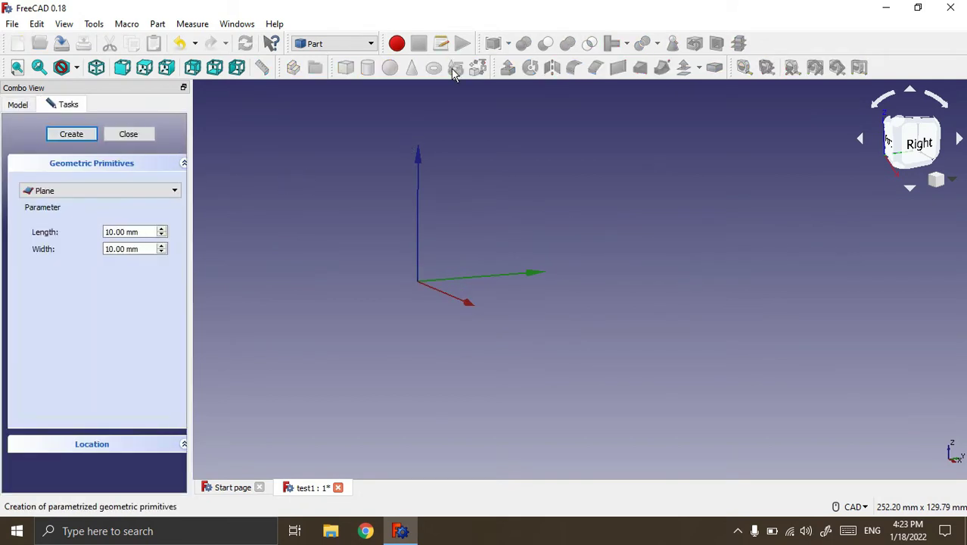
pyautogui.click(171, 194)
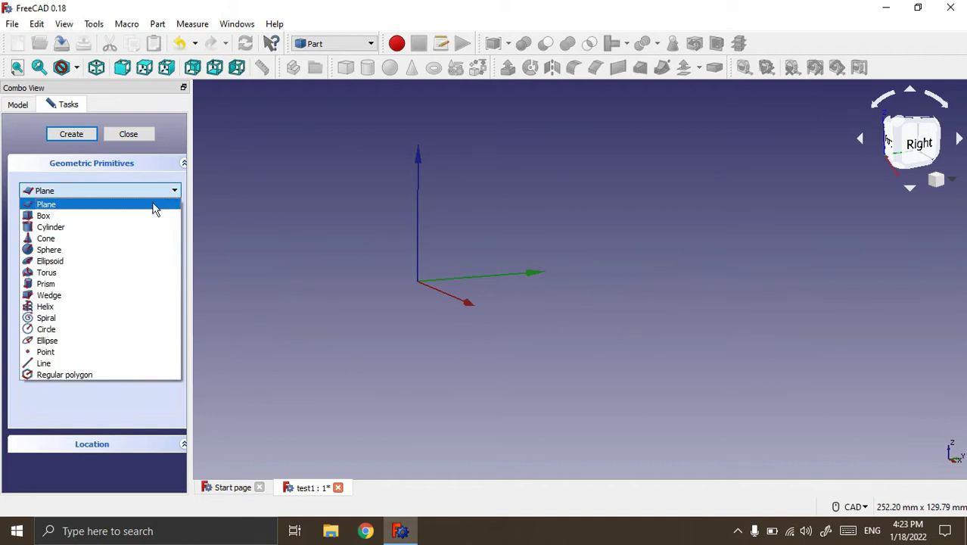
pyautogui.click(54, 217)
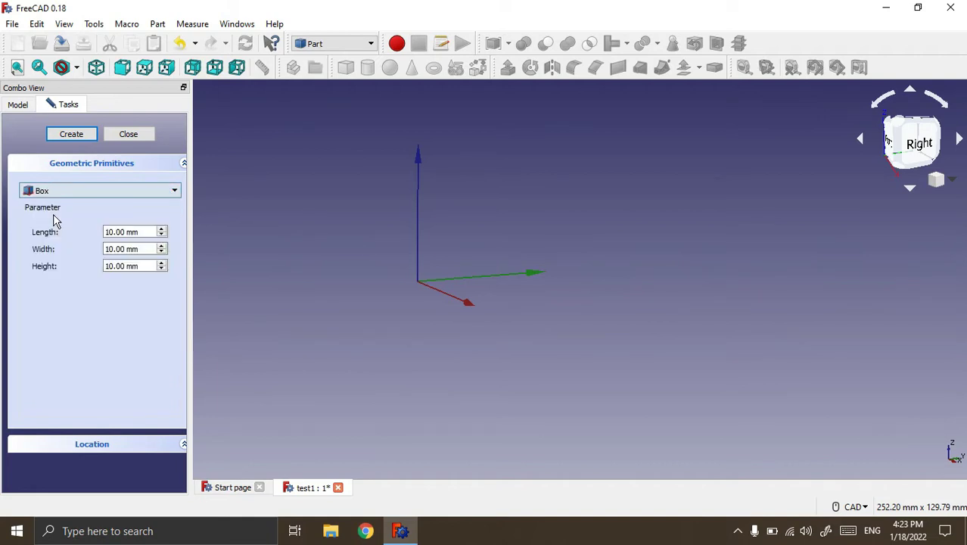
pyautogui.click(113, 232)
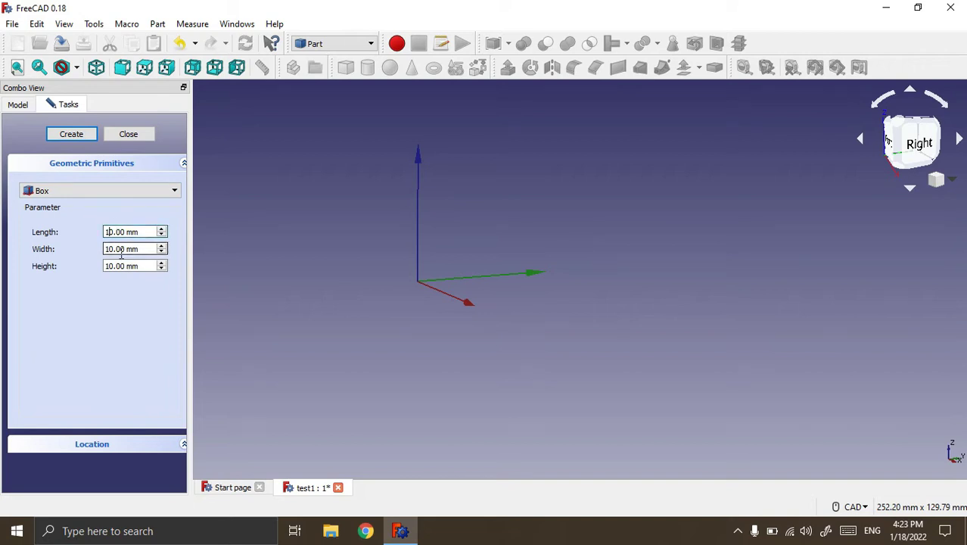
pyautogui.write('0')
pyautogui.click(114, 254)
pyautogui.press('BackSpace')
pyautogui.write('50')
pyautogui.click(108, 265)
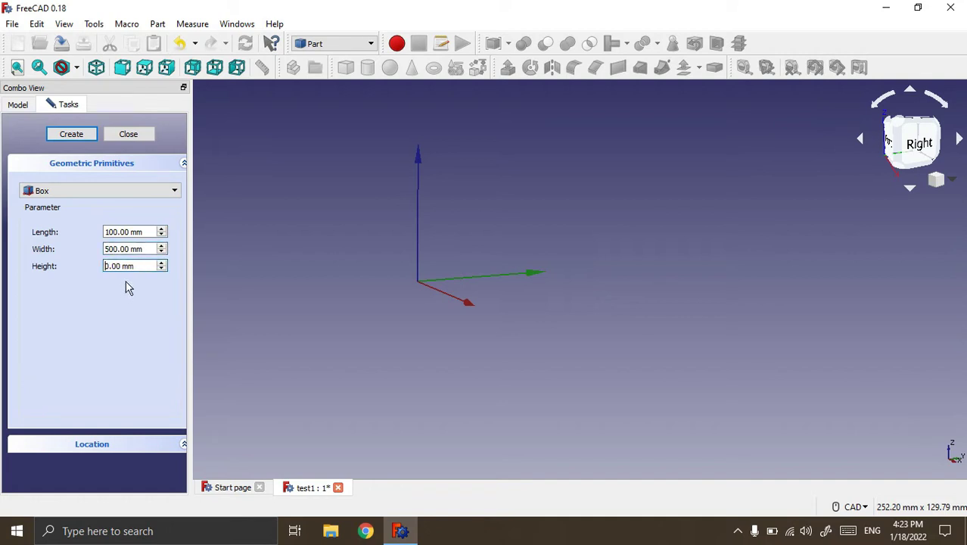
pyautogui.write('2')
pyautogui.click(79, 133)
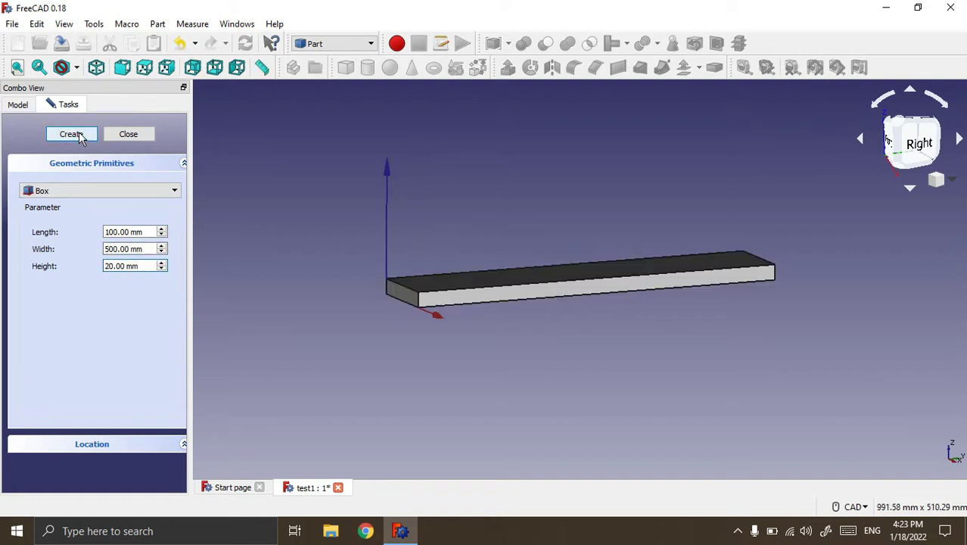
pyautogui.click(126, 136)
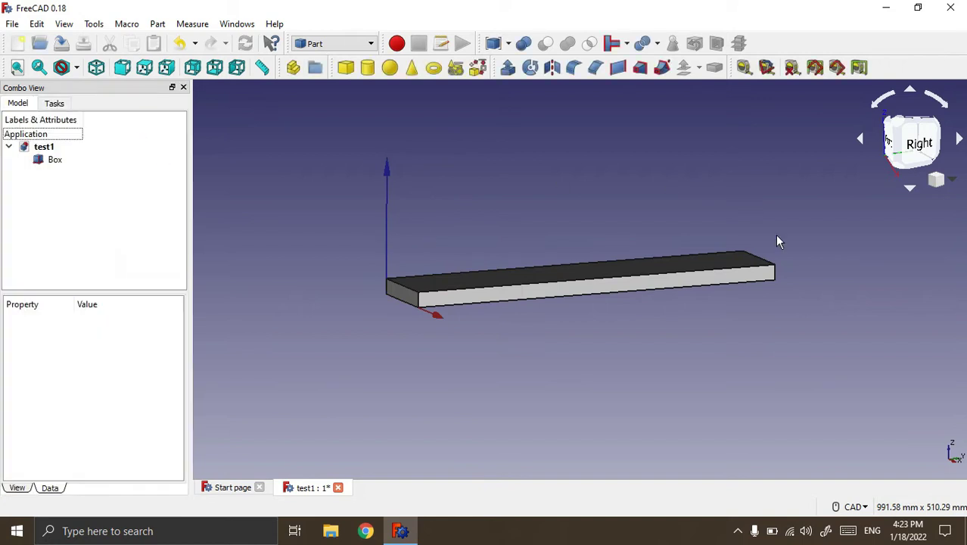
# Orbit to view the box, then select and delete it
pyautogui.moveTo(798, 263); pyautogui.dragTo(751, 302, button='middle')
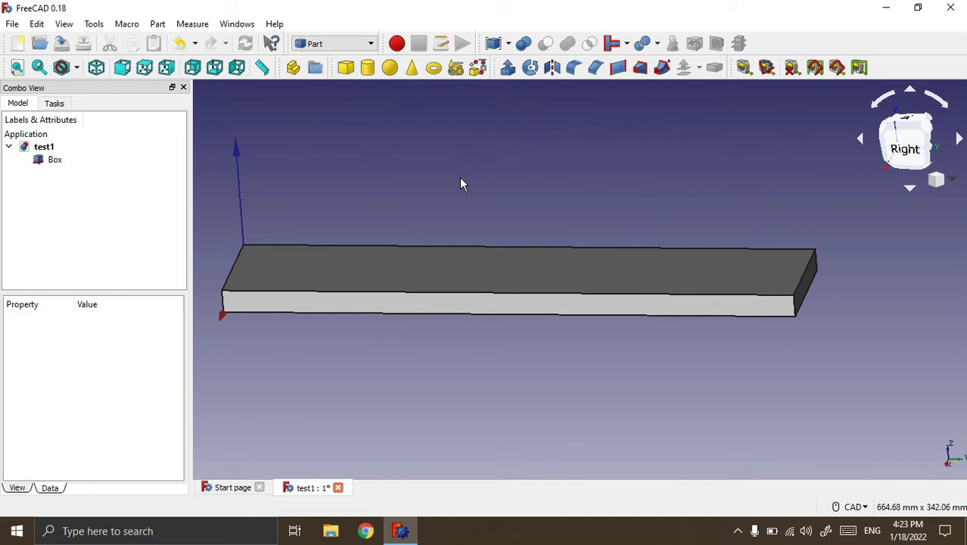
pyautogui.click(80, 157)
pyautogui.press('Delete')
# Choose Regular polygon (6 sides, 2 mm circumradius) in the Geometric Primitives panel and edit its sides
pyautogui.click(456, 67)
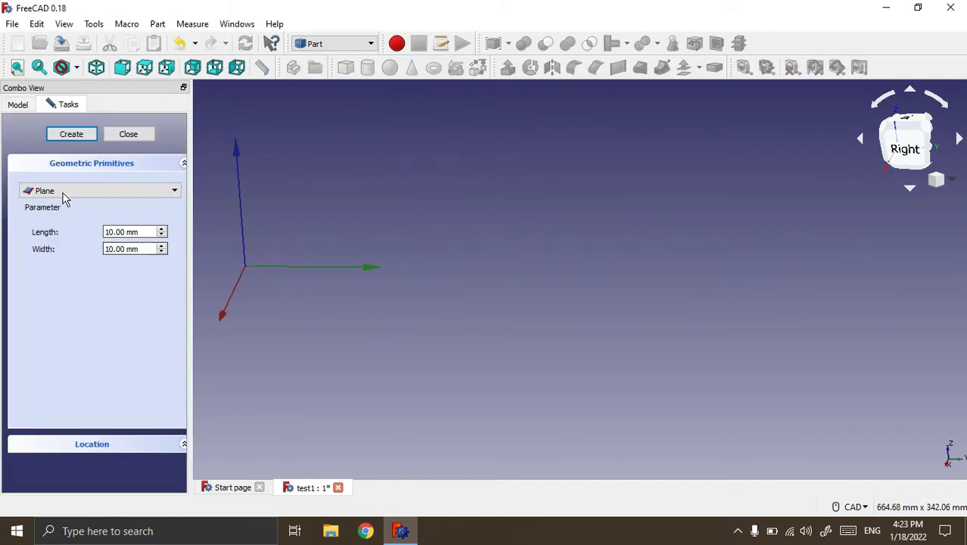
pyautogui.click(86, 191)
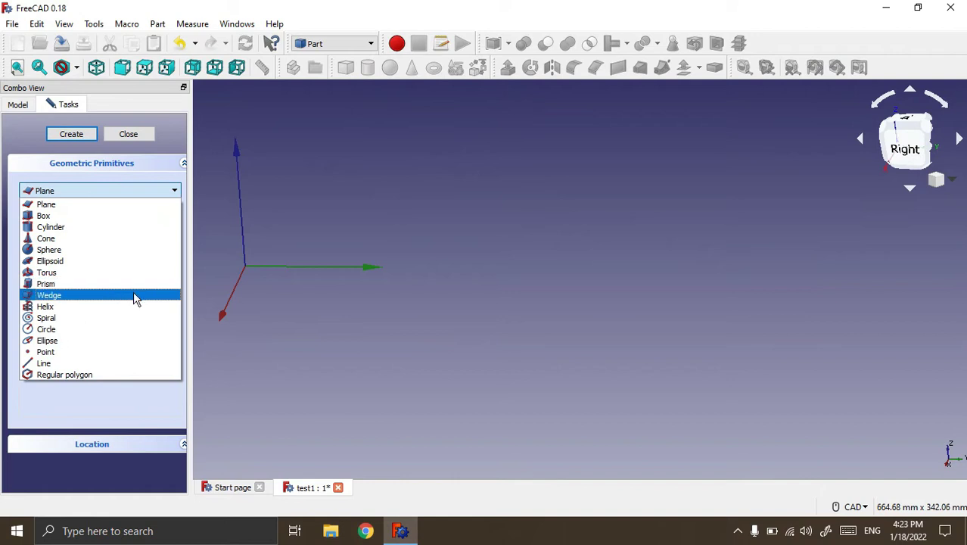
pyautogui.click(64, 374)
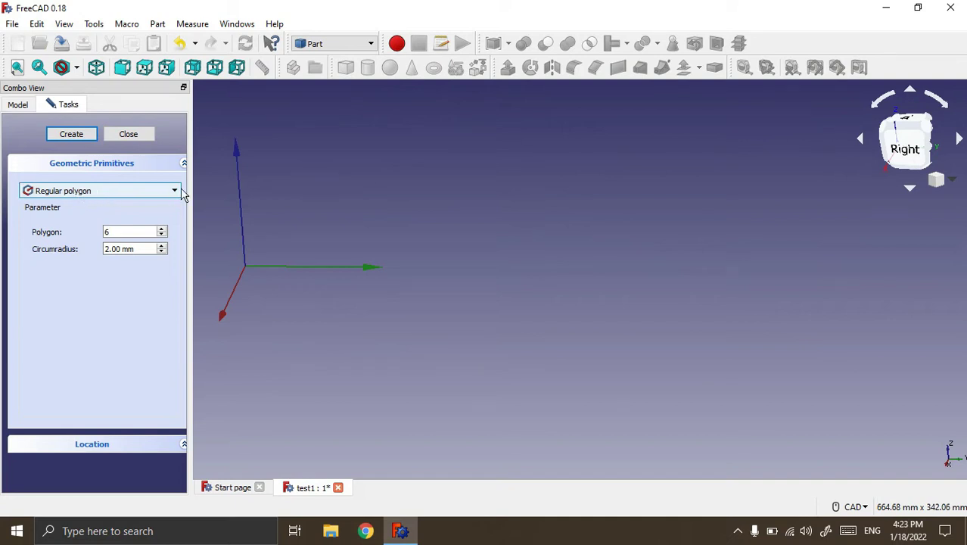
pyautogui.click(109, 231)
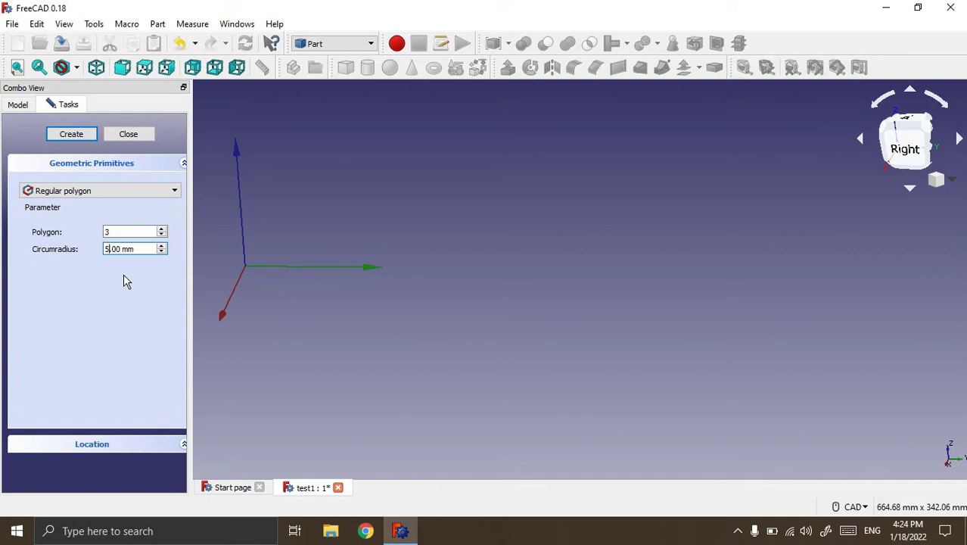
# Create a triangular regular polygon with 5 mm circumradius and orbit to inspect it
pyautogui.click(83, 134)
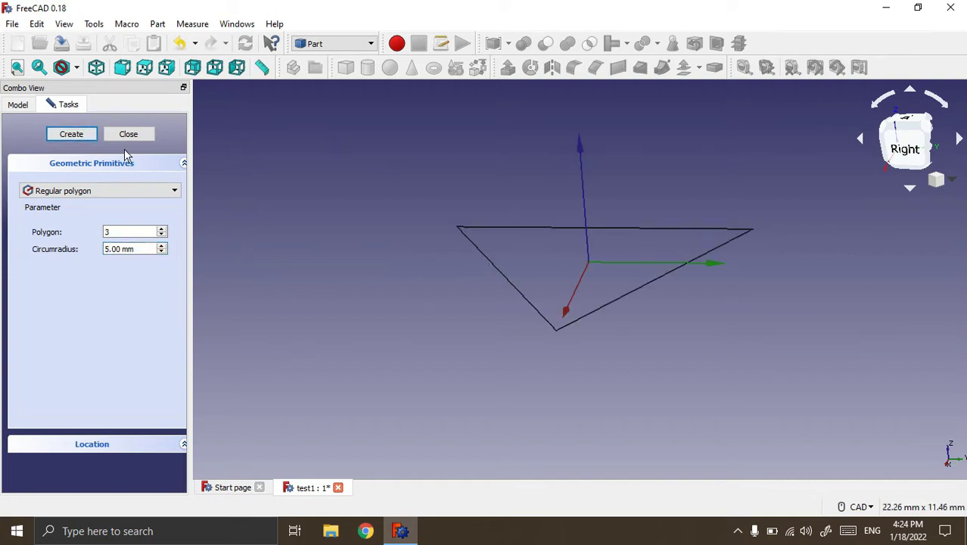
pyautogui.click(127, 134)
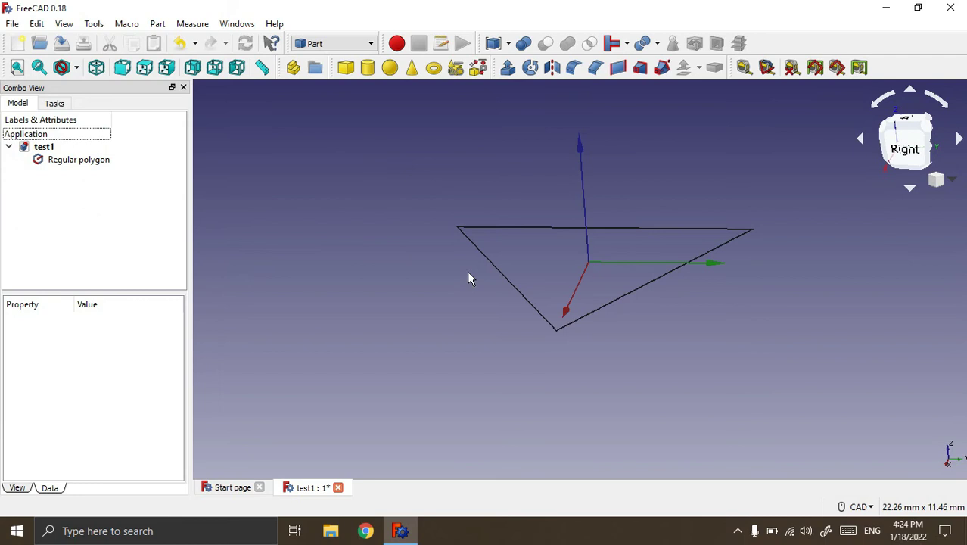
pyautogui.moveTo(727, 305); pyautogui.dragTo(671, 367, button='middle')
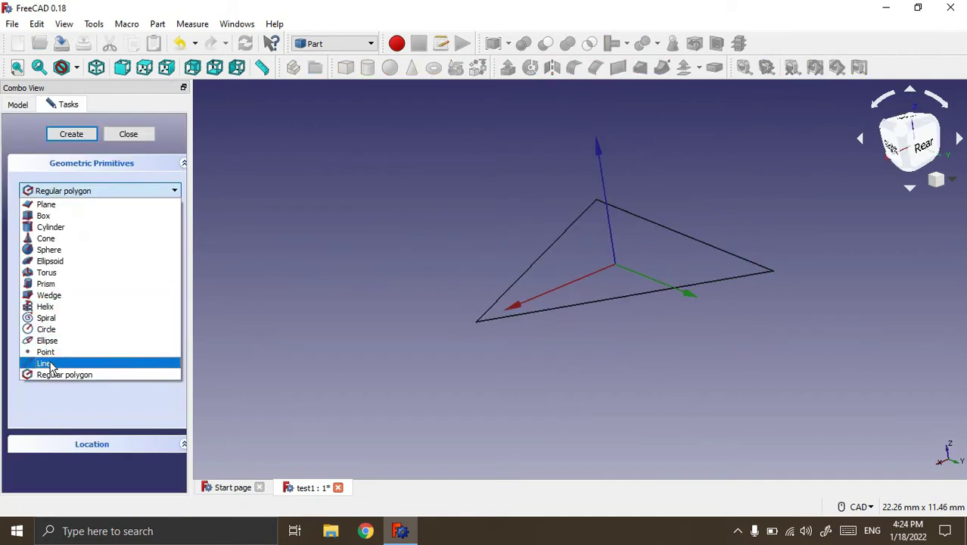
# Delete the Regular polygon so the test1 document is empty again
pyautogui.click(52, 364)
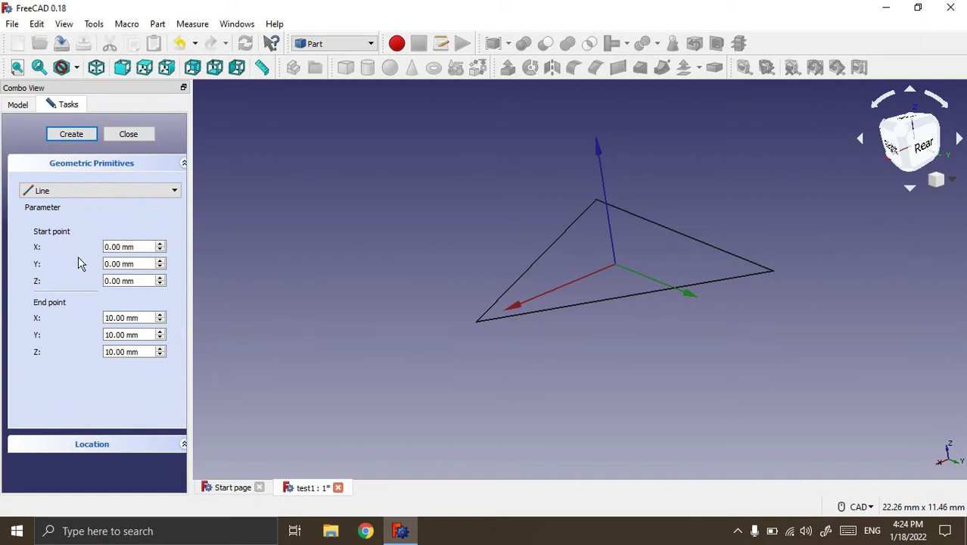
pyautogui.click(110, 251)
pyautogui.click(127, 136)
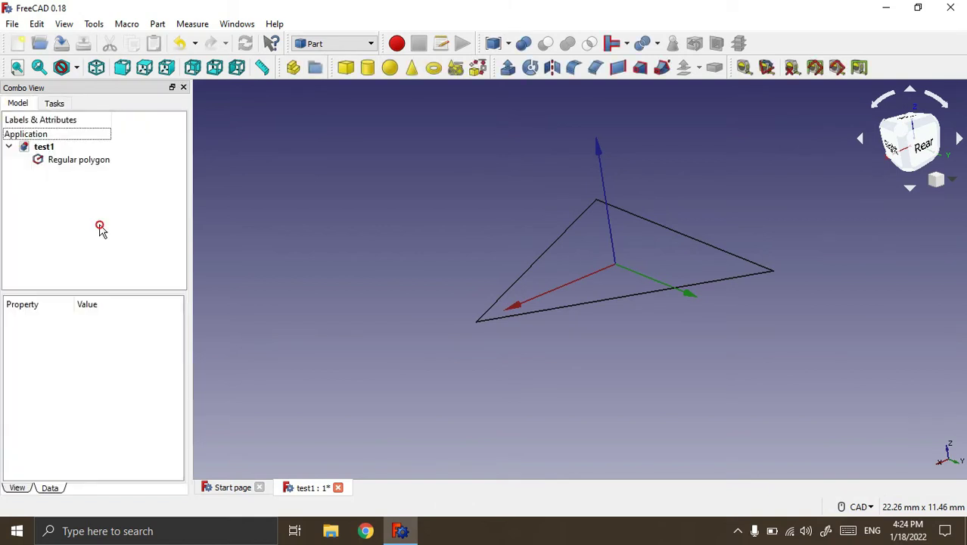
pyautogui.click(87, 161)
pyautogui.press('Delete')
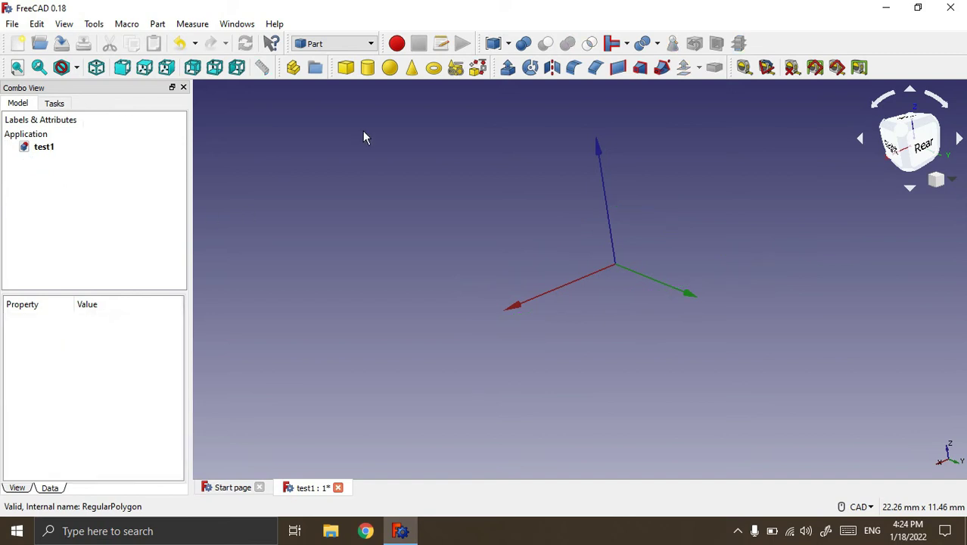
pyautogui.click(456, 67)
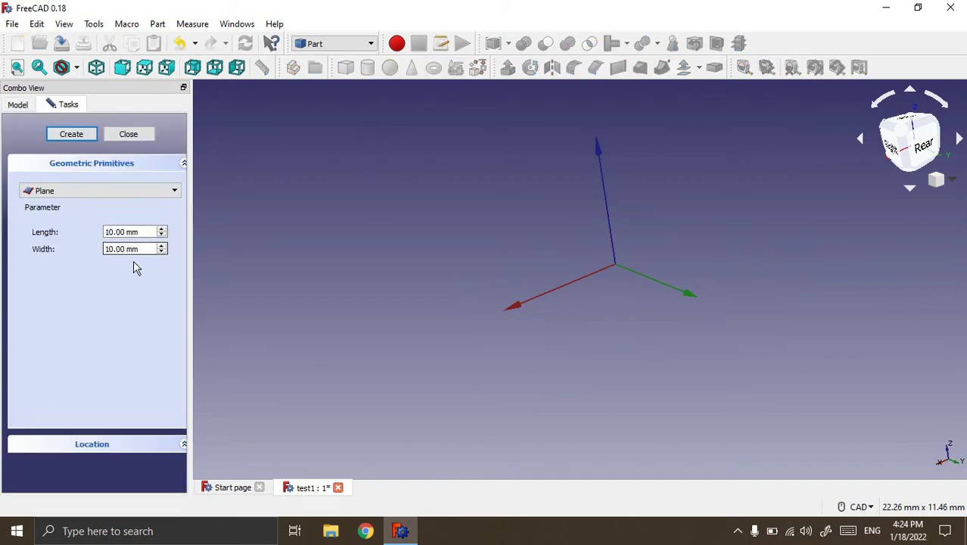
# Create a Line primitive from the origin to End point X=100, Y=0, Z=0
pyautogui.moveTo(498, 303)
pyautogui.mouseDown(button='middle')
pyautogui.moveTo(640, 310)
pyautogui.moveTo(622, 325)
pyautogui.mouseUp(button='middle')
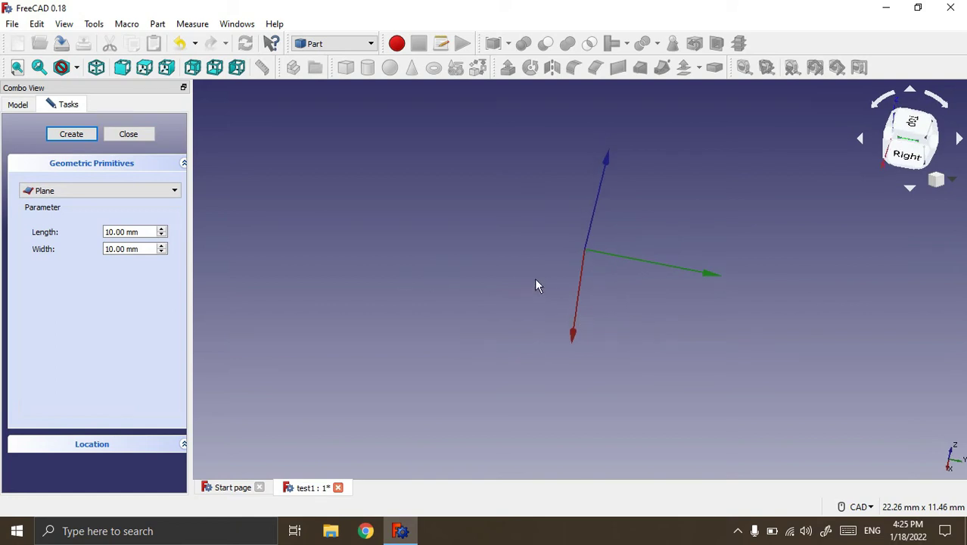
pyautogui.click(157, 190)
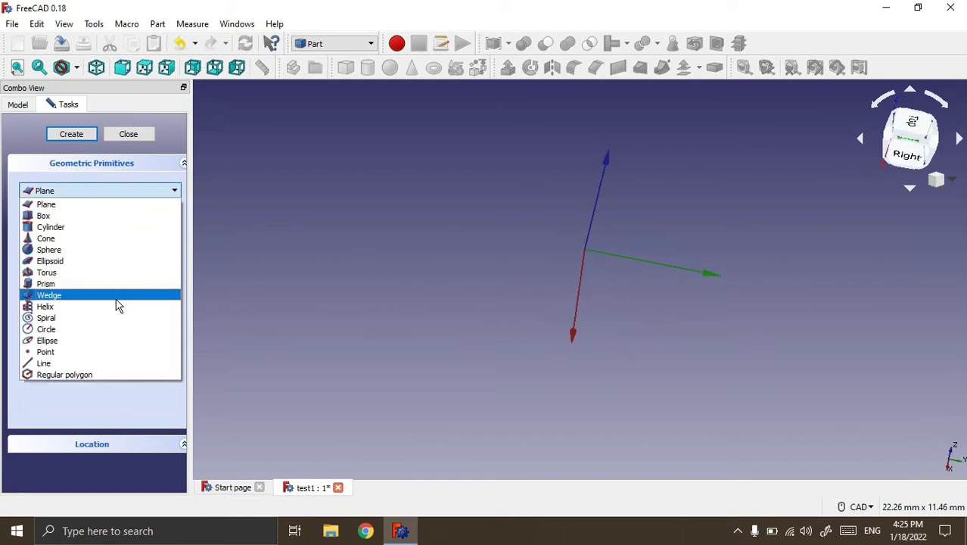
pyautogui.click(62, 365)
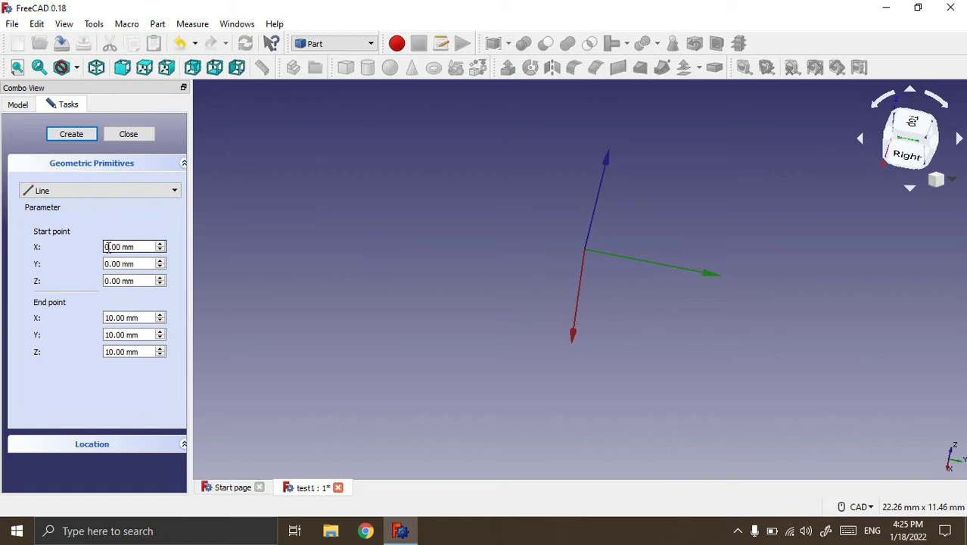
pyautogui.moveTo(483, 378); pyautogui.dragTo(562, 369, button='middle')
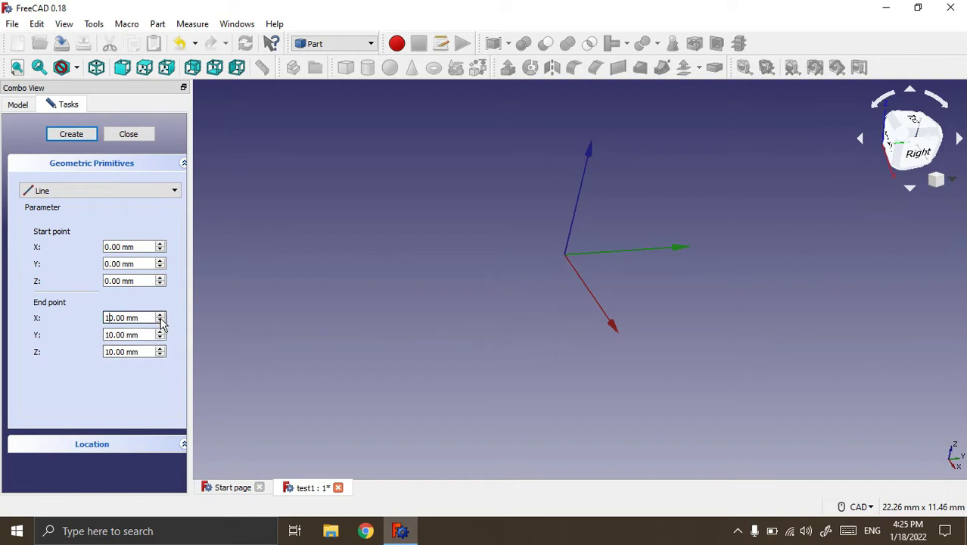
pyautogui.write('100')
pyautogui.click(107, 334)
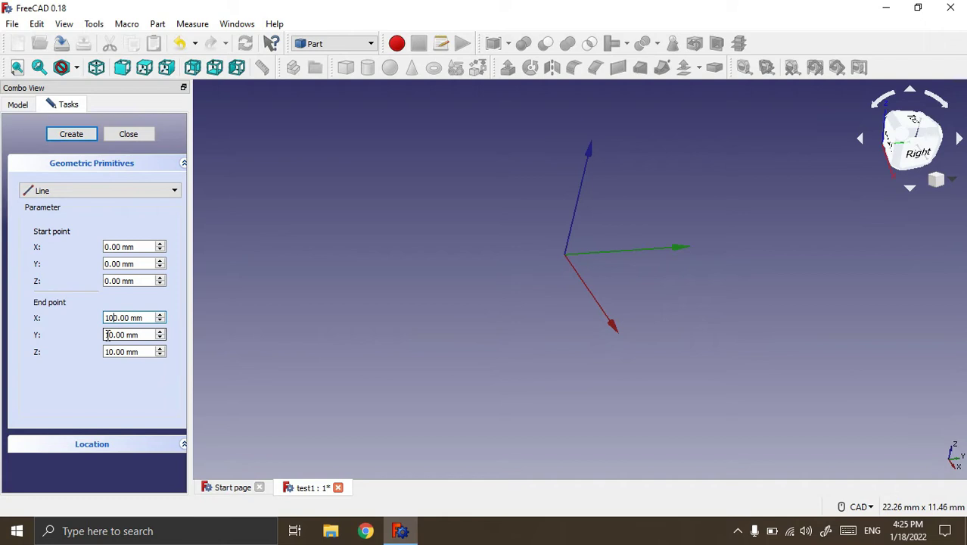
pyautogui.press('Delete')
pyautogui.press('Delete')
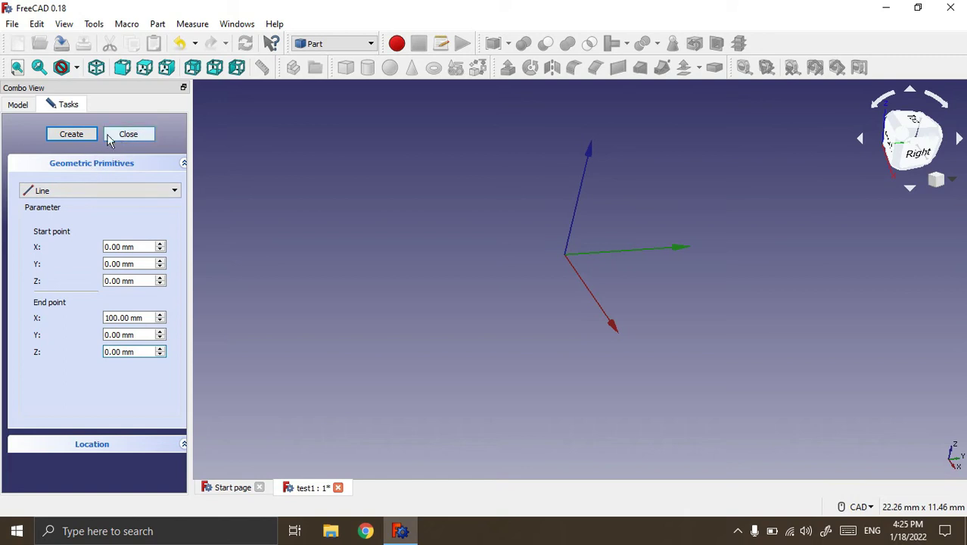
pyautogui.click(71, 134)
pyautogui.moveTo(627, 282); pyautogui.dragTo(569, 312, button='middle')
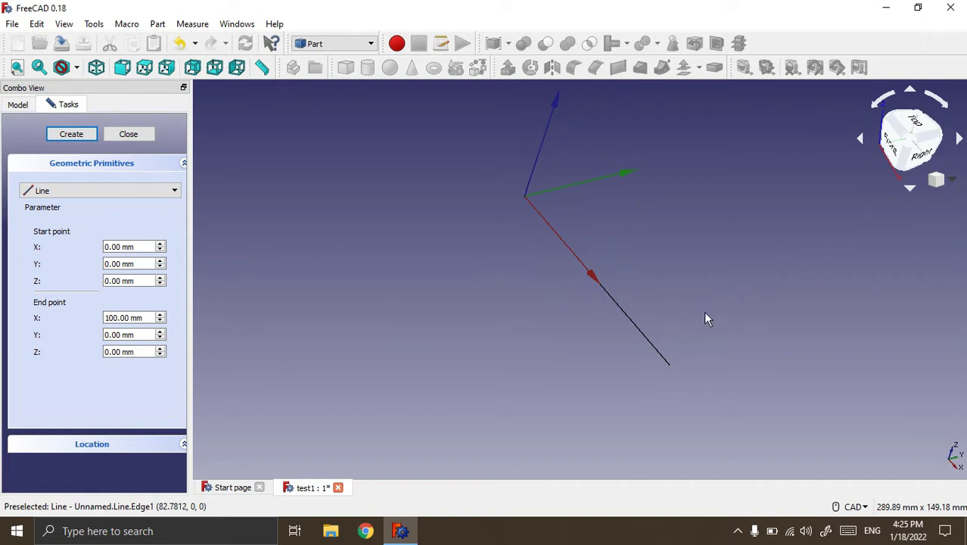
pyautogui.moveTo(727, 328); pyautogui.dragTo(702, 337, button='middle')
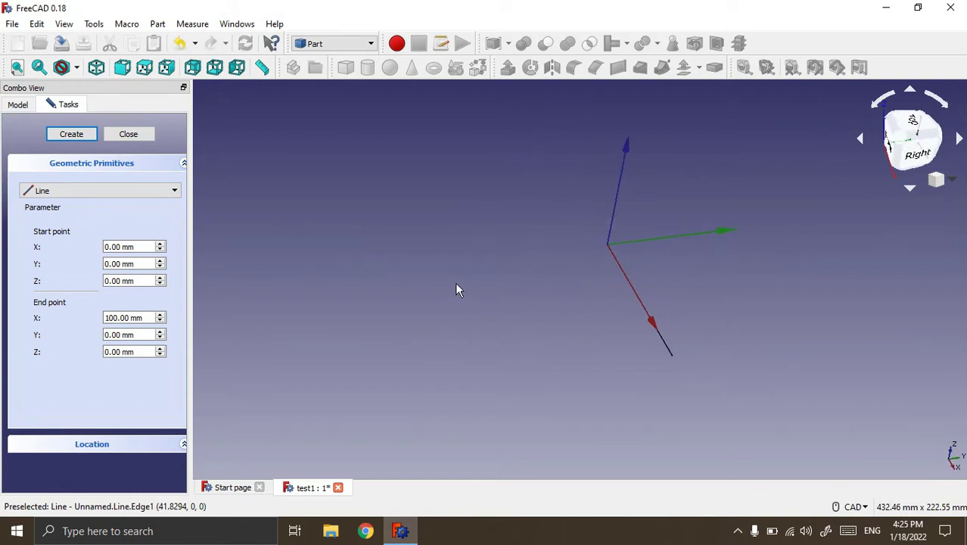
# Create a second 100 mm line parallel to the first at Y = 20 mm
pyautogui.click(109, 263)
pyautogui.press('BackSpace')
pyautogui.write('20')
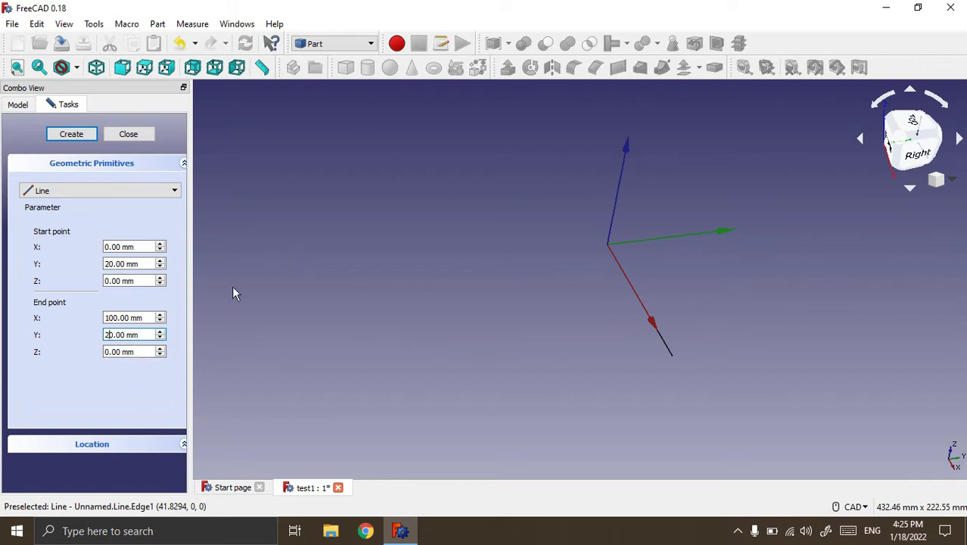
pyautogui.click(71, 134)
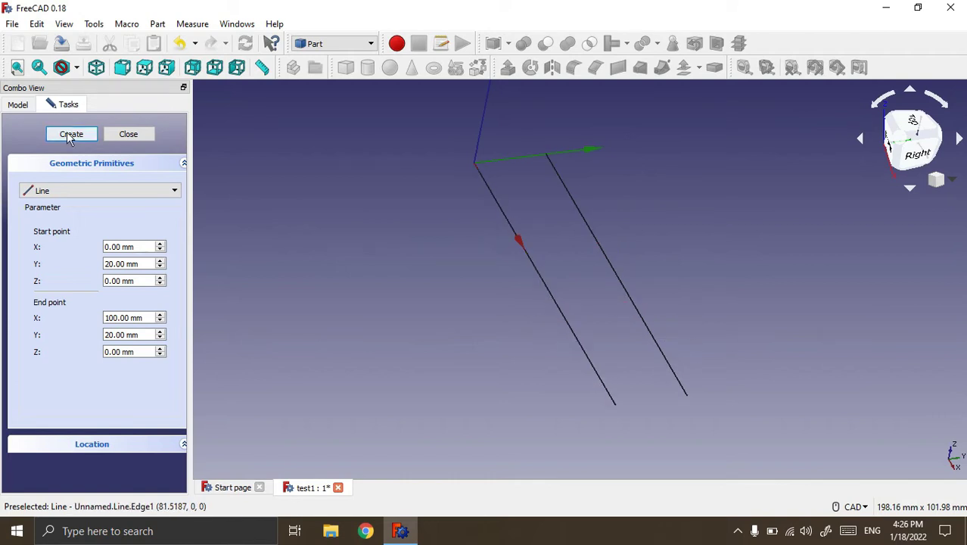
pyautogui.click(128, 134)
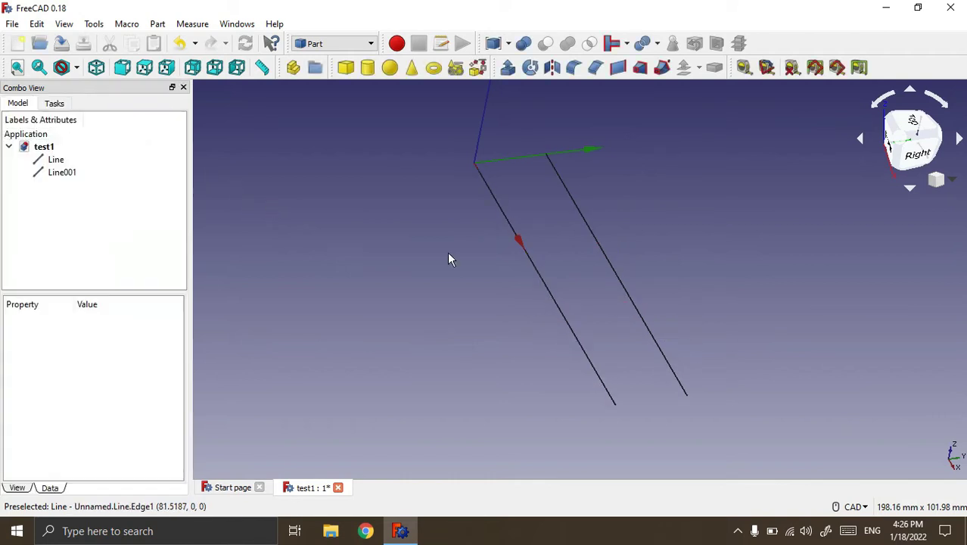
# Select Line and Line001 together, delete both, and return to the isometric view
pyautogui.click(56, 159)
pyautogui.click(64, 173)
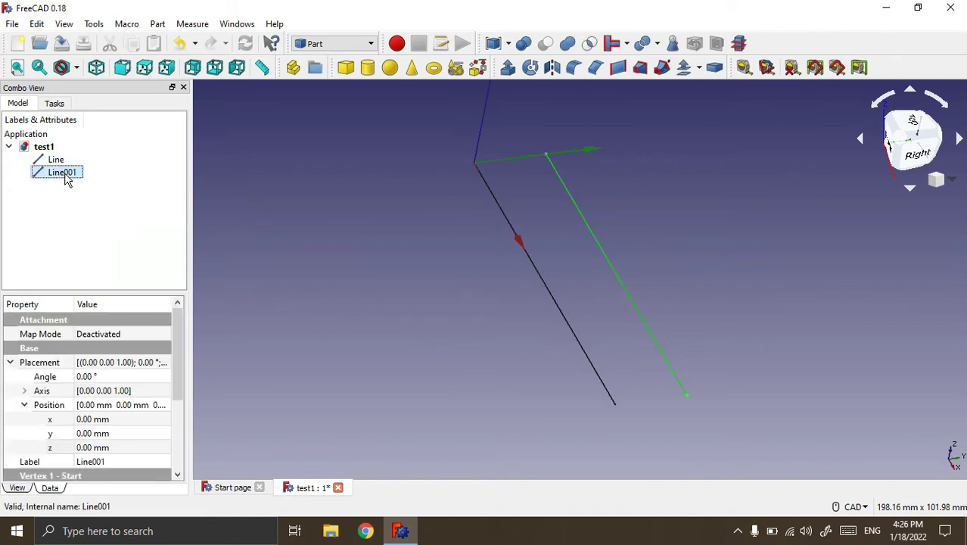
pyautogui.moveTo(552, 363); pyautogui.dragTo(493, 300, button='middle')
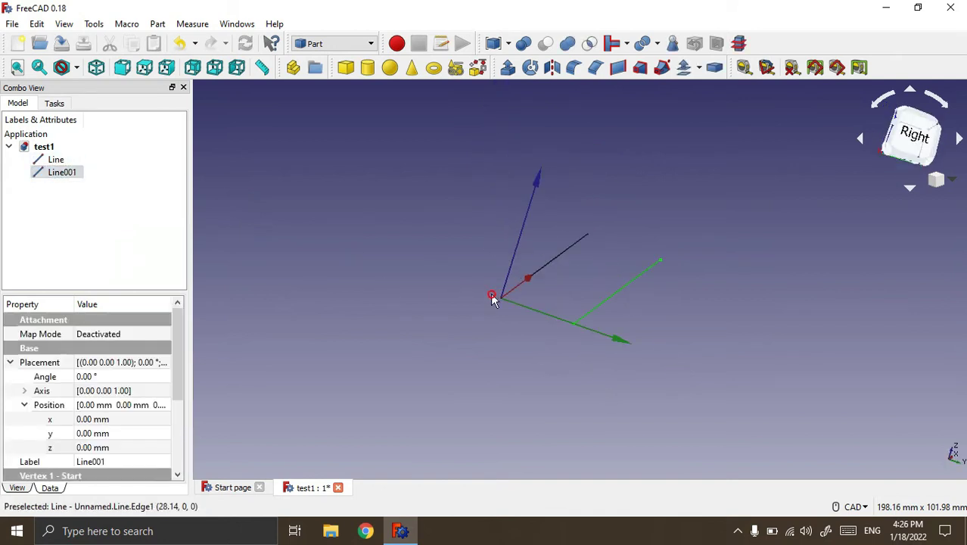
pyautogui.moveTo(746, 261); pyautogui.dragTo(701, 278, button='middle')
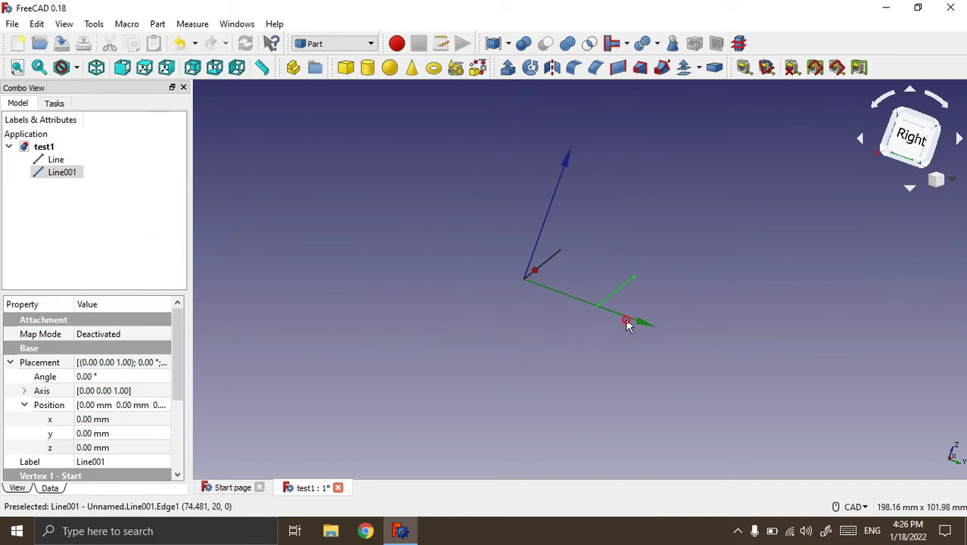
pyautogui.moveTo(643, 198); pyautogui.dragTo(648, 205, button='middle')
pyautogui.click(646, 227)
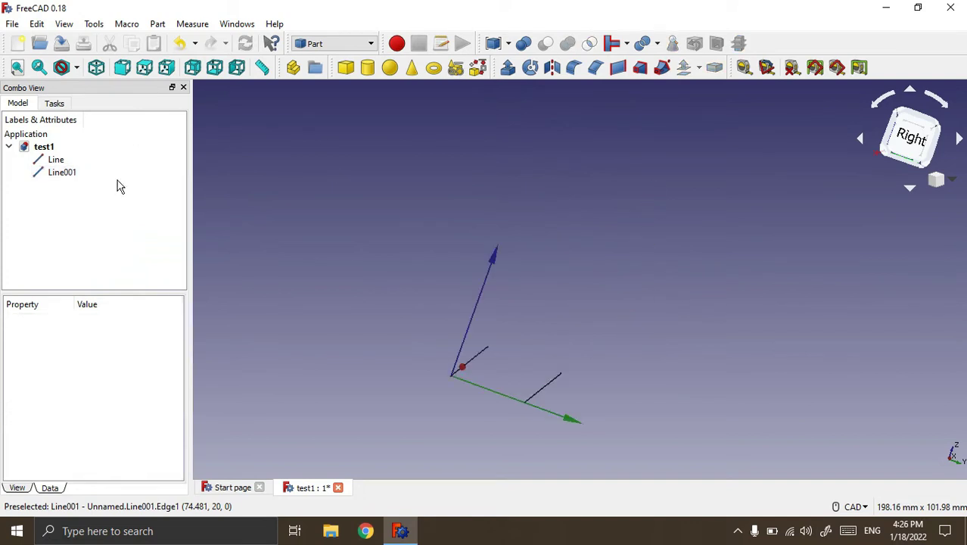
pyautogui.click(56, 180)
pyautogui.keyDown('ctrl'); pyautogui.click(60, 160); pyautogui.keyUp('ctrl')
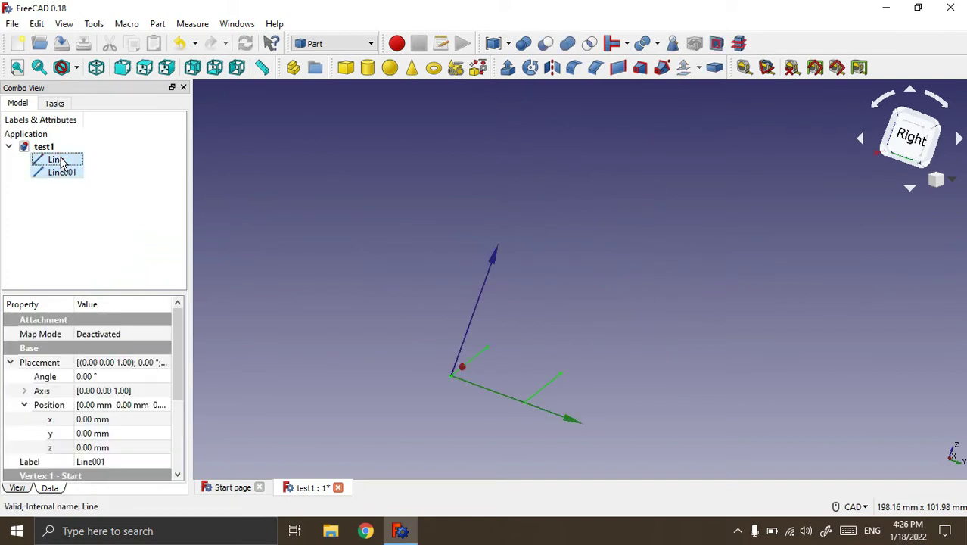
pyautogui.press('Delete')
pyautogui.press('0')
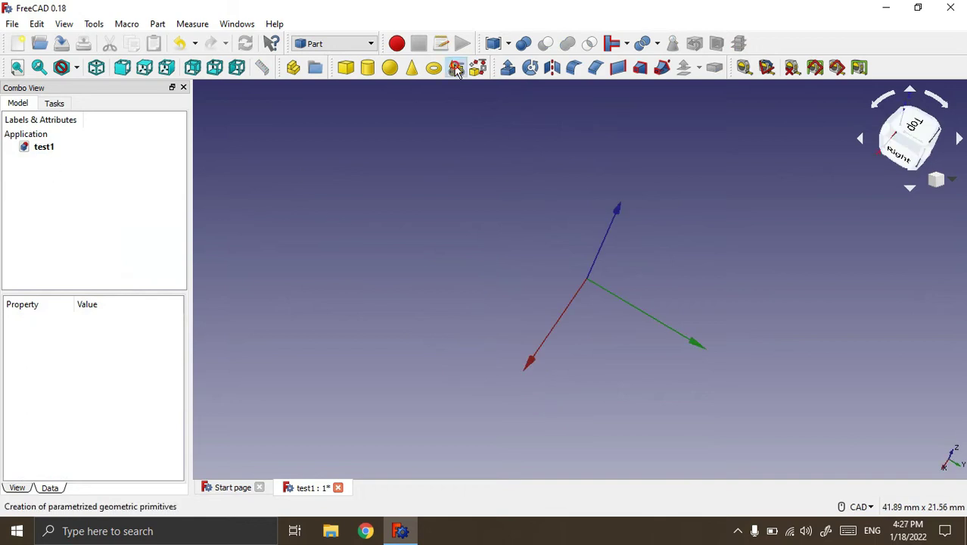
pyautogui.click(455, 68)
# Create a Spiral primitive with 3 mm growth, 2 rotations and 10 mm radius
pyautogui.click(123, 197)
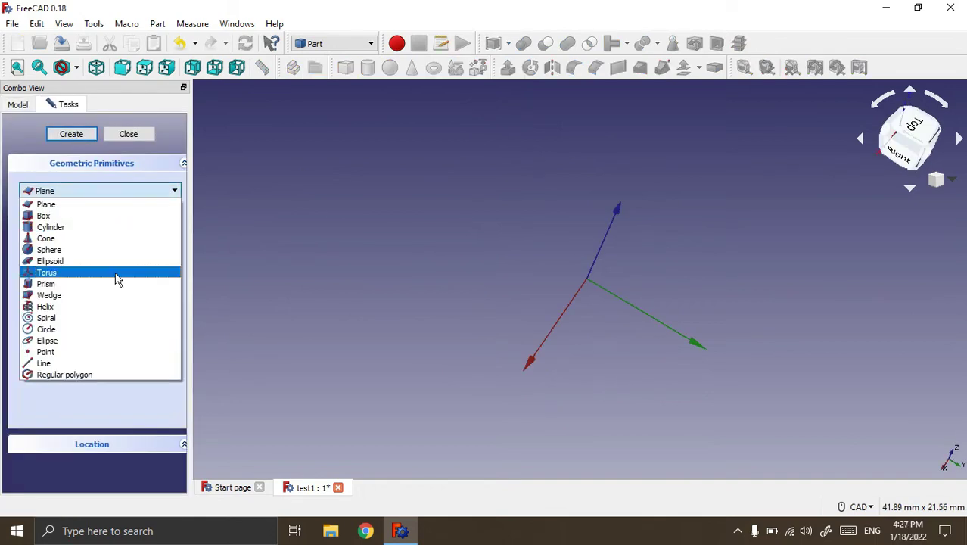
pyautogui.click(52, 321)
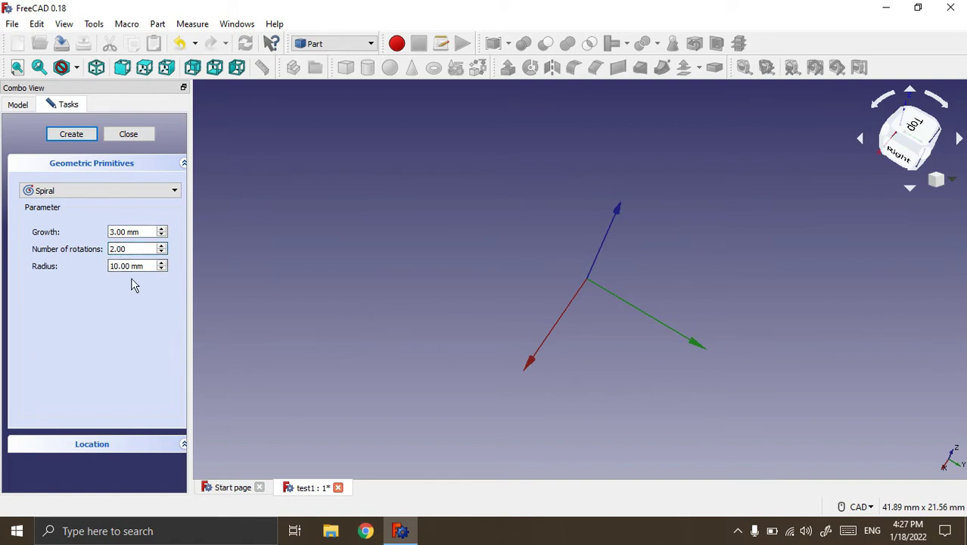
pyautogui.click(71, 134)
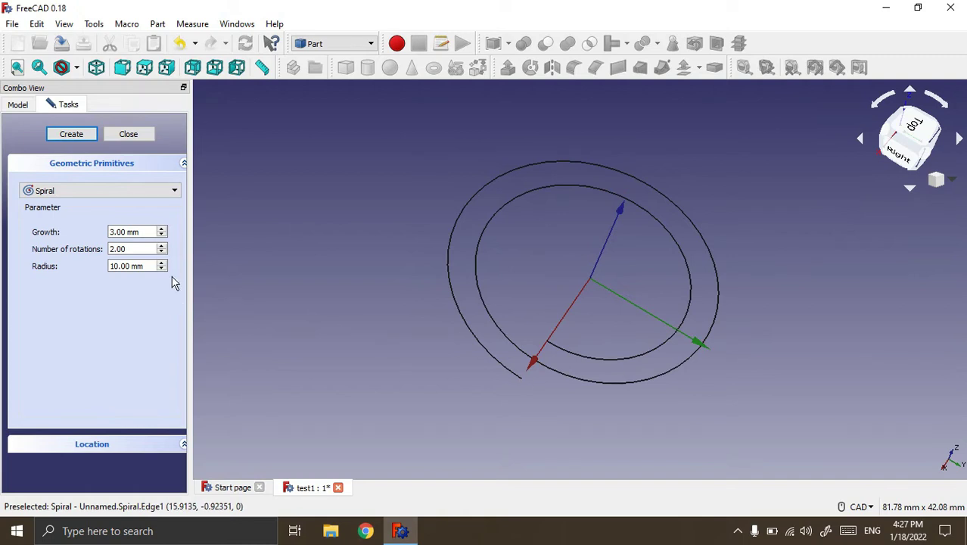
pyautogui.click(121, 191)
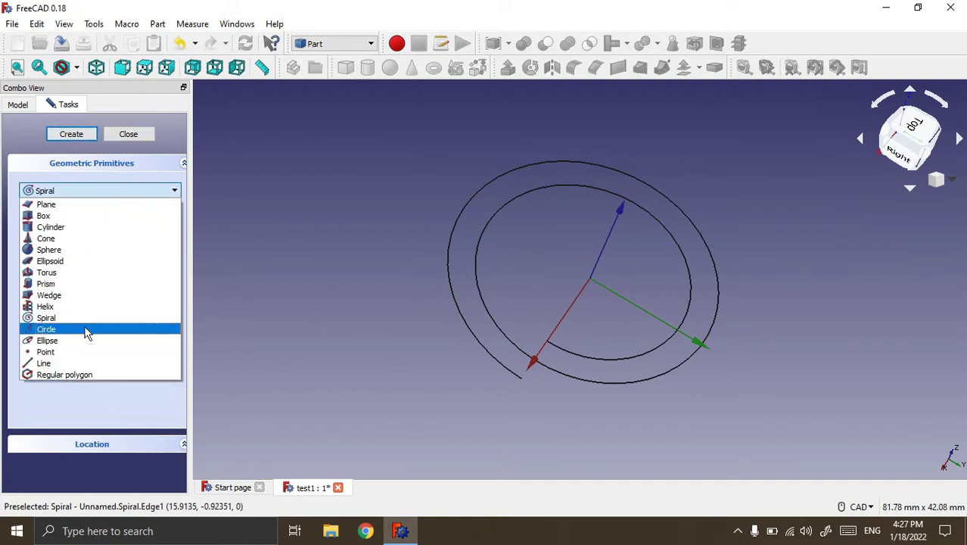
# Create a Helix with 2 mm pitch, 20 mm height and 10 mm radius
pyautogui.click(47, 306)
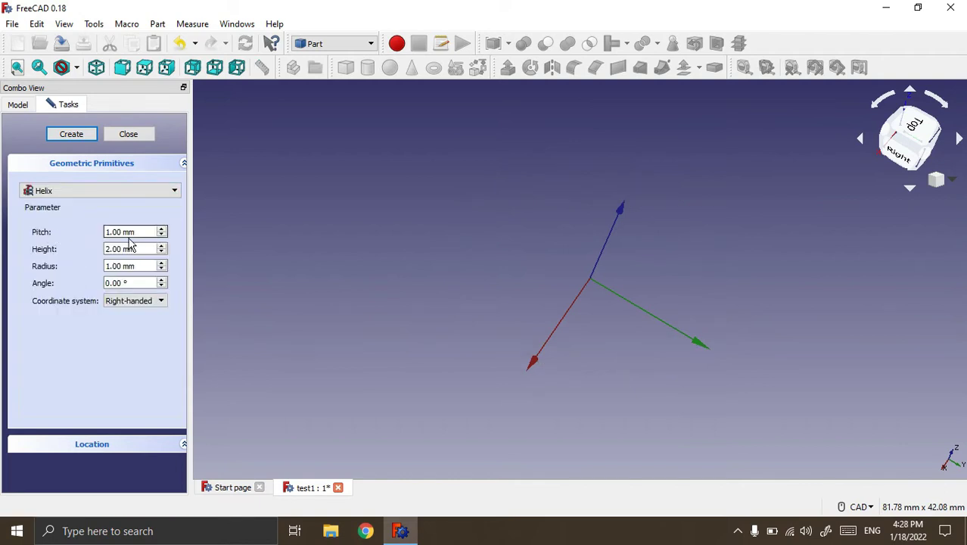
pyautogui.click(140, 249)
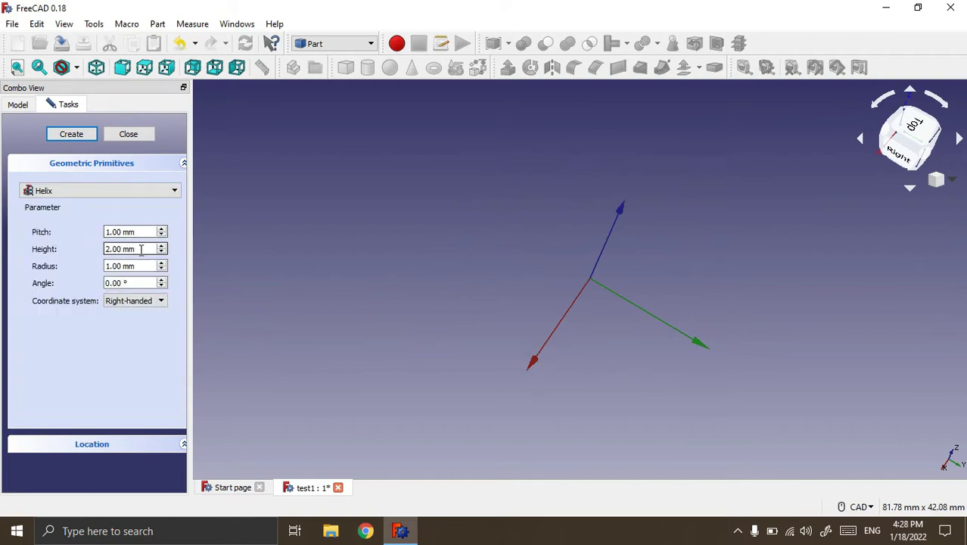
pyautogui.click(115, 264)
pyautogui.click(109, 282)
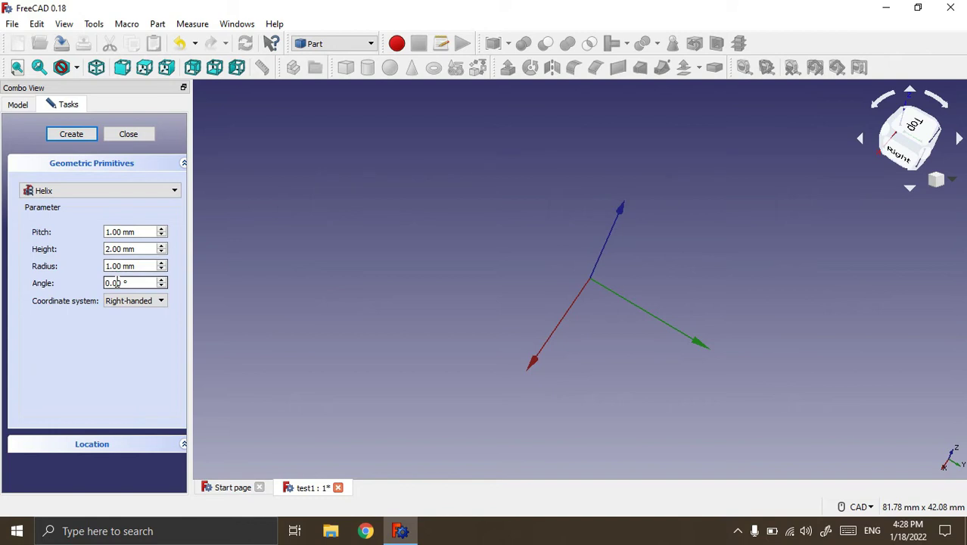
pyautogui.click(112, 250)
pyautogui.click(151, 284)
pyautogui.click(115, 249)
pyautogui.click(110, 267)
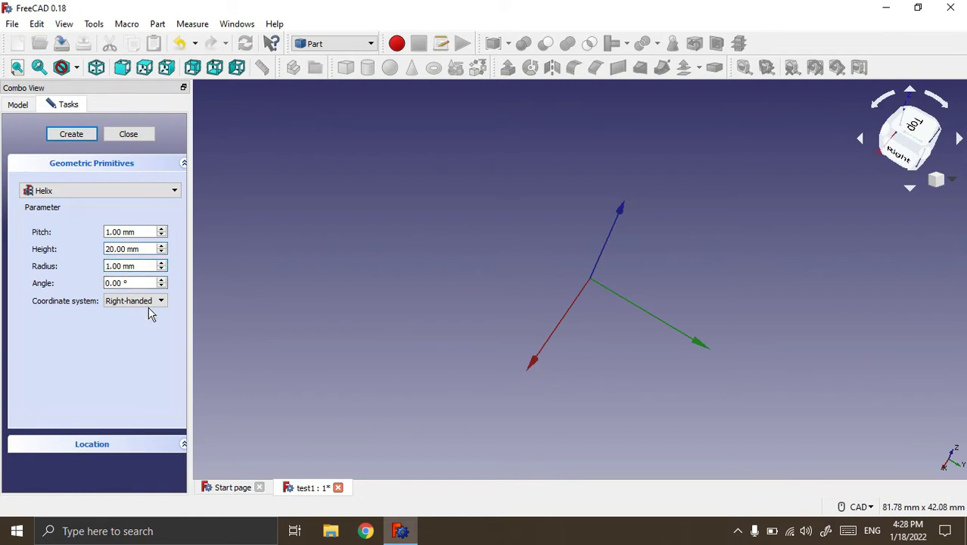
pyautogui.click(108, 231)
pyautogui.write('2')
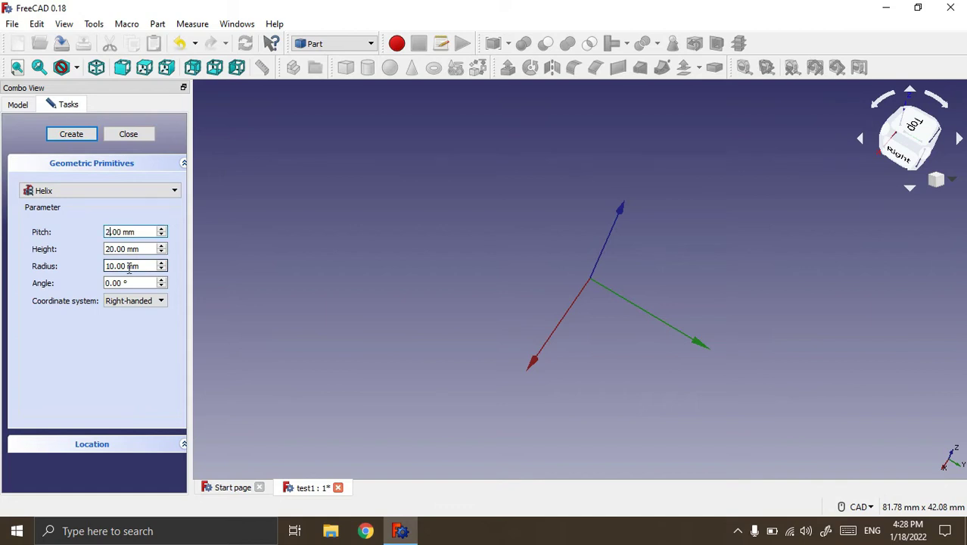
pyautogui.click(109, 232)
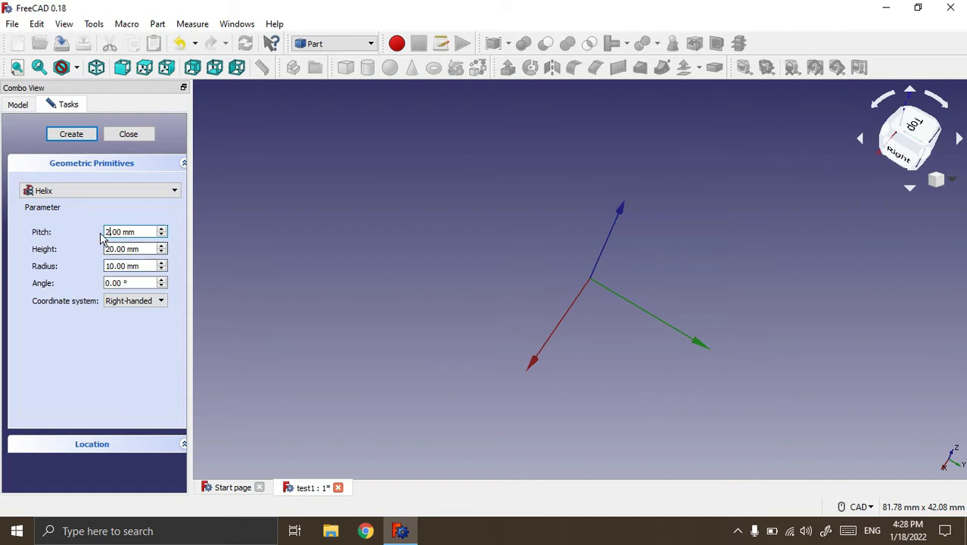
pyautogui.click(69, 137)
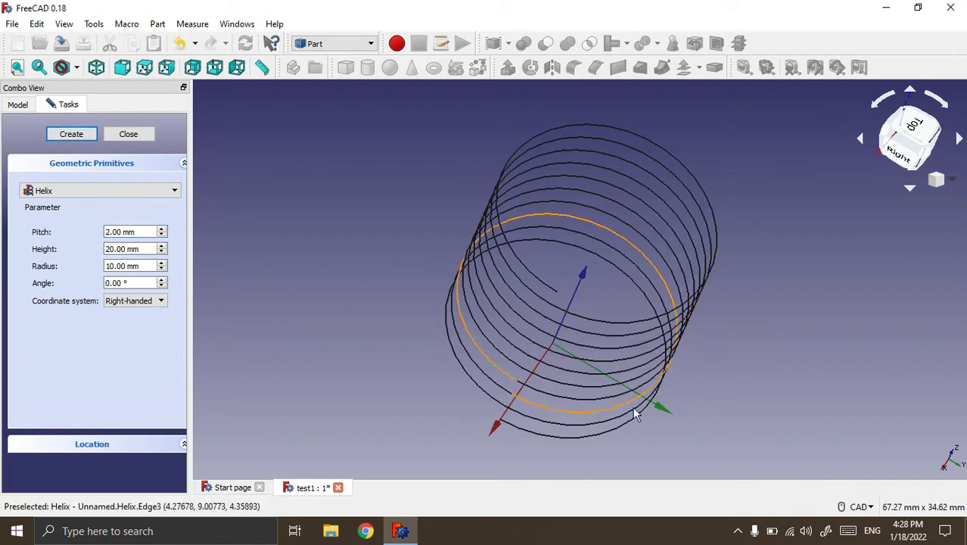
# Inspect the helix from an oblique angle and from the top, then close the panel
pyautogui.moveTo(649, 438); pyautogui.dragTo(609, 359, button='middle')
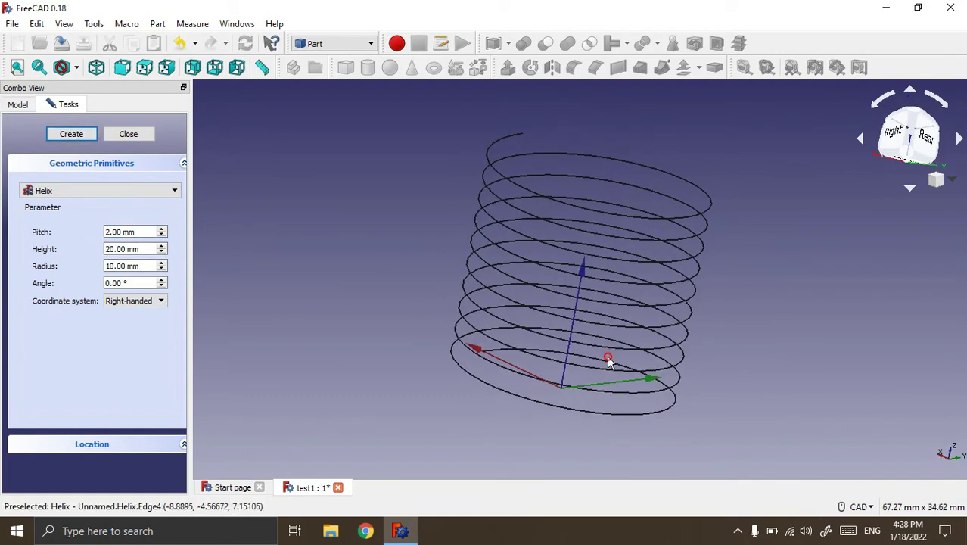
pyautogui.scroll(5, 575, 135)
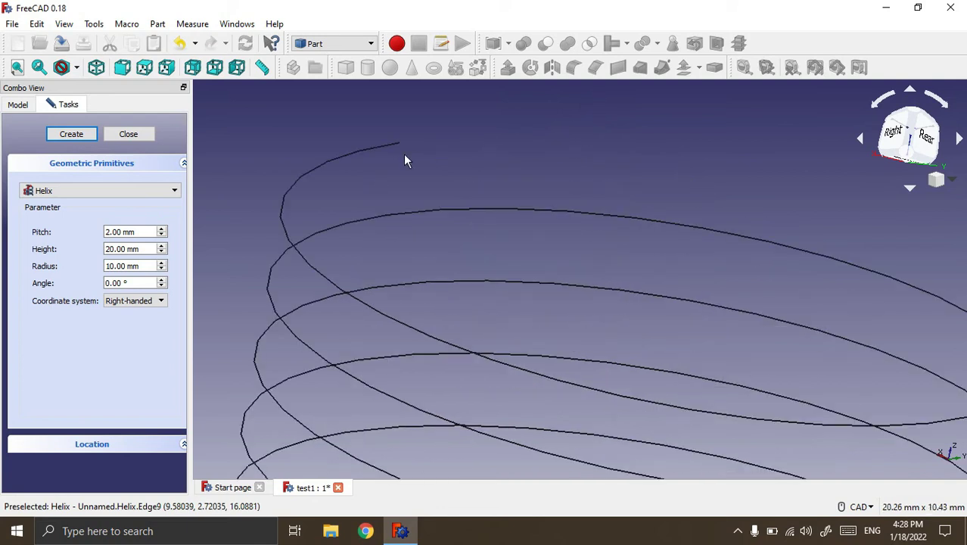
pyautogui.moveTo(468, 127); pyautogui.dragTo(464, 149, button='middle')
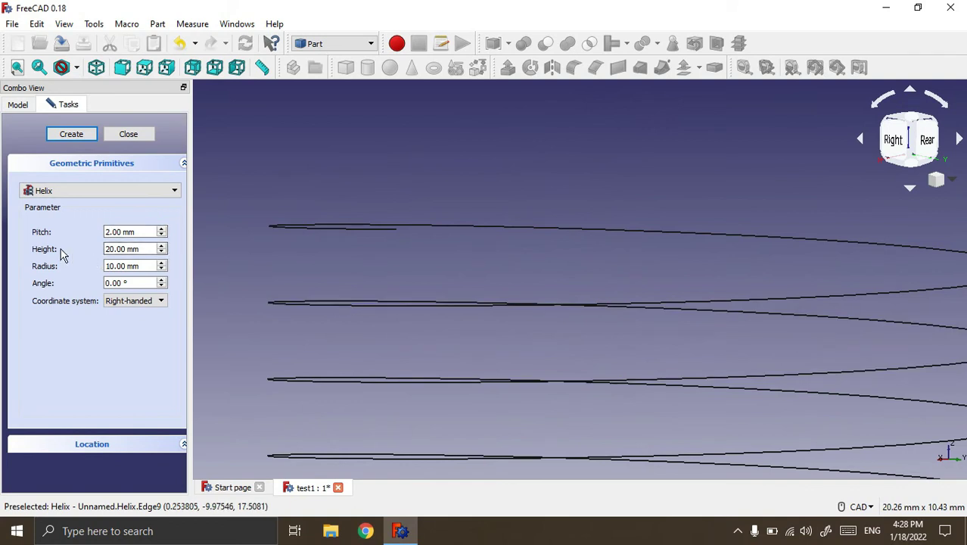
pyautogui.scroll(-4, 385, 168)
pyautogui.scroll(-2, 409, 162)
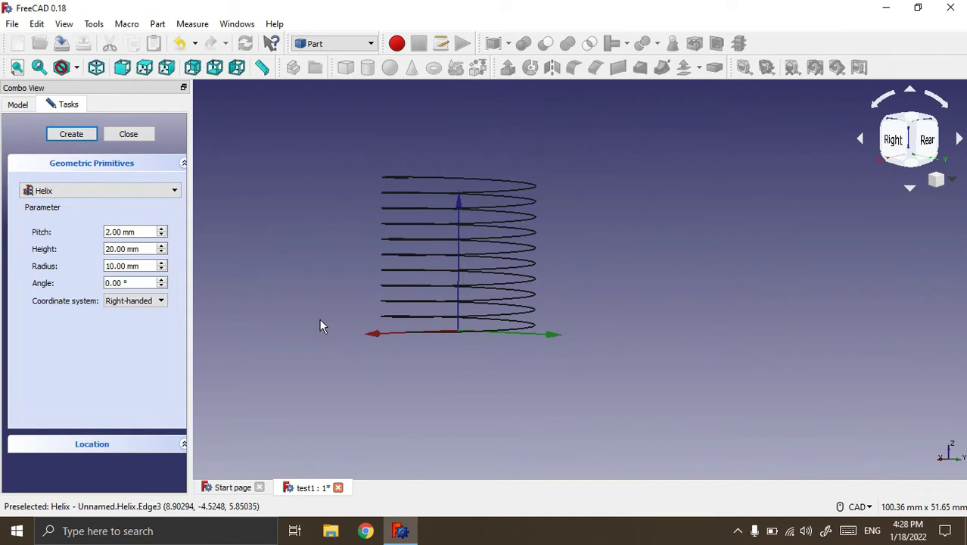
pyautogui.press('2')
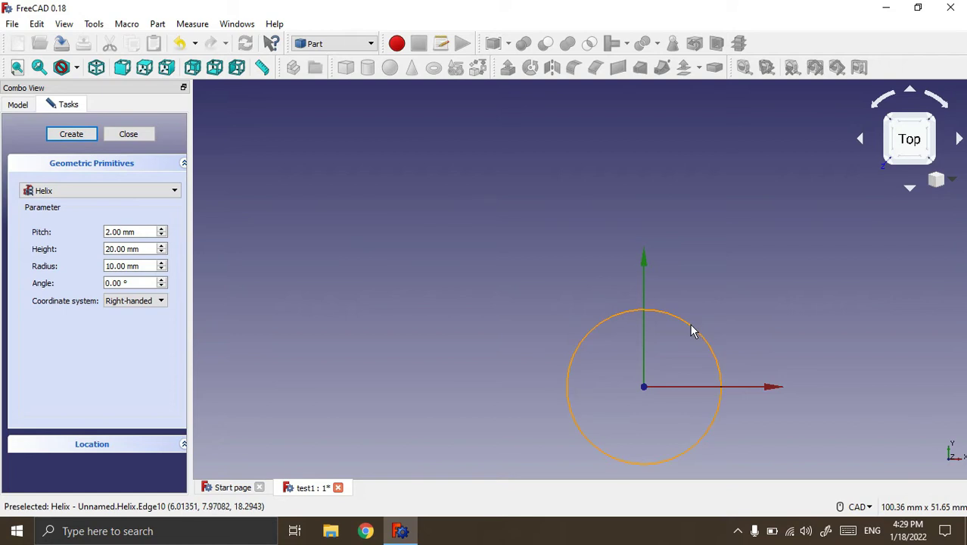
pyautogui.click(127, 134)
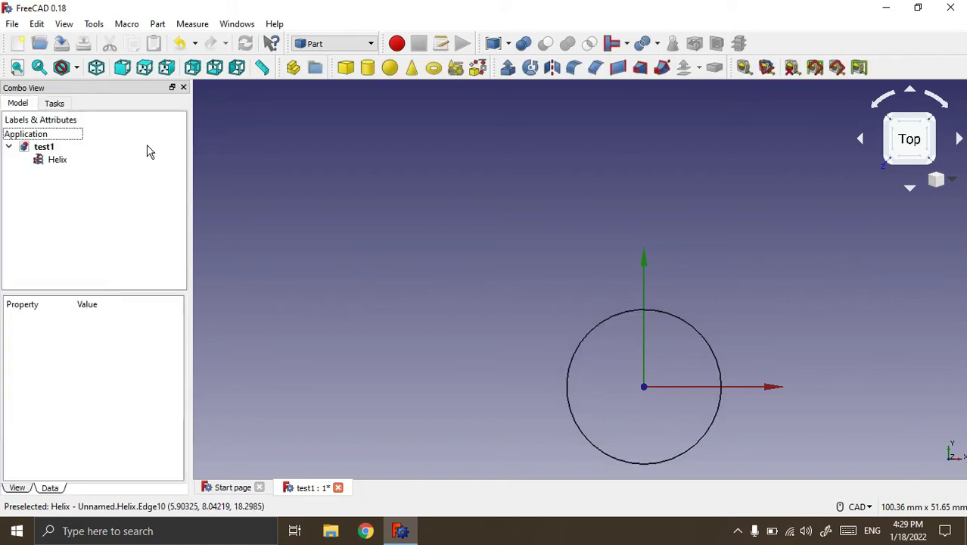
pyautogui.click(455, 67)
pyautogui.click(99, 190)
pyautogui.click(65, 307)
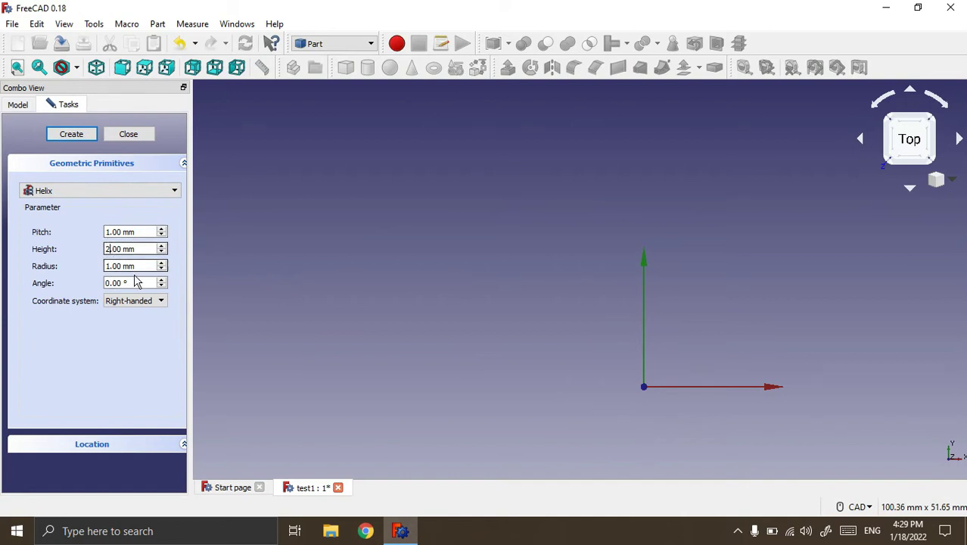
pyautogui.write('20')
# Create a cone-shaped helix: 1 mm pitch, 20 mm height, 10 mm radius, 20° angle
pyautogui.click(119, 260)
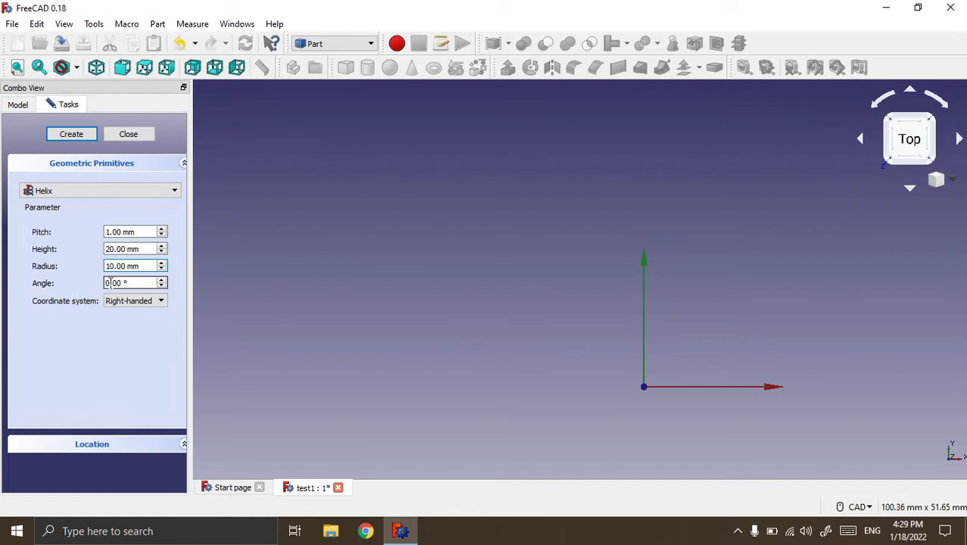
pyautogui.press('BackSpace')
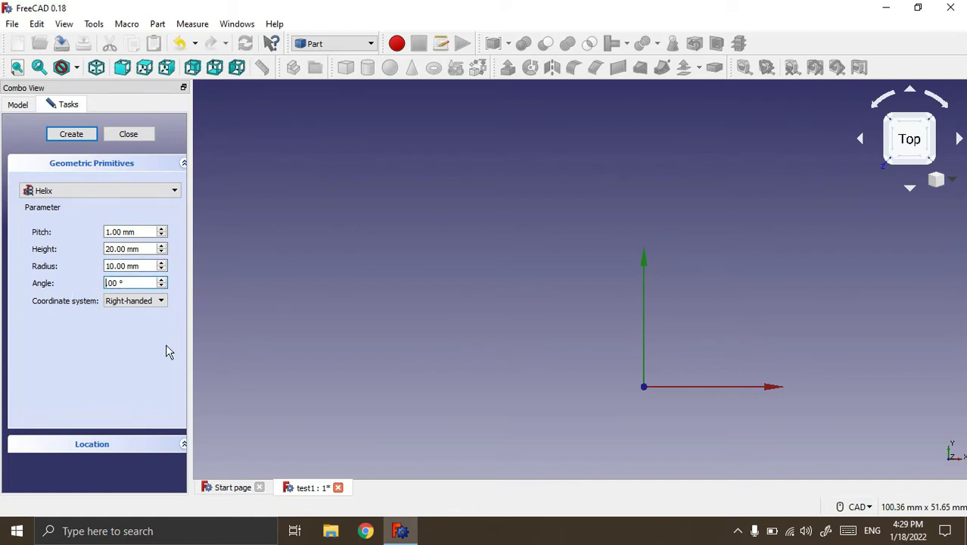
pyautogui.write('20.')
pyautogui.click(634, 346)
pyautogui.click(71, 133)
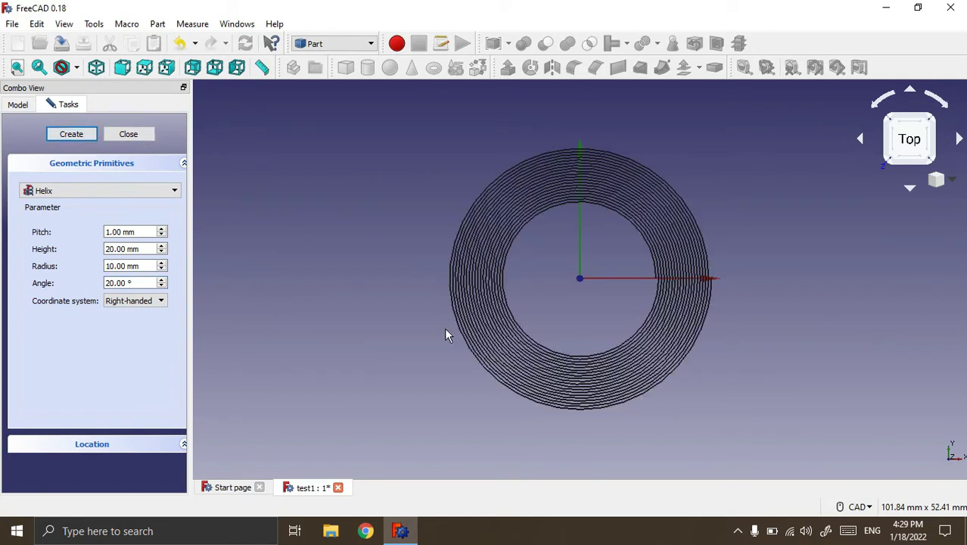
pyautogui.press('Down')
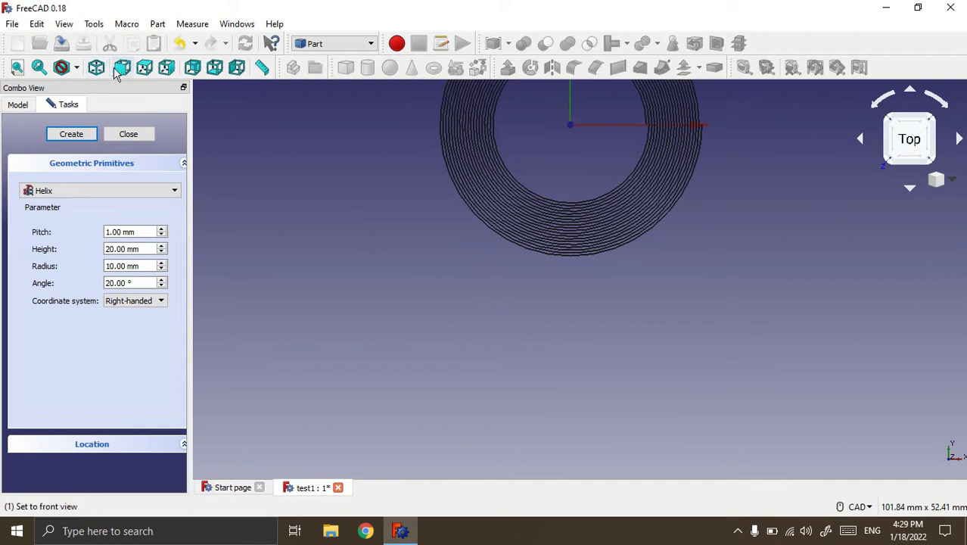
pyautogui.click(122, 67)
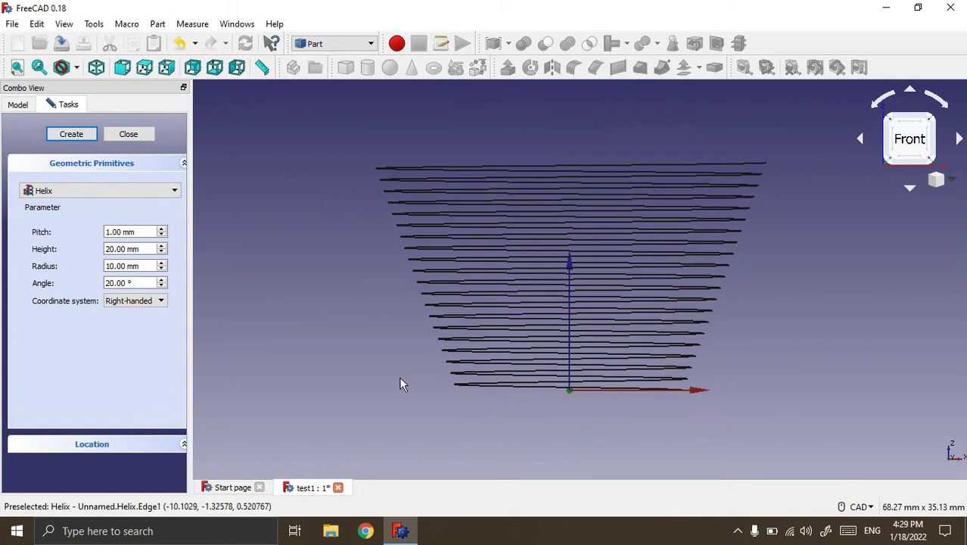
pyautogui.click(160, 303)
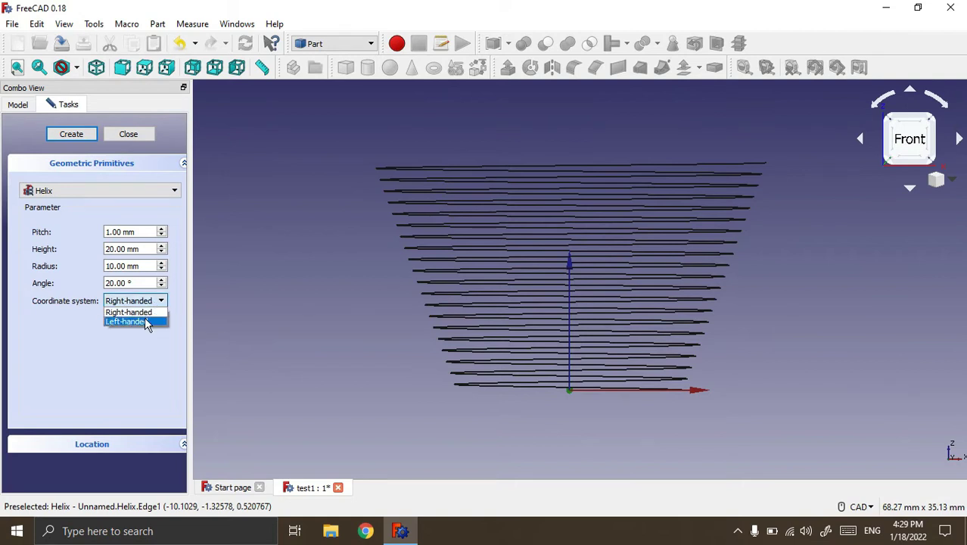
pyautogui.moveTo(722, 338)
pyautogui.mouseDown(button='middle')
pyautogui.moveTo(726, 349)
pyautogui.moveTo(695, 382)
pyautogui.moveTo(674, 309)
pyautogui.mouseUp(button='middle')
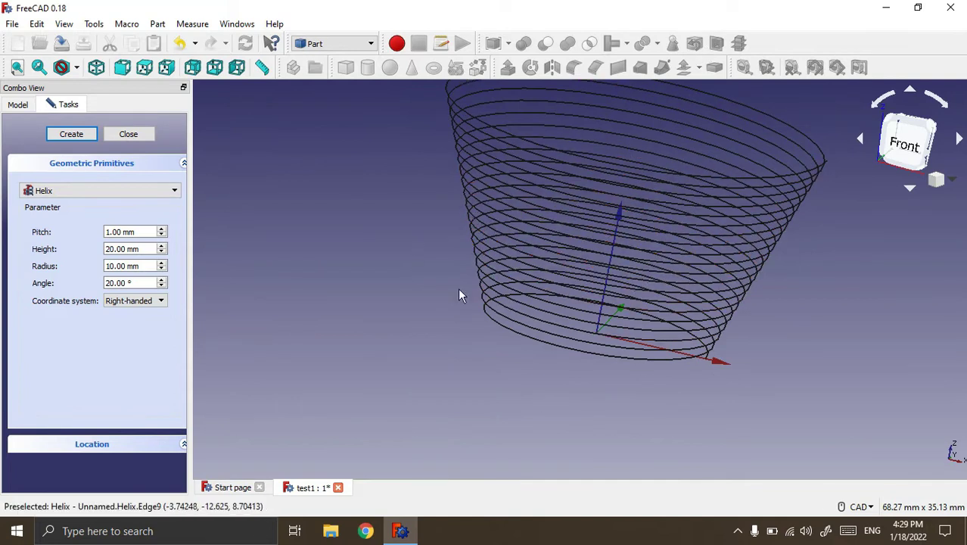
pyautogui.click(177, 190)
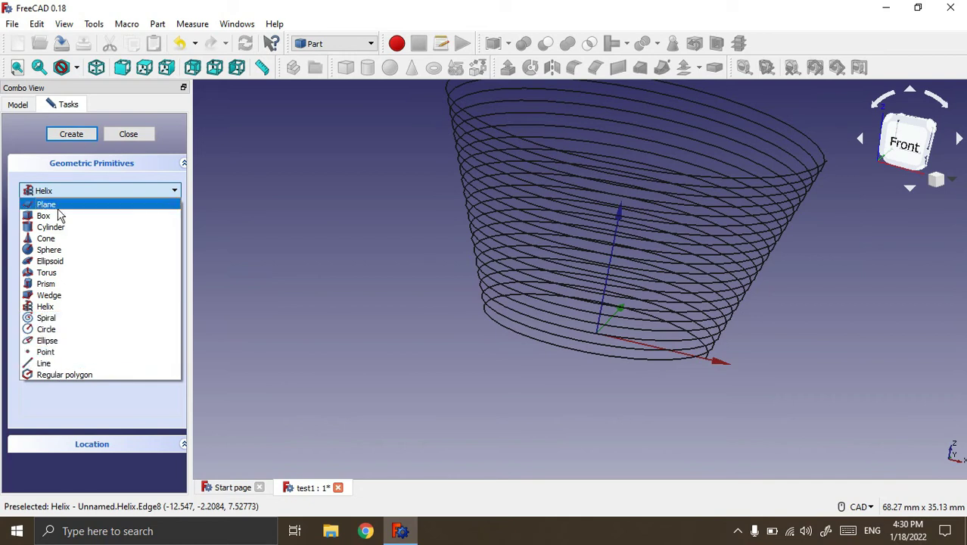
# Close the primitives panel and add a Sphere solid to test1
pyautogui.click(128, 133)
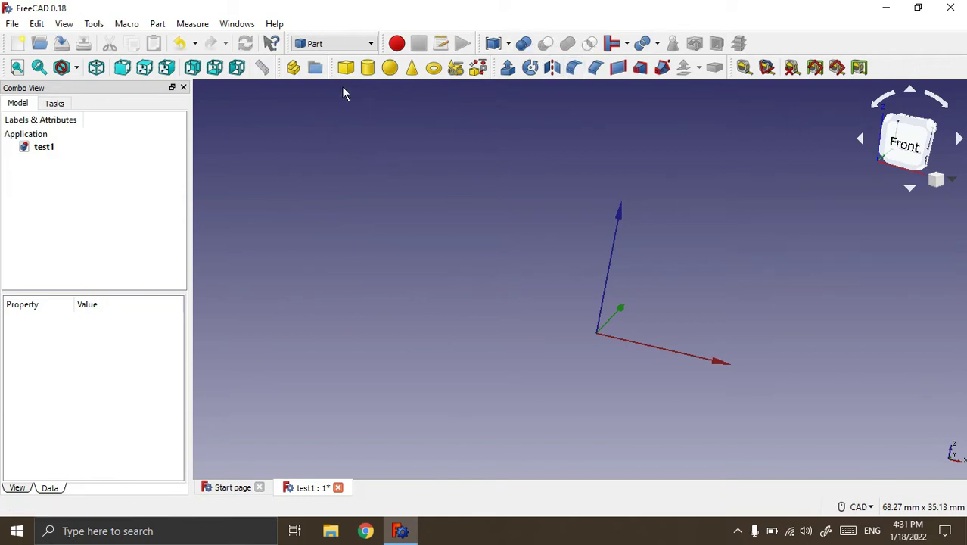
pyautogui.click(388, 69)
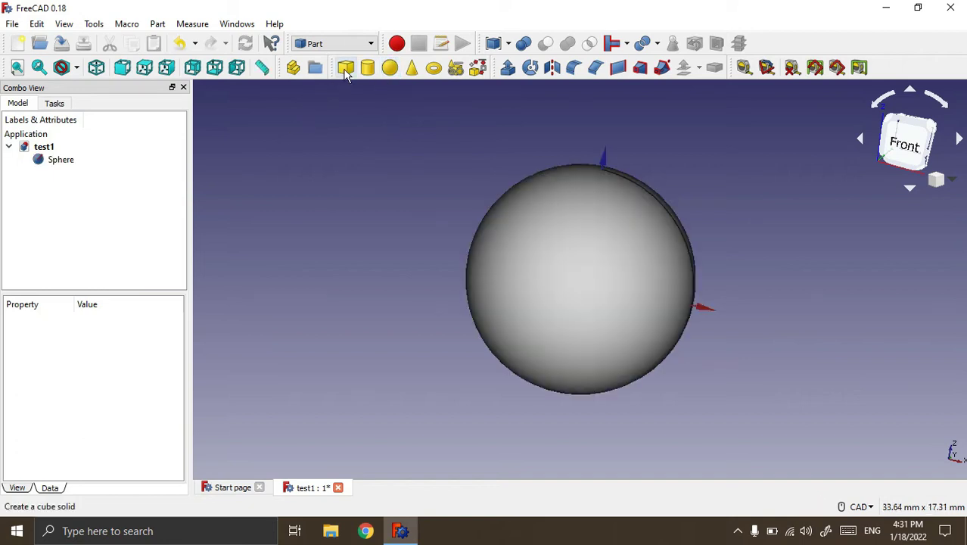
# Add a Cube alongside the Sphere
pyautogui.click(346, 68)
pyautogui.moveTo(759, 331)
pyautogui.mouseDown(button='middle')
pyautogui.moveTo(662, 342)
pyautogui.moveTo(668, 330)
pyautogui.mouseUp(button='middle')
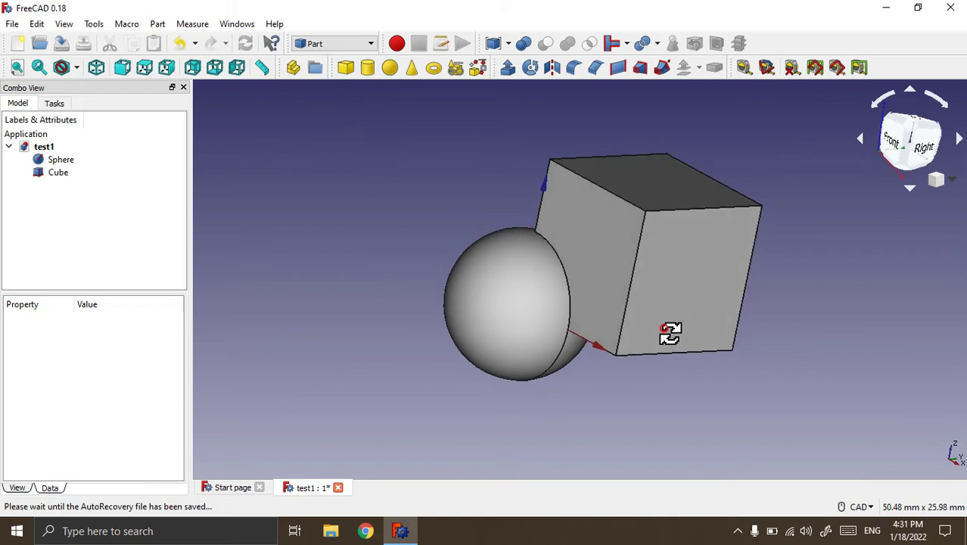
pyautogui.scroll(2, 589, 422)
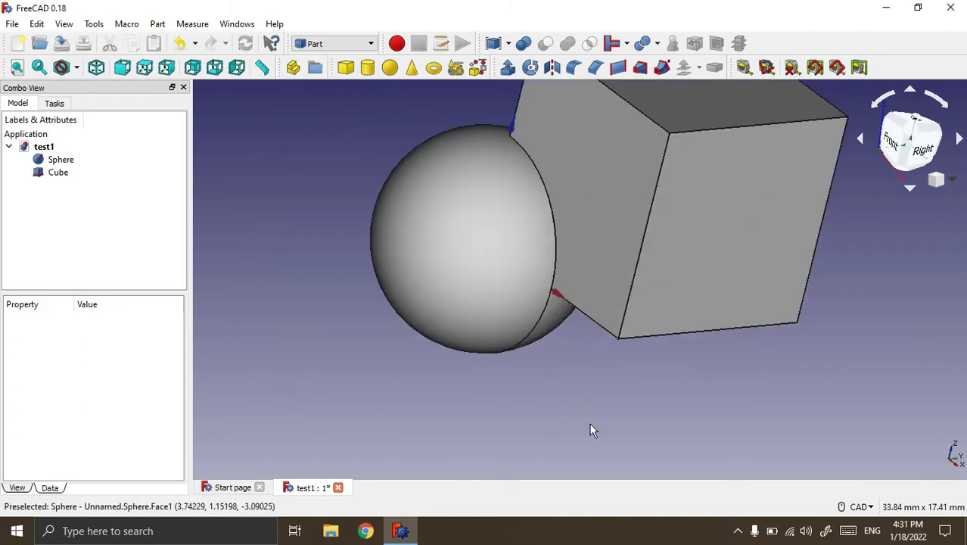
pyautogui.scroll(-2, 590, 408)
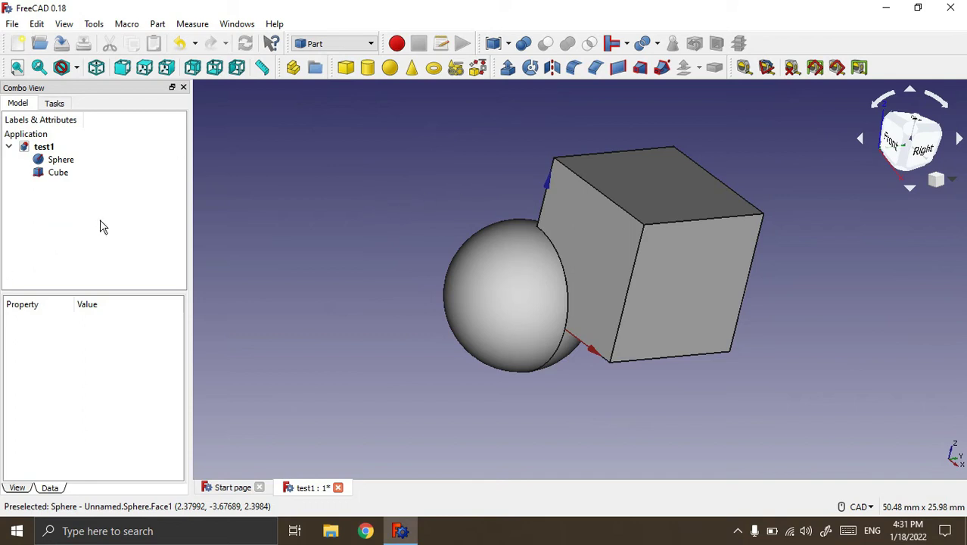
# Cut the Cube from the Sphere, leaving a notched sphere
pyautogui.click(72, 165)
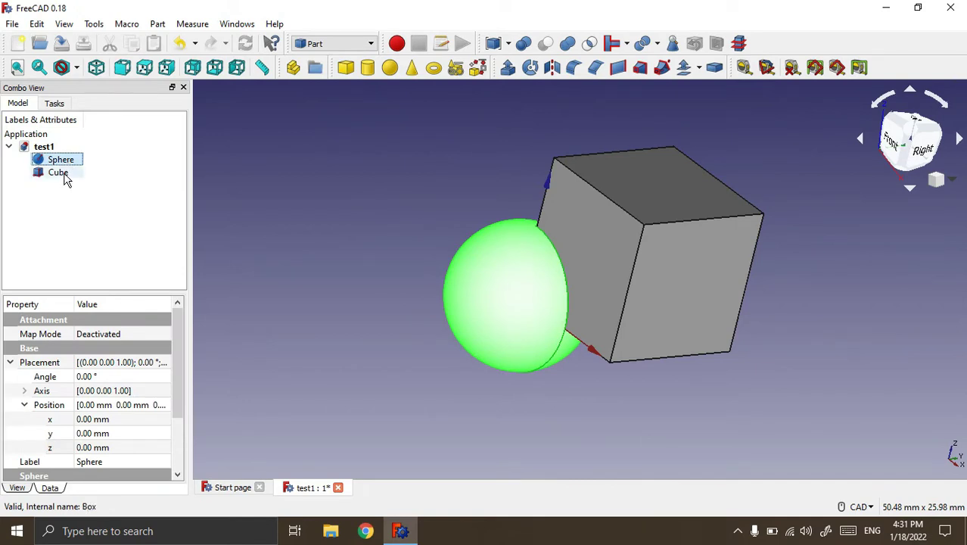
pyautogui.keyDown('ctrl'); pyautogui.click(65, 176); pyautogui.keyUp('ctrl')
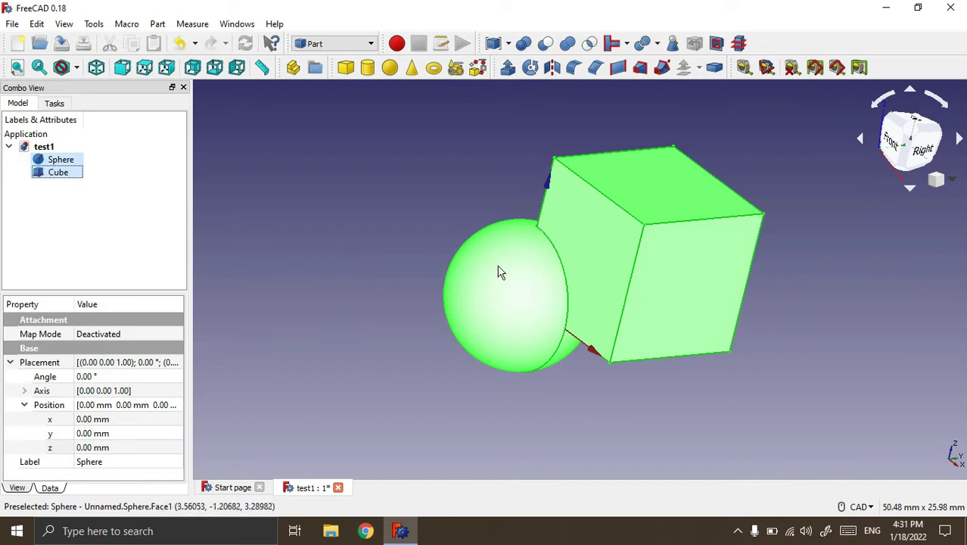
pyautogui.click(108, 195)
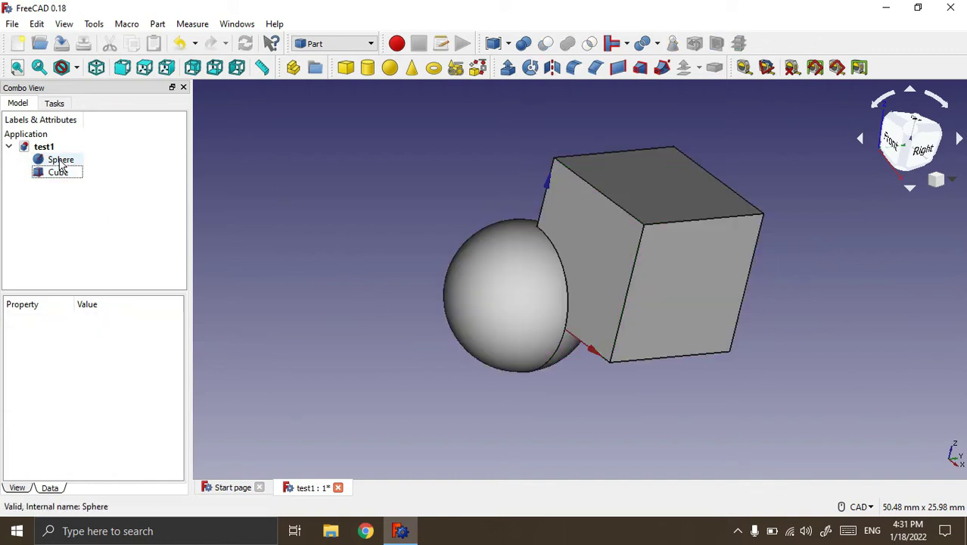
pyautogui.click(63, 162)
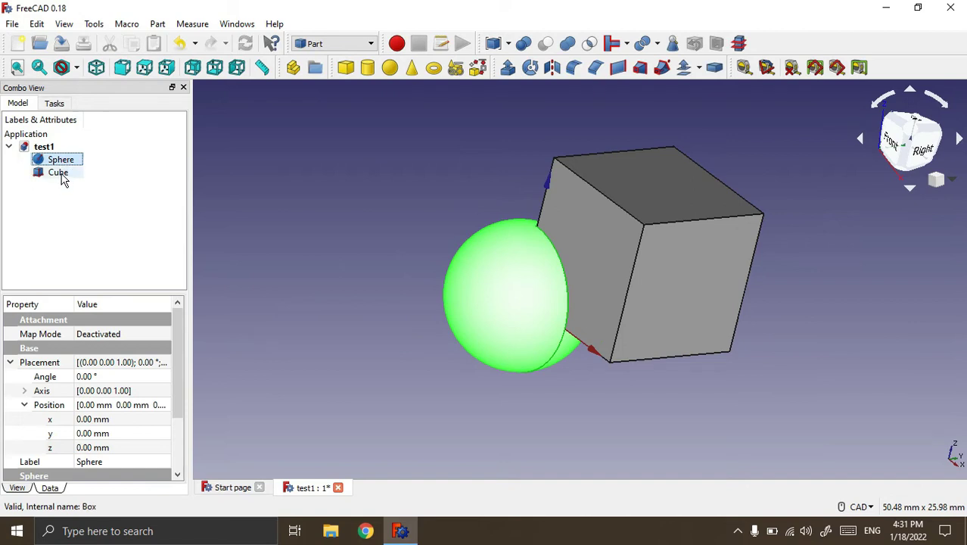
pyautogui.keyDown('ctrl'); pyautogui.click(63, 176); pyautogui.keyUp('ctrl')
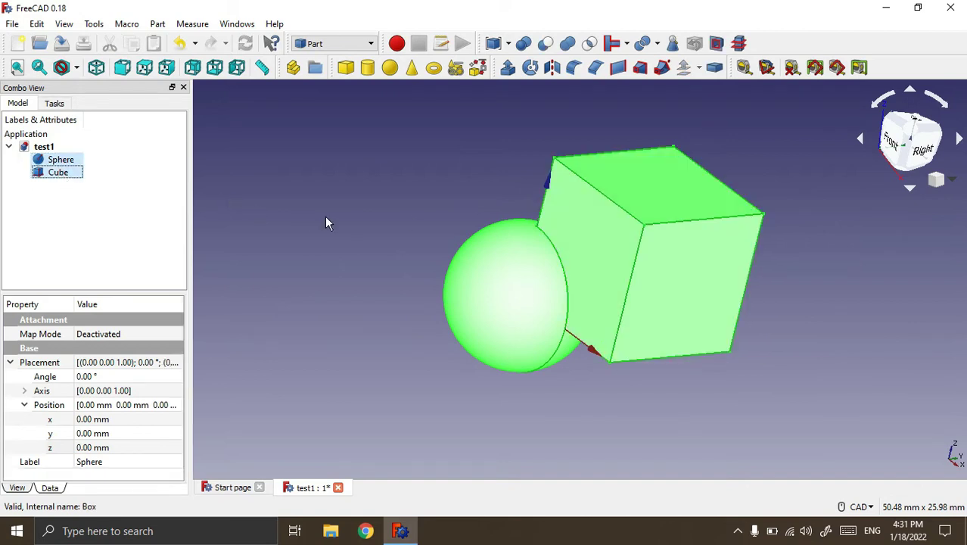
pyautogui.click(548, 47)
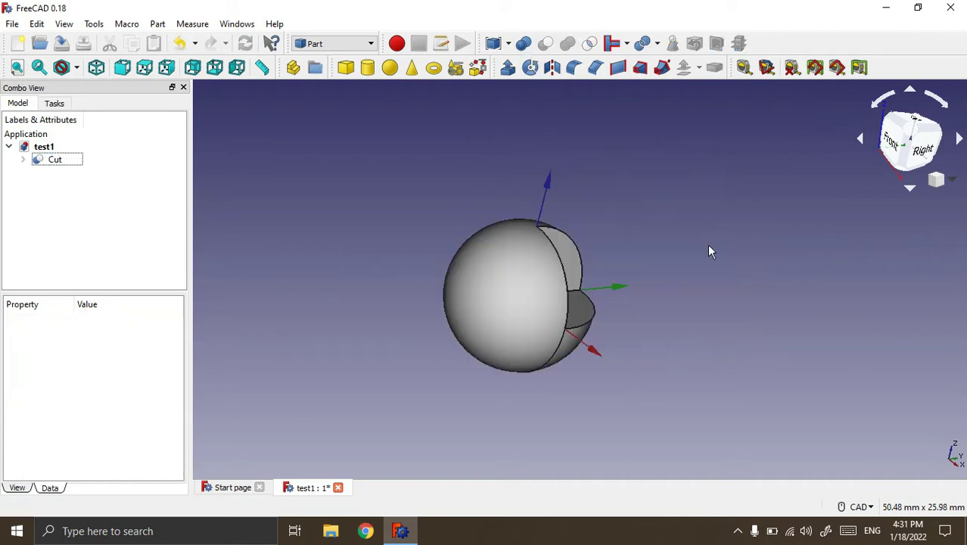
pyautogui.moveTo(731, 266); pyautogui.dragTo(644, 275, button='middle')
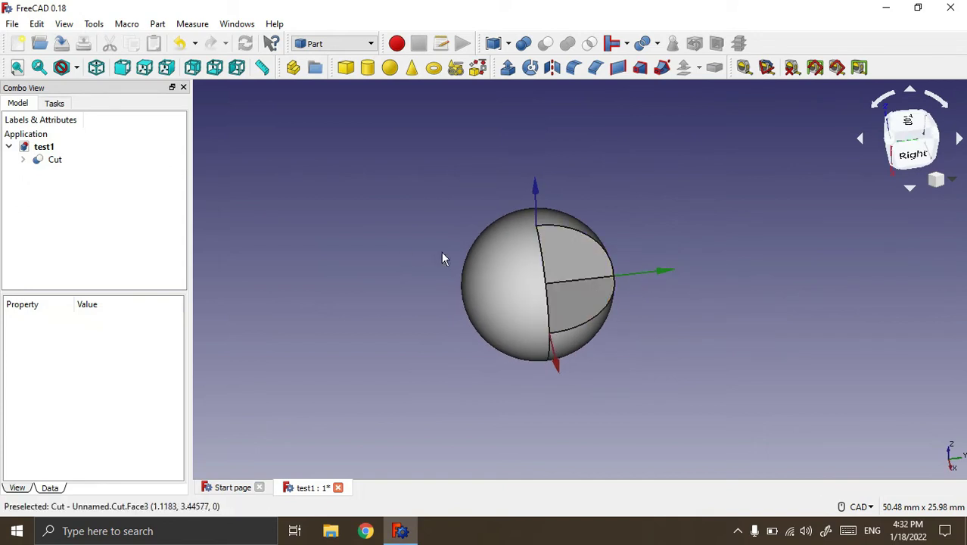
pyautogui.click(56, 162)
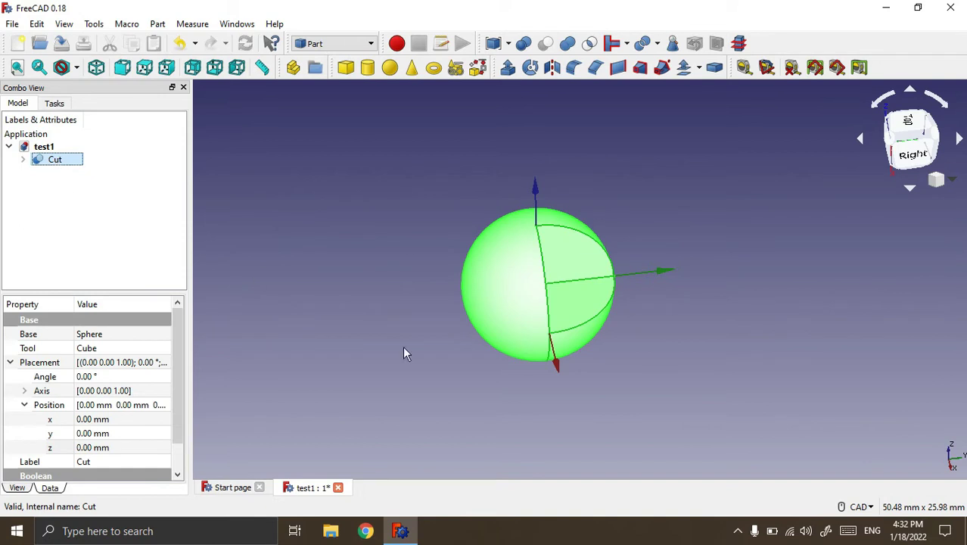
pyautogui.moveTo(482, 379); pyautogui.dragTo(483, 367, button='middle')
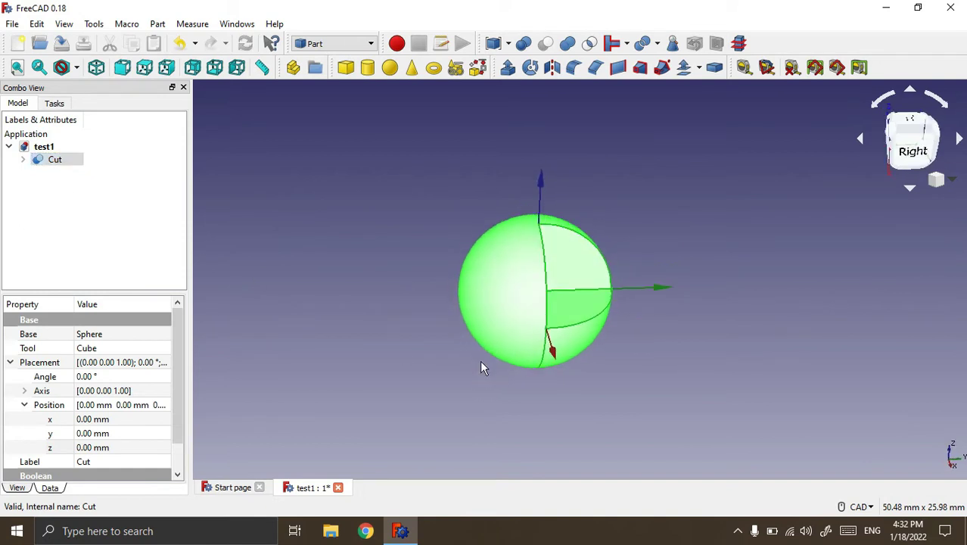
pyautogui.click(65, 186)
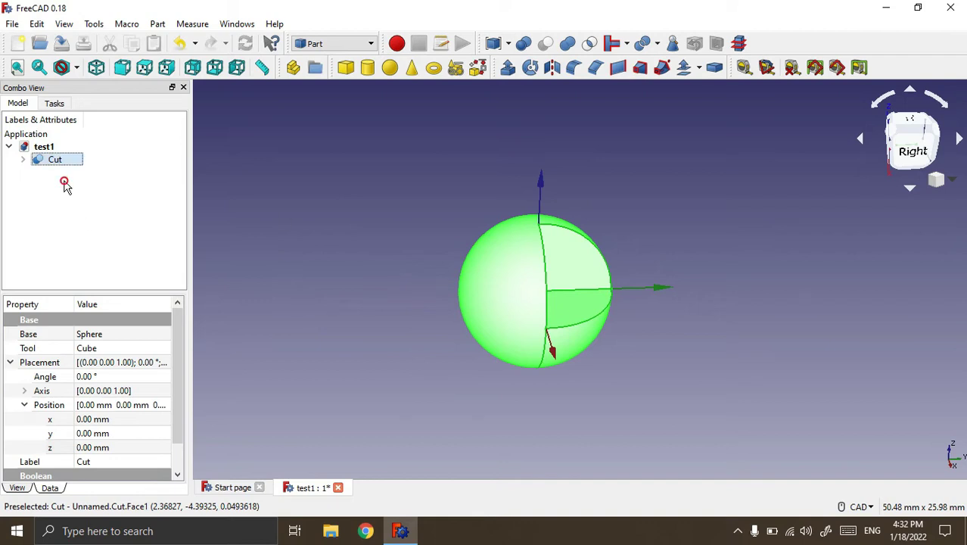
pyautogui.click(79, 160)
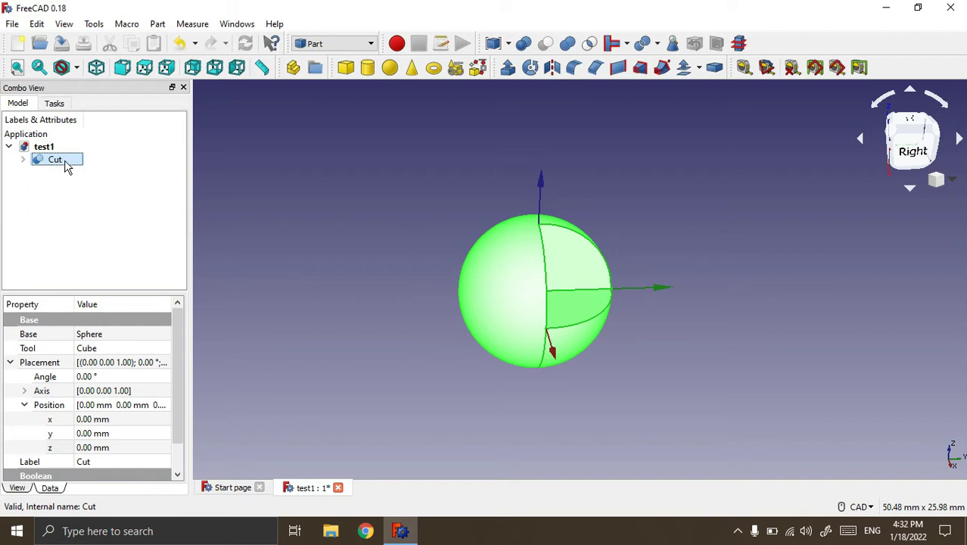
# Undo the cut to restore the separate Sphere and Cube
pyautogui.hotkey('ctrl', 'z')
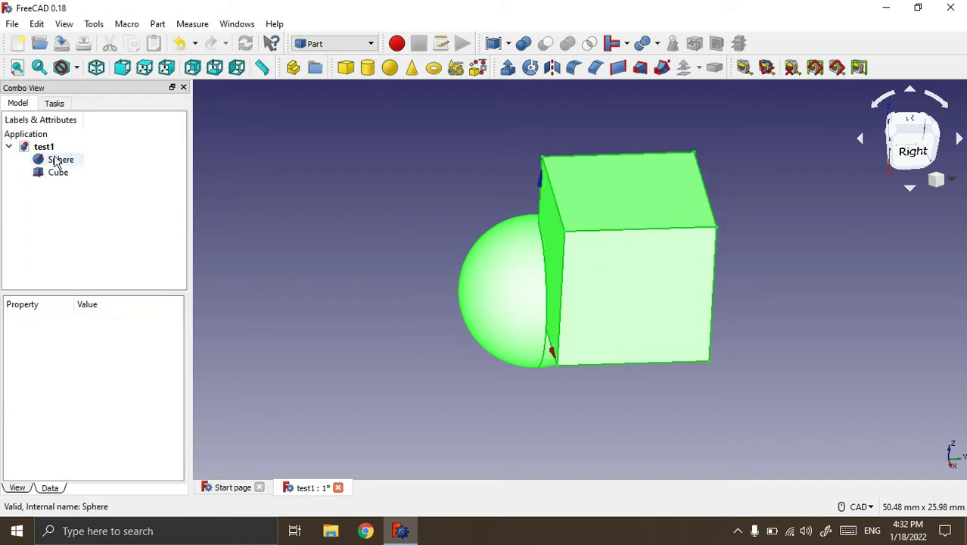
pyautogui.click(59, 160)
pyautogui.click(60, 173)
pyautogui.click(88, 212)
pyautogui.click(287, 235)
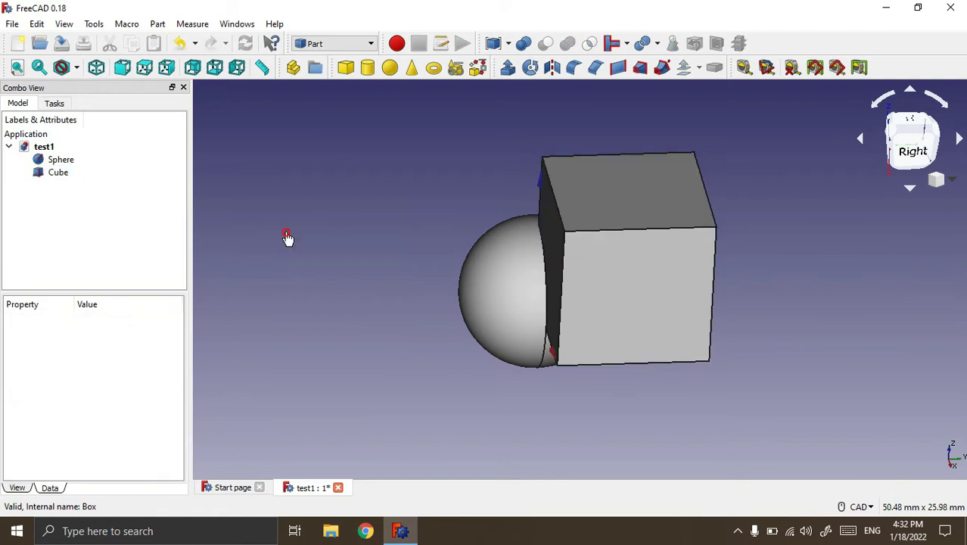
pyautogui.moveTo(361, 281); pyautogui.dragTo(429, 266, button='middle')
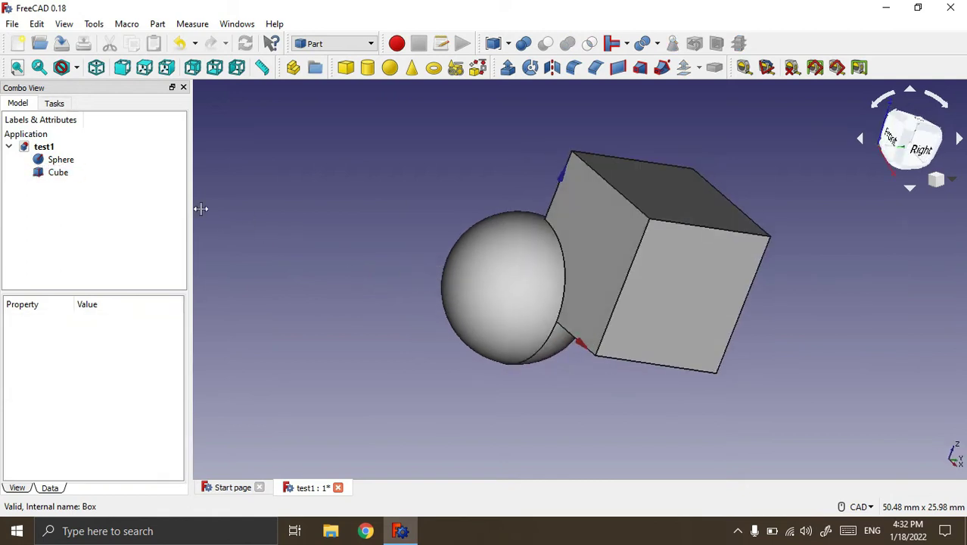
# Cut the Sphere out of the Cube, leaving a curved scoop at one corner
pyautogui.click(62, 173)
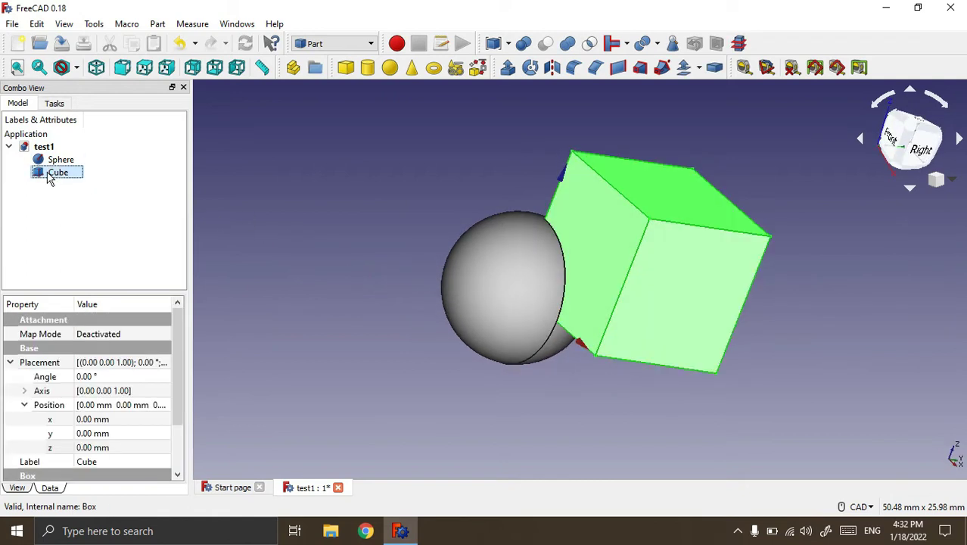
pyautogui.click(89, 221)
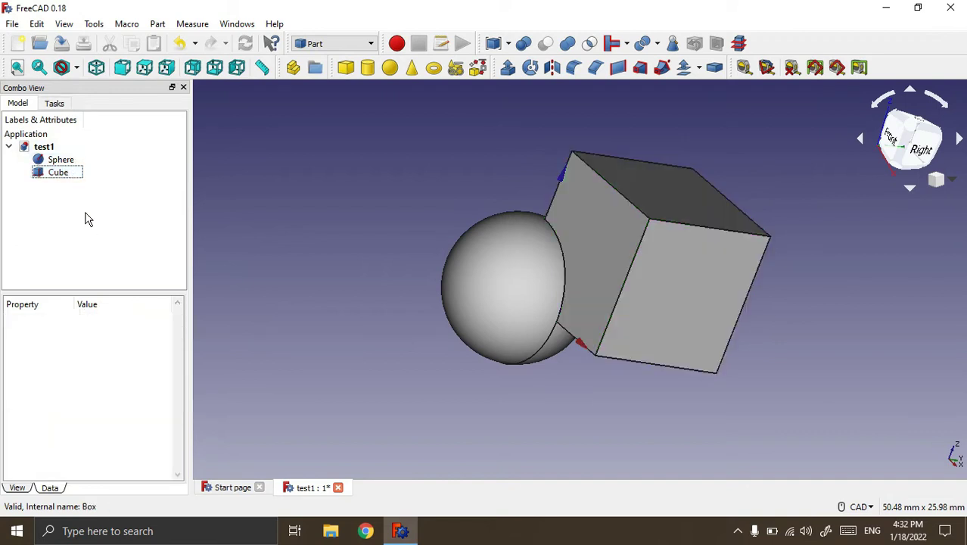
pyautogui.click(54, 175)
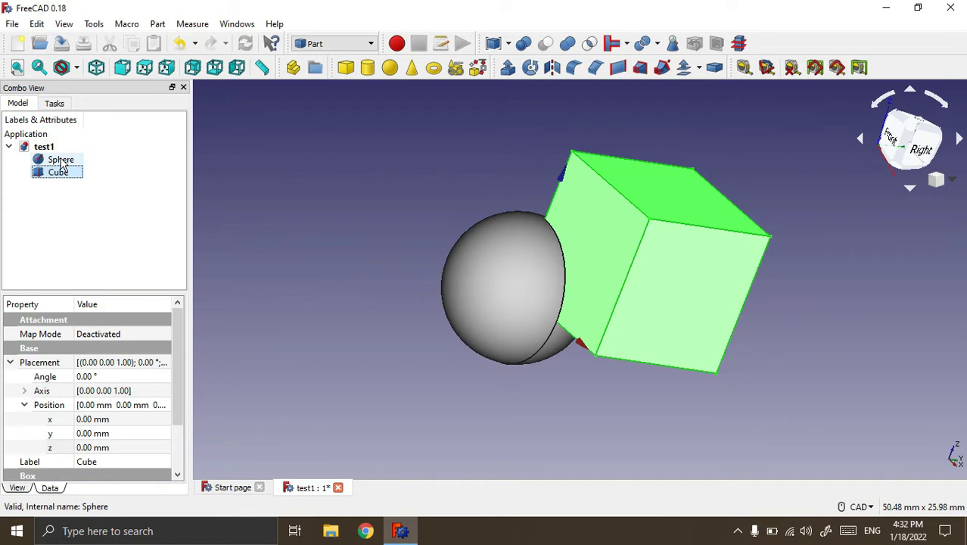
pyautogui.keyDown('ctrl'); pyautogui.click(63, 165); pyautogui.keyUp('ctrl')
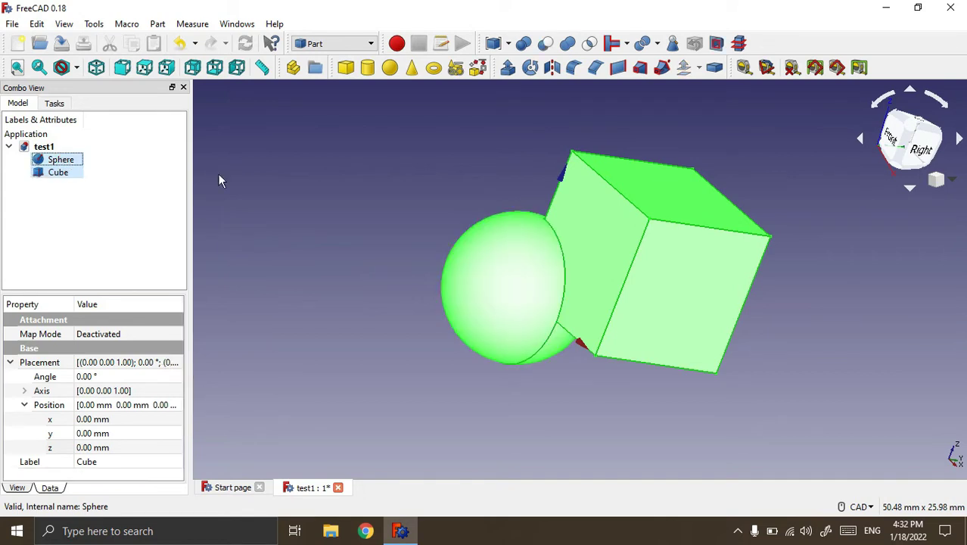
pyautogui.click(546, 44)
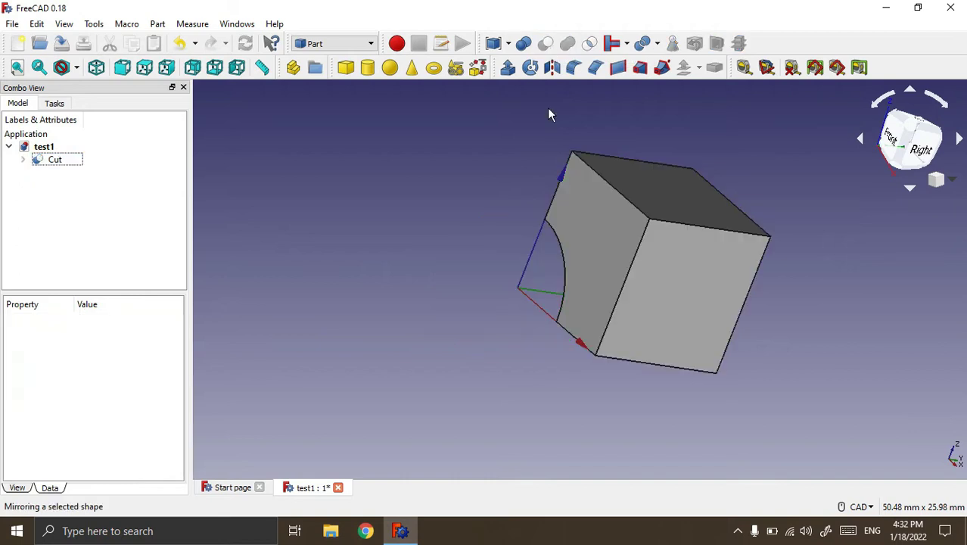
pyautogui.click(469, 222)
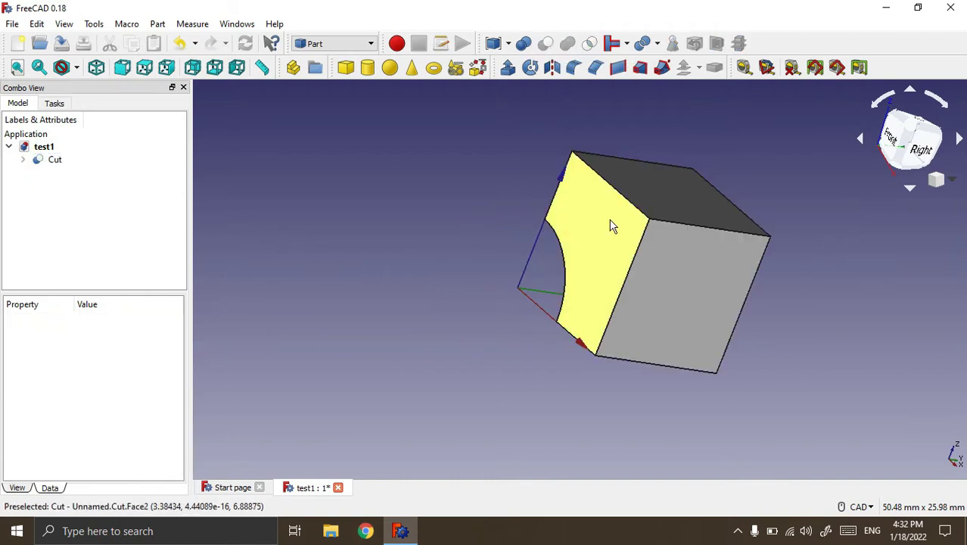
pyautogui.moveTo(402, 316); pyautogui.dragTo(620, 247, button='middle')
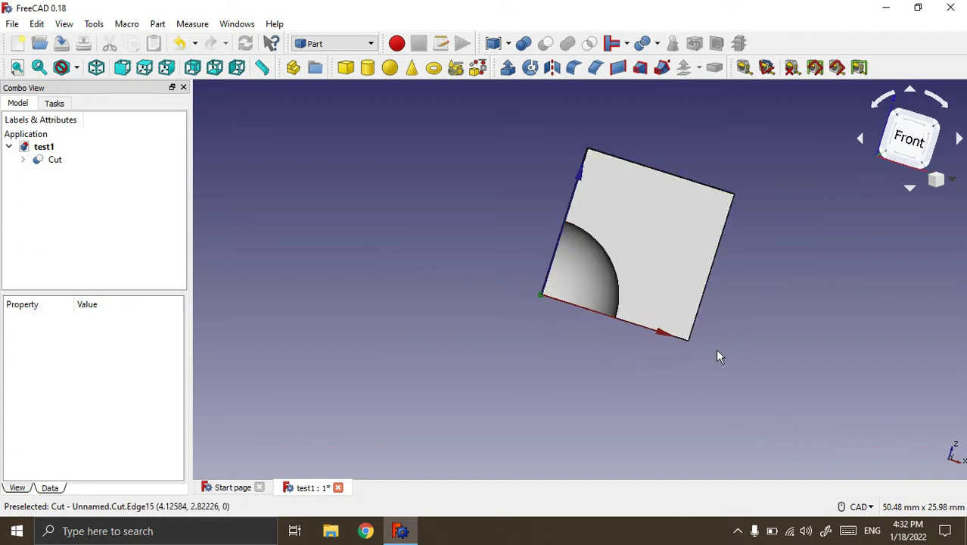
pyautogui.click(57, 162)
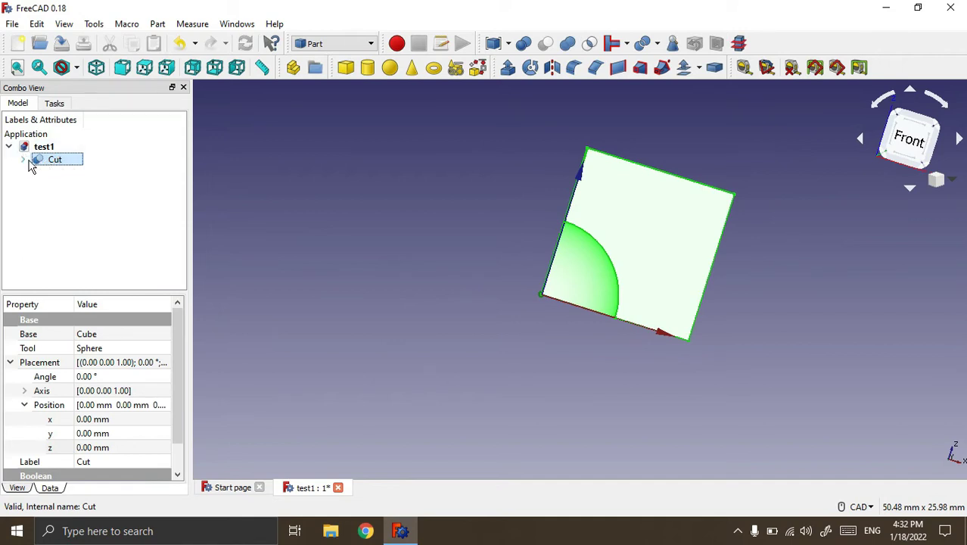
pyautogui.click(24, 161)
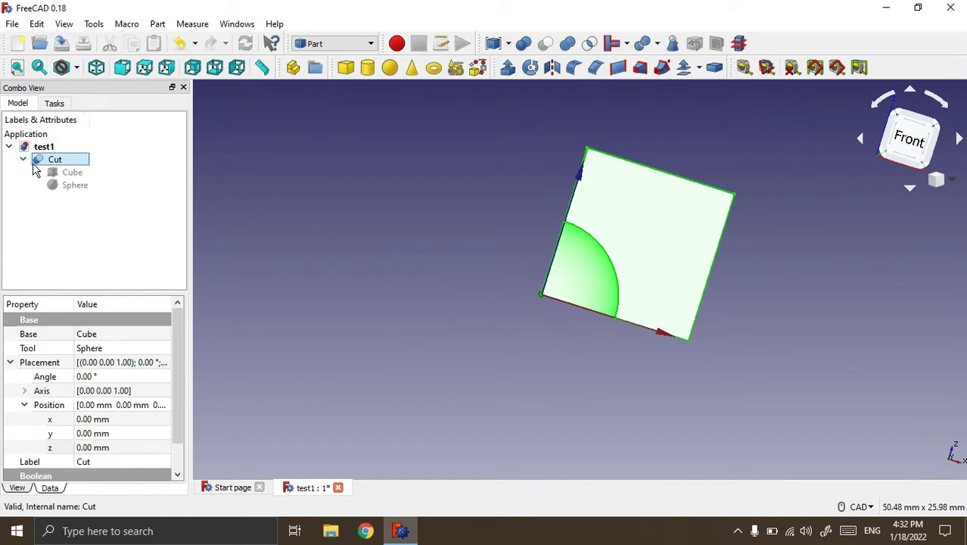
pyautogui.click(69, 173)
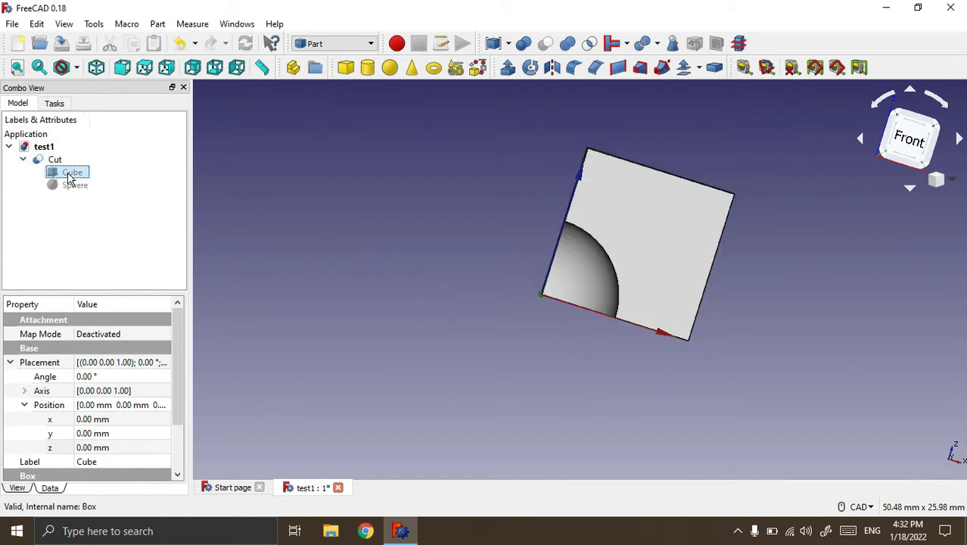
pyautogui.press('space')
pyautogui.press('space')
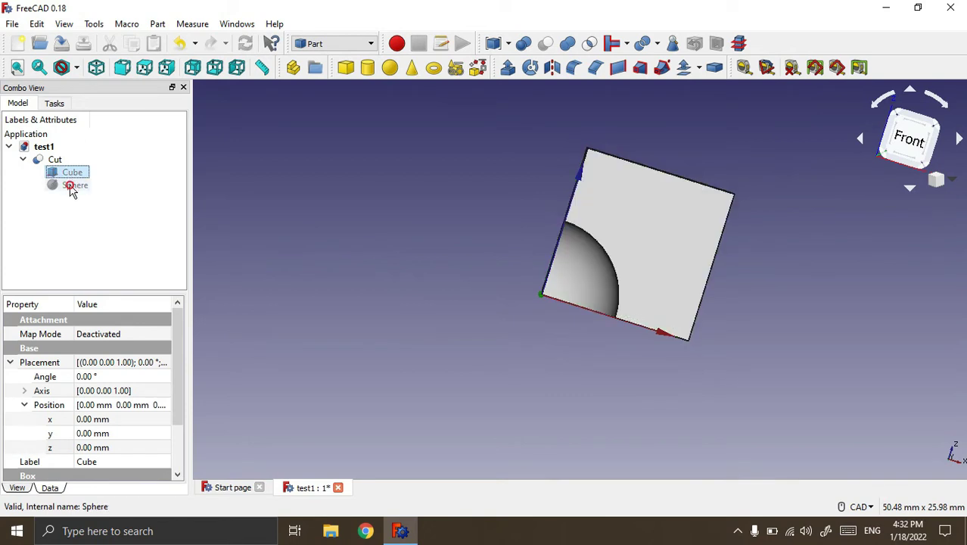
pyautogui.click(74, 187)
pyautogui.press('space')
pyautogui.press('space')
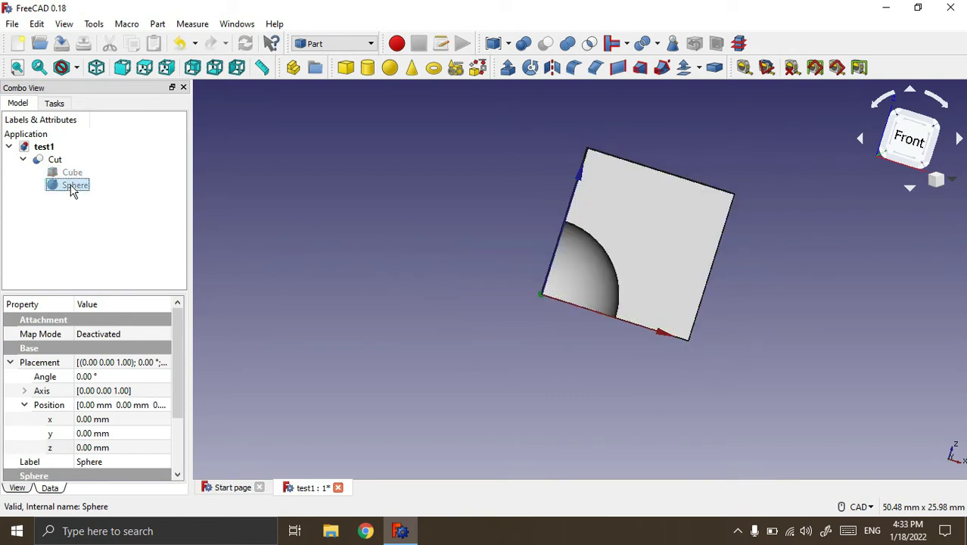
pyautogui.click(23, 159)
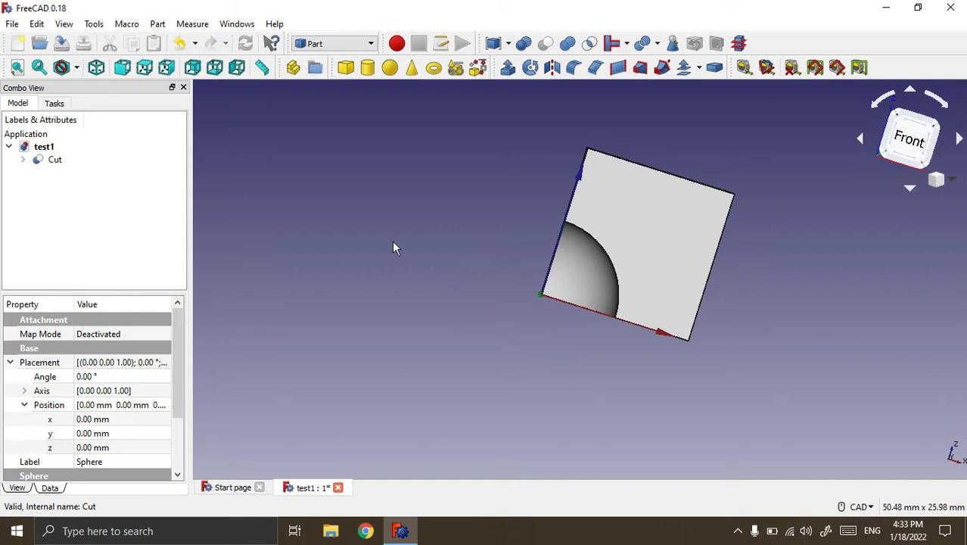
pyautogui.moveTo(759, 158); pyautogui.dragTo(683, 212, button='middle')
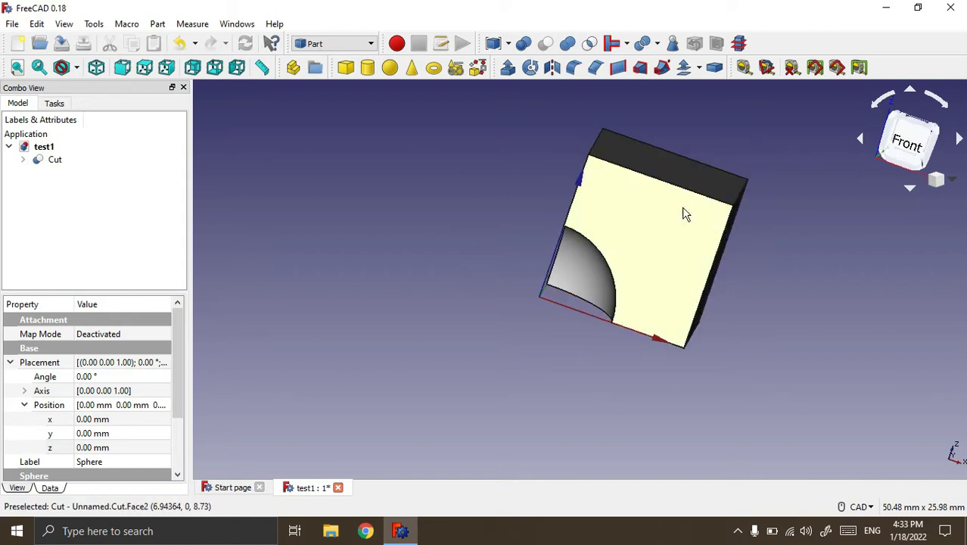
pyautogui.click(54, 161)
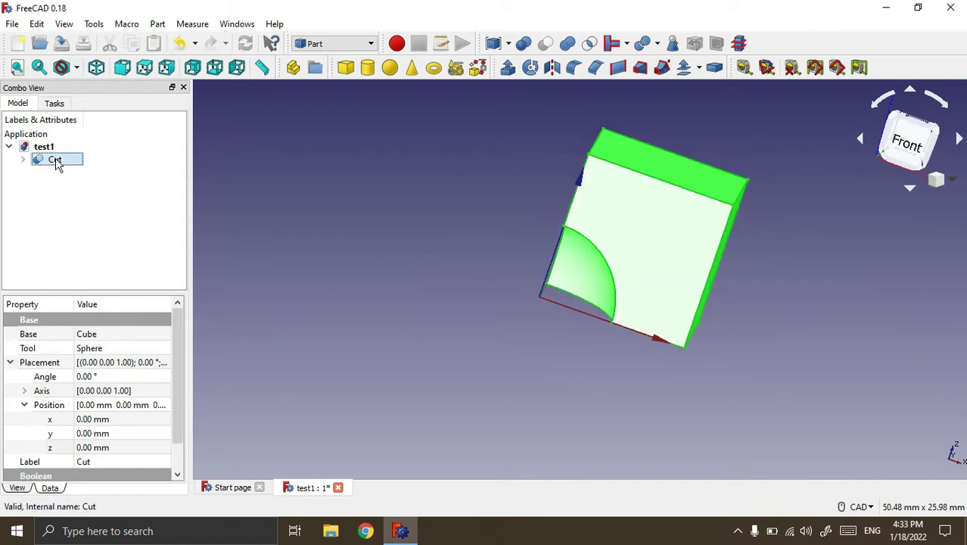
pyautogui.press('Delete')
# Fuse the Cube and Sphere into a single Fusion solid
pyautogui.click(435, 219)
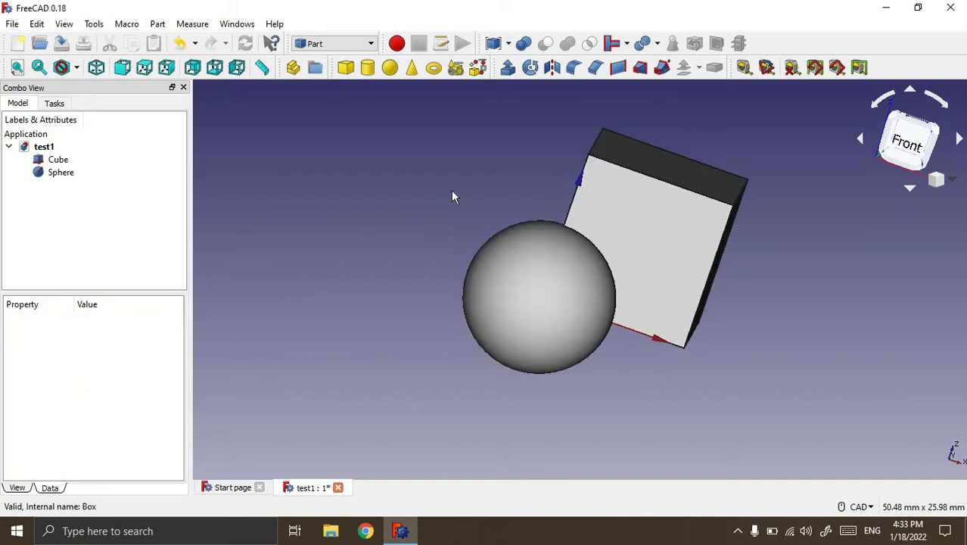
pyautogui.click(58, 160)
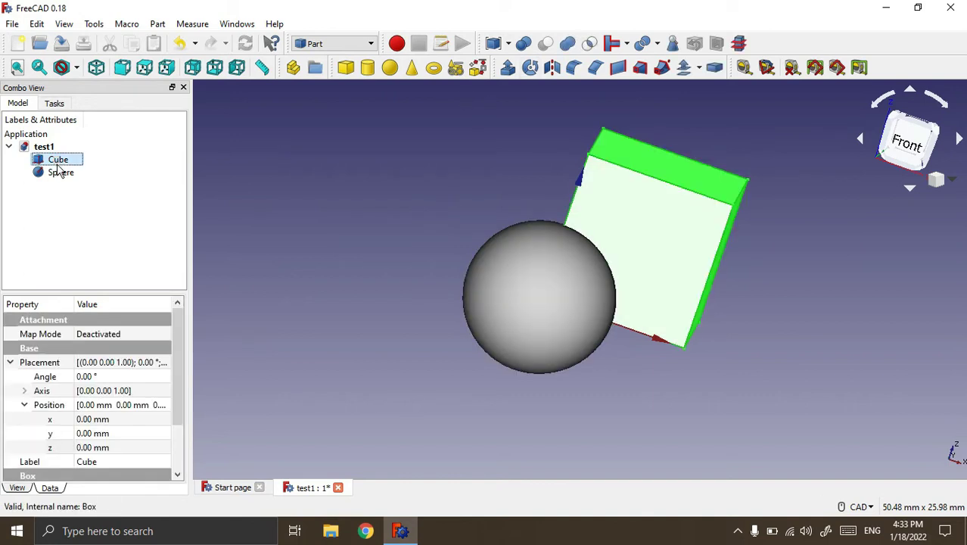
pyautogui.click(61, 173)
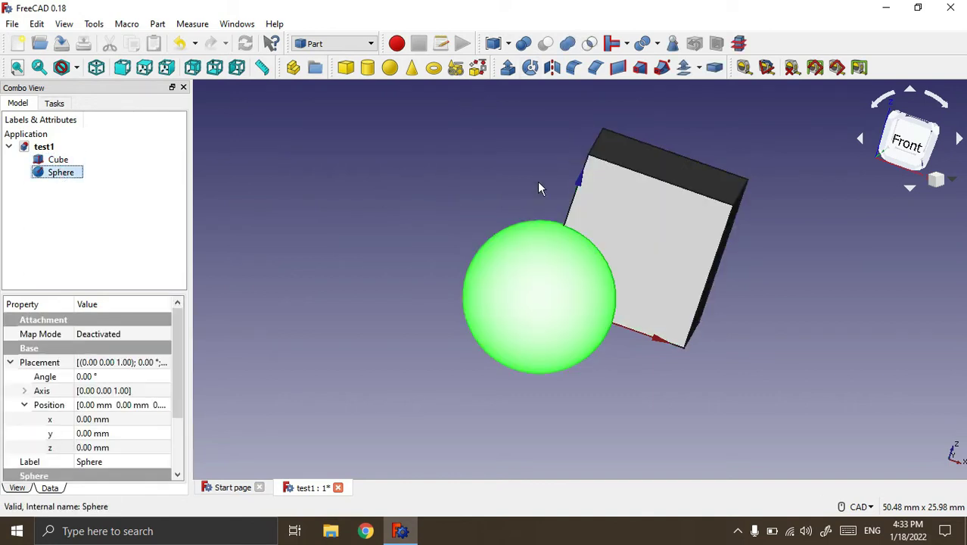
pyautogui.click(69, 189)
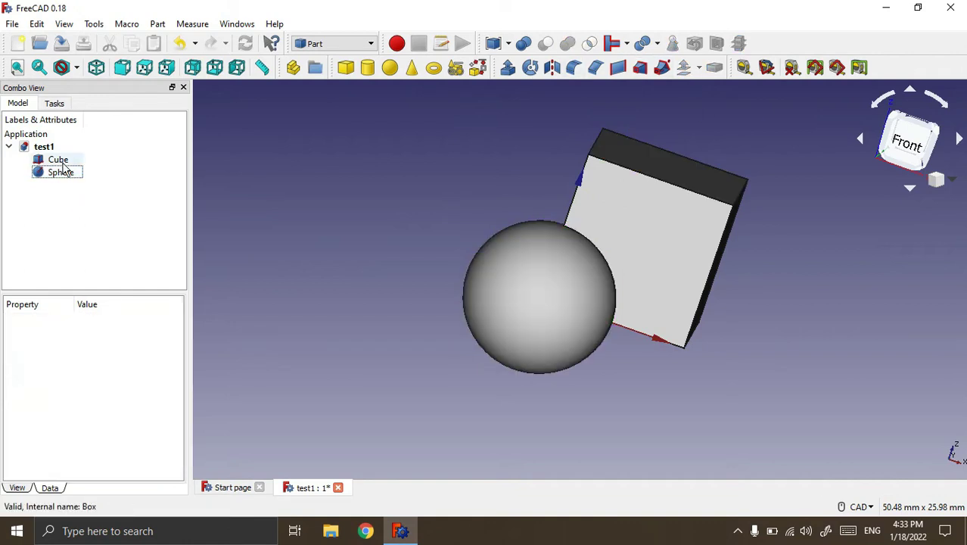
pyautogui.click(60, 160)
pyautogui.keyDown('ctrl'); pyautogui.click(61, 174); pyautogui.keyUp('ctrl')
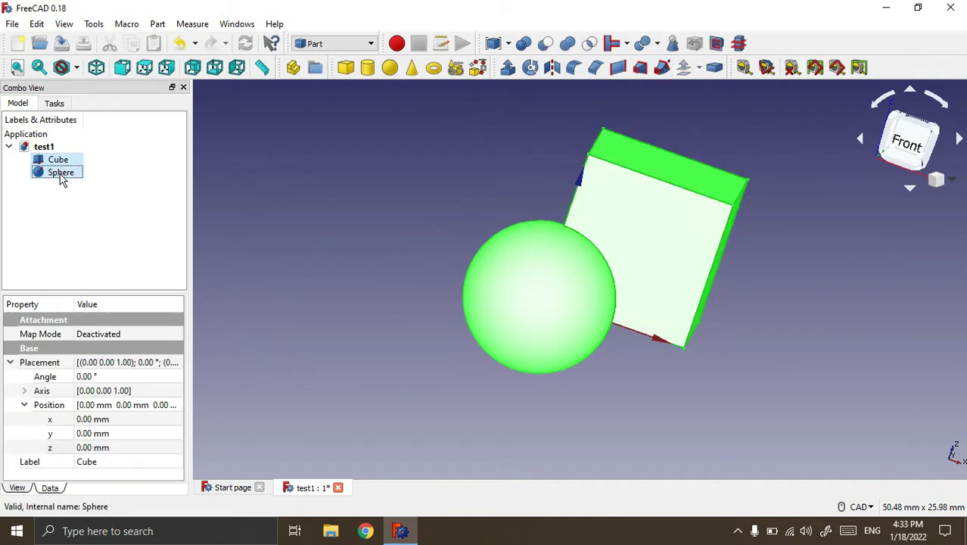
pyautogui.click(570, 47)
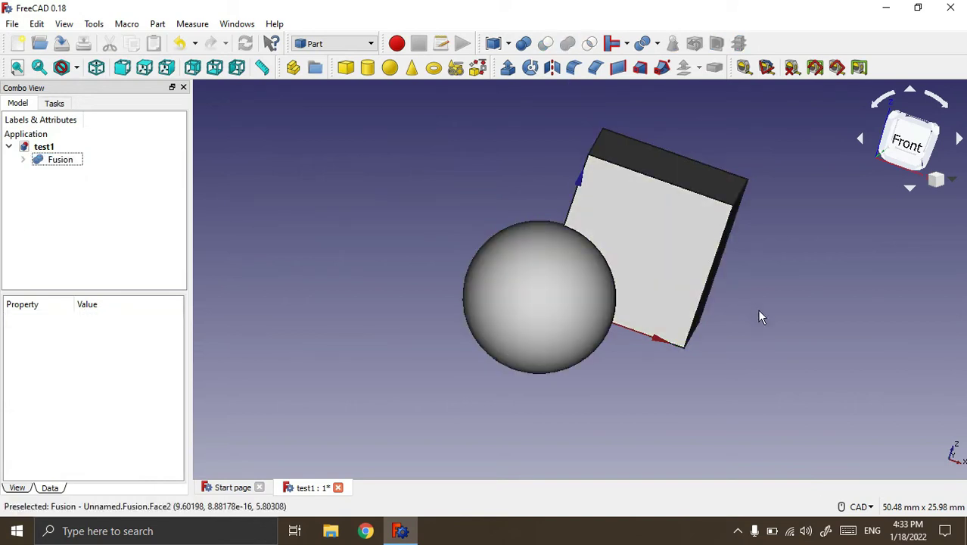
pyautogui.moveTo(770, 324)
pyautogui.mouseDown(button='middle')
pyautogui.moveTo(645, 298)
pyautogui.moveTo(636, 308)
pyautogui.mouseUp(button='middle')
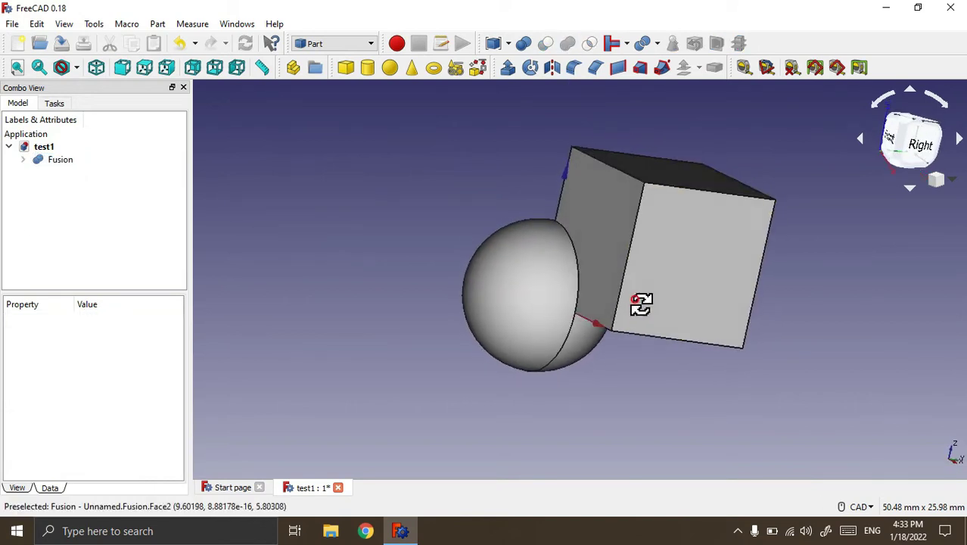
pyautogui.click(60, 161)
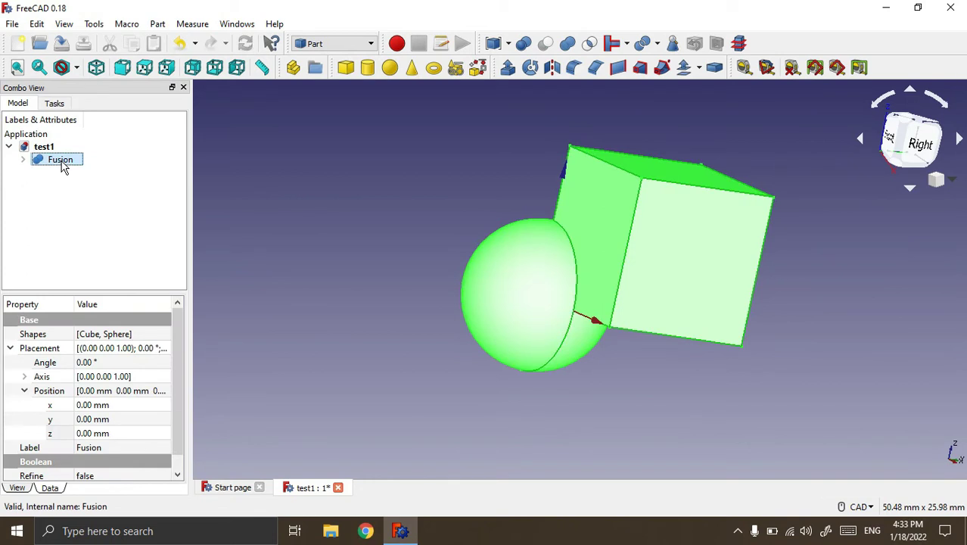
pyautogui.scroll(-2, 552, 268)
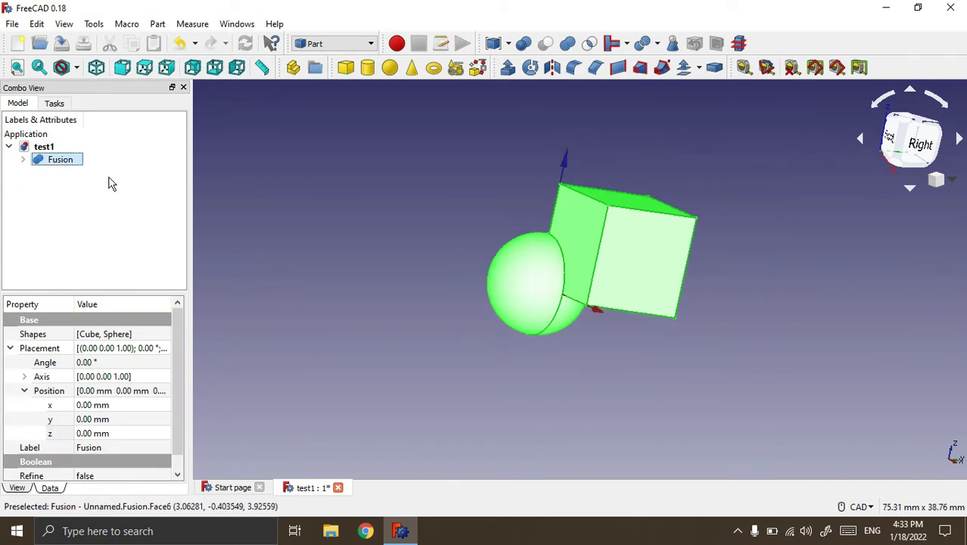
# Transform the Fusion to y = 1.00 mm, then delete it to restore Cube and Sphere
pyautogui.rightClick(73, 162)
pyautogui.click(102, 173)
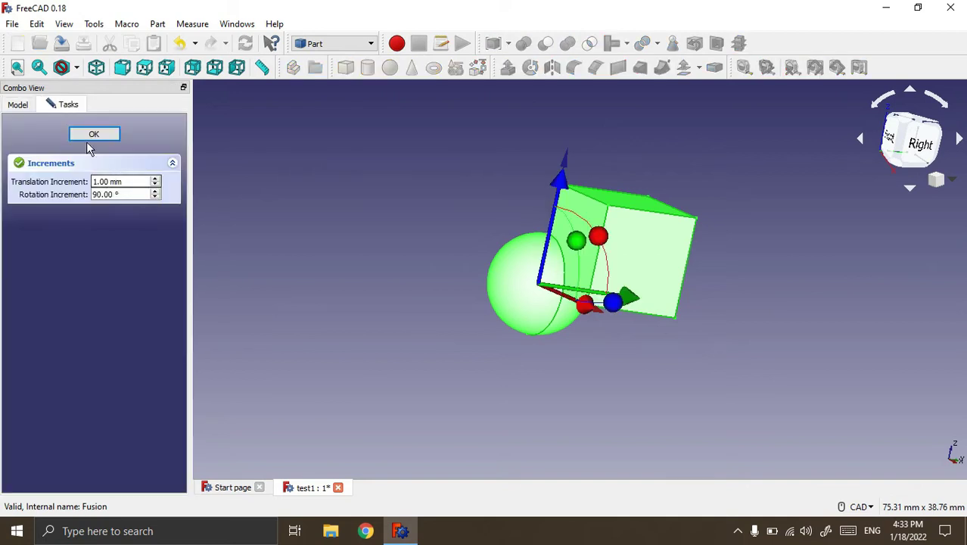
pyautogui.moveTo(640, 308); pyautogui.dragTo(645, 307)
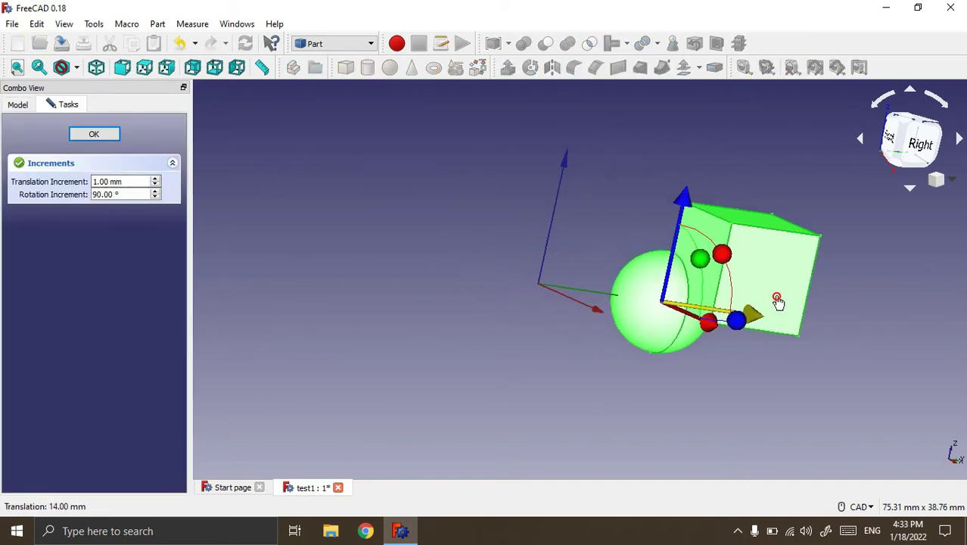
pyautogui.click(111, 141)
pyautogui.click(288, 176)
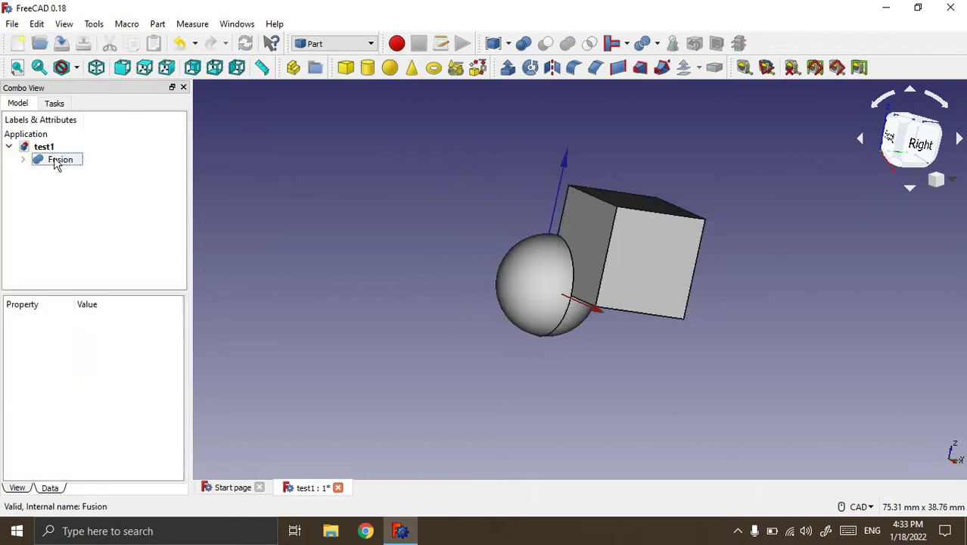
pyautogui.click(56, 165)
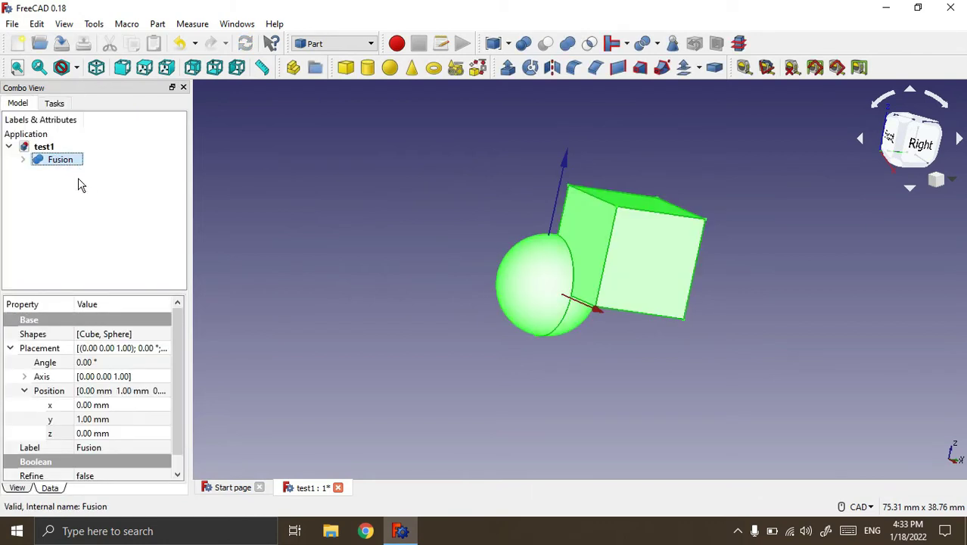
pyautogui.press('Delete')
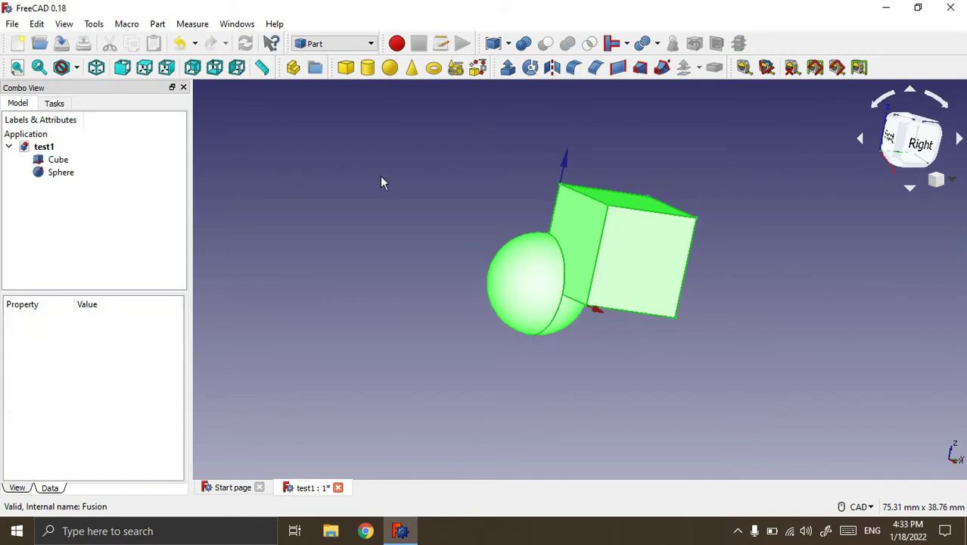
# Intersect the Cube and Sphere into a single Common solid
pyautogui.scroll(5, 556, 274)
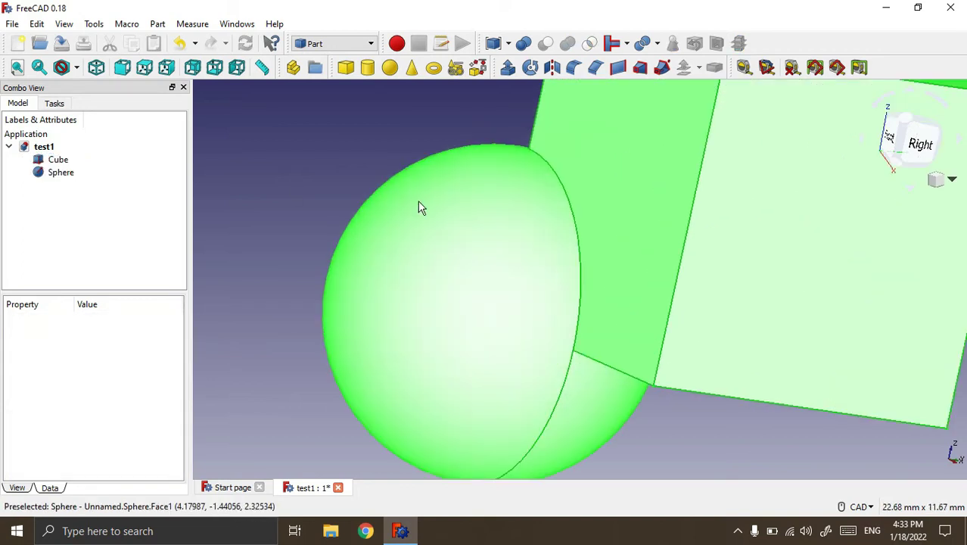
pyautogui.scroll(-3, 392, 201)
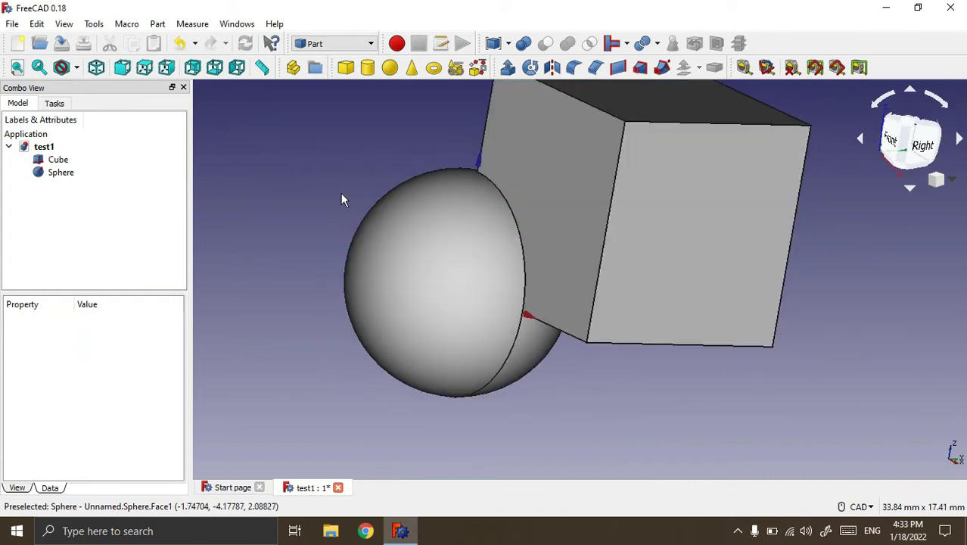
pyautogui.click(65, 167)
pyautogui.keyDown('ctrl'); pyautogui.click(65, 173); pyautogui.keyUp('ctrl')
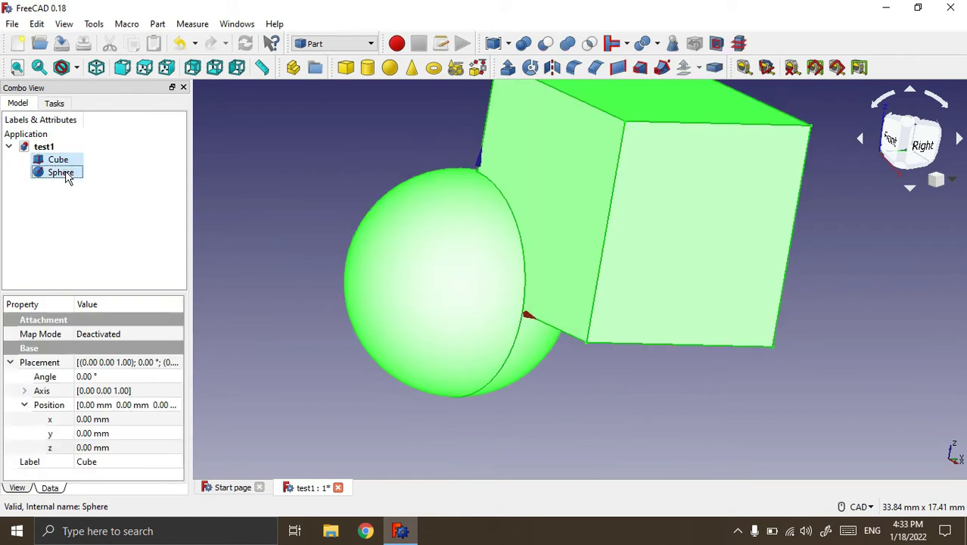
pyautogui.click(589, 43)
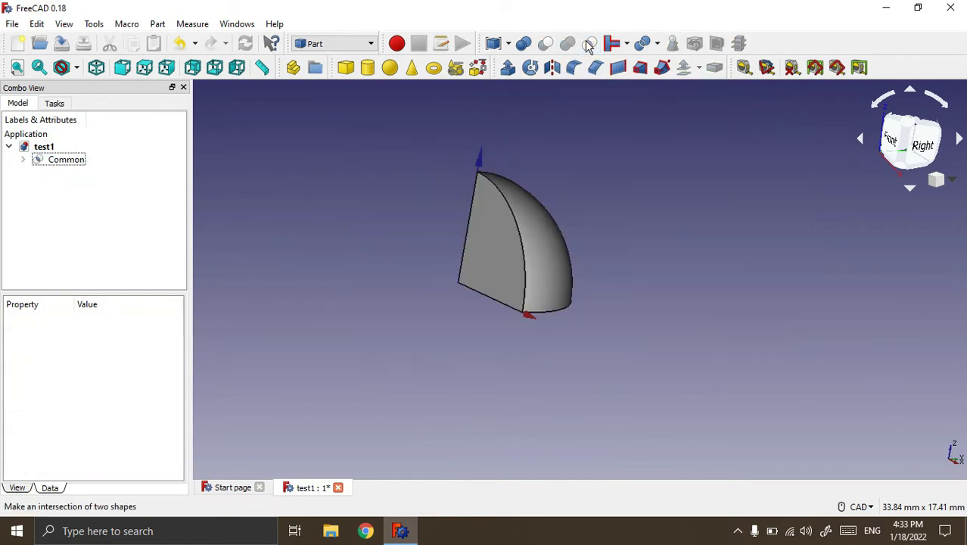
# Orbit to inspect the wedge-shaped Common, then undo it to restore Cube and Sphere
pyautogui.moveTo(641, 288)
pyautogui.mouseDown(button='middle')
pyautogui.moveTo(585, 288)
pyautogui.moveTo(597, 265)
pyautogui.mouseUp(button='middle')
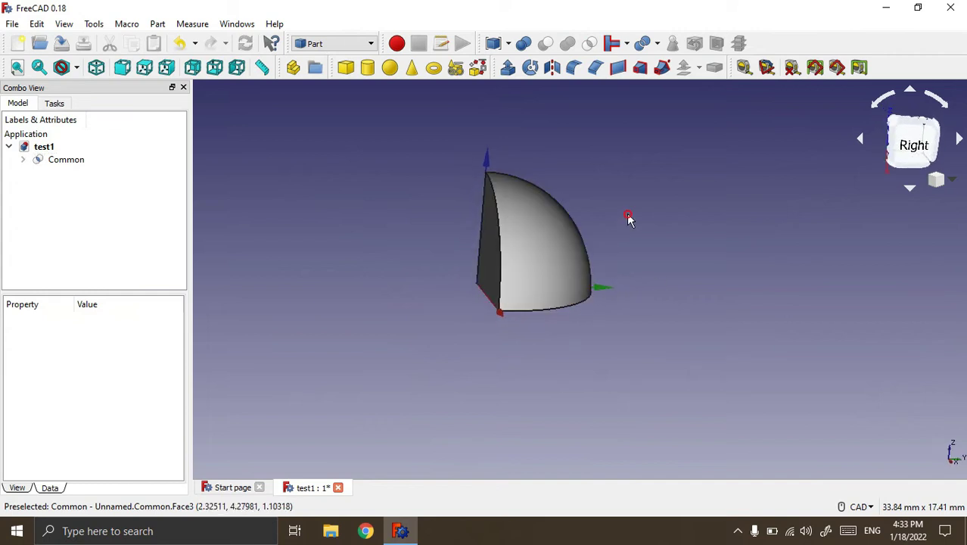
pyautogui.moveTo(397, 327)
pyautogui.mouseDown(button='middle')
pyautogui.moveTo(491, 309)
pyautogui.moveTo(457, 308)
pyautogui.mouseUp(button='middle')
pyautogui.click(66, 161)
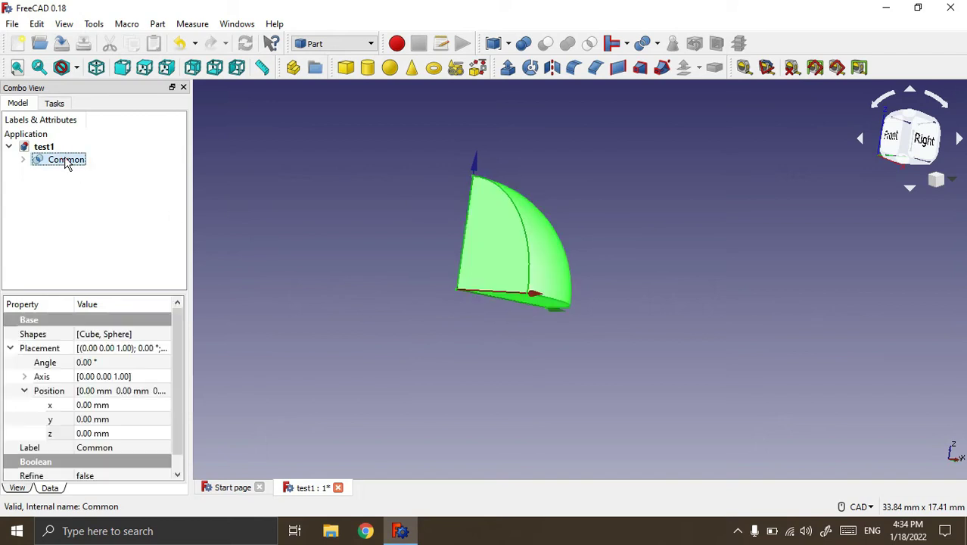
pyautogui.hotkey('ctrl', 'z')
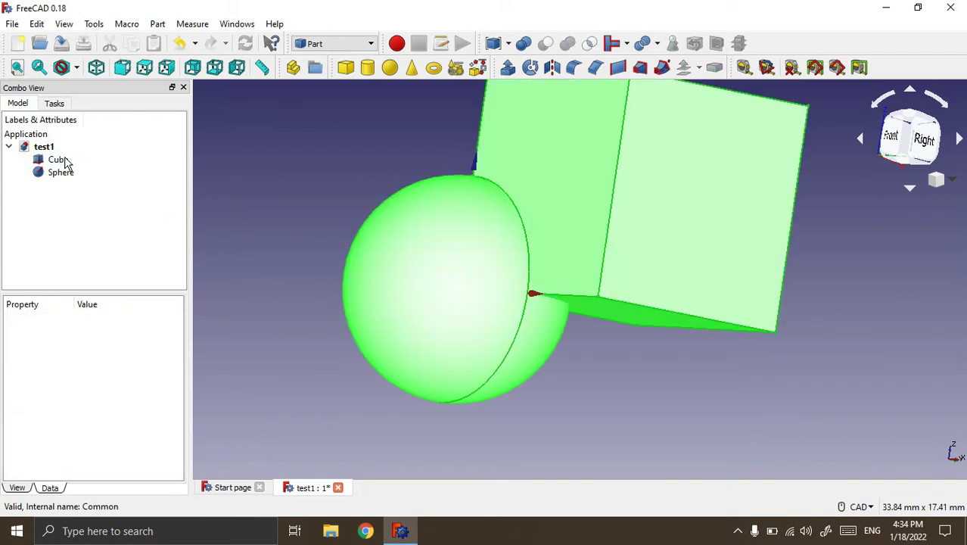
# Subtract the Sphere from the Cube with a Boolean Difference, producing a Cut solid
pyautogui.click(664, 331)
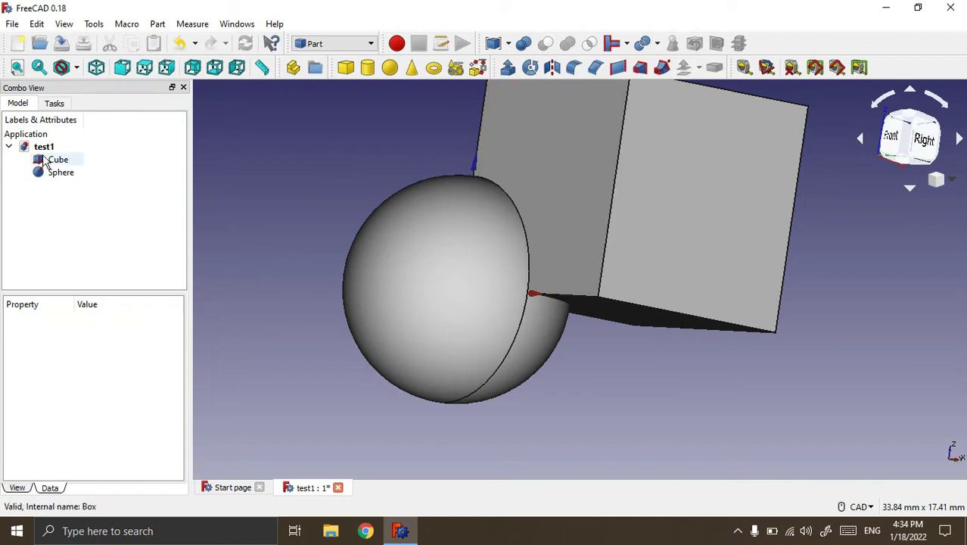
pyautogui.click(524, 47)
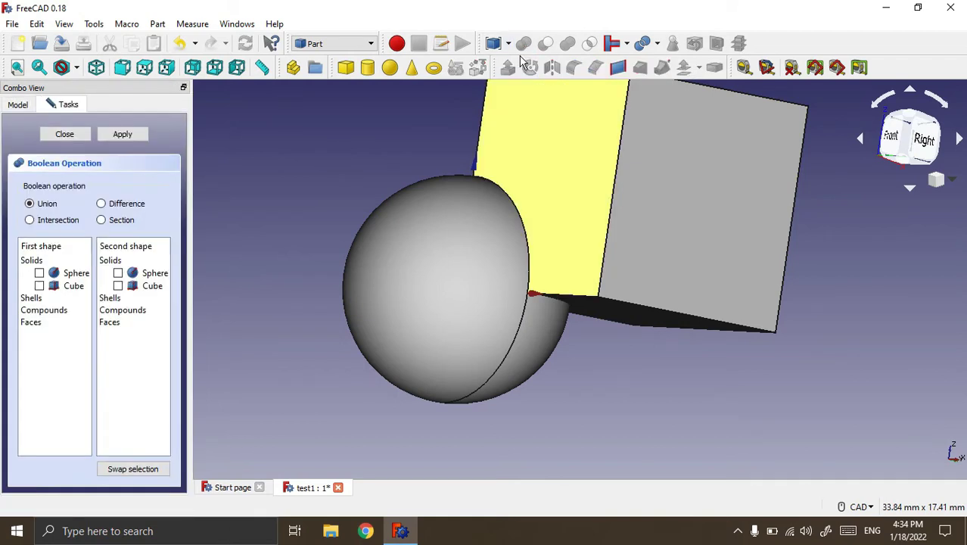
pyautogui.click(65, 135)
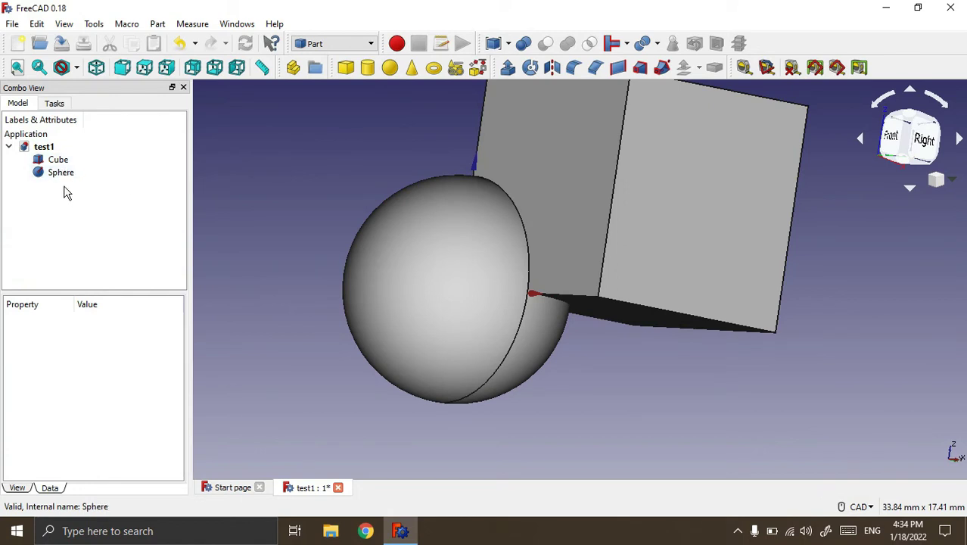
pyautogui.click(524, 42)
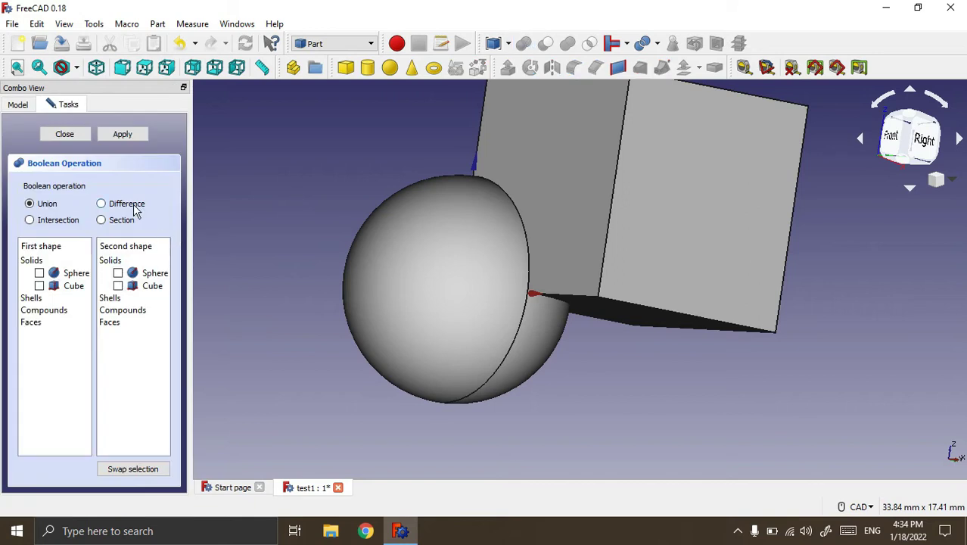
pyautogui.click(40, 286)
pyautogui.click(123, 134)
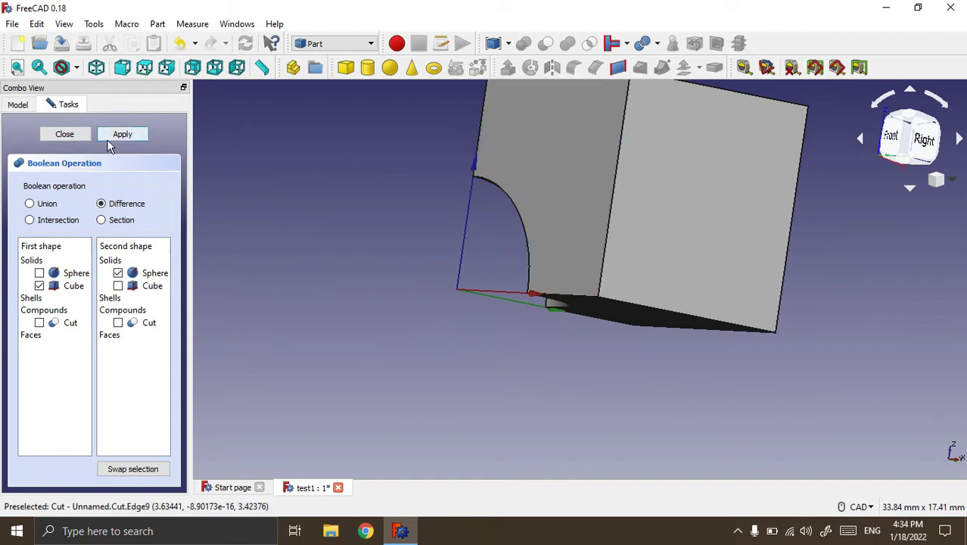
pyautogui.click(64, 134)
pyautogui.moveTo(333, 180)
pyautogui.mouseDown(button='middle')
pyautogui.moveTo(377, 229)
pyautogui.moveTo(419, 190)
pyautogui.mouseUp(button='middle')
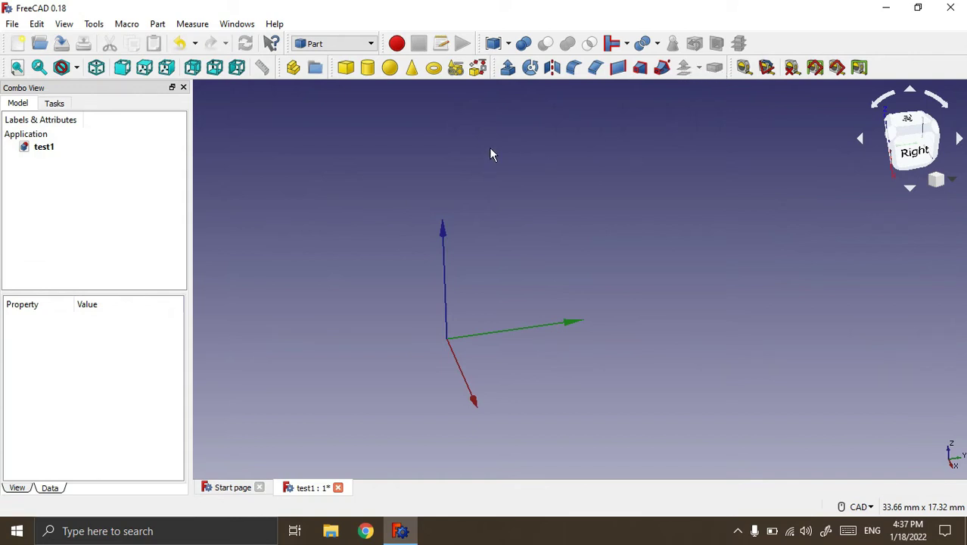
# Add a default Cube and pick its top face as the opening for a Thickness shell
pyautogui.click(346, 68)
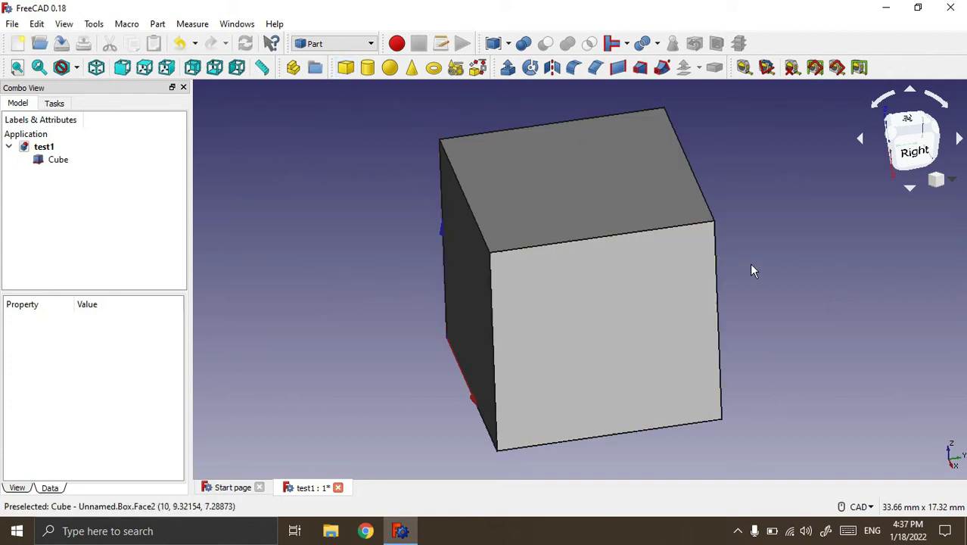
pyautogui.moveTo(380, 295)
pyautogui.mouseDown(button='middle')
pyautogui.moveTo(424, 287)
pyautogui.moveTo(412, 298)
pyautogui.mouseUp(button='middle')
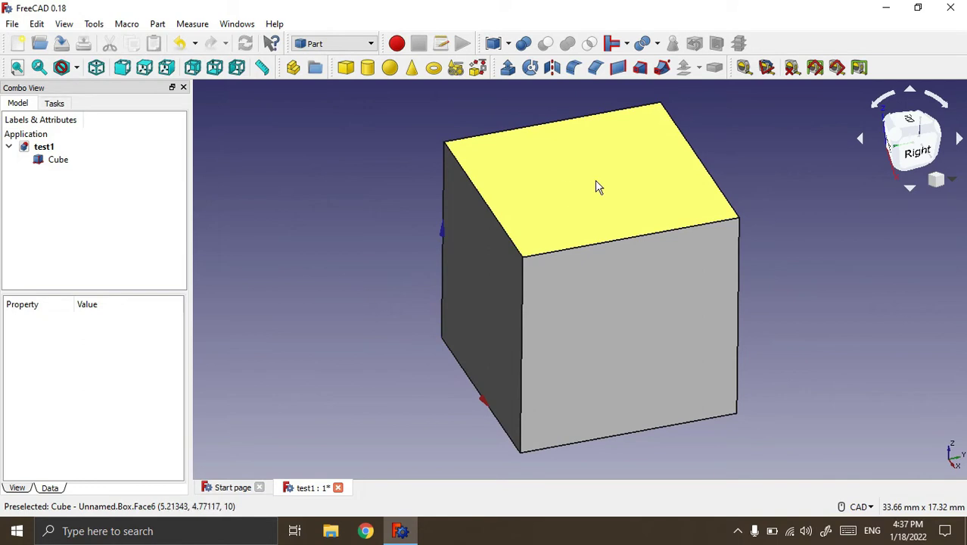
pyautogui.moveTo(653, 318)
pyautogui.mouseDown(button='middle')
pyautogui.moveTo(818, 283)
pyautogui.moveTo(807, 278)
pyautogui.mouseUp(button='middle')
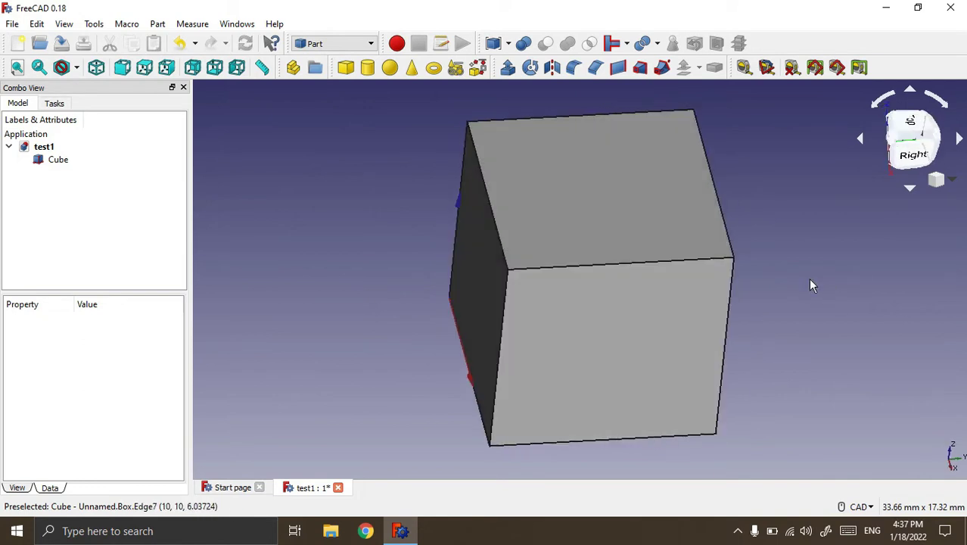
pyautogui.click(600, 190)
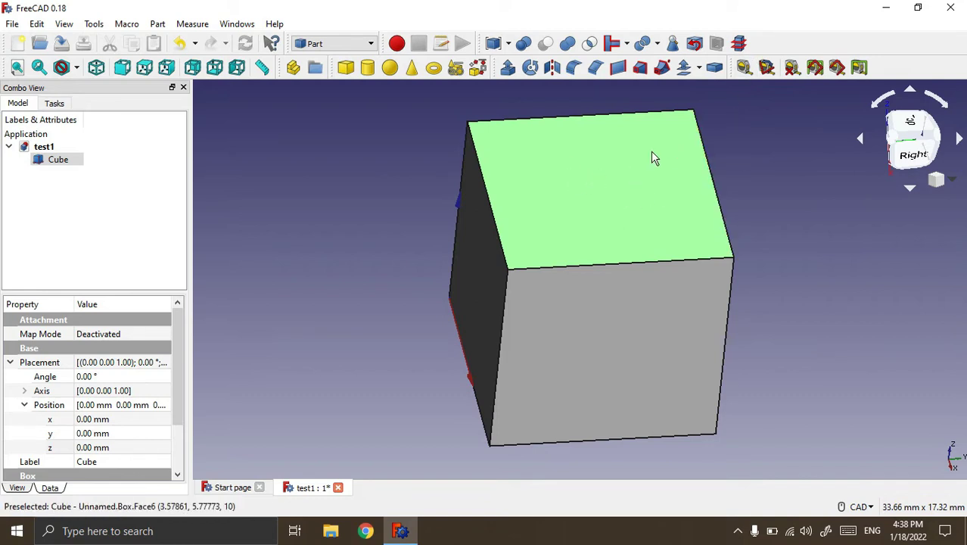
pyautogui.click(715, 70)
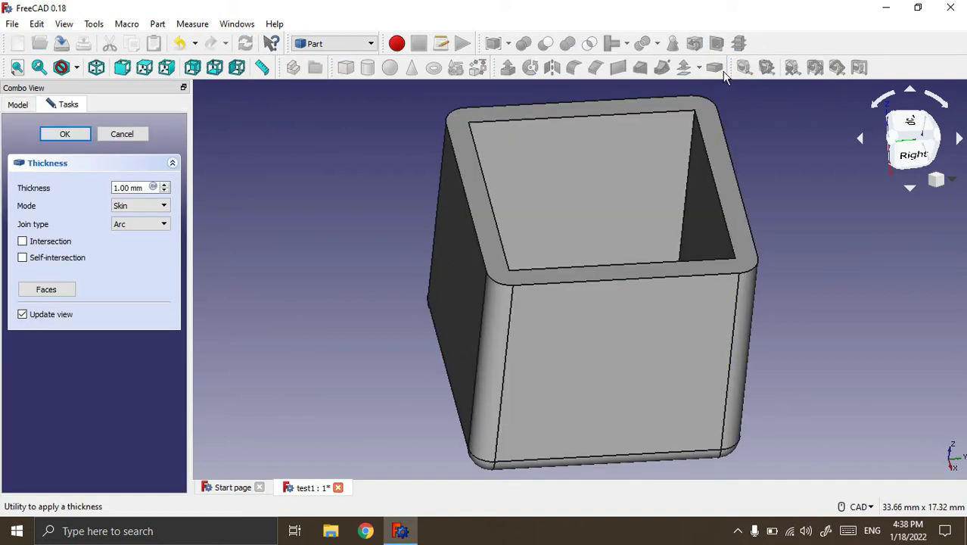
# Inspect the hollow box preview and set the shell walls to 2.00 mm thick
pyautogui.moveTo(800, 144)
pyautogui.mouseDown(button='middle')
pyautogui.moveTo(809, 151)
pyautogui.moveTo(785, 198)
pyautogui.moveTo(735, 200)
pyautogui.moveTo(729, 190)
pyautogui.moveTo(800, 154)
pyautogui.moveTo(623, 250)
pyautogui.mouseUp(button='middle')
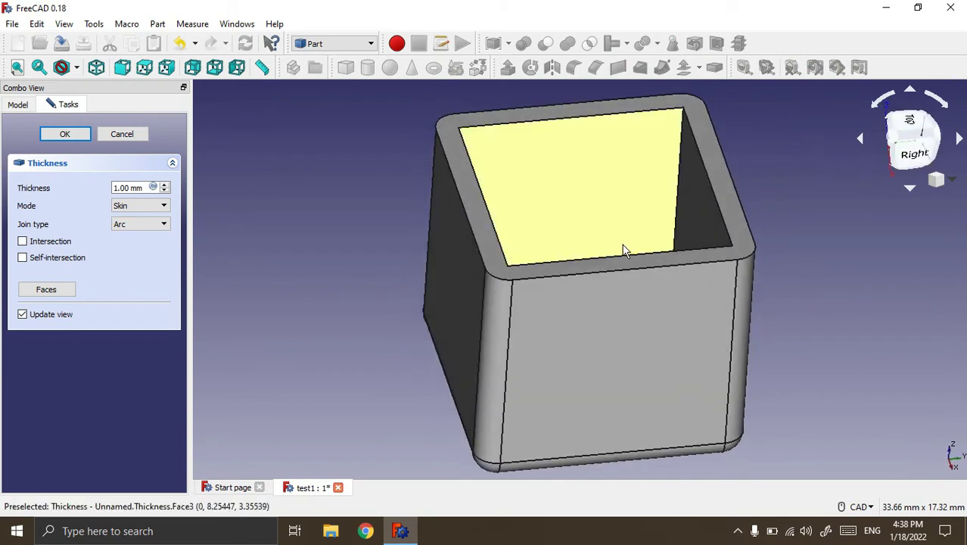
pyautogui.moveTo(384, 324)
pyautogui.mouseDown(button='middle')
pyautogui.moveTo(510, 265)
pyautogui.moveTo(438, 308)
pyautogui.mouseUp(button='middle')
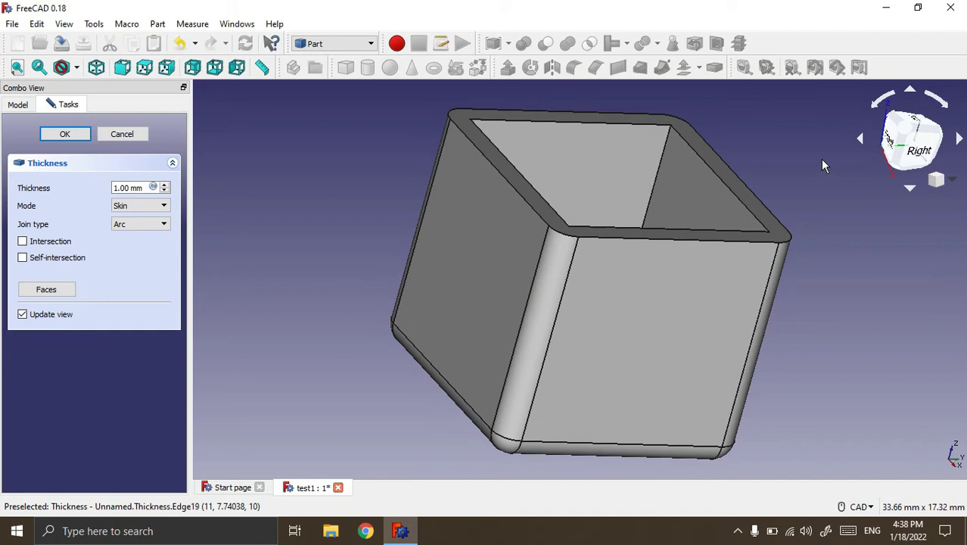
pyautogui.moveTo(788, 183)
pyautogui.mouseDown(button='middle')
pyautogui.moveTo(825, 129)
pyautogui.moveTo(779, 161)
pyautogui.mouseUp(button='middle')
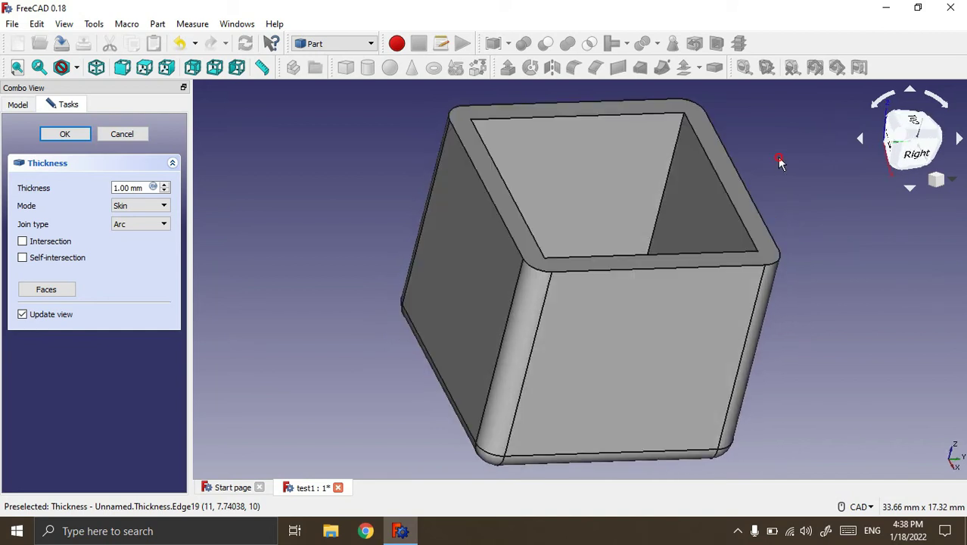
pyautogui.scroll(-2, 751, 173)
pyautogui.moveTo(805, 142)
pyautogui.mouseDown(button='middle')
pyautogui.moveTo(806, 152)
pyautogui.moveTo(742, 185)
pyautogui.mouseUp(button='middle')
pyautogui.scroll(2, 742, 185)
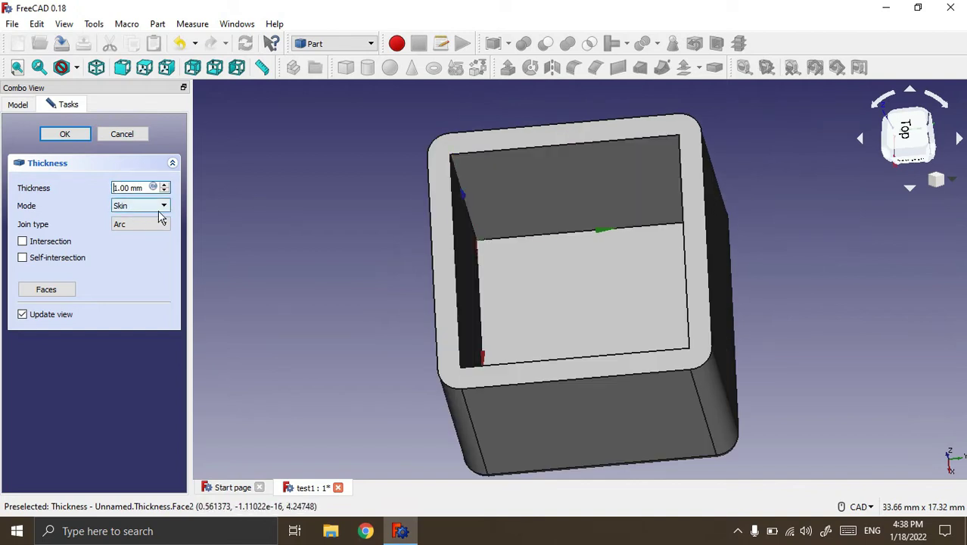
pyautogui.press('Up')
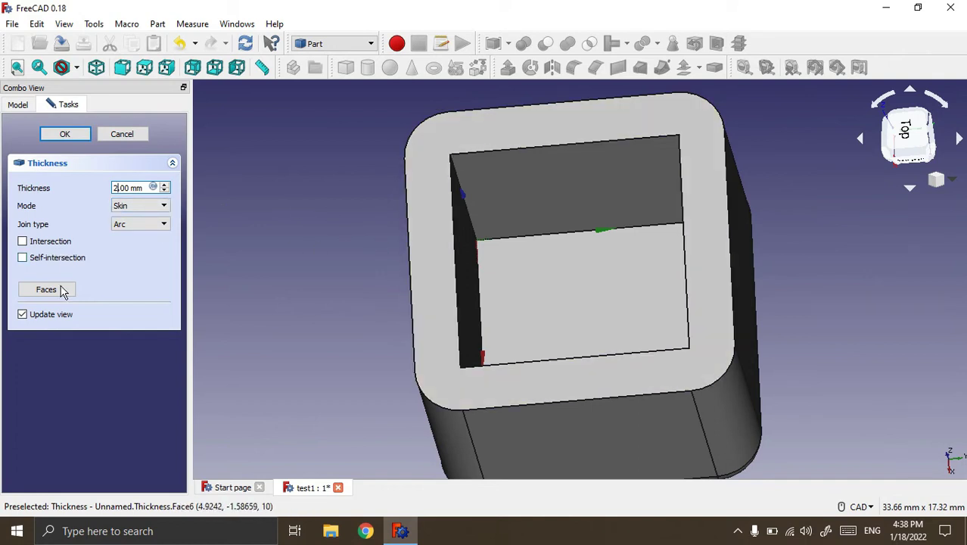
# Try Tangent and Intersection joins, then confirm the shell with Arc joins
pyautogui.click(164, 224)
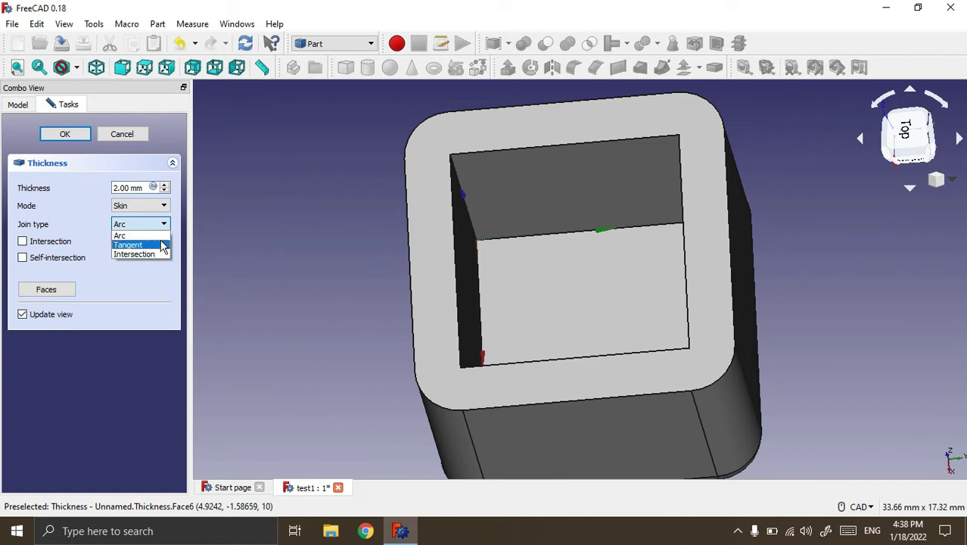
pyautogui.click(155, 245)
pyautogui.click(163, 223)
pyautogui.click(151, 256)
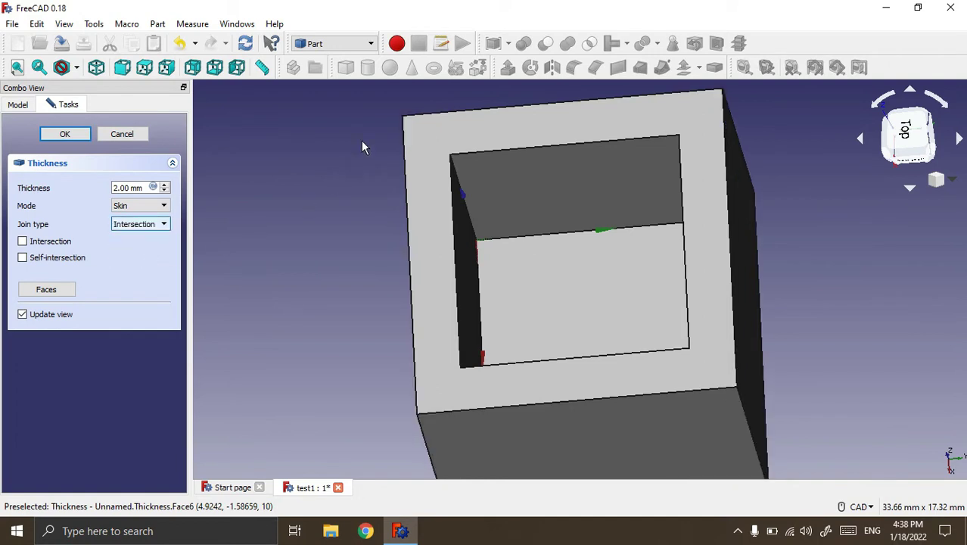
pyautogui.moveTo(373, 136)
pyautogui.mouseDown(button='middle')
pyautogui.moveTo(406, 165)
pyautogui.moveTo(400, 143)
pyautogui.moveTo(424, 170)
pyautogui.moveTo(360, 219)
pyautogui.moveTo(420, 201)
pyautogui.moveTo(270, 218)
pyautogui.mouseUp(button='middle')
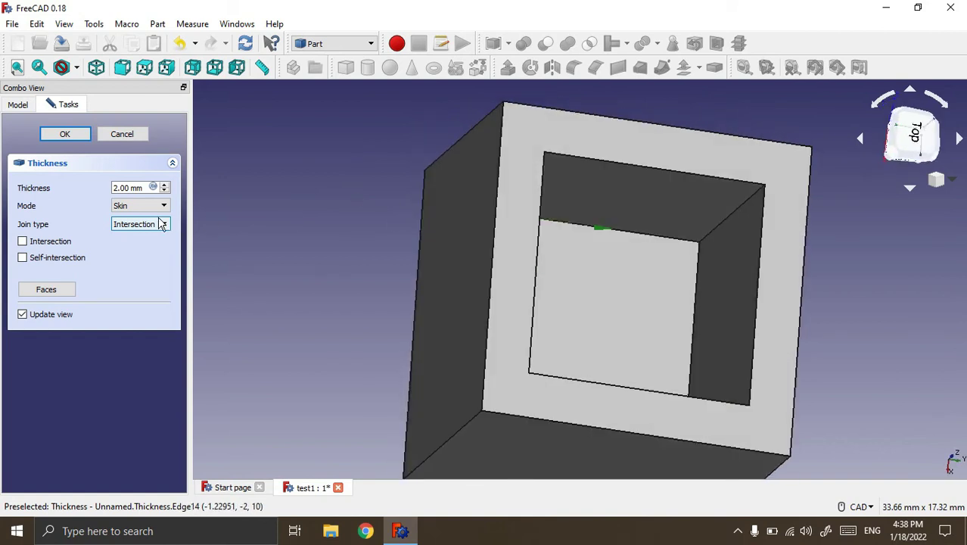
pyautogui.click(142, 235)
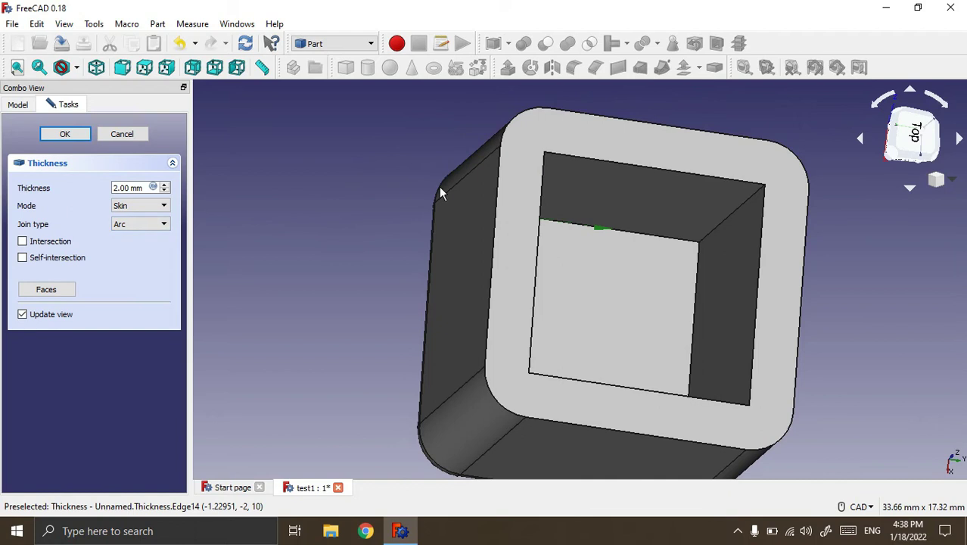
pyautogui.moveTo(355, 188)
pyautogui.mouseDown(button='middle')
pyautogui.moveTo(458, 190)
pyautogui.moveTo(496, 204)
pyautogui.moveTo(536, 196)
pyautogui.moveTo(419, 201)
pyautogui.moveTo(324, 179)
pyautogui.mouseUp(button='middle')
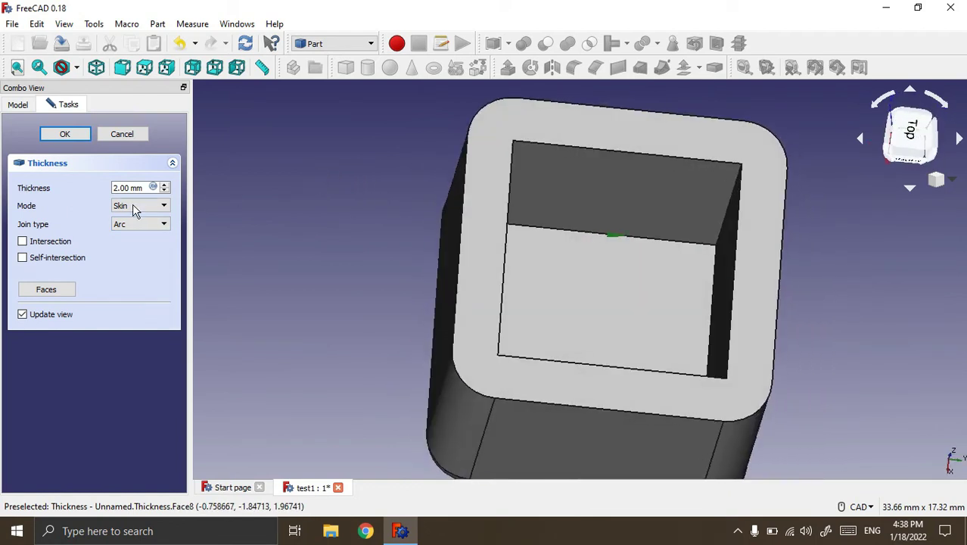
pyautogui.click(55, 135)
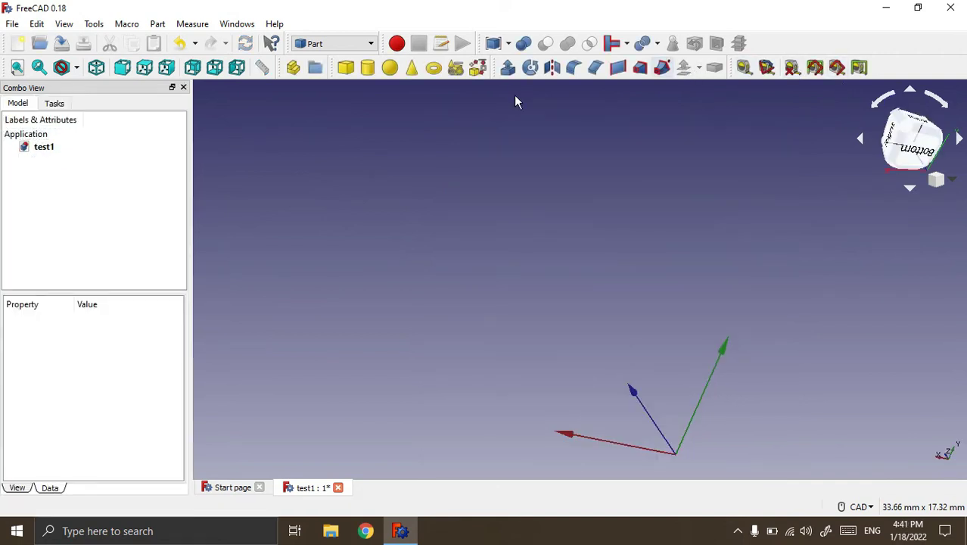
# Add a default Cube, select it, and bring up the 3D/2D Offset choice
pyautogui.click(345, 68)
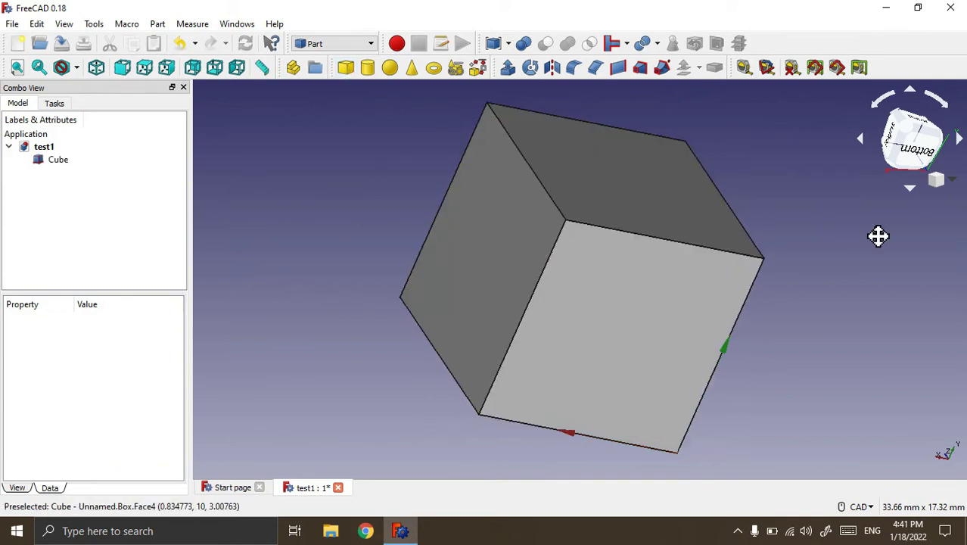
pyautogui.moveTo(878, 236); pyautogui.dragTo(845, 236, button='middle')
pyautogui.click(59, 162)
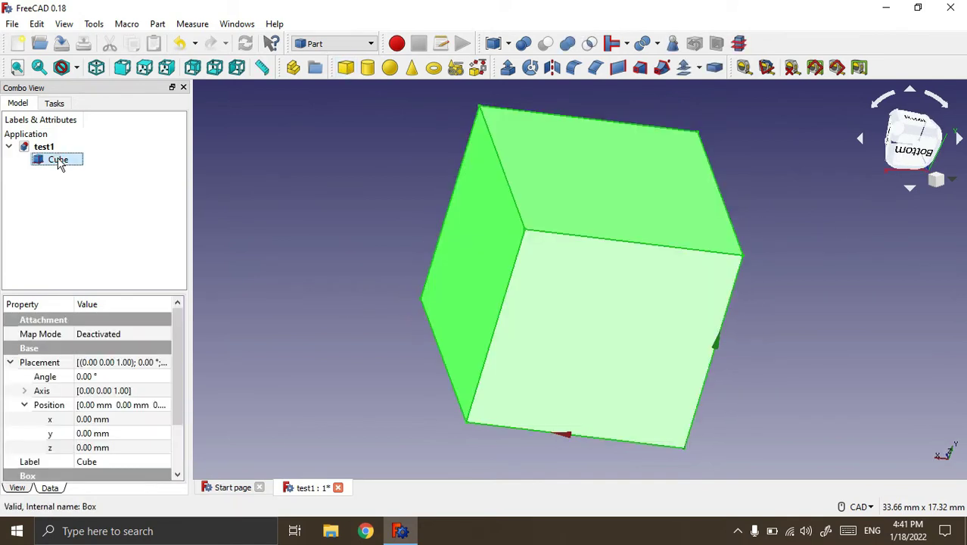
pyautogui.click(700, 69)
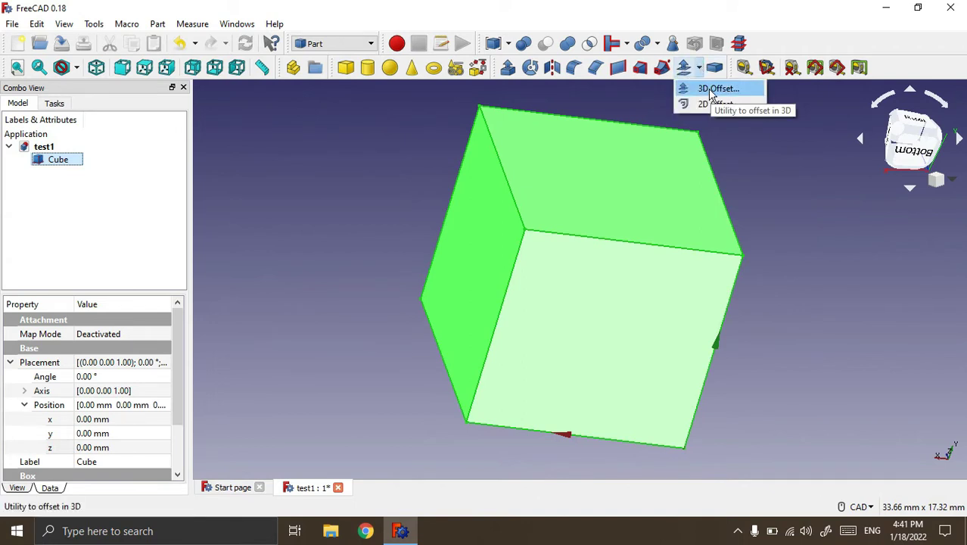
# Start a 3D Offset of the cube with a 3 mm offset distance
pyautogui.click(711, 90)
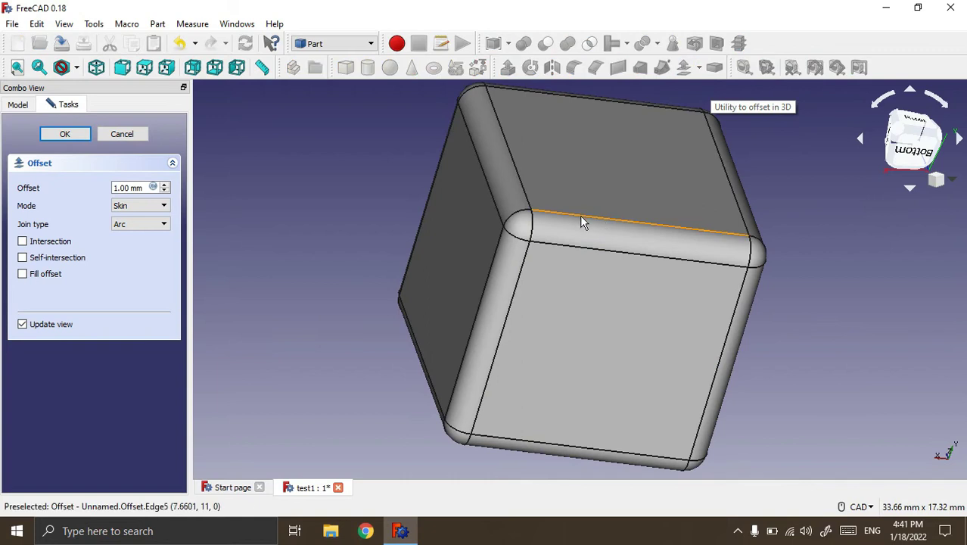
pyautogui.moveTo(822, 347); pyautogui.dragTo(651, 314, button='middle')
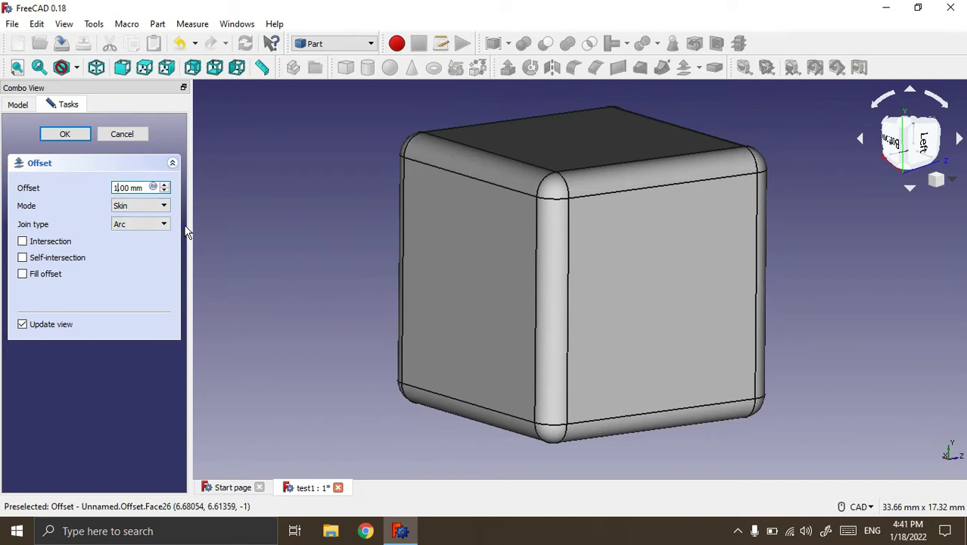
pyautogui.press('BackSpace')
pyautogui.write('3')
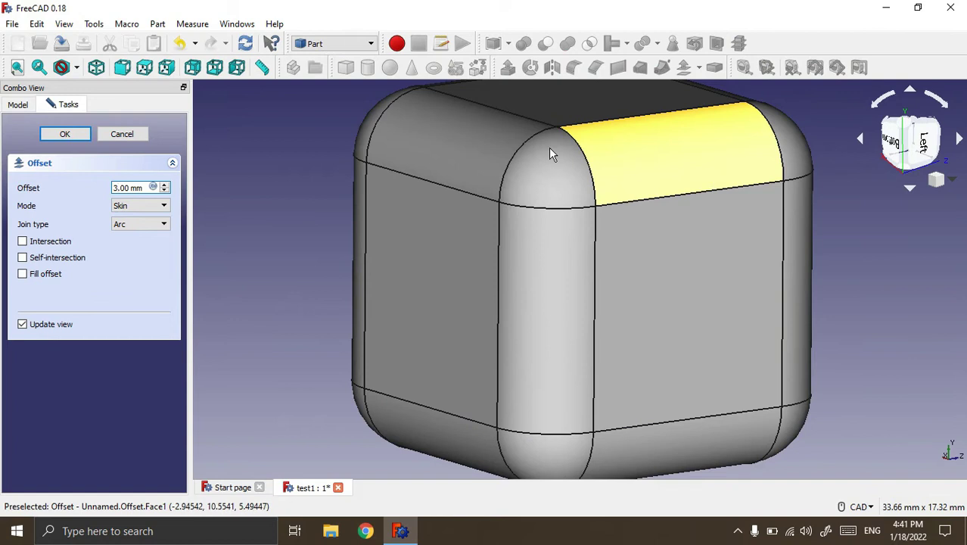
# Try Intersection joins, switch back to Arc, and accept the rounded offset
pyautogui.click(164, 224)
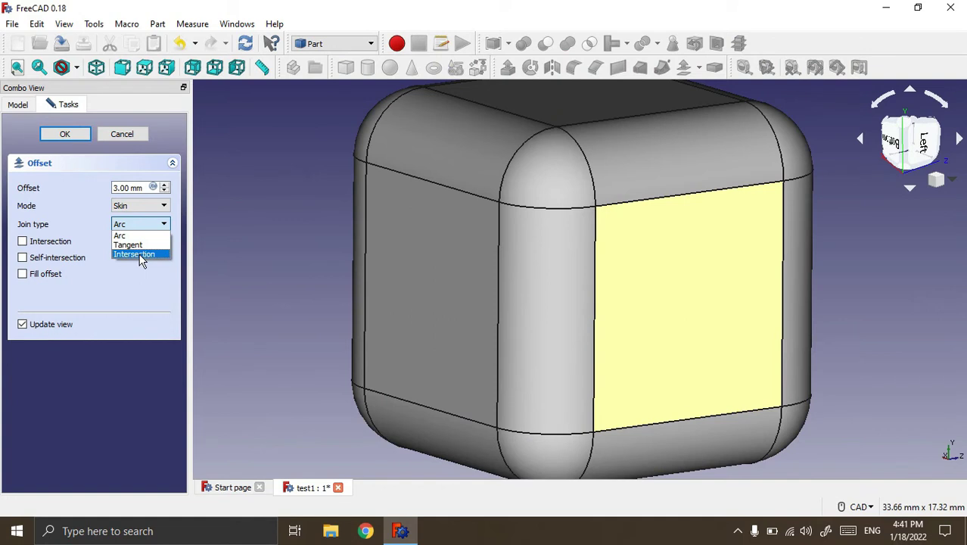
pyautogui.click(140, 255)
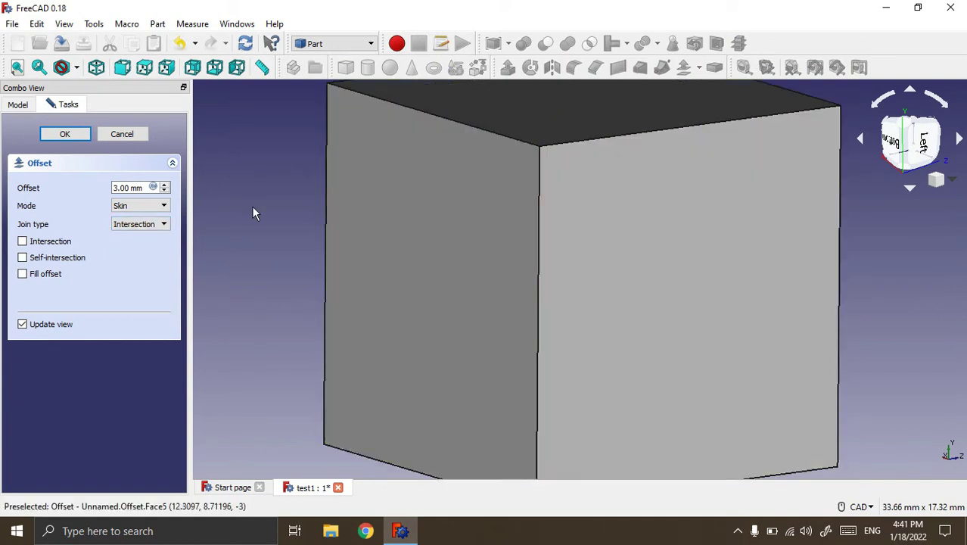
pyautogui.click(164, 224)
pyautogui.click(140, 235)
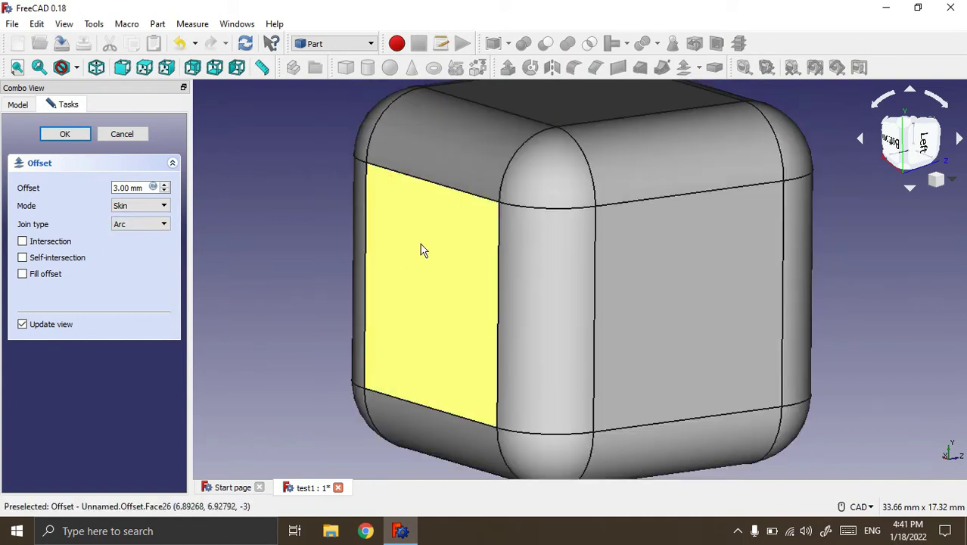
pyautogui.click(65, 136)
pyautogui.scroll(-3, 712, 261)
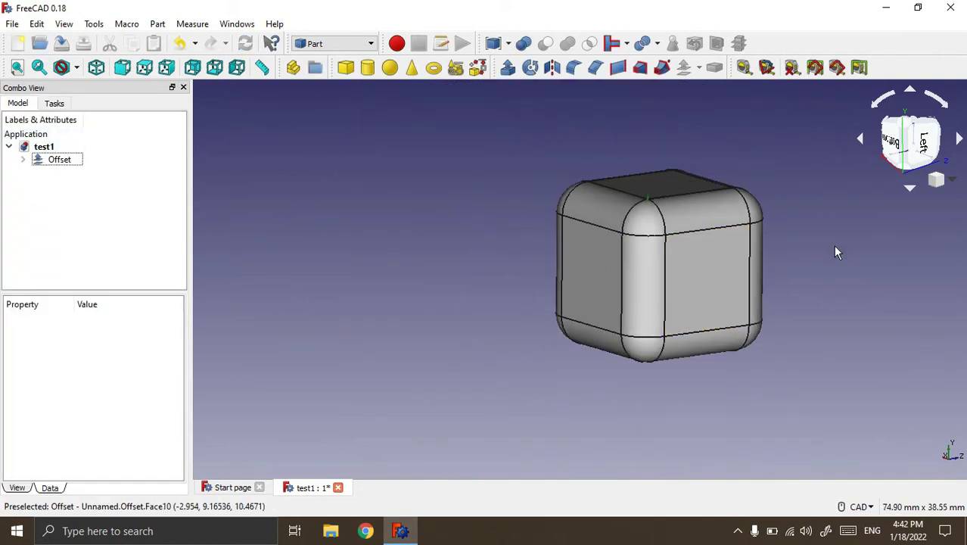
pyautogui.moveTo(836, 252); pyautogui.dragTo(634, 198, button='middle')
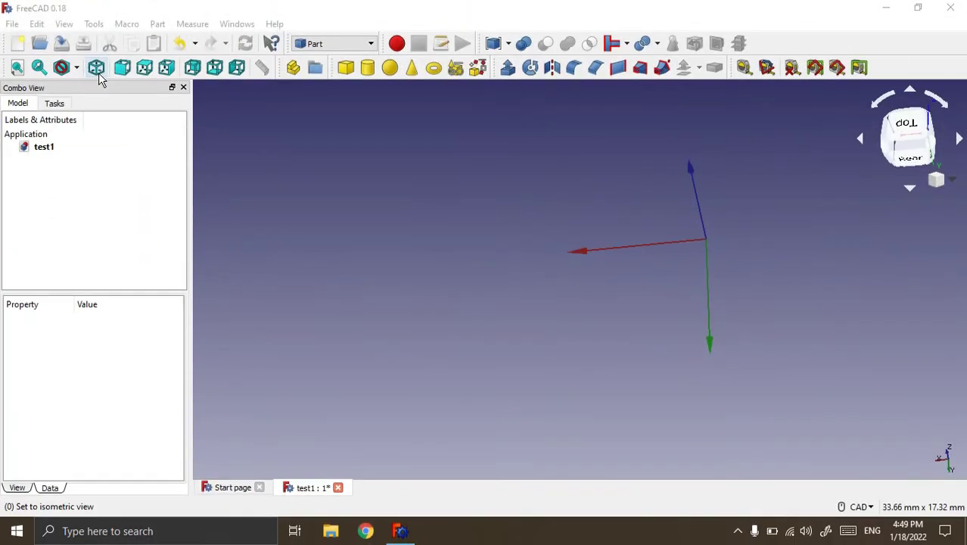
# In isometric view, add a fresh 10 mm Cube and start filleting its edges
pyautogui.click(97, 70)
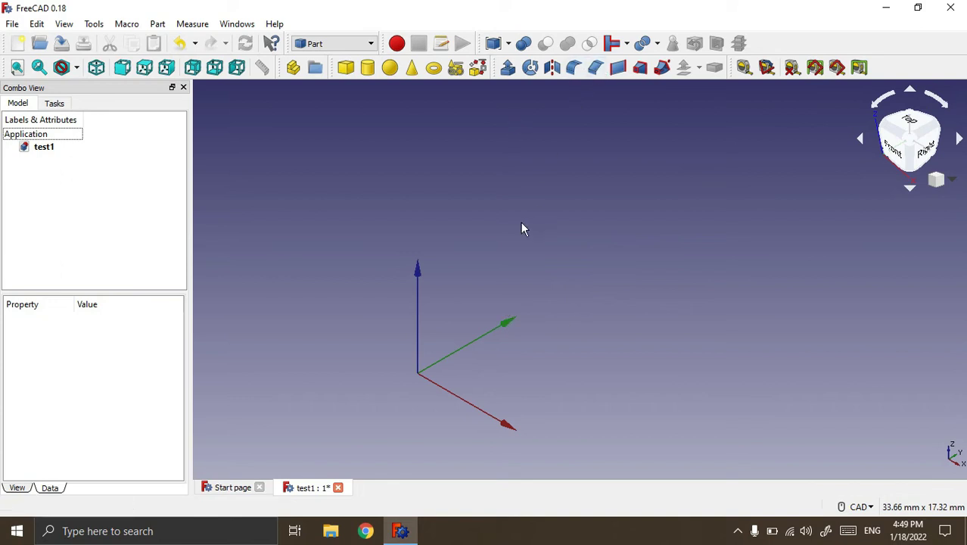
pyautogui.click(346, 68)
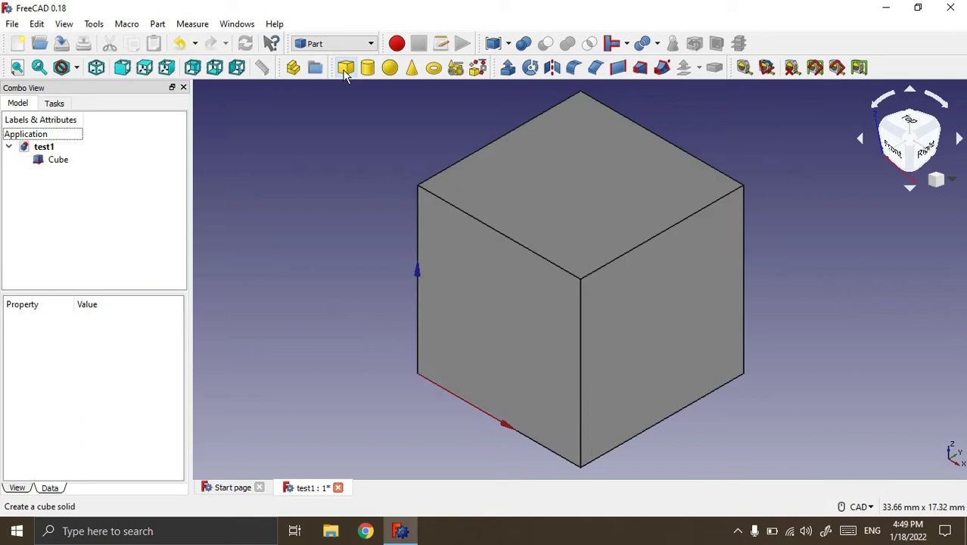
pyautogui.click(58, 161)
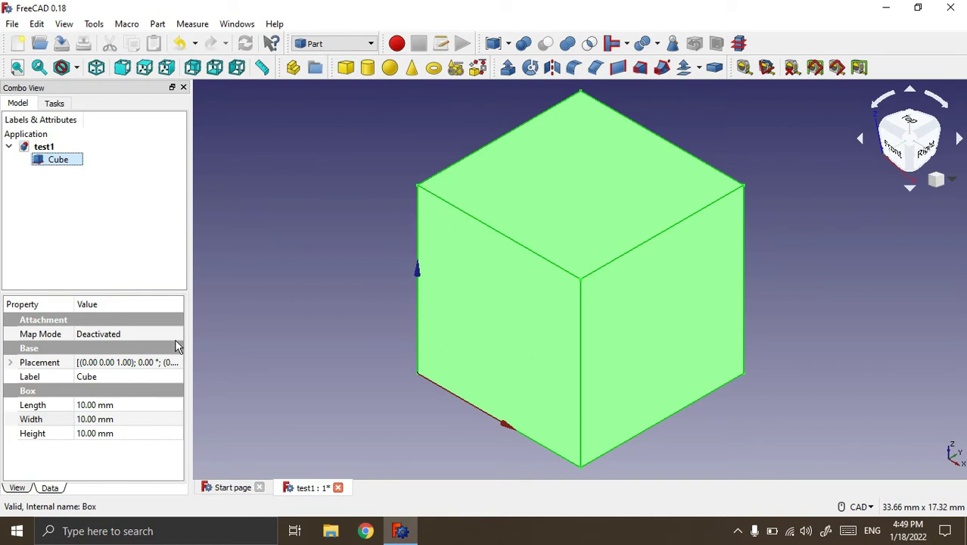
pyautogui.click(309, 280)
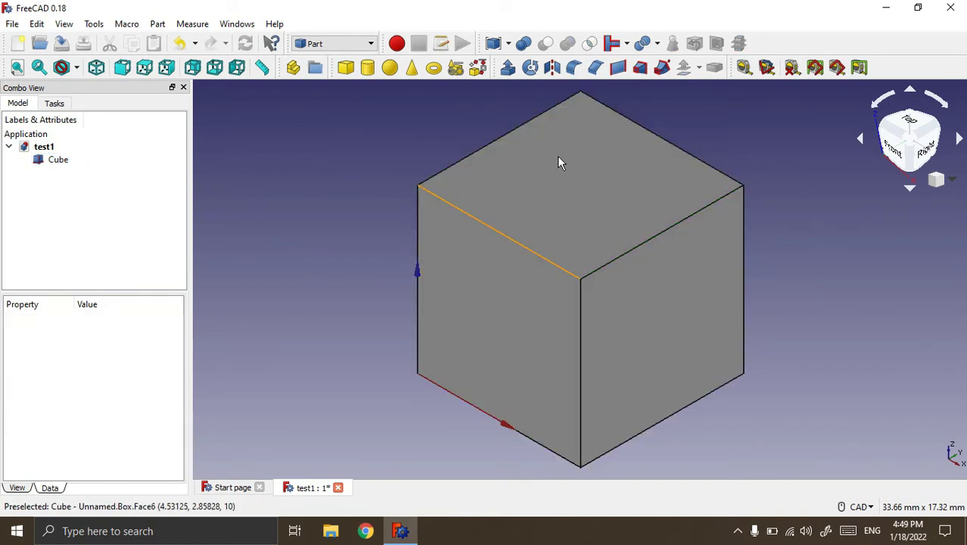
pyautogui.click(574, 70)
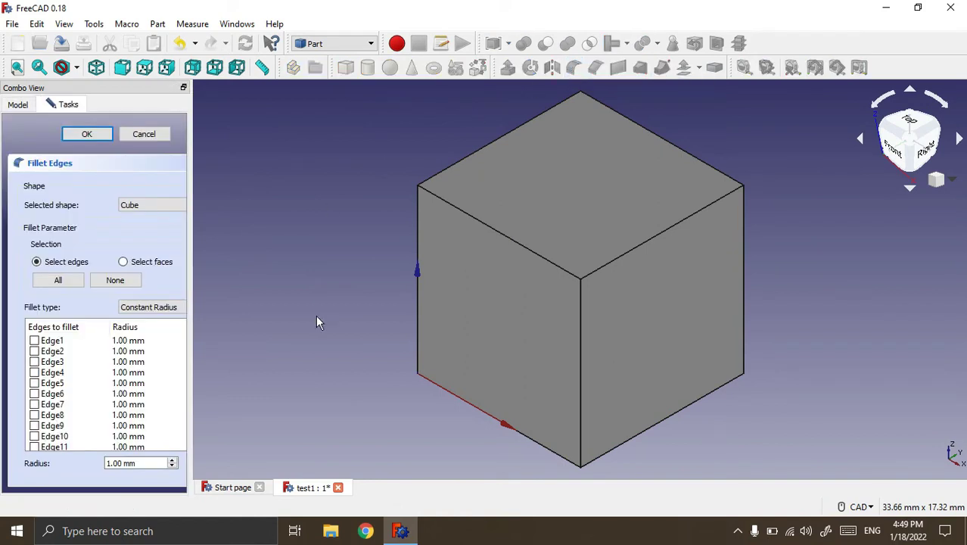
pyautogui.click(511, 207)
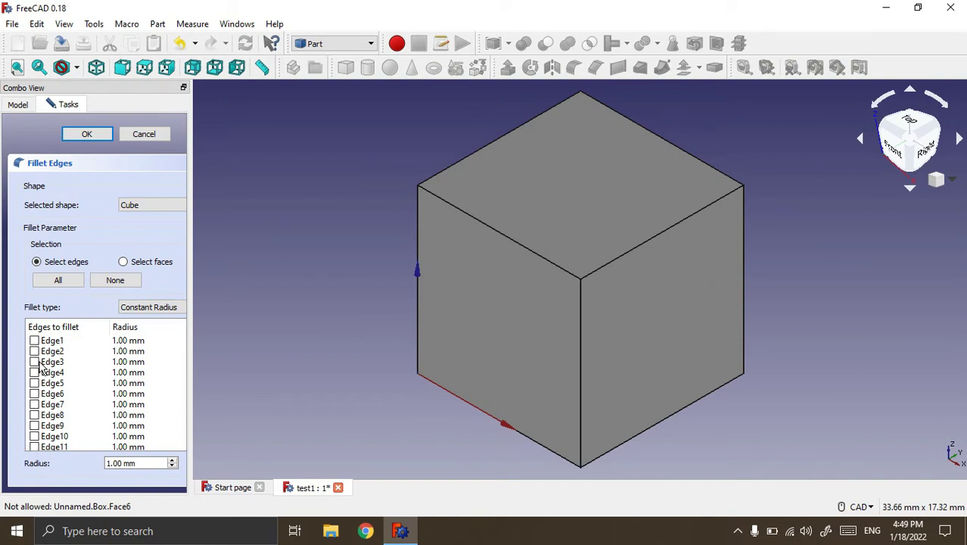
pyautogui.click(495, 231)
pyautogui.scroll(-1, 76, 407)
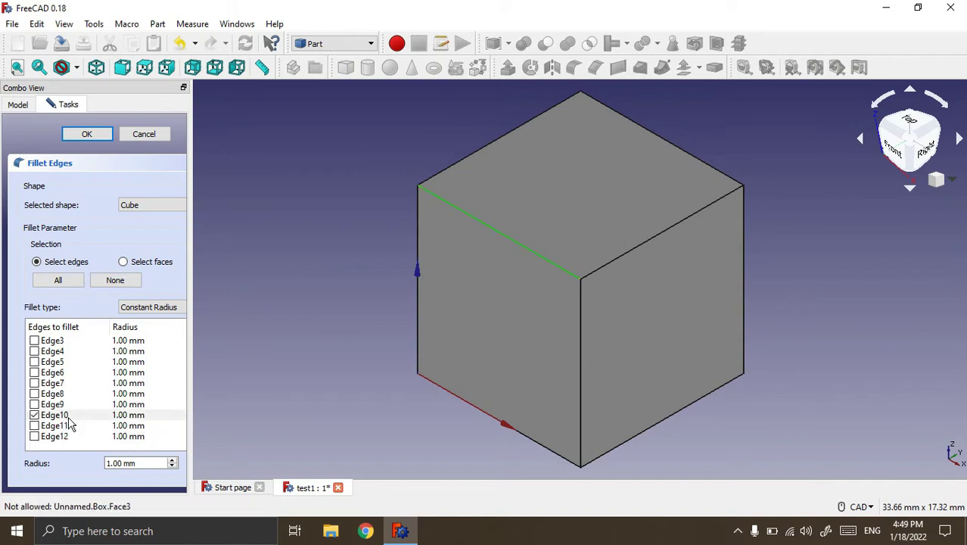
pyautogui.click(34, 393)
pyautogui.click(34, 382)
pyautogui.click(34, 393)
pyautogui.click(34, 383)
pyautogui.click(34, 372)
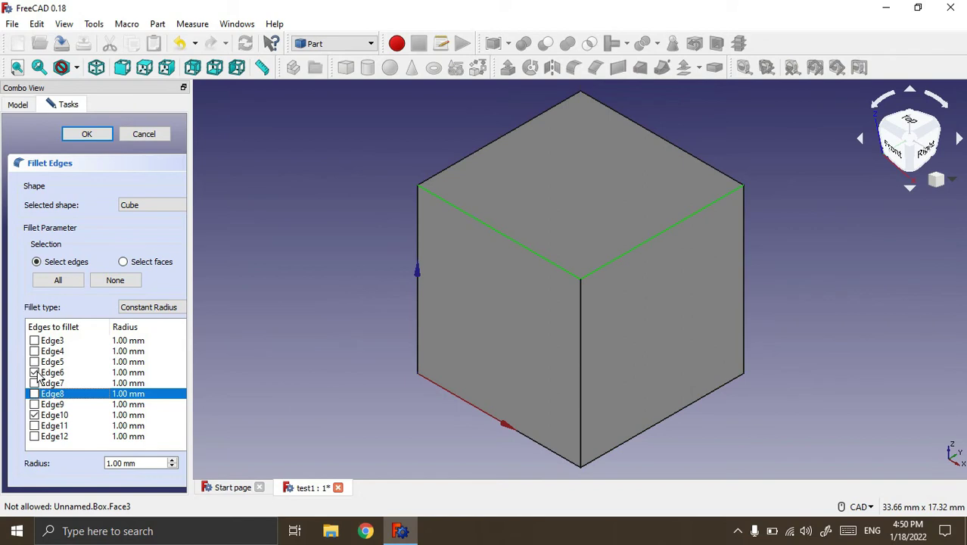
pyautogui.click(34, 404)
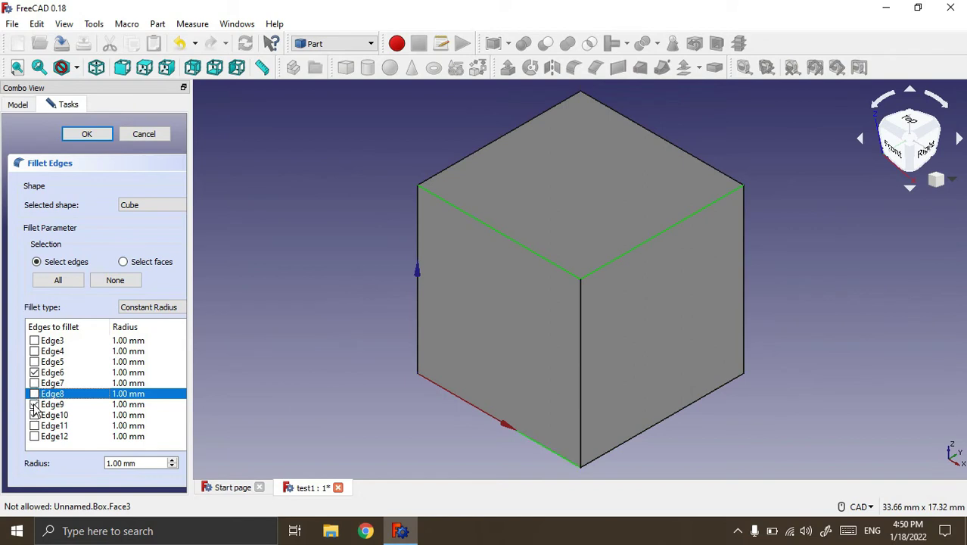
pyautogui.click(34, 362)
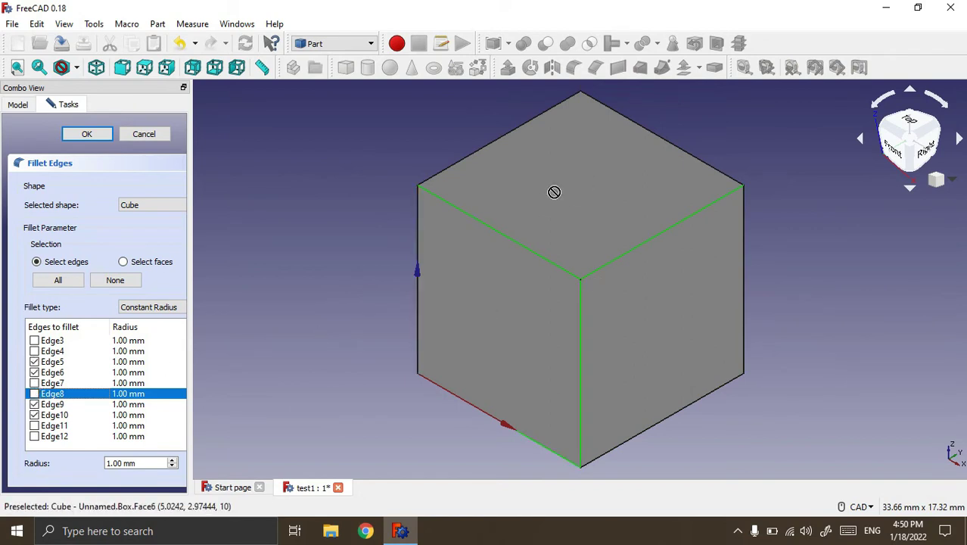
pyautogui.click(123, 262)
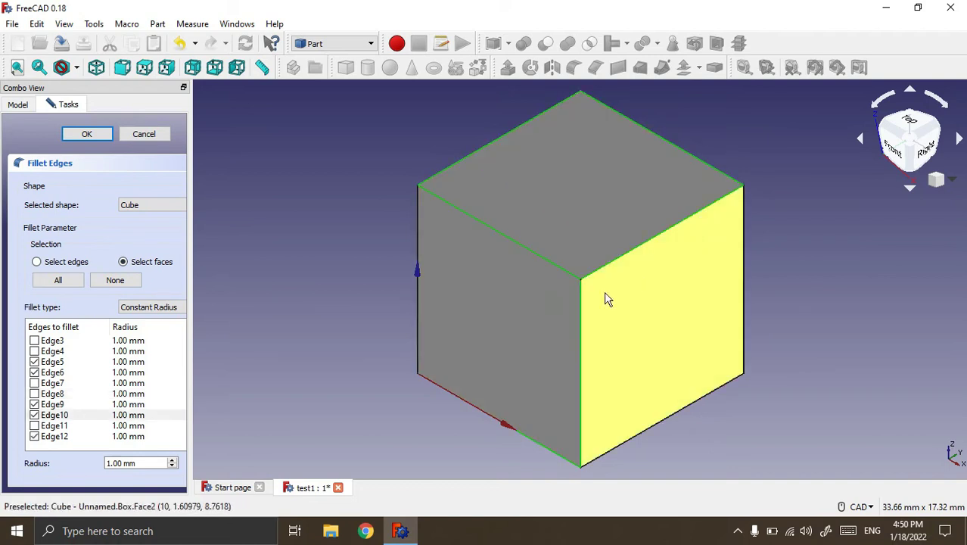
pyautogui.click(34, 415)
pyautogui.click(34, 437)
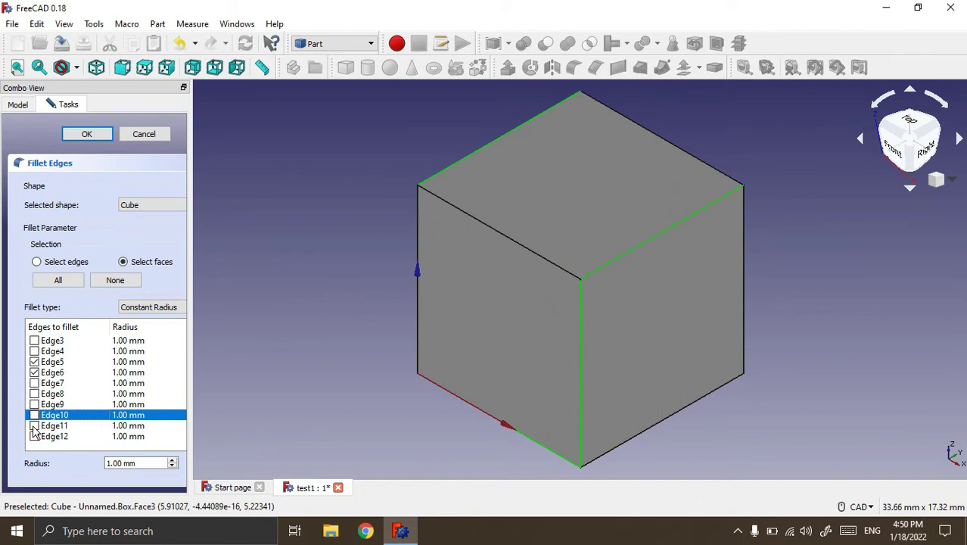
pyautogui.click(34, 372)
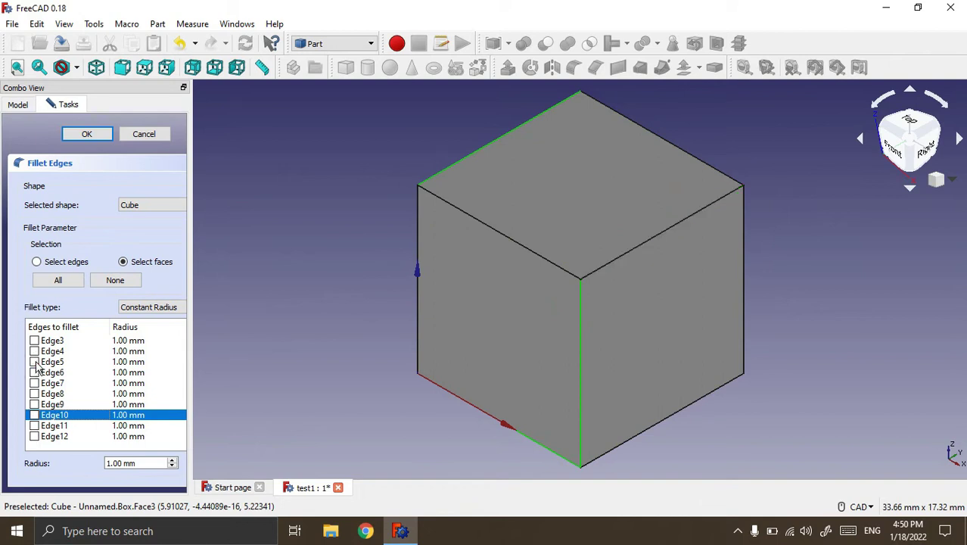
pyautogui.scroll(1, 46, 367)
pyautogui.click(34, 351)
pyautogui.press('Escape')
pyautogui.click(108, 198)
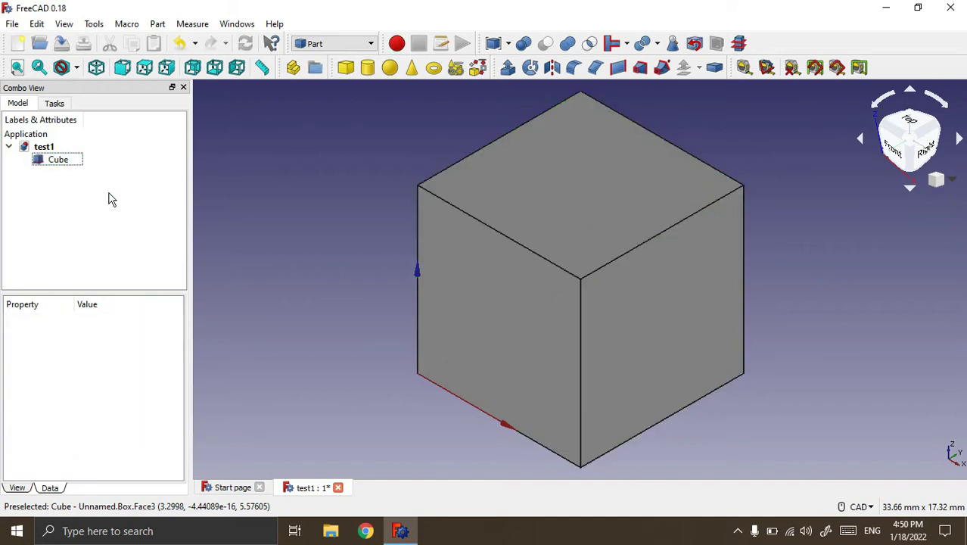
# Fillet the four edges around the cube's top face at 1.00 mm radius, picking by face
pyautogui.click(47, 159)
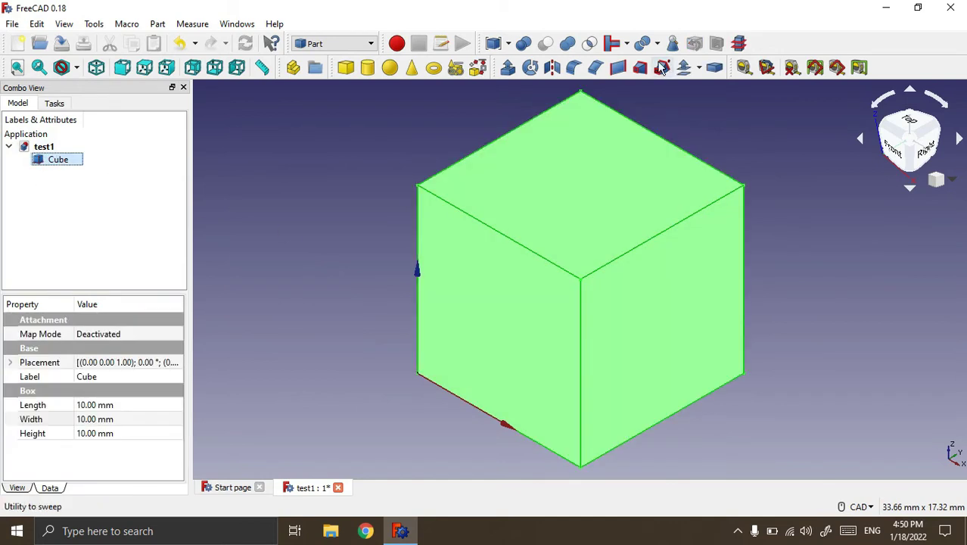
pyautogui.click(573, 68)
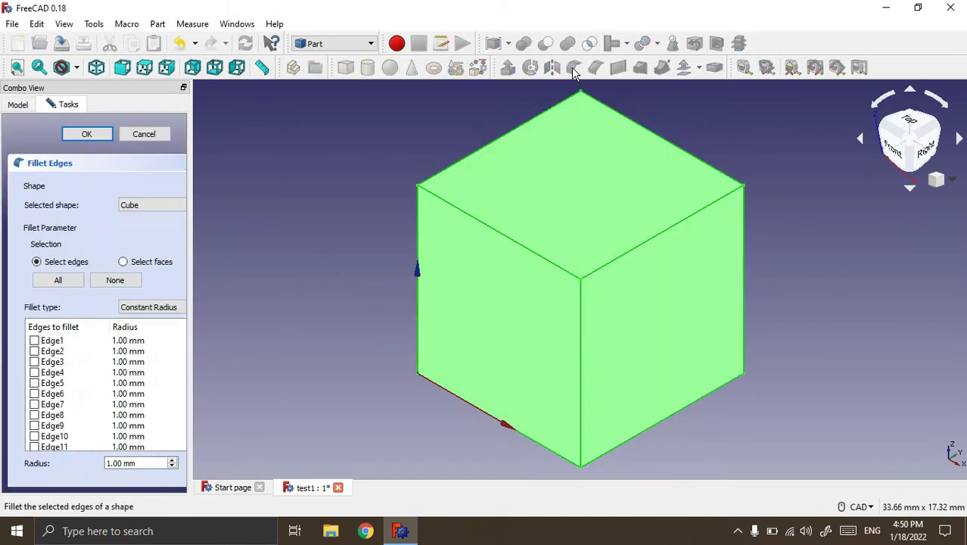
pyautogui.click(123, 261)
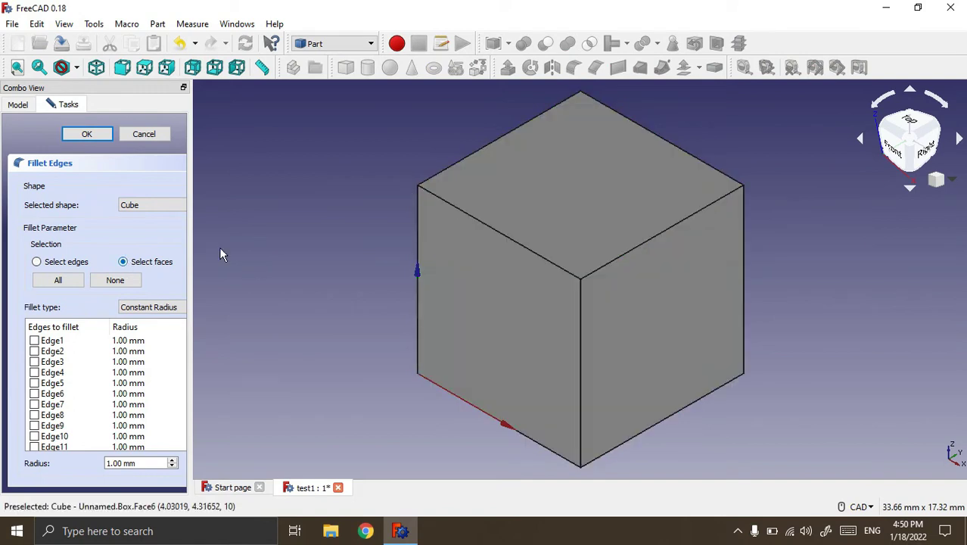
pyautogui.click(568, 177)
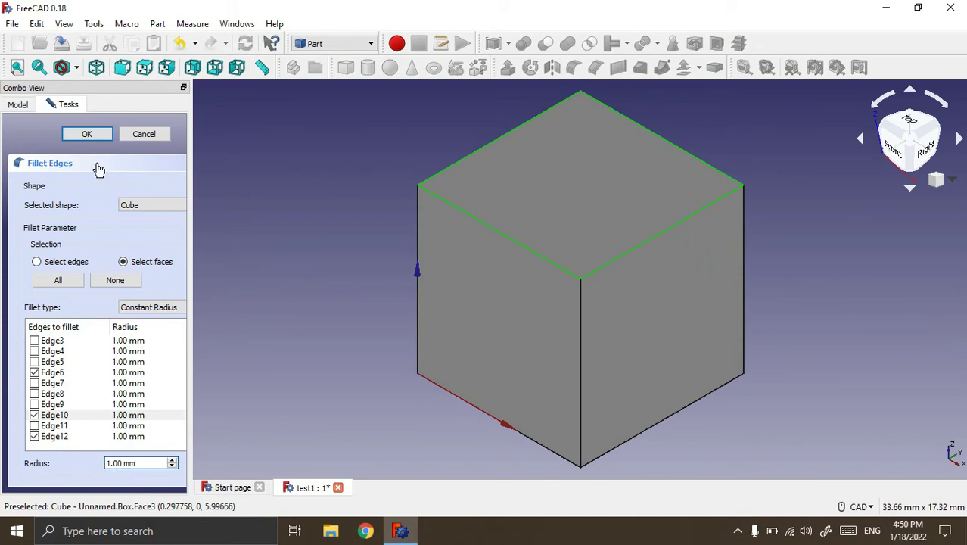
pyautogui.click(86, 134)
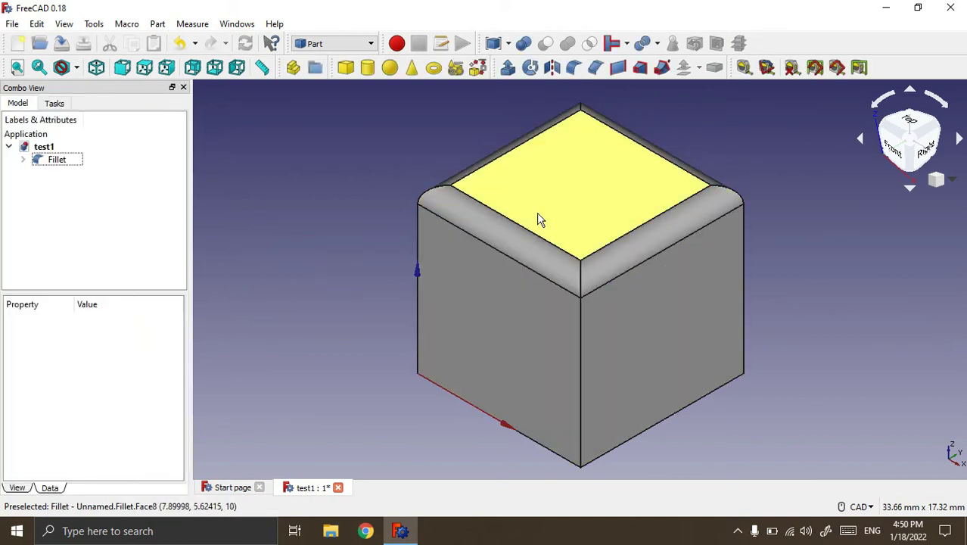
# Orbit, zoom and switch to Front view to inspect the rounded cube
pyautogui.moveTo(827, 349)
pyautogui.mouseDown(button='middle')
pyautogui.moveTo(715, 363)
pyautogui.moveTo(695, 324)
pyautogui.mouseUp(button='middle')
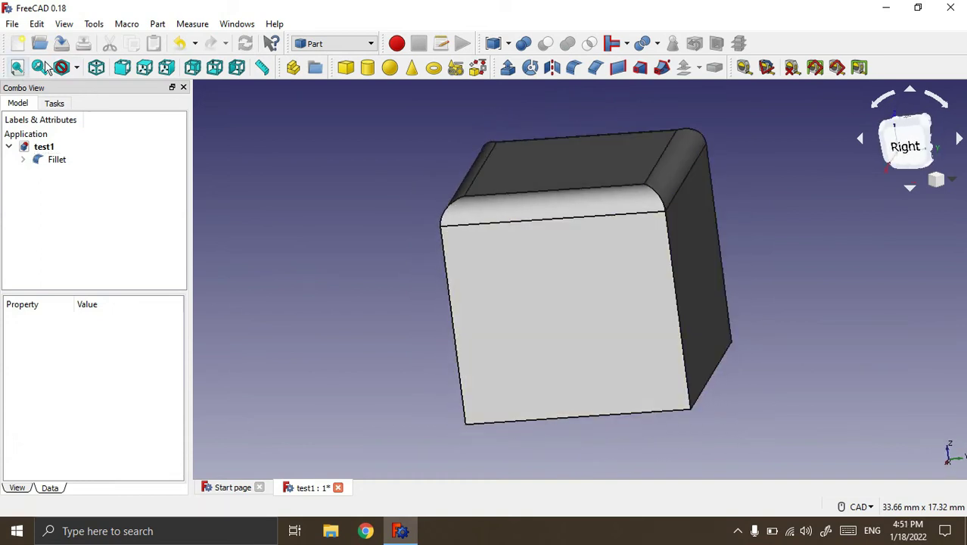
pyautogui.click(122, 67)
pyautogui.scroll(4, 588, 193)
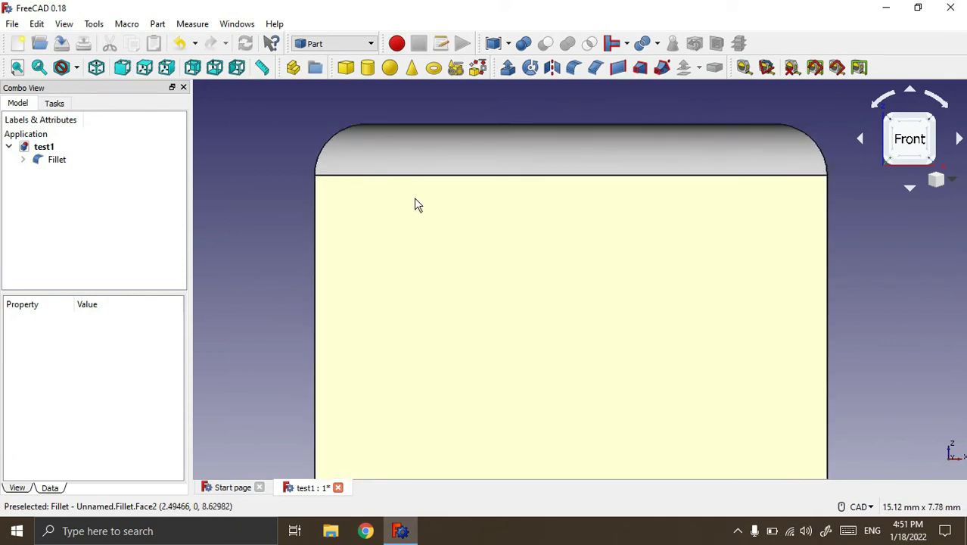
pyautogui.scroll(-5, 393, 233)
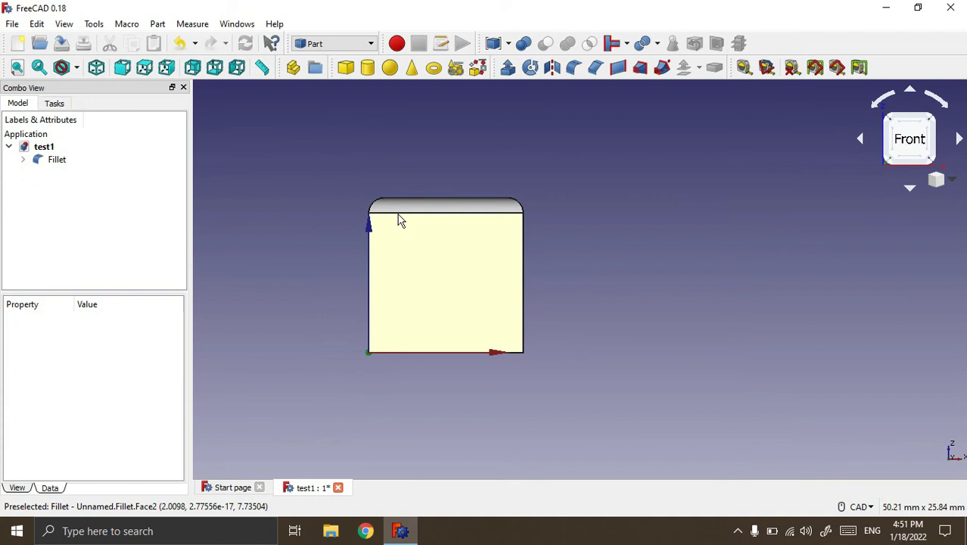
pyautogui.scroll(3, 399, 216)
pyautogui.scroll(2, 399, 216)
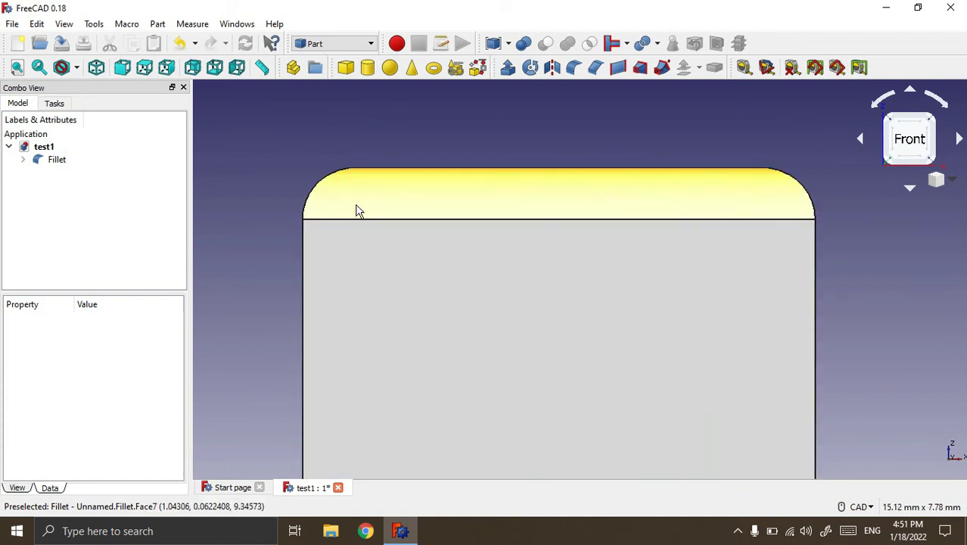
pyautogui.scroll(-5, 496, 274)
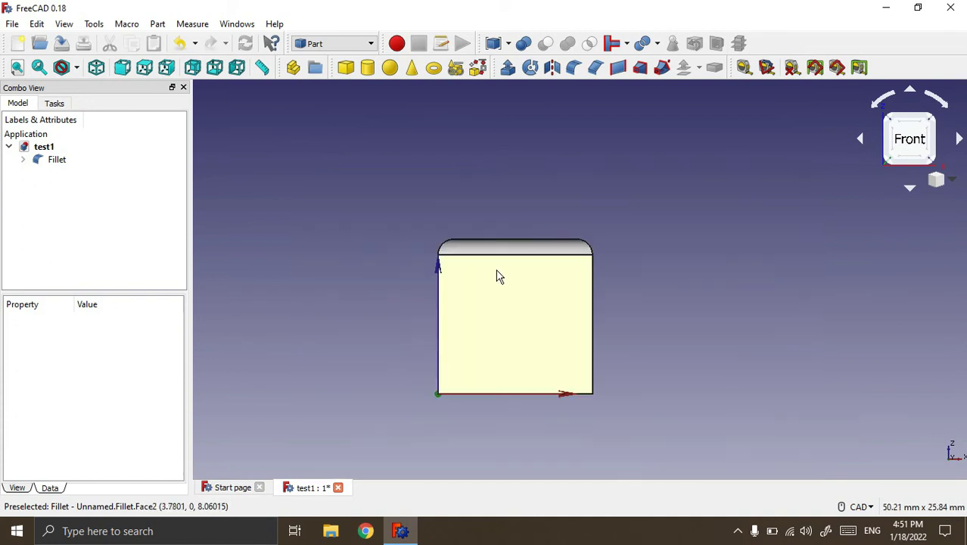
# Reopen the Fillet for editing, showing Edge2, Edge6, Edge10 at 1.00 mm
pyautogui.click(60, 160)
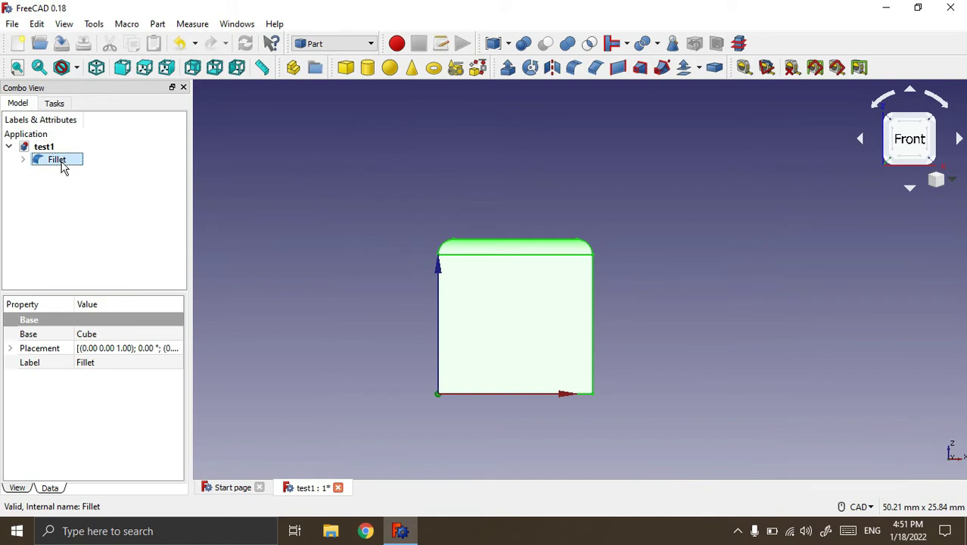
pyautogui.moveTo(569, 177); pyautogui.dragTo(571, 206, button='middle')
pyautogui.click(96, 208)
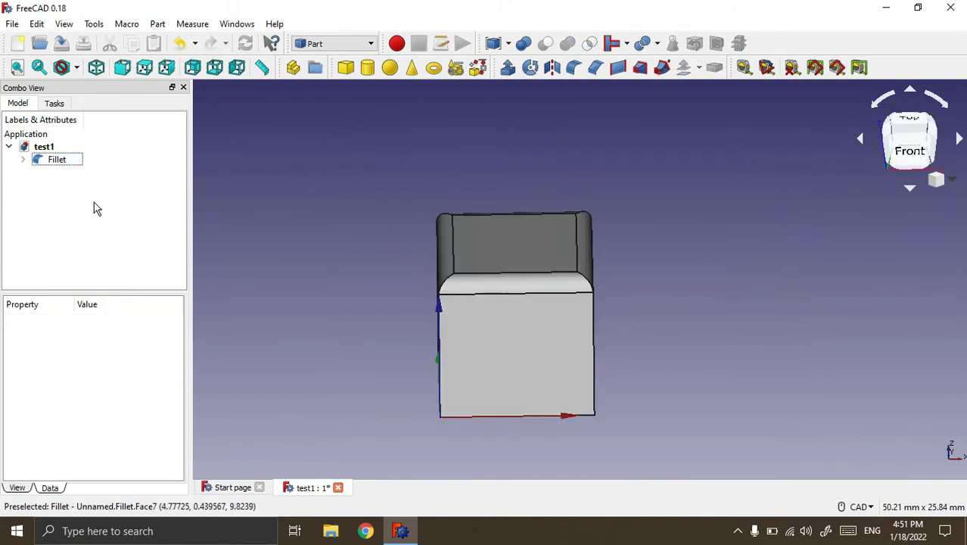
pyautogui.doubleClick(59, 161)
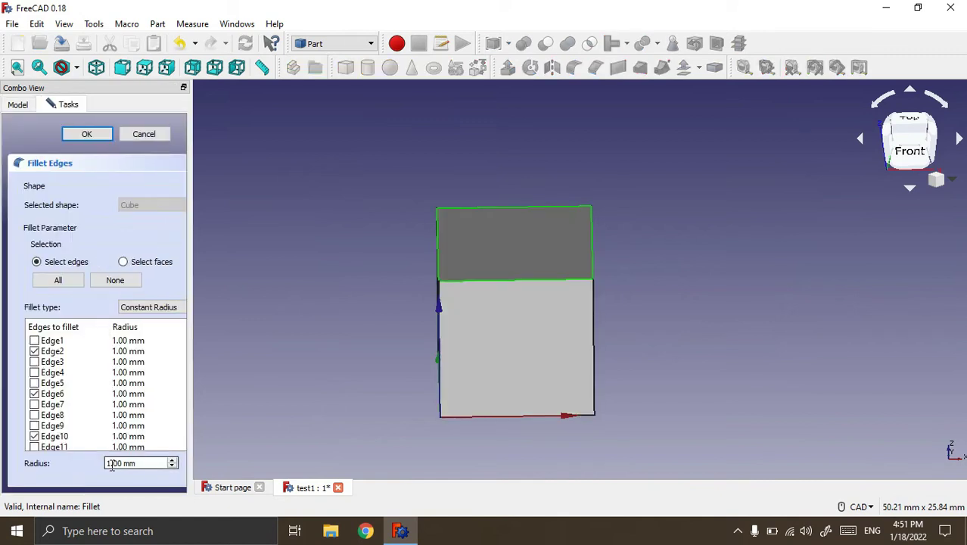
# Change the fillet radius to 2.00 mm and inspect the result
pyautogui.press('BackSpace')
pyautogui.write('2')
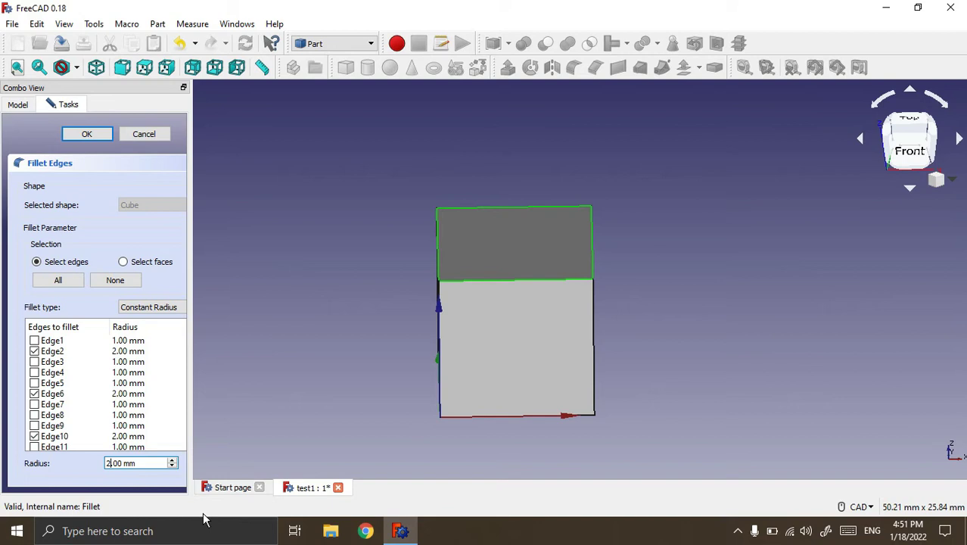
pyautogui.click(95, 135)
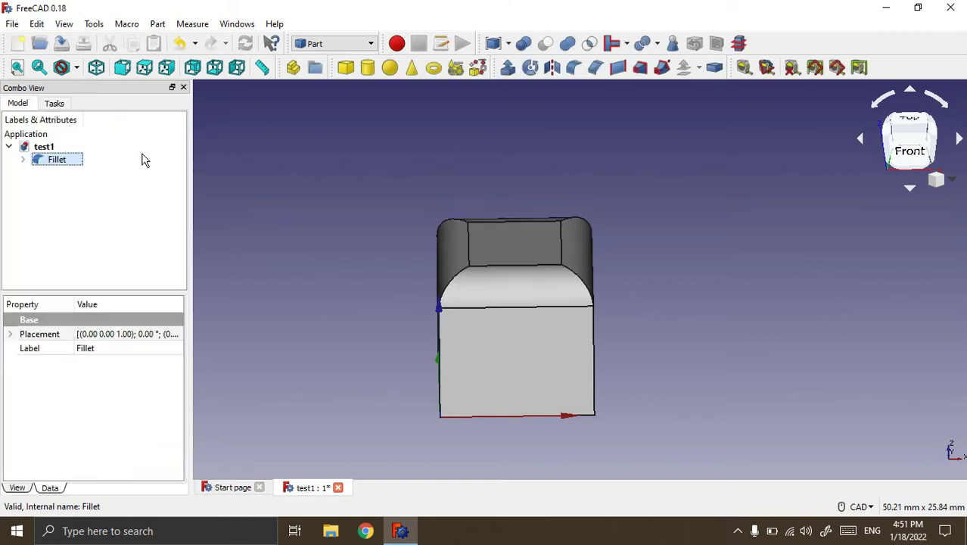
pyautogui.moveTo(714, 344)
pyautogui.mouseDown(button='middle')
pyautogui.moveTo(731, 344)
pyautogui.moveTo(726, 332)
pyautogui.moveTo(727, 358)
pyautogui.moveTo(667, 315)
pyautogui.mouseUp(button='middle')
pyautogui.scroll(5, 664, 308)
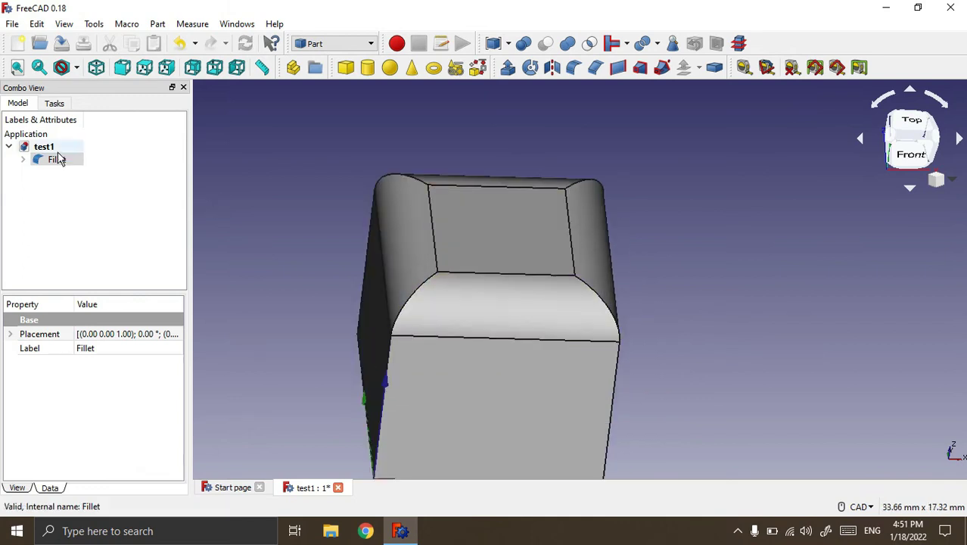
pyautogui.moveTo(504, 242); pyautogui.dragTo(691, 363, button='middle')
# Reopen the Fillet's settings from the Model tree for another change
pyautogui.click(690, 363)
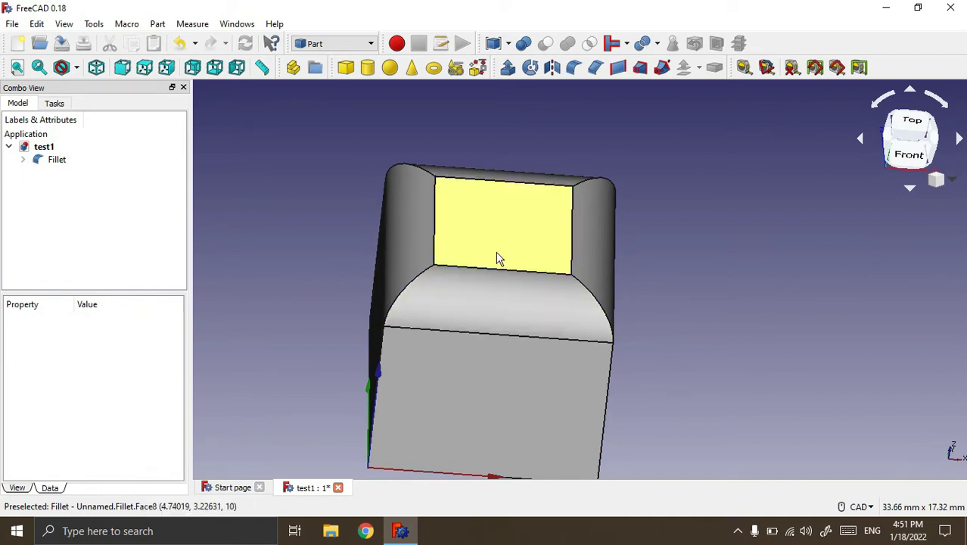
pyautogui.click(57, 162)
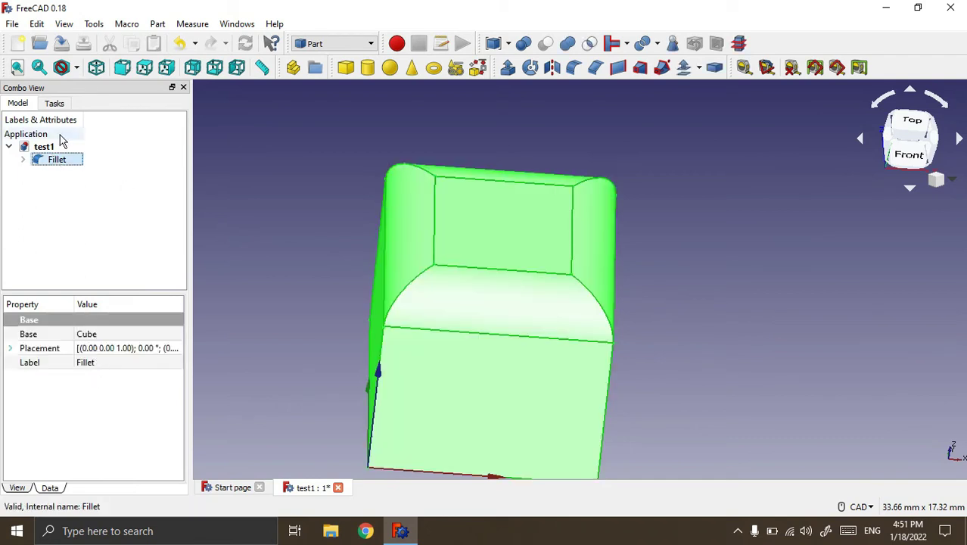
pyautogui.doubleClick(59, 160)
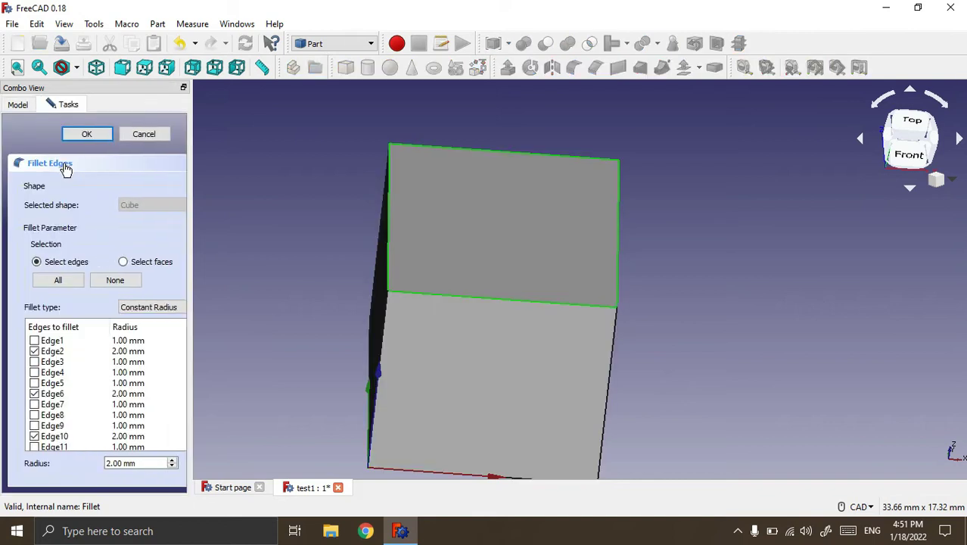
# Change the fillet radius and apply it; the fillet fails
pyautogui.click(108, 465)
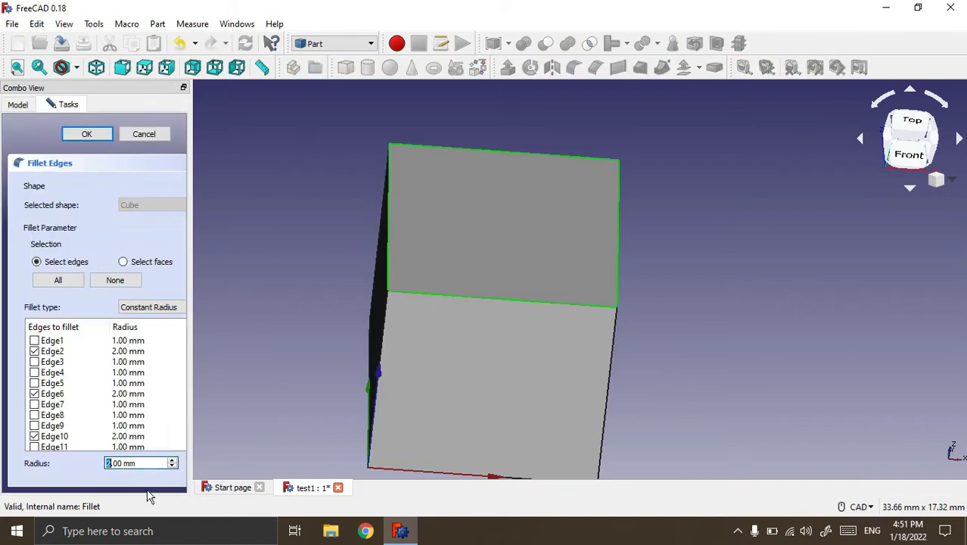
pyautogui.write('5')
pyautogui.click(231, 330)
pyautogui.click(87, 134)
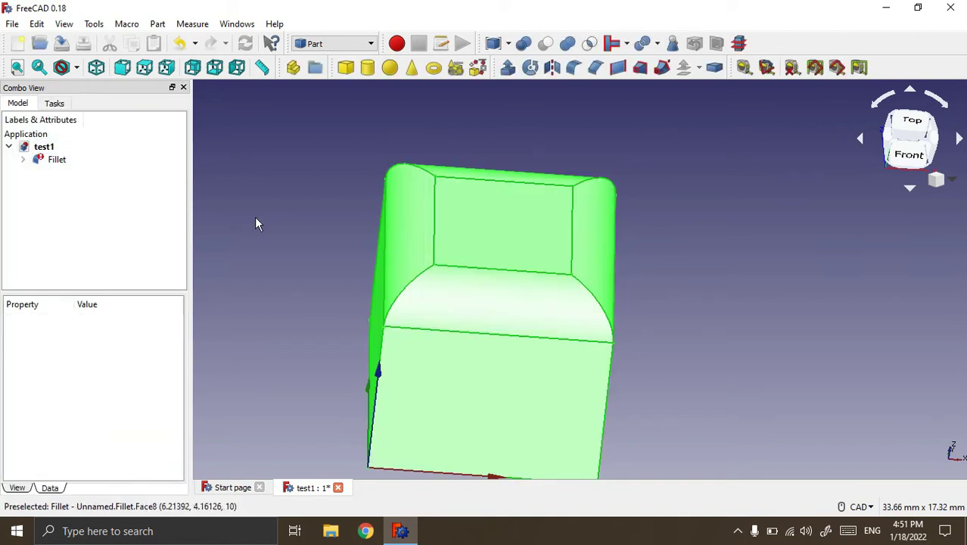
pyautogui.click(257, 221)
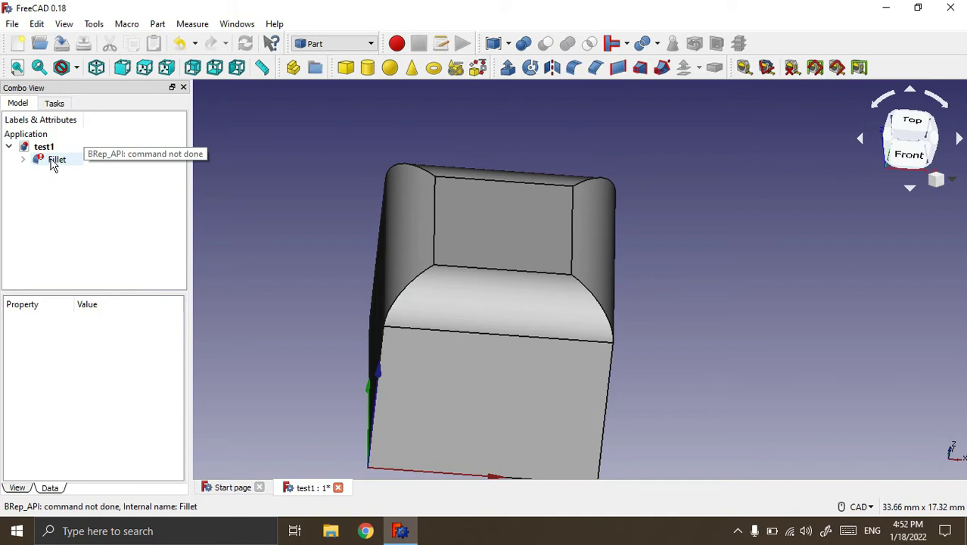
# Reopen the failed Fillet and apply a 4.90 mm radius so the top roundings meet
pyautogui.doubleClick(55, 161)
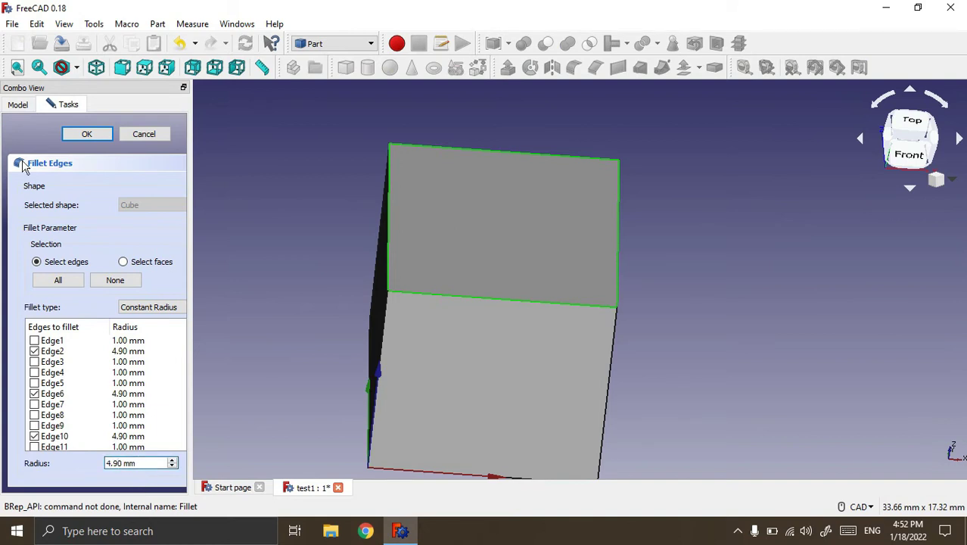
pyautogui.click(89, 135)
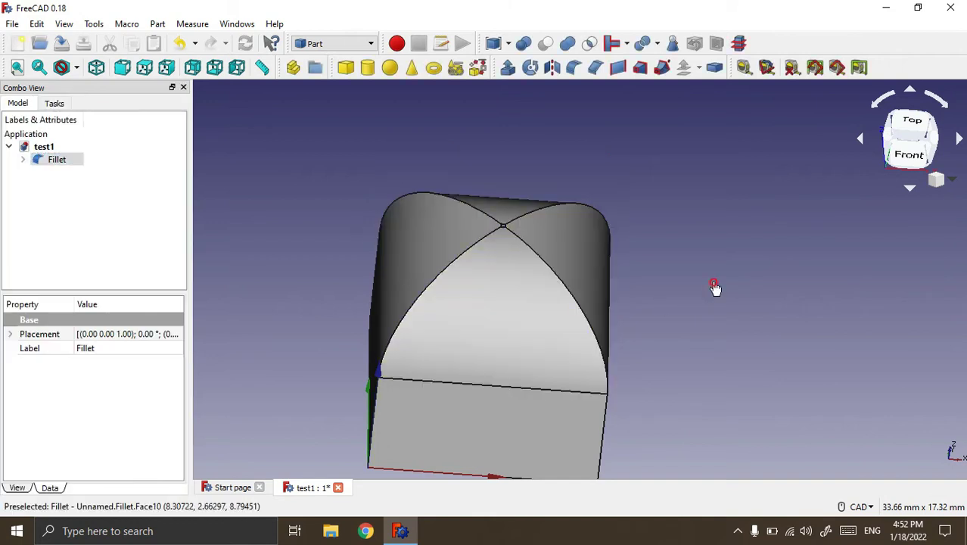
pyautogui.moveTo(636, 119)
pyautogui.mouseDown(button='middle')
pyautogui.moveTo(632, 157)
pyautogui.moveTo(620, 114)
pyautogui.mouseUp(button='middle')
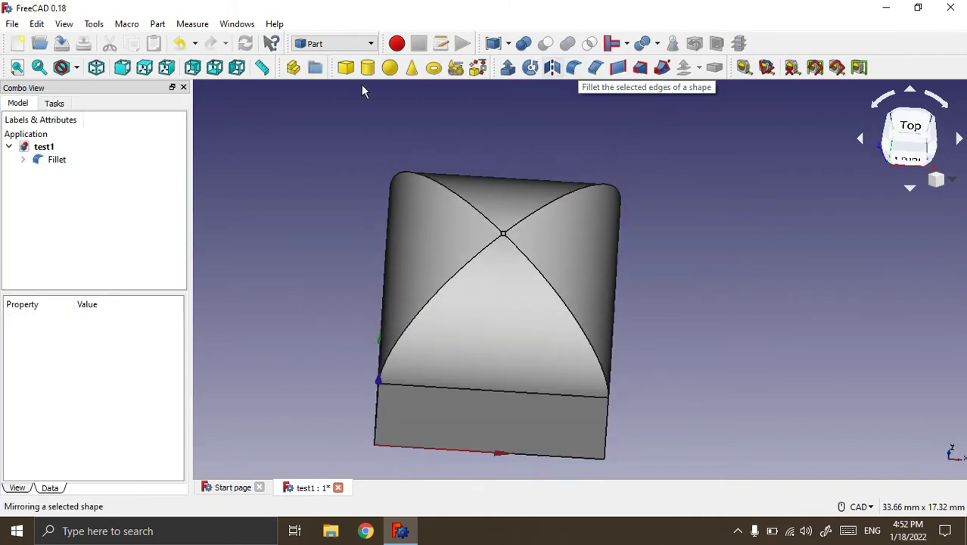
pyautogui.click(53, 159)
# Delete the Fillet to restore the plain Cube
pyautogui.press('Delete')
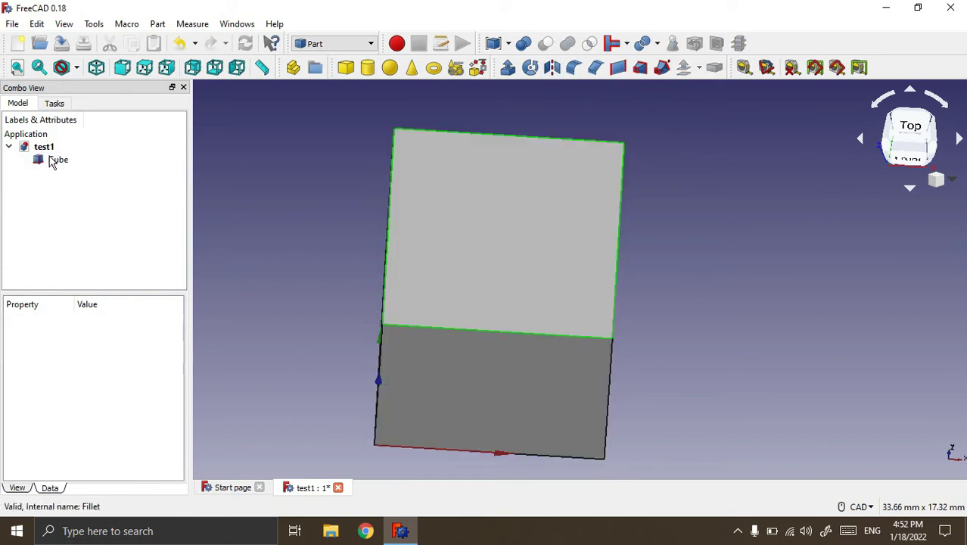
pyautogui.click(59, 162)
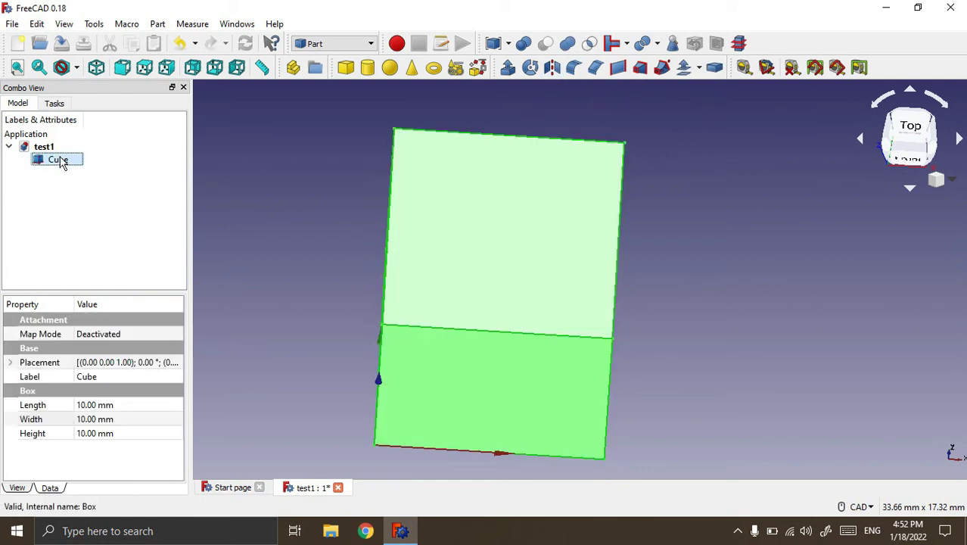
pyautogui.click(739, 217)
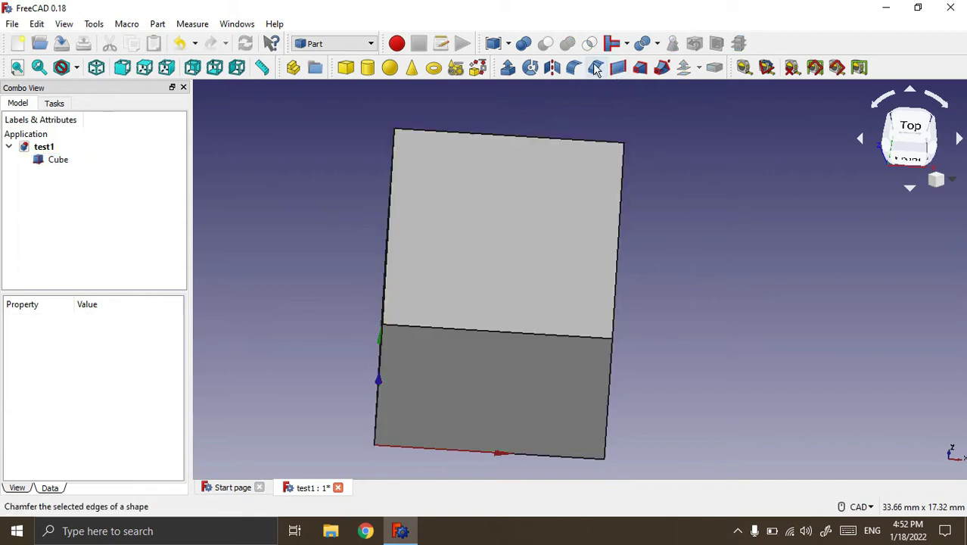
# Chamfer the cube's Edge4, Edge5 and Edge8 by 3.00 mm
pyautogui.click(595, 68)
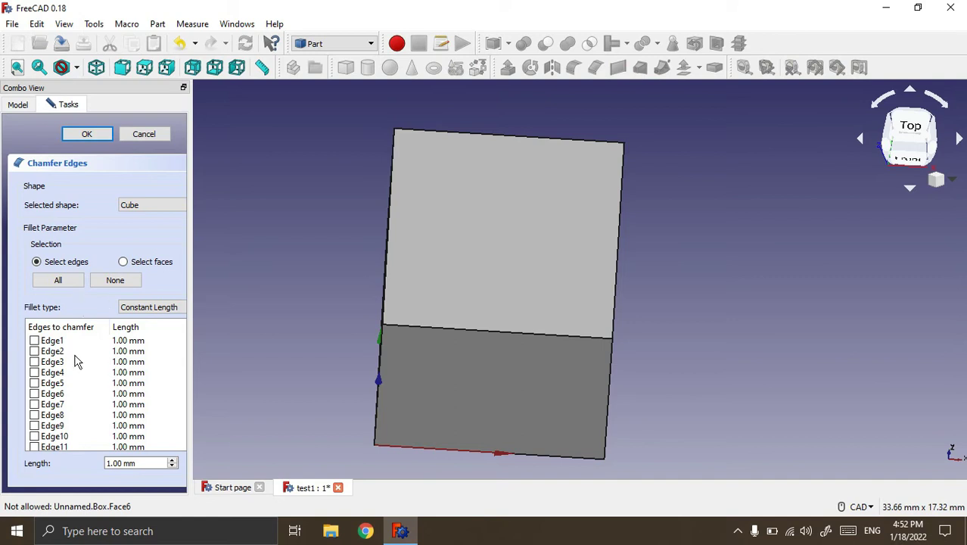
pyautogui.click(34, 371)
pyautogui.click(34, 382)
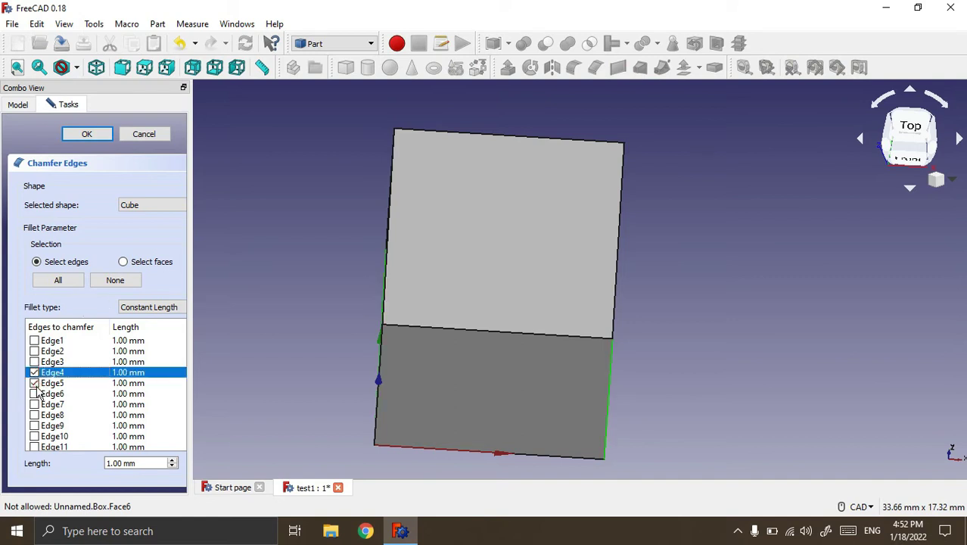
pyautogui.click(107, 461)
pyautogui.write('3')
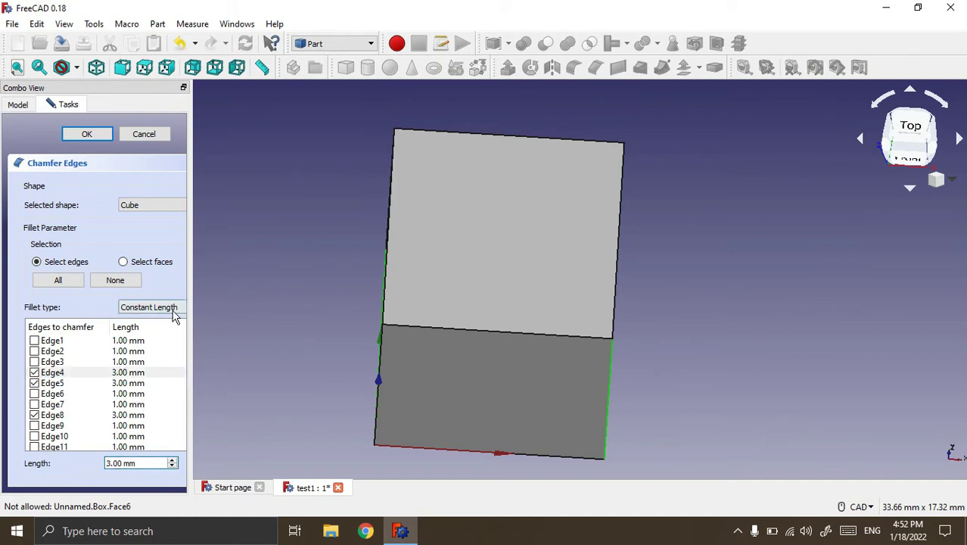
pyautogui.click(87, 137)
pyautogui.moveTo(723, 389)
pyautogui.mouseDown(button='middle')
pyautogui.moveTo(705, 391)
pyautogui.moveTo(634, 322)
pyautogui.moveTo(570, 301)
pyautogui.moveTo(537, 172)
pyautogui.mouseUp(button='middle')
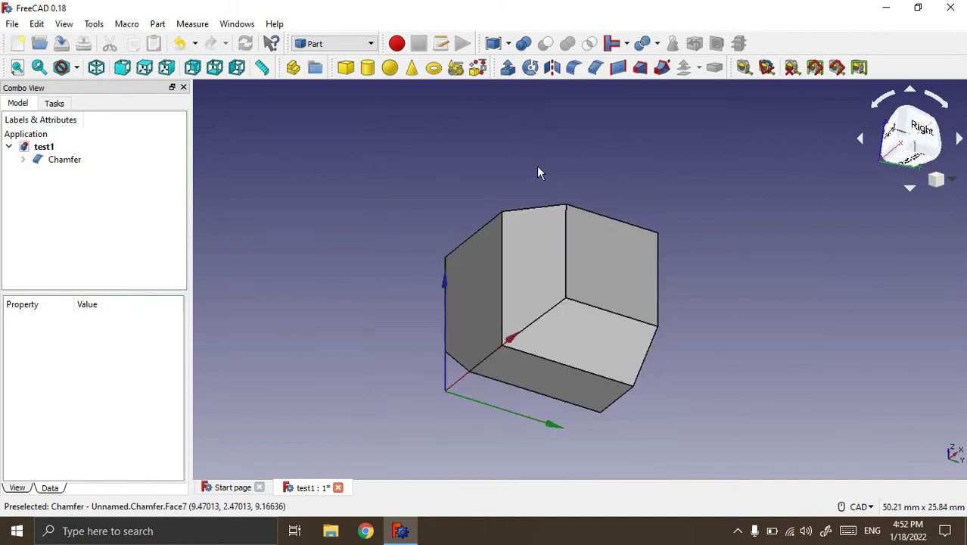
# Delete the existing Chamfer so the plain Cube returns, then select the Cube
pyautogui.moveTo(368, 349)
pyautogui.mouseDown(button='middle')
pyautogui.moveTo(453, 281)
pyautogui.moveTo(453, 249)
pyautogui.moveTo(479, 328)
pyautogui.mouseUp(button='middle')
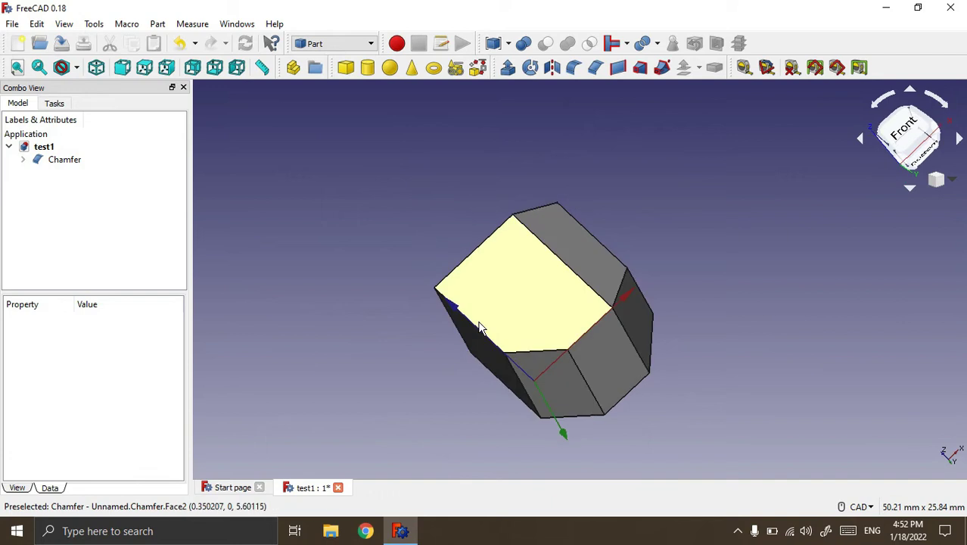
pyautogui.click(68, 162)
pyautogui.doubleClick(68, 161)
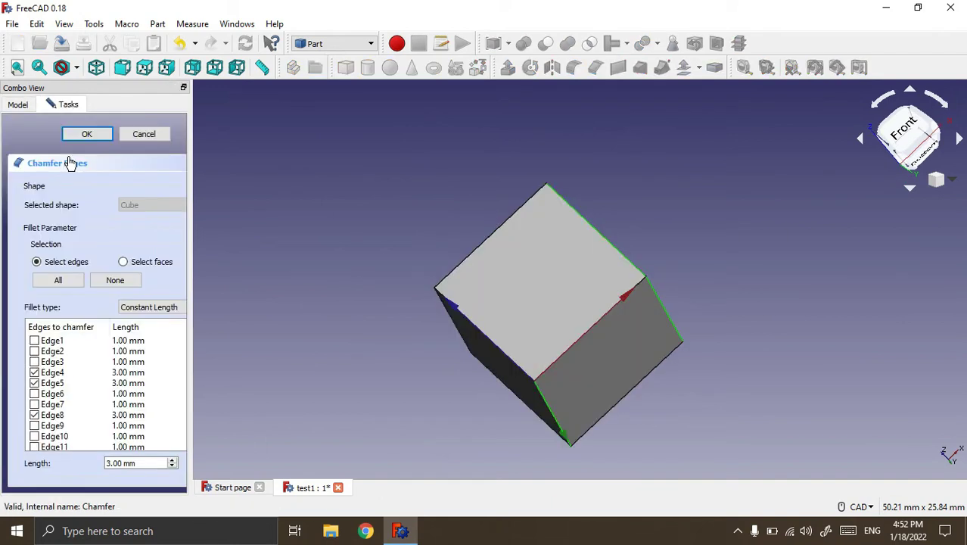
pyautogui.press('Escape')
pyautogui.click(58, 188)
pyautogui.click(71, 163)
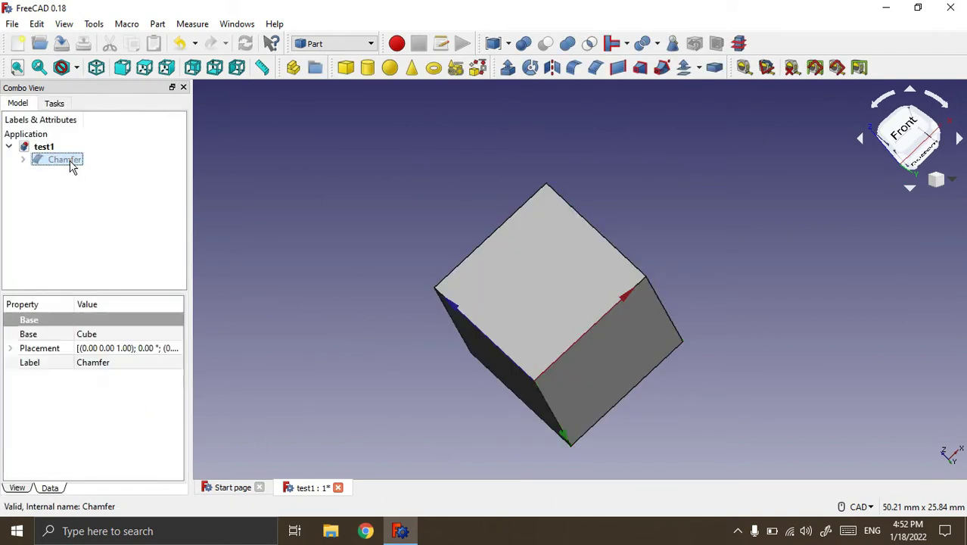
pyautogui.press('Delete')
pyautogui.click(69, 162)
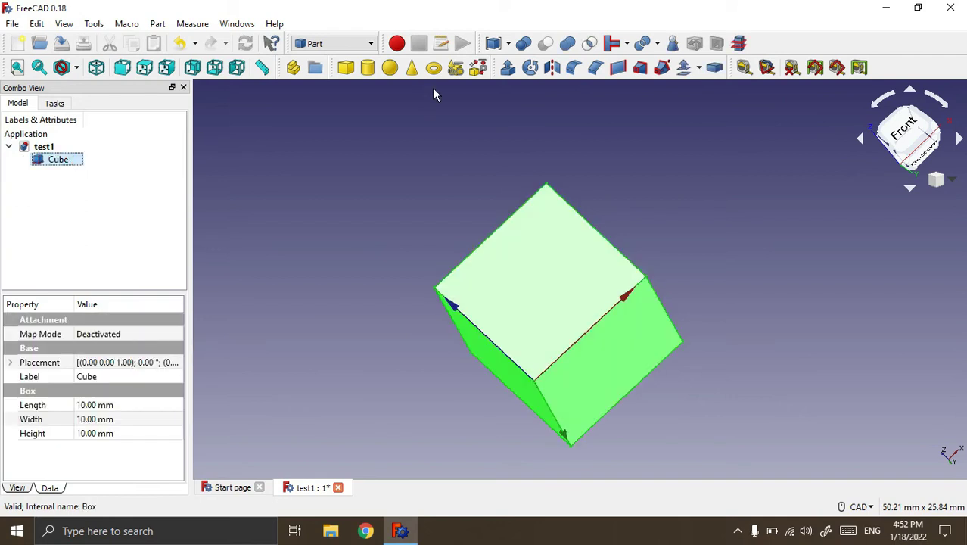
# Chamfer all four edges of the cube's top face using face selection
pyautogui.click(595, 67)
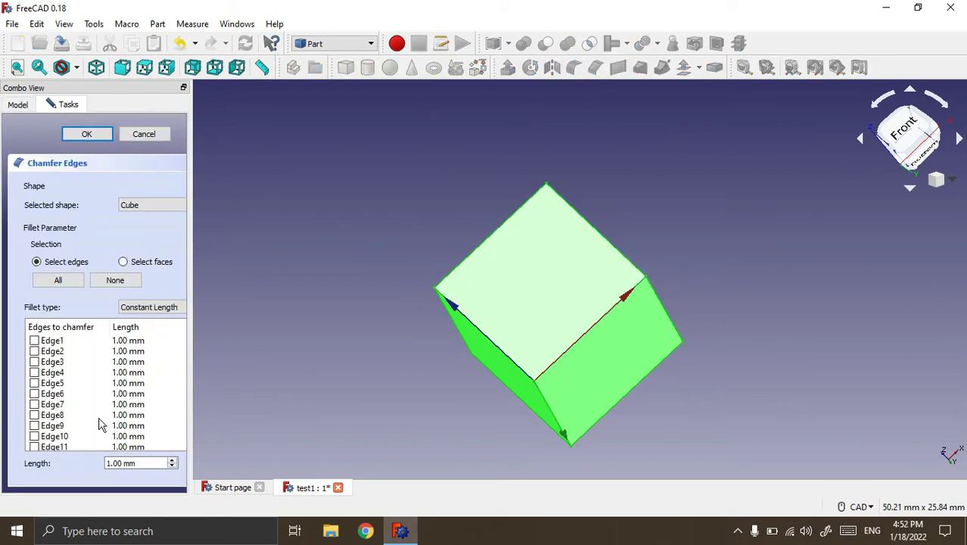
pyautogui.click(123, 262)
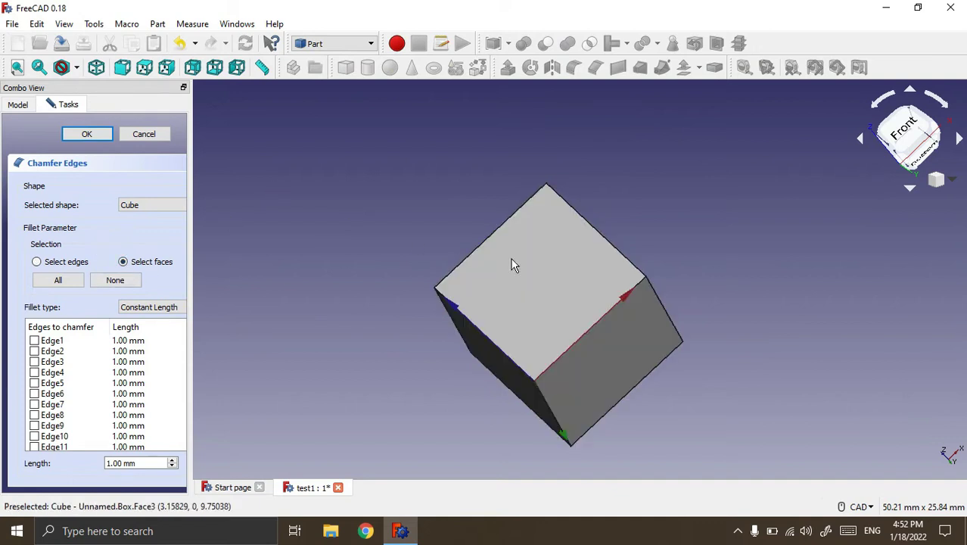
pyautogui.click(544, 273)
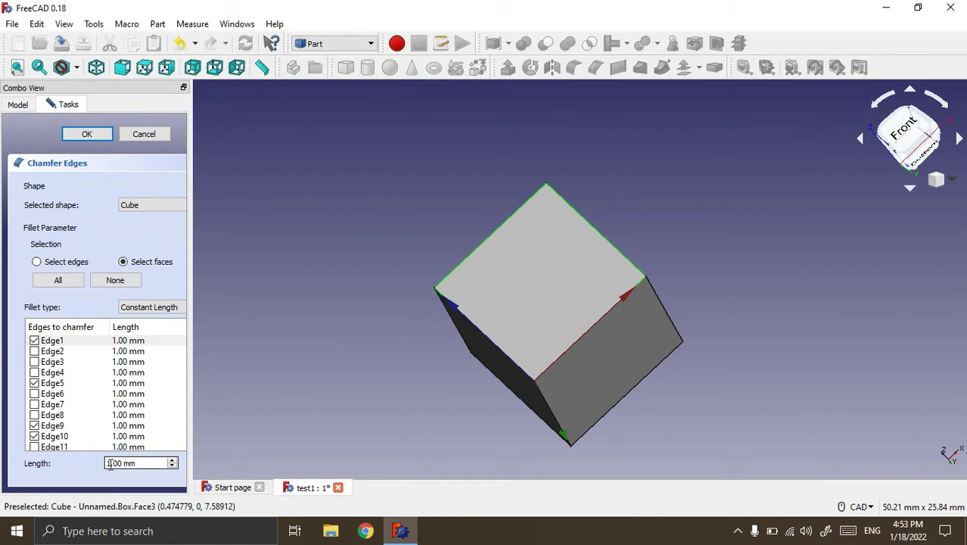
pyautogui.press('BackSpace')
pyautogui.click(83, 134)
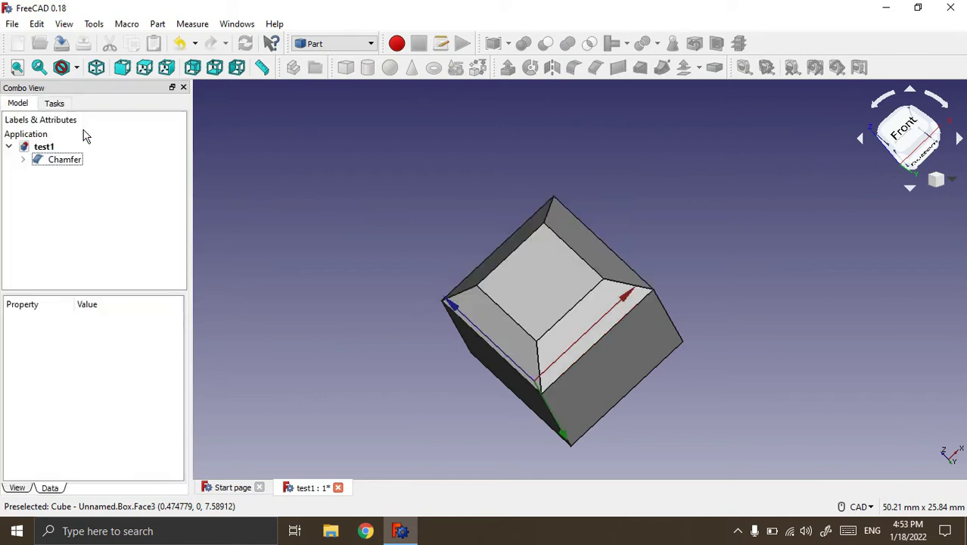
pyautogui.moveTo(412, 374); pyautogui.dragTo(531, 280, button='middle')
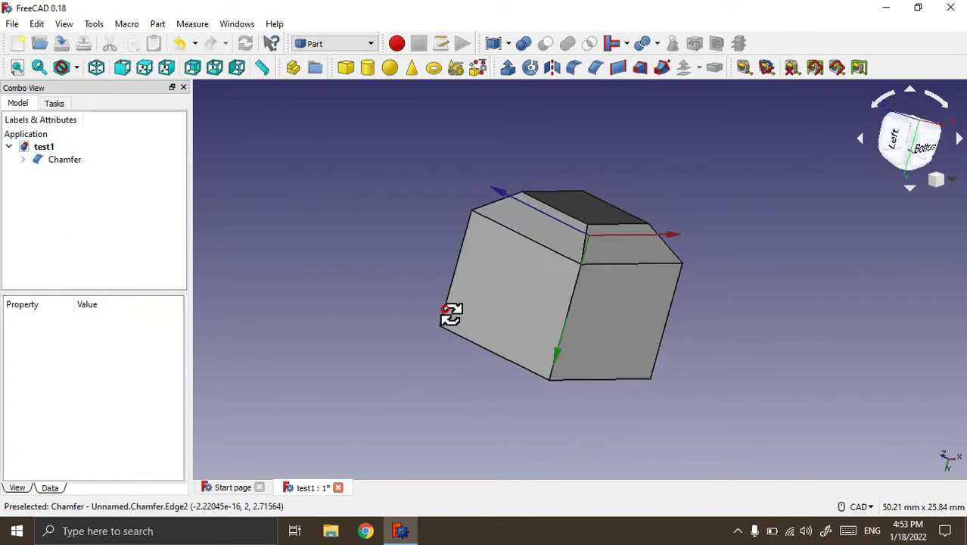
pyautogui.scroll(5, 604, 243)
pyautogui.moveTo(829, 334)
pyautogui.mouseDown(button='middle')
pyautogui.moveTo(827, 349)
pyautogui.moveTo(744, 378)
pyautogui.mouseUp(button='middle')
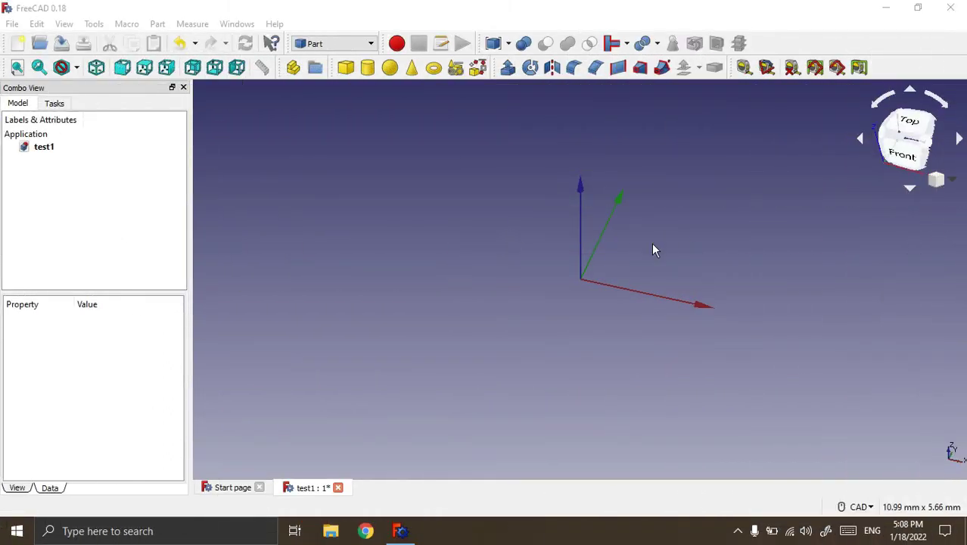
# Create a full Circle primitive with a 20 mm radius
pyautogui.scroll(2, 659, 264)
pyautogui.scroll(2, 654, 261)
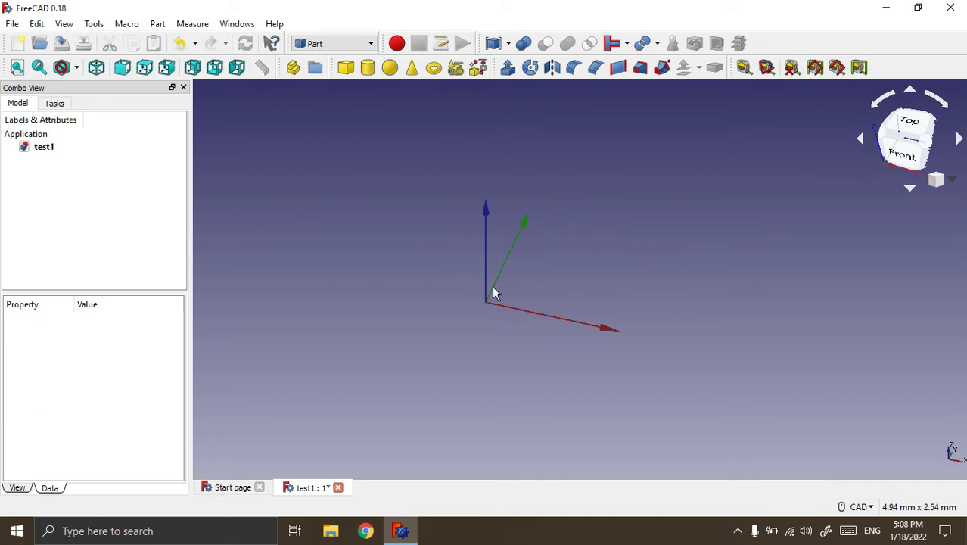
pyautogui.click(456, 68)
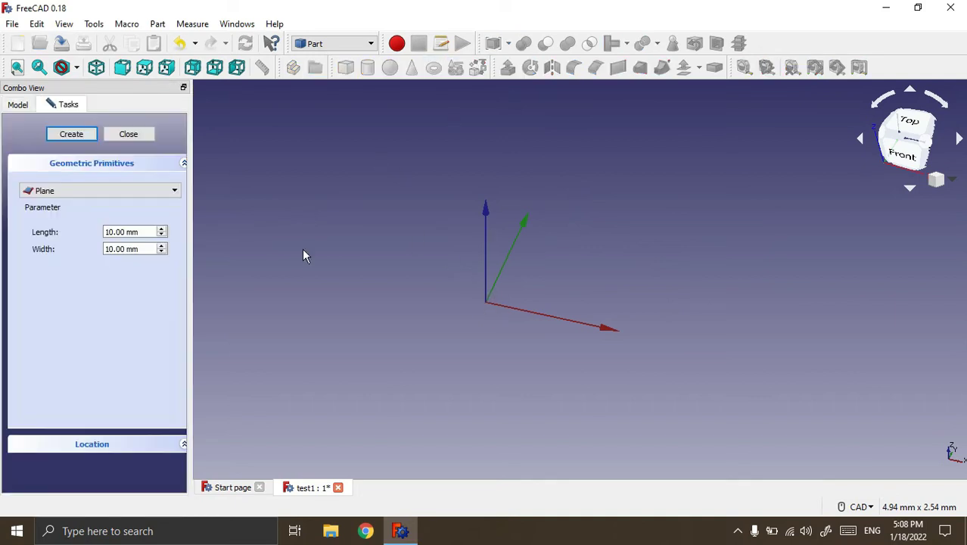
pyautogui.click(132, 194)
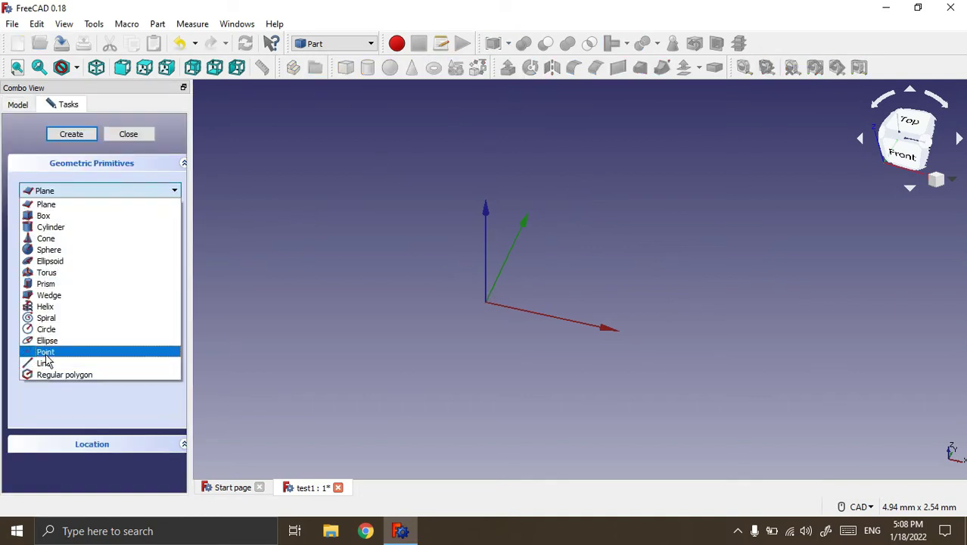
pyautogui.click(47, 330)
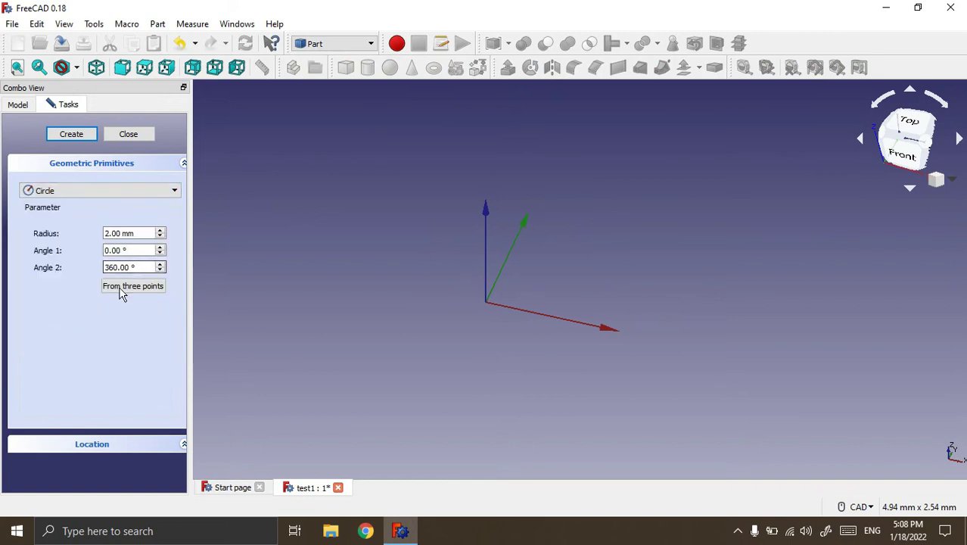
pyautogui.click(109, 233)
pyautogui.write('0')
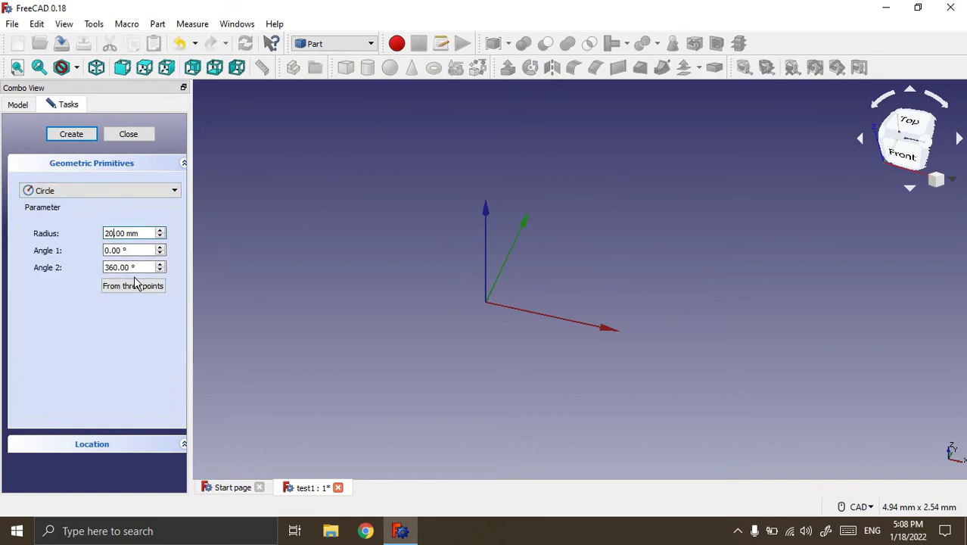
pyautogui.click(72, 136)
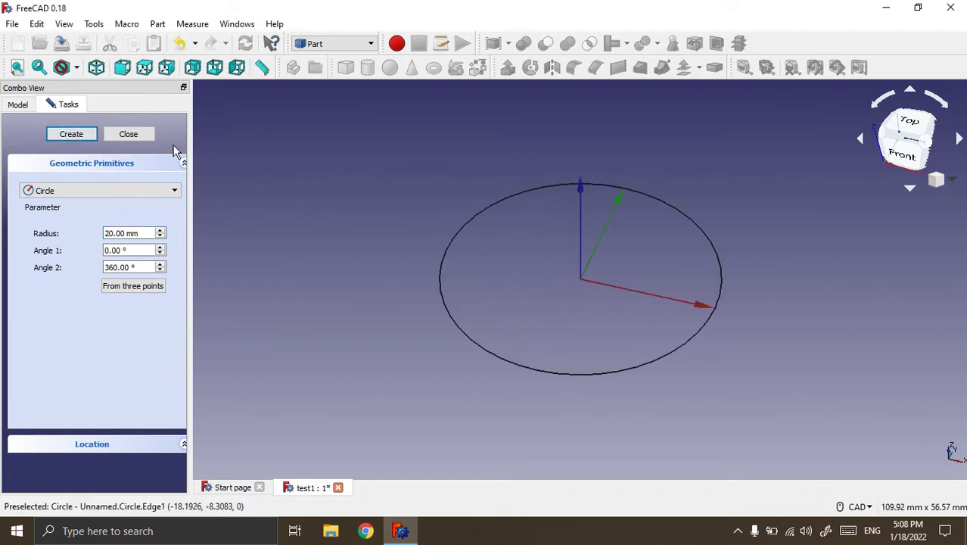
# Add a 270° arc Circle001 and move it to the right along X
pyautogui.doubleClick(117, 267)
pyautogui.write('270')
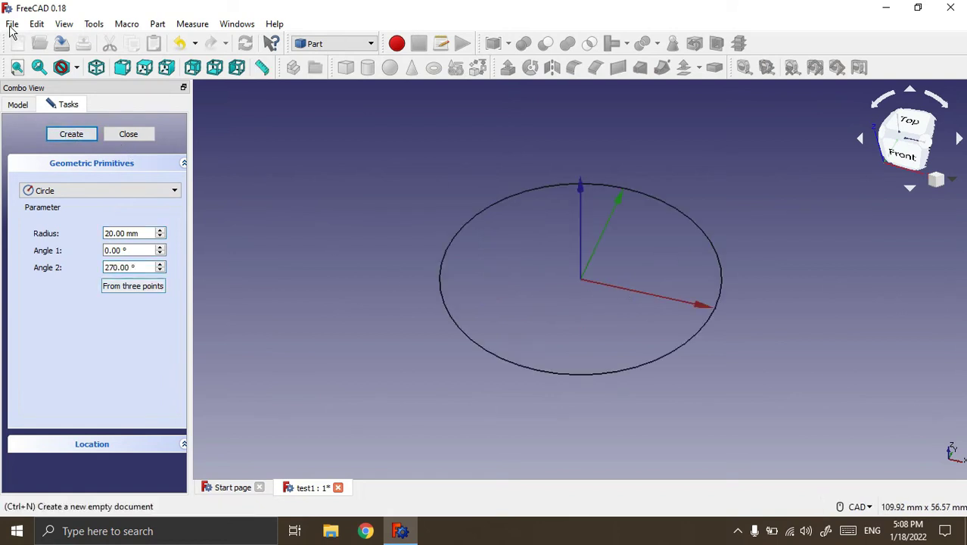
pyautogui.click(71, 137)
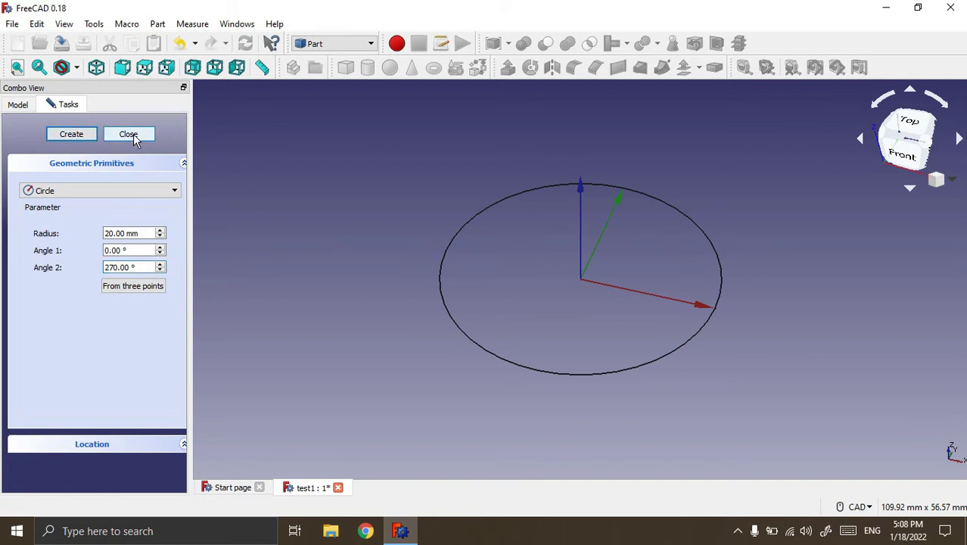
pyautogui.click(130, 136)
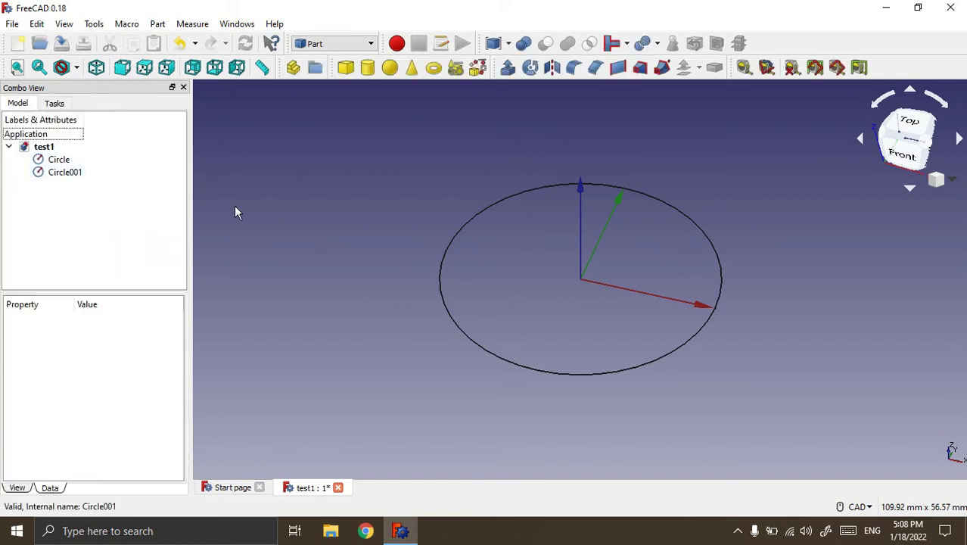
pyautogui.scroll(-2, 281, 201)
pyautogui.click(76, 172)
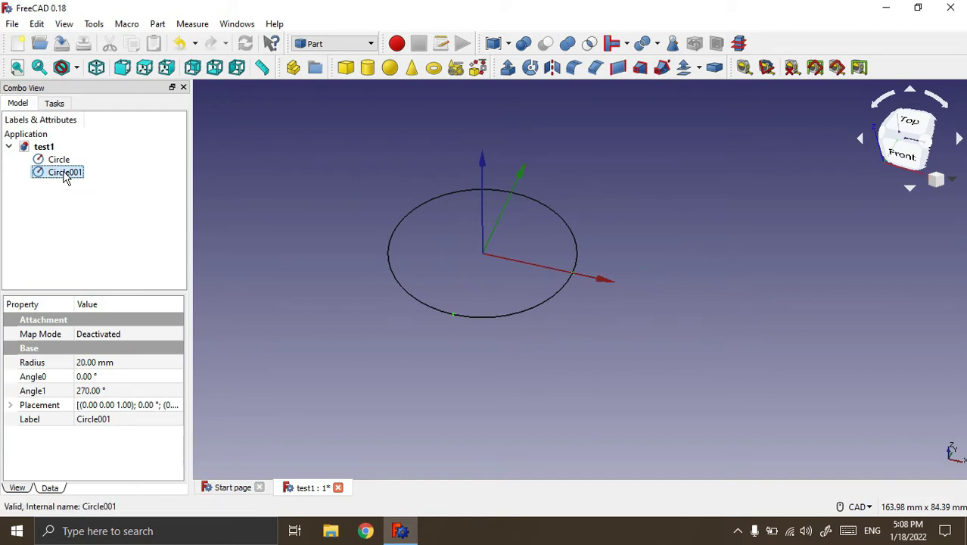
pyautogui.doubleClick(65, 173)
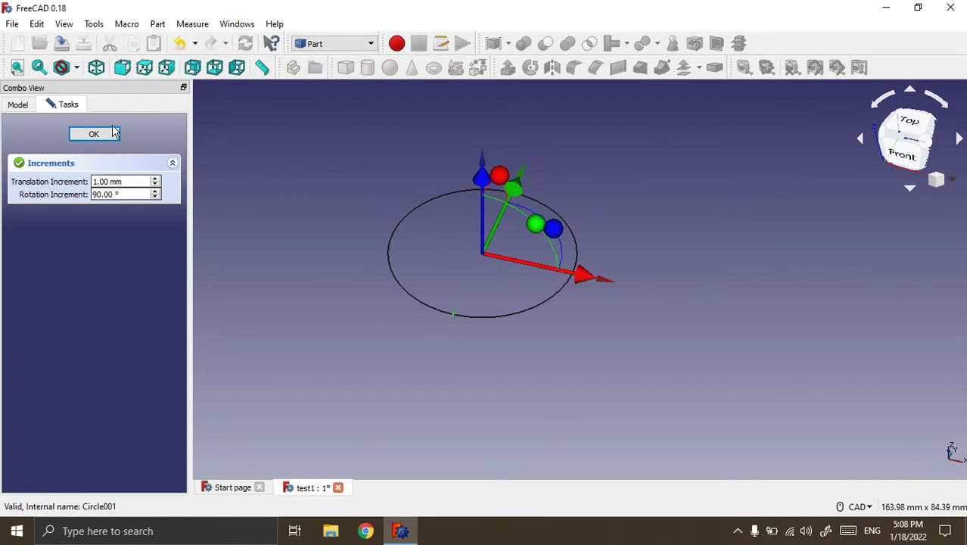
pyautogui.moveTo(595, 292); pyautogui.dragTo(859, 303)
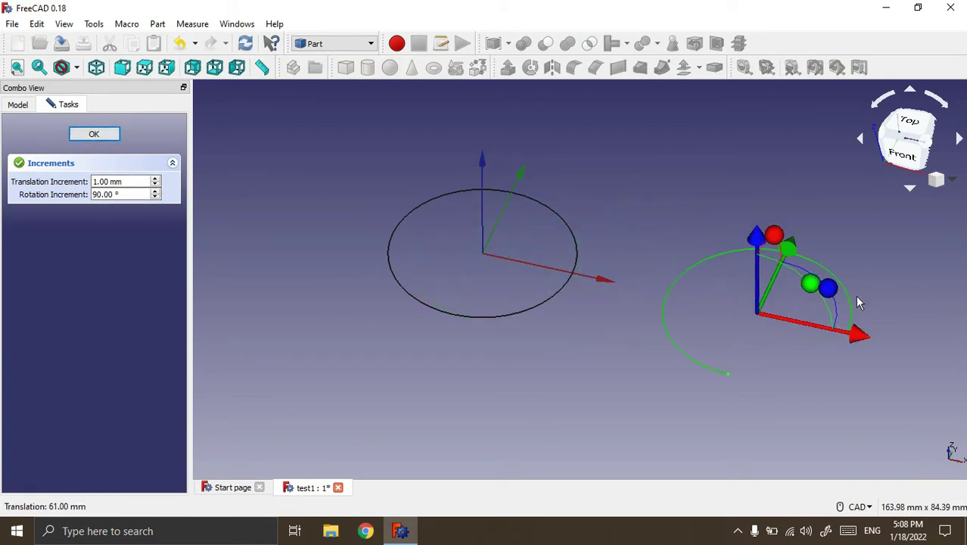
pyautogui.click(94, 134)
# Select the full Circle and bring up its Extrude settings
pyautogui.click(670, 435)
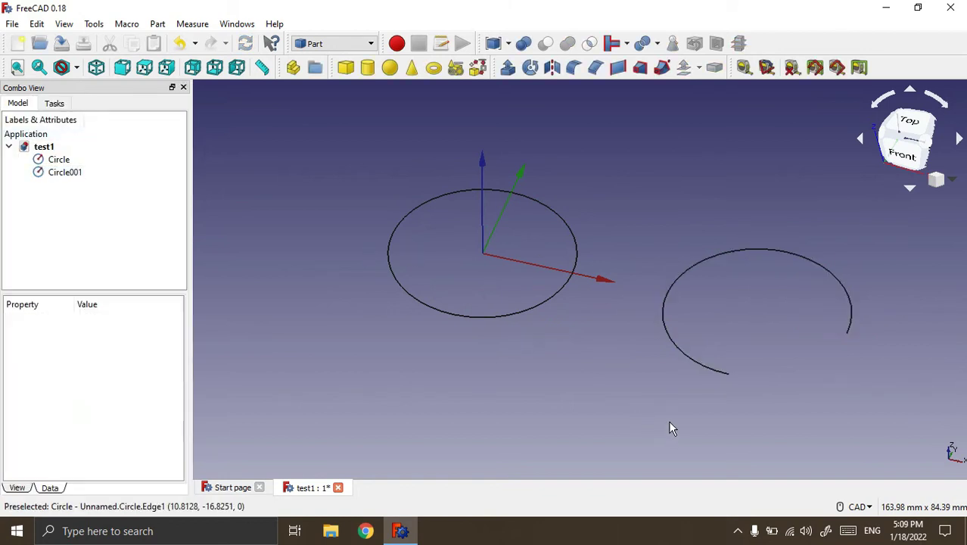
pyautogui.moveTo(669, 420); pyautogui.dragTo(669, 407, button='middle')
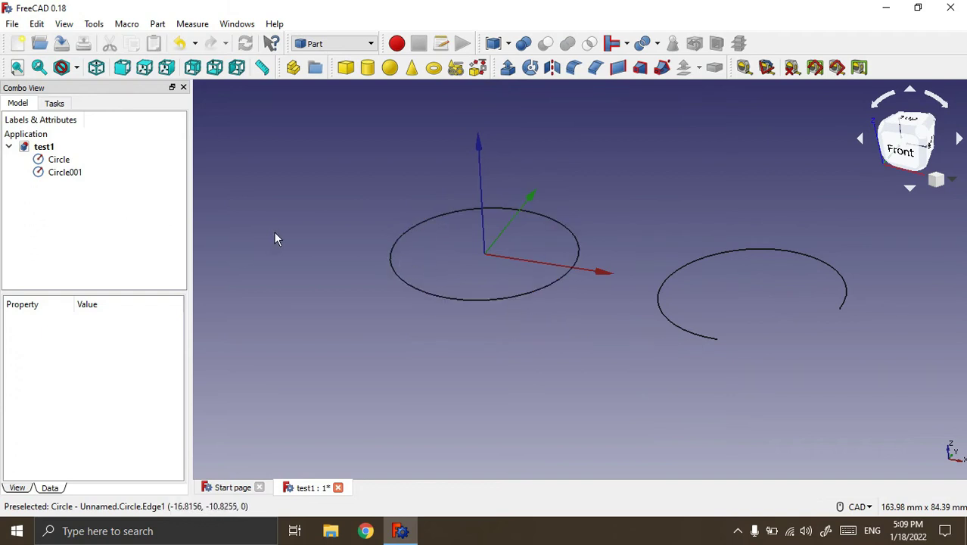
pyautogui.click(50, 160)
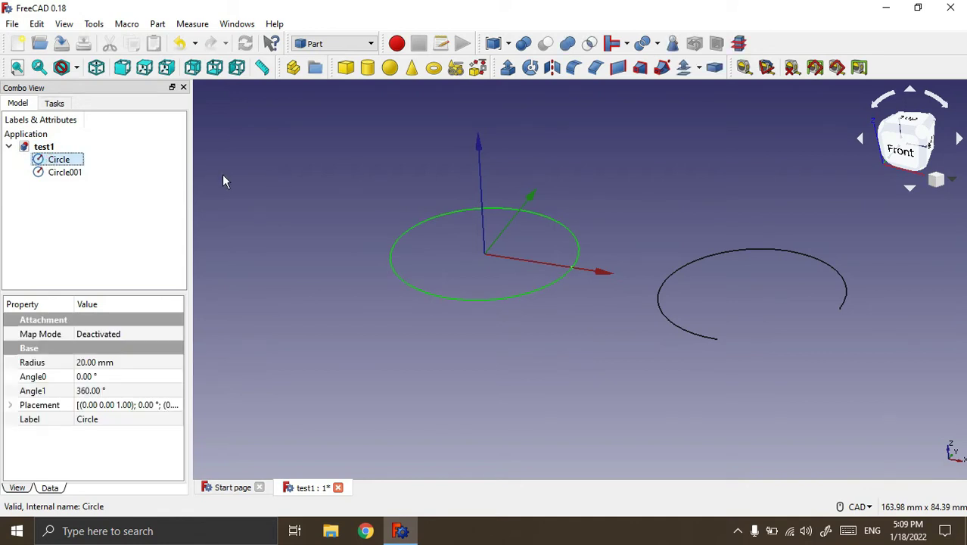
pyautogui.click(506, 69)
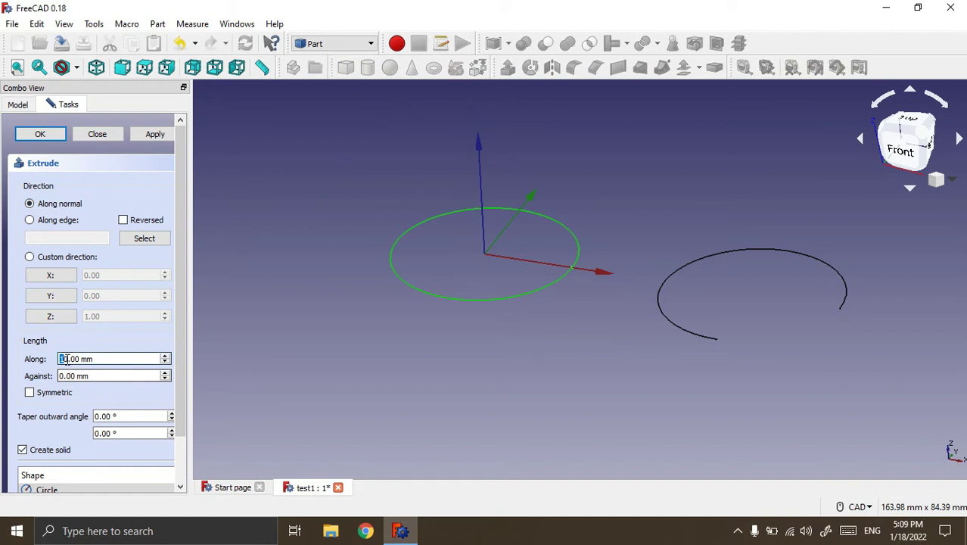
# Extrude the Circle 20 mm into a solid cylinder
pyautogui.click(72, 360)
pyautogui.press('Home')
pyautogui.press('Delete')
pyautogui.write('2')
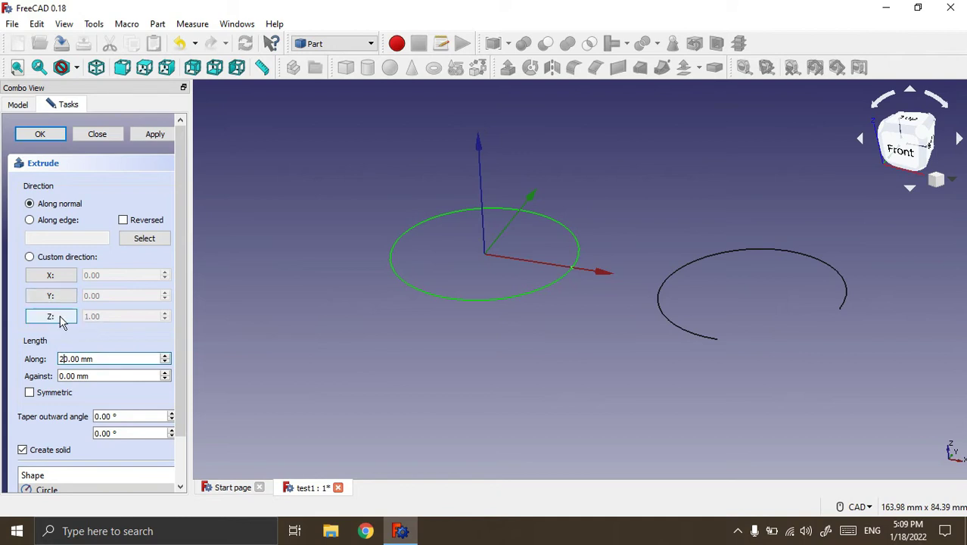
pyautogui.click(154, 136)
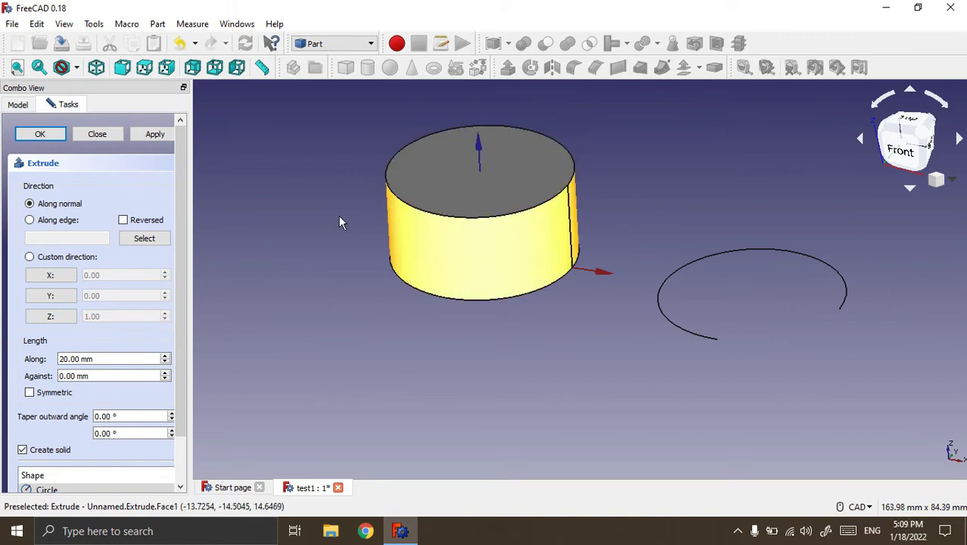
pyautogui.click(121, 137)
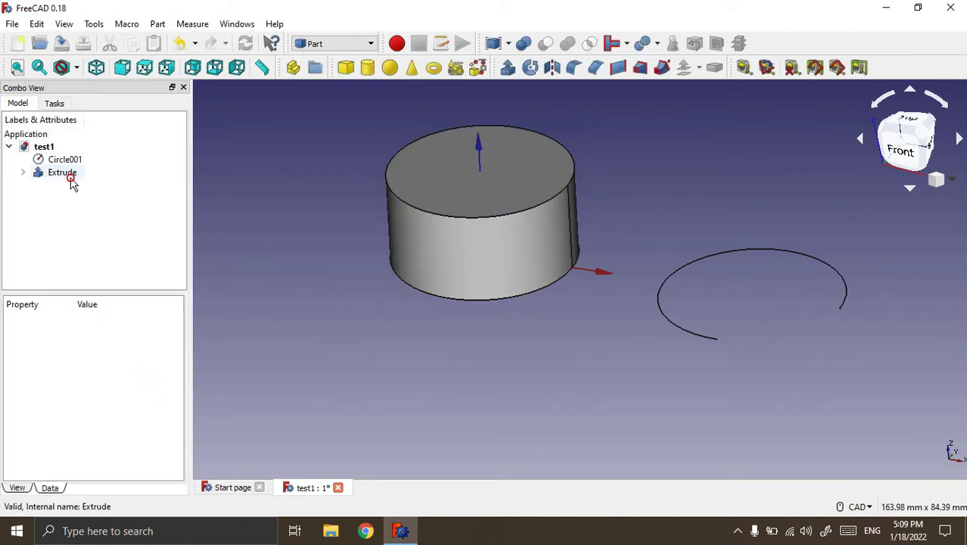
# Delete the cylinder Extrude and make the hidden Circle visible again
pyautogui.click(70, 177)
pyautogui.press('Delete')
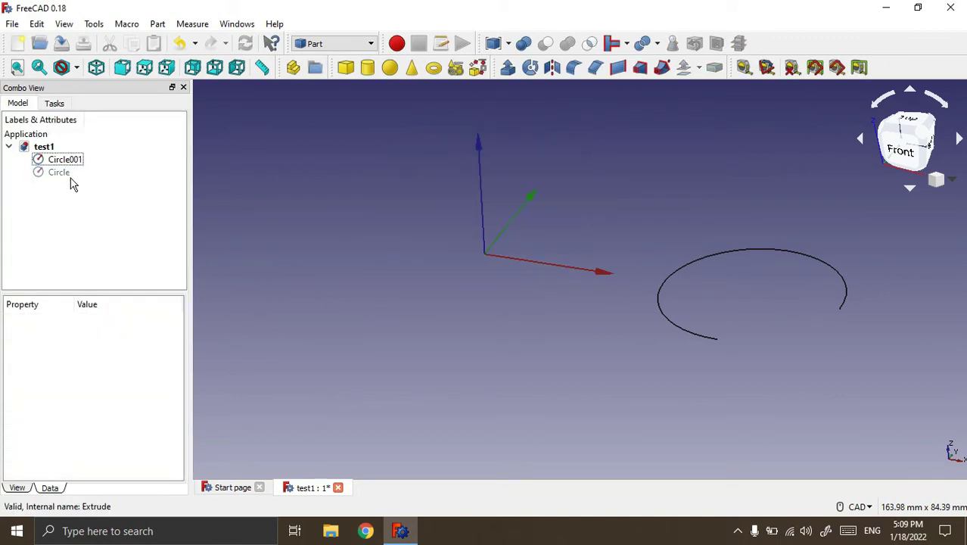
pyautogui.click(69, 174)
pyautogui.press('space')
pyautogui.click(80, 215)
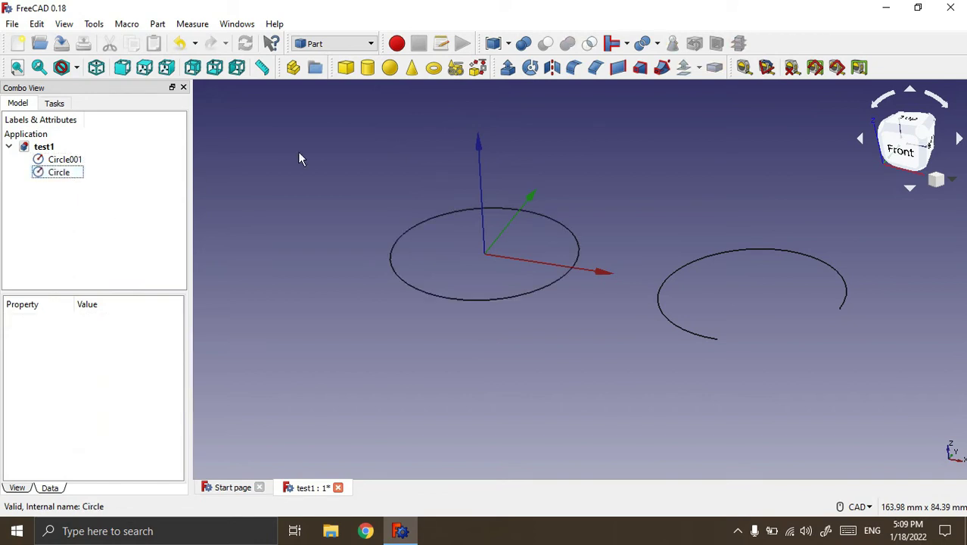
# Extrude the Circle 10 mm into an open, non-solid tube surface
pyautogui.click(74, 176)
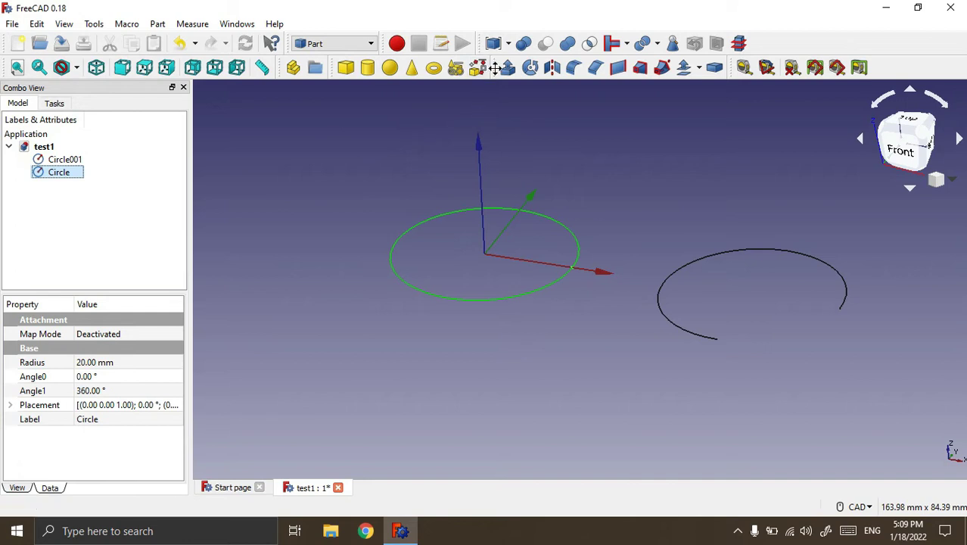
pyautogui.click(507, 67)
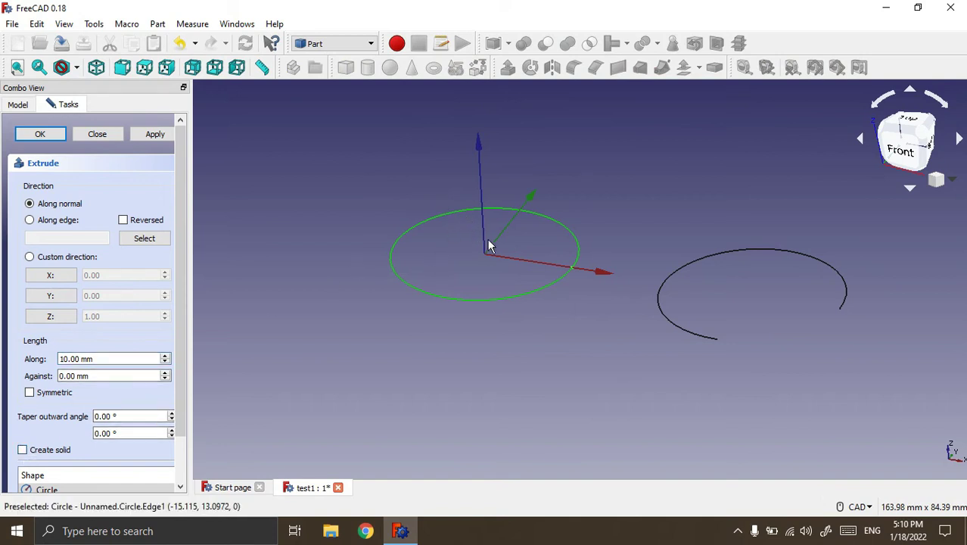
pyautogui.click(152, 140)
pyautogui.click(97, 135)
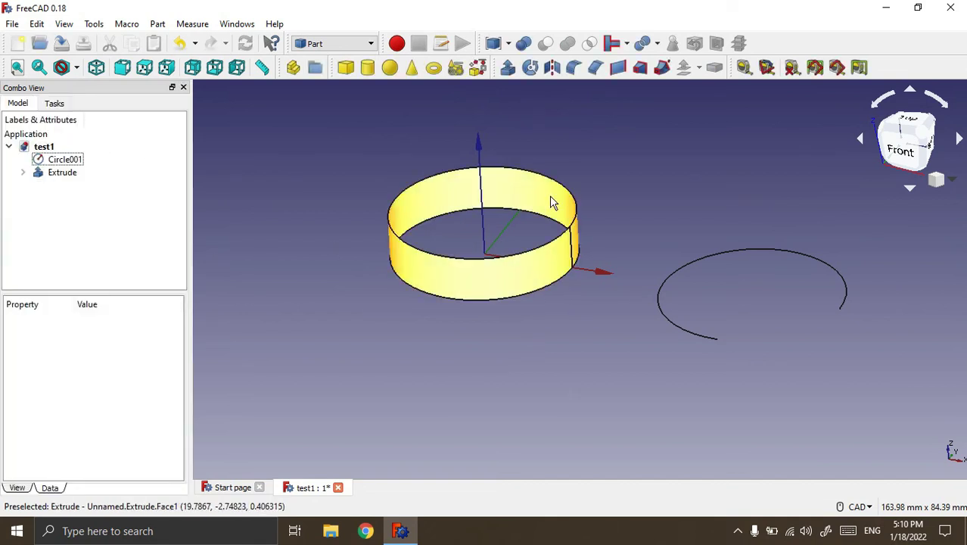
pyautogui.moveTo(626, 176); pyautogui.dragTo(629, 185, button='middle')
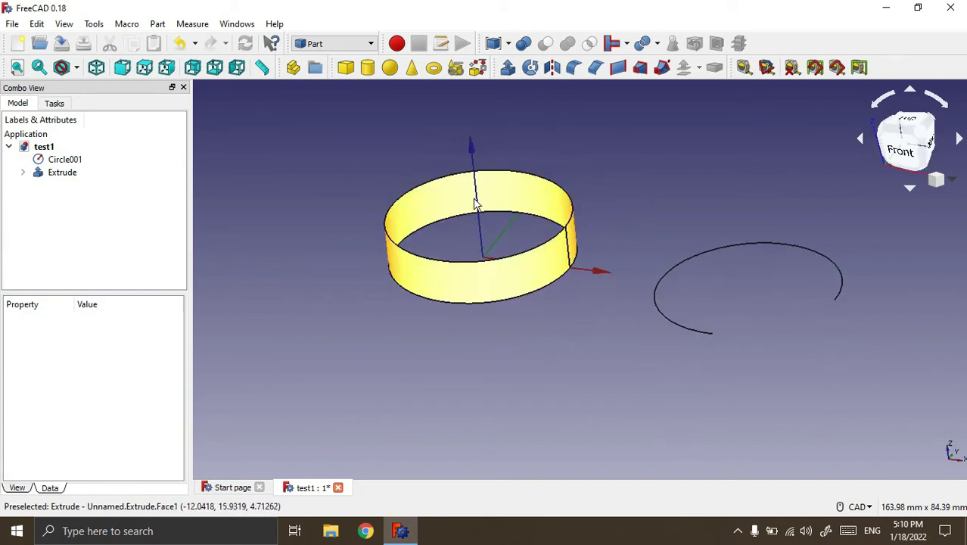
pyautogui.scroll(3, 477, 200)
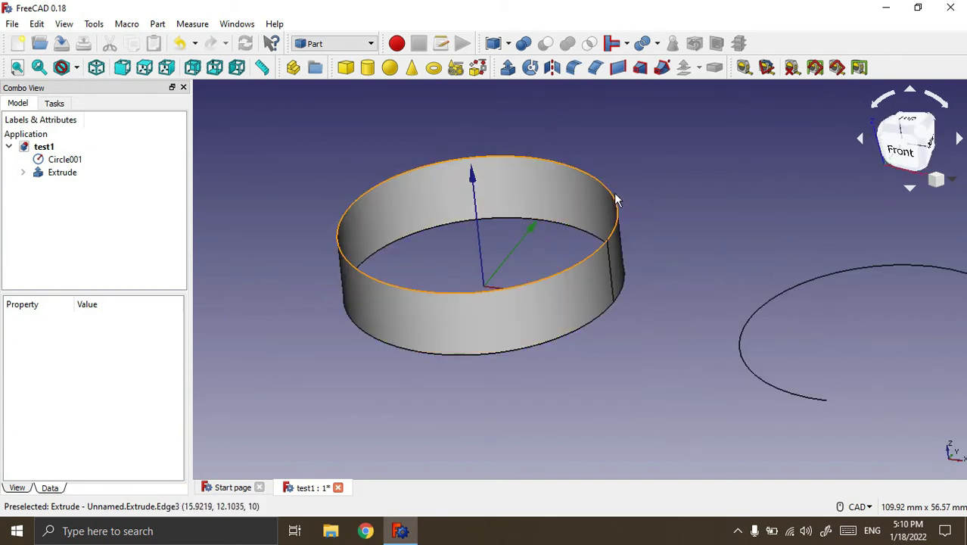
# Delete the tube extrusion and reselect the original Circle
pyautogui.click(67, 176)
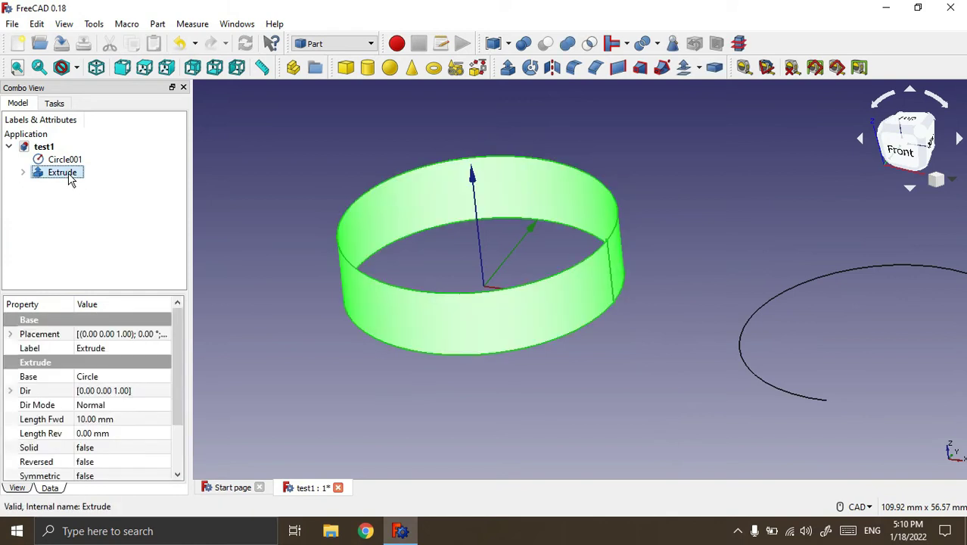
pyautogui.press('Delete')
pyautogui.click(67, 174)
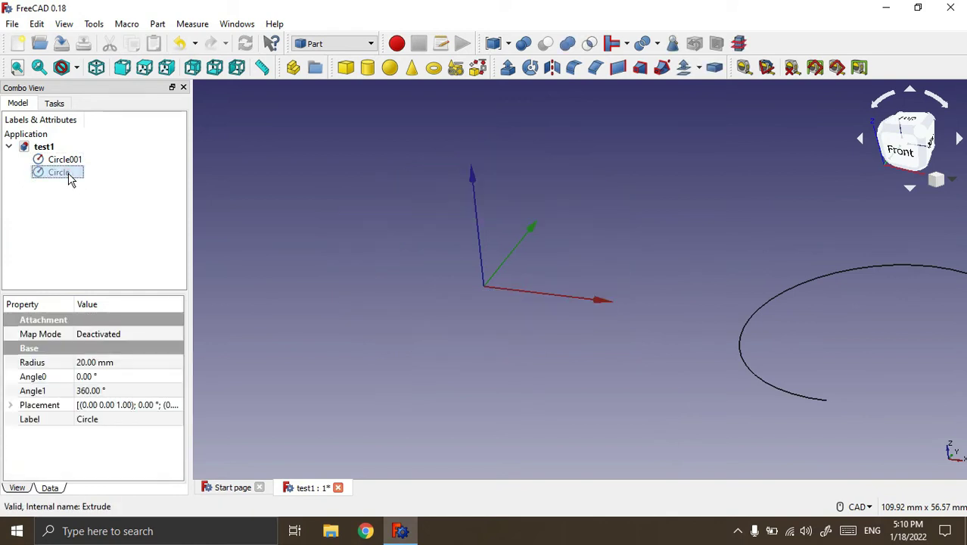
pyautogui.click(307, 115)
pyautogui.click(57, 173)
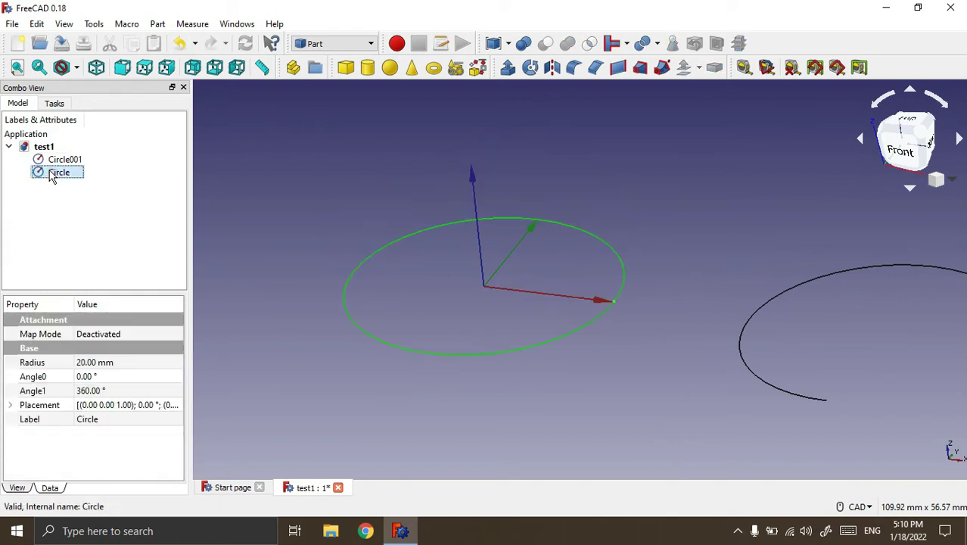
pyautogui.click(454, 69)
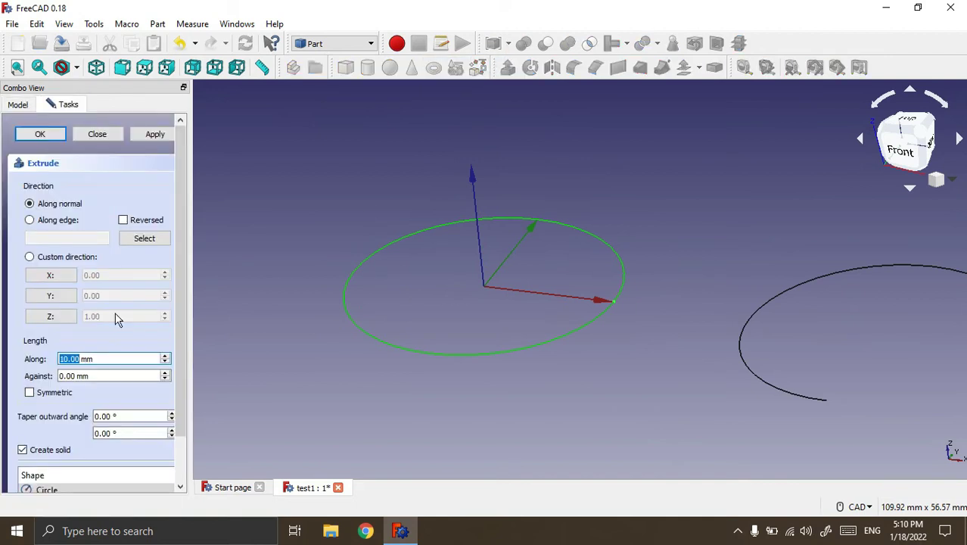
# Extrude the Circle symmetrically by 10 mm into a solid disk
pyautogui.scroll(-2, 90, 252)
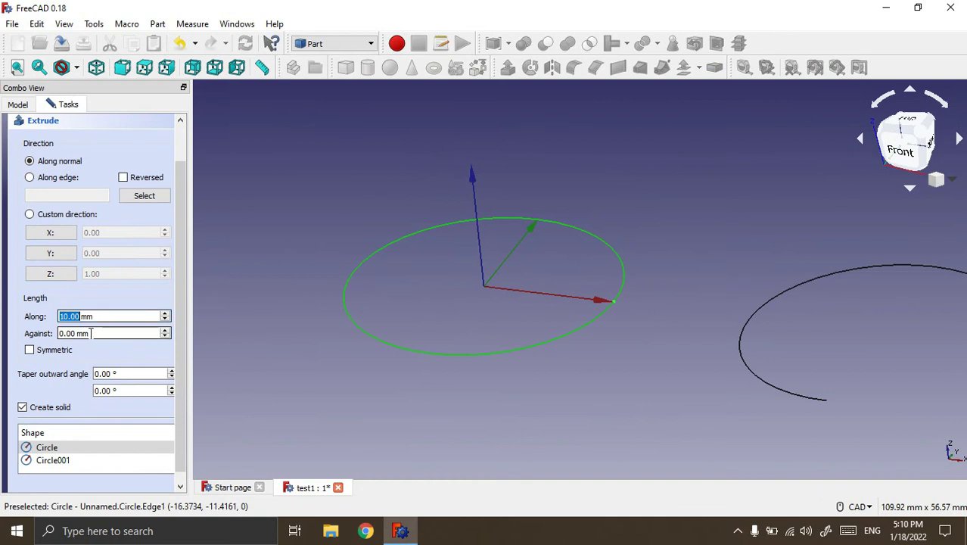
pyautogui.click(64, 316)
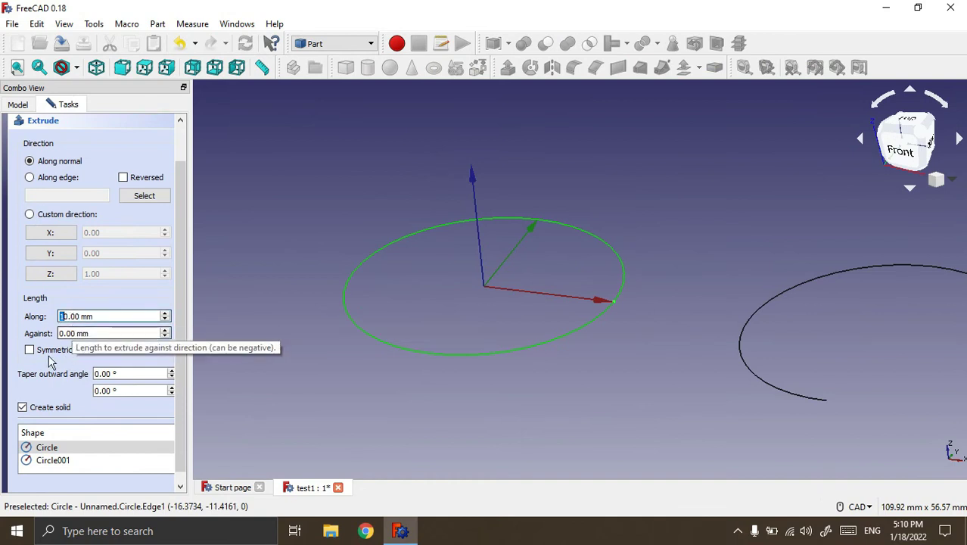
pyautogui.click(31, 351)
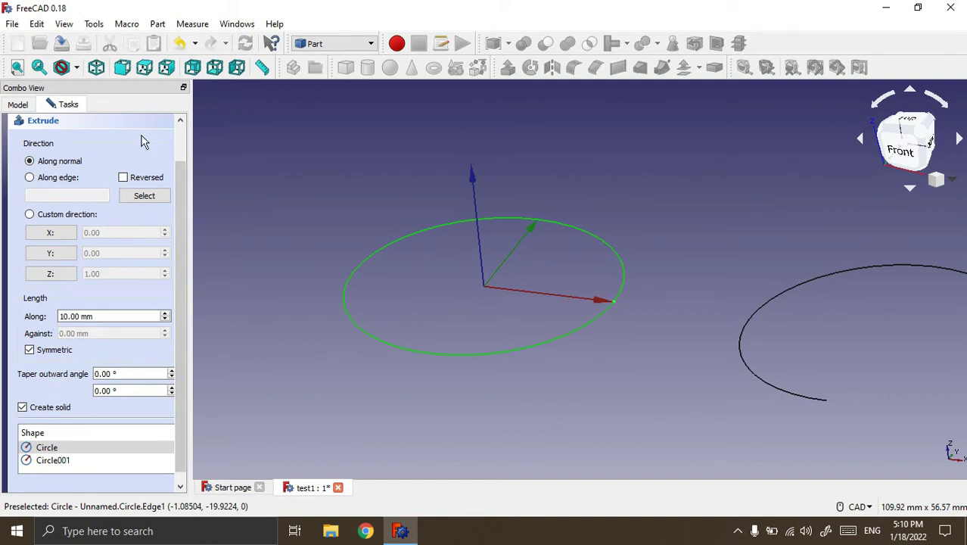
pyautogui.scroll(1, 143, 171)
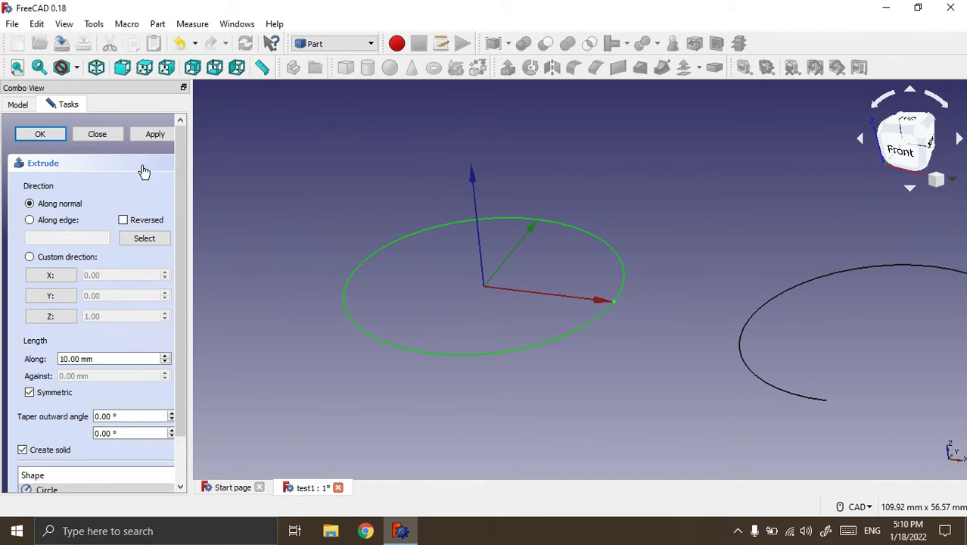
pyautogui.click(148, 133)
pyautogui.click(111, 133)
# Inspect the disk from the side and switch to the Front view
pyautogui.moveTo(421, 403); pyautogui.dragTo(445, 367, button='middle')
pyautogui.scroll(2, 499, 307)
pyautogui.scroll(-5, 499, 307)
pyautogui.scroll(-1, 498, 307)
pyautogui.scroll(-2, 538, 316)
pyautogui.scroll(2, 541, 315)
pyautogui.scroll(2, 522, 307)
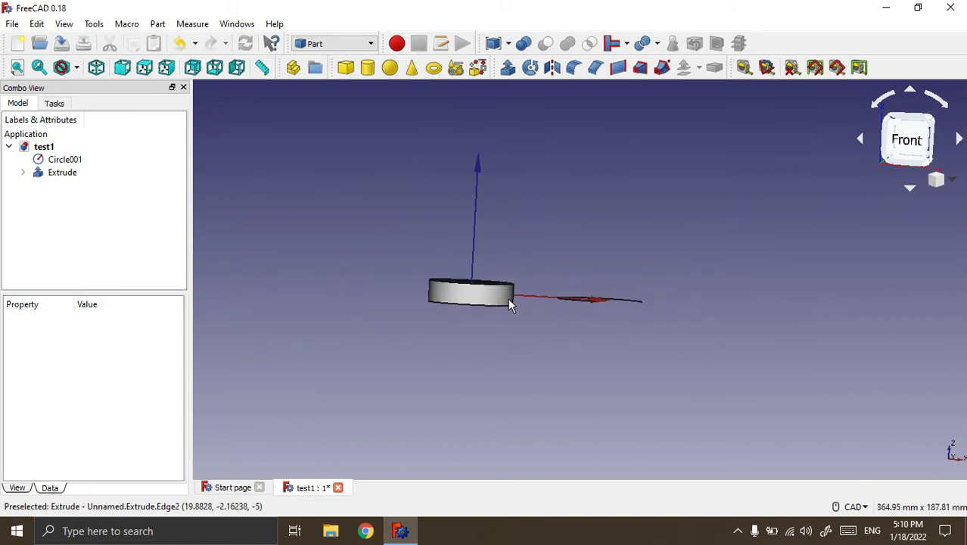
pyautogui.click(122, 67)
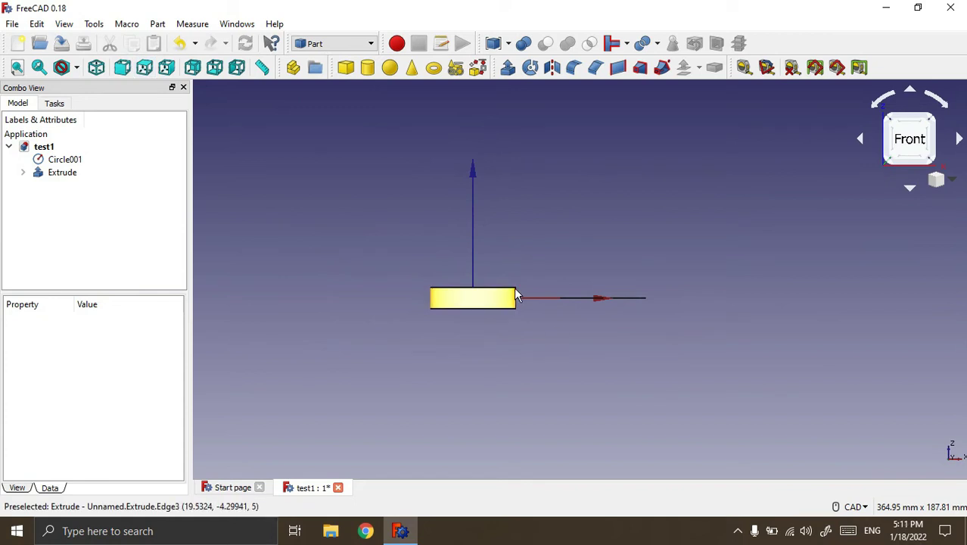
# Delete the disk extrusion, leaving the bare Circle selected
pyautogui.click(73, 174)
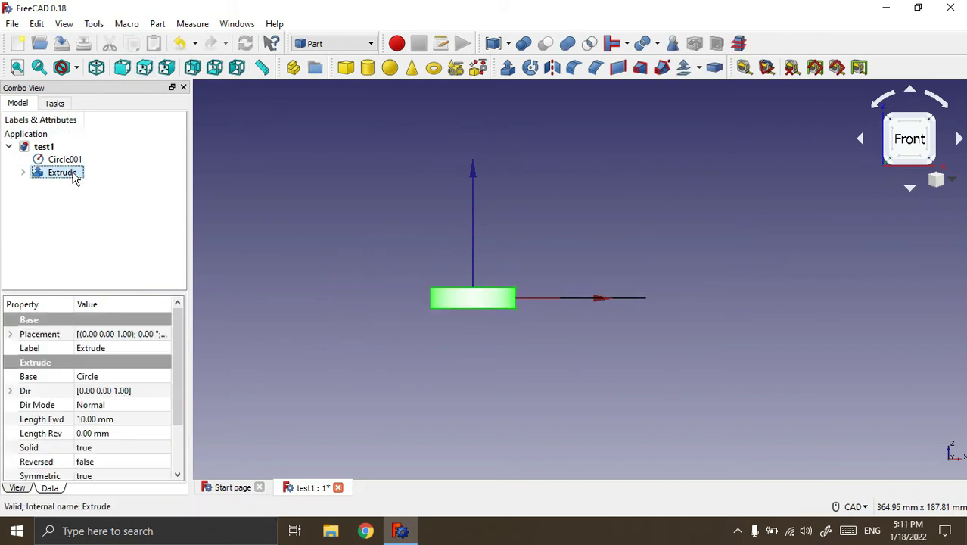
pyautogui.press('Delete')
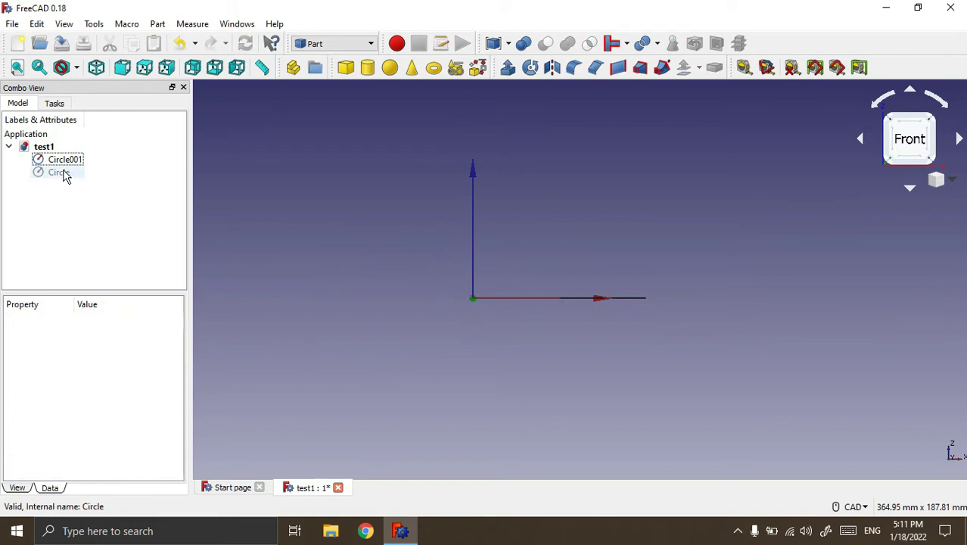
pyautogui.click(64, 174)
pyautogui.scroll(5, 454, 257)
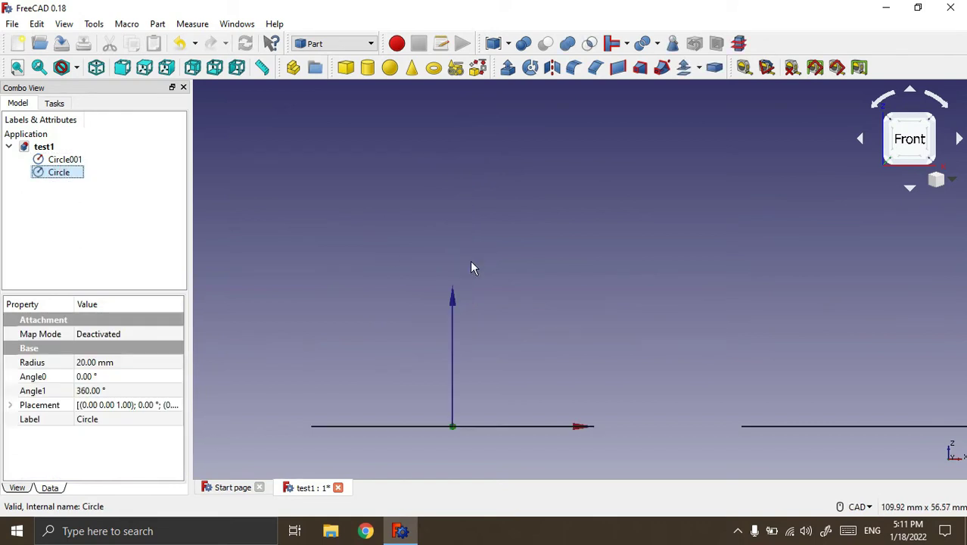
pyautogui.moveTo(500, 209); pyautogui.dragTo(506, 243, button='middle')
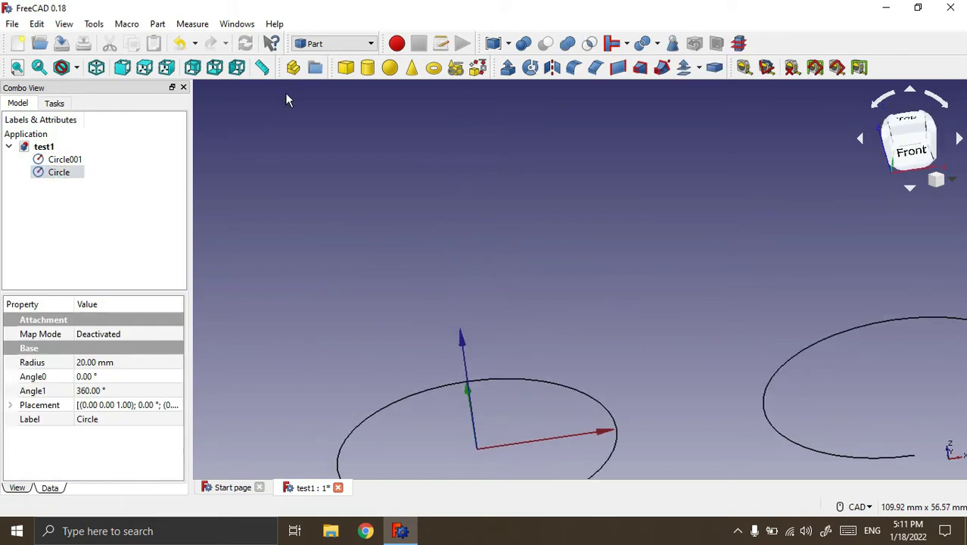
pyautogui.click(71, 173)
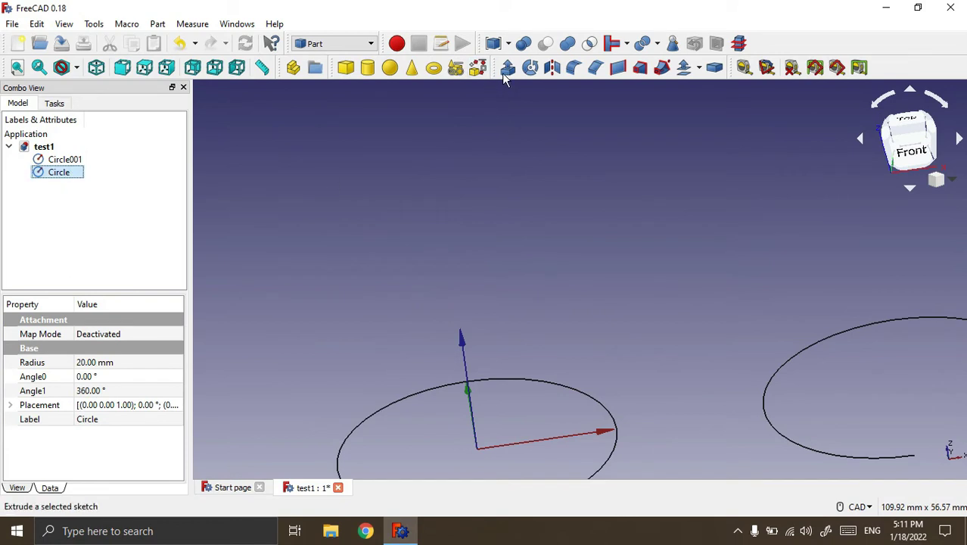
# Cancel the extrusion and rotate the Circle 90° about the X axis
pyautogui.click(507, 68)
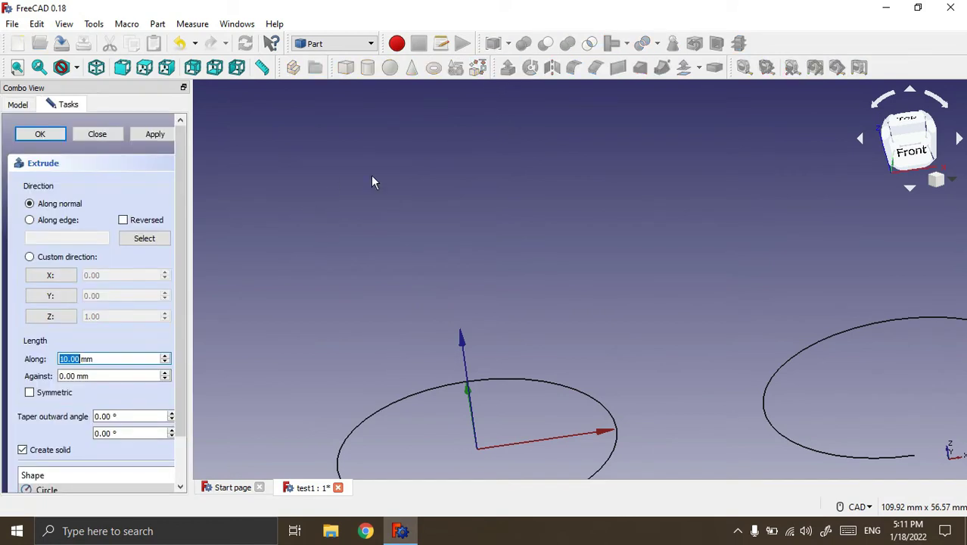
pyautogui.scroll(-2, 379, 148)
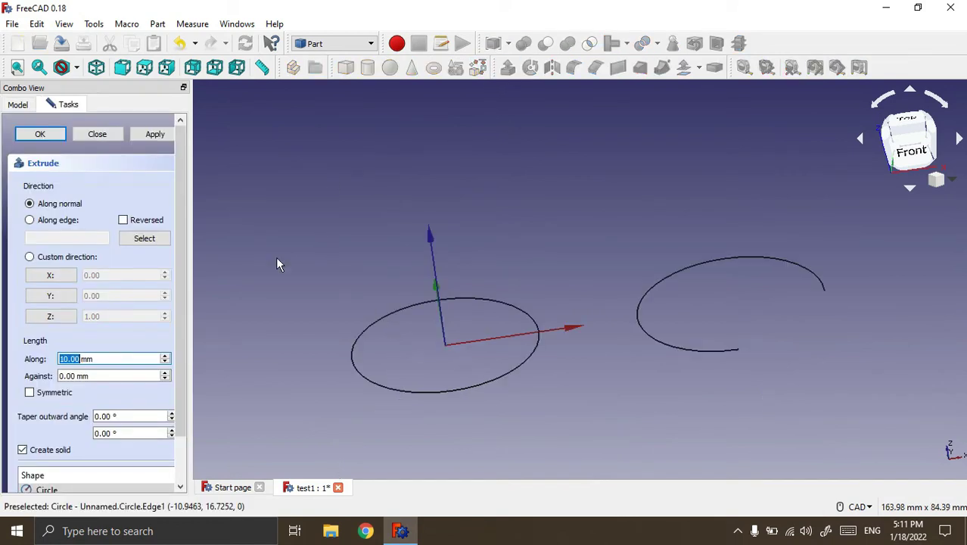
pyautogui.scroll(2, 276, 256)
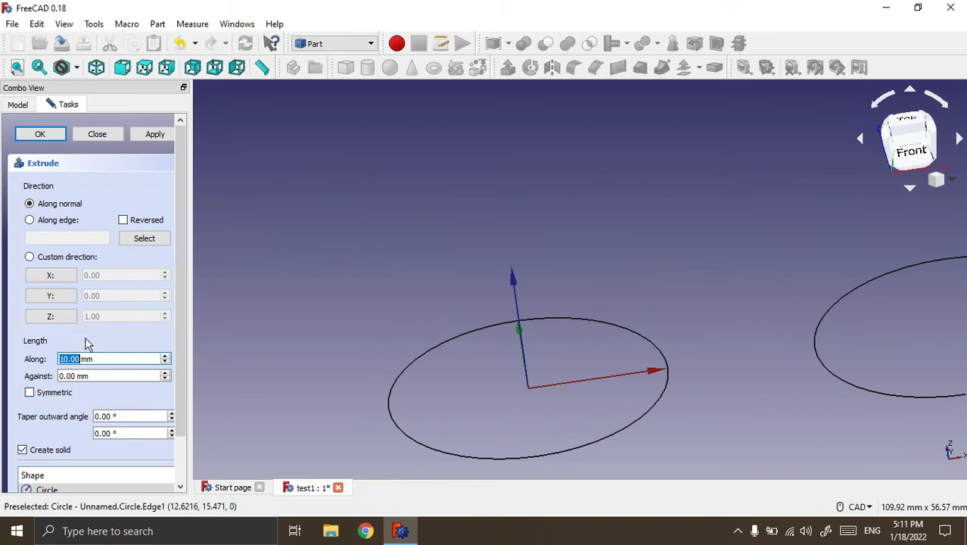
pyautogui.moveTo(486, 295)
pyautogui.mouseDown(button='middle')
pyautogui.moveTo(589, 339)
pyautogui.moveTo(565, 276)
pyautogui.mouseUp(button='middle')
pyautogui.press('Escape')
pyautogui.click(61, 175)
pyautogui.doubleClick(65, 176)
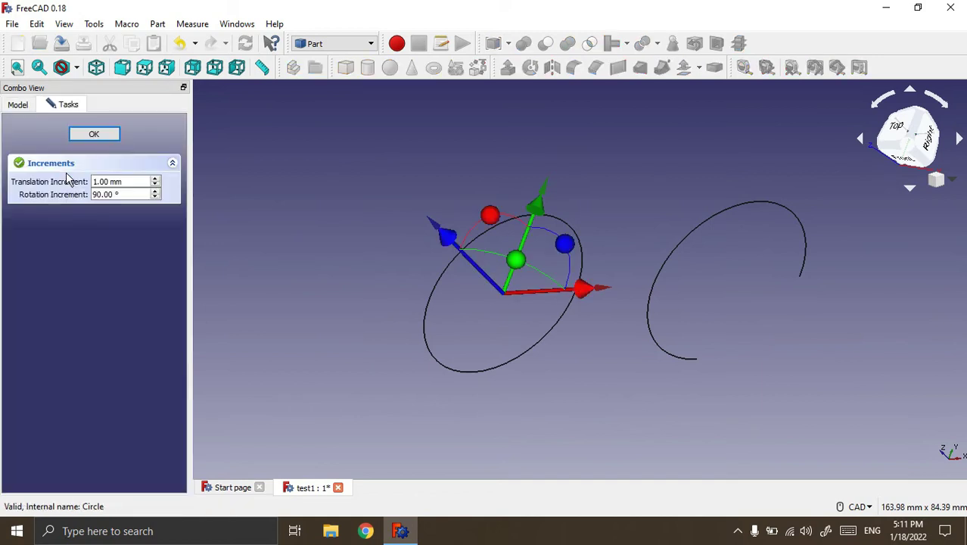
pyautogui.moveTo(654, 364); pyautogui.dragTo(617, 379, button='middle')
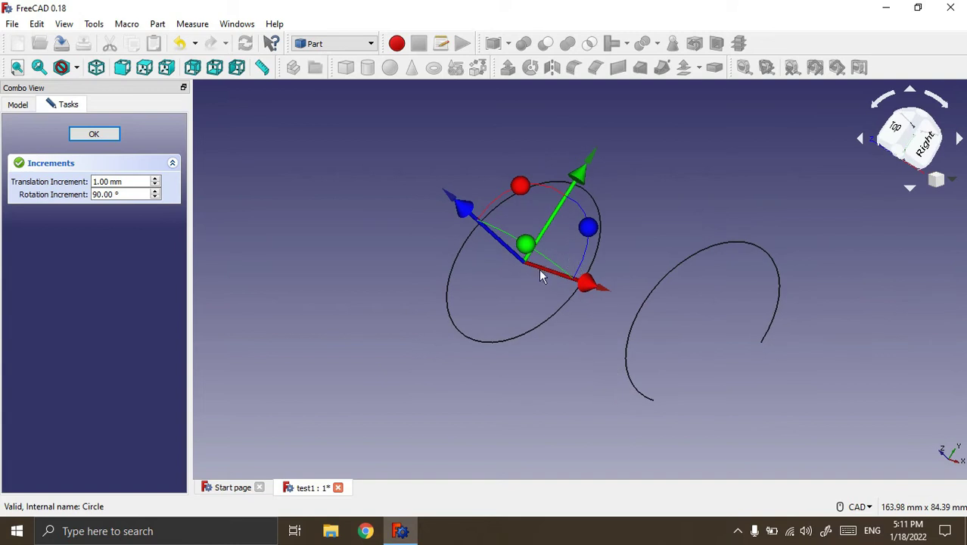
pyautogui.moveTo(522, 191); pyautogui.dragTo(457, 231)
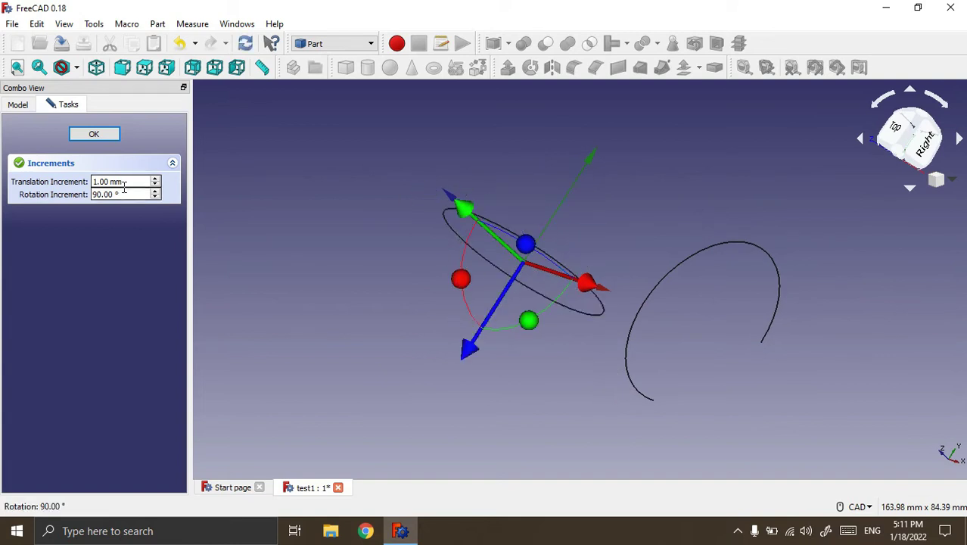
pyautogui.click(94, 136)
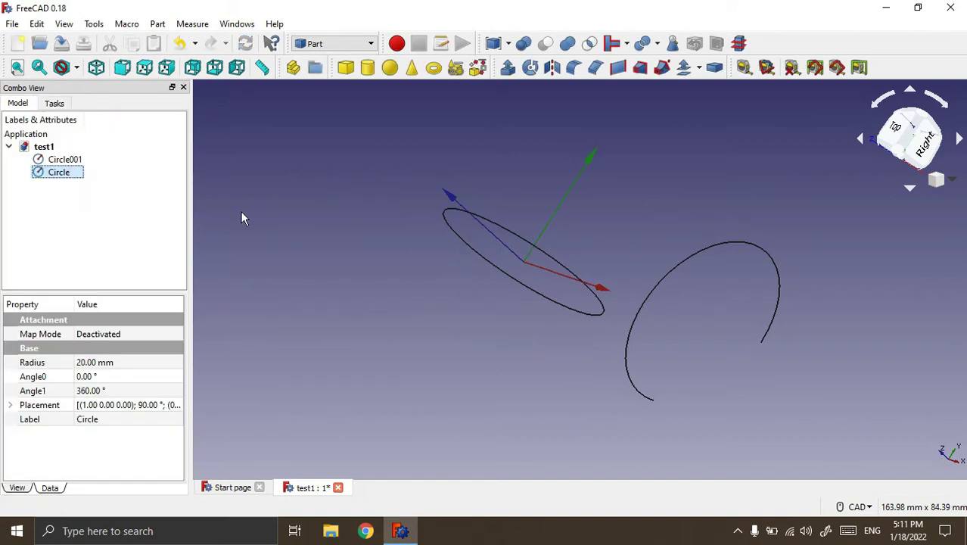
# Switch to isometric view and bring up Extrude settings for the rotated Circle
pyautogui.moveTo(402, 322); pyautogui.dragTo(455, 286, button='middle')
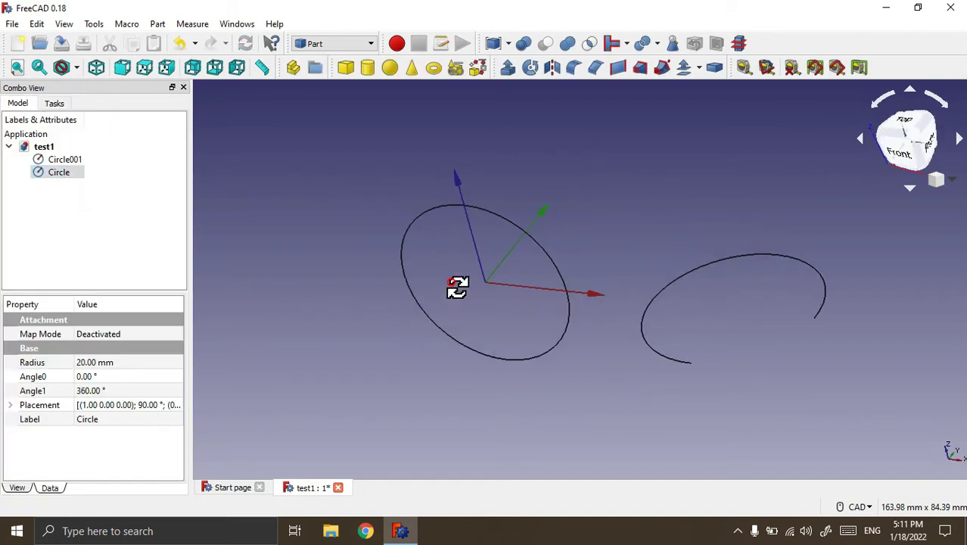
pyautogui.click(96, 67)
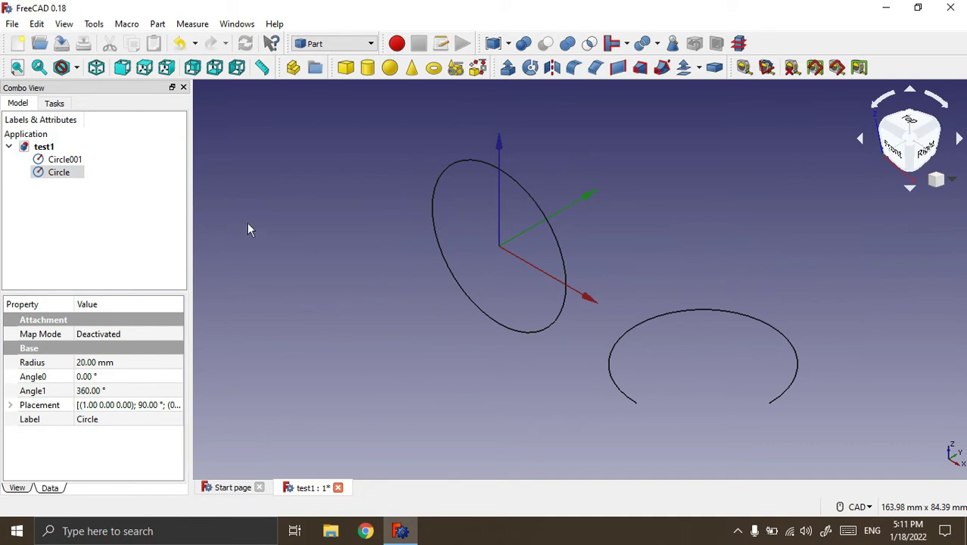
pyautogui.click(59, 176)
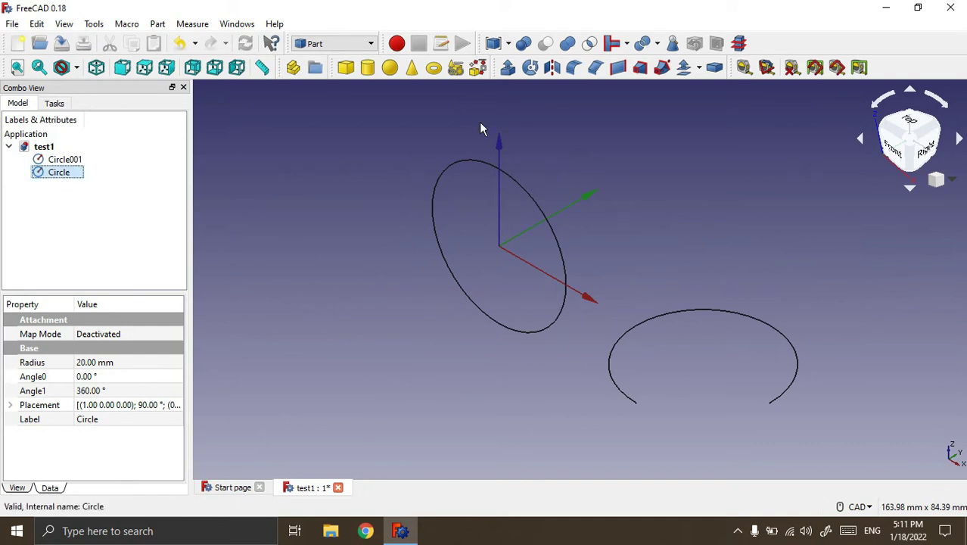
pyautogui.click(507, 67)
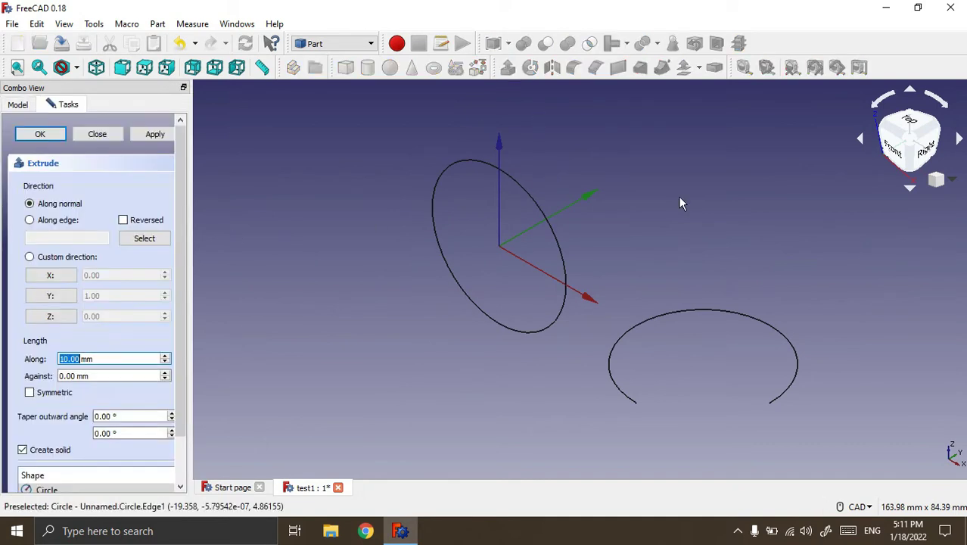
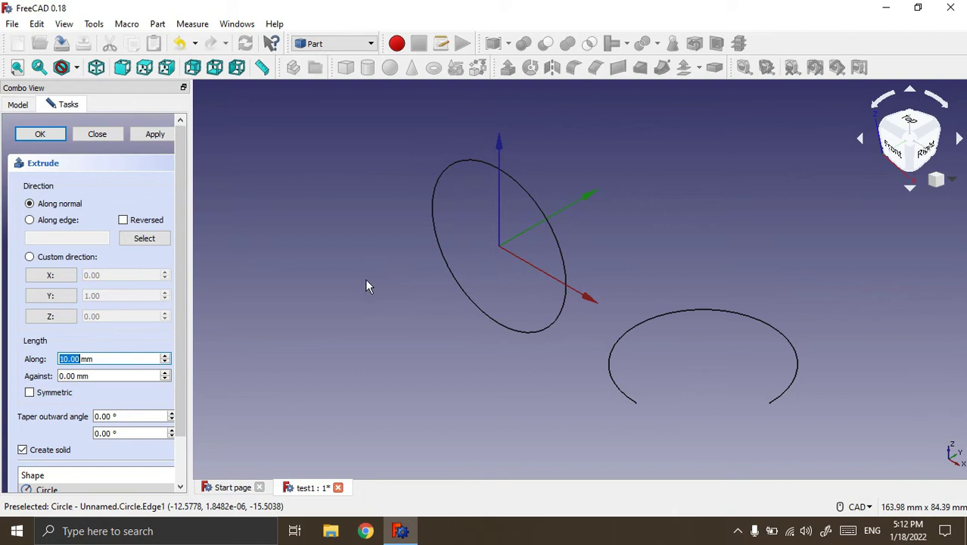
# Extrude the circle along custom direction Y=-1, first 20 mm, then -20 mm
pyautogui.click(58, 295)
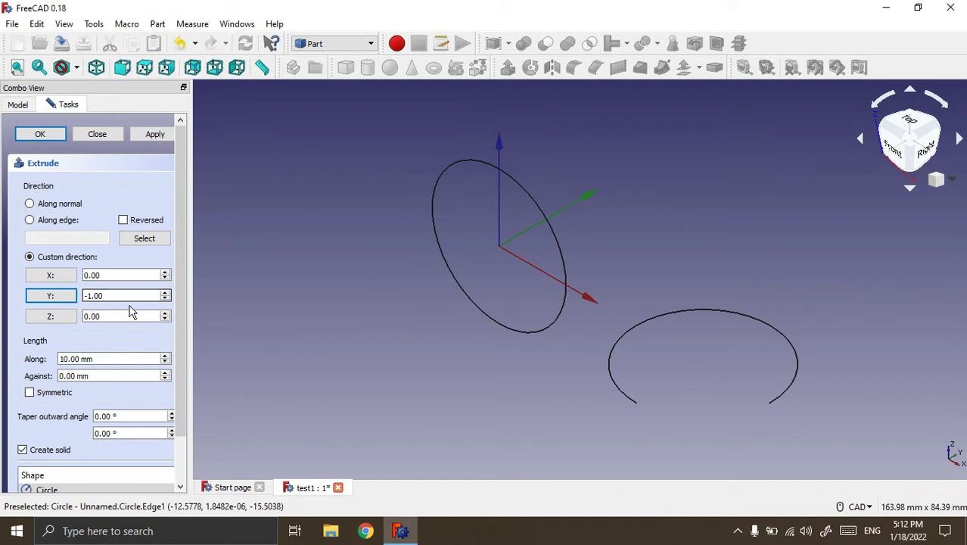
pyautogui.click(64, 359)
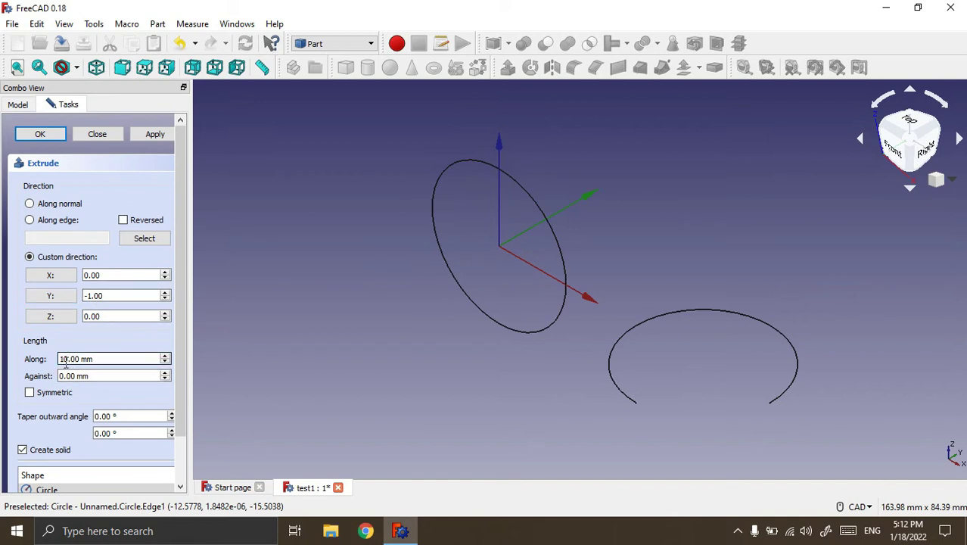
pyautogui.click(103, 376)
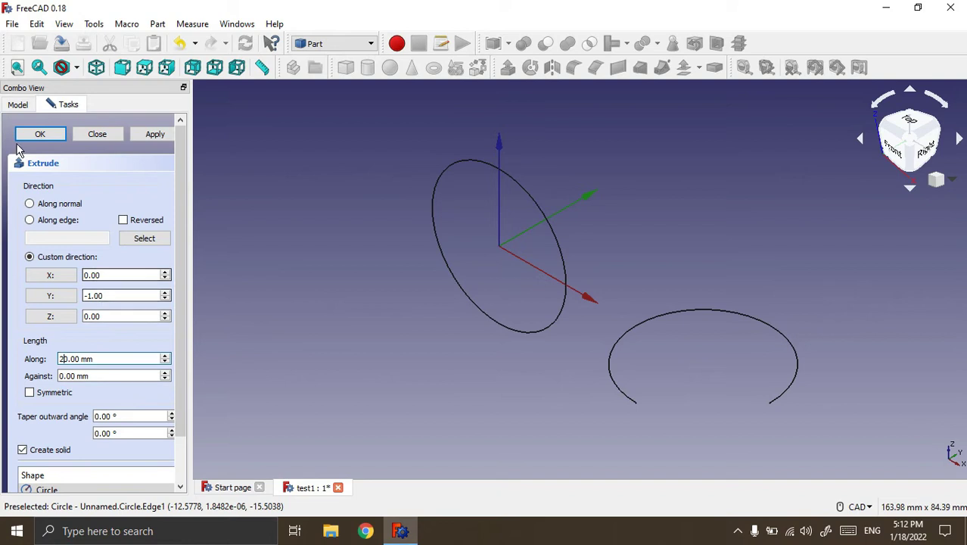
pyautogui.click(151, 135)
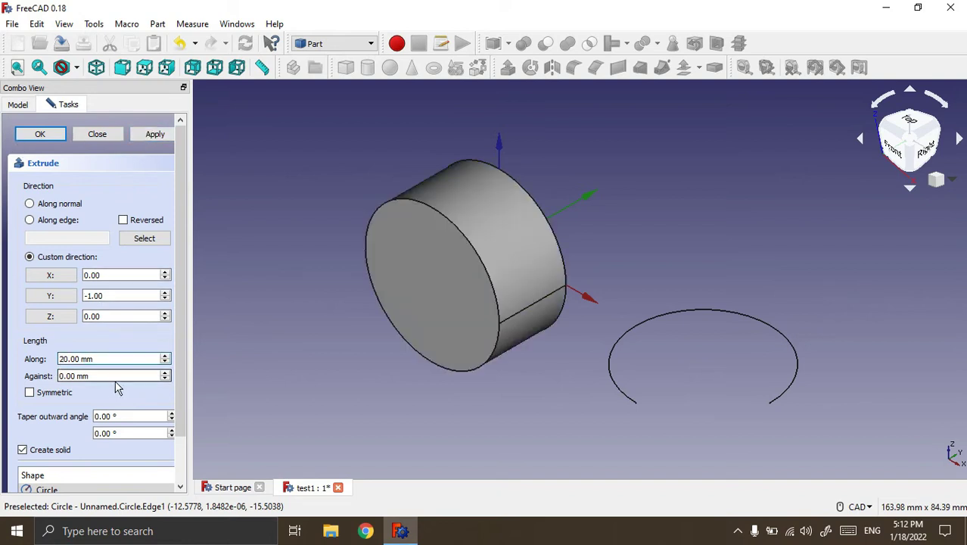
pyautogui.write('-')
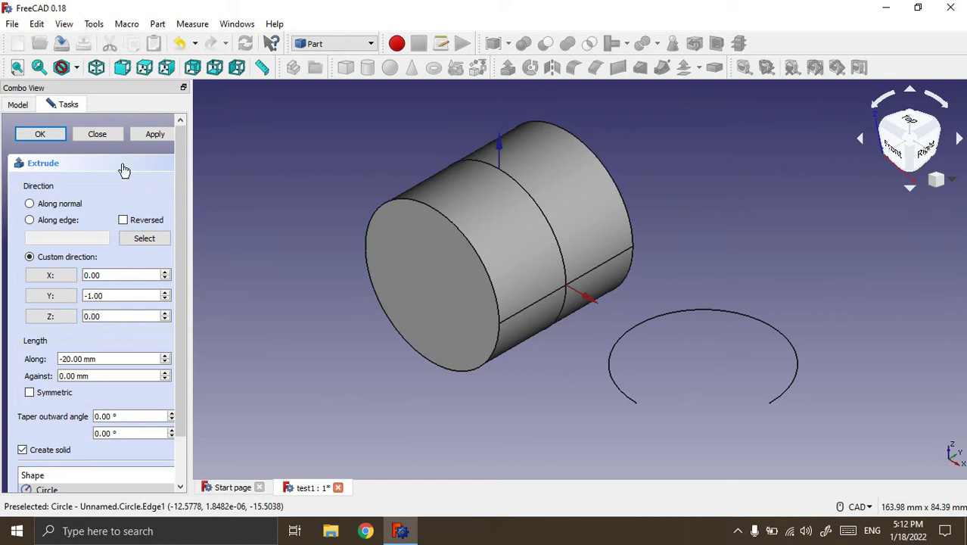
pyautogui.click(97, 134)
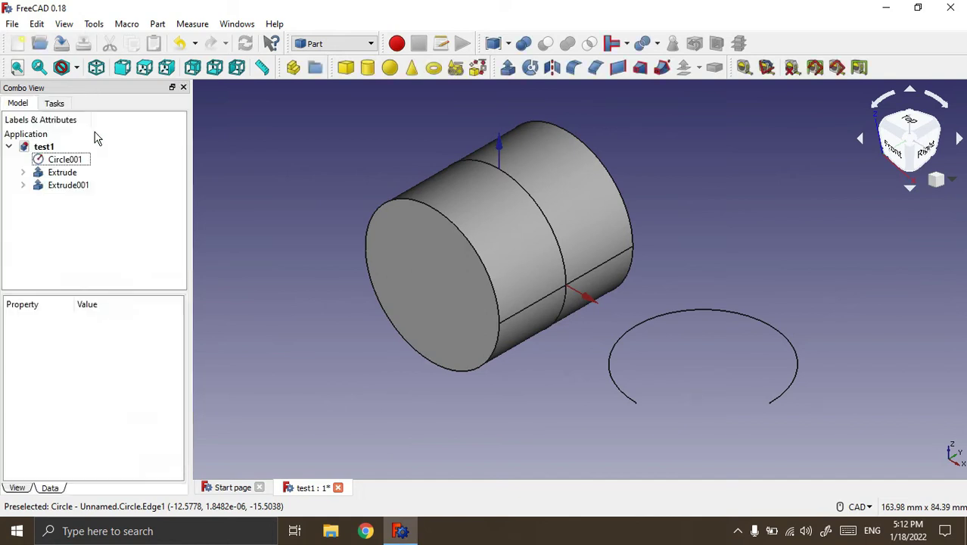
# Delete both cylinder extrusions, Extrude001 and Extrude
pyautogui.click(64, 189)
pyautogui.press('Delete')
pyautogui.click(60, 174)
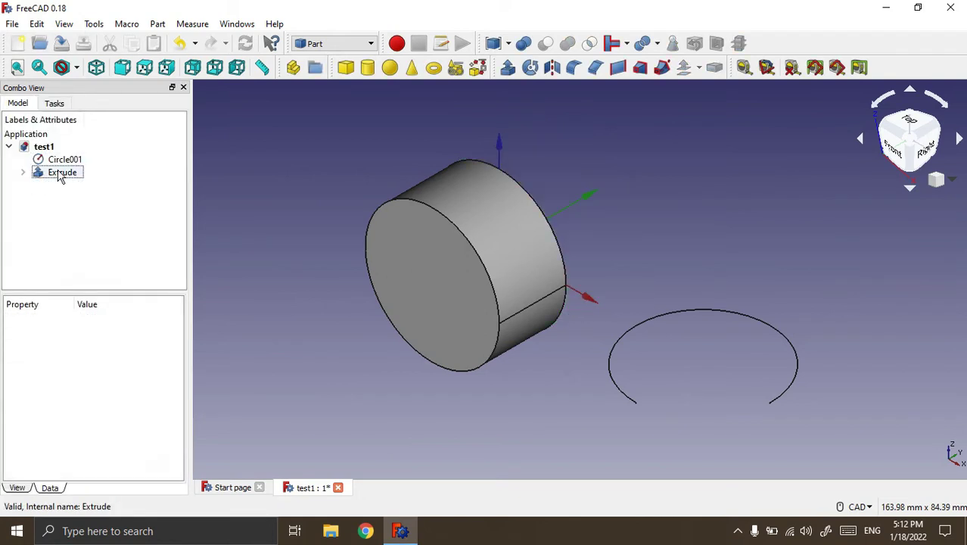
pyautogui.press('Delete')
# Unhide and delete the full Circle, then select the open arc Circle001
pyautogui.click(59, 173)
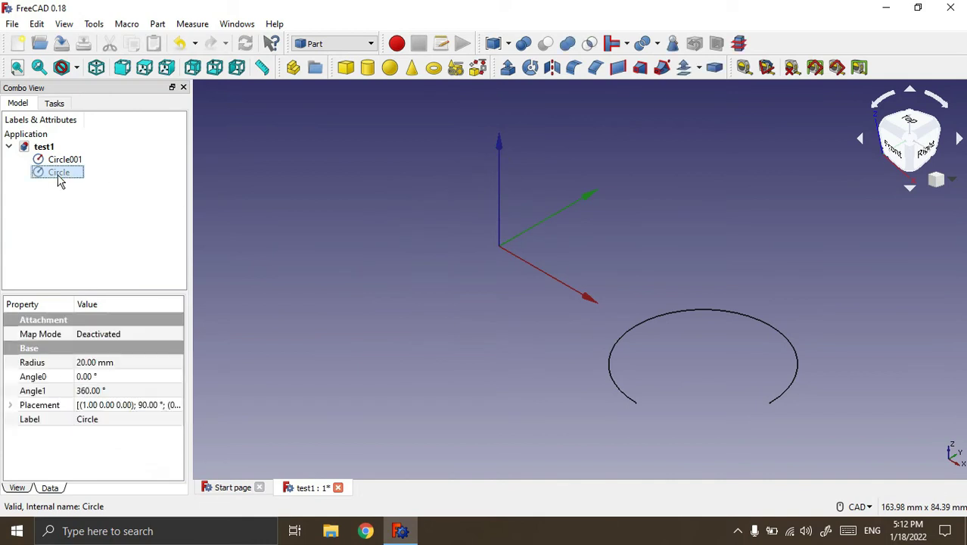
pyautogui.press('space')
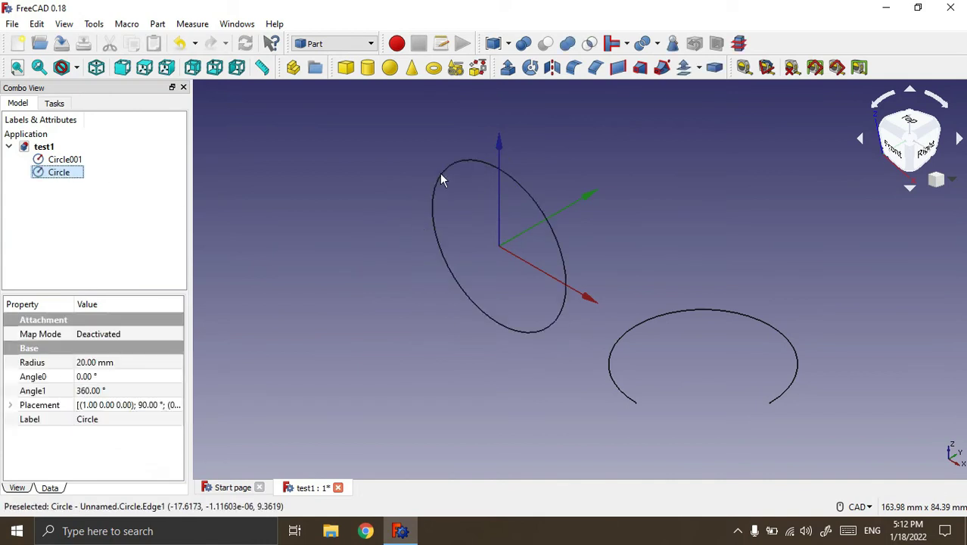
pyautogui.click(66, 190)
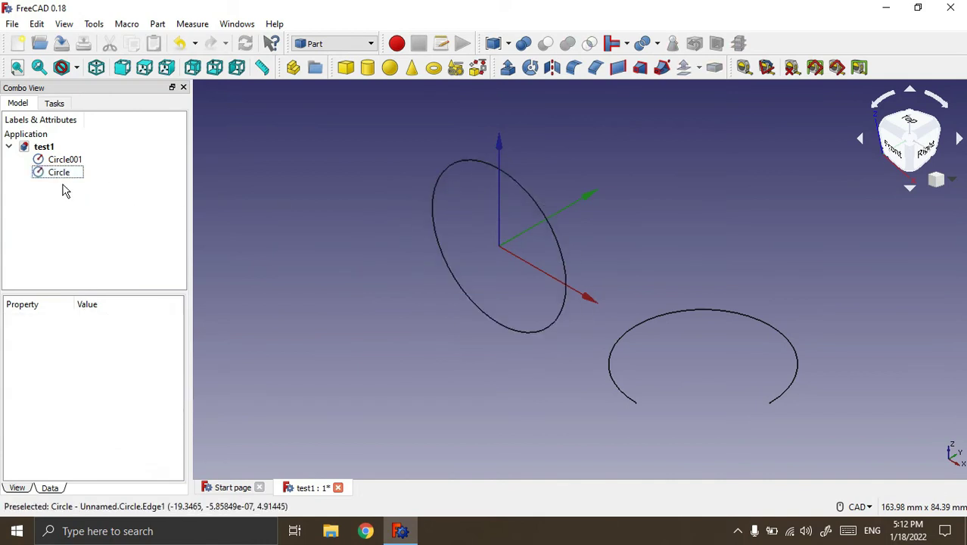
pyautogui.click(60, 173)
pyautogui.press('Delete')
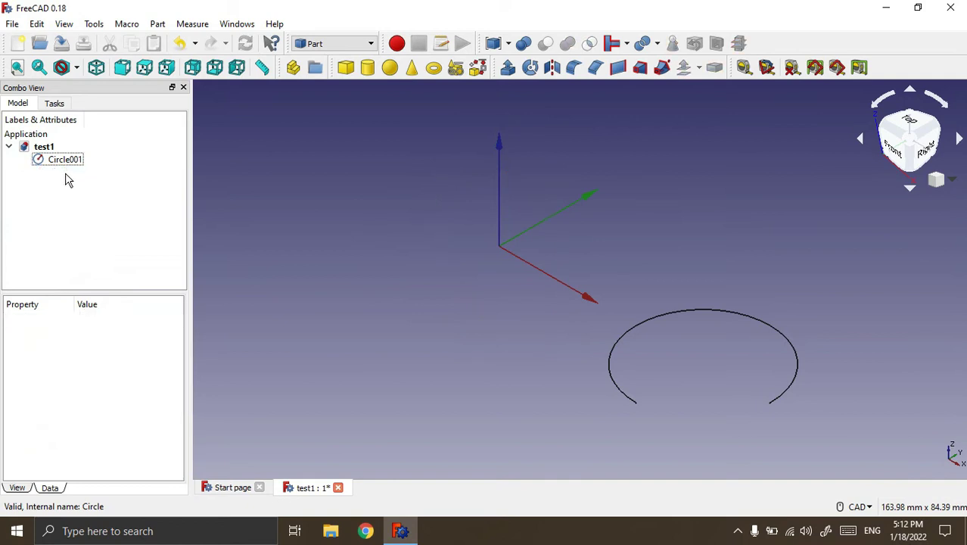
pyautogui.scroll(2, 858, 405)
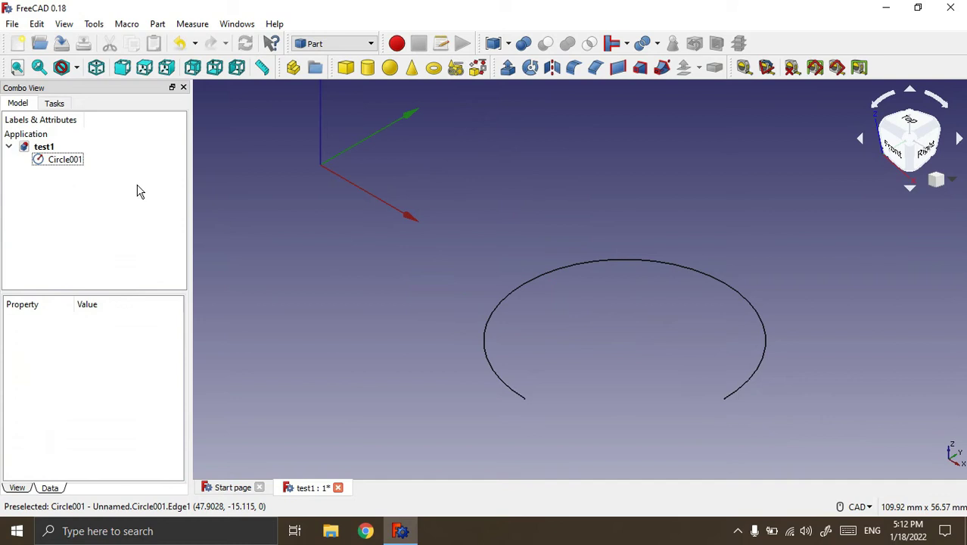
pyautogui.click(65, 159)
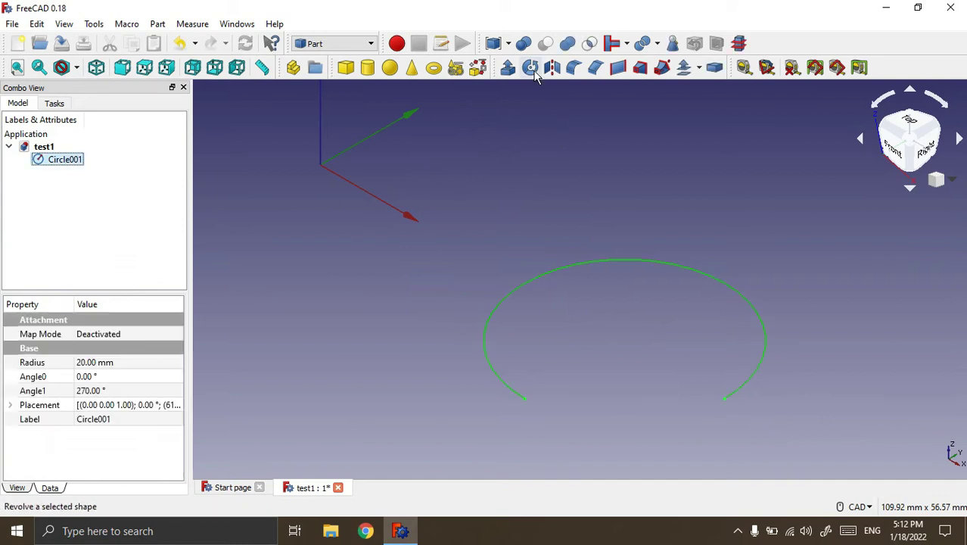
pyautogui.click(507, 67)
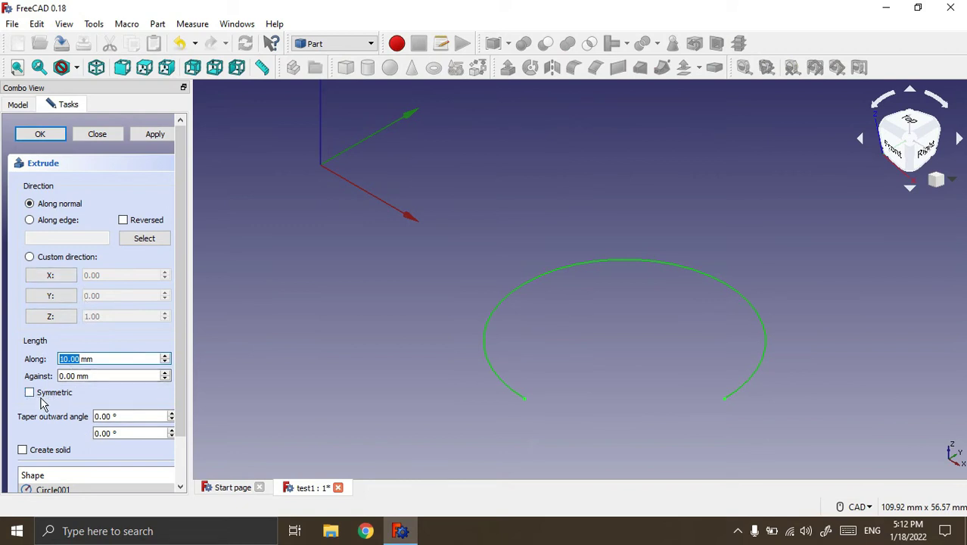
pyautogui.click(155, 134)
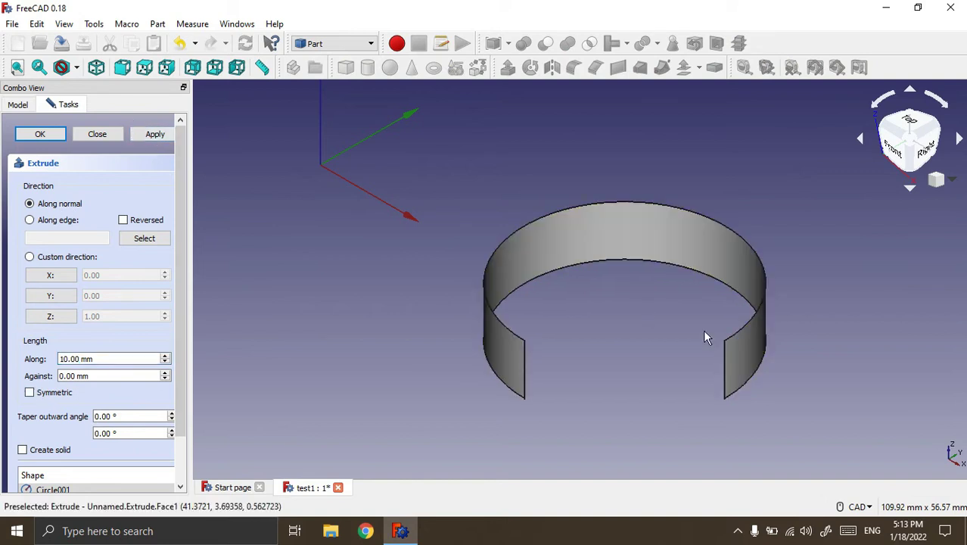
pyautogui.moveTo(793, 438)
pyautogui.mouseDown(button='middle')
pyautogui.moveTo(753, 438)
pyautogui.moveTo(676, 411)
pyautogui.mouseUp(button='middle')
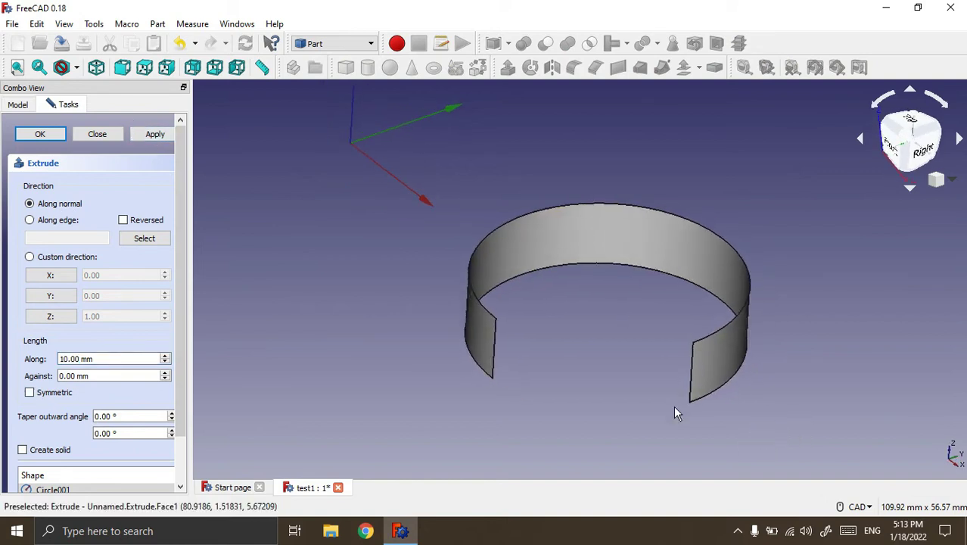
pyautogui.click(111, 141)
pyautogui.click(72, 162)
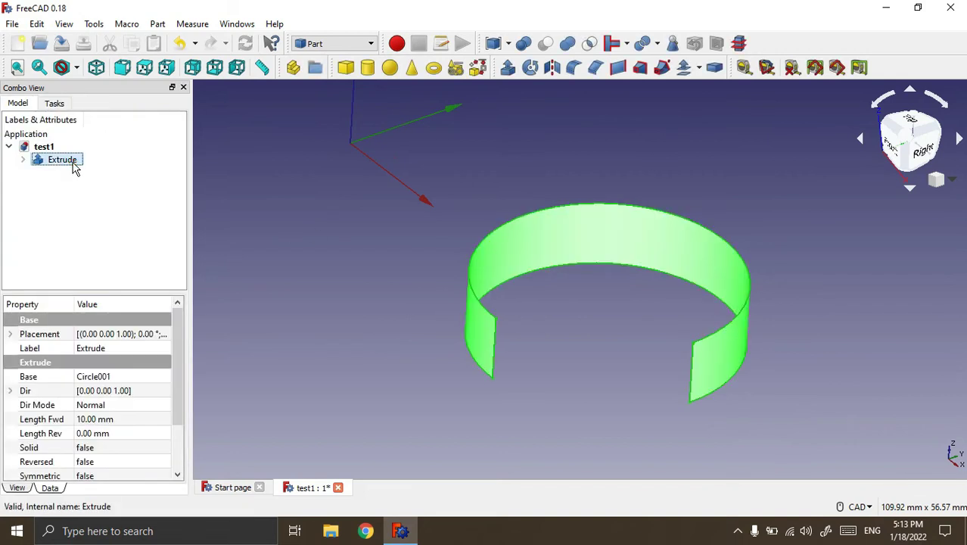
pyautogui.press('Delete')
pyautogui.click(72, 162)
pyautogui.press('space')
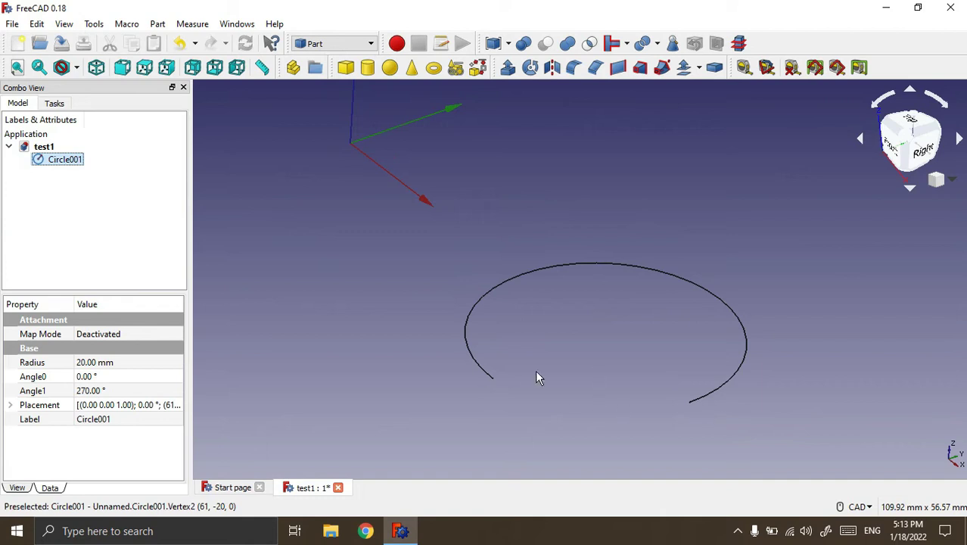
pyautogui.click(121, 228)
pyautogui.click(53, 160)
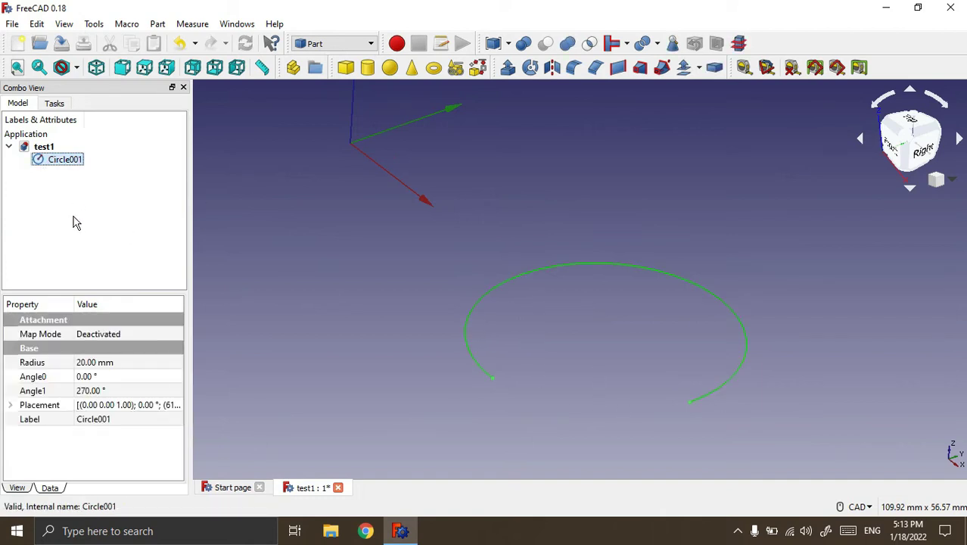
pyautogui.click(507, 68)
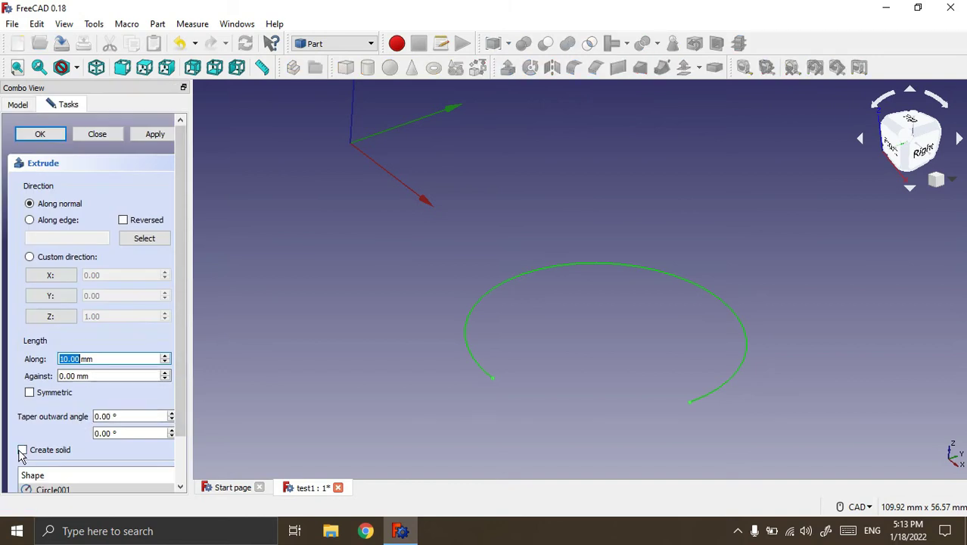
pyautogui.click(24, 451)
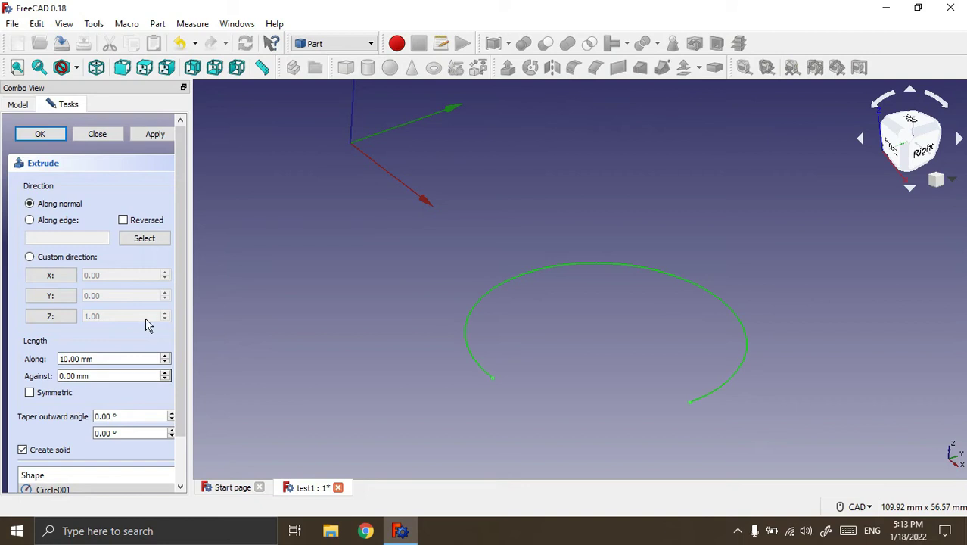
pyautogui.click(132, 135)
pyautogui.click(96, 136)
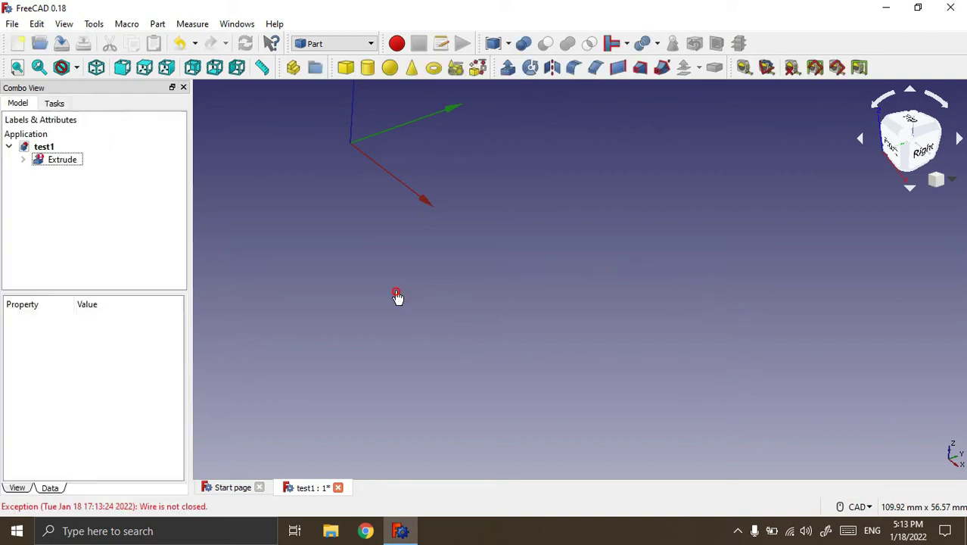
pyautogui.click(49, 162)
pyautogui.click(227, 225)
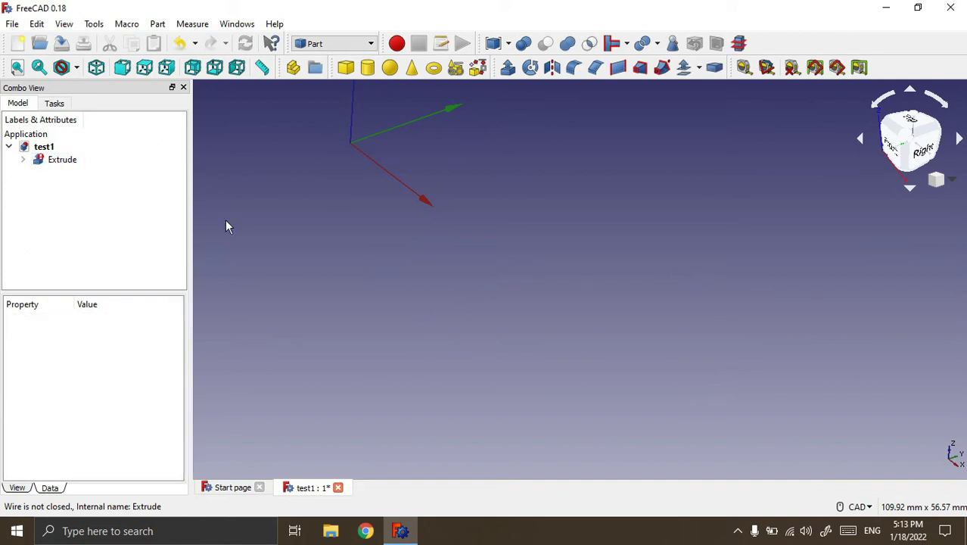
pyautogui.click(64, 165)
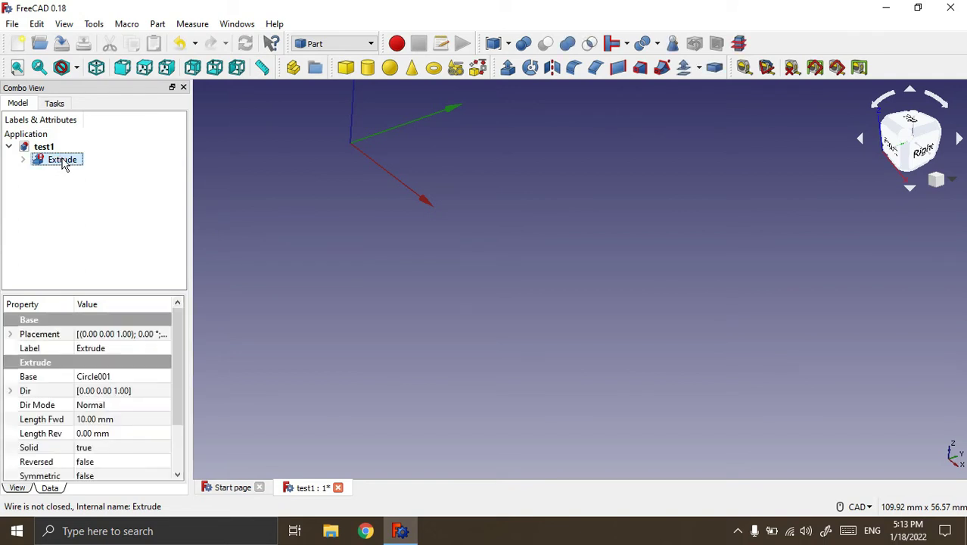
pyautogui.press('Delete')
pyautogui.click(64, 160)
pyautogui.press('space')
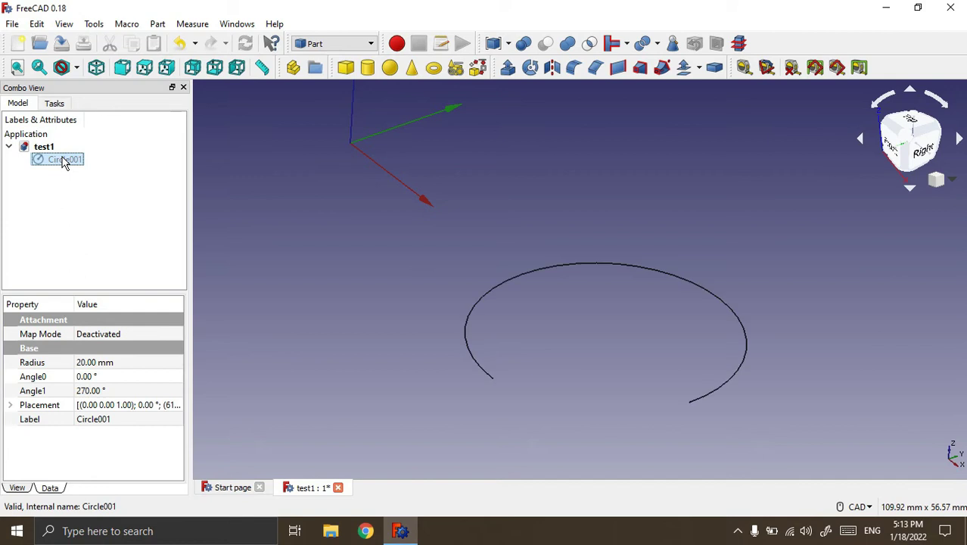
pyautogui.click(394, 212)
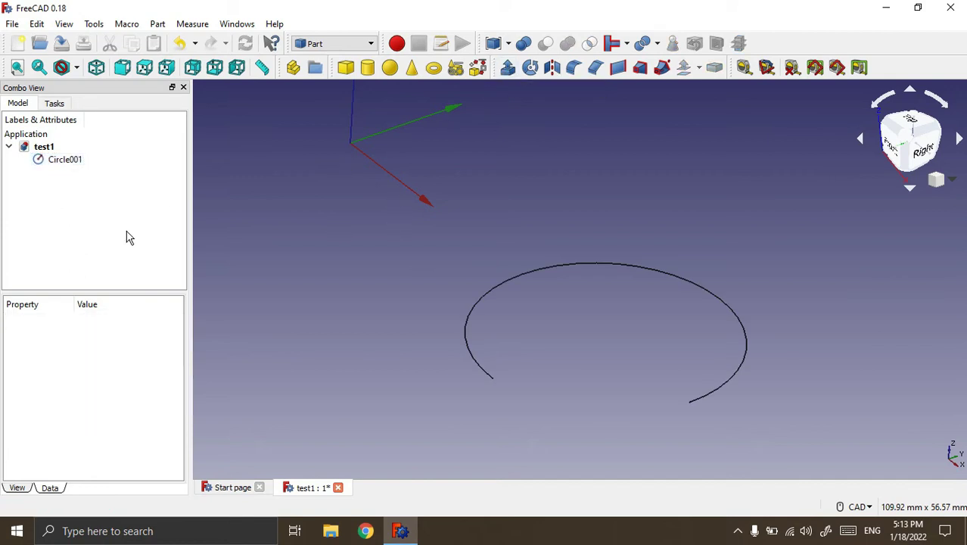
pyautogui.click(68, 160)
# Delete the arc Circle001 and cancel a started revolve
pyautogui.press('Delete')
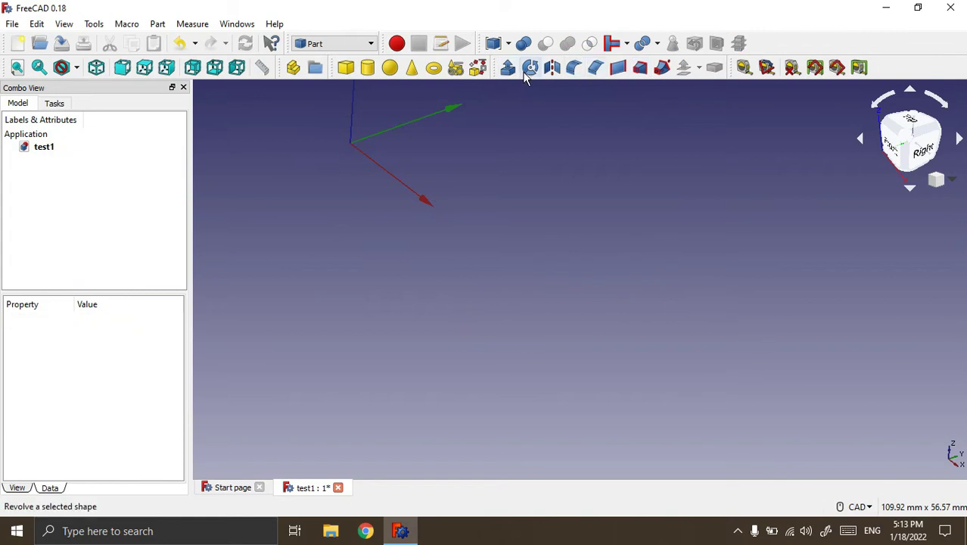
pyautogui.click(530, 68)
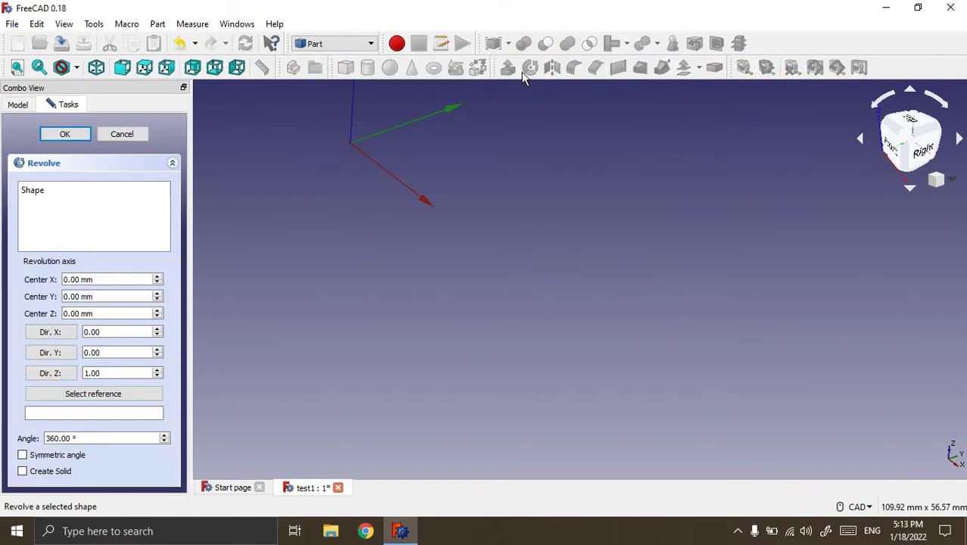
pyautogui.click(125, 134)
pyautogui.click(347, 158)
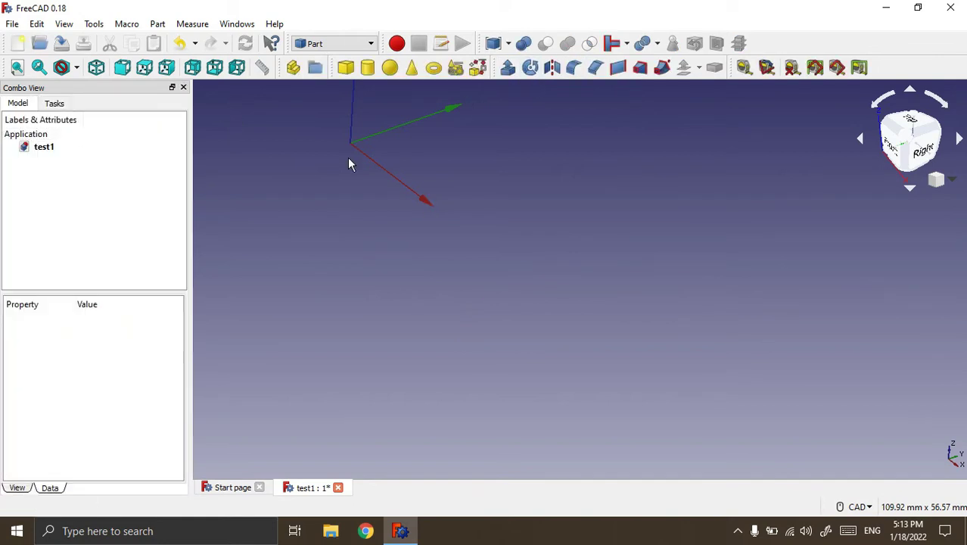
# Create a Plane primitive with Length 100 mm and Width 20 mm
pyautogui.click(456, 67)
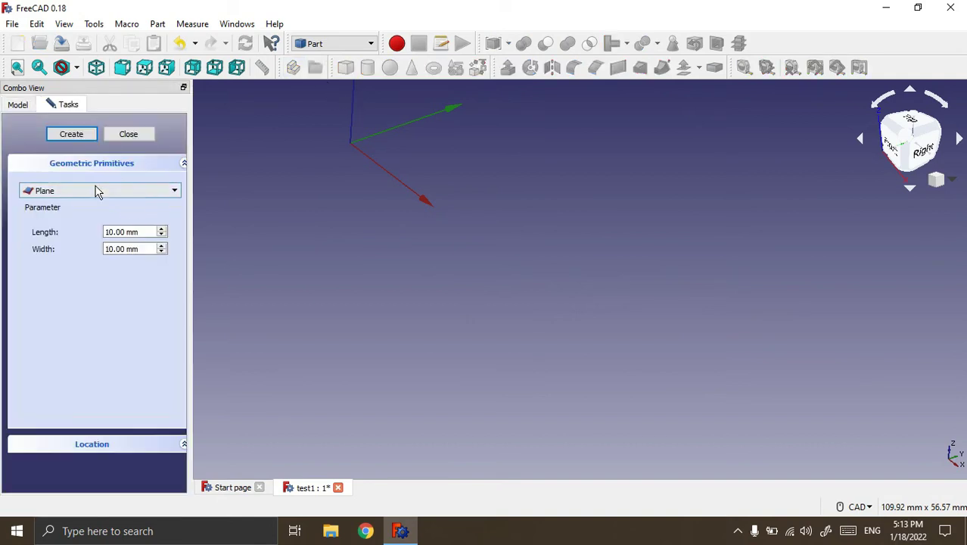
pyautogui.click(109, 232)
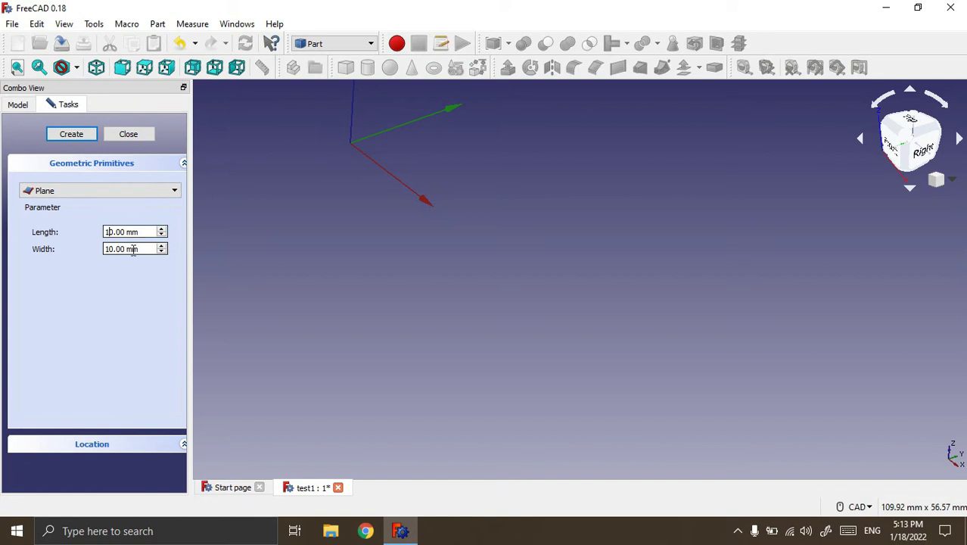
pyautogui.write('100')
pyautogui.click(111, 232)
pyautogui.press('Delete')
pyautogui.write('2')
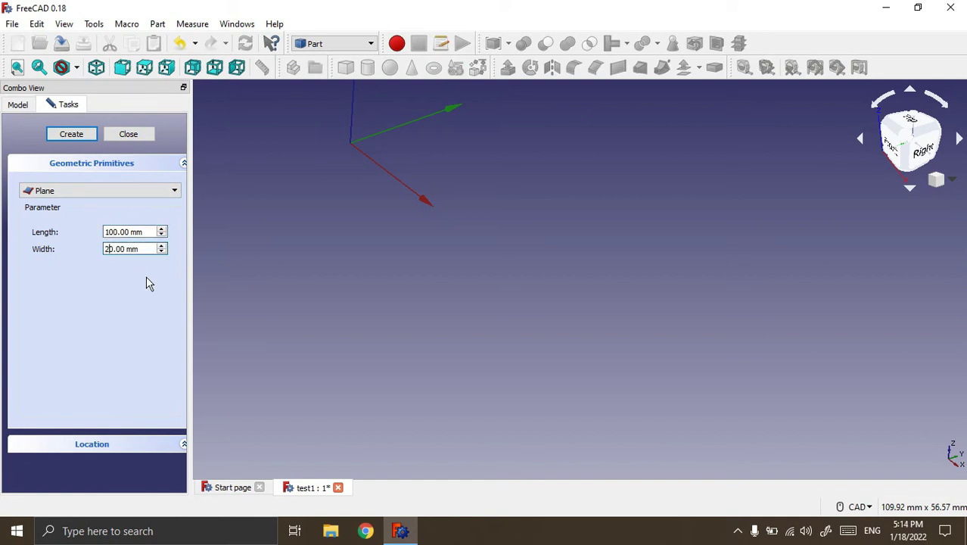
pyautogui.click(79, 133)
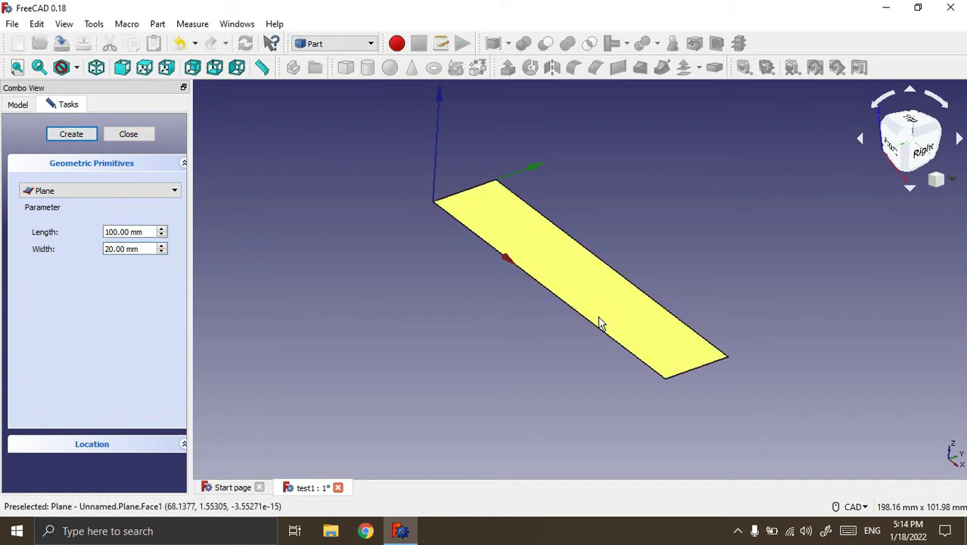
pyautogui.click(127, 133)
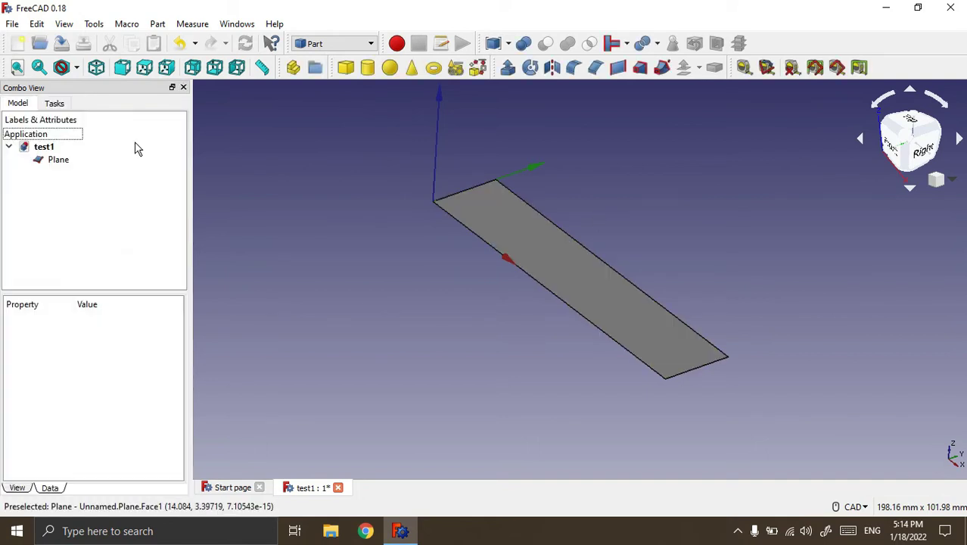
# Orbit around the plane and select the Plane object
pyautogui.moveTo(522, 367)
pyautogui.mouseDown(button='middle')
pyautogui.moveTo(538, 354)
pyautogui.moveTo(543, 388)
pyautogui.mouseUp(button='middle')
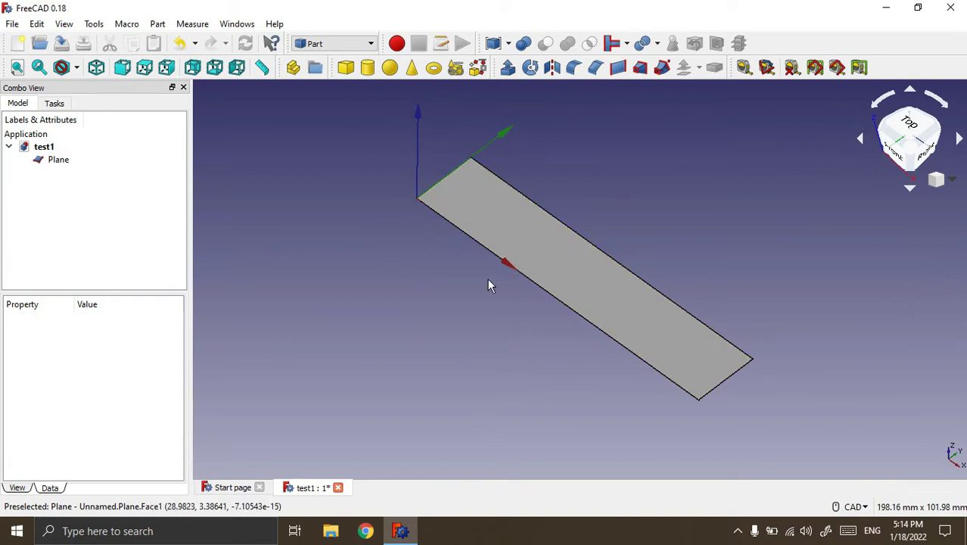
pyautogui.click(59, 160)
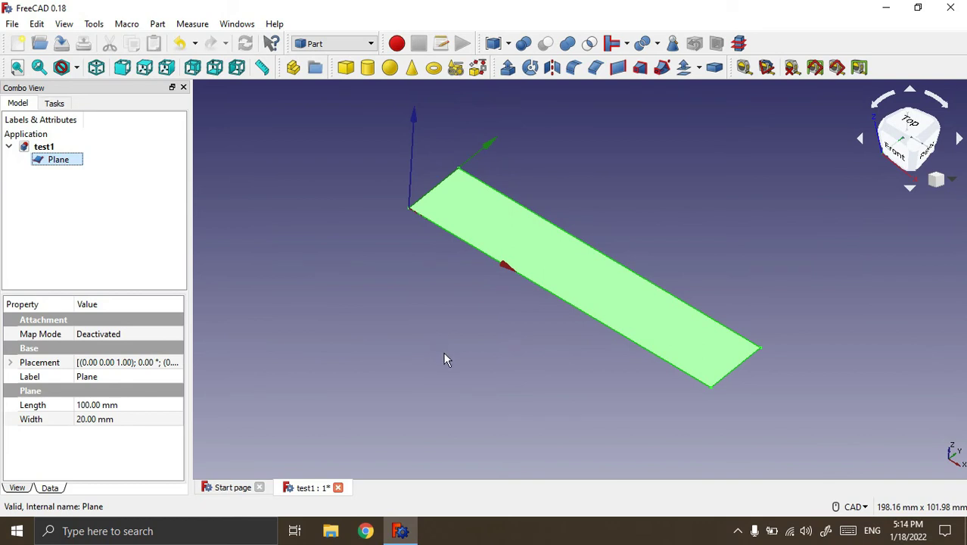
pyautogui.scroll(2, 392, 293)
pyautogui.click(399, 258)
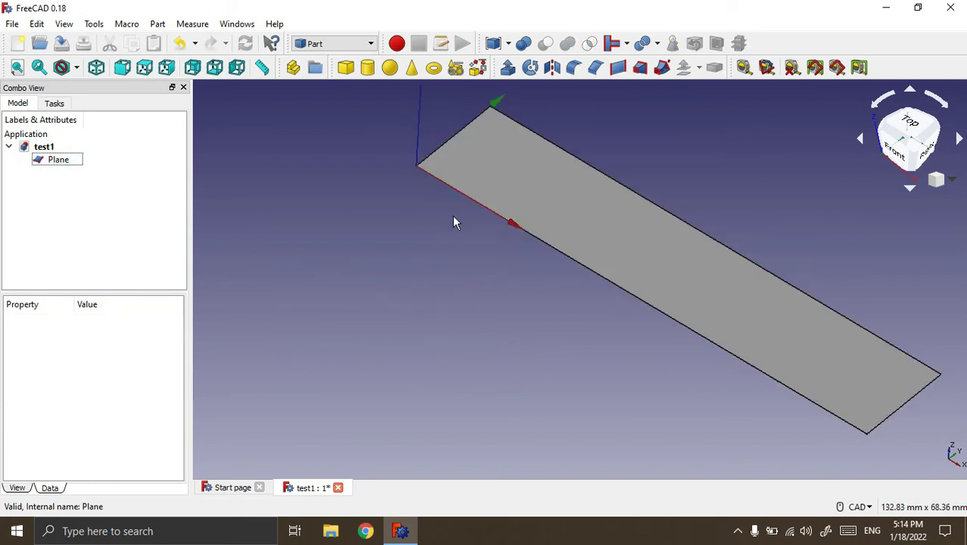
pyautogui.click(75, 160)
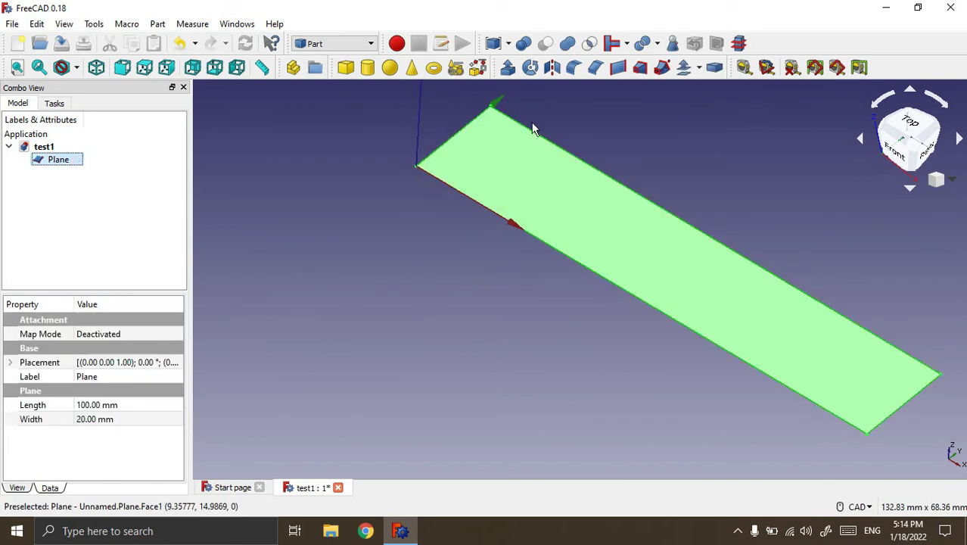
# Revolve the Plane 360° about the X axis and inspect the resulting cylinder
pyautogui.click(530, 68)
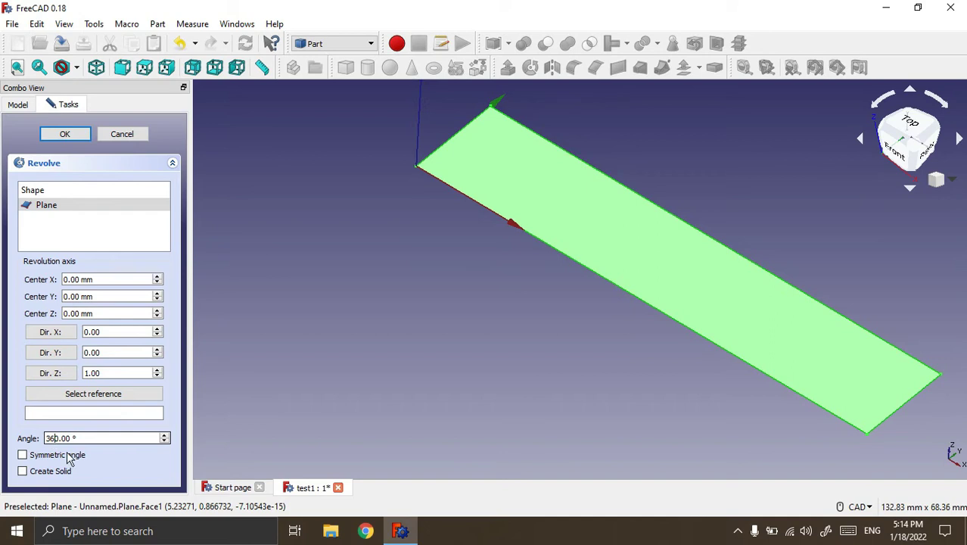
pyautogui.press('BackSpace')
pyautogui.press('BackSpace')
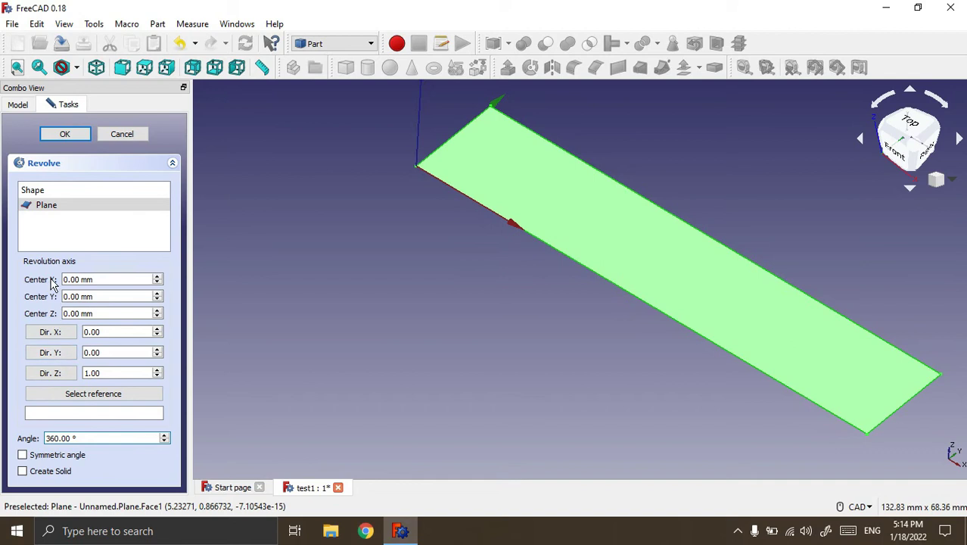
pyautogui.click(50, 352)
pyautogui.click(46, 334)
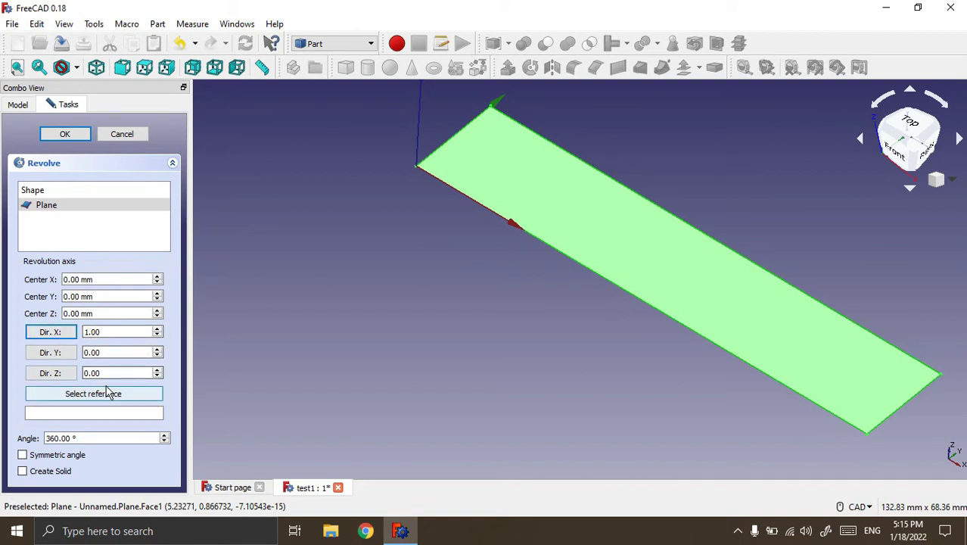
pyautogui.click(66, 133)
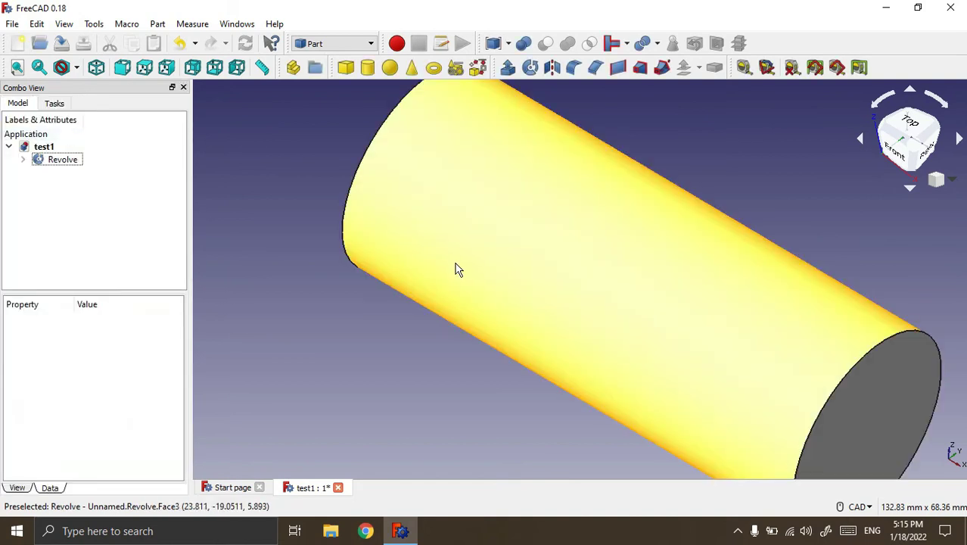
pyautogui.scroll(-6, 457, 272)
pyautogui.moveTo(601, 391)
pyautogui.mouseDown(button='middle')
pyautogui.moveTo(604, 373)
pyautogui.moveTo(479, 323)
pyautogui.moveTo(567, 360)
pyautogui.moveTo(519, 324)
pyautogui.mouseUp(button='middle')
pyautogui.scroll(-3, 518, 328)
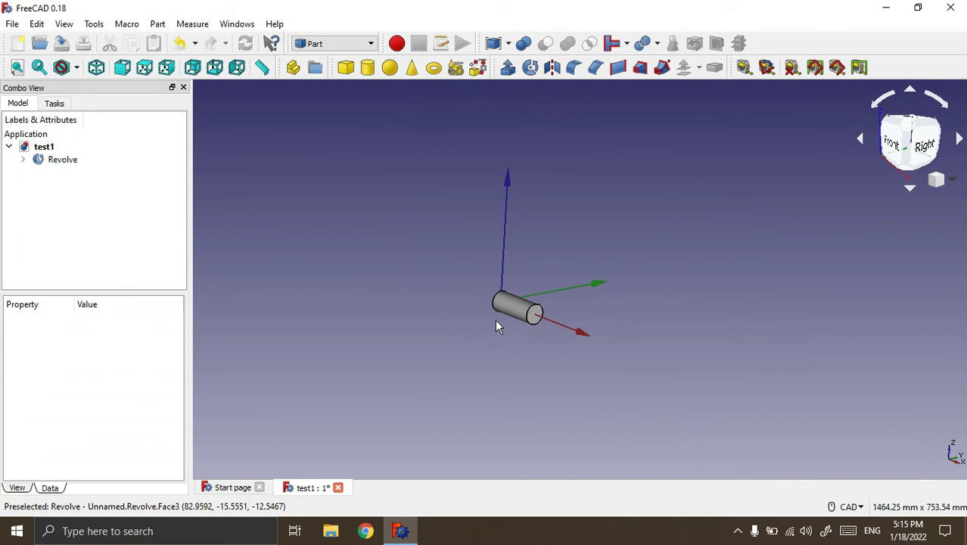
pyautogui.scroll(2, 454, 291)
pyautogui.scroll(1, 474, 292)
pyautogui.scroll(3, 642, 374)
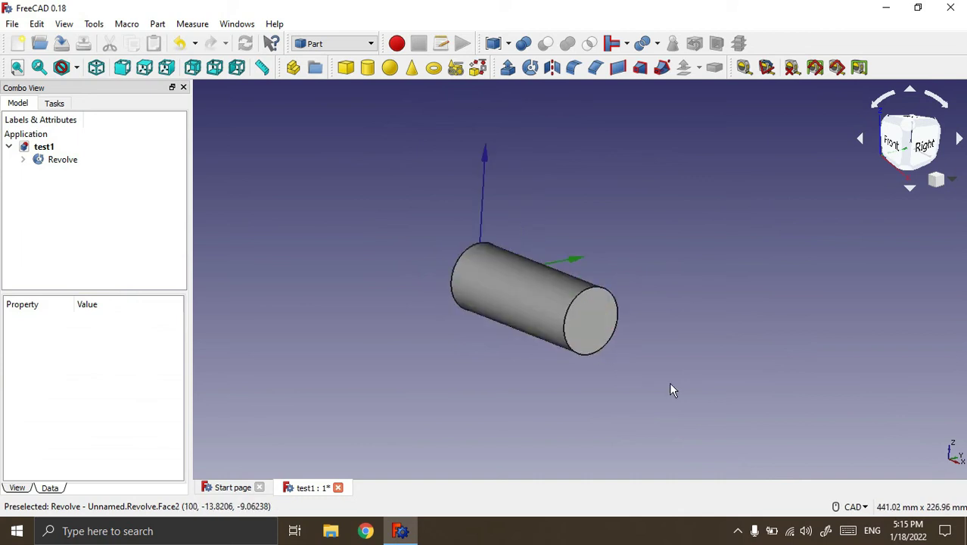
# Delete the revolved cylinder and select the Plane
pyautogui.click(66, 160)
pyautogui.press('Delete')
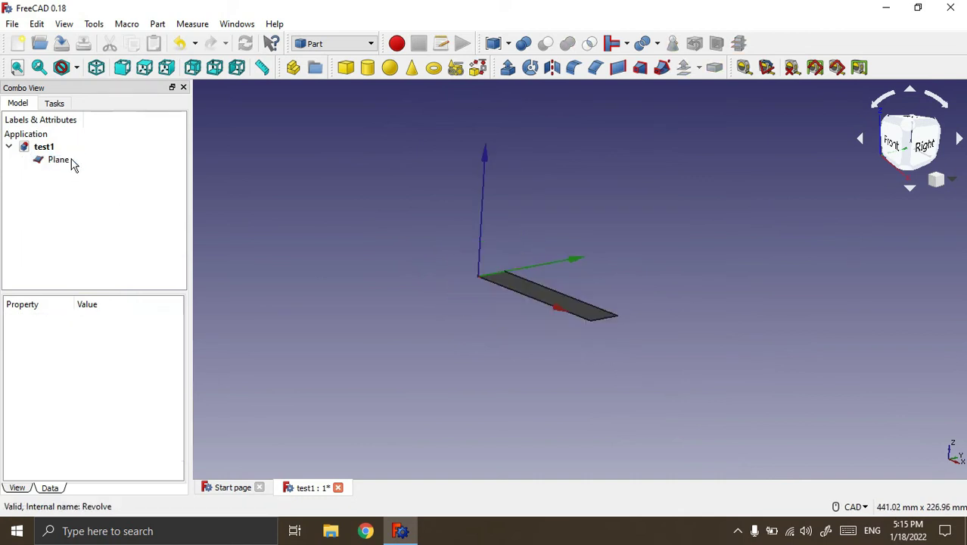
pyautogui.click(72, 160)
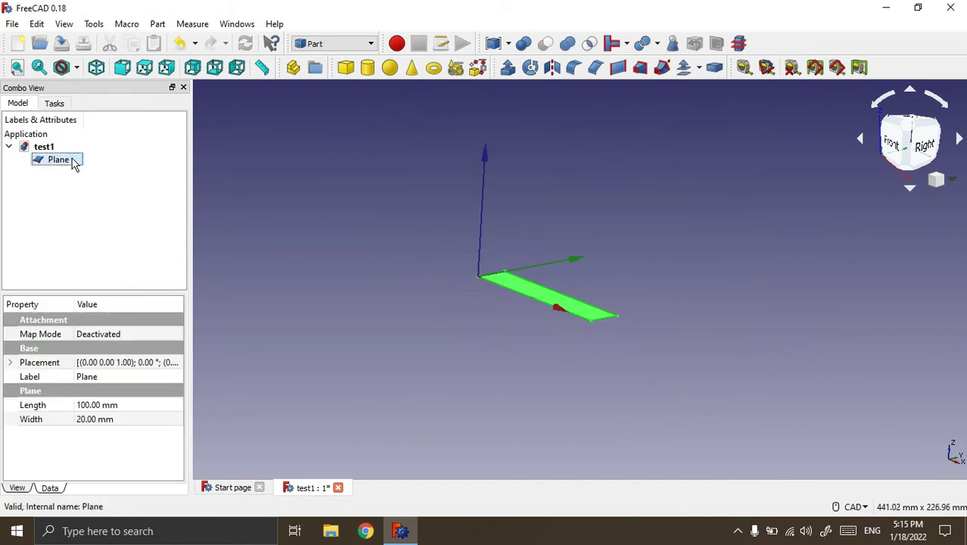
# Revolve the Plane 270° about the Y axis and view the resulting solid
pyautogui.click(531, 69)
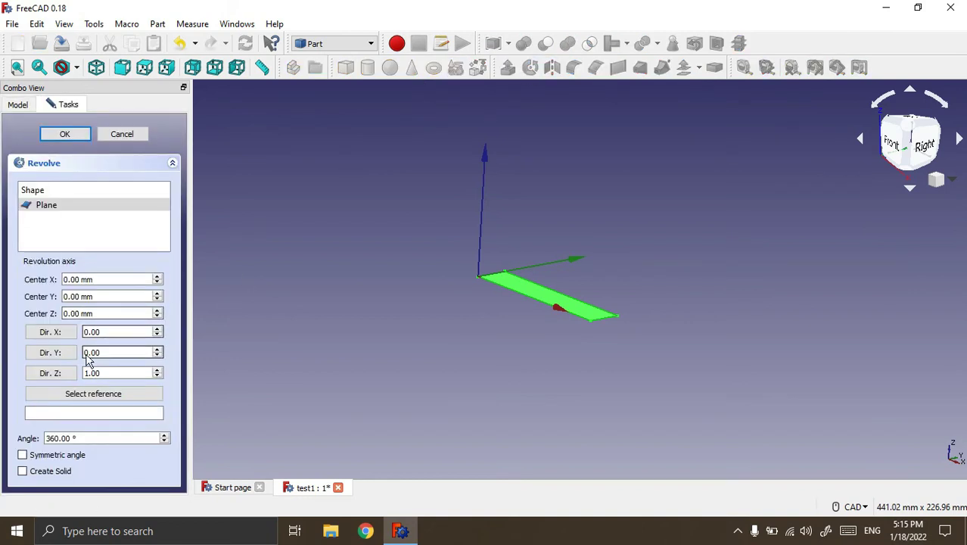
pyautogui.click(61, 356)
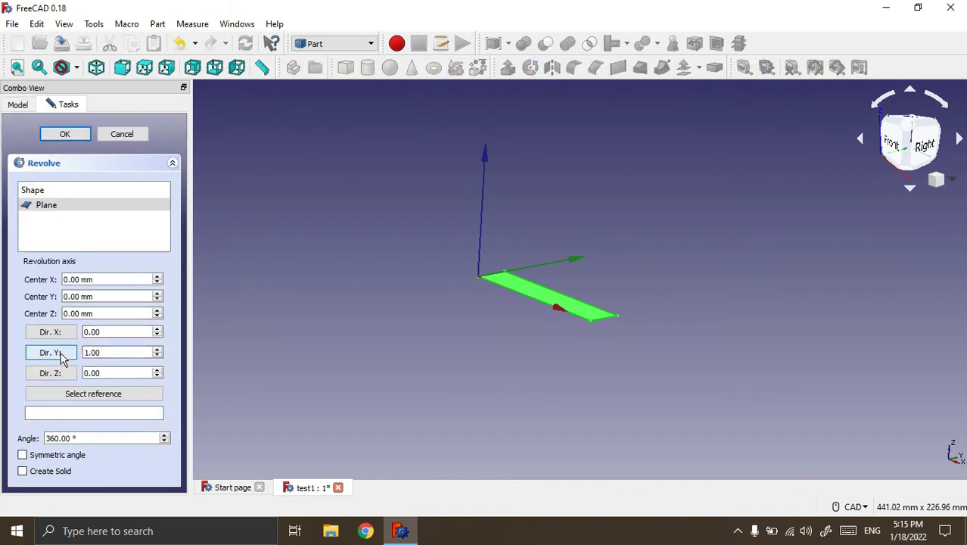
pyautogui.doubleClick(49, 439)
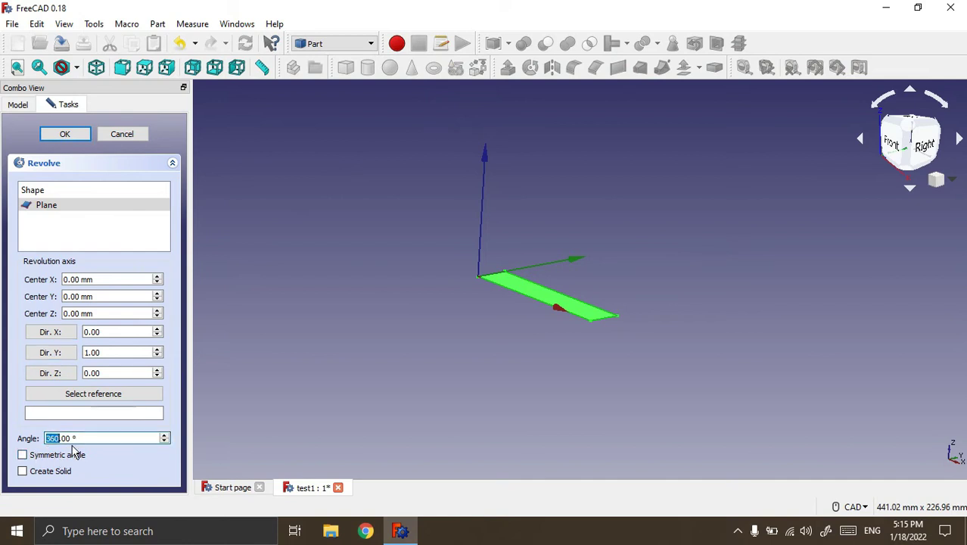
pyautogui.write('27')
pyautogui.click(44, 134)
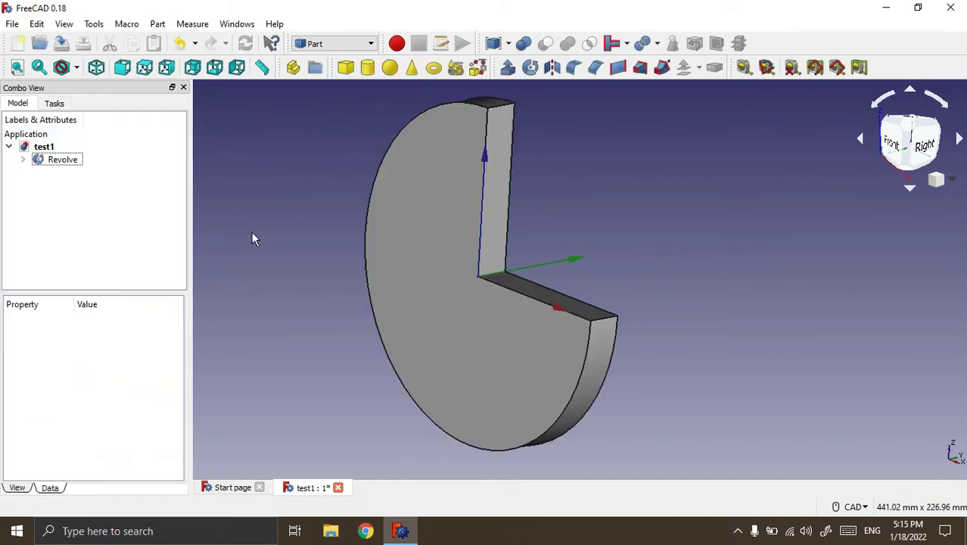
pyautogui.moveTo(675, 339); pyautogui.dragTo(623, 364, button='middle')
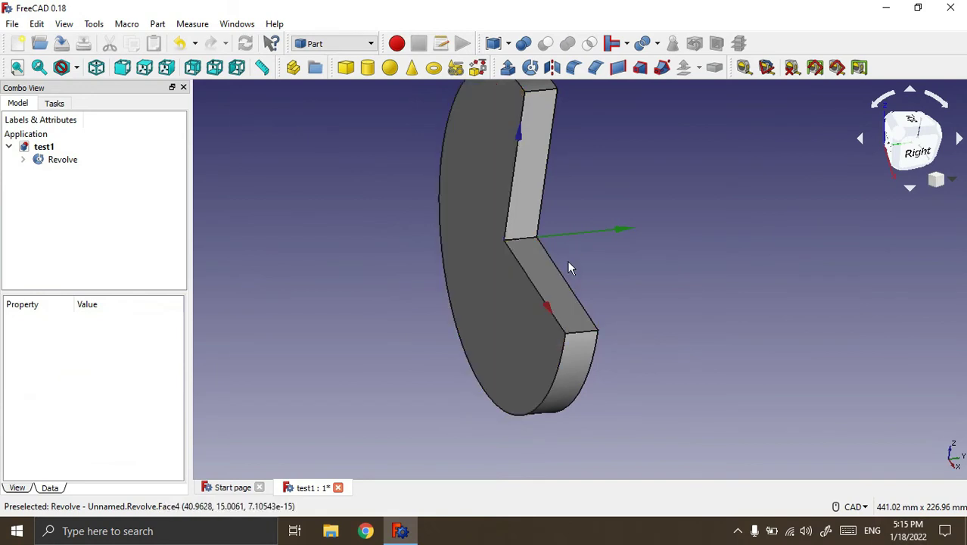
pyautogui.click(66, 166)
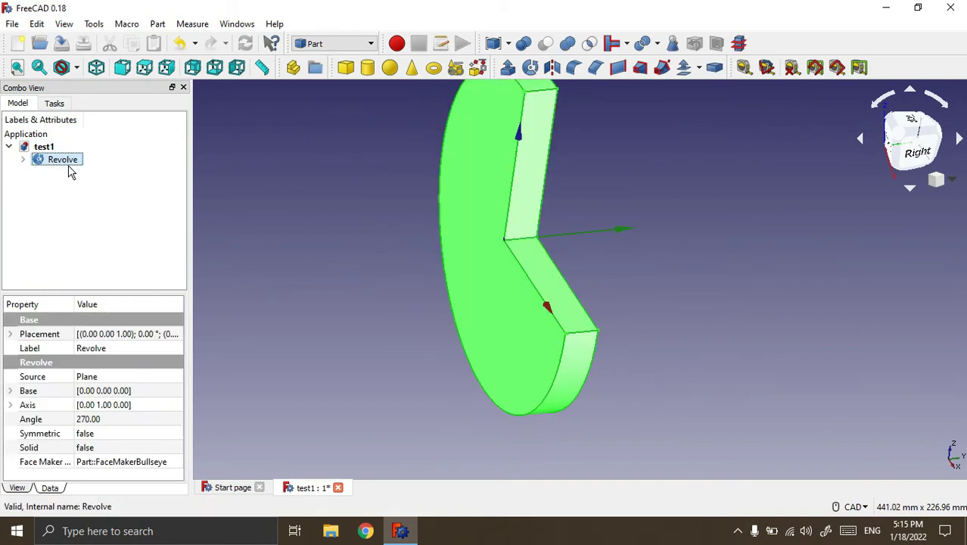
# Delete the 270° revolved solid and orbit the empty view
pyautogui.press('Delete')
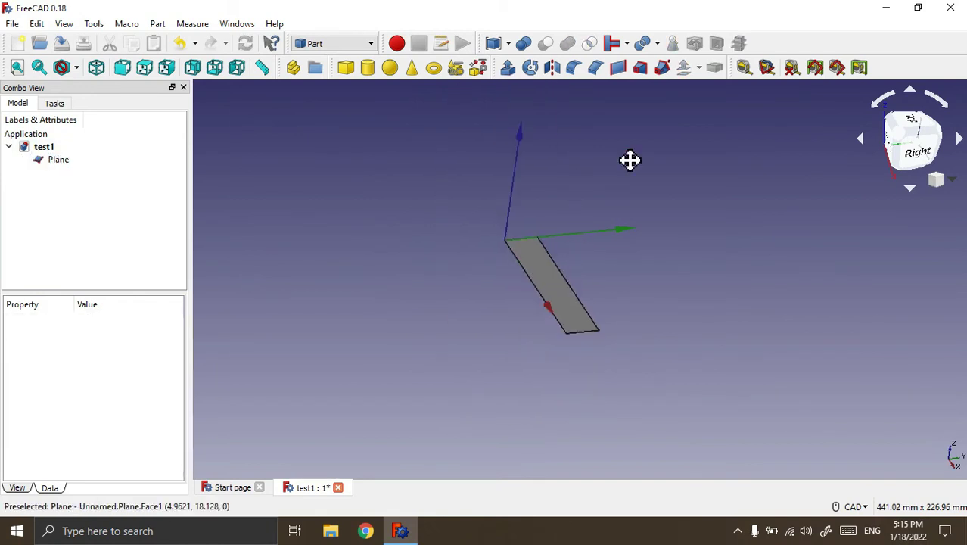
pyautogui.moveTo(630, 160); pyautogui.dragTo(613, 225, button='middle')
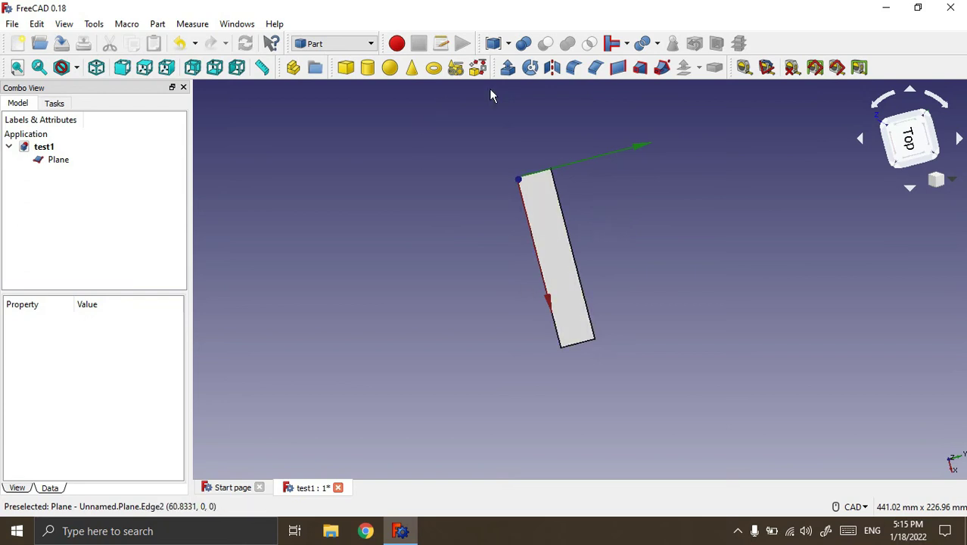
pyautogui.moveTo(587, 410); pyautogui.dragTo(600, 343, button='middle')
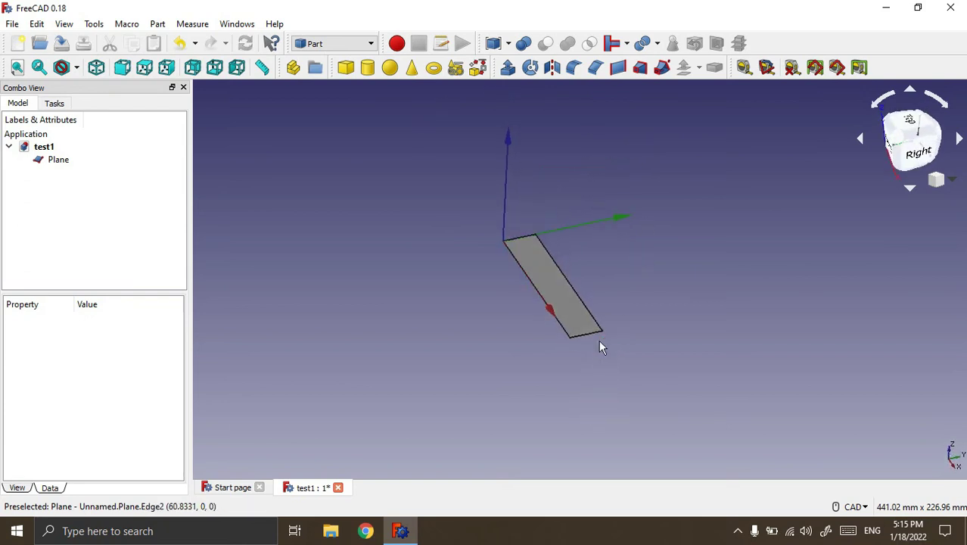
# Revolve the Plane 10° about the Z axis and inspect it from the right view
pyautogui.click(68, 162)
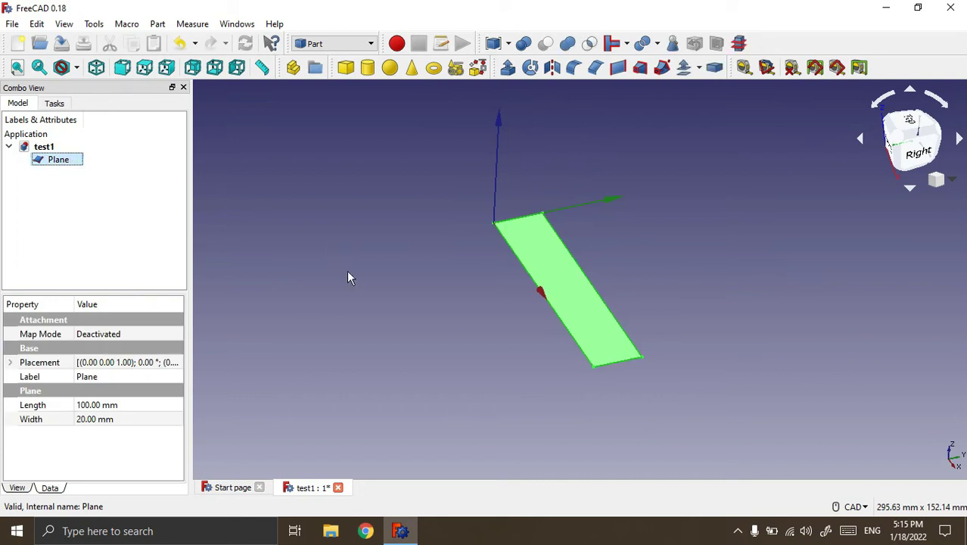
pyautogui.click(530, 67)
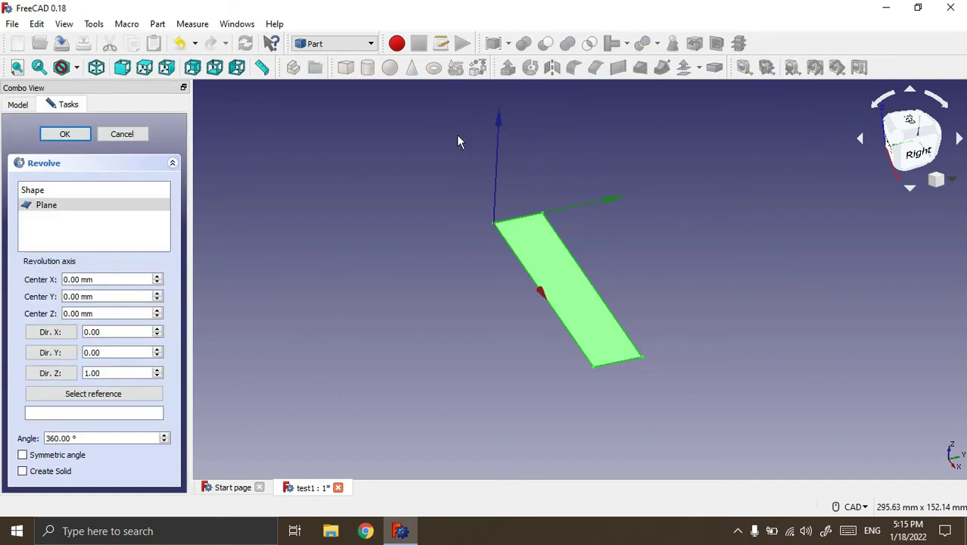
pyautogui.click(94, 372)
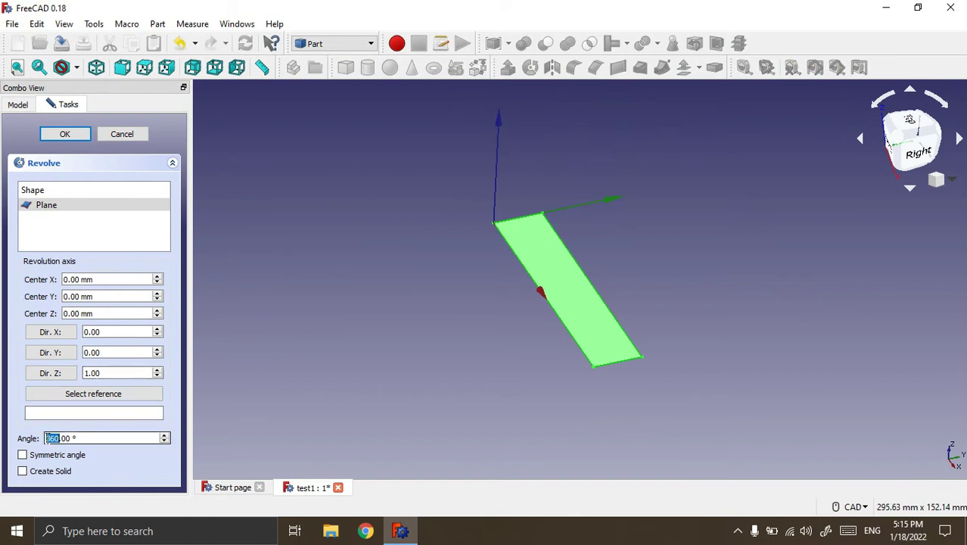
pyautogui.write('10')
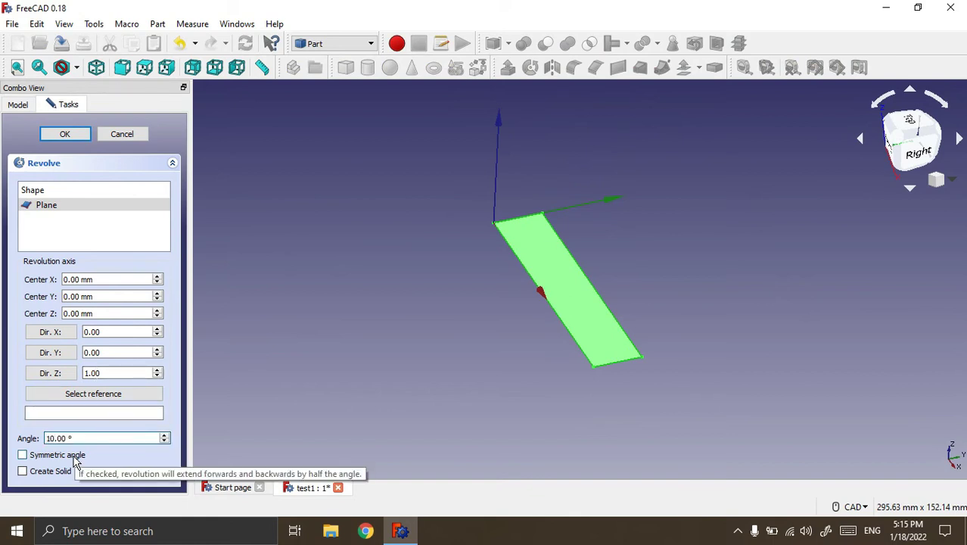
pyautogui.click(64, 133)
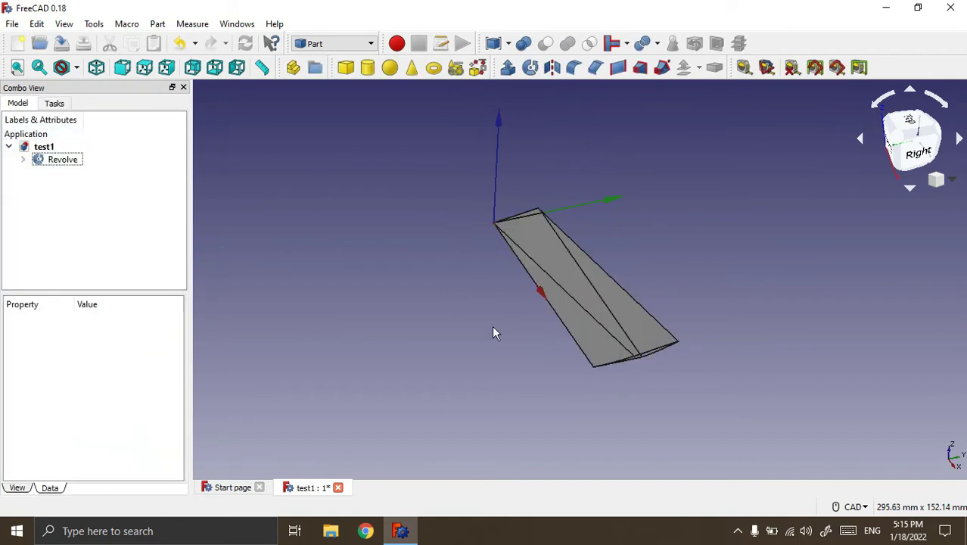
pyautogui.scroll(2, 699, 339)
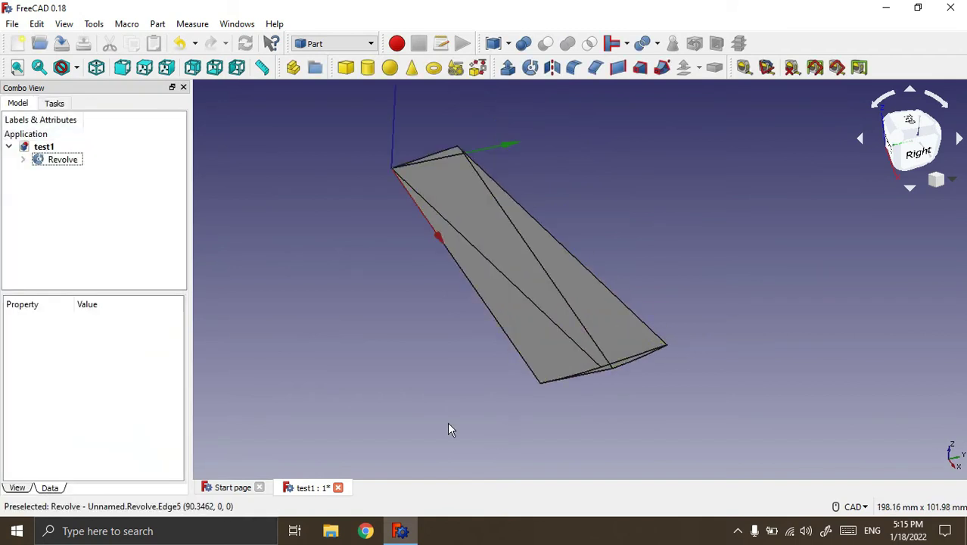
pyautogui.press('3')
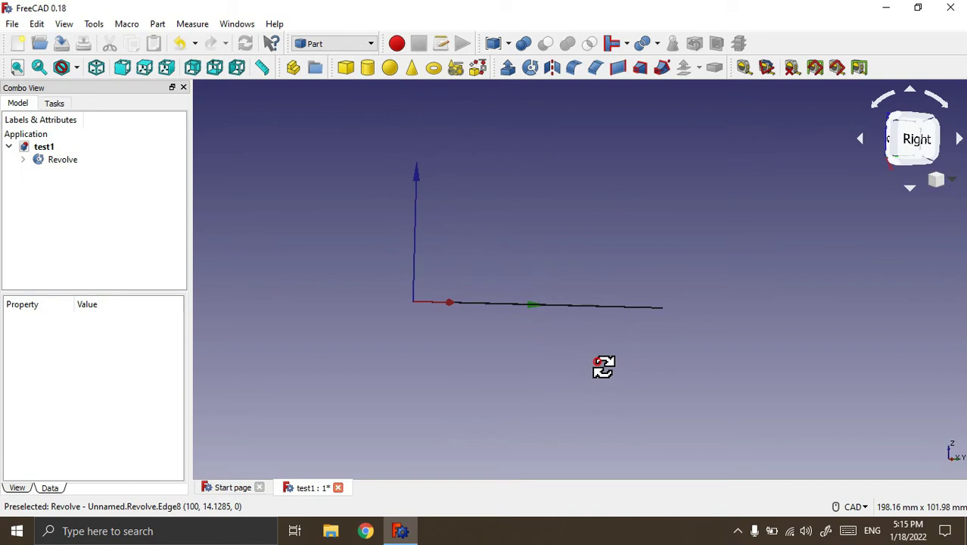
pyautogui.moveTo(606, 366); pyautogui.dragTo(578, 360, button='middle')
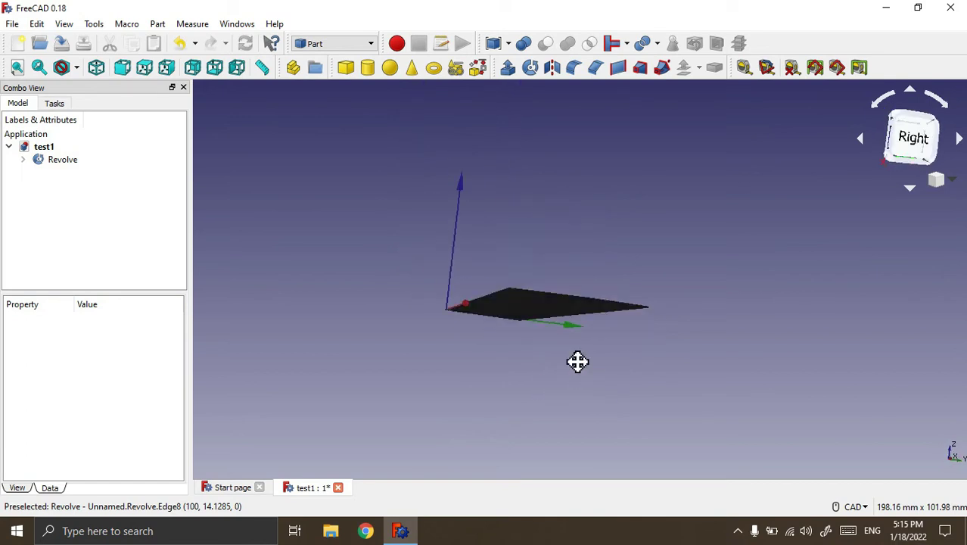
pyautogui.moveTo(490, 137)
pyautogui.mouseDown(button='middle')
pyautogui.moveTo(512, 162)
pyautogui.moveTo(503, 177)
pyautogui.mouseUp(button='middle')
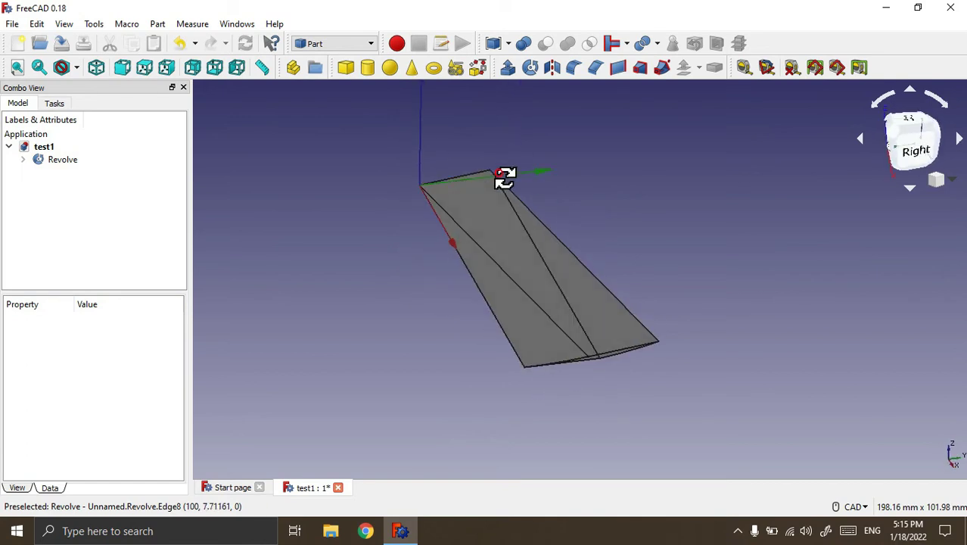
# Delete the 10° Revolve and select the leftover Plane
pyautogui.click(79, 161)
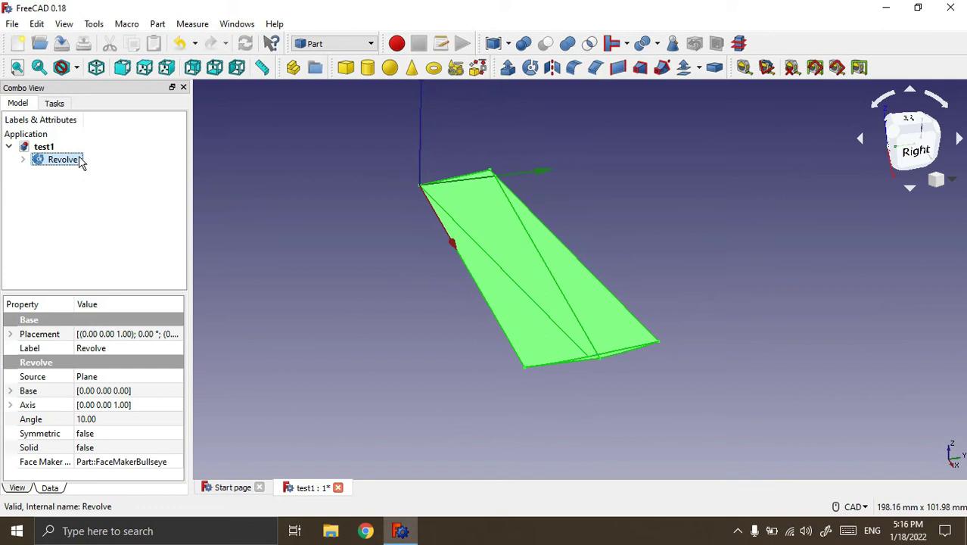
pyautogui.press('Delete')
pyautogui.click(53, 161)
# Delete the leftover Plane
pyautogui.press('Delete')
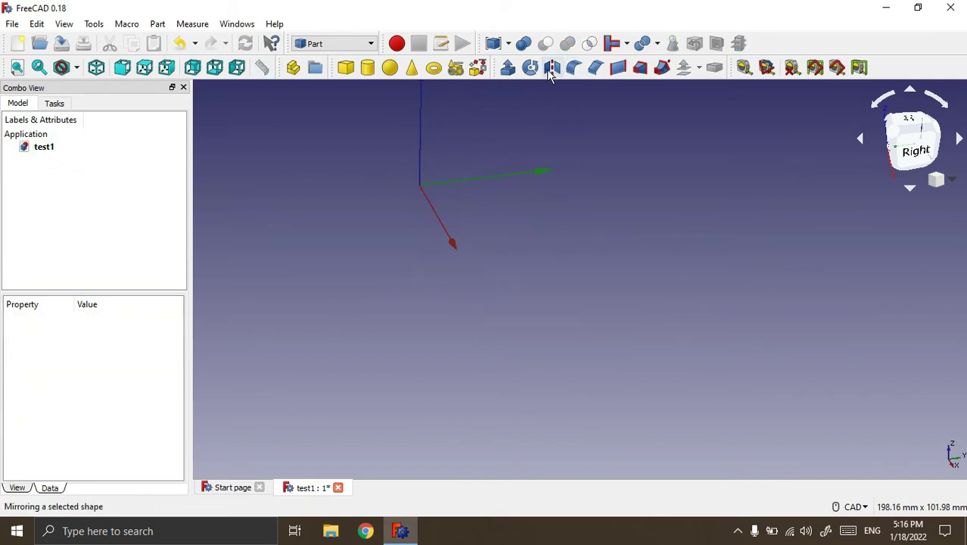
pyautogui.scroll(-4, 606, 361)
pyautogui.scroll(4, 604, 272)
pyautogui.scroll(2, 387, 282)
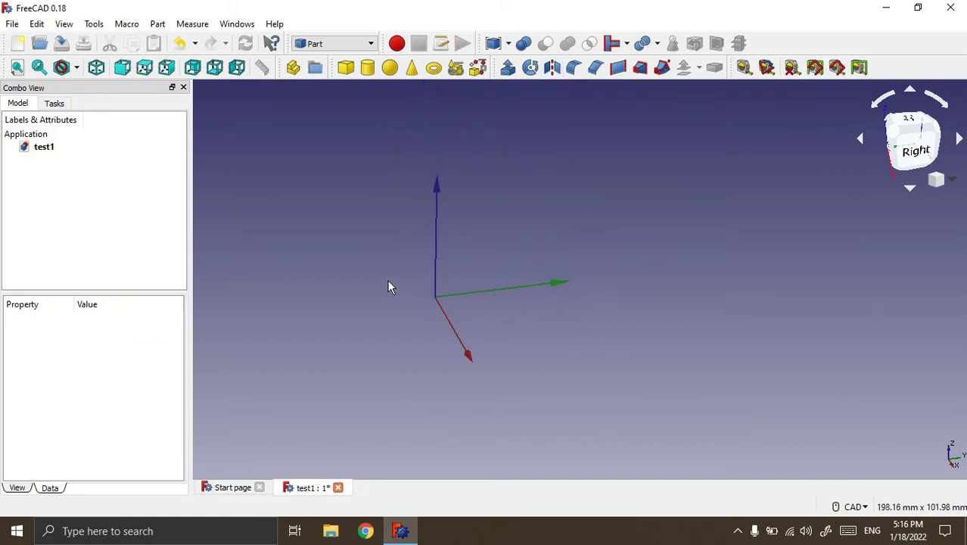
pyautogui.scroll(2, 401, 336)
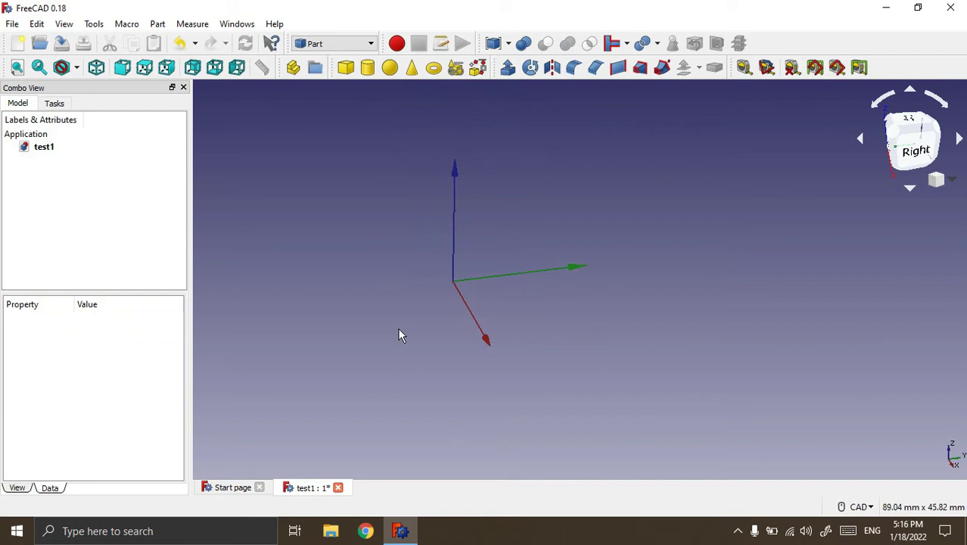
# Add a Cube and set its Length to 100 mm and Width to 50 mm
pyautogui.click(345, 67)
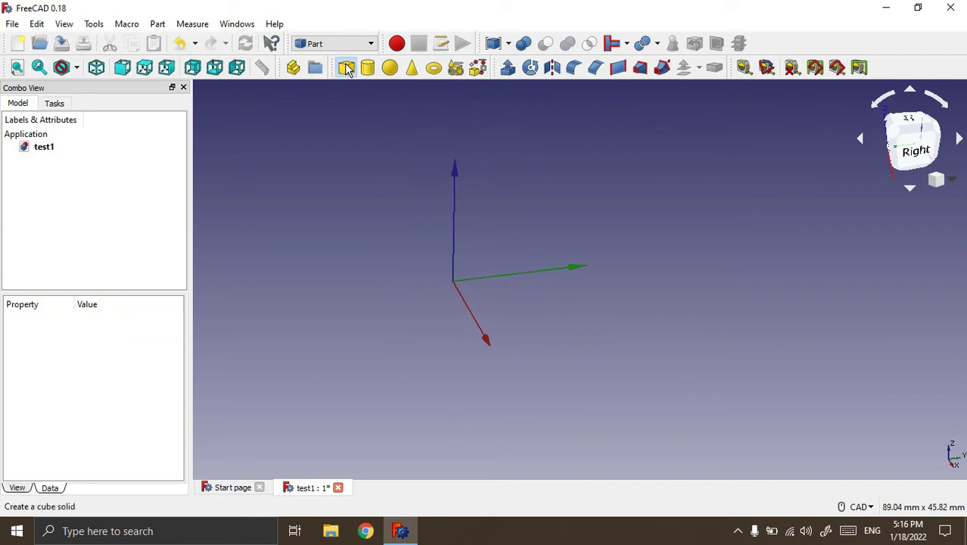
pyautogui.click(59, 159)
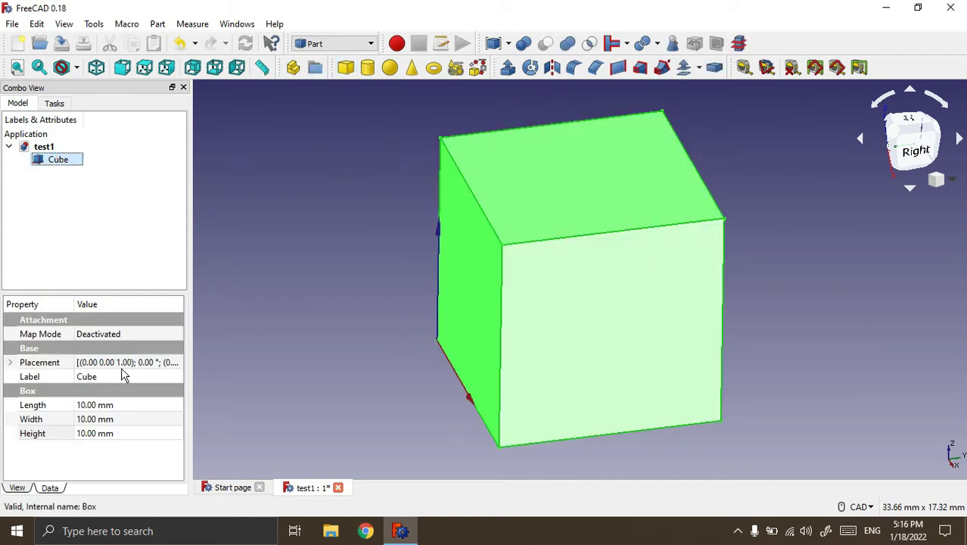
pyautogui.click(86, 405)
pyautogui.write('100')
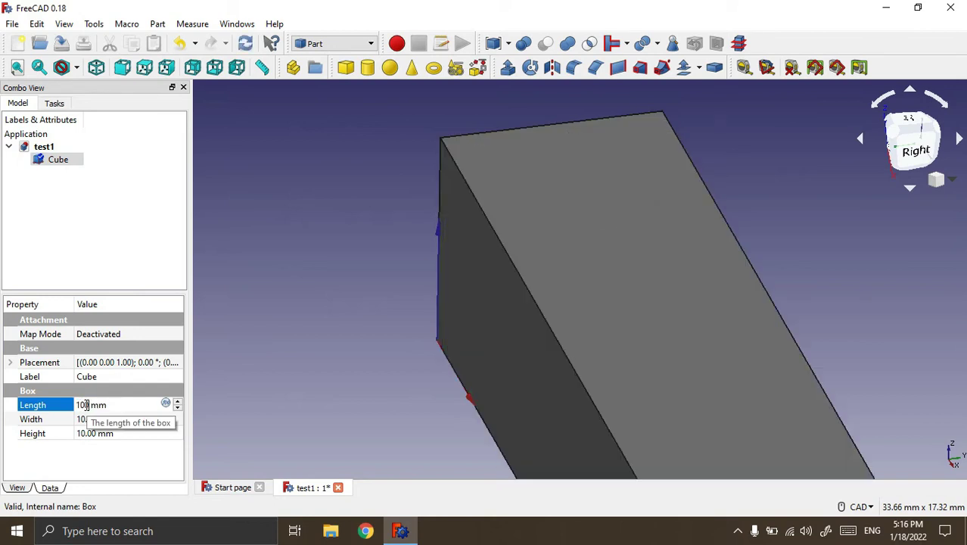
pyautogui.click(86, 418)
pyautogui.write('50')
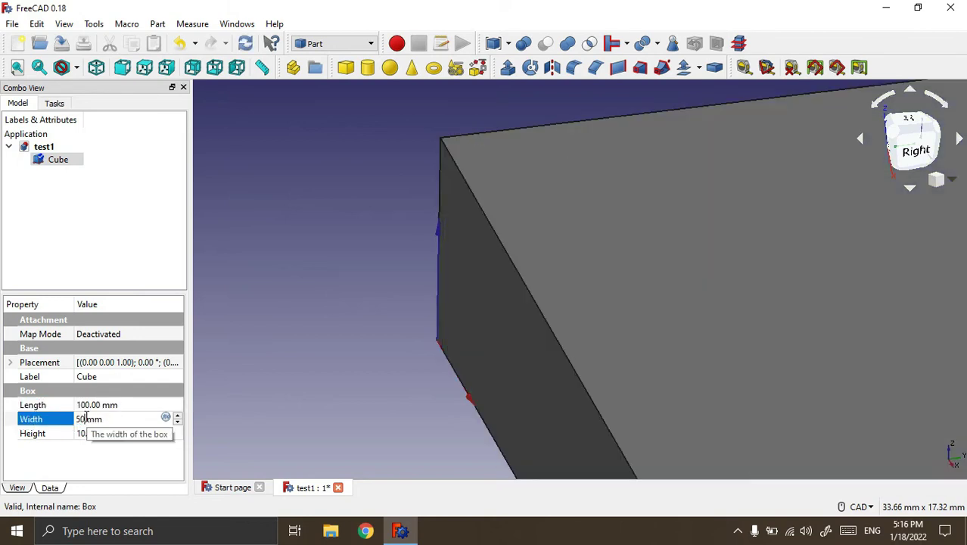
pyautogui.click(124, 227)
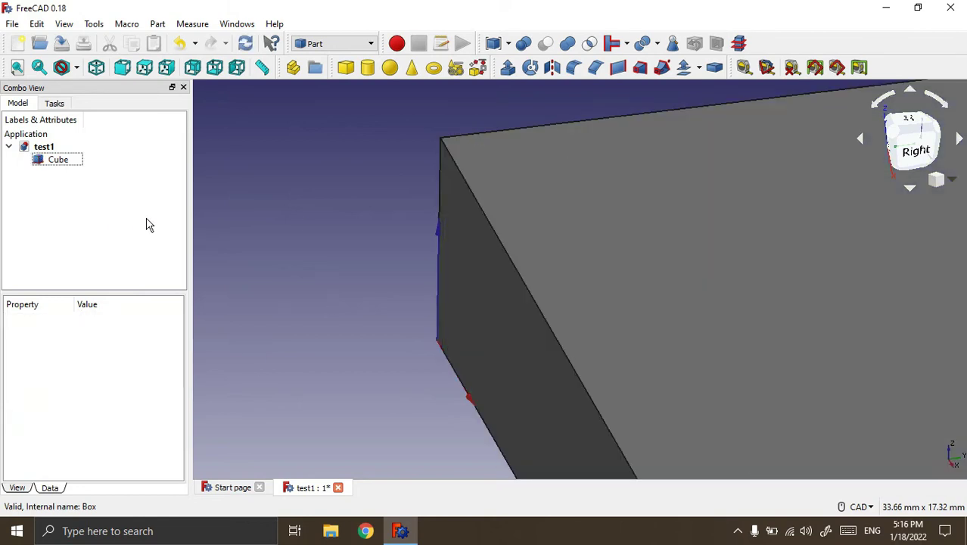
# Fit the box in an isometric view and select the Cube
pyautogui.scroll(-2, 304, 216)
pyautogui.scroll(-3, 305, 216)
pyautogui.scroll(3, 365, 333)
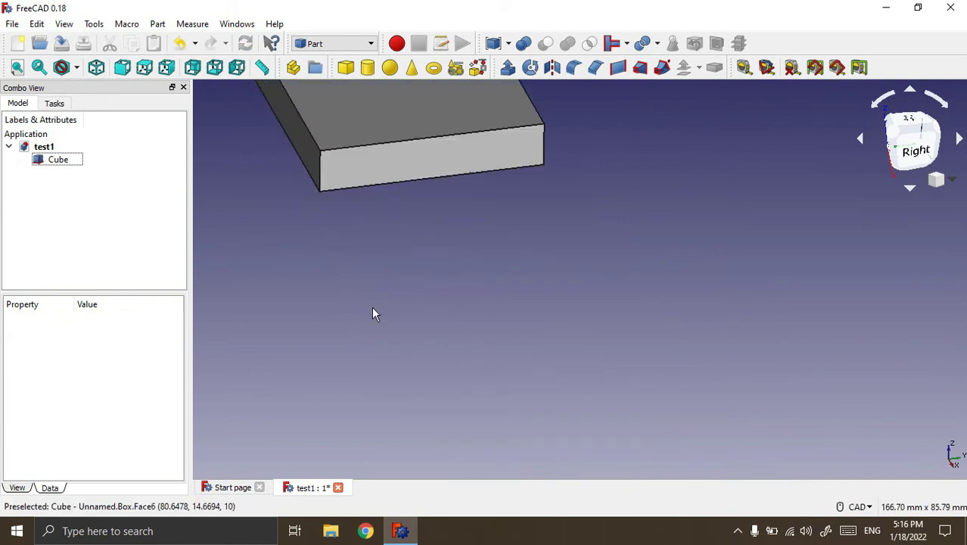
pyautogui.click(17, 67)
pyautogui.press('0')
pyautogui.click(58, 159)
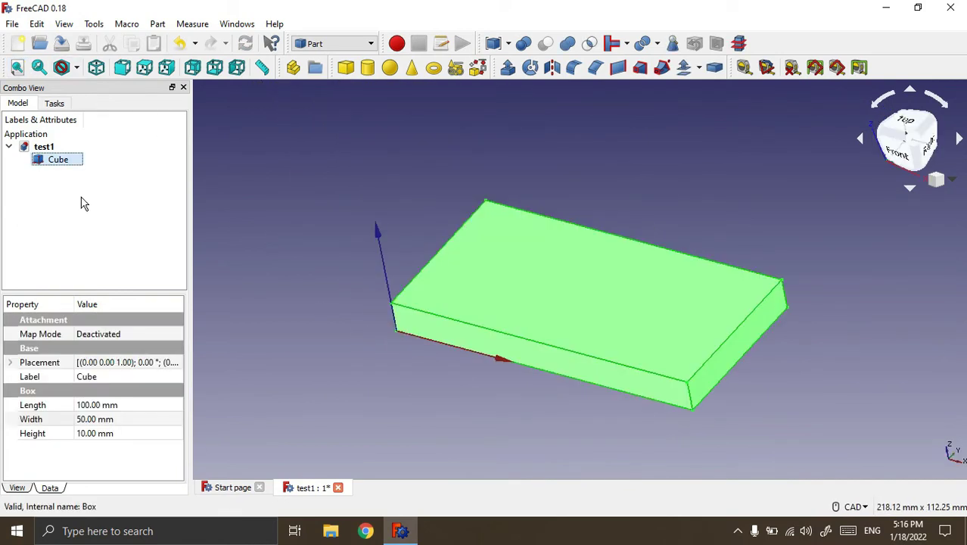
pyautogui.click(347, 196)
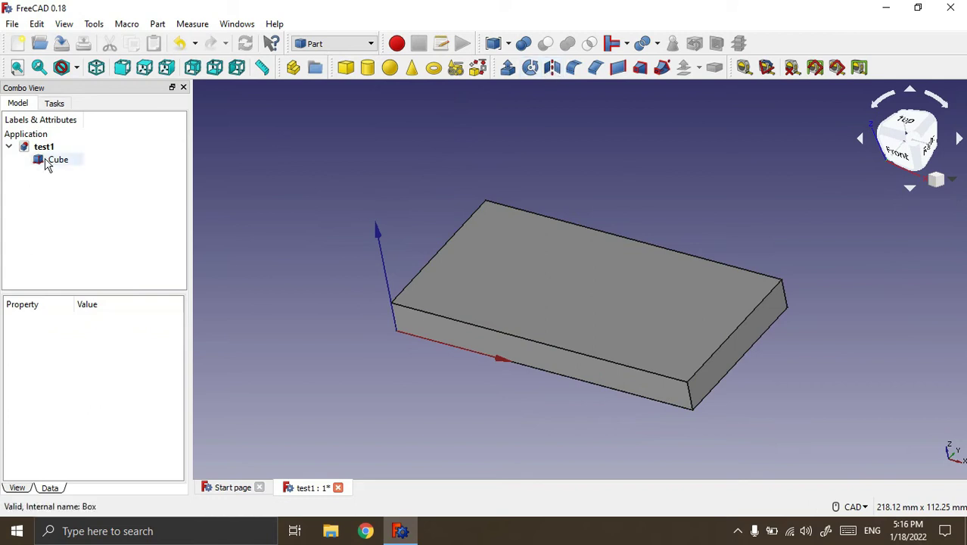
pyautogui.click(52, 165)
pyautogui.click(552, 67)
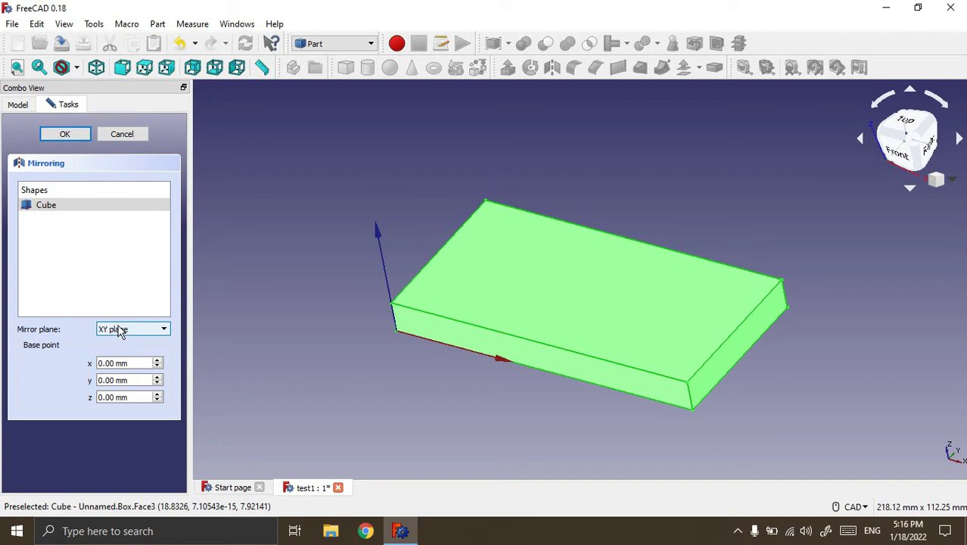
# Mirror the Cube across the YZ plane to create Cube (Mirror #1)
pyautogui.click(162, 332)
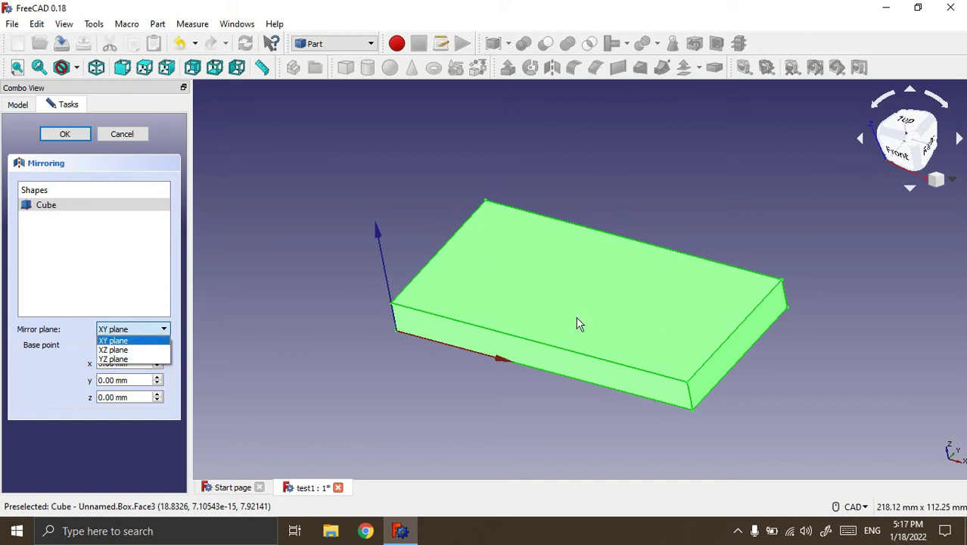
pyautogui.moveTo(393, 187); pyautogui.dragTo(422, 227, button='middle')
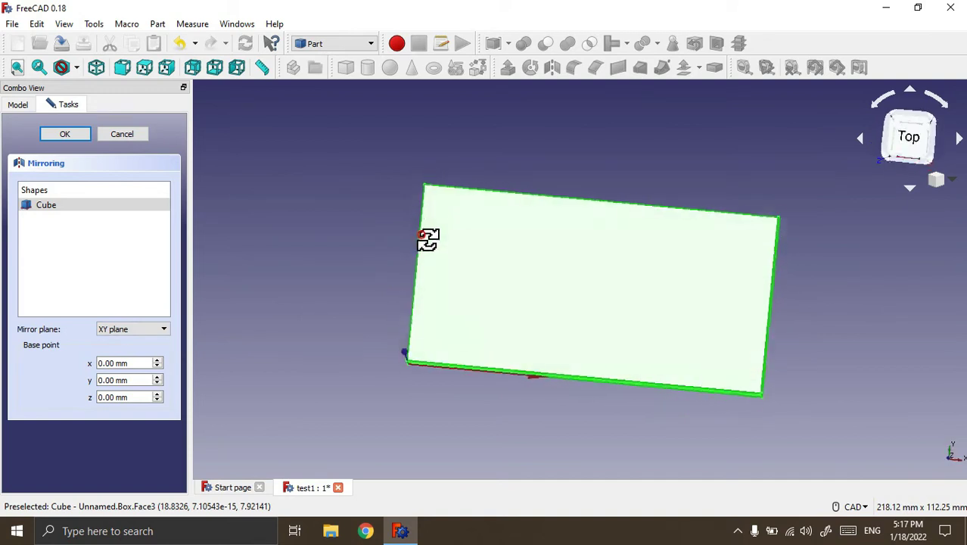
pyautogui.moveTo(422, 227); pyautogui.dragTo(374, 195, button='middle')
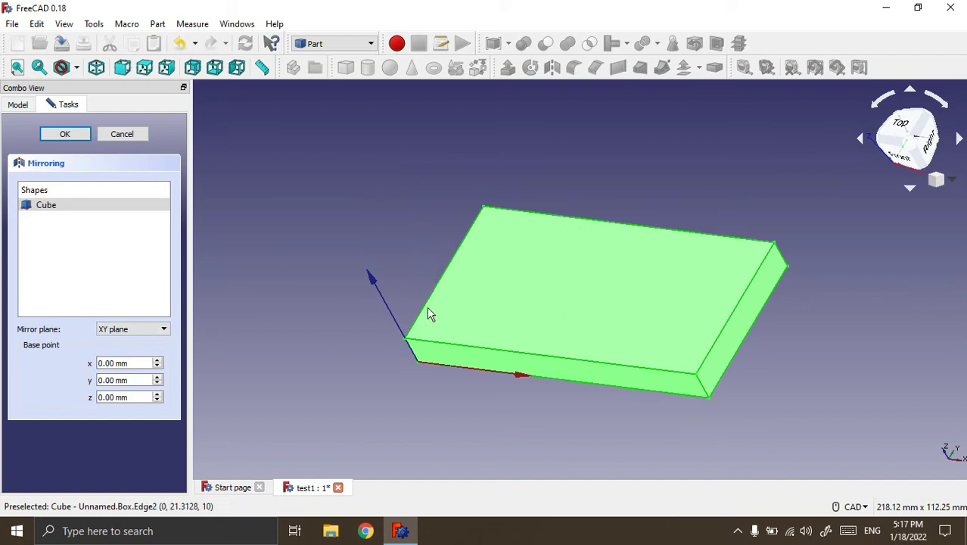
pyautogui.click(164, 328)
pyautogui.click(128, 360)
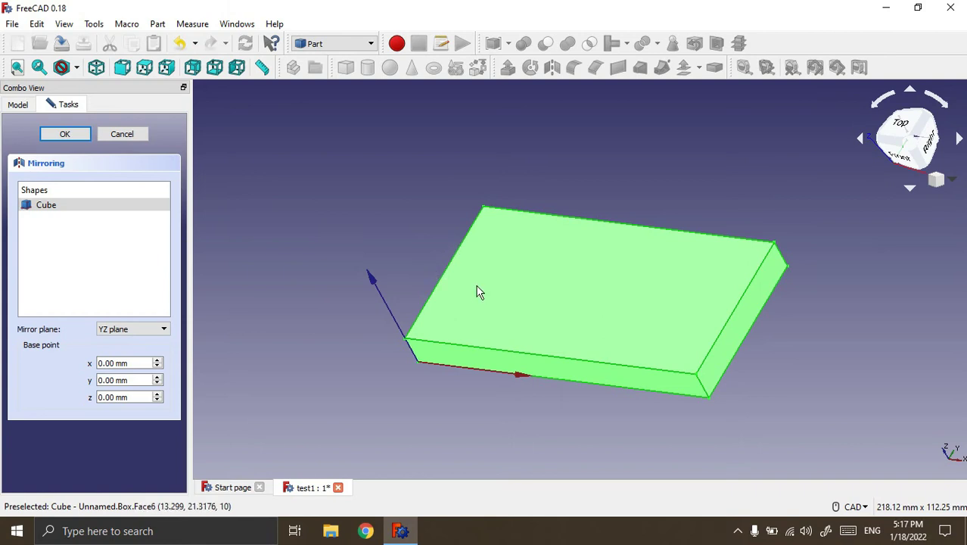
pyautogui.click(65, 134)
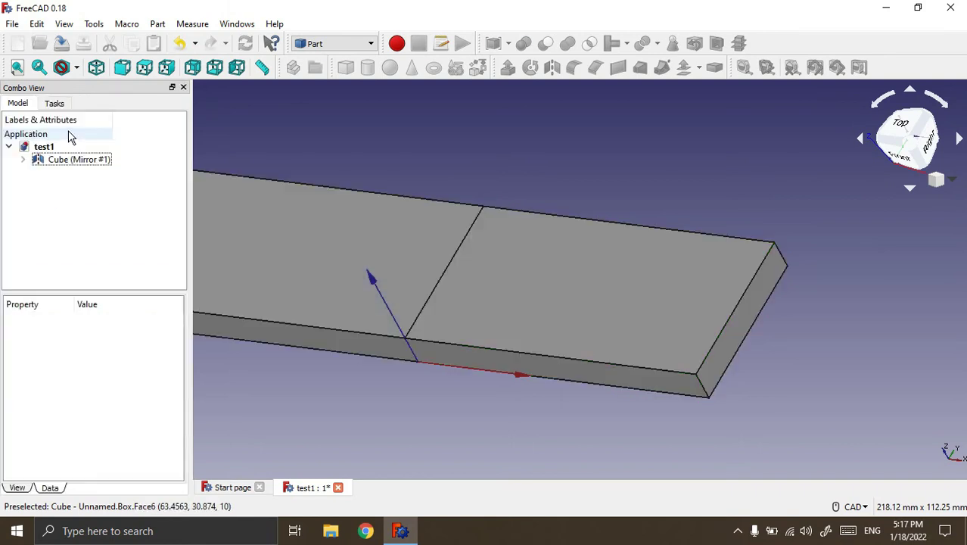
# Delete the Cube (Mirror #1) copy and reselect the original Cube
pyautogui.scroll(-3, 469, 280)
pyautogui.scroll(-2, 468, 293)
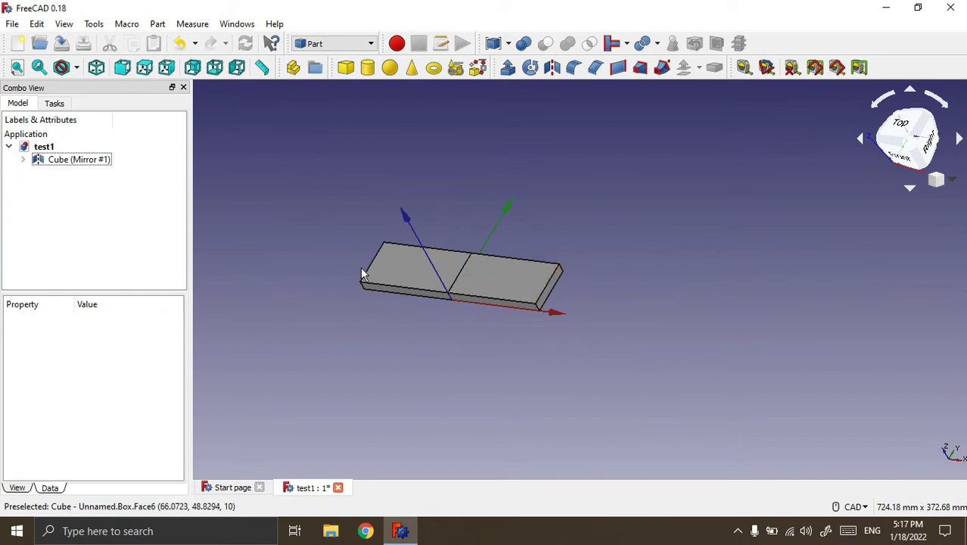
pyautogui.click(67, 160)
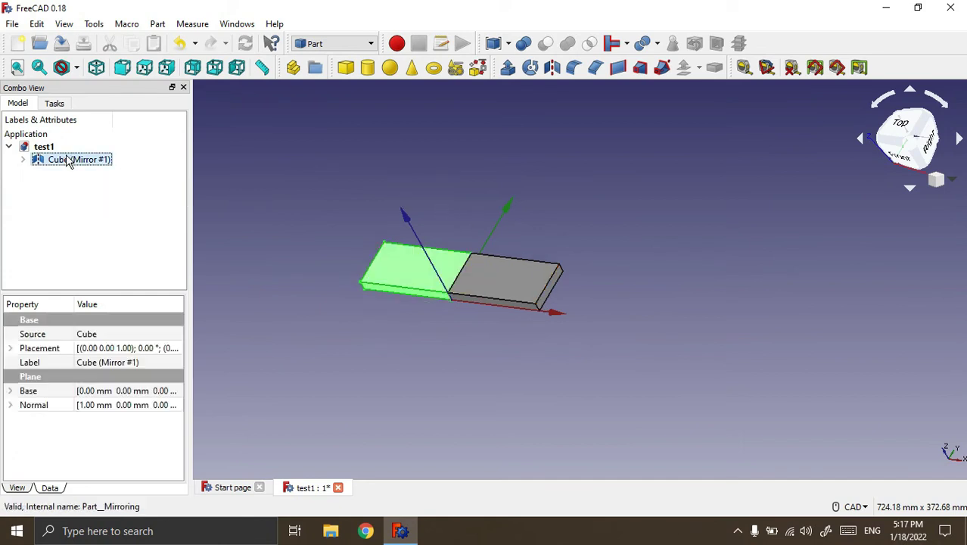
pyautogui.press('Delete')
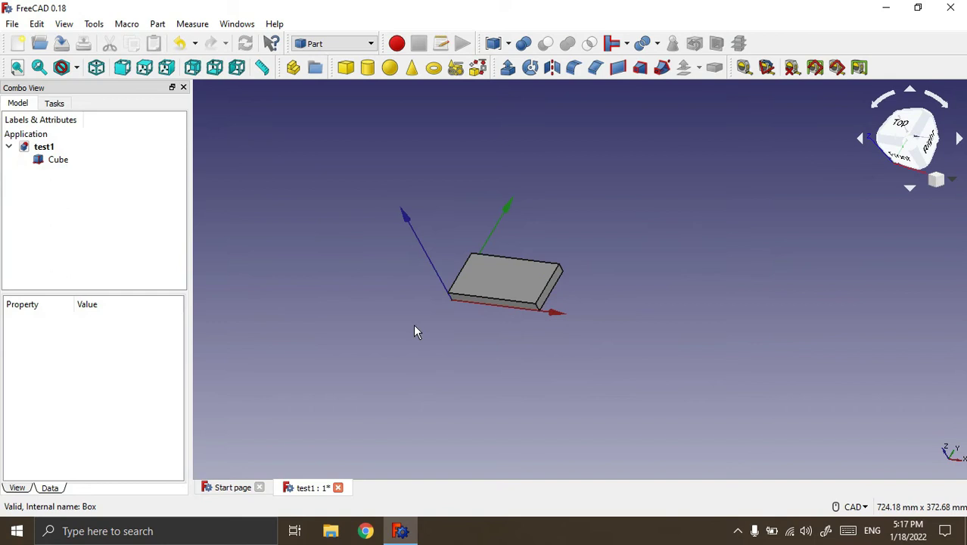
pyautogui.click(58, 159)
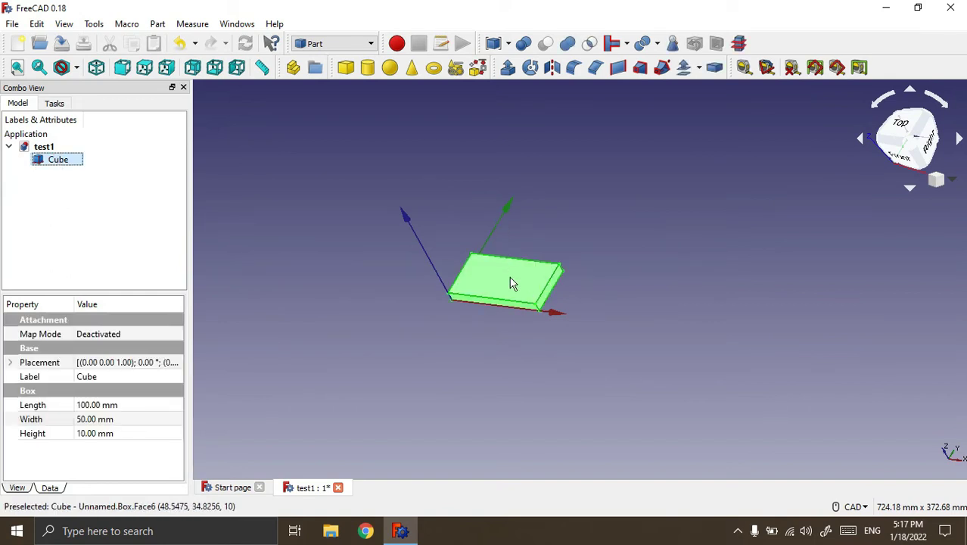
pyautogui.click(65, 201)
pyautogui.click(58, 158)
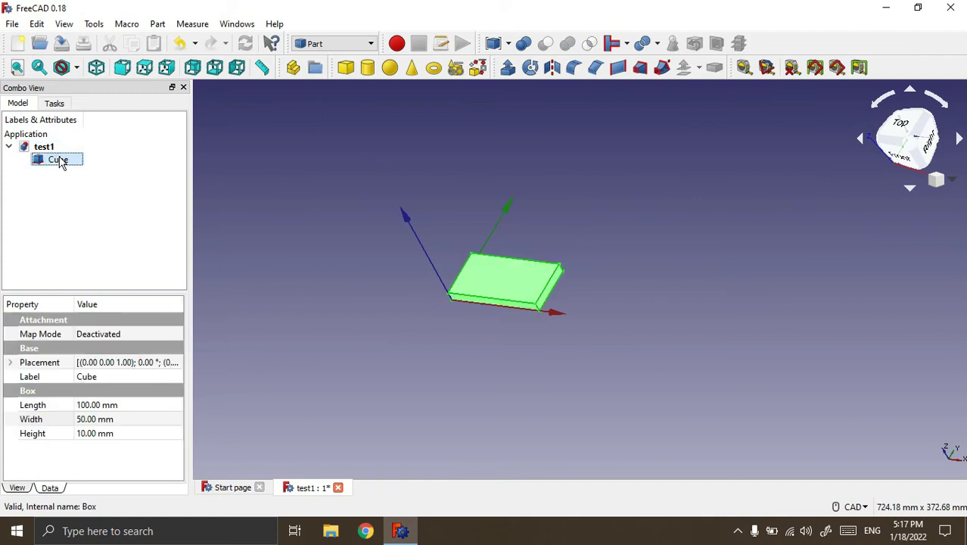
pyautogui.click(552, 68)
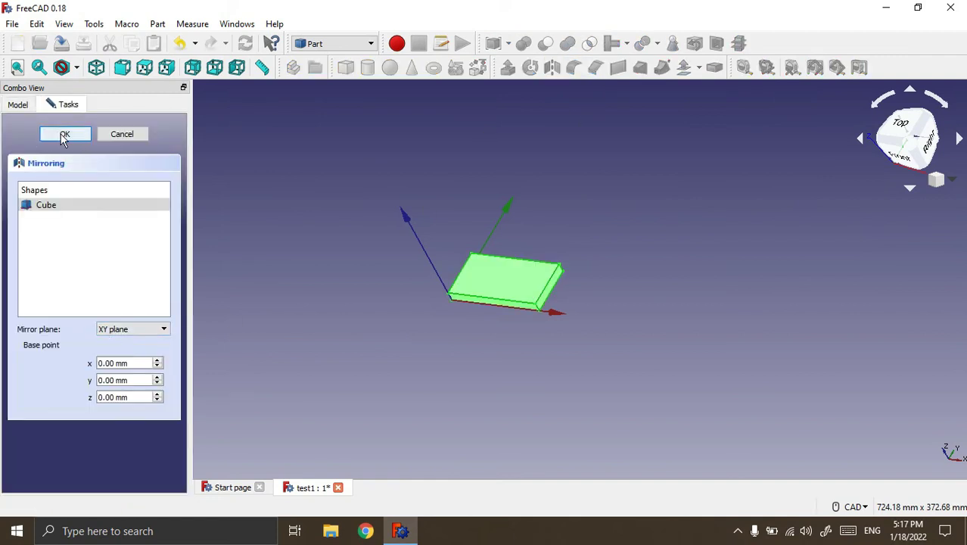
pyautogui.click(65, 134)
pyautogui.scroll(3, 534, 309)
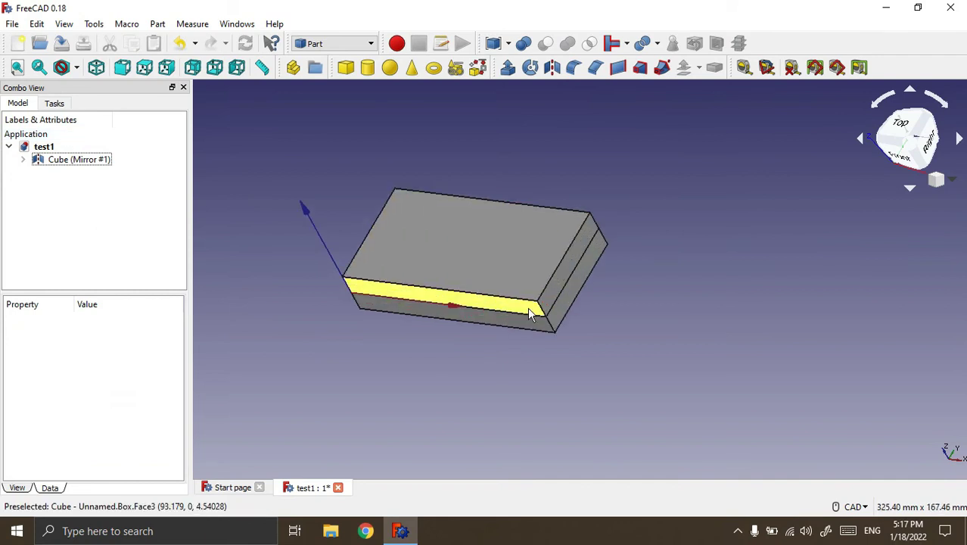
pyautogui.middleClick(537, 405)
pyautogui.moveTo(537, 406); pyautogui.dragTo(487, 322, button='middle')
pyautogui.click(79, 163)
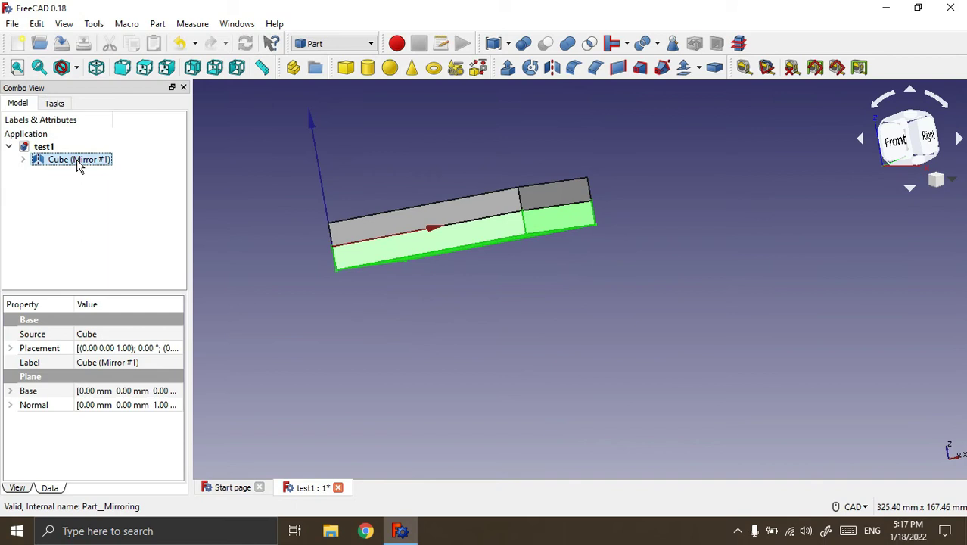
pyautogui.press('Delete')
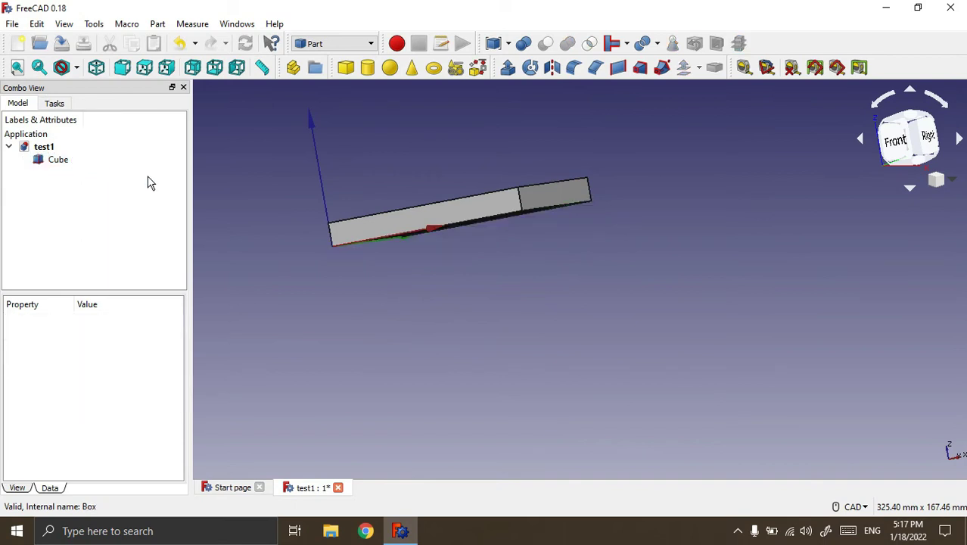
pyautogui.click(58, 159)
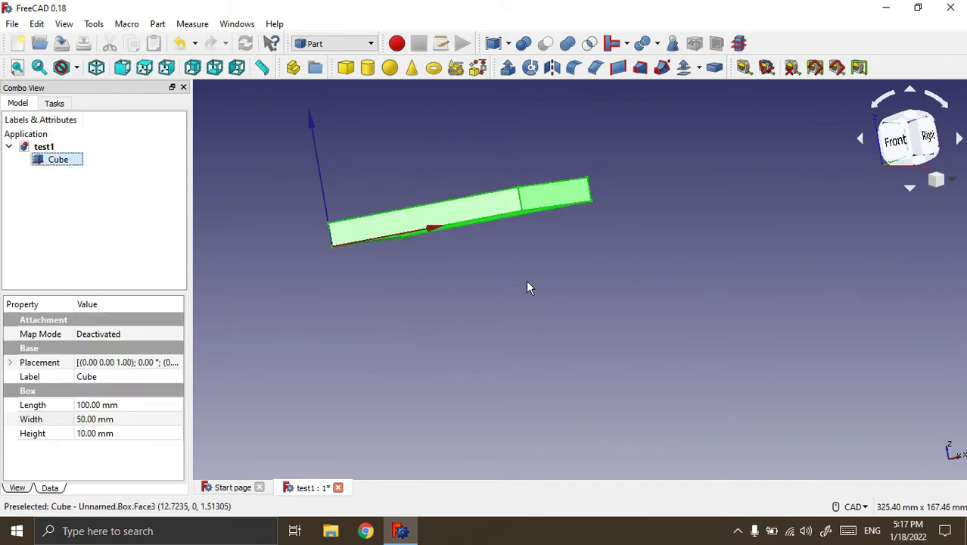
# Mirror the Cube across the XZ plane as a trial
pyautogui.click(551, 68)
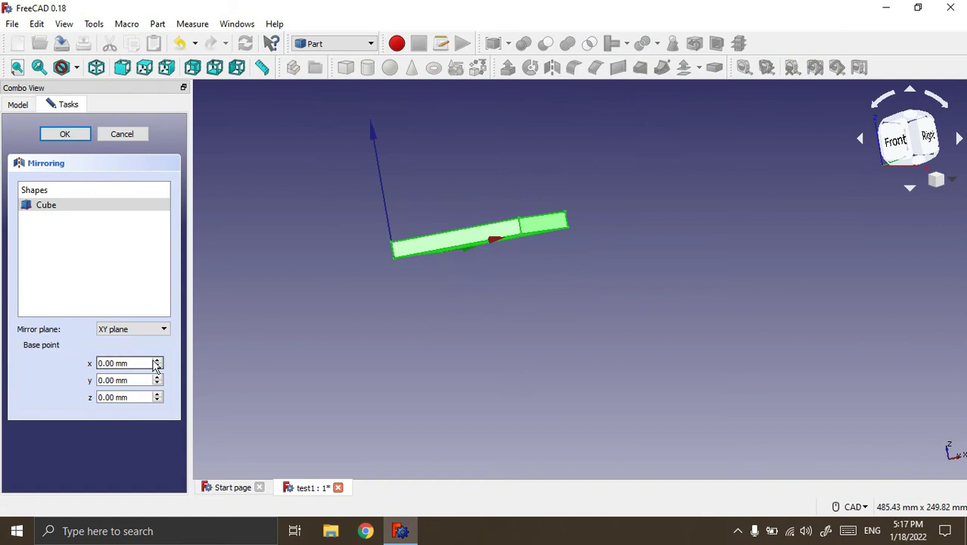
pyautogui.click(161, 329)
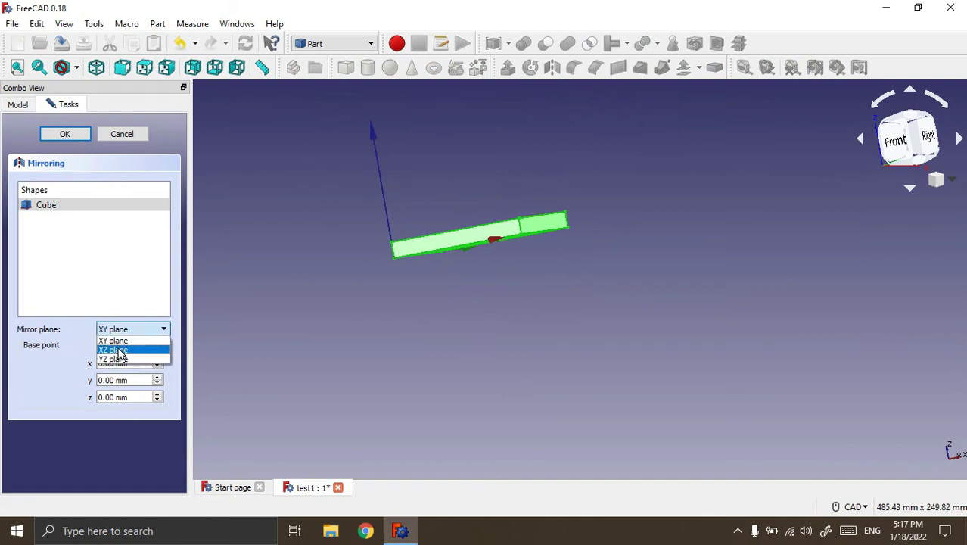
pyautogui.click(113, 349)
pyautogui.moveTo(464, 167)
pyautogui.mouseDown(button='middle')
pyautogui.moveTo(470, 199)
pyautogui.moveTo(455, 238)
pyautogui.mouseUp(button='middle')
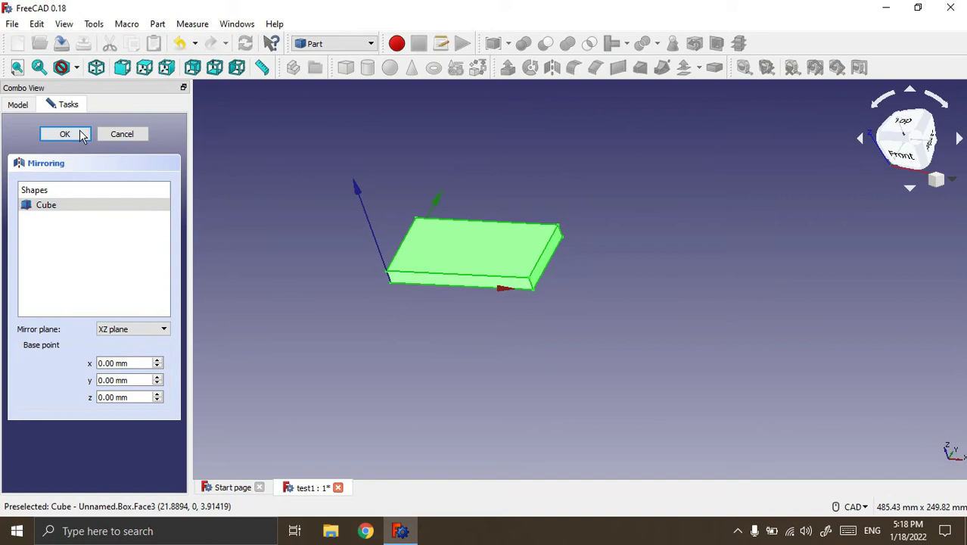
pyautogui.click(67, 134)
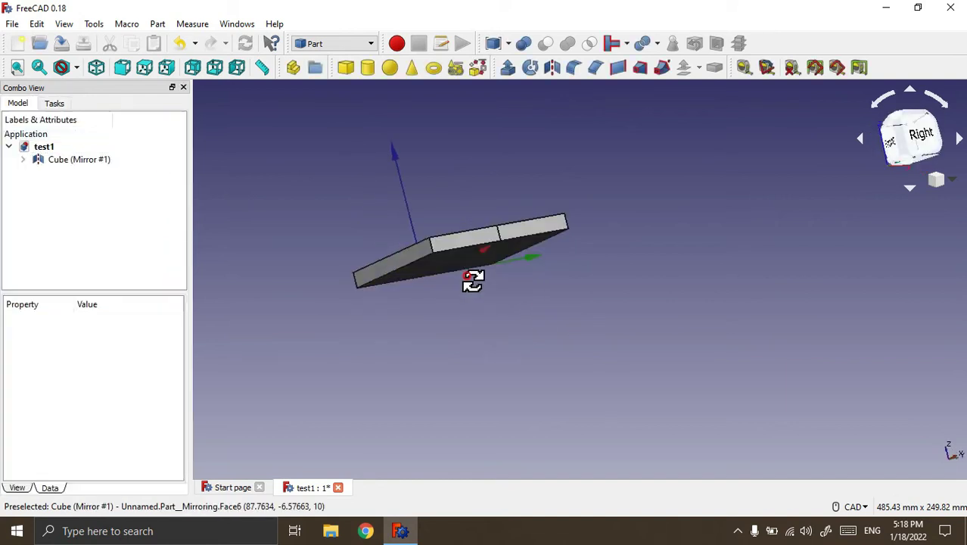
# Delete the XZ-mirrored copy and select the original Cube
pyautogui.moveTo(576, 335); pyautogui.dragTo(468, 300, button='middle')
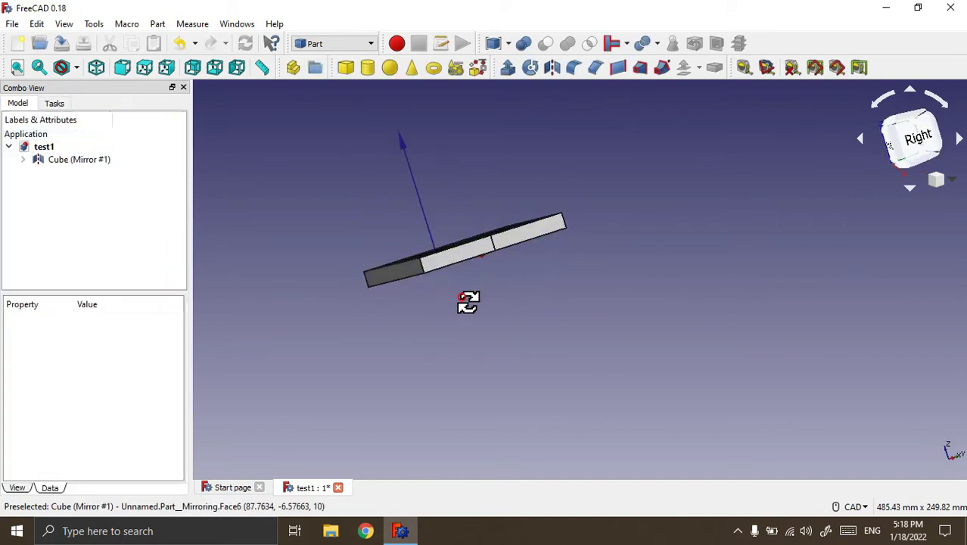
pyautogui.click(84, 162)
pyautogui.press('Delete')
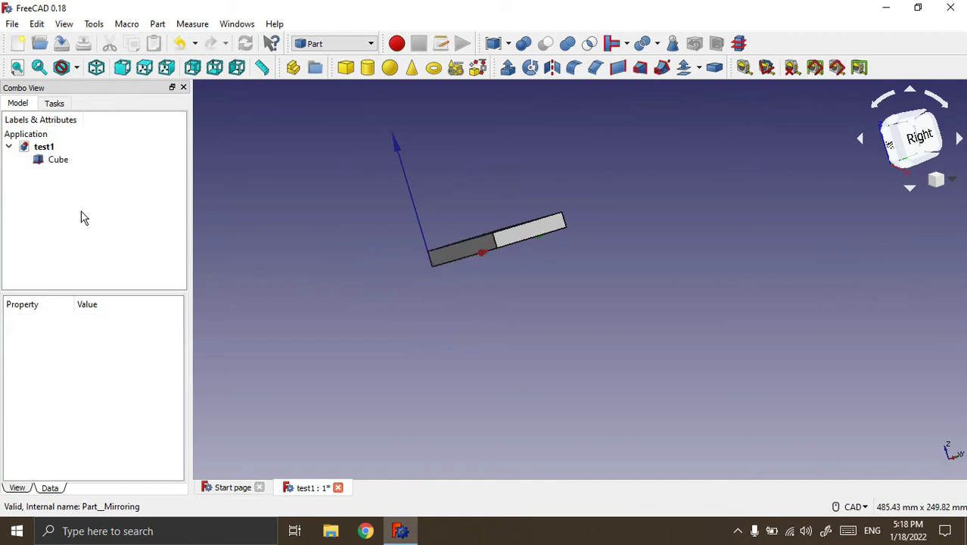
pyautogui.click(56, 162)
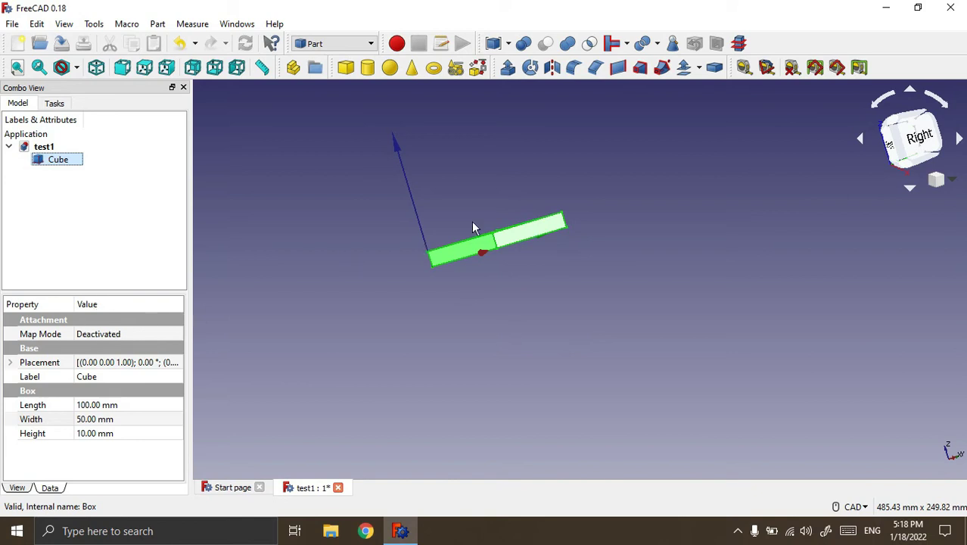
pyautogui.click(44, 147)
pyautogui.click(59, 160)
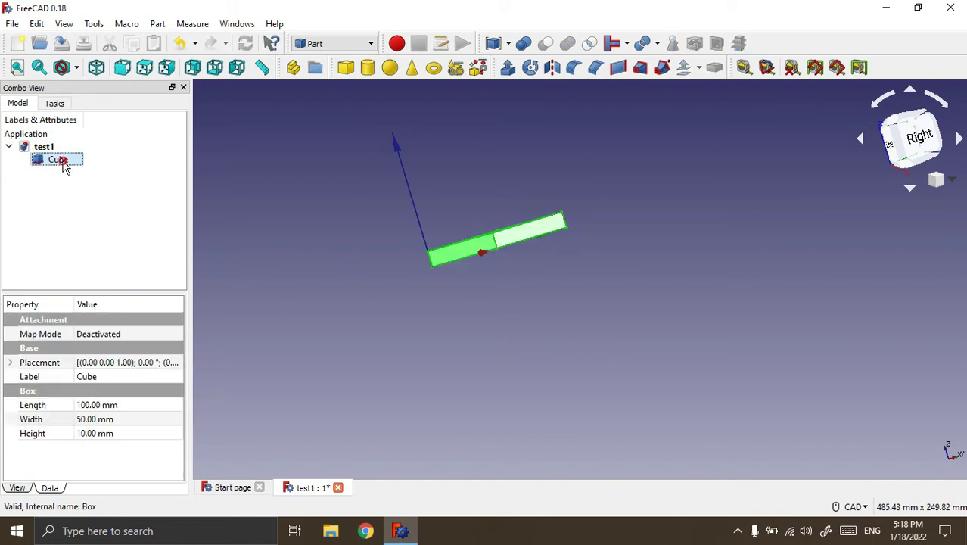
pyautogui.click(551, 68)
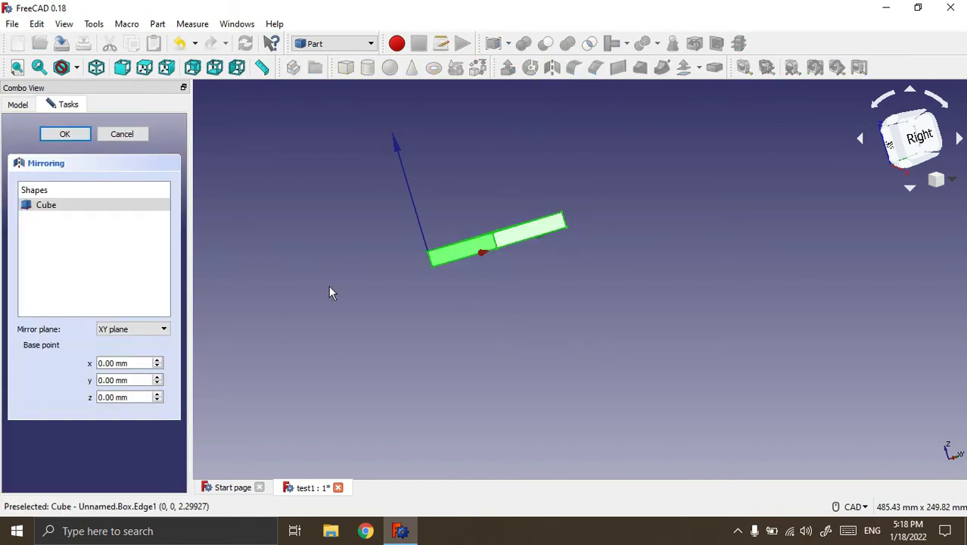
pyautogui.click(137, 332)
pyautogui.click(112, 350)
pyautogui.moveTo(395, 154)
pyautogui.mouseDown(button='middle')
pyautogui.moveTo(429, 196)
pyautogui.moveTo(422, 194)
pyautogui.mouseUp(button='middle')
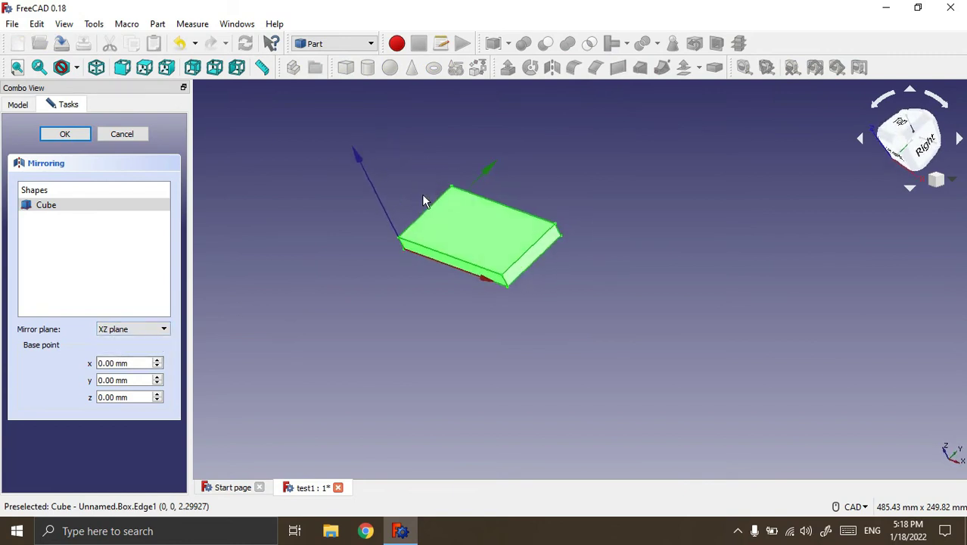
pyautogui.click(99, 380)
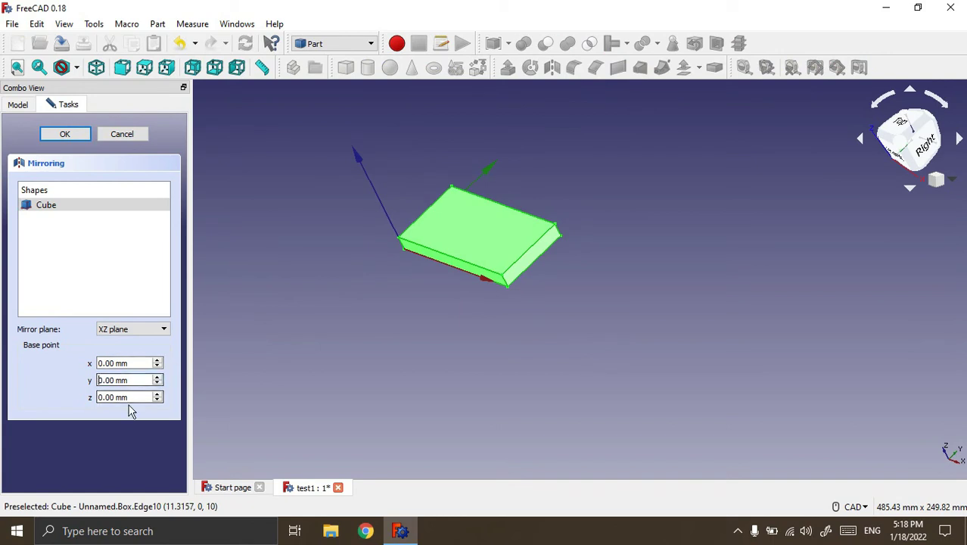
pyautogui.write('1')
pyautogui.click(74, 134)
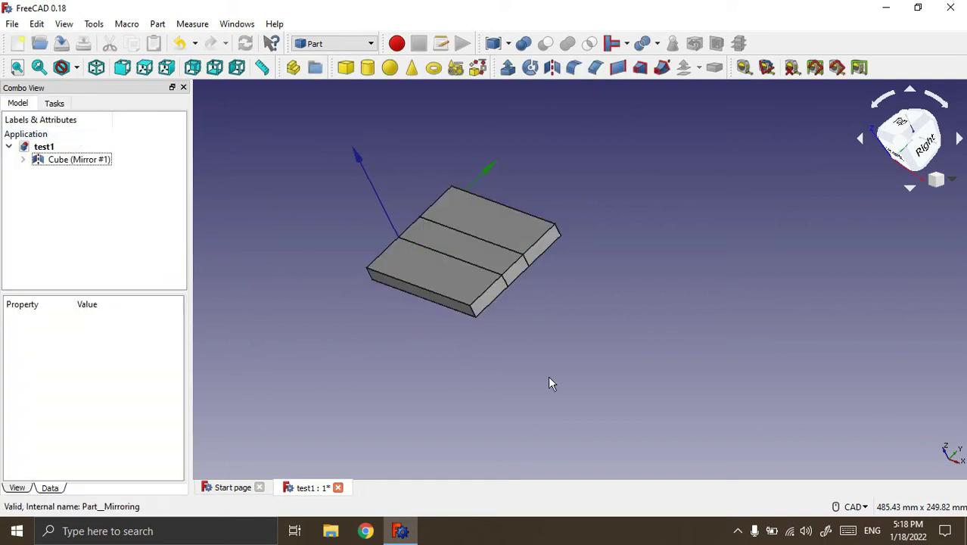
pyautogui.moveTo(606, 367)
pyautogui.mouseDown(button='middle')
pyautogui.moveTo(499, 252)
pyautogui.moveTo(487, 337)
pyautogui.mouseUp(button='middle')
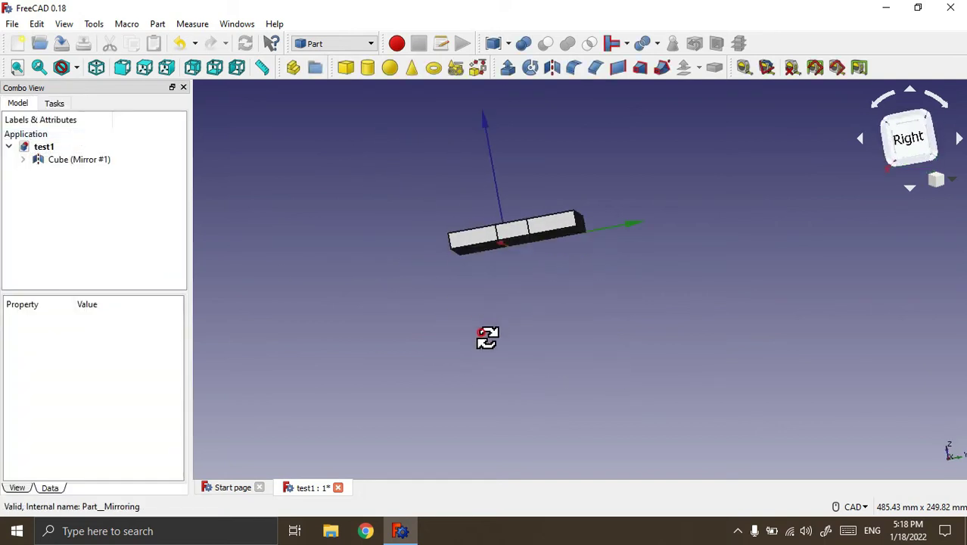
pyautogui.moveTo(331, 185); pyautogui.dragTo(350, 230, button='middle')
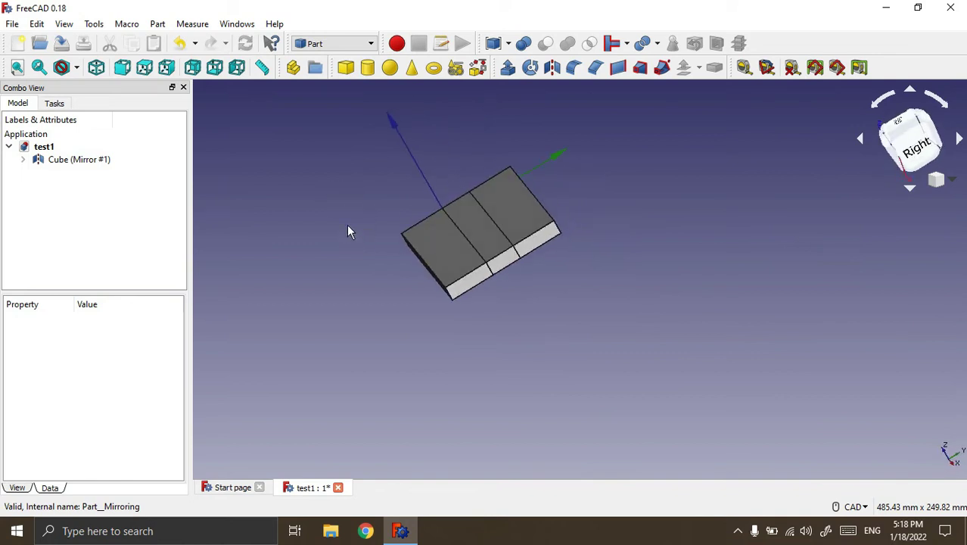
pyautogui.click(76, 160)
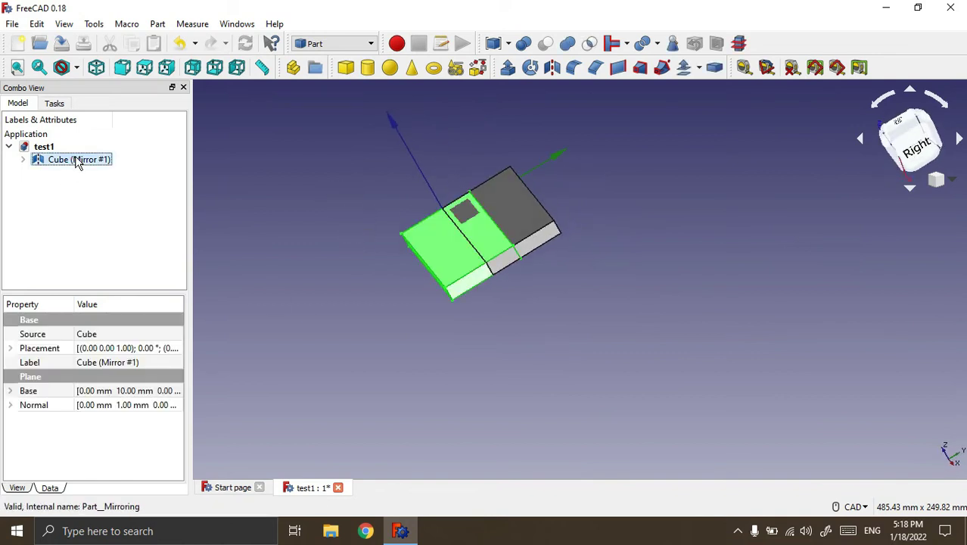
pyautogui.press('Delete')
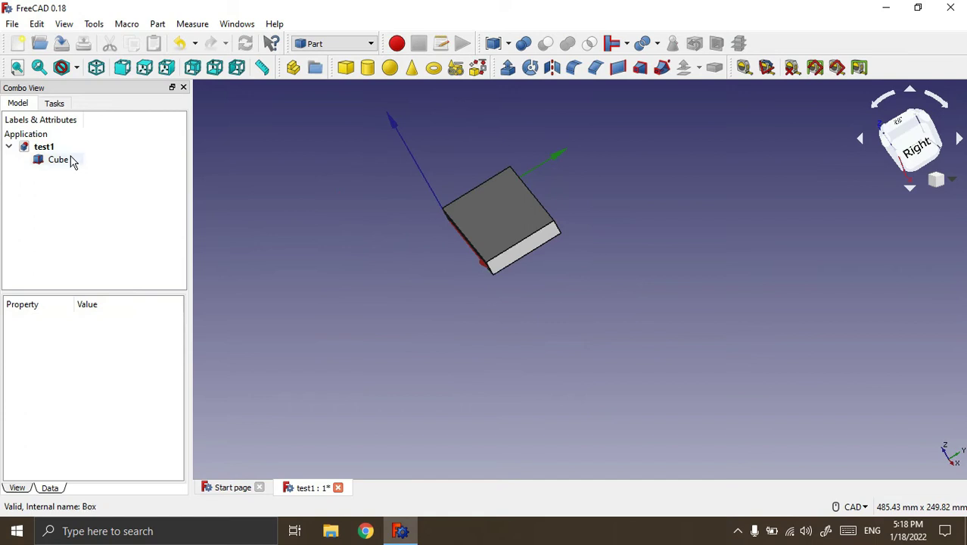
pyautogui.click(70, 160)
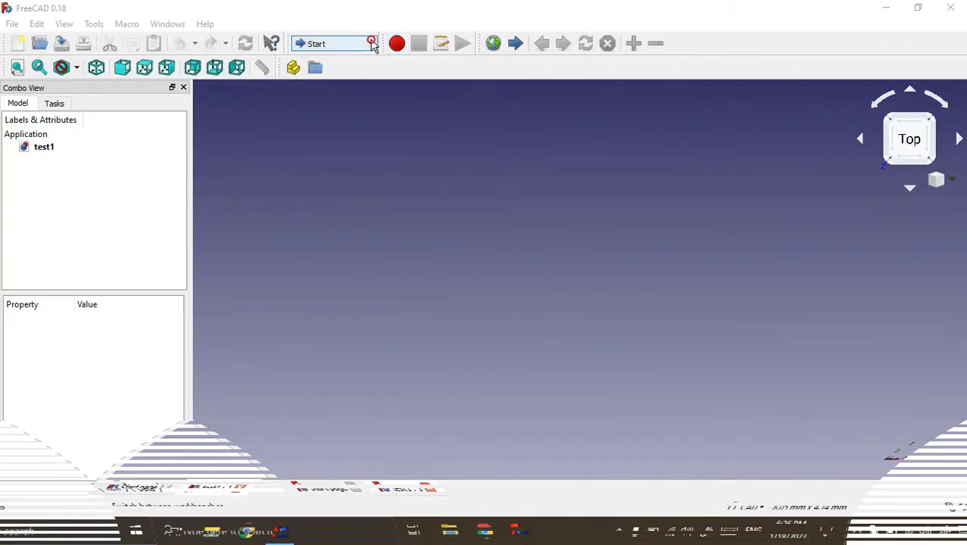
# Switch the empty test1 document to the Part workbench
pyautogui.click(372, 43)
pyautogui.click(327, 181)
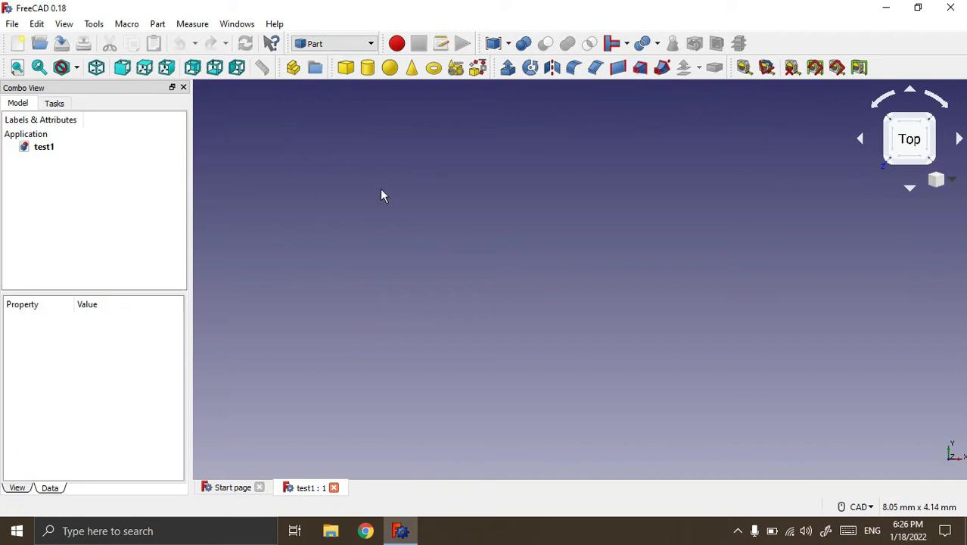
# Create two 6-sided Regular polygon primitives with 20 mm and 40 mm circumradius
pyautogui.click(455, 68)
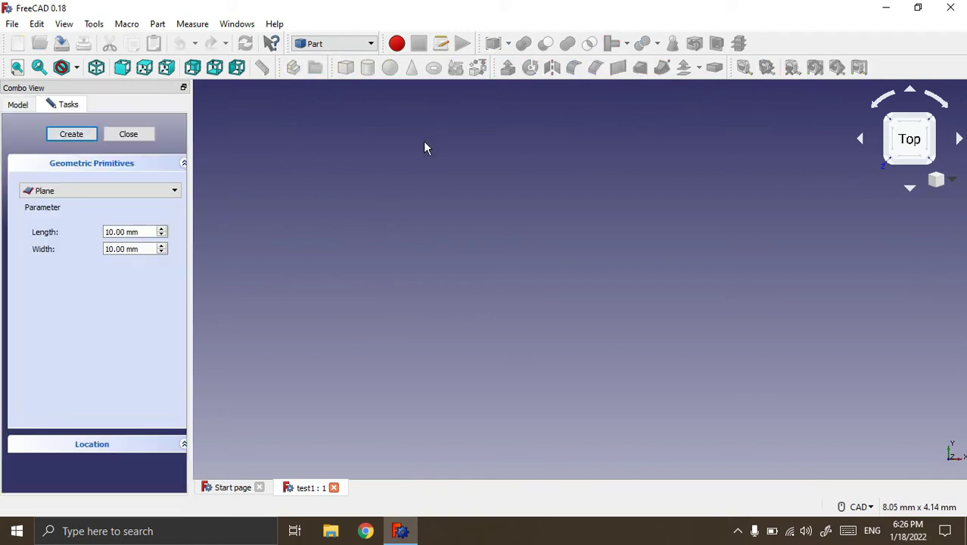
pyautogui.click(158, 193)
pyautogui.click(53, 374)
pyautogui.write('20')
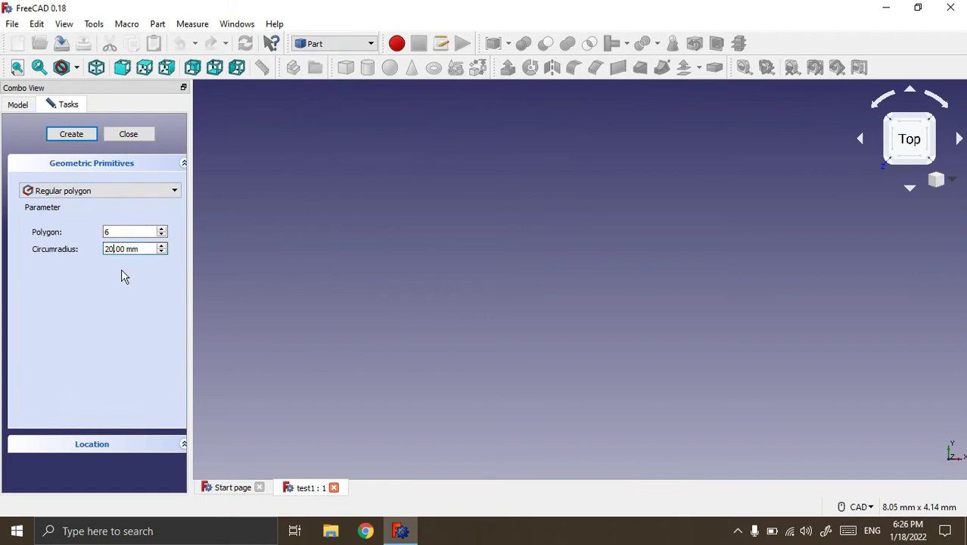
pyautogui.click(118, 249)
pyautogui.click(115, 232)
pyautogui.click(72, 134)
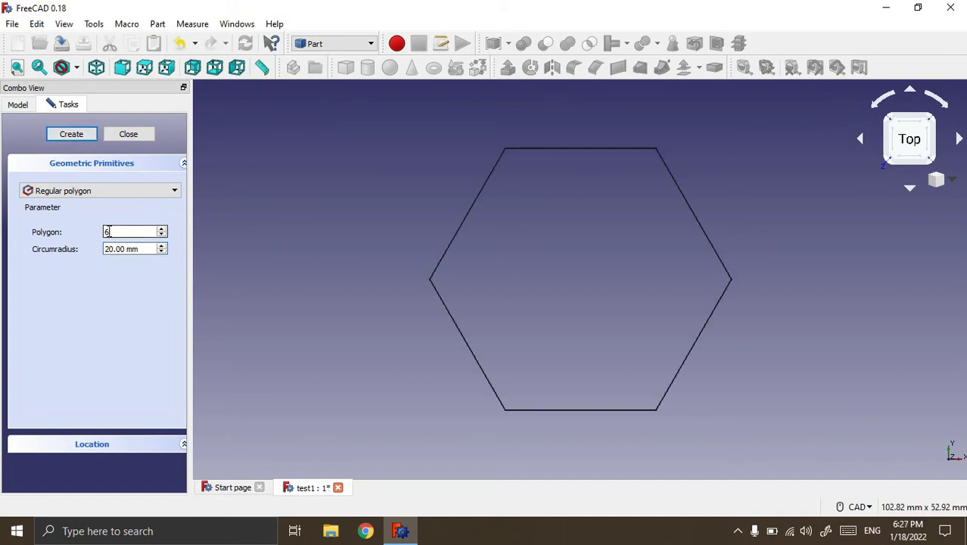
pyautogui.click(110, 253)
pyautogui.write('40')
pyautogui.click(73, 136)
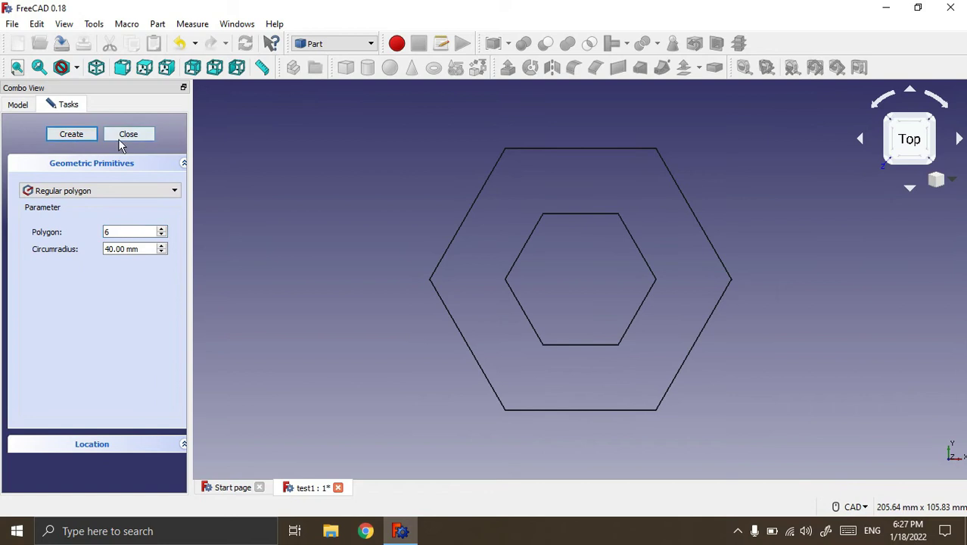
pyautogui.click(143, 136)
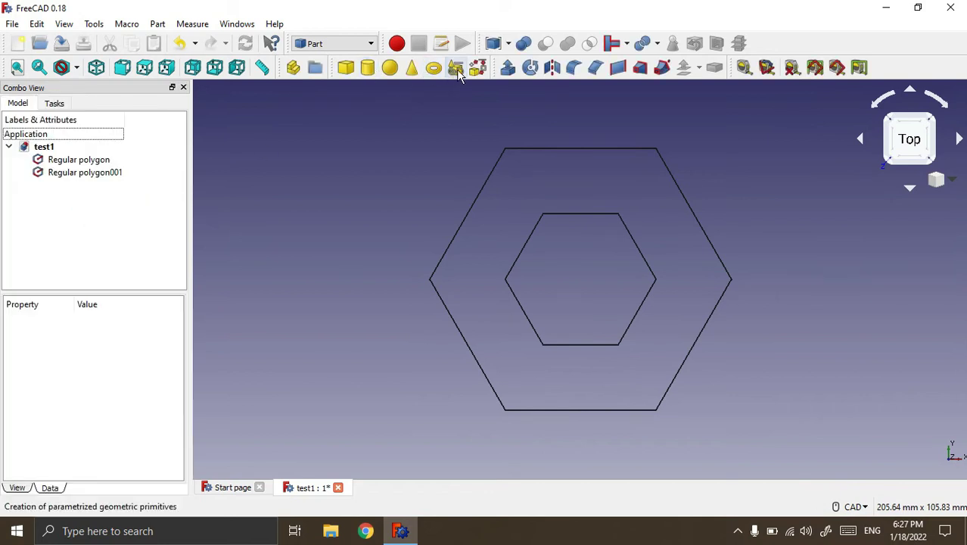
# Create a 10 mm radius Circle primitive centred inside the two hexagons
pyautogui.click(293, 68)
pyautogui.click(89, 194)
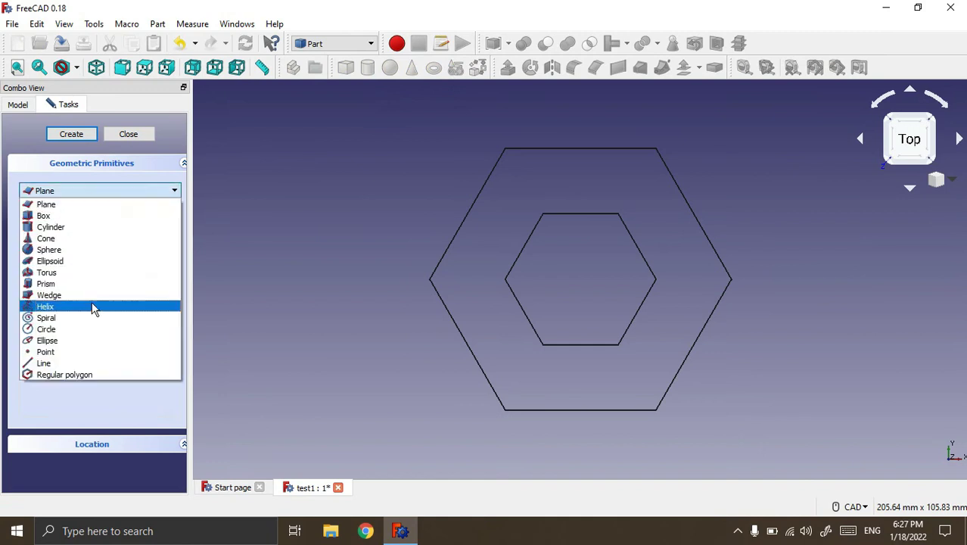
pyautogui.click(44, 330)
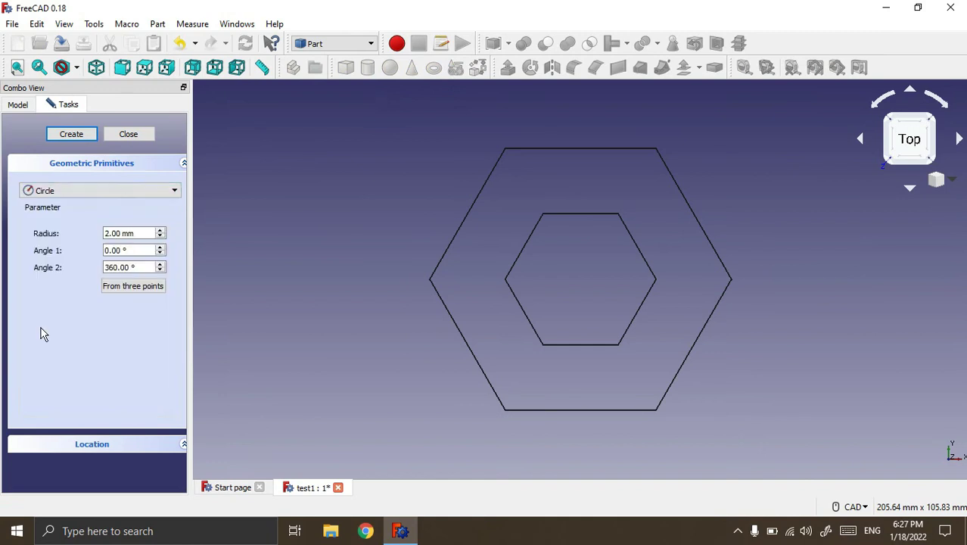
pyautogui.press('BackSpace')
pyautogui.write('1')
pyautogui.press('Delete')
pyautogui.write('0')
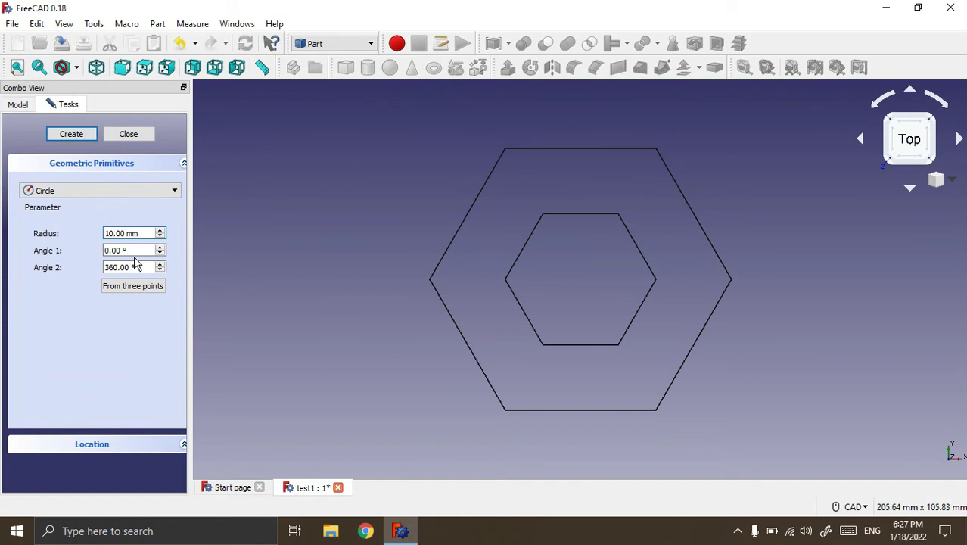
pyautogui.click(71, 134)
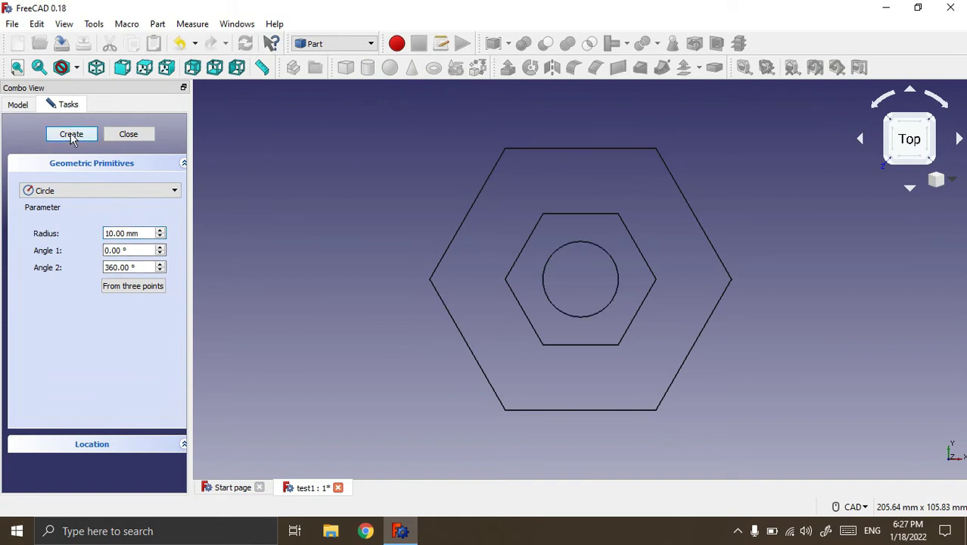
pyautogui.click(128, 134)
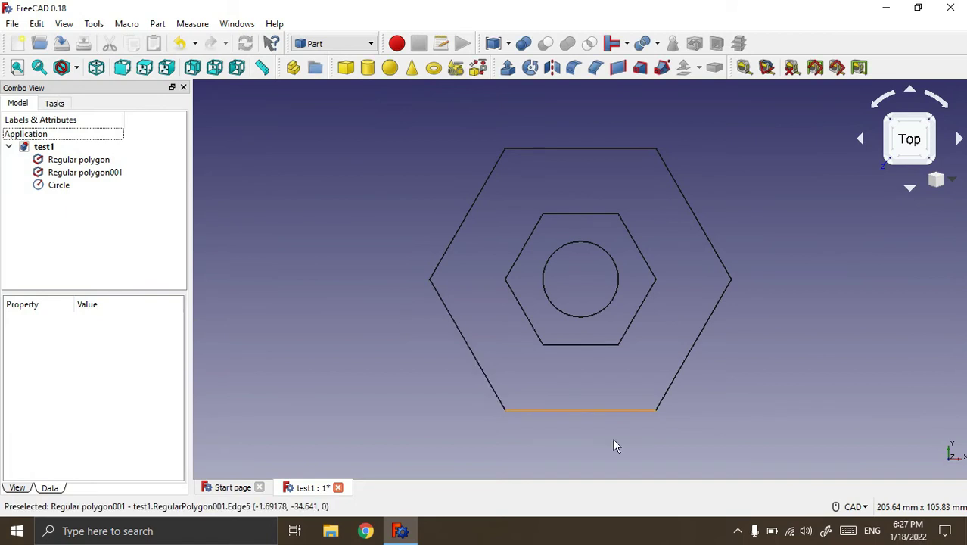
pyautogui.moveTo(633, 464)
pyautogui.mouseDown(button='middle')
pyautogui.moveTo(570, 353)
pyautogui.moveTo(524, 382)
pyautogui.mouseUp(button='middle')
# Raise the larger 40 mm hexagon's Placement z position to 50 mm
pyautogui.click(76, 172)
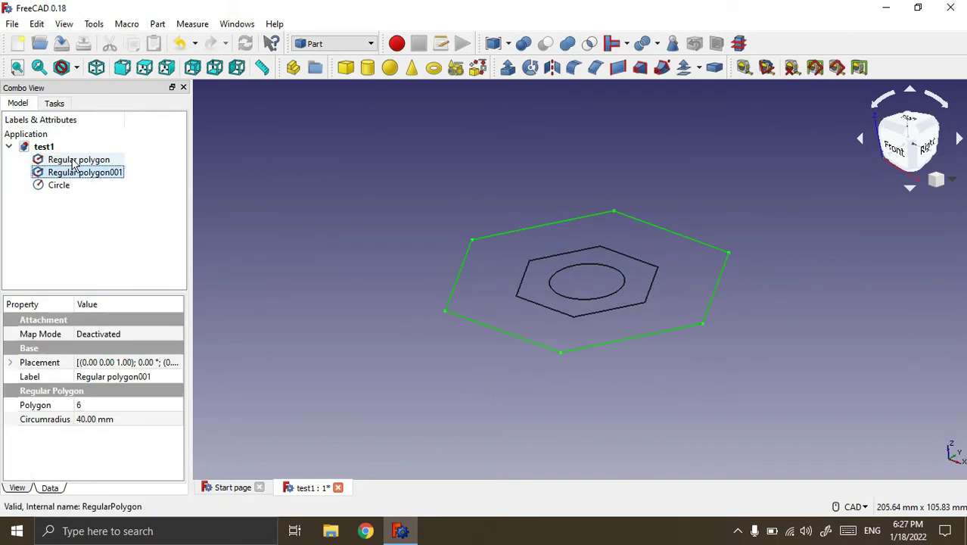
pyautogui.rightClick(72, 179)
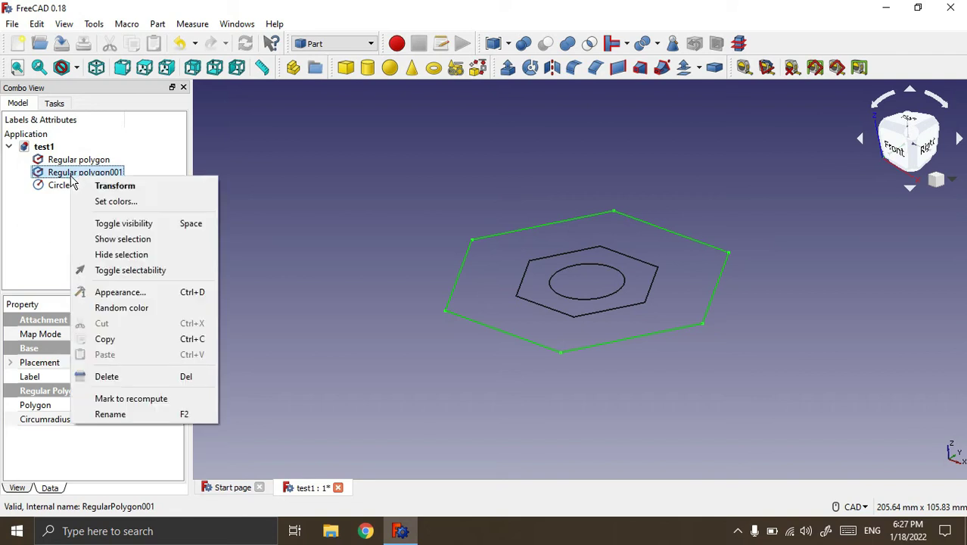
pyautogui.click(34, 210)
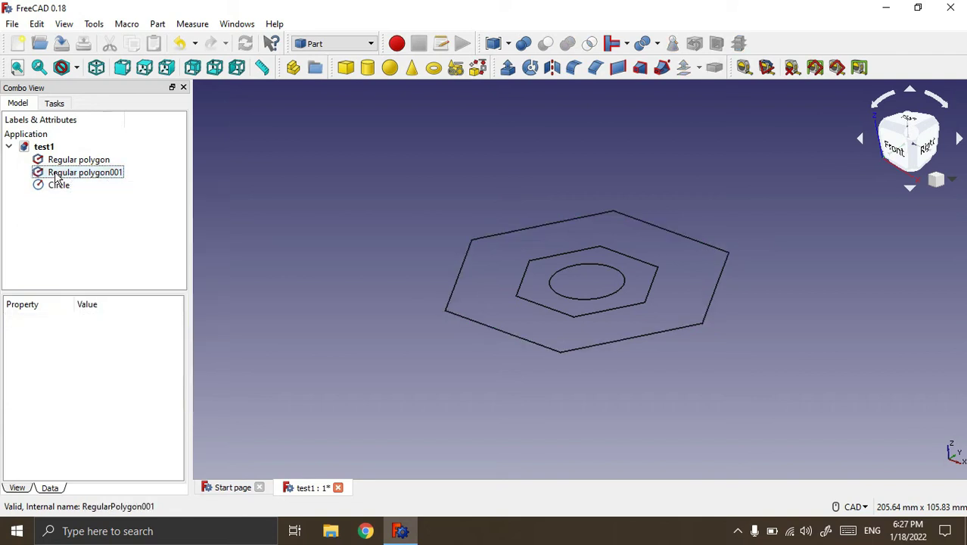
pyautogui.click(56, 175)
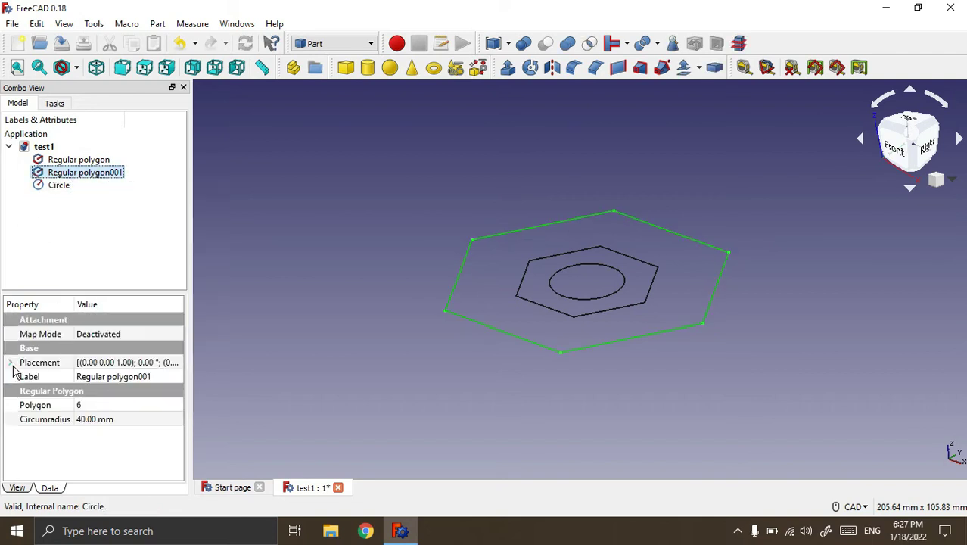
pyautogui.click(10, 363)
pyautogui.click(25, 405)
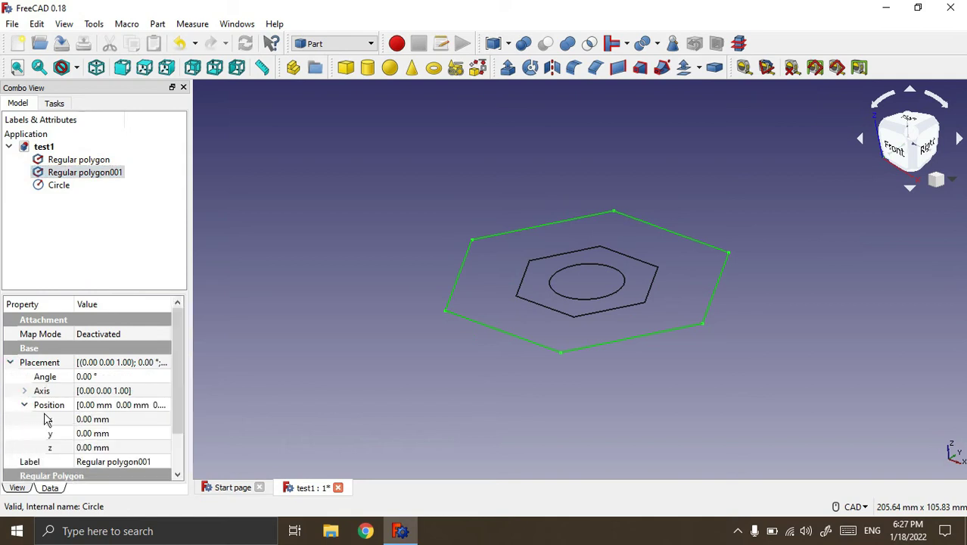
pyautogui.click(88, 451)
pyautogui.scroll(3, 88, 448)
pyautogui.scroll(6, 88, 448)
pyautogui.scroll(6, 89, 447)
pyautogui.scroll(6, 89, 448)
pyautogui.scroll(5, 88, 448)
pyautogui.scroll(4, 89, 447)
pyautogui.scroll(5, 88, 448)
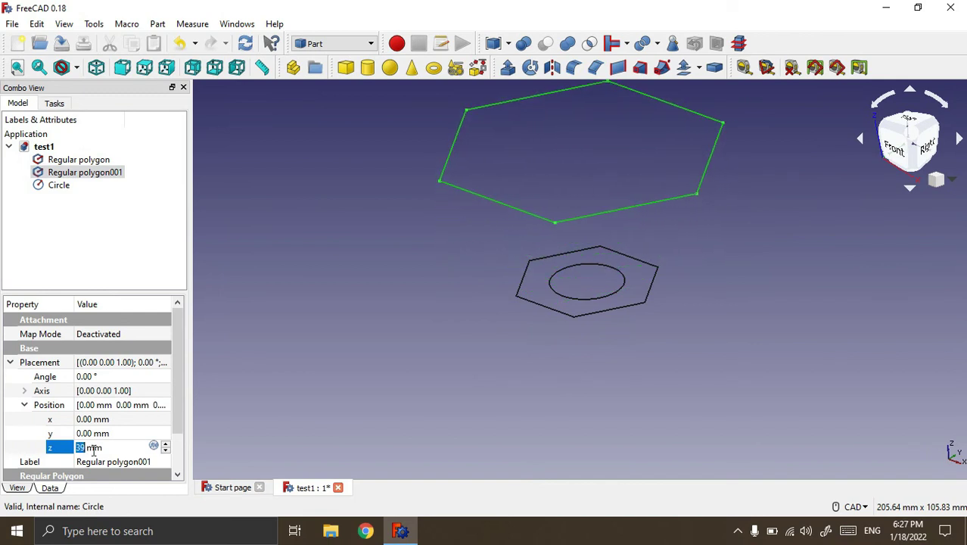
pyautogui.scroll(5, 96, 450)
pyautogui.scroll(6, 96, 450)
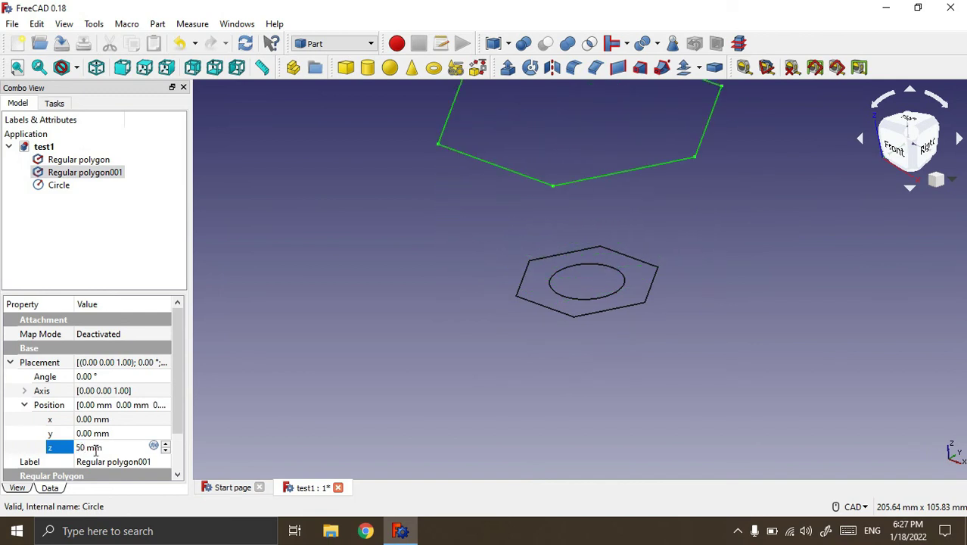
# Set the Circle's Placement z position to 80 mm and deselect it
pyautogui.click(65, 191)
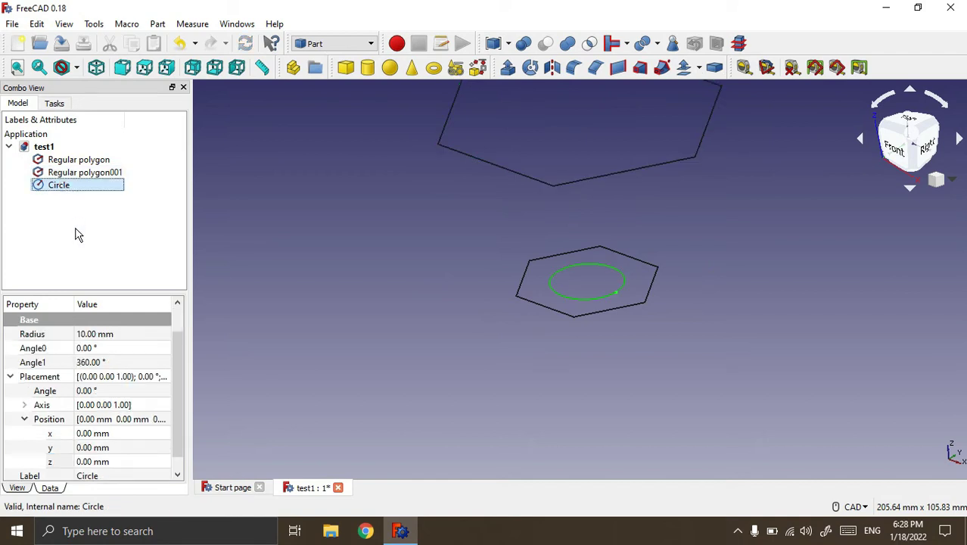
pyautogui.click(84, 461)
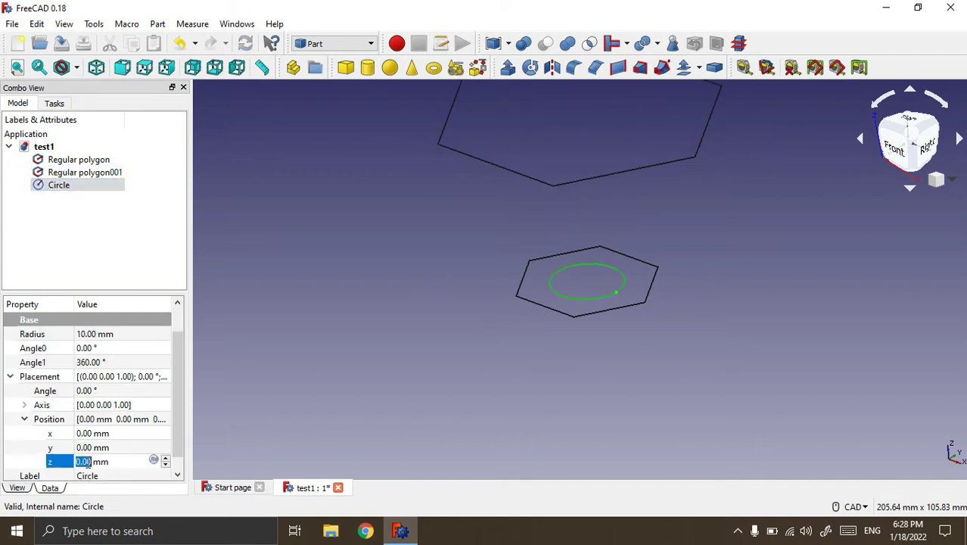
pyautogui.write('80')
pyautogui.press('Return')
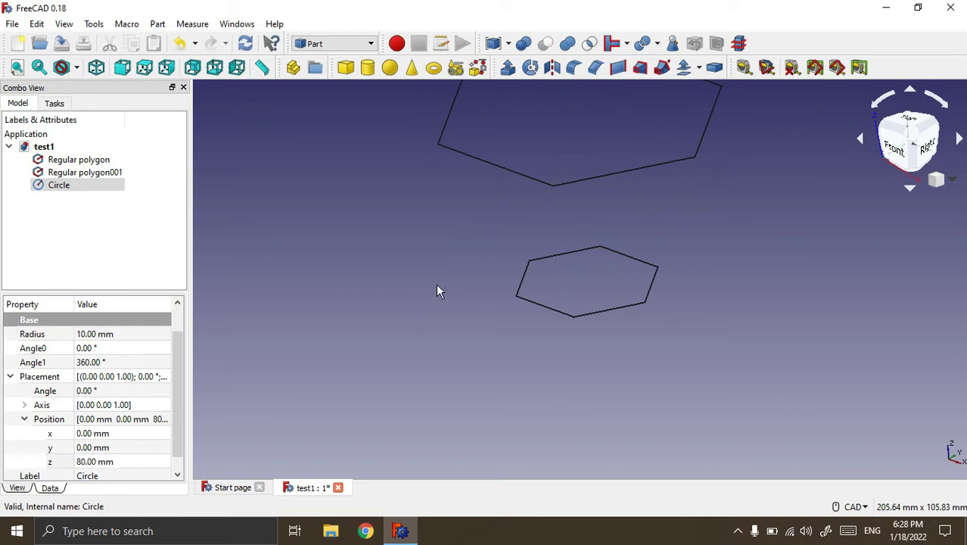
pyautogui.click(336, 279)
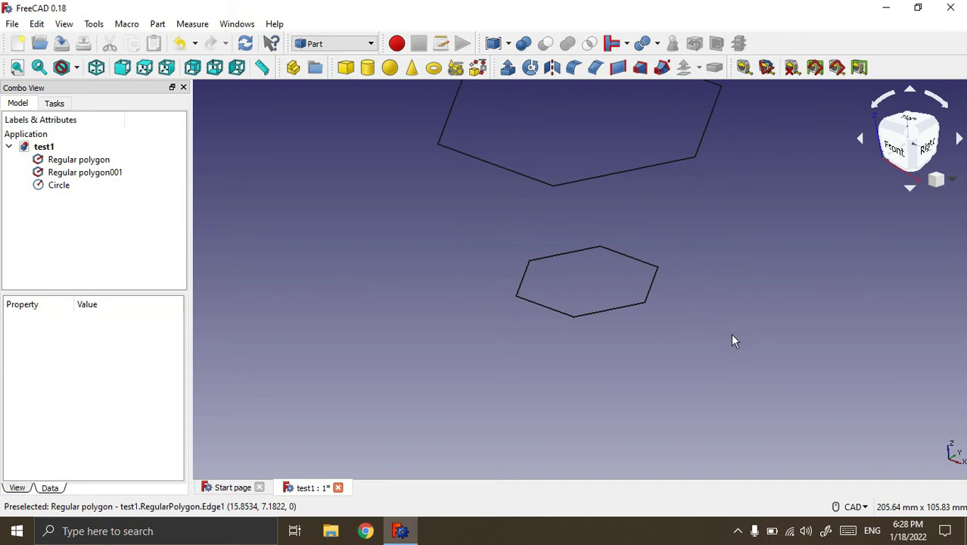
# Fit all shapes in view, orbit to compare profile heights, and launch Part Loft
pyautogui.click(16, 68)
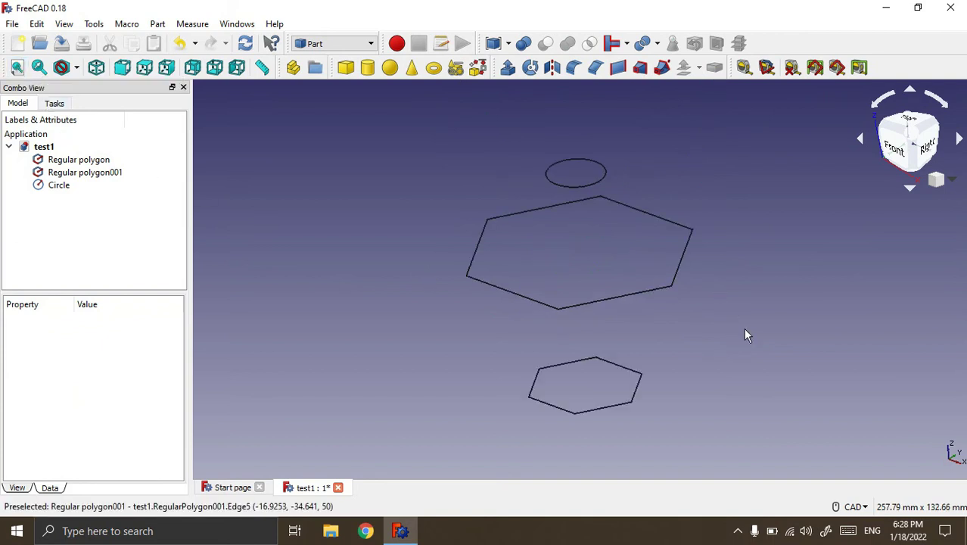
pyautogui.moveTo(772, 356)
pyautogui.mouseDown(button='middle')
pyautogui.moveTo(689, 338)
pyautogui.moveTo(653, 369)
pyautogui.moveTo(550, 362)
pyautogui.moveTo(594, 353)
pyautogui.moveTo(584, 356)
pyautogui.mouseUp(button='middle')
pyautogui.moveTo(474, 307)
pyautogui.mouseDown(button='middle')
pyautogui.moveTo(479, 322)
pyautogui.moveTo(470, 301)
pyautogui.moveTo(457, 310)
pyautogui.mouseUp(button='middle')
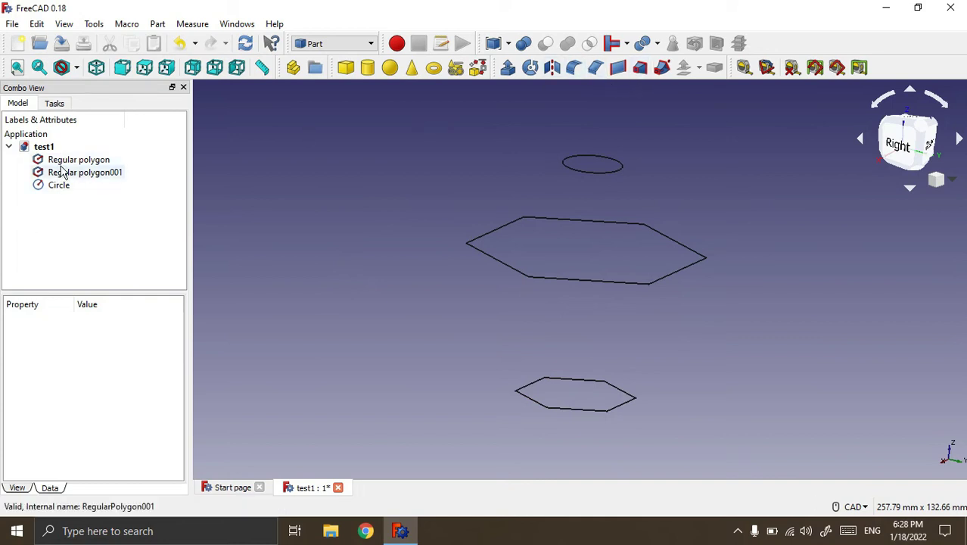
pyautogui.click(639, 68)
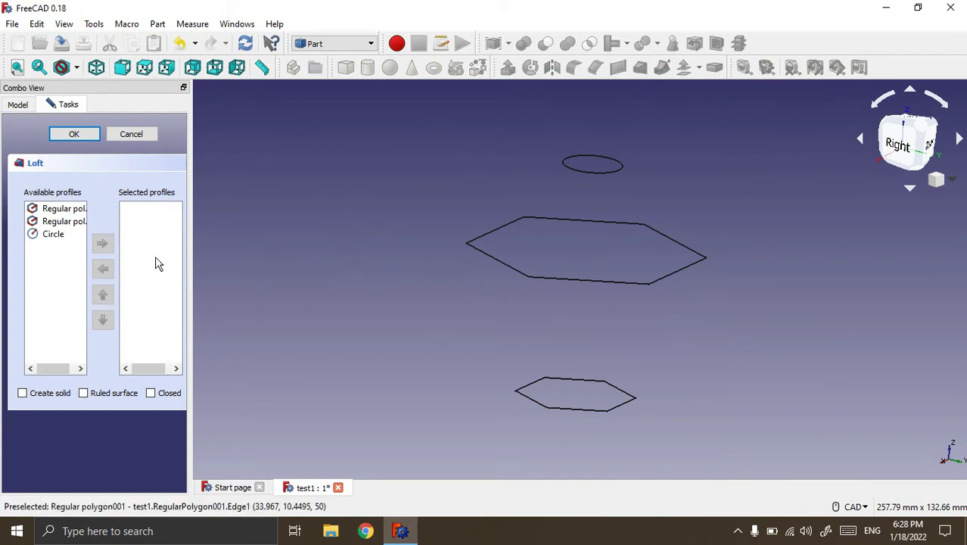
# Loft the small hexagon, large hexagon and Circle in that order as a solid
pyautogui.click(57, 214)
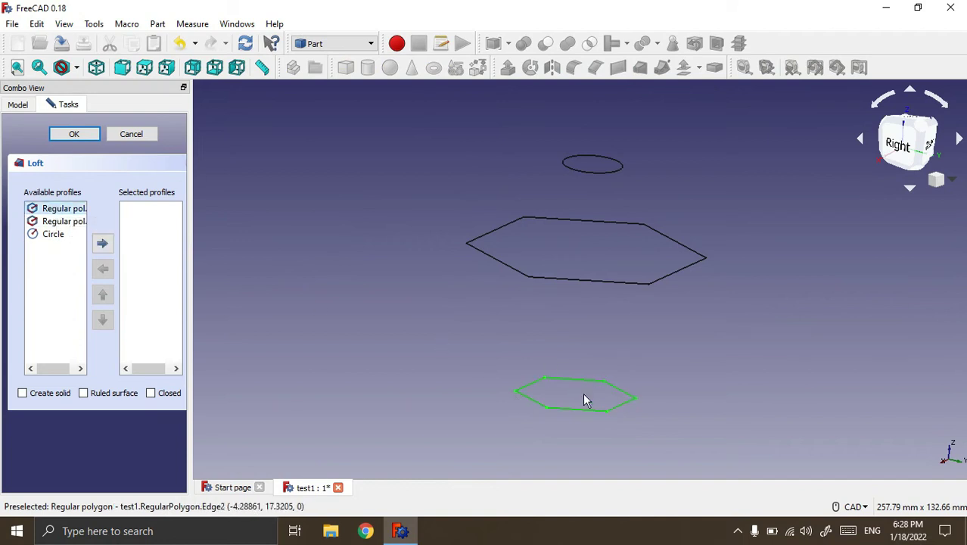
pyautogui.click(105, 246)
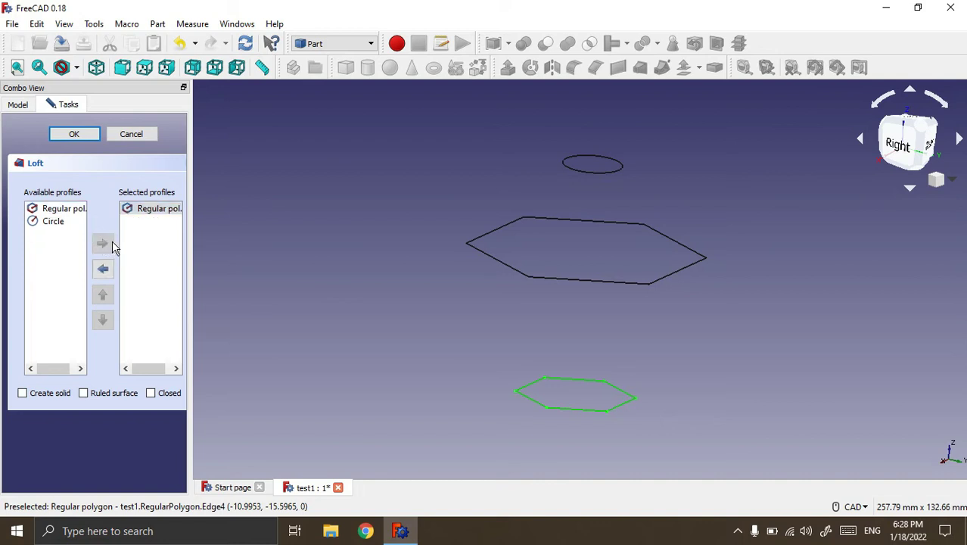
pyautogui.click(52, 224)
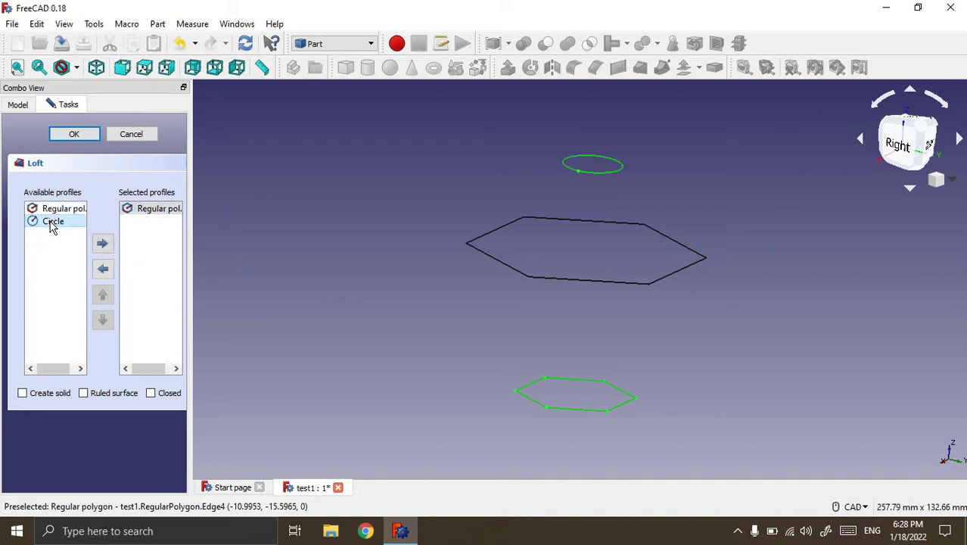
pyautogui.click(60, 210)
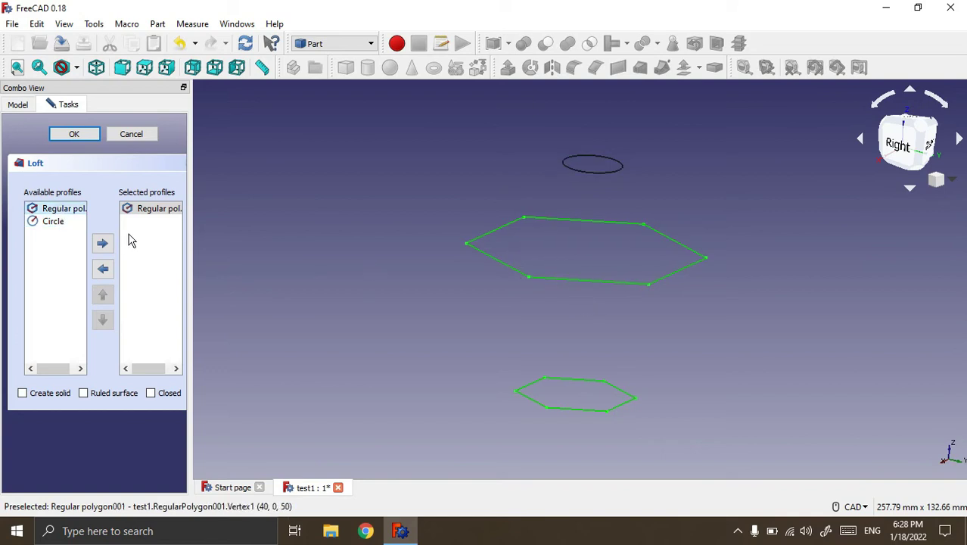
pyautogui.click(103, 245)
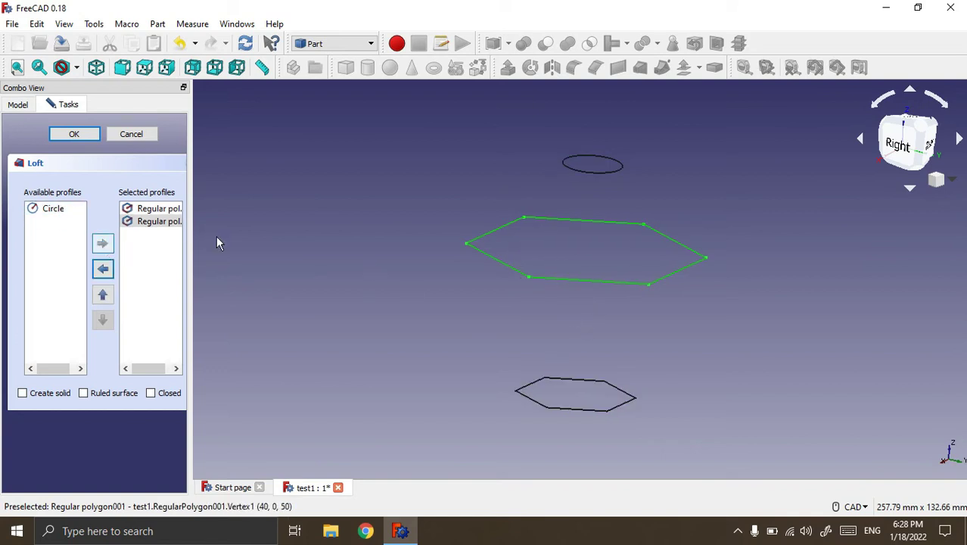
pyautogui.click(53, 212)
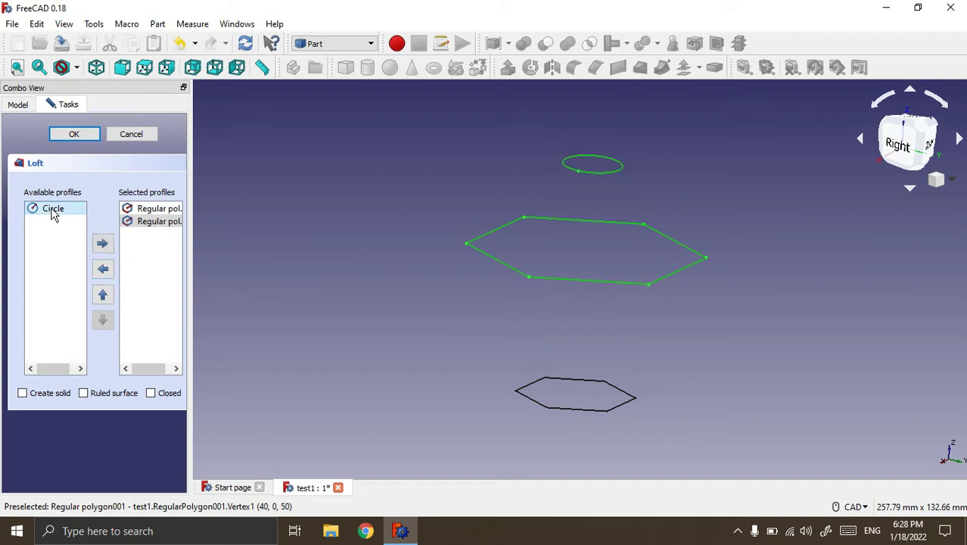
pyautogui.click(103, 247)
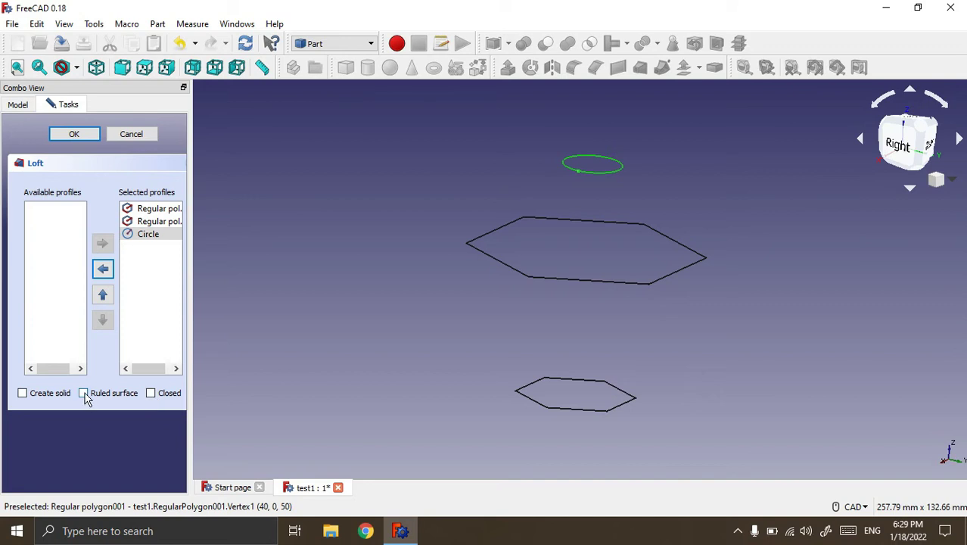
pyautogui.click(24, 393)
pyautogui.click(75, 134)
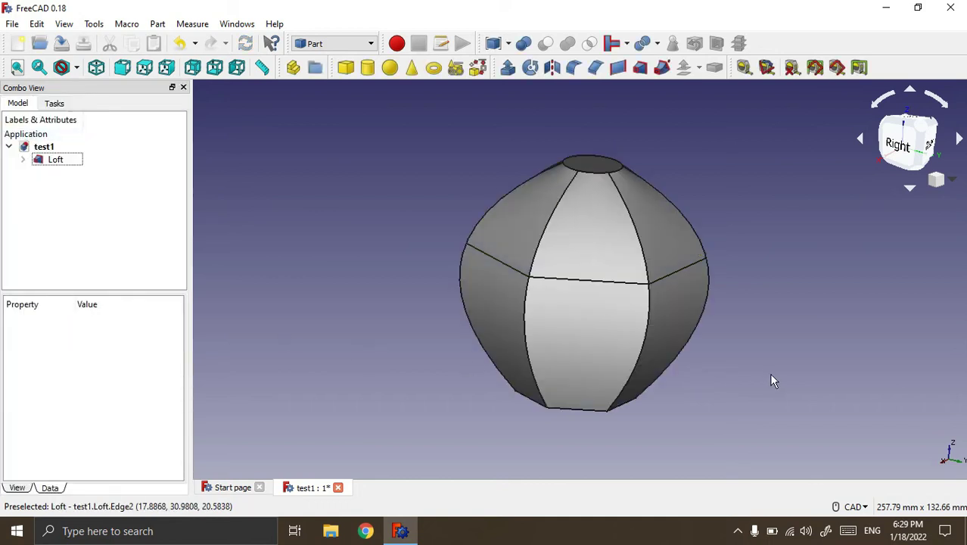
# Set the Loft's Solid property to false and recompute it as a shell
pyautogui.moveTo(772, 380)
pyautogui.mouseDown(button='middle')
pyautogui.moveTo(675, 378)
pyautogui.moveTo(668, 395)
pyautogui.moveTo(686, 350)
pyautogui.mouseUp(button='middle')
pyautogui.moveTo(700, 168)
pyautogui.mouseDown(button='middle')
pyautogui.moveTo(762, 137)
pyautogui.moveTo(723, 164)
pyautogui.mouseUp(button='middle')
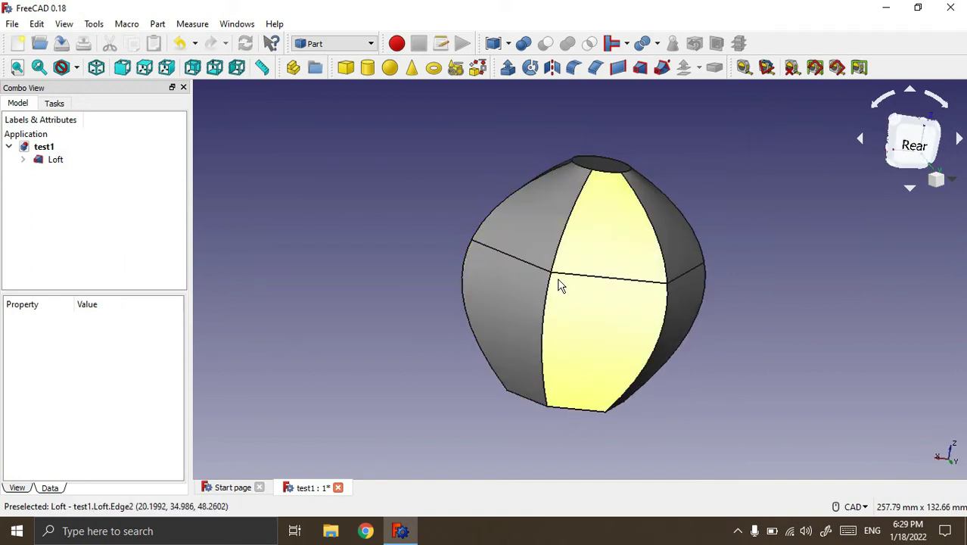
pyautogui.moveTo(782, 240); pyautogui.dragTo(757, 264, button='middle')
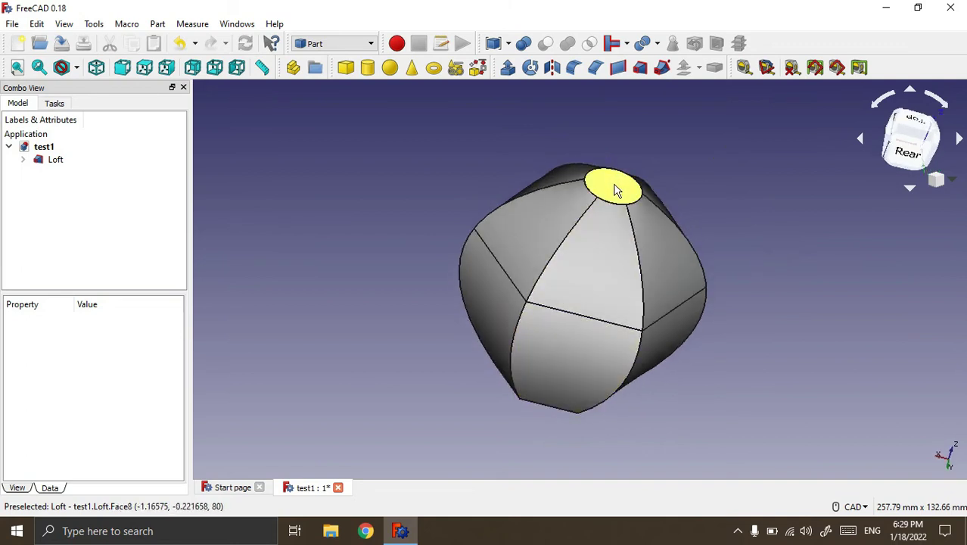
pyautogui.click(50, 165)
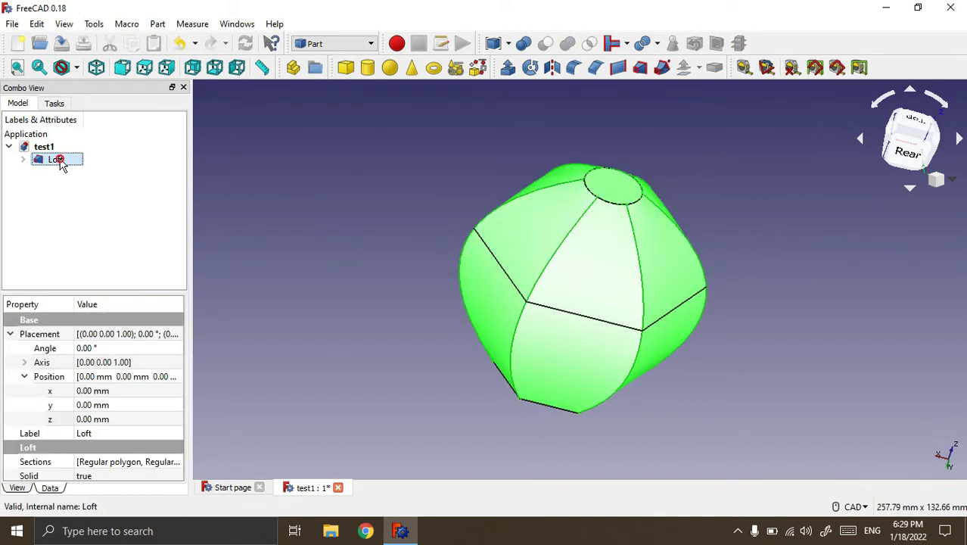
pyautogui.moveTo(181, 358); pyautogui.dragTo(183, 386)
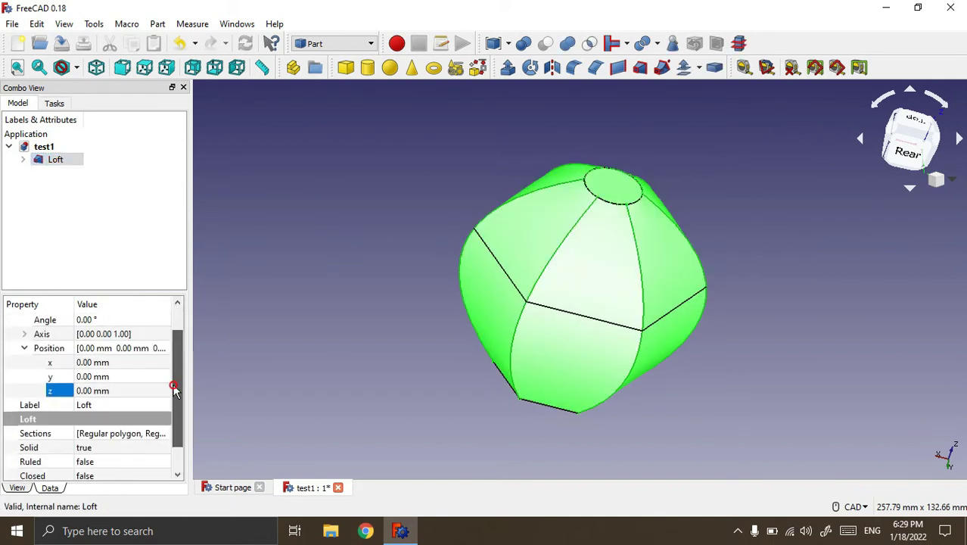
pyautogui.scroll(1, 115, 368)
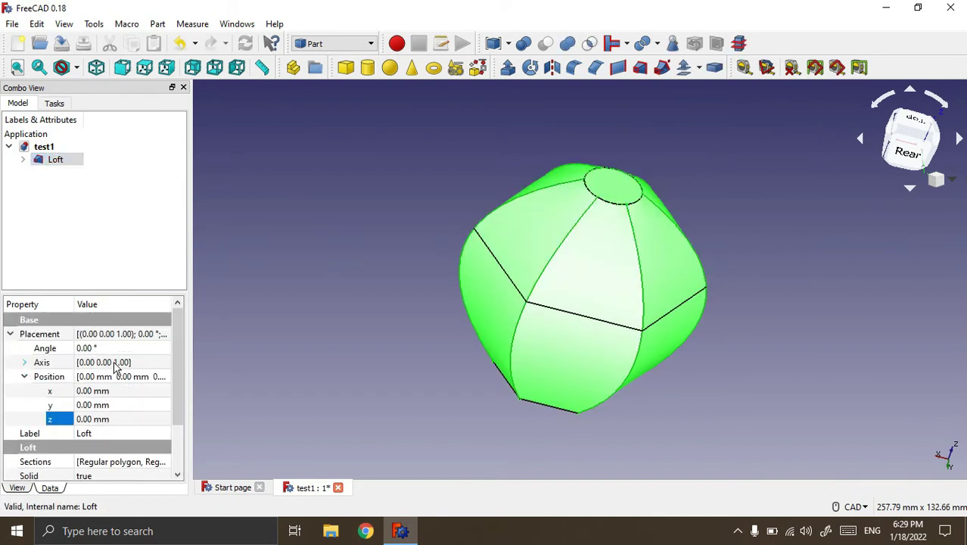
pyautogui.click(10, 334)
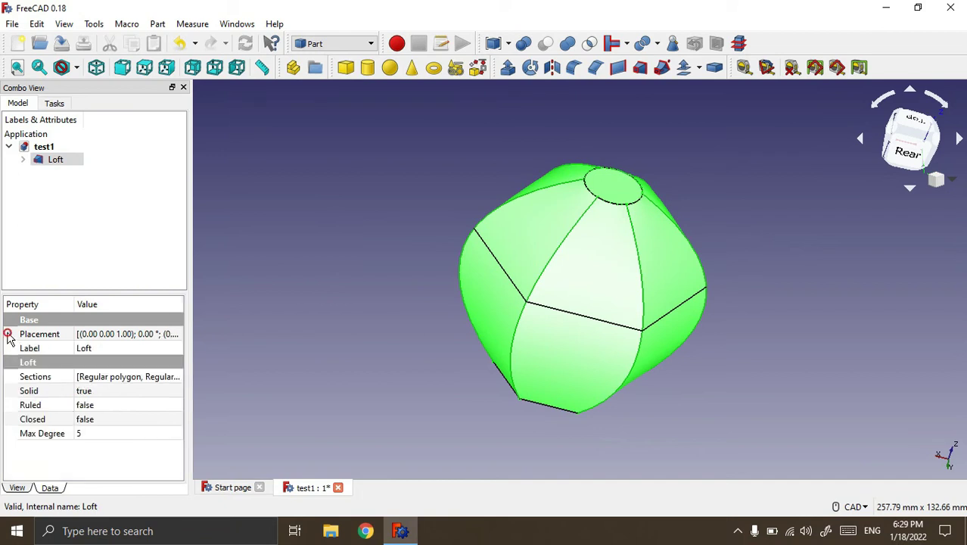
pyautogui.click(86, 392)
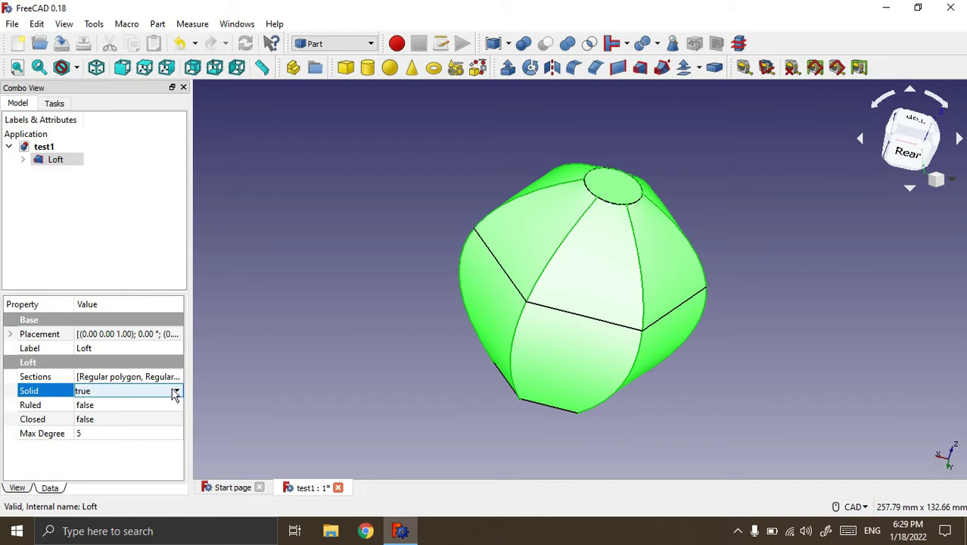
pyautogui.click(174, 391)
pyautogui.click(117, 401)
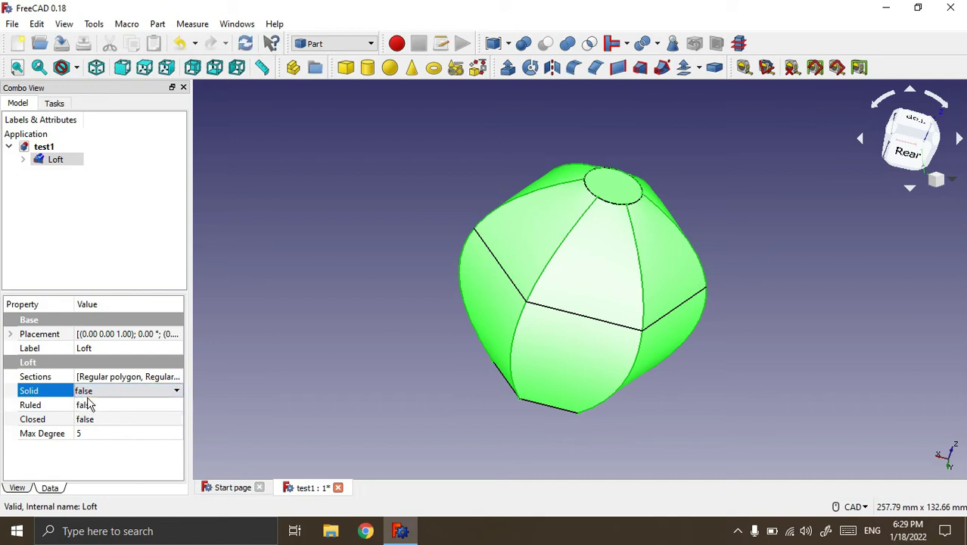
pyautogui.click(245, 43)
# Orbit around the hollow loft to inspect its open ends and top
pyautogui.click(345, 250)
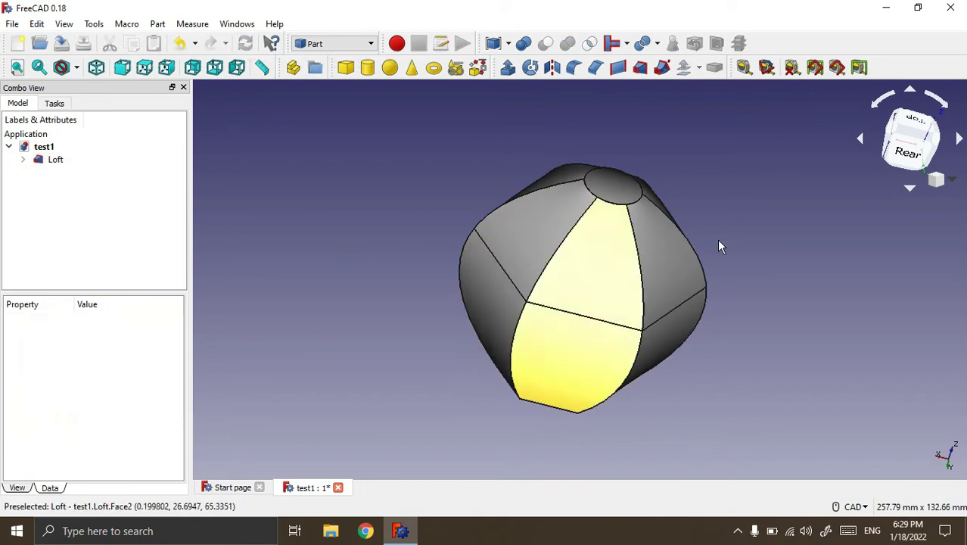
pyautogui.moveTo(746, 169)
pyautogui.mouseDown(button='middle')
pyautogui.moveTo(685, 236)
pyautogui.moveTo(612, 230)
pyautogui.moveTo(693, 181)
pyautogui.mouseUp(button='middle')
pyautogui.moveTo(414, 190)
pyautogui.mouseDown(button='middle')
pyautogui.moveTo(466, 147)
pyautogui.moveTo(468, 208)
pyautogui.moveTo(448, 192)
pyautogui.moveTo(395, 209)
pyautogui.moveTo(448, 157)
pyautogui.moveTo(434, 181)
pyautogui.mouseUp(button='middle')
pyautogui.moveTo(497, 431)
pyautogui.mouseDown(button='middle')
pyautogui.moveTo(490, 402)
pyautogui.moveTo(423, 363)
pyautogui.mouseUp(button='middle')
pyautogui.moveTo(530, 363)
pyautogui.mouseDown(button='middle')
pyautogui.moveTo(625, 386)
pyautogui.moveTo(662, 424)
pyautogui.moveTo(612, 402)
pyautogui.mouseUp(button='middle')
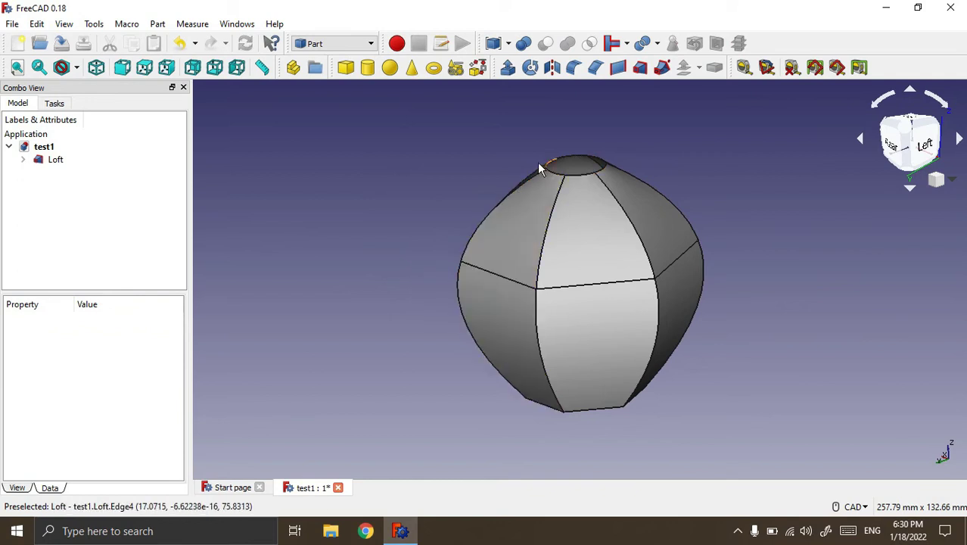
pyautogui.moveTo(468, 143); pyautogui.dragTo(483, 207, button='middle')
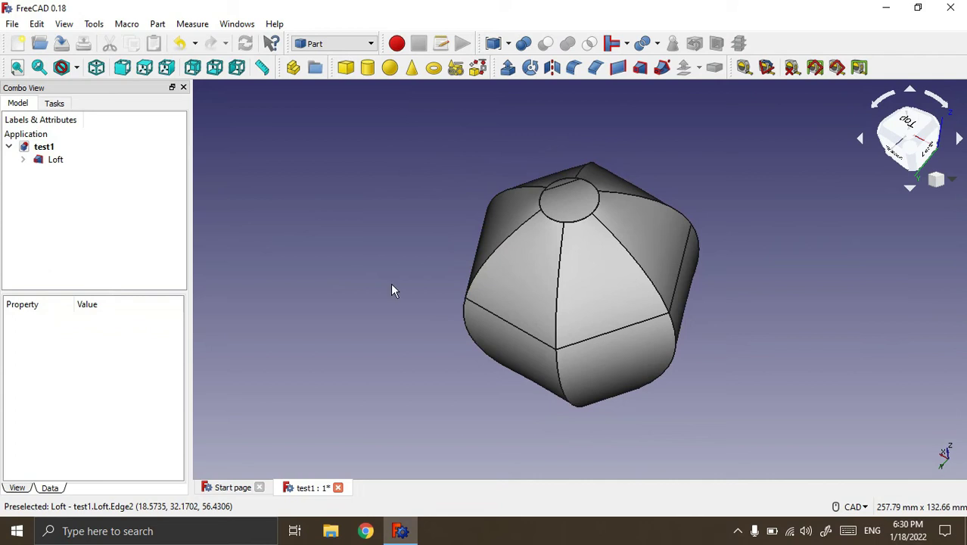
pyautogui.click(56, 159)
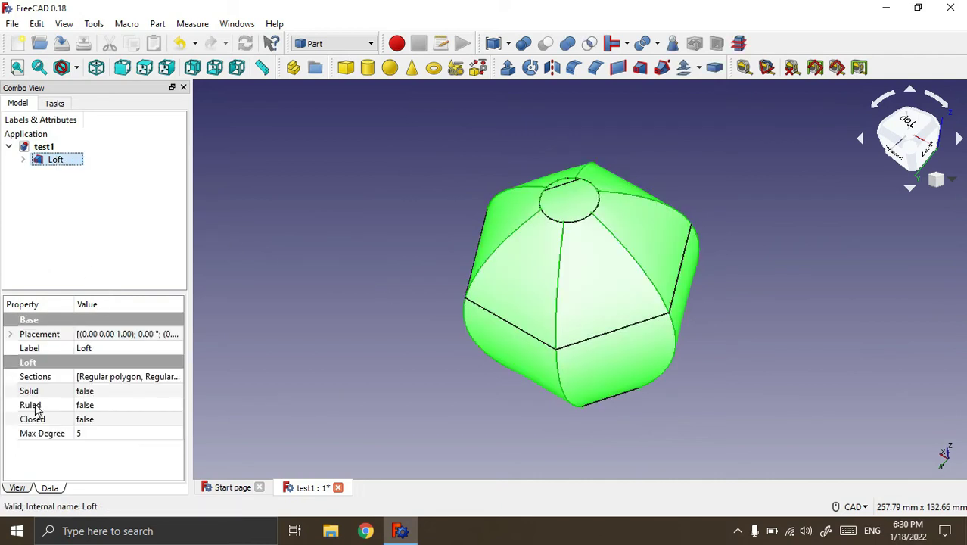
pyautogui.click(92, 405)
pyautogui.click(176, 404)
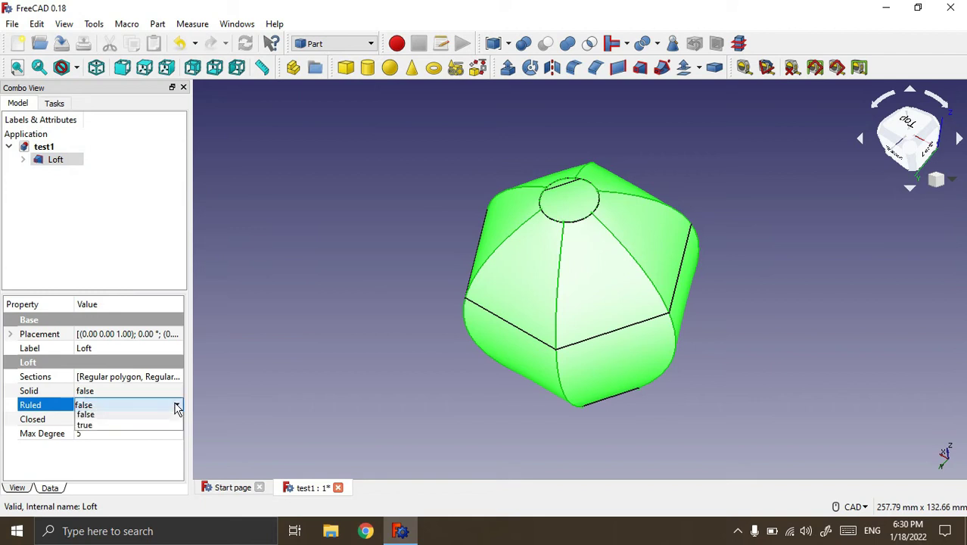
pyautogui.click(108, 427)
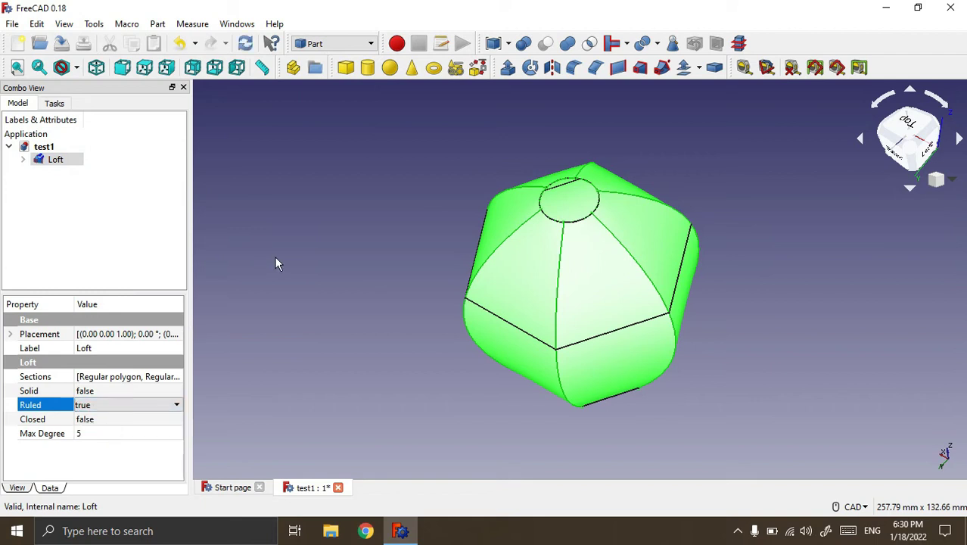
pyautogui.click(283, 259)
pyautogui.moveTo(551, 416); pyautogui.dragTo(503, 367, button='middle')
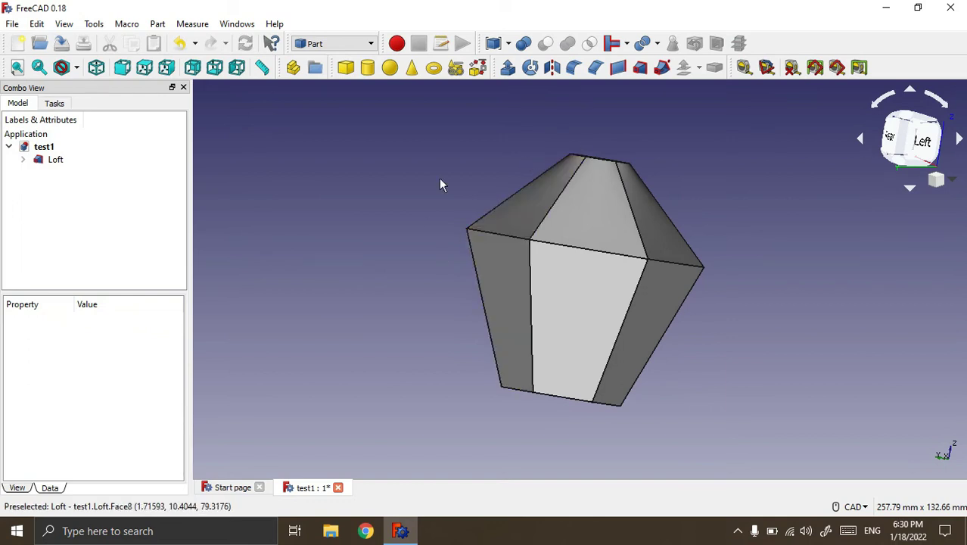
pyautogui.moveTo(440, 185); pyautogui.dragTo(541, 188, button='middle')
pyautogui.click(55, 158)
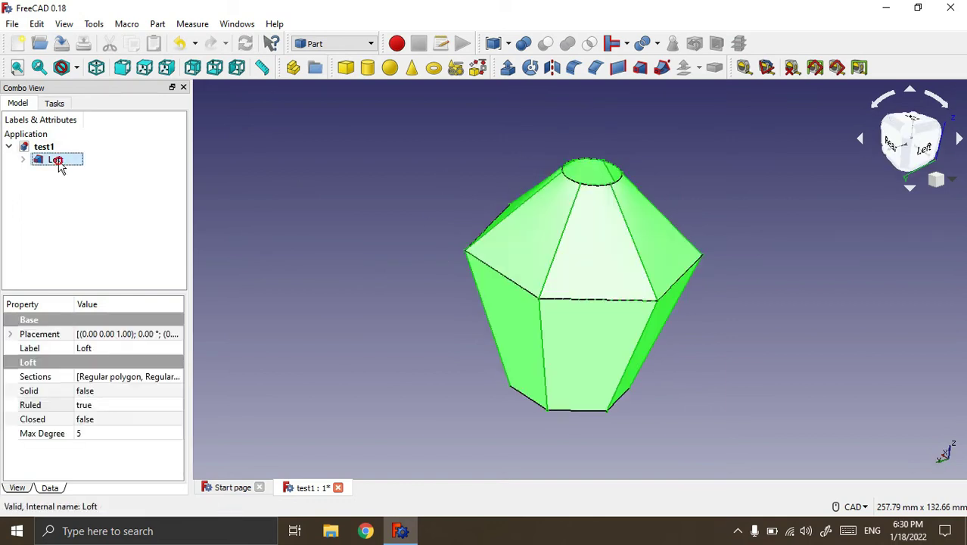
pyautogui.click(96, 406)
pyautogui.click(83, 418)
pyautogui.click(93, 420)
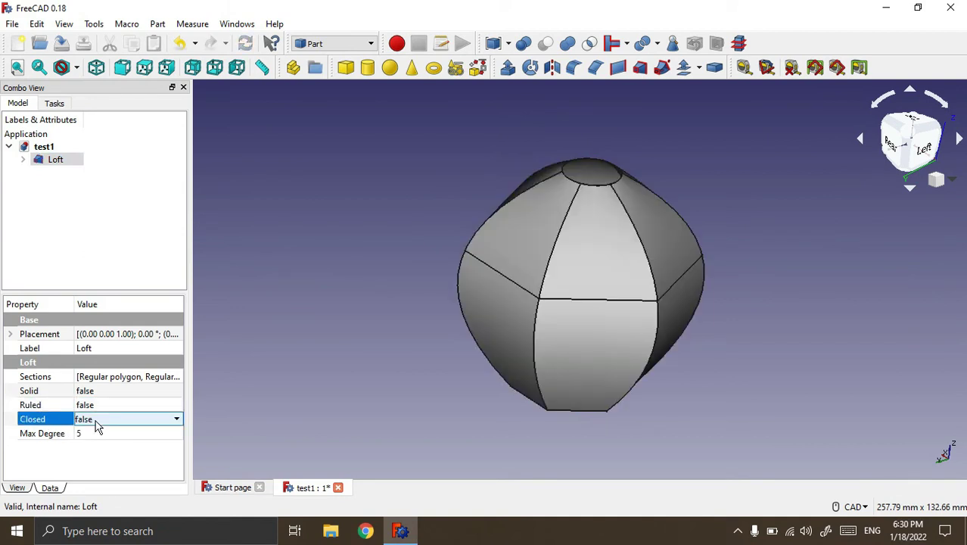
pyautogui.click(106, 419)
pyautogui.click(106, 442)
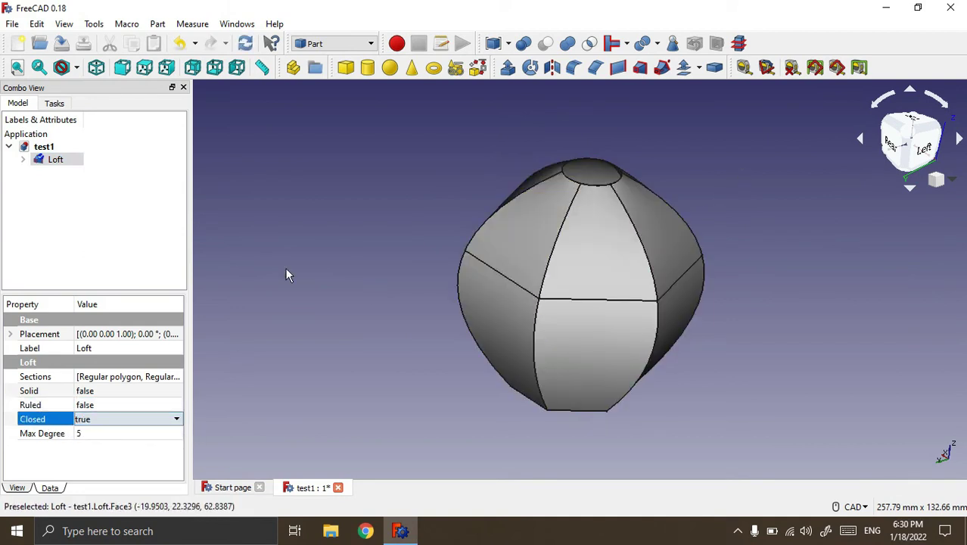
pyautogui.click(286, 274)
pyautogui.moveTo(749, 158)
pyautogui.mouseDown(button='middle')
pyautogui.moveTo(547, 244)
pyautogui.moveTo(792, 152)
pyautogui.moveTo(753, 182)
pyautogui.moveTo(689, 205)
pyautogui.moveTo(736, 230)
pyautogui.mouseUp(button='middle')
pyautogui.moveTo(446, 147)
pyautogui.mouseDown(button='middle')
pyautogui.moveTo(455, 140)
pyautogui.moveTo(559, 259)
pyautogui.moveTo(531, 225)
pyautogui.mouseUp(button='middle')
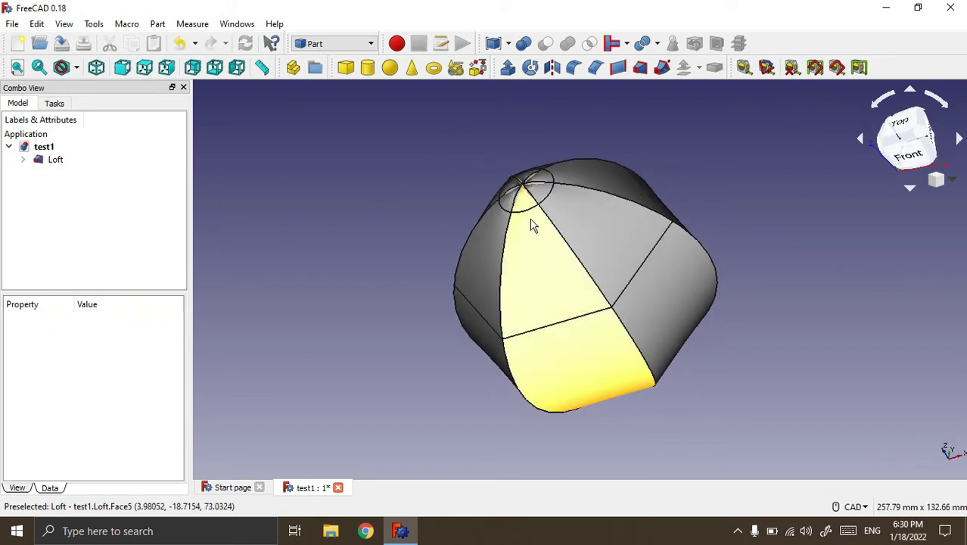
pyautogui.moveTo(406, 155)
pyautogui.mouseDown(button='middle')
pyautogui.moveTo(550, 156)
pyautogui.moveTo(535, 182)
pyautogui.moveTo(485, 168)
pyautogui.mouseUp(button='middle')
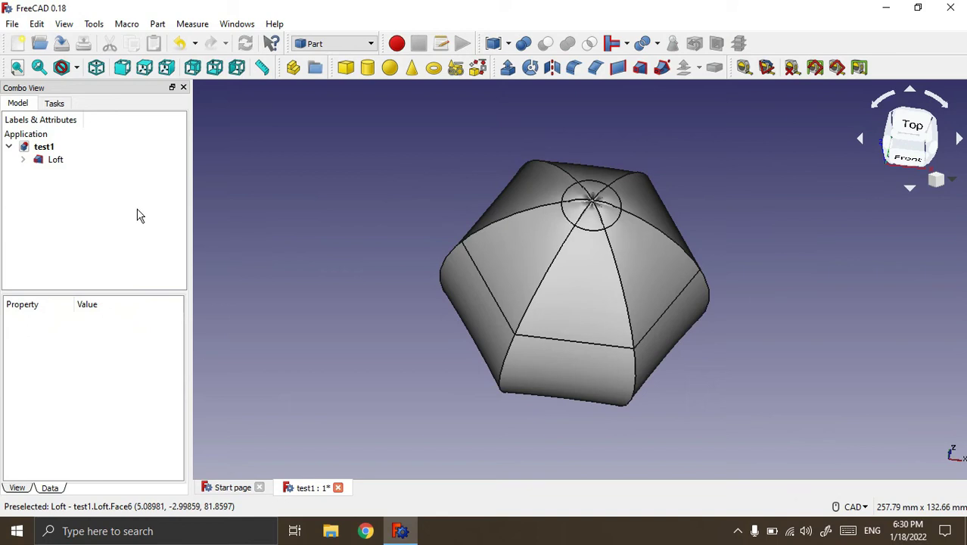
# Delete the Loft, then both Regular polygons and the Circle
pyautogui.click(56, 161)
pyautogui.press('Delete')
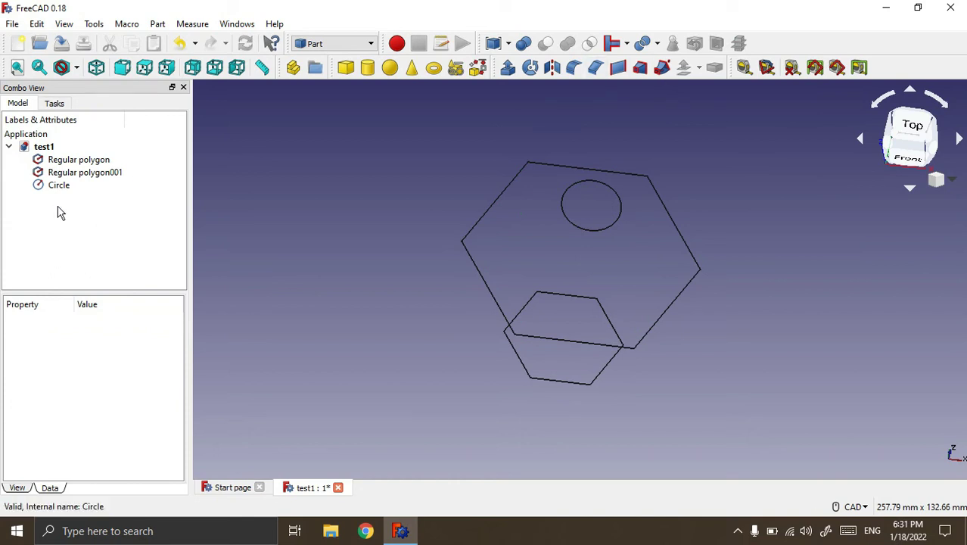
pyautogui.click(65, 185)
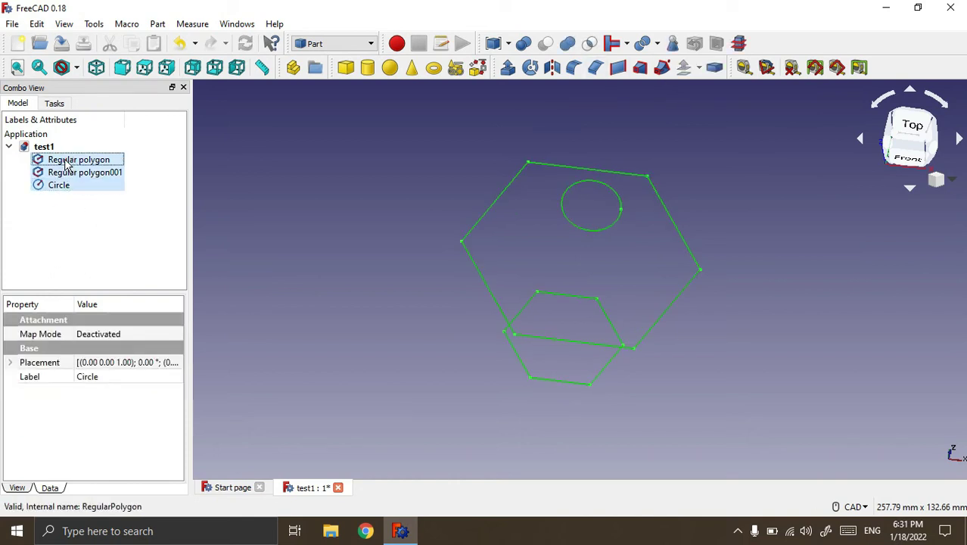
pyautogui.press('Delete')
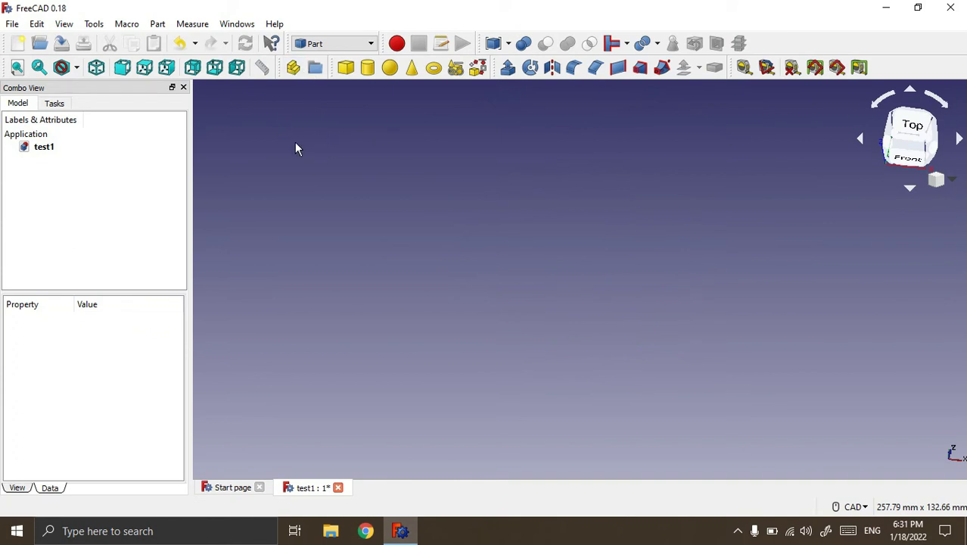
# Create a 10 mm by 10 mm Plane primitive and view it edge-on
pyautogui.click(455, 67)
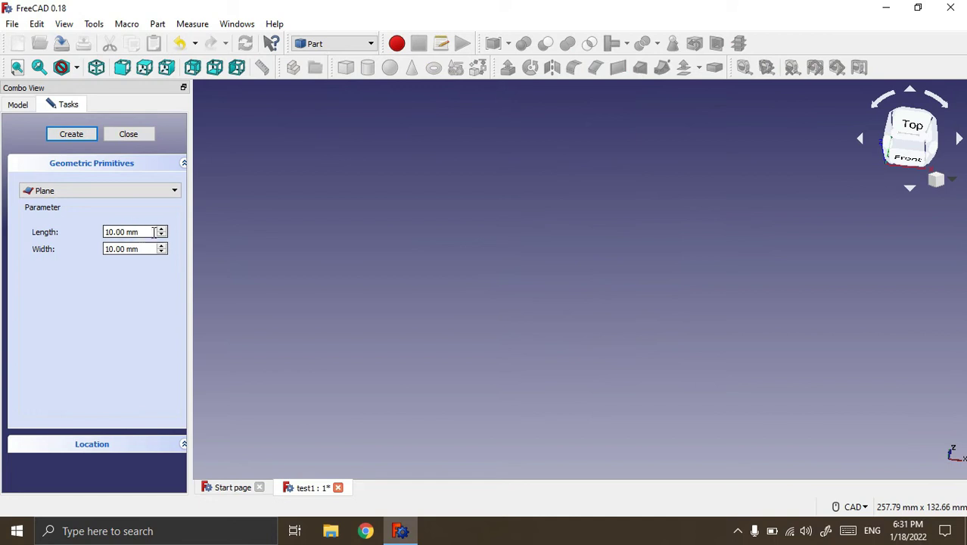
pyautogui.click(70, 134)
pyautogui.click(128, 135)
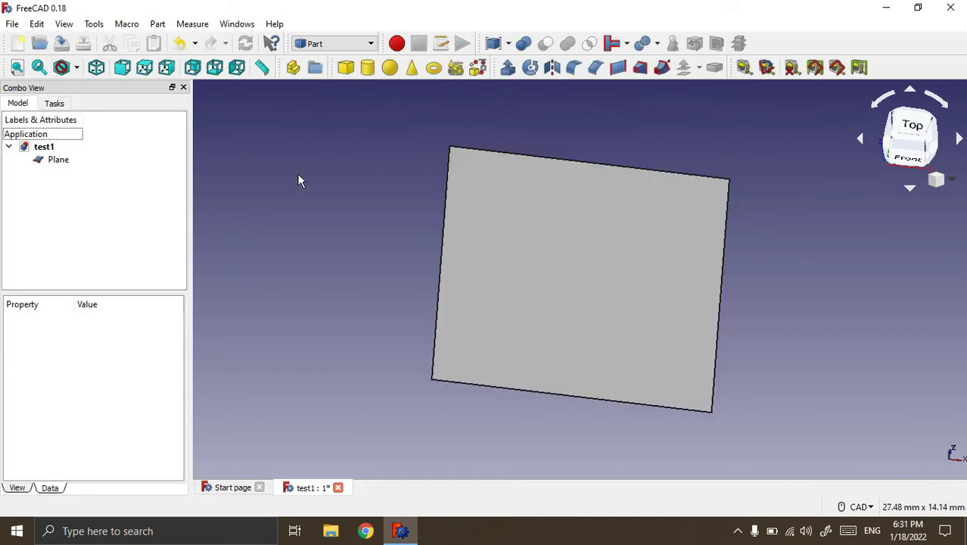
pyautogui.scroll(-3, 296, 171)
pyautogui.moveTo(511, 365); pyautogui.dragTo(465, 265, button='middle')
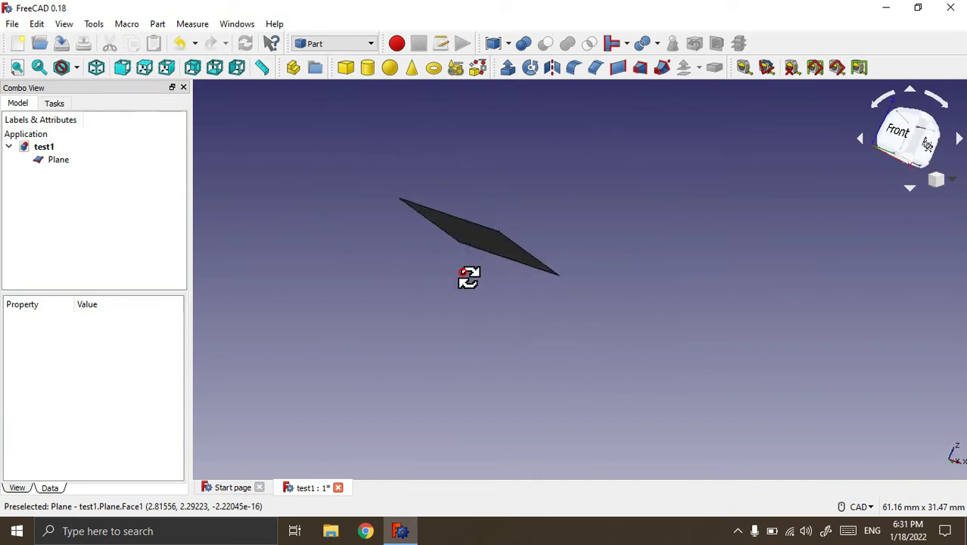
# Turn on the coordinate axis cross and view the plane at an angle
pyautogui.click(64, 23)
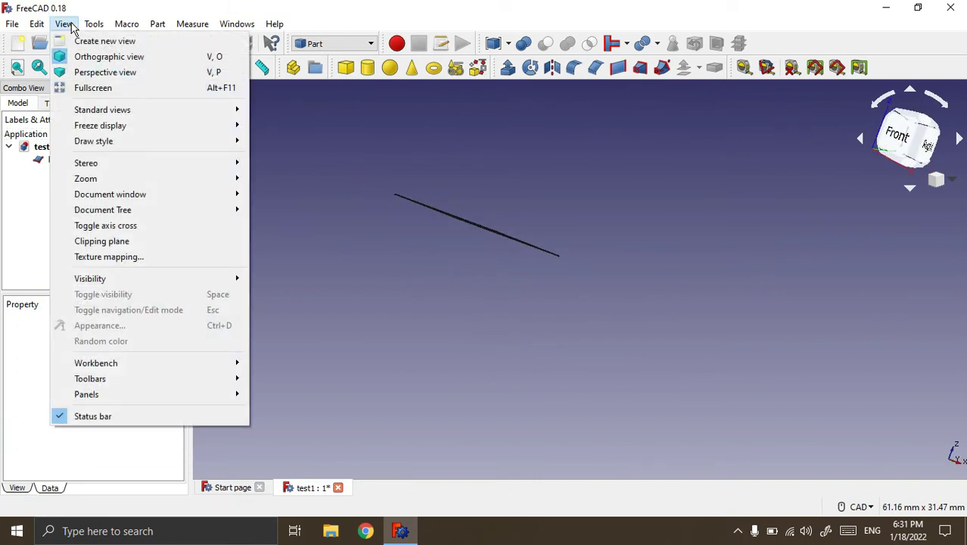
pyautogui.click(130, 225)
pyautogui.moveTo(554, 118)
pyautogui.mouseDown(button='middle')
pyautogui.moveTo(557, 153)
pyautogui.moveTo(522, 172)
pyautogui.mouseUp(button='middle')
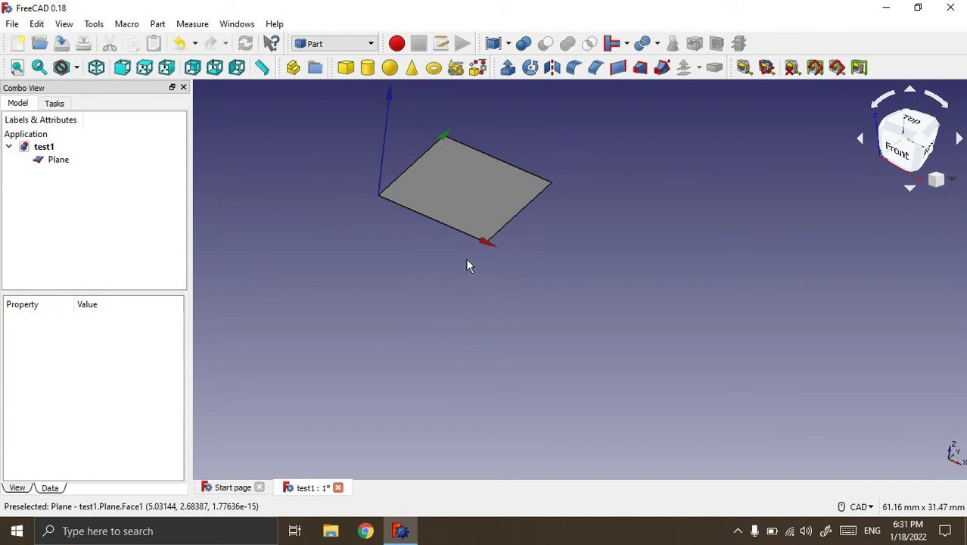
pyautogui.click(69, 172)
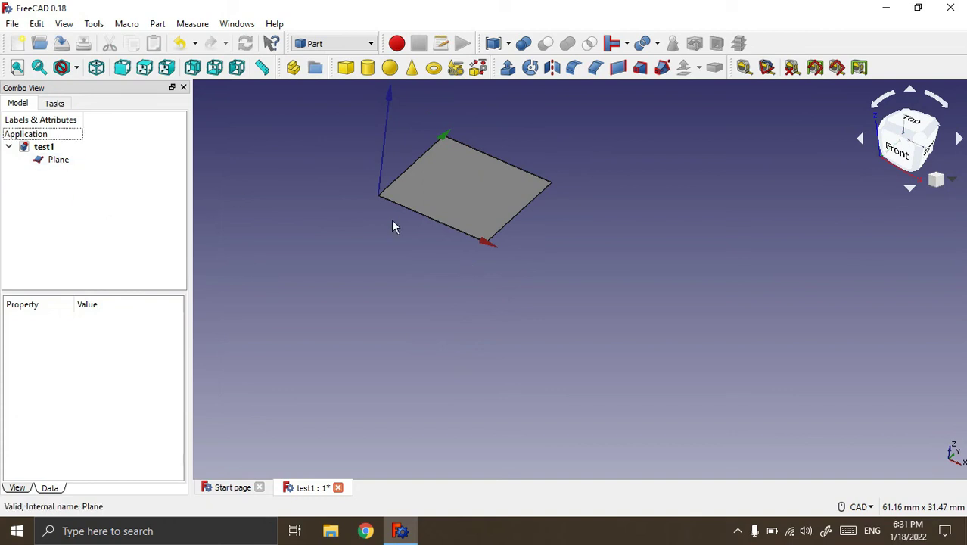
pyautogui.click(457, 69)
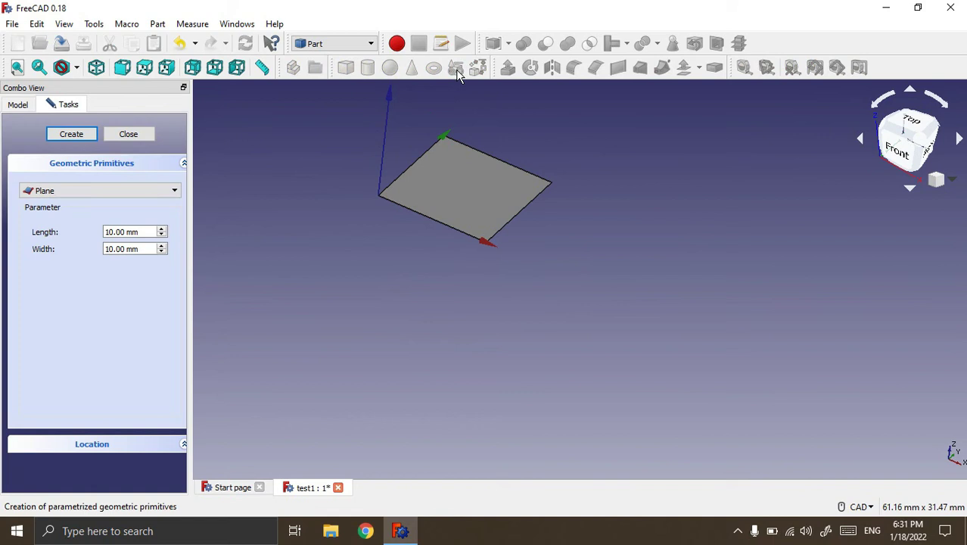
# Create a Line primitive from the origin to end point (0, 0, 100 mm) along Z
pyautogui.click(175, 194)
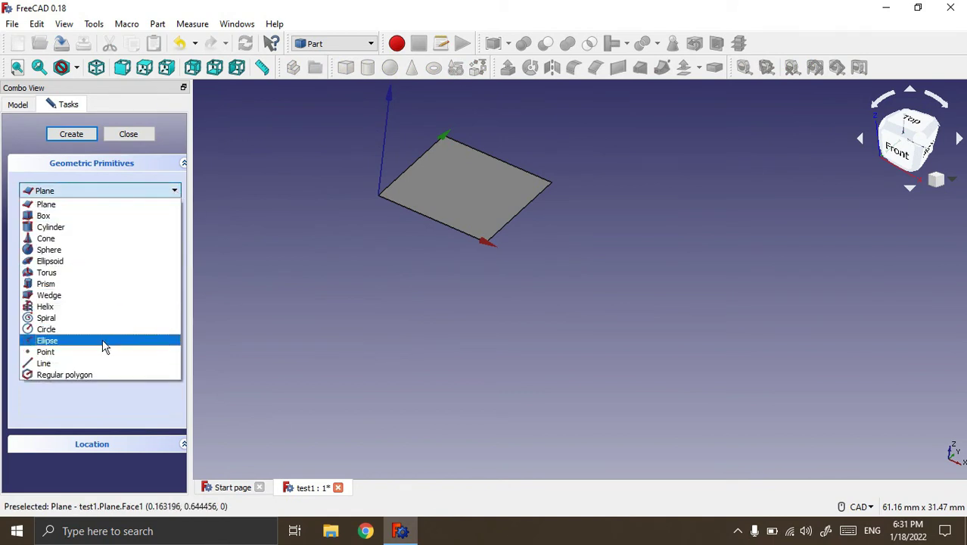
pyautogui.click(47, 366)
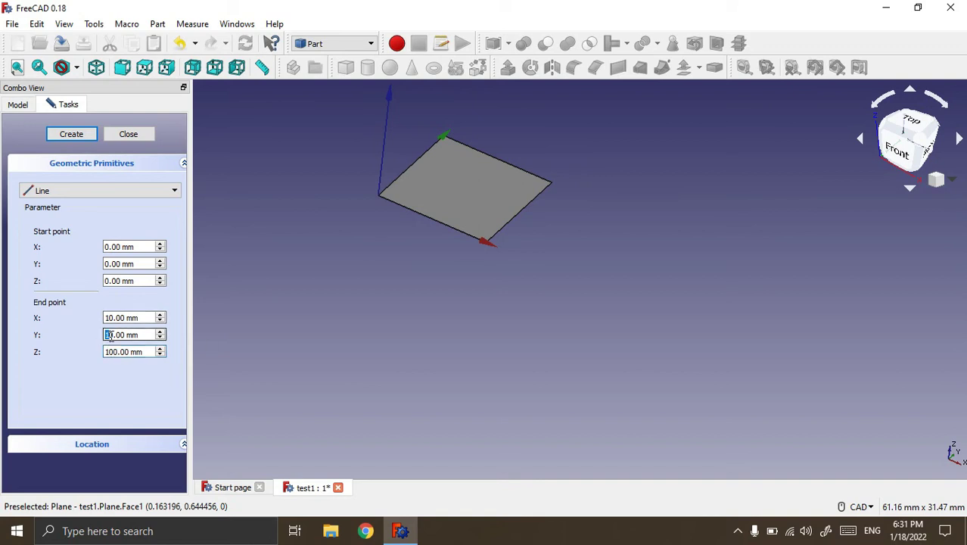
pyautogui.write('0')
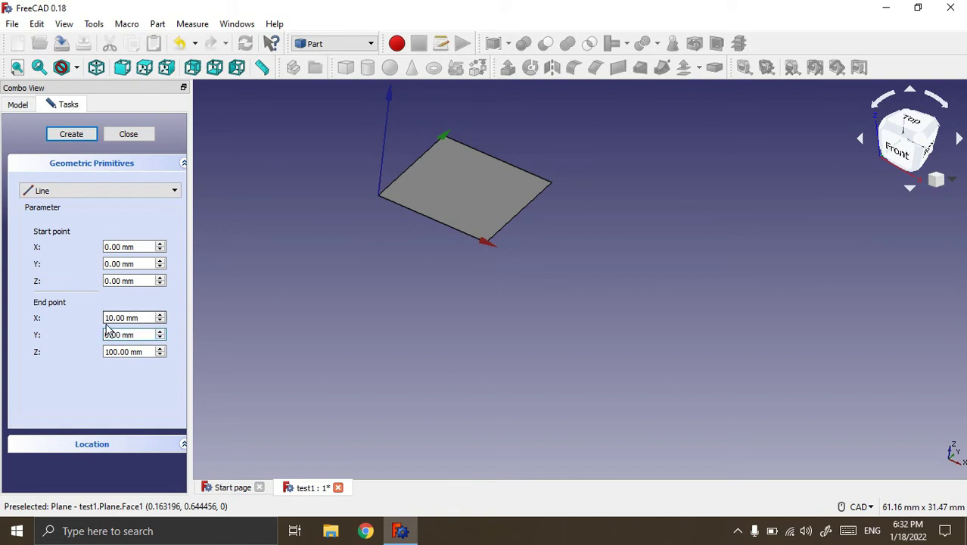
pyautogui.doubleClick(108, 317)
pyautogui.write('0')
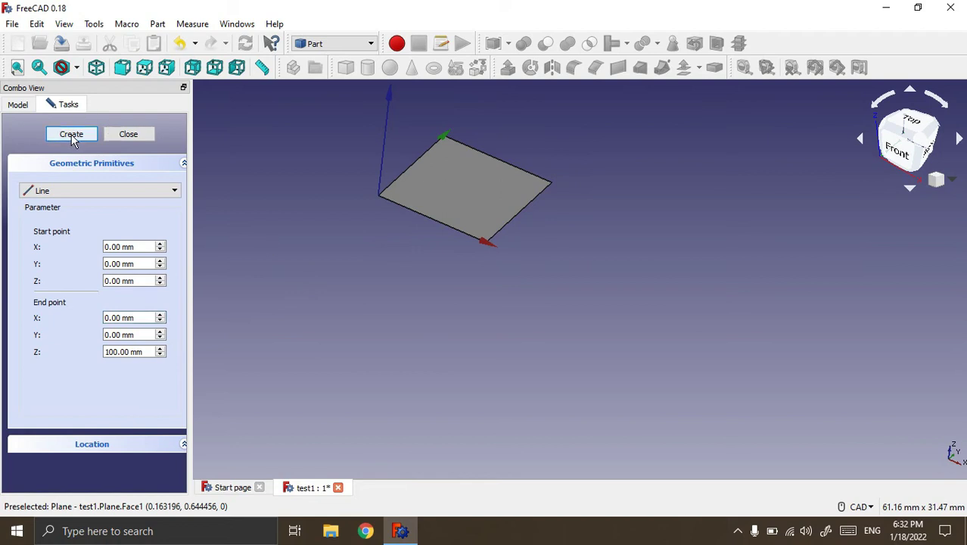
pyautogui.click(71, 133)
pyautogui.scroll(-2, 421, 159)
pyautogui.moveTo(656, 297); pyautogui.dragTo(548, 323, button='middle')
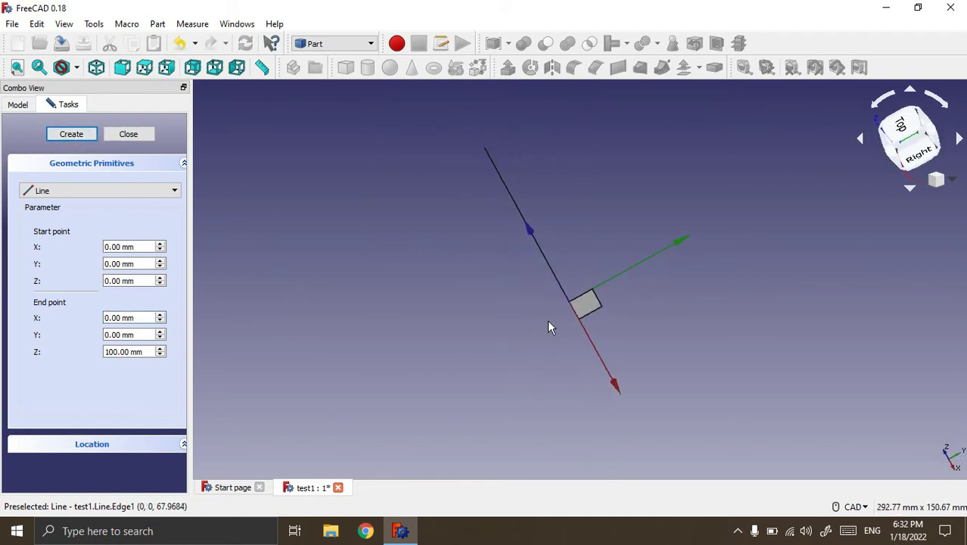
# Close the Primitives panel and orbit around the line and plane to a rear view
pyautogui.click(128, 134)
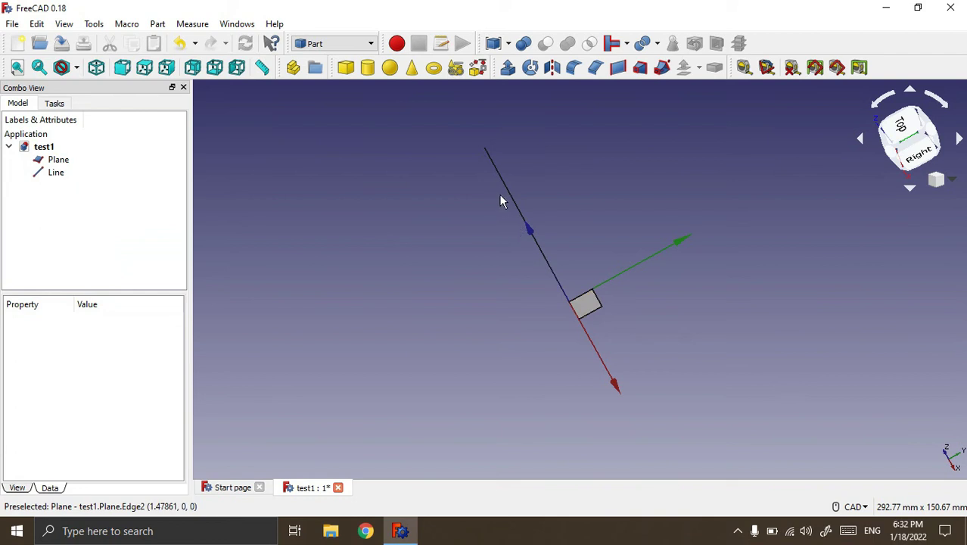
pyautogui.moveTo(676, 366); pyautogui.dragTo(636, 367, button='middle')
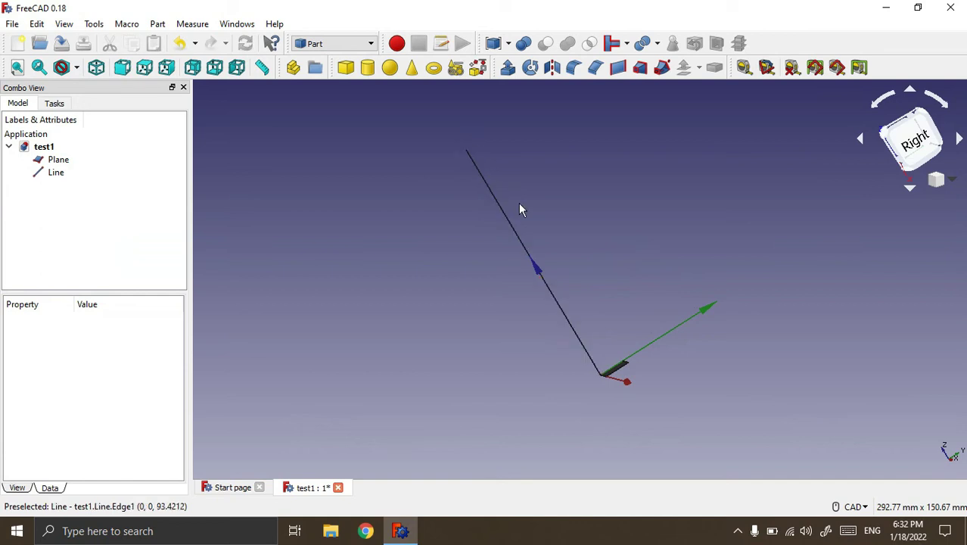
pyautogui.moveTo(610, 156)
pyautogui.mouseDown(button='middle')
pyautogui.moveTo(615, 188)
pyautogui.moveTo(599, 216)
pyautogui.mouseUp(button='middle')
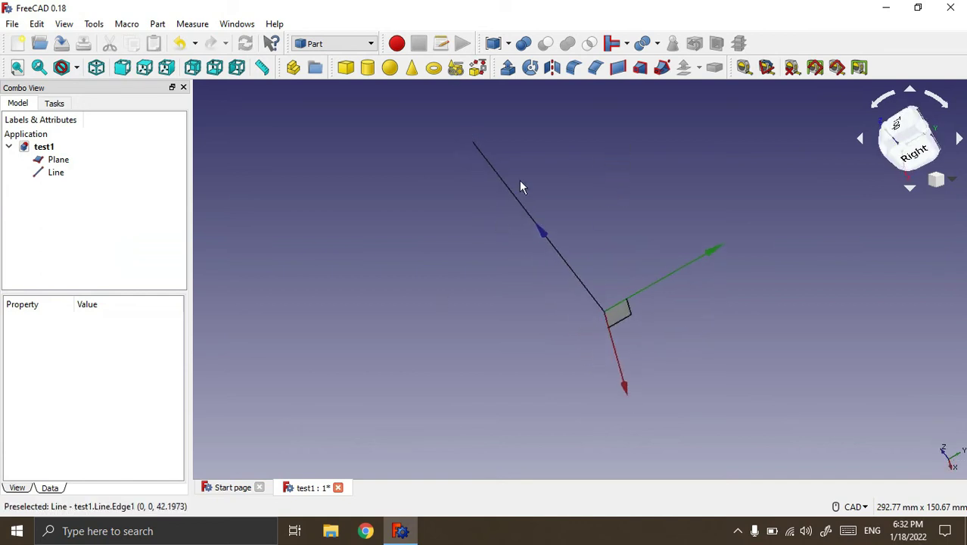
pyautogui.moveTo(725, 358); pyautogui.dragTo(729, 333, button='middle')
pyautogui.moveTo(683, 190)
pyautogui.mouseDown(button='middle')
pyautogui.moveTo(690, 194)
pyautogui.moveTo(602, 247)
pyautogui.mouseUp(button='middle')
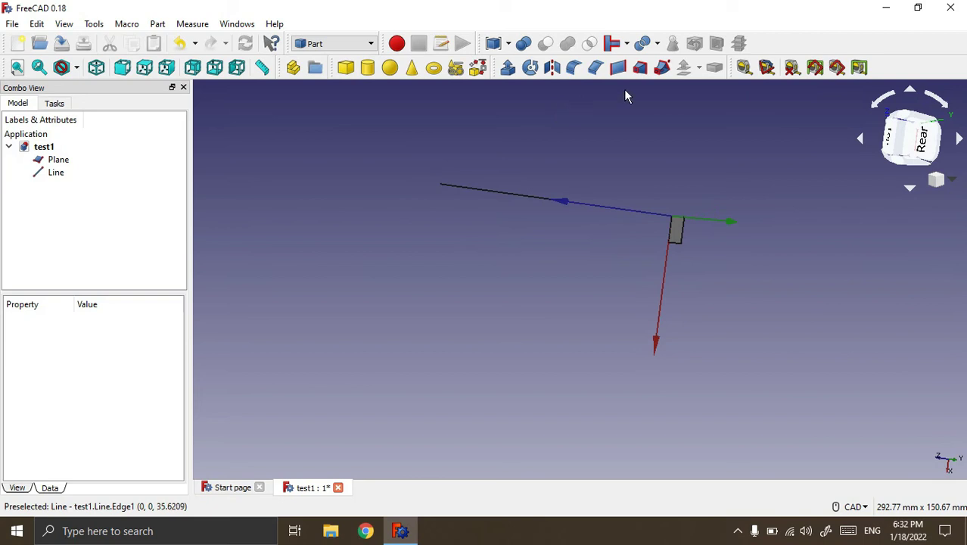
# Select the Plane and Line, clear the selection, and start Part Sweep
pyautogui.click(543, 311)
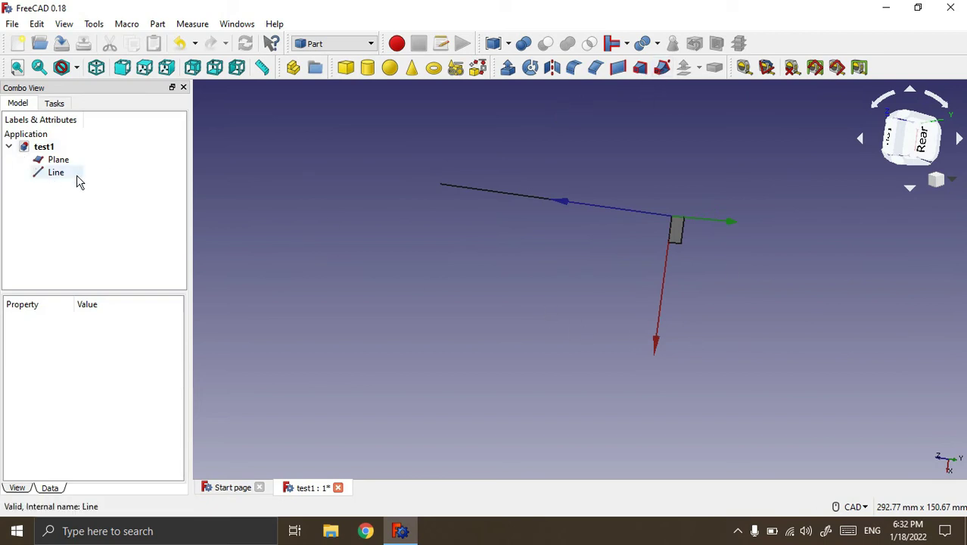
pyautogui.click(55, 161)
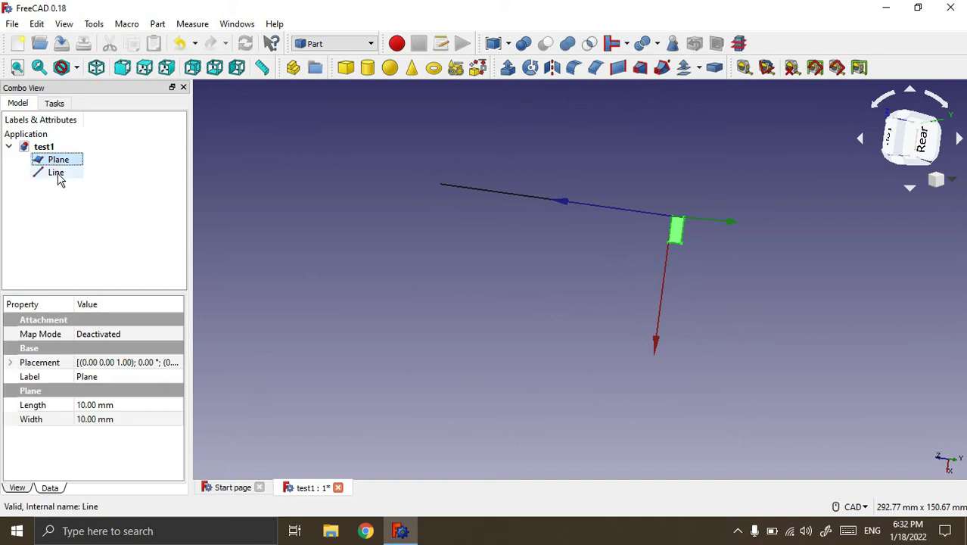
pyautogui.click(57, 174)
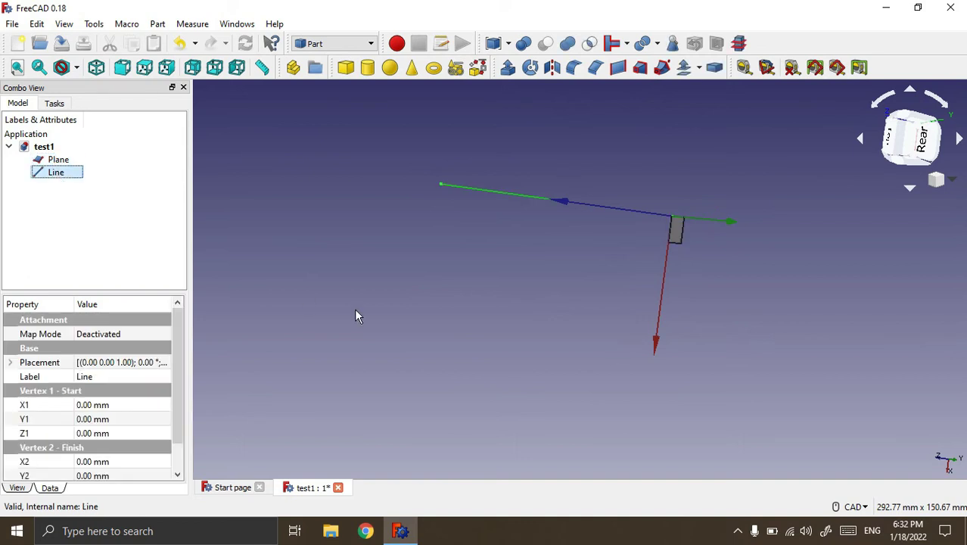
pyautogui.click(412, 319)
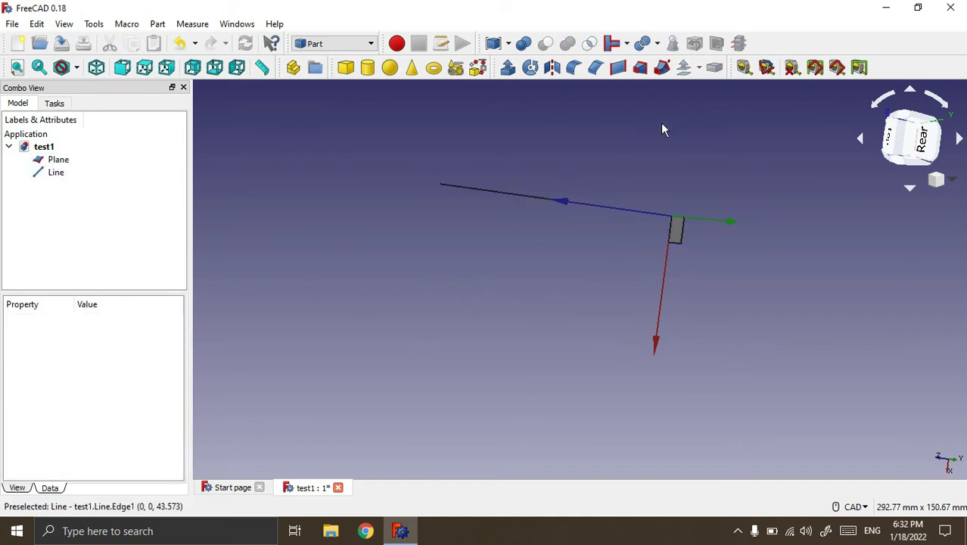
pyautogui.click(662, 68)
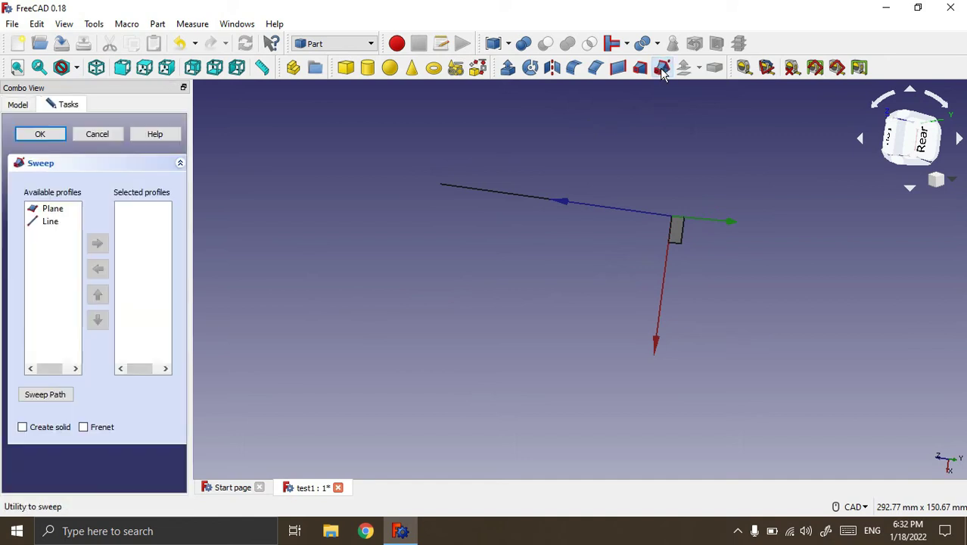
# Sweep the Plane profile along the Line path as a solid rectangular bar
pyautogui.click(56, 211)
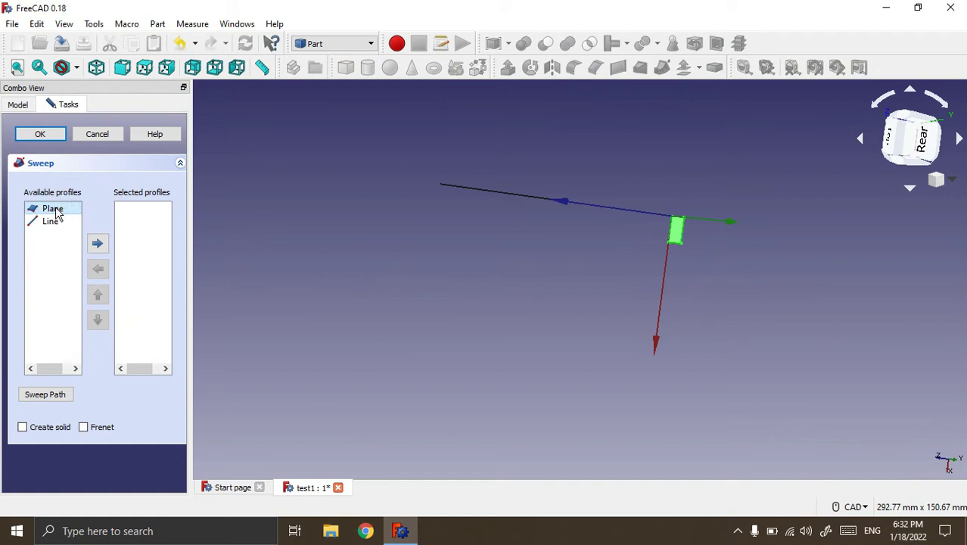
pyautogui.click(98, 244)
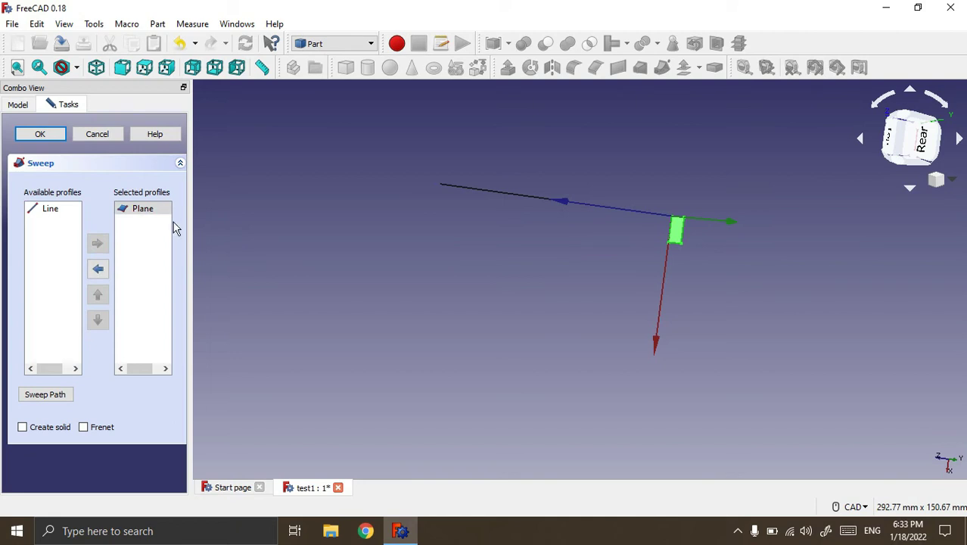
pyautogui.click(54, 398)
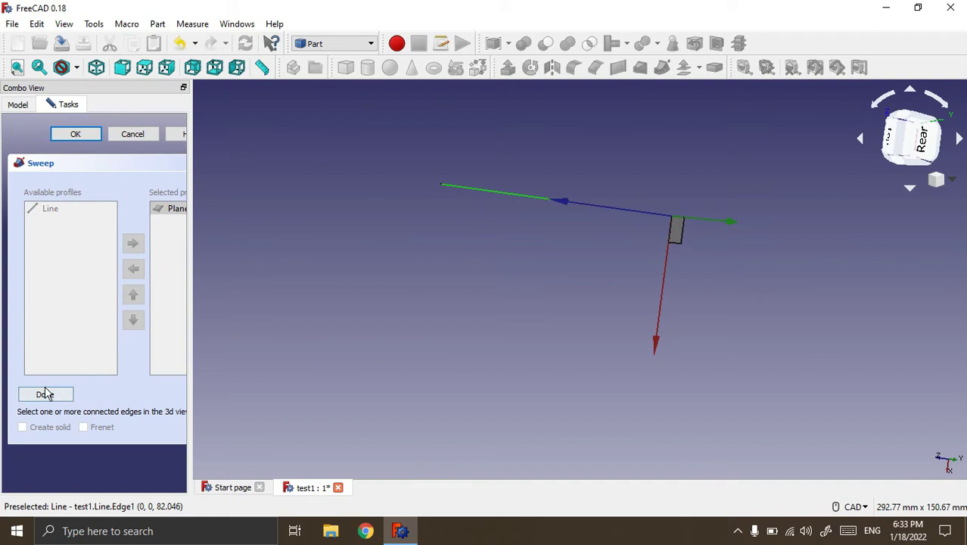
pyautogui.click(47, 394)
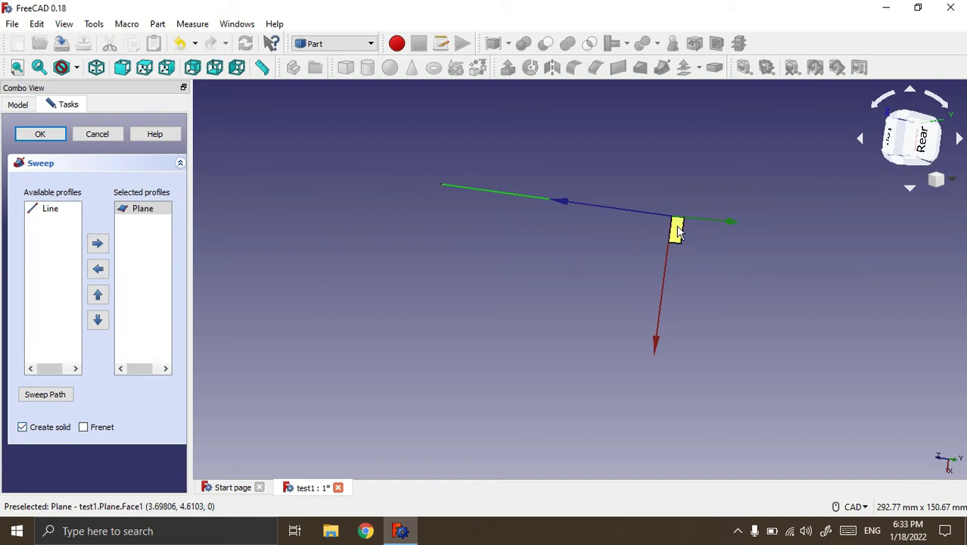
pyautogui.click(41, 134)
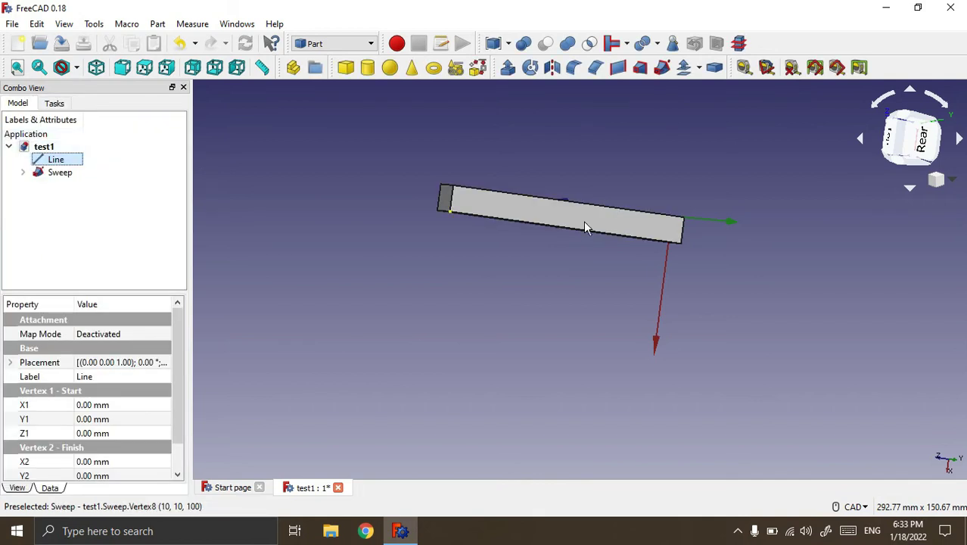
# Set the Sweep's Solid property to false to make it hollow
pyautogui.moveTo(749, 134)
pyautogui.mouseDown(button='middle')
pyautogui.moveTo(708, 203)
pyautogui.moveTo(654, 209)
pyautogui.moveTo(685, 166)
pyautogui.moveTo(730, 159)
pyautogui.mouseUp(button='middle')
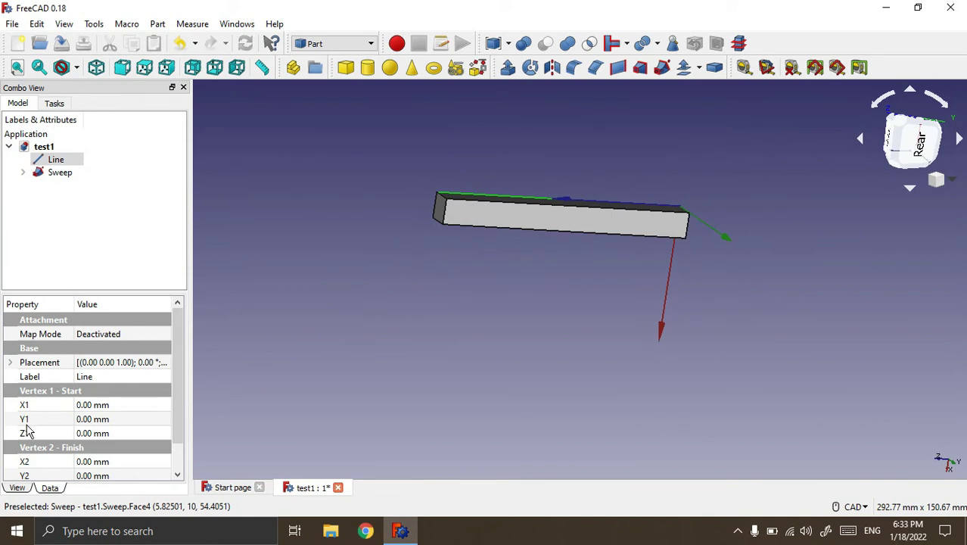
pyautogui.moveTo(183, 362); pyautogui.dragTo(190, 417)
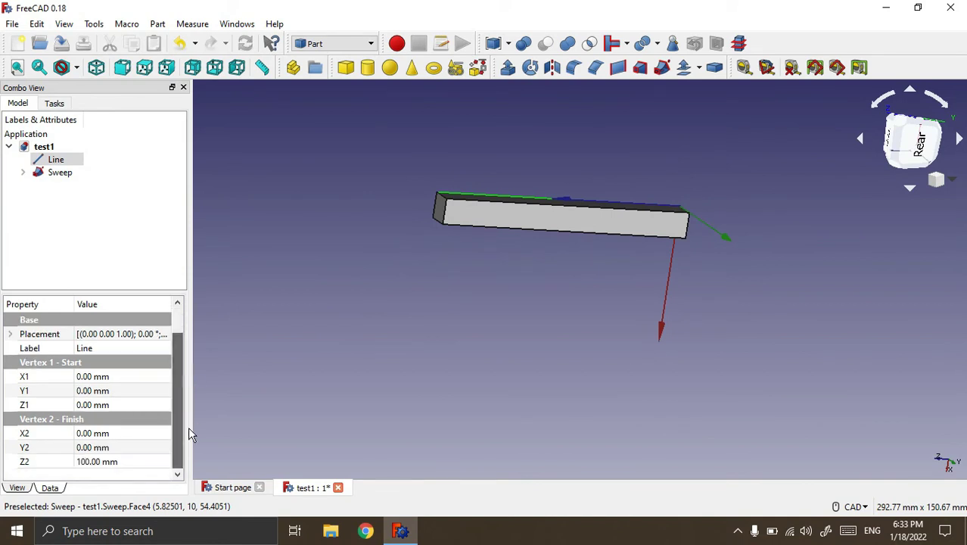
pyautogui.click(73, 173)
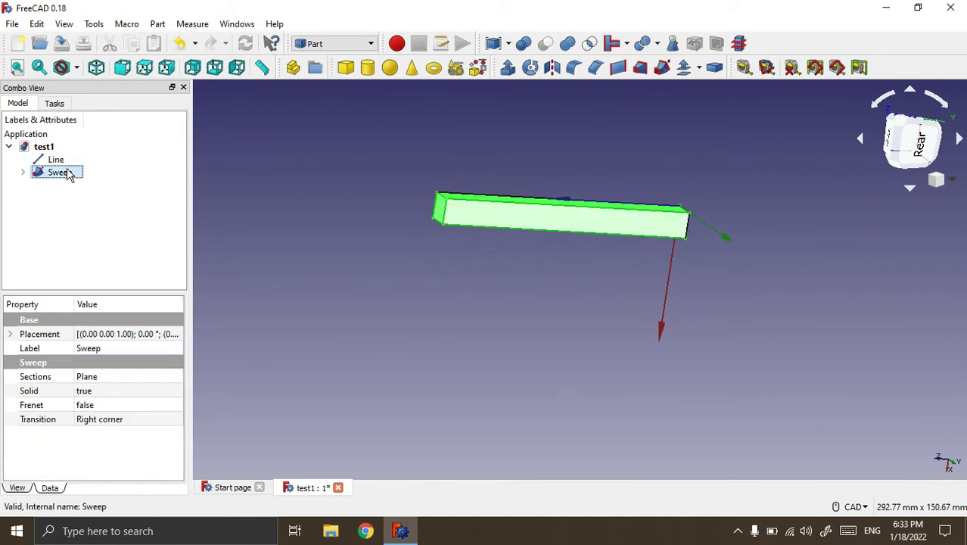
pyautogui.click(89, 391)
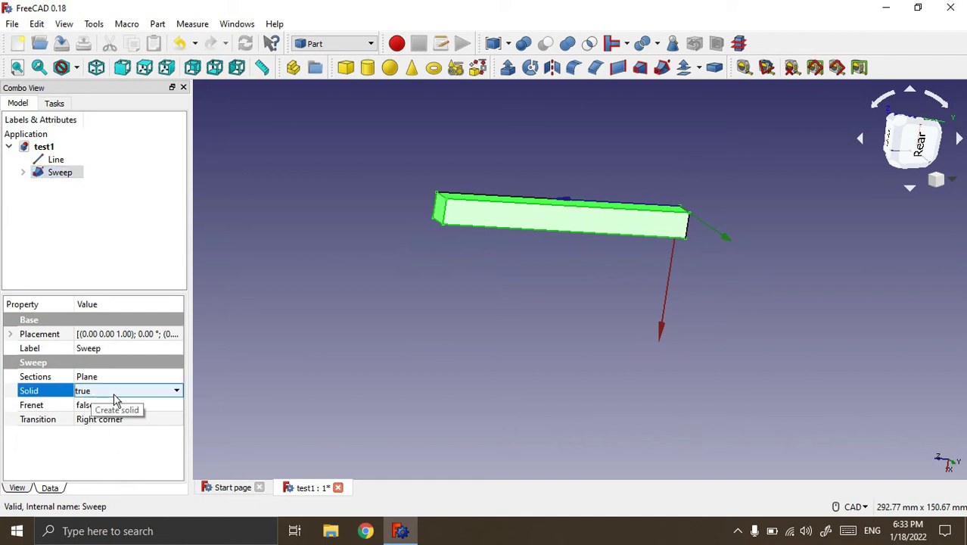
pyautogui.click(113, 393)
pyautogui.click(97, 405)
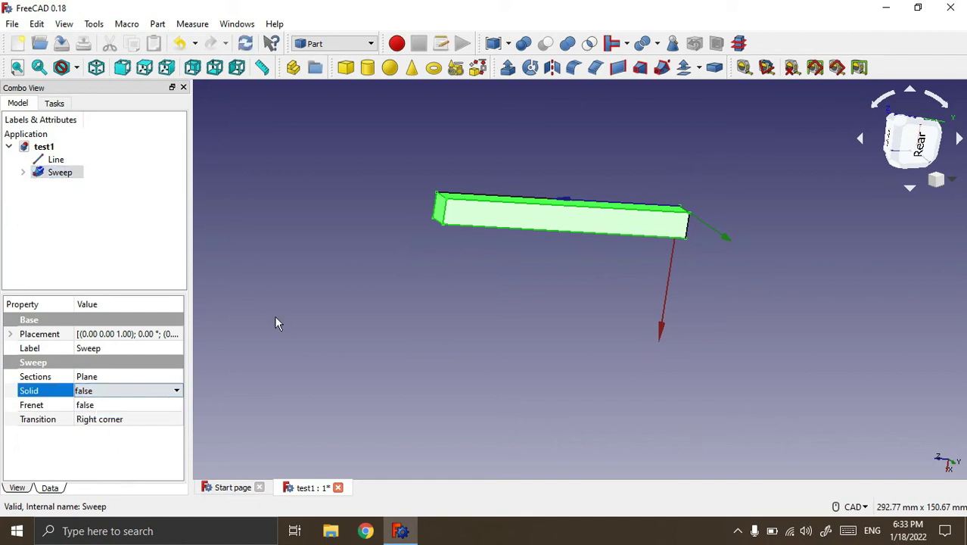
pyautogui.click(288, 274)
# Orbit the view to inspect the hollow sweep's open ends
pyautogui.moveTo(334, 227)
pyautogui.mouseDown(button='middle')
pyautogui.moveTo(409, 262)
pyautogui.moveTo(460, 227)
pyautogui.moveTo(502, 235)
pyautogui.moveTo(482, 235)
pyautogui.mouseUp(button='middle')
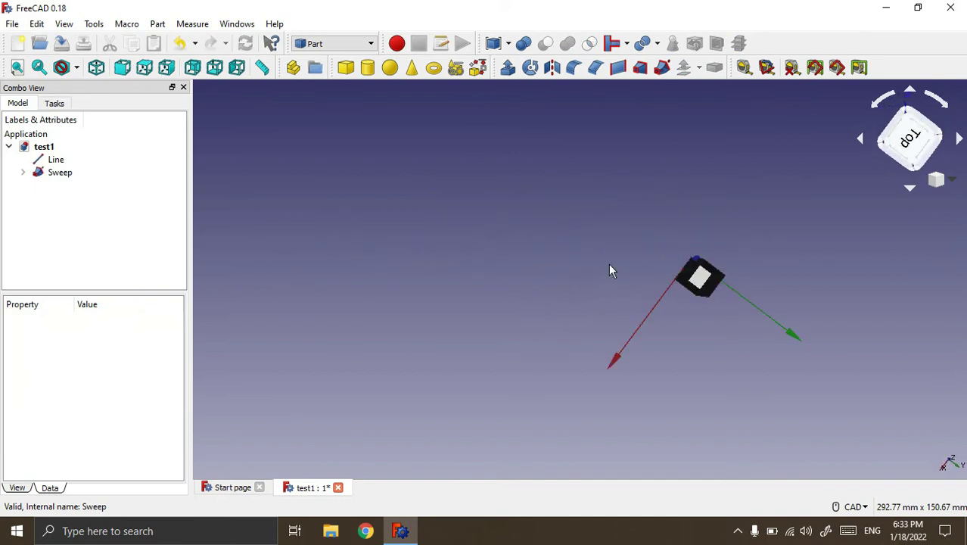
pyautogui.moveTo(781, 293)
pyautogui.mouseDown(button='middle')
pyautogui.moveTo(790, 293)
pyautogui.moveTo(710, 311)
pyautogui.moveTo(529, 298)
pyautogui.mouseUp(button='middle')
pyautogui.moveTo(805, 352)
pyautogui.mouseDown(button='middle')
pyautogui.moveTo(720, 330)
pyautogui.moveTo(848, 345)
pyautogui.mouseUp(button='middle')
pyautogui.moveTo(459, 347)
pyautogui.mouseDown(button='middle')
pyautogui.moveTo(453, 341)
pyautogui.moveTo(644, 160)
pyautogui.mouseUp(button='middle')
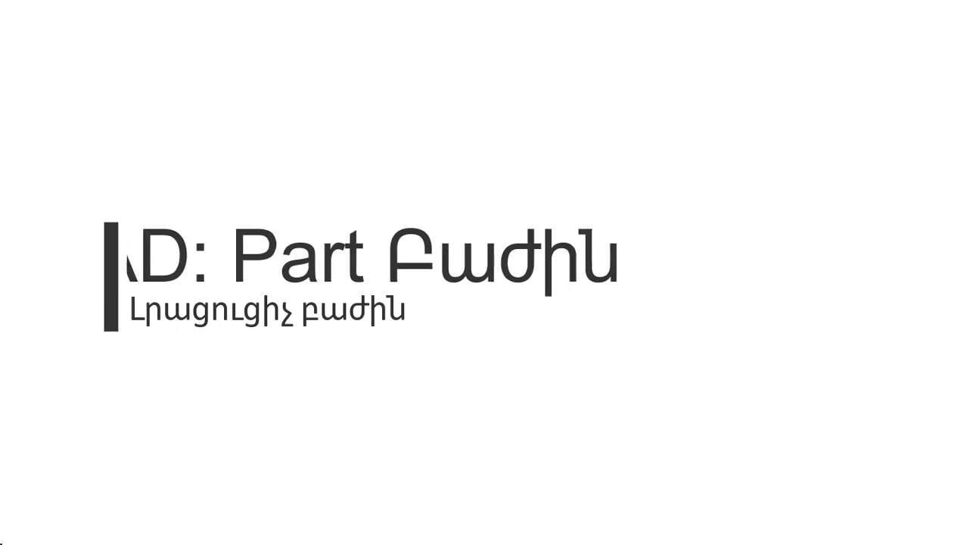
pyautogui.scroll(-2, 614, 180)
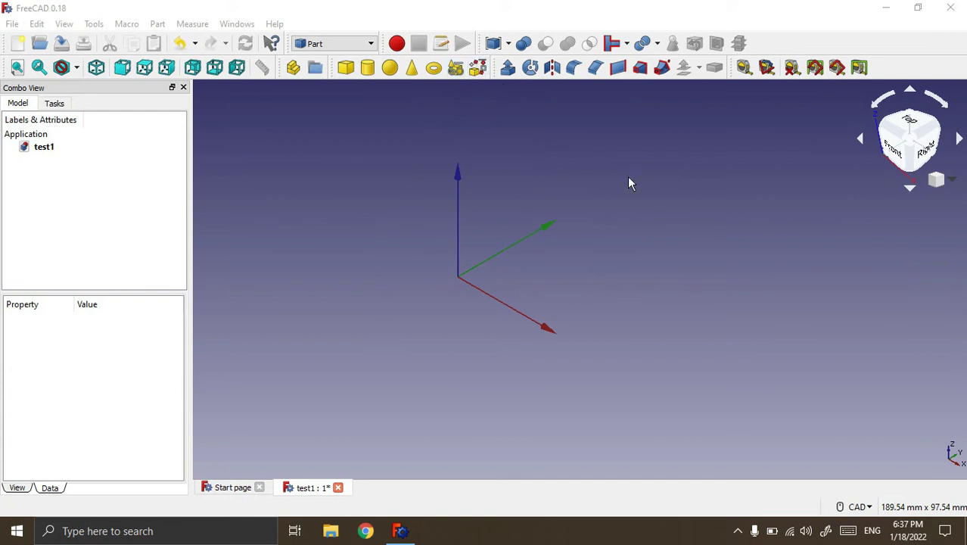
# Create a Regular polygon primitive with 20 mm circumradius, then close the Primitives dialog
pyautogui.click(478, 68)
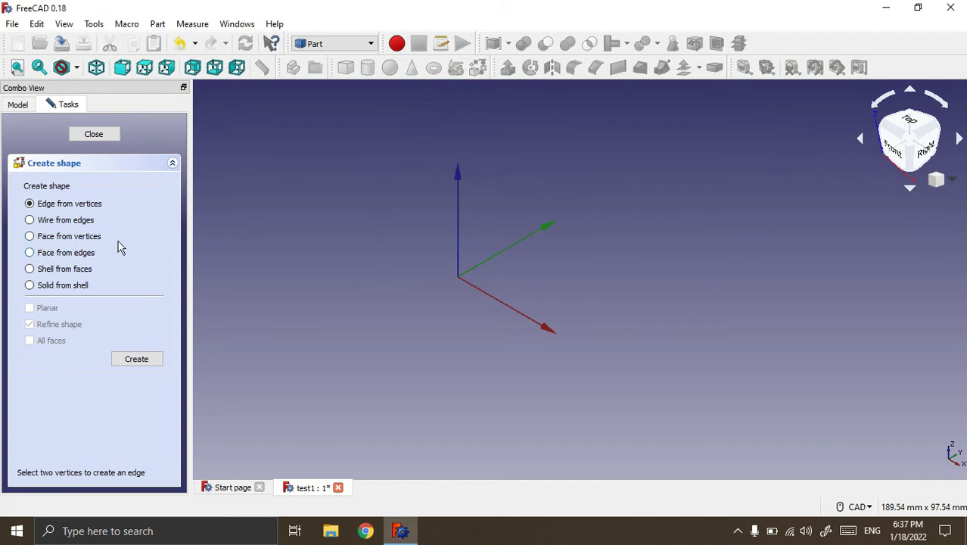
pyautogui.click(93, 134)
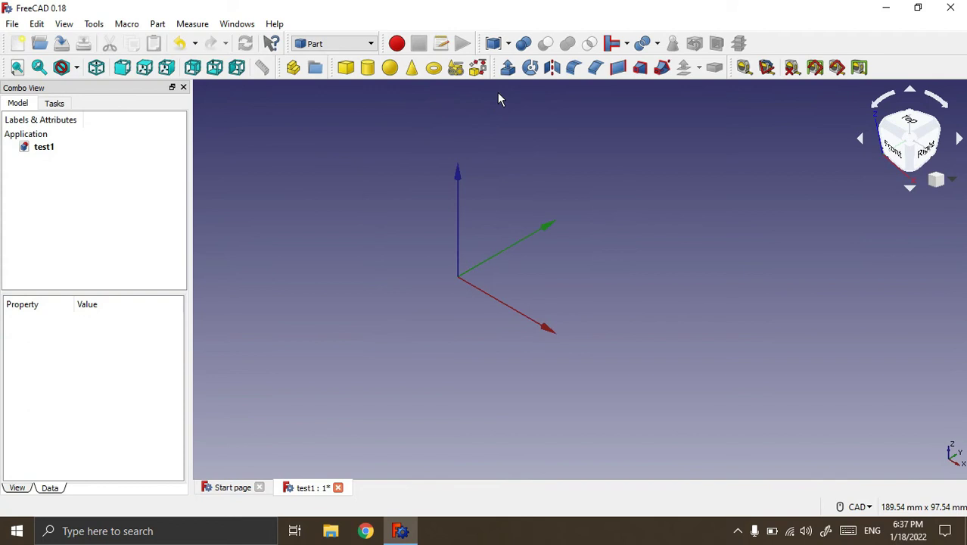
pyautogui.click(452, 70)
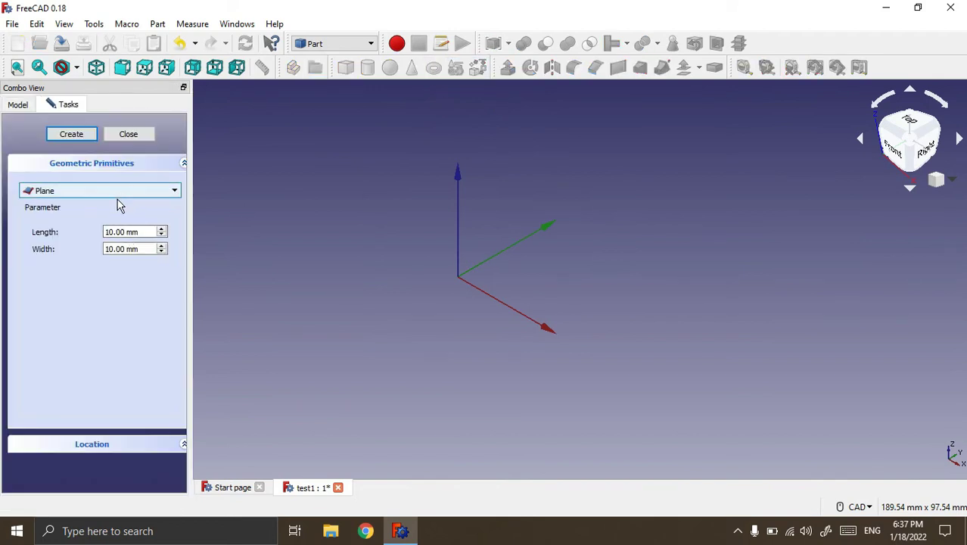
pyautogui.click(170, 191)
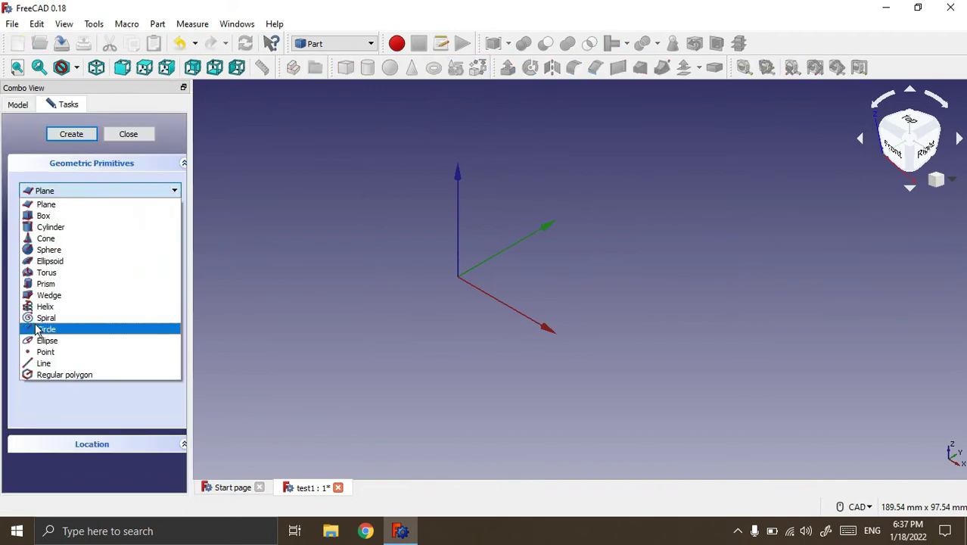
pyautogui.click(72, 374)
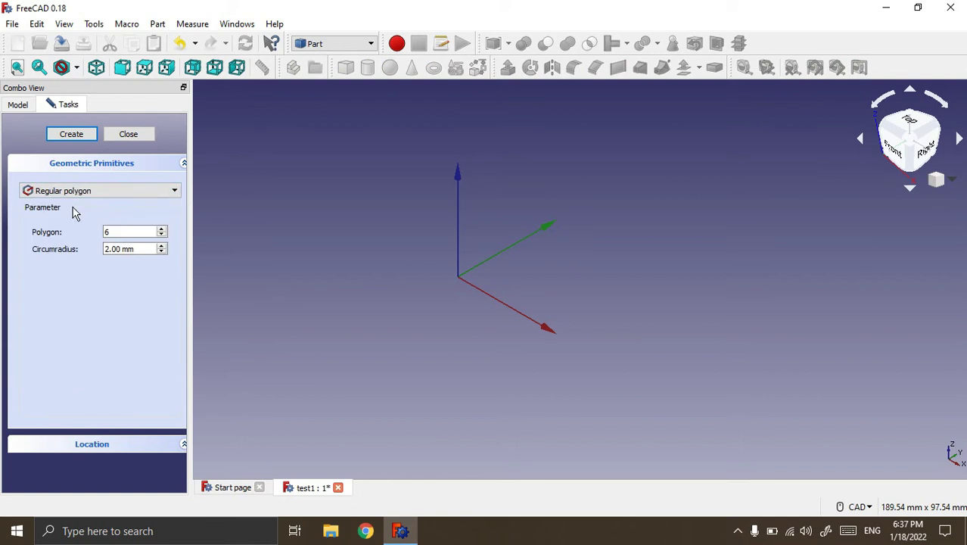
pyautogui.click(105, 248)
pyautogui.write('20')
pyautogui.click(64, 136)
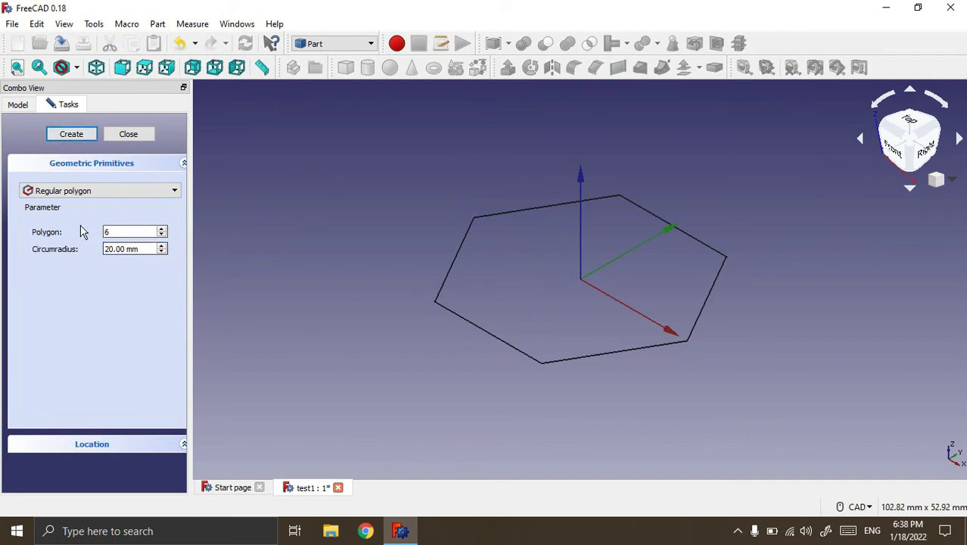
pyautogui.click(136, 135)
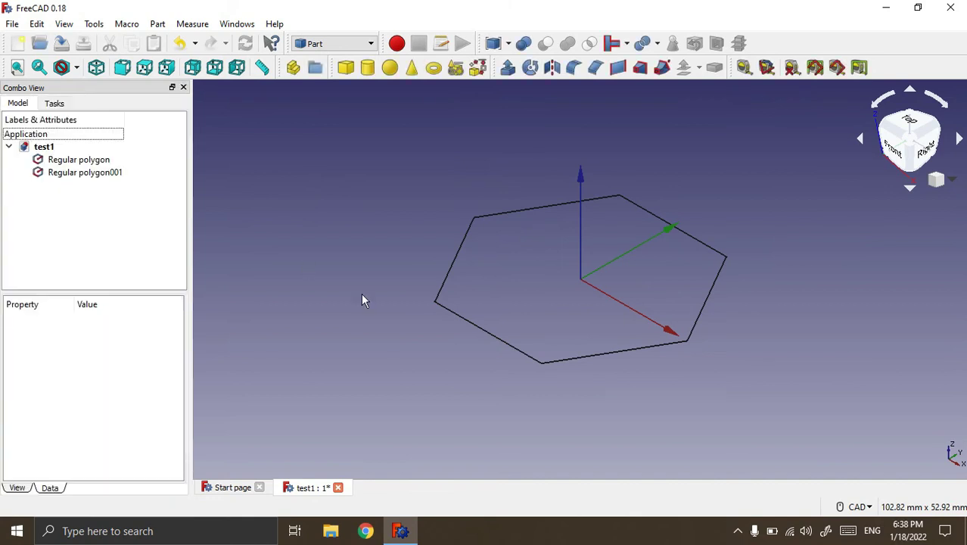
# Raise Regular polygon001 to z = 29 mm in its Placement position
pyautogui.click(94, 172)
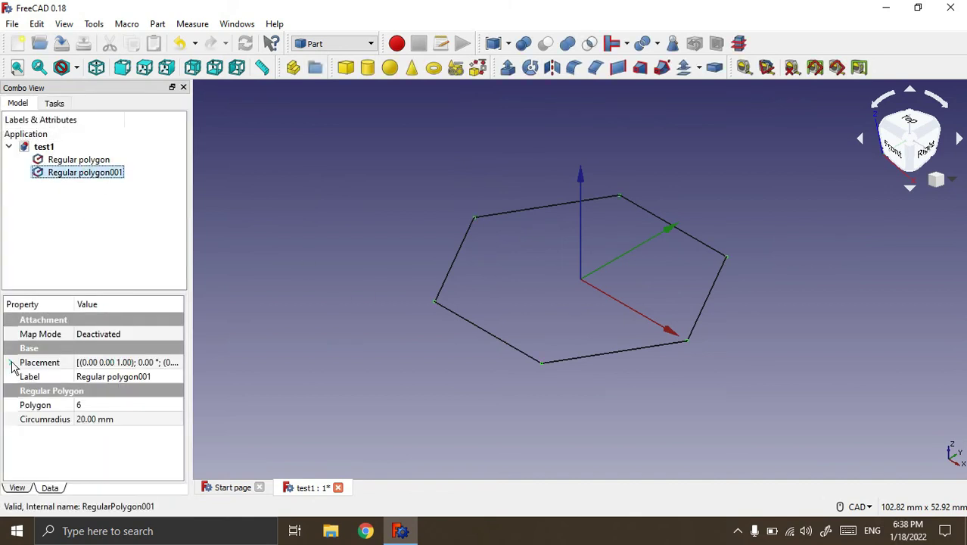
pyautogui.click(10, 363)
pyautogui.click(24, 404)
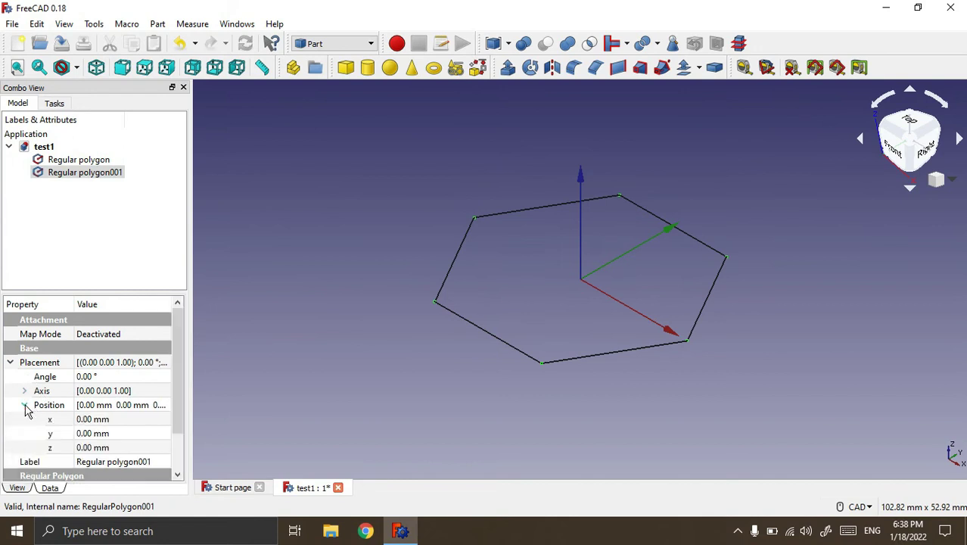
pyautogui.click(88, 448)
pyautogui.scroll(1, 91, 446)
pyautogui.scroll(3, 90, 446)
pyautogui.scroll(10, 92, 444)
pyautogui.scroll(5, 92, 443)
pyautogui.scroll(5, 92, 444)
pyautogui.scroll(5, 92, 444)
pyautogui.click(335, 225)
pyautogui.scroll(-5, 325, 227)
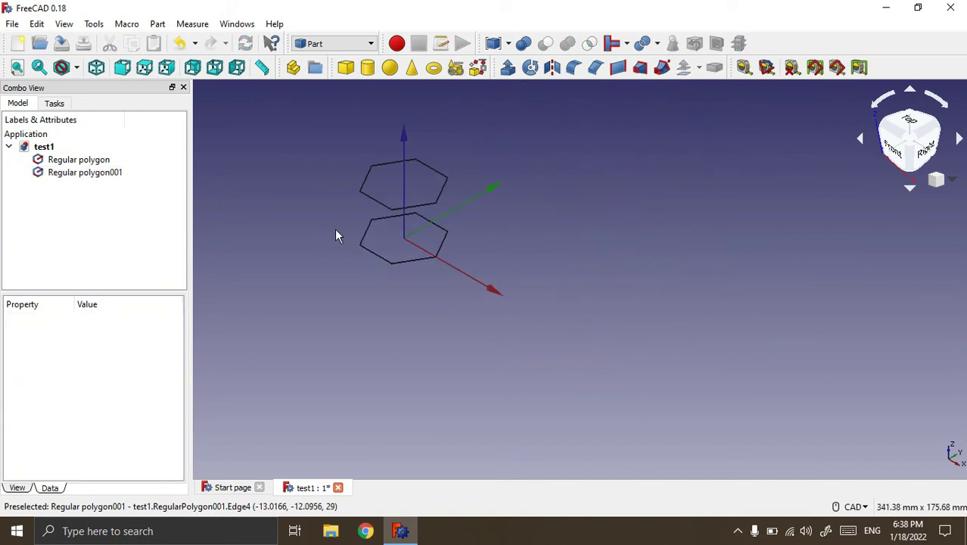
# Fit both stacked hexagons in the view and orbit slightly around them
pyautogui.click(17, 68)
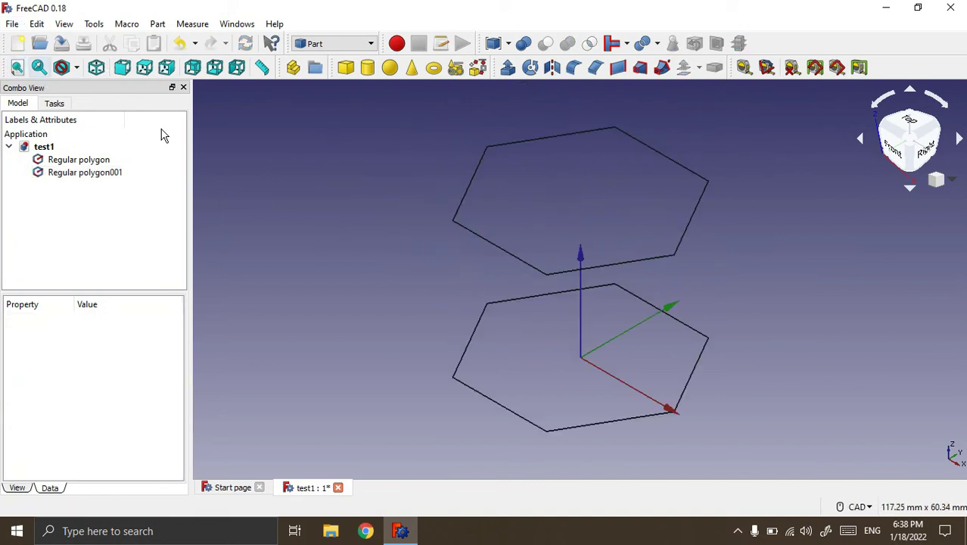
pyautogui.moveTo(697, 466)
pyautogui.mouseDown(button='middle')
pyautogui.moveTo(701, 450)
pyautogui.moveTo(684, 442)
pyautogui.mouseUp(button='middle')
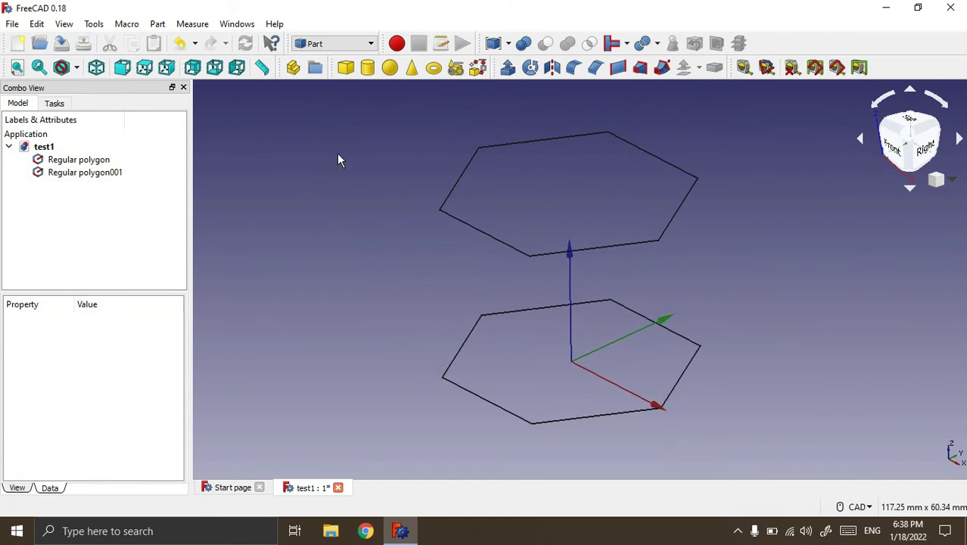
pyautogui.click(459, 70)
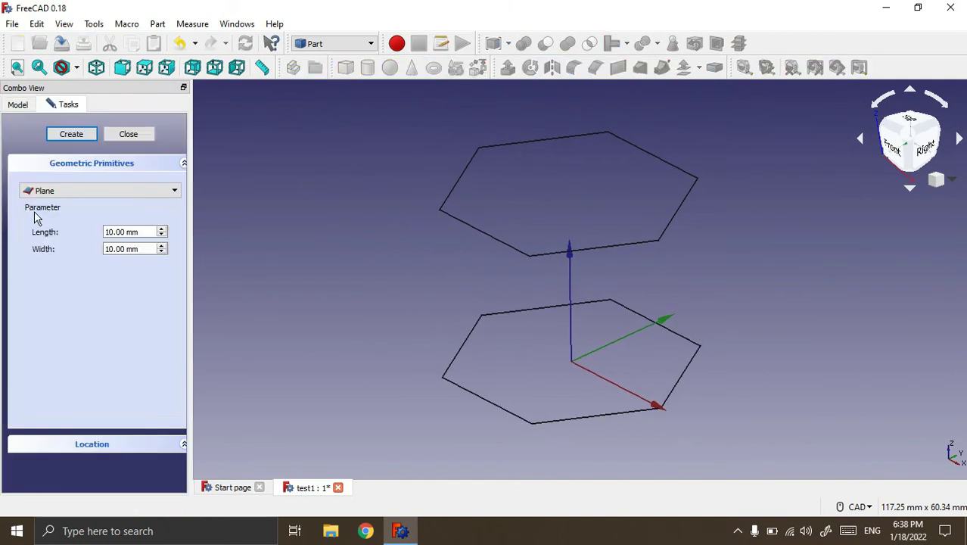
pyautogui.click(127, 135)
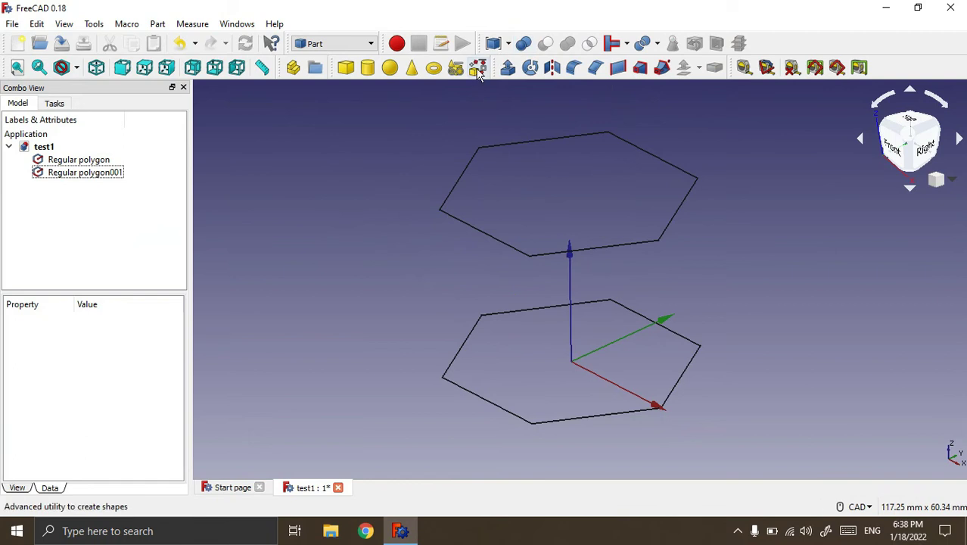
# Build an Edge from two opposite vertices of the upper hexagon using the shape builder
pyautogui.click(478, 69)
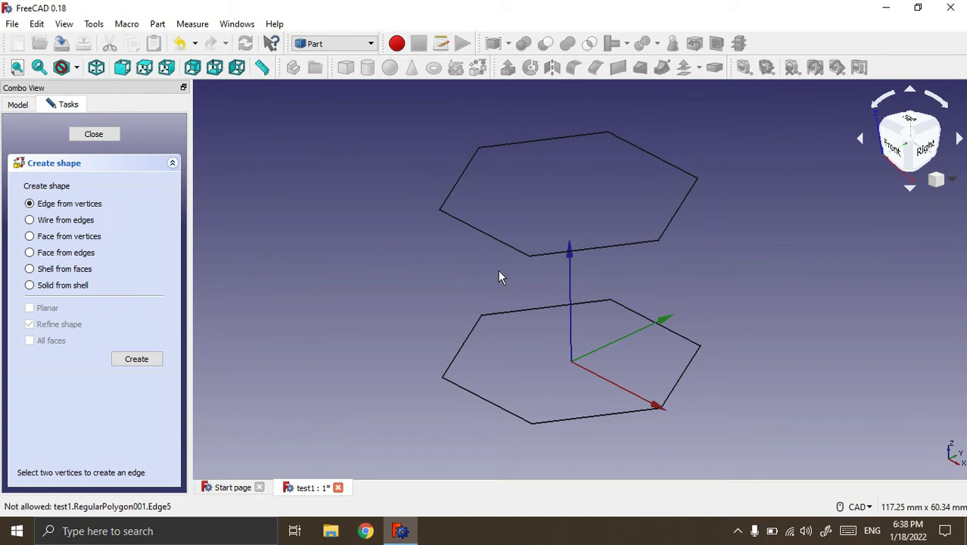
pyautogui.scroll(2, 488, 268)
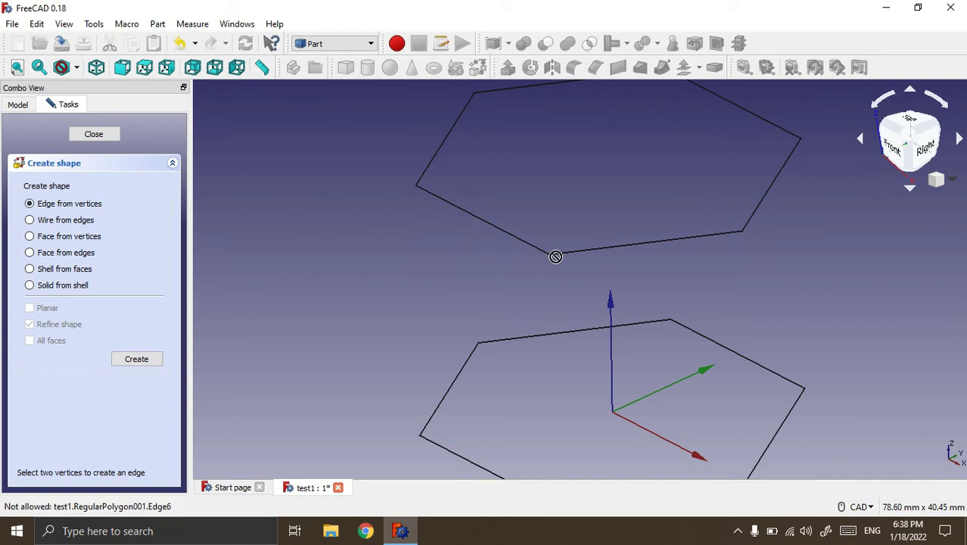
pyautogui.scroll(3, 552, 257)
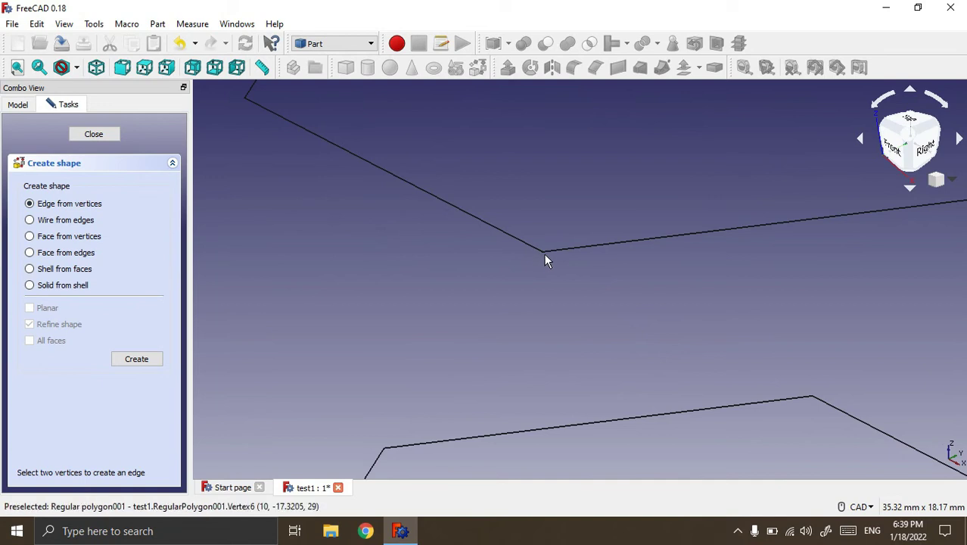
pyautogui.scroll(-2, 507, 271)
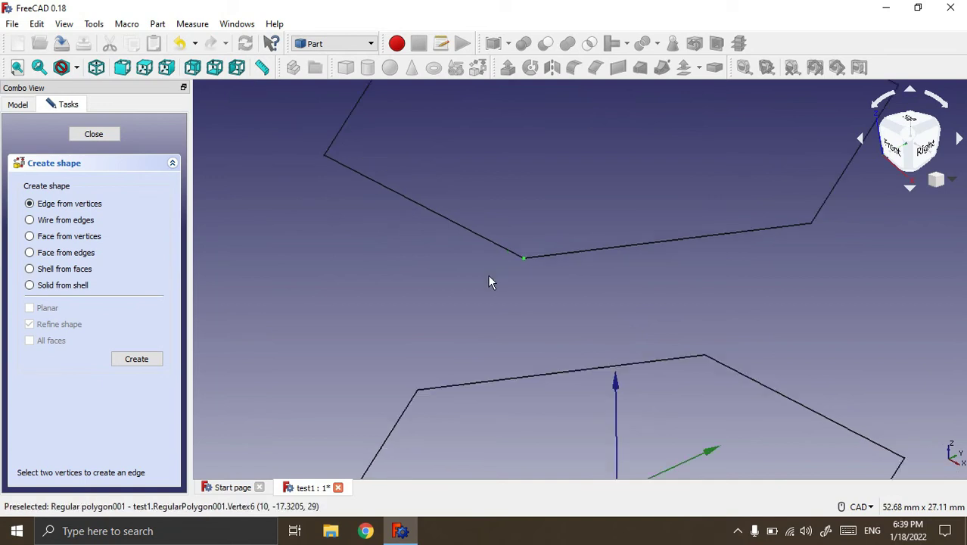
pyautogui.scroll(-2, 423, 310)
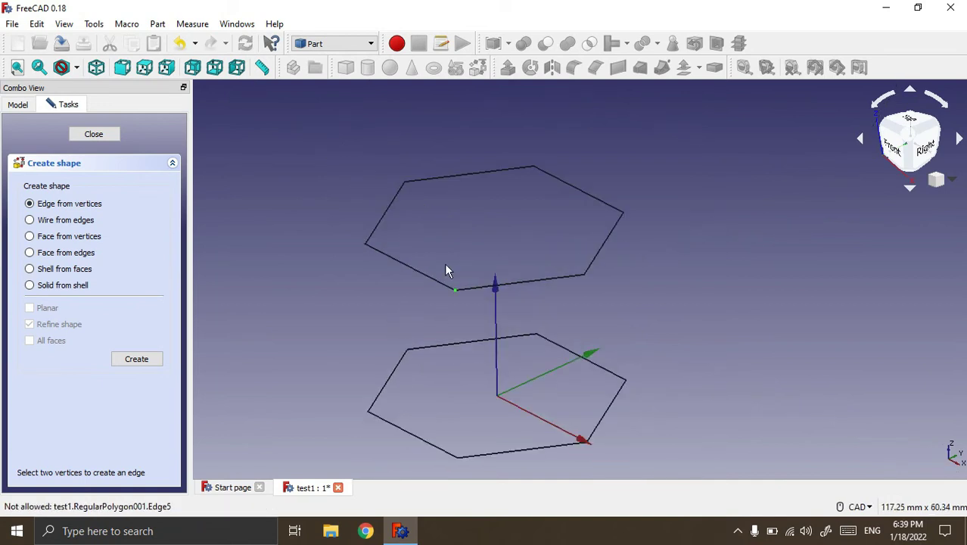
pyautogui.scroll(2, 578, 155)
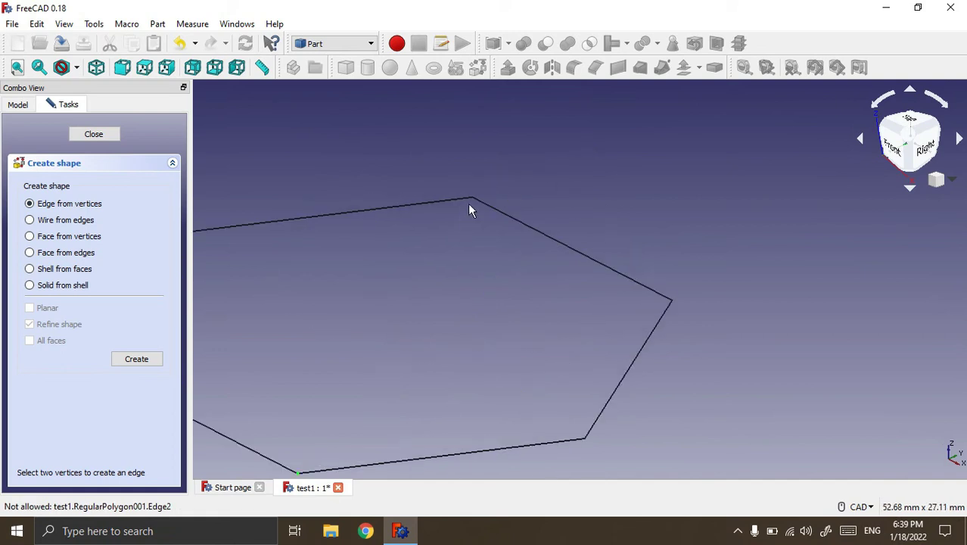
pyautogui.scroll(3, 473, 196)
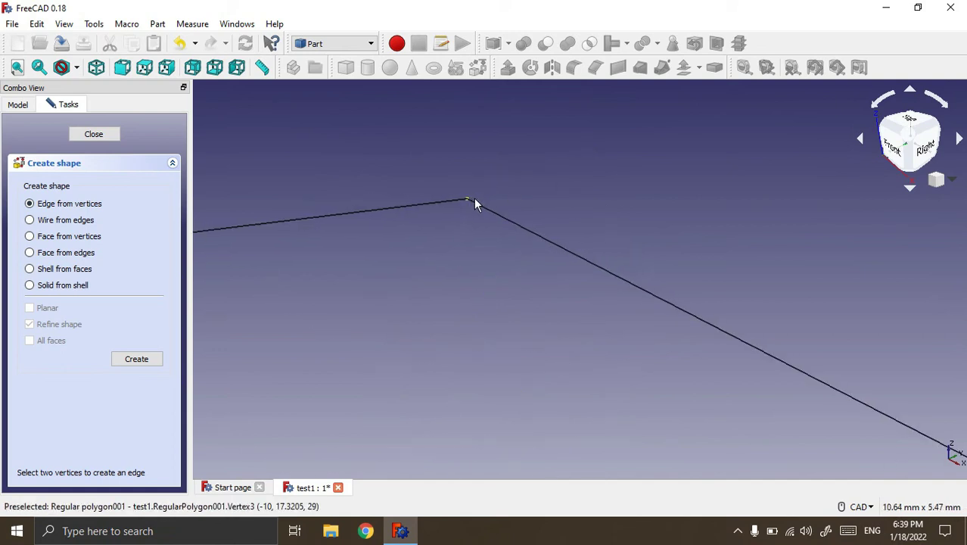
pyautogui.scroll(3, 473, 197)
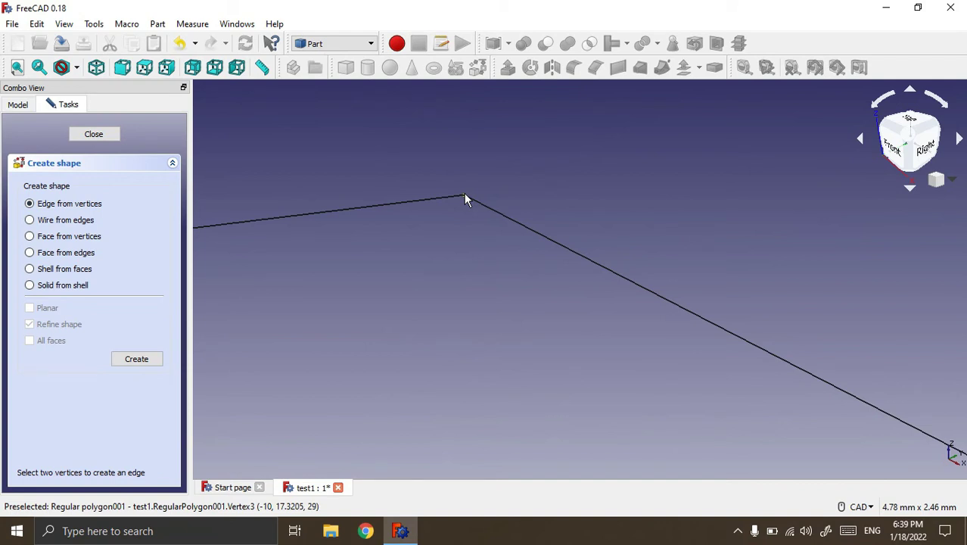
pyautogui.scroll(-3, 578, 128)
pyautogui.scroll(-3, 577, 125)
pyautogui.scroll(-2, 574, 137)
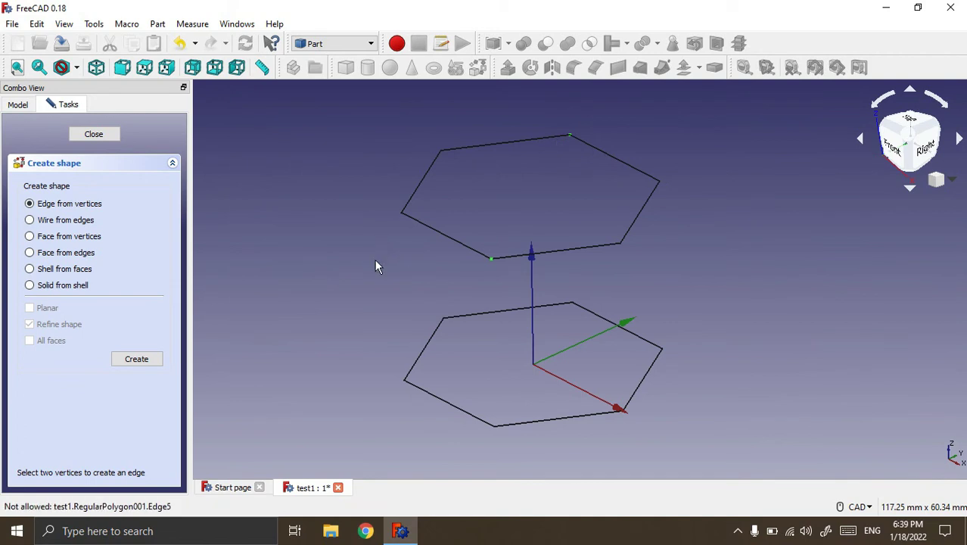
pyautogui.click(130, 360)
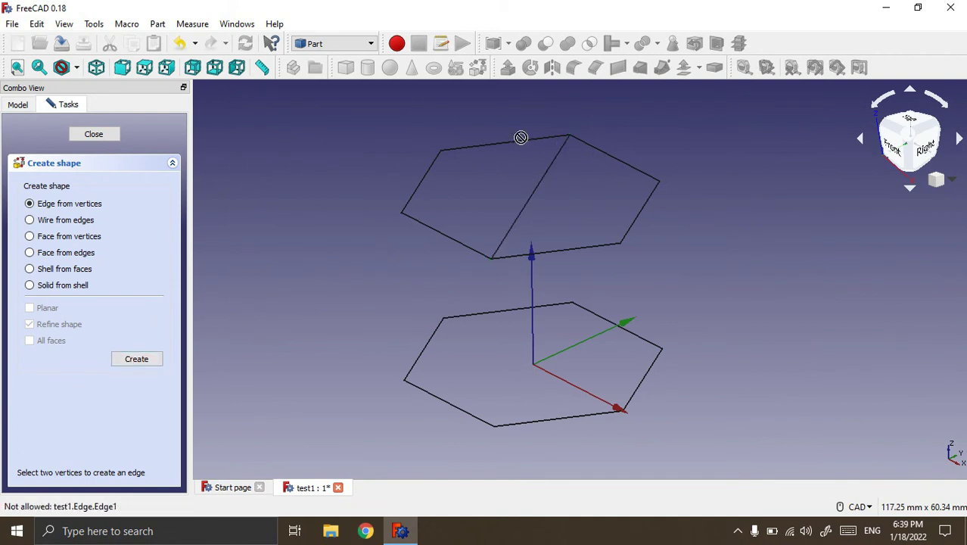
pyautogui.click(93, 134)
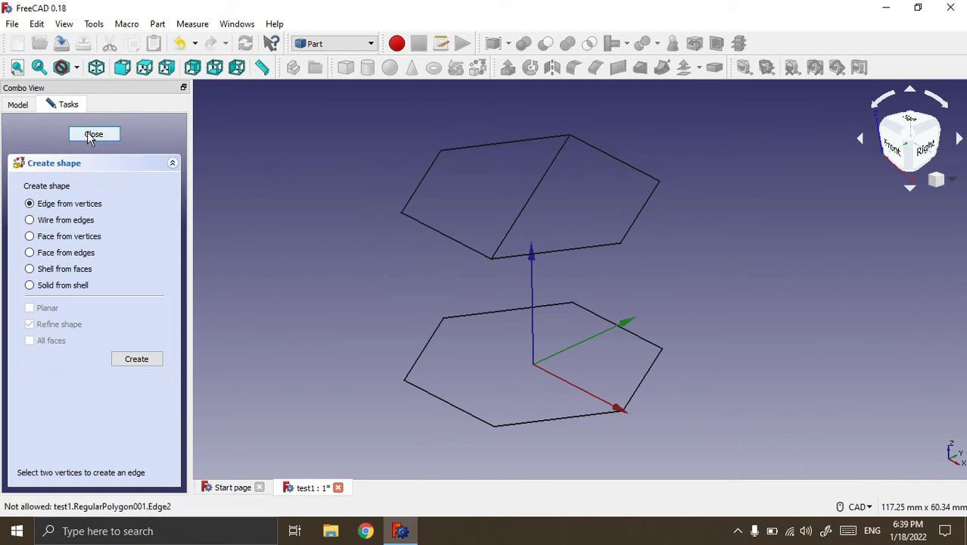
pyautogui.click(65, 184)
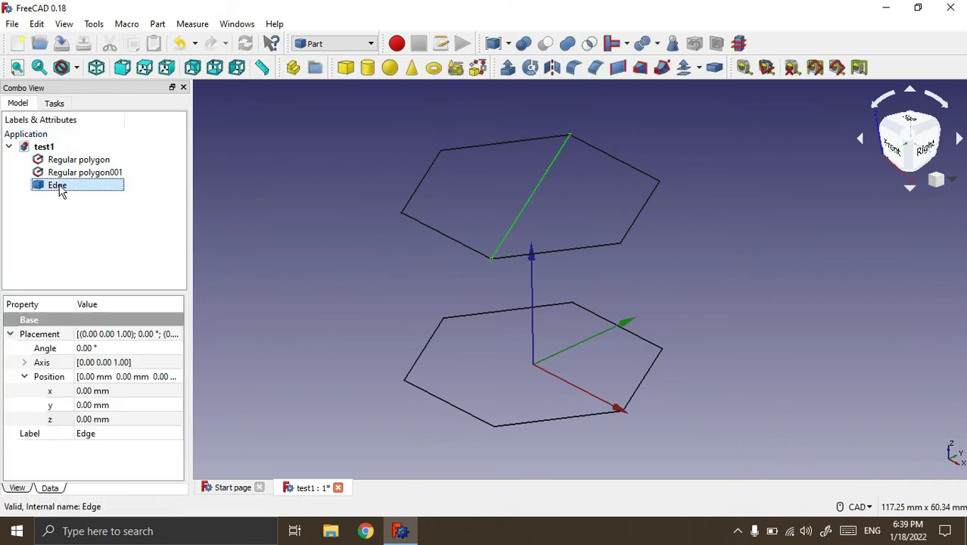
# Toggle both hexagons hidden and then visible again with Space
pyautogui.click(78, 234)
pyautogui.click(67, 161)
pyautogui.click(66, 172)
pyautogui.press('space')
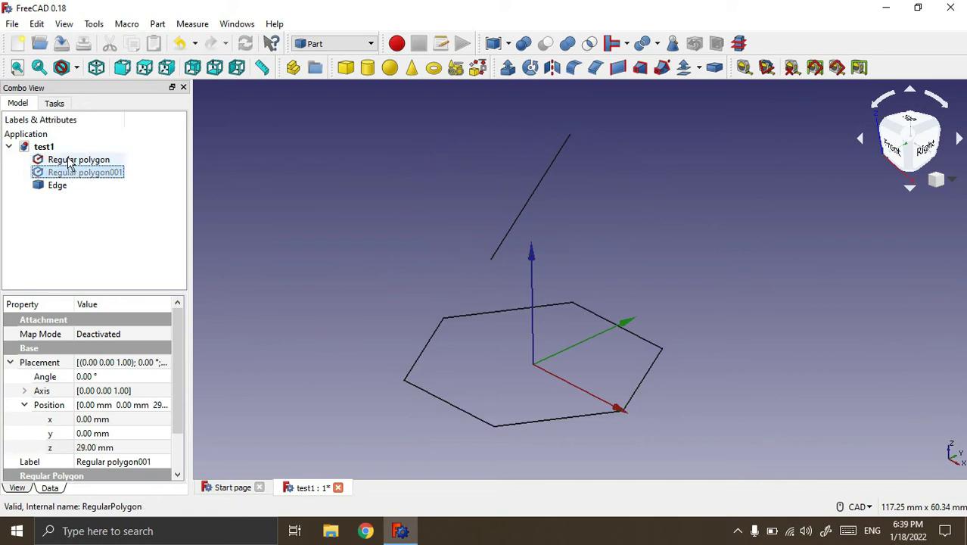
pyautogui.click(70, 161)
pyautogui.press('space')
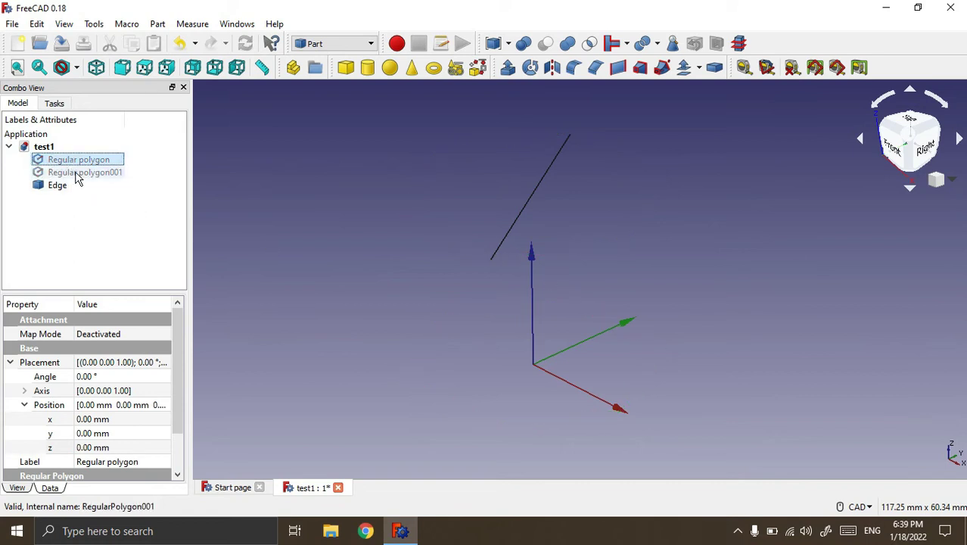
pyautogui.click(68, 172)
pyautogui.press('space')
pyautogui.click(68, 161)
pyautogui.press('space')
# Select the old Edge object, clear the selection, and reopen the shape builder
pyautogui.click(64, 189)
pyautogui.click(67, 176)
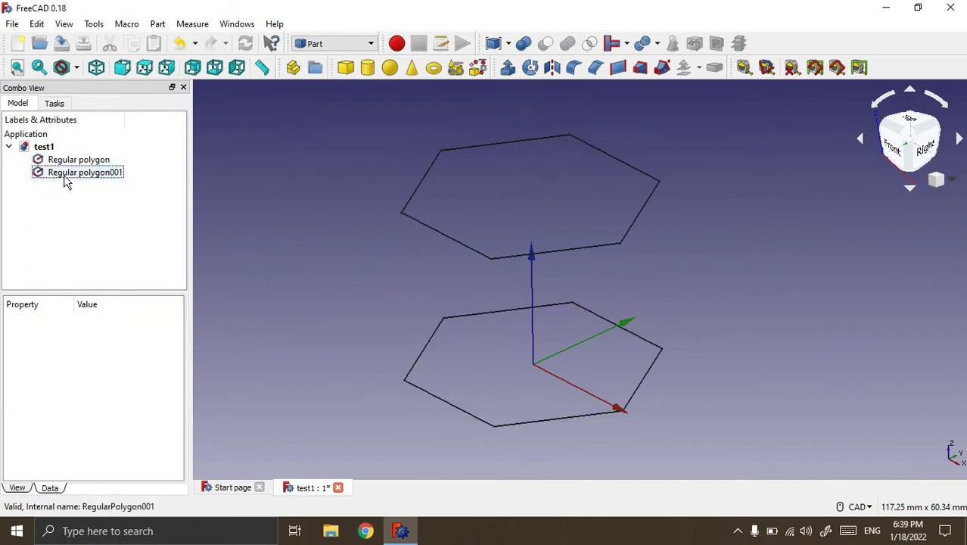
pyautogui.click(307, 226)
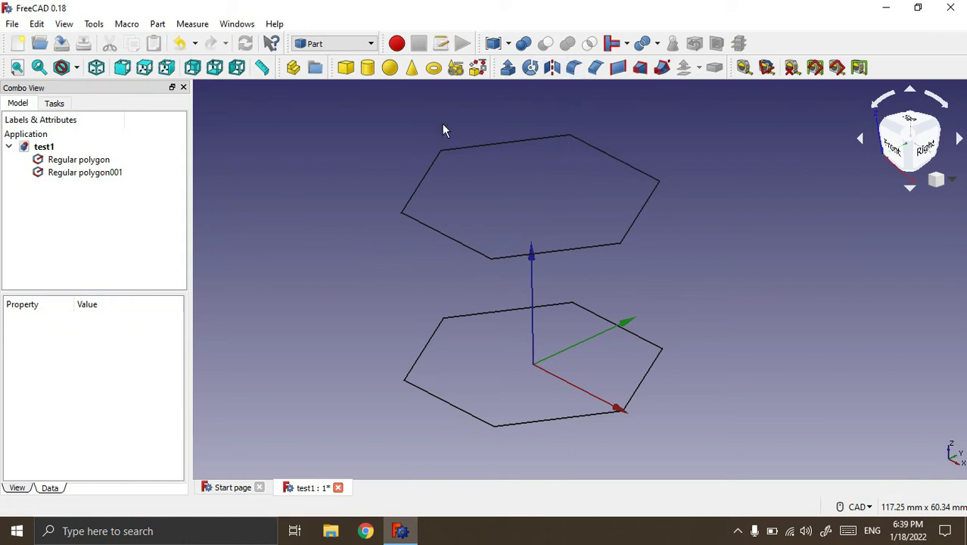
pyautogui.click(477, 68)
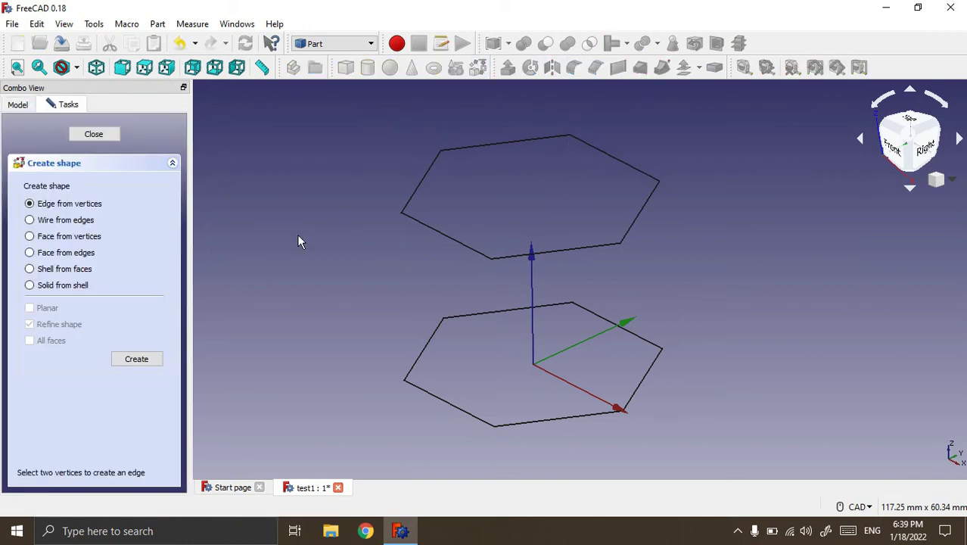
# Create a Wire from two adjacent edges of the upper hexagon
pyautogui.scroll(-2, 237, 255)
pyautogui.click(30, 220)
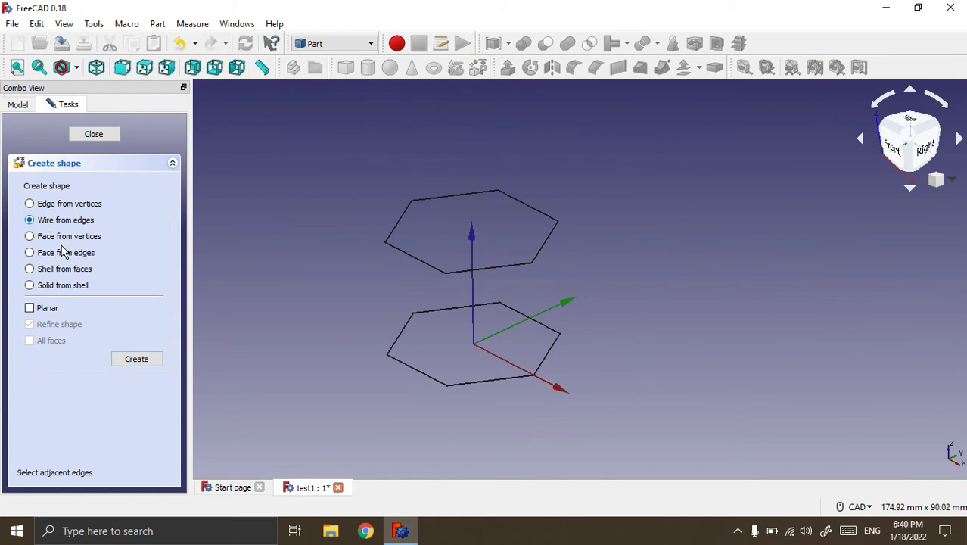
pyautogui.click(400, 217)
pyautogui.click(443, 200)
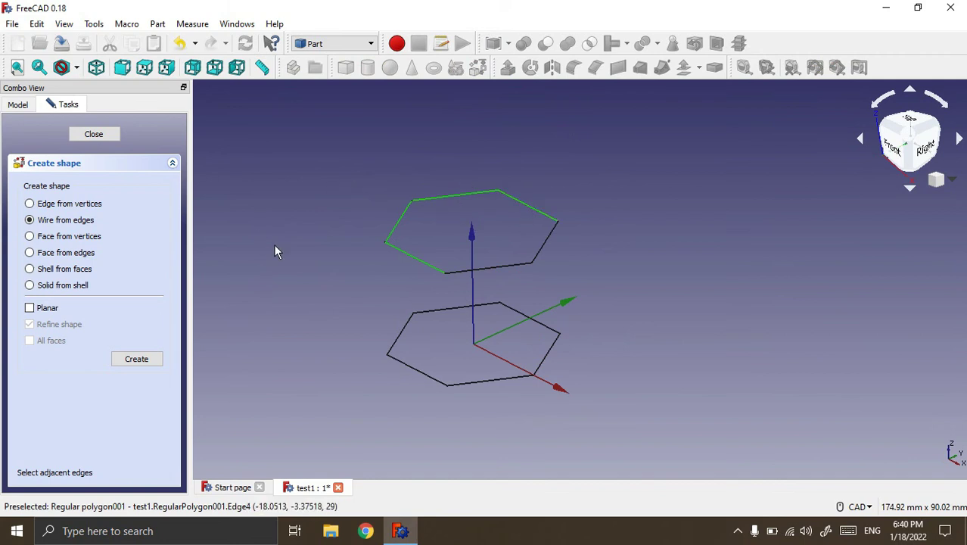
pyautogui.scroll(-2, 273, 243)
pyautogui.click(137, 359)
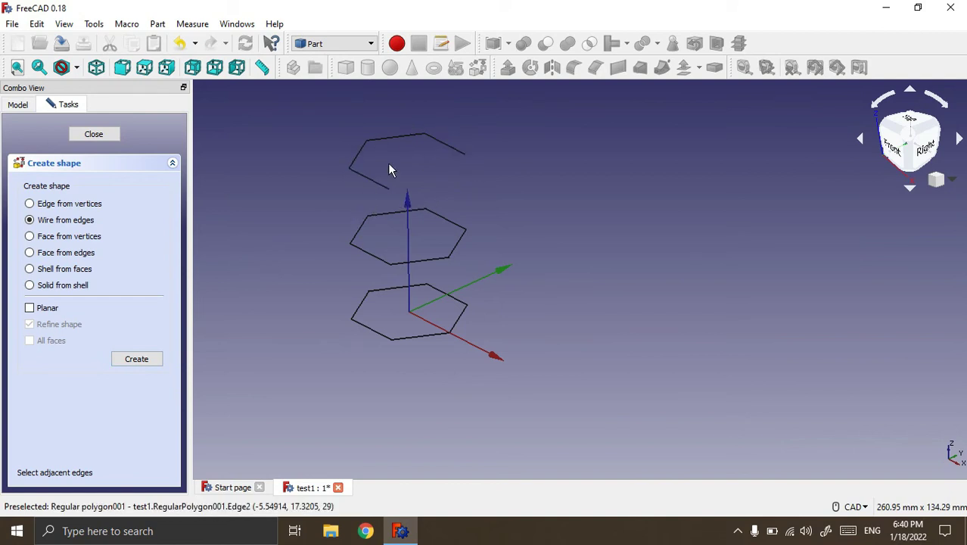
pyautogui.click(93, 134)
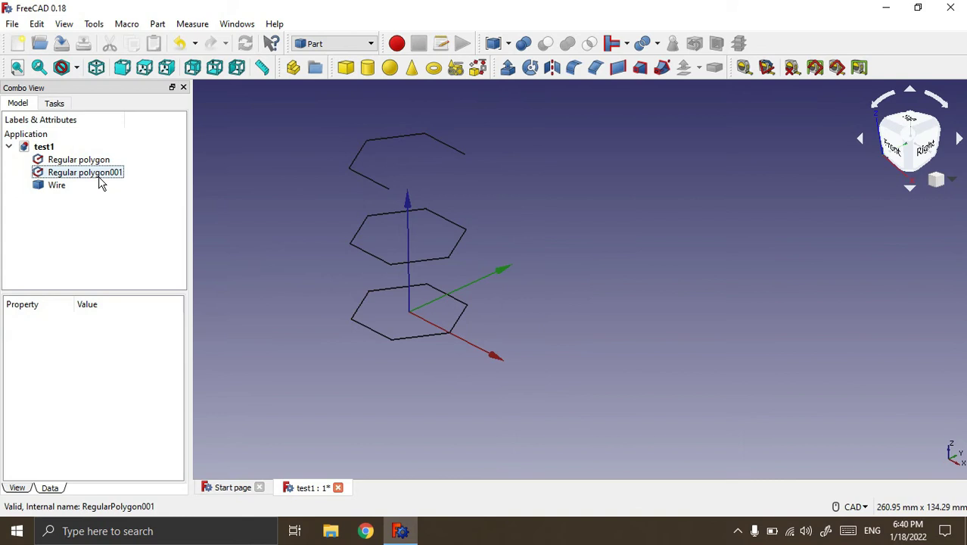
# Delete the new Wire from the model tree
pyautogui.click(53, 186)
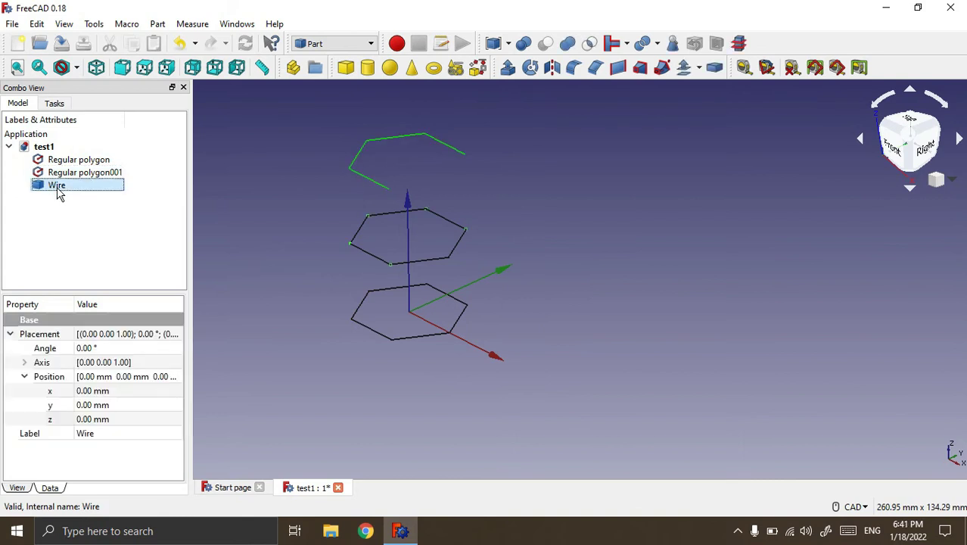
pyautogui.press('Delete')
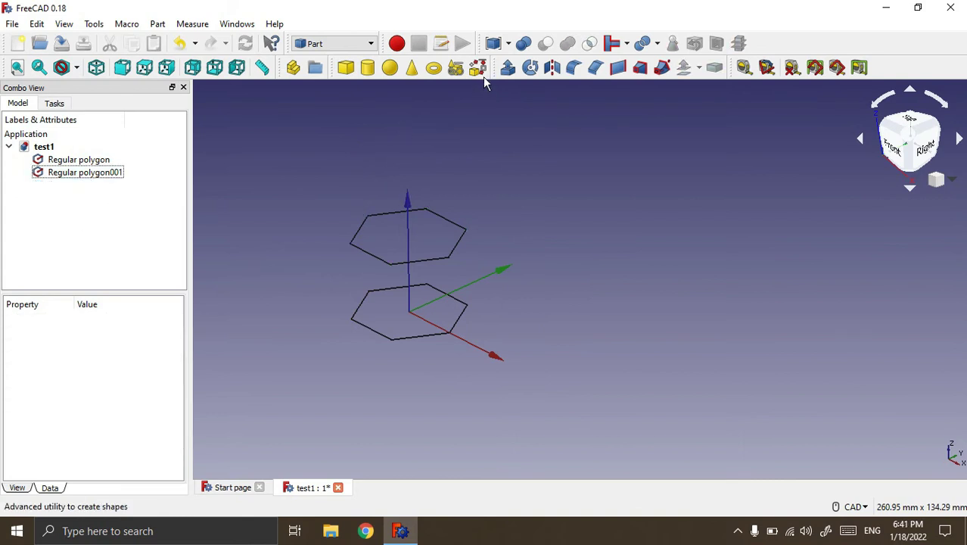
pyautogui.click(481, 74)
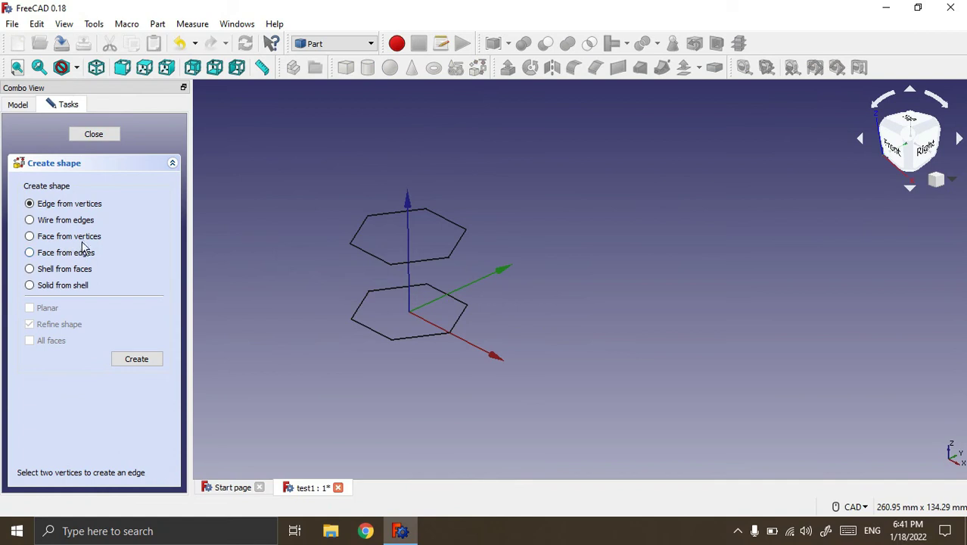
# Build a planar Face from vertices picked on the upper and lower hexagons
pyautogui.click(29, 237)
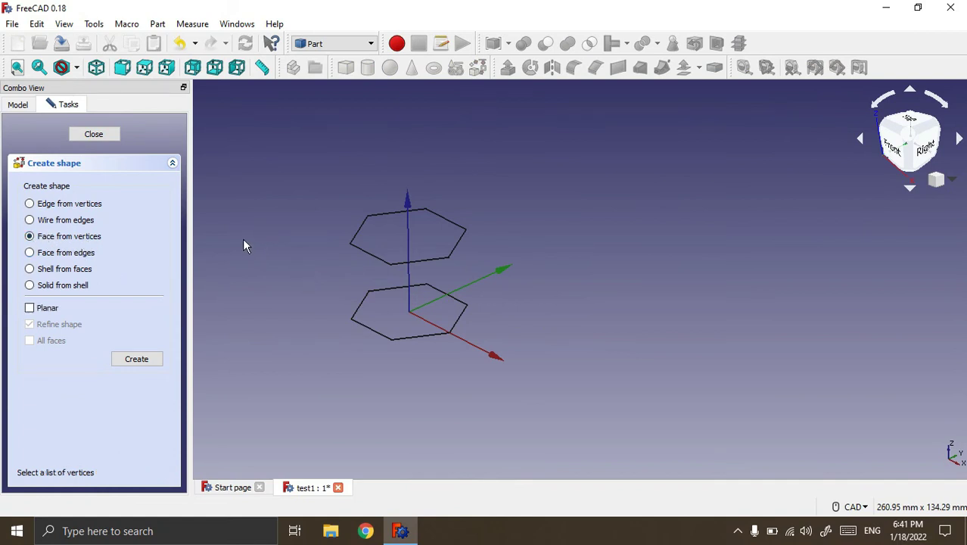
pyautogui.scroll(4, 242, 247)
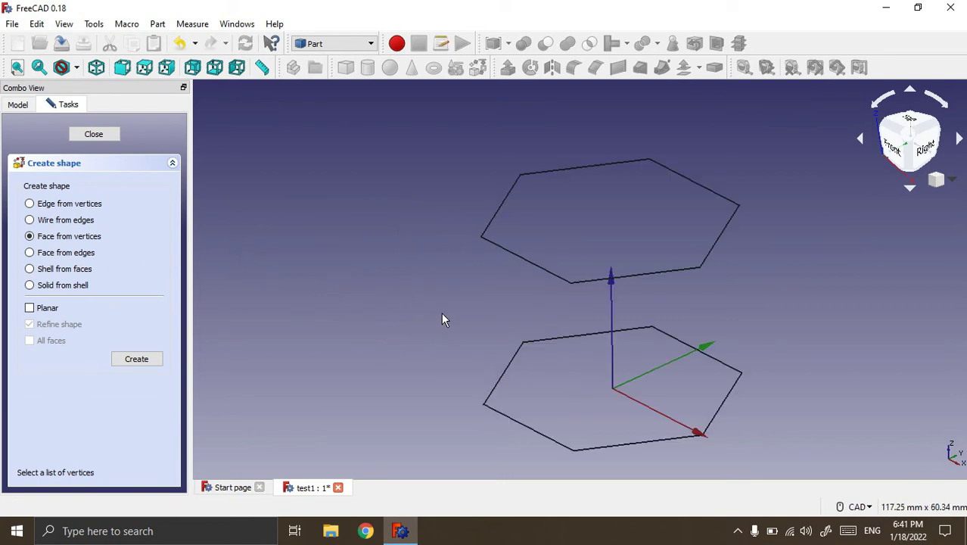
pyautogui.scroll(-2, 430, 197)
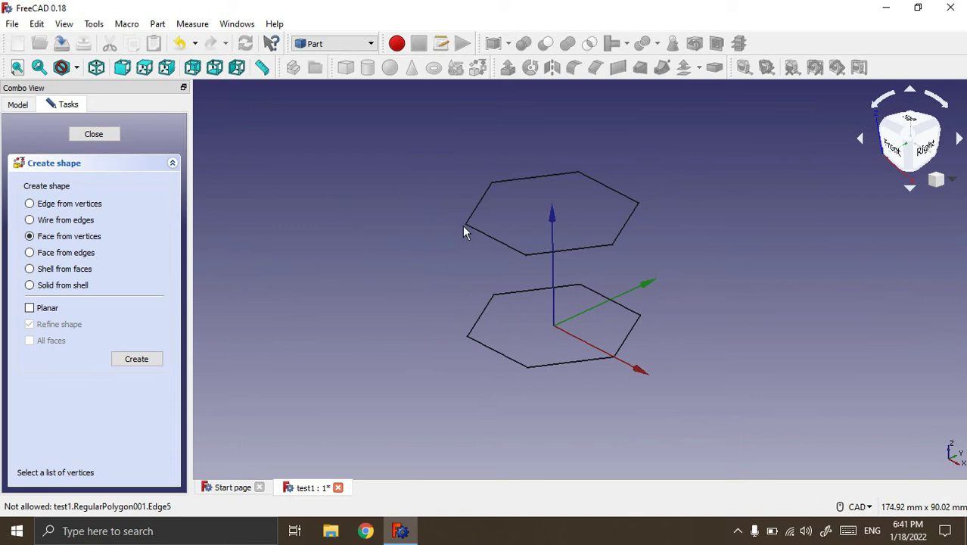
pyautogui.scroll(4, 491, 242)
pyautogui.scroll(-2, 321, 138)
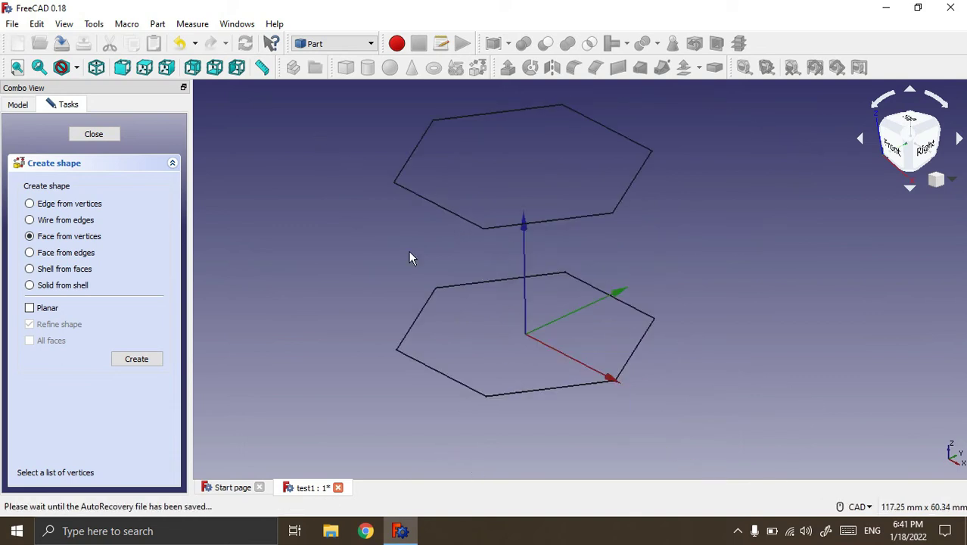
pyautogui.scroll(2, 397, 246)
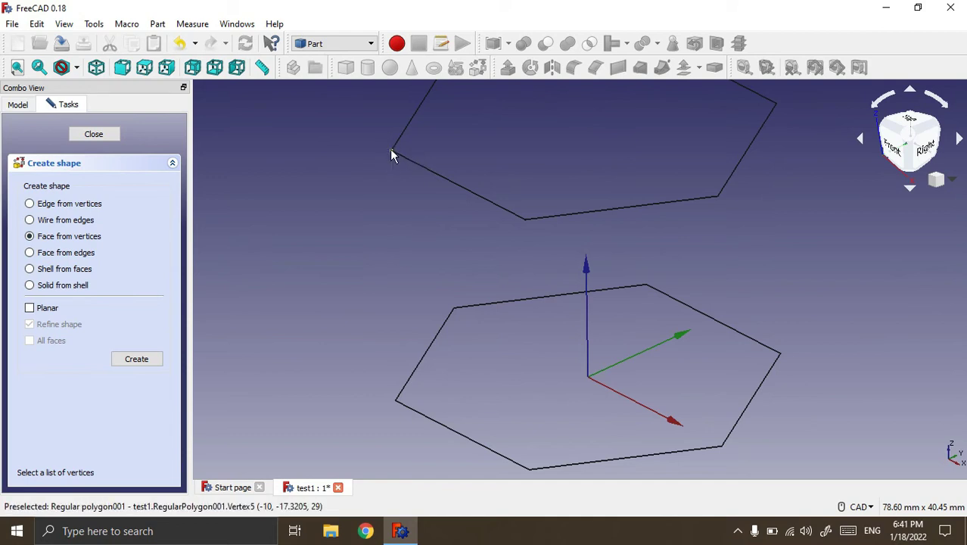
pyautogui.click(391, 150)
pyautogui.scroll(-2, 401, 211)
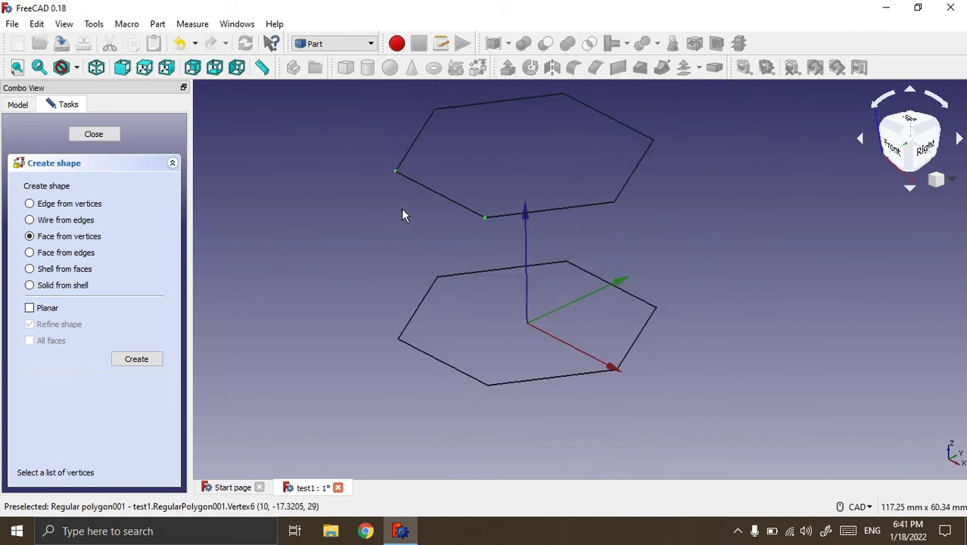
pyautogui.click(486, 384)
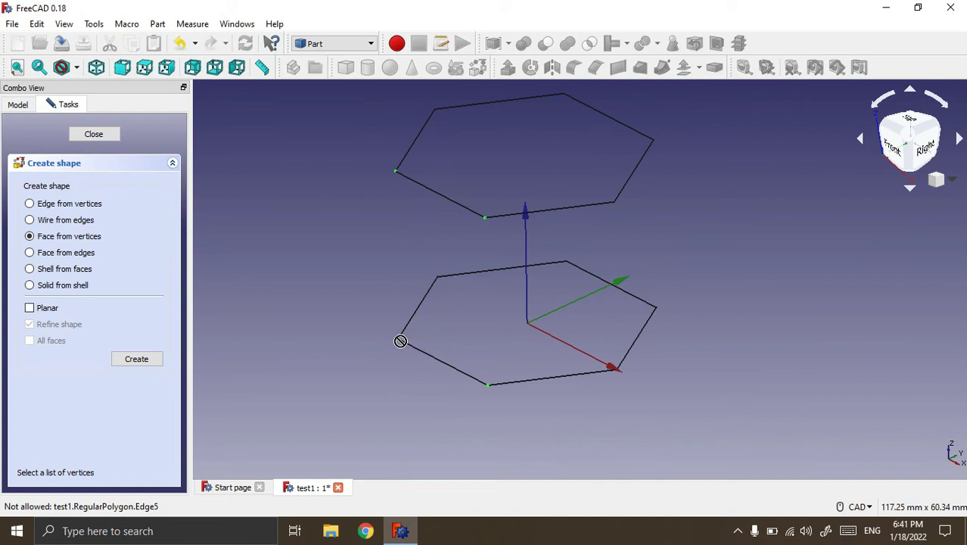
pyautogui.scroll(3, 397, 339)
pyautogui.scroll(-3, 382, 273)
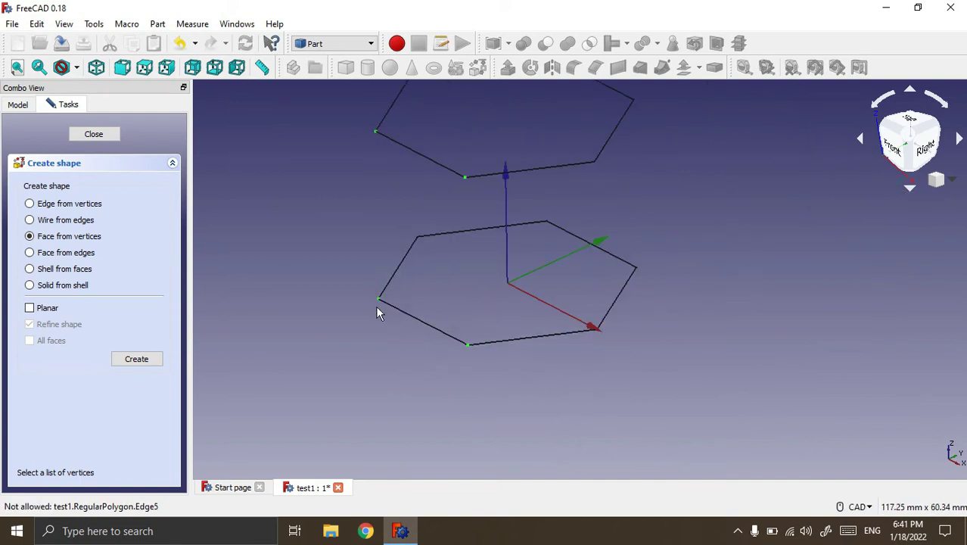
pyautogui.click(29, 308)
pyautogui.click(134, 361)
# Orbit to inspect the new face, then delete the Face object
pyautogui.moveTo(777, 247)
pyautogui.mouseDown(button='middle')
pyautogui.moveTo(706, 267)
pyautogui.moveTo(589, 261)
pyautogui.moveTo(612, 211)
pyautogui.moveTo(684, 258)
pyautogui.moveTo(435, 214)
pyautogui.mouseUp(button='middle')
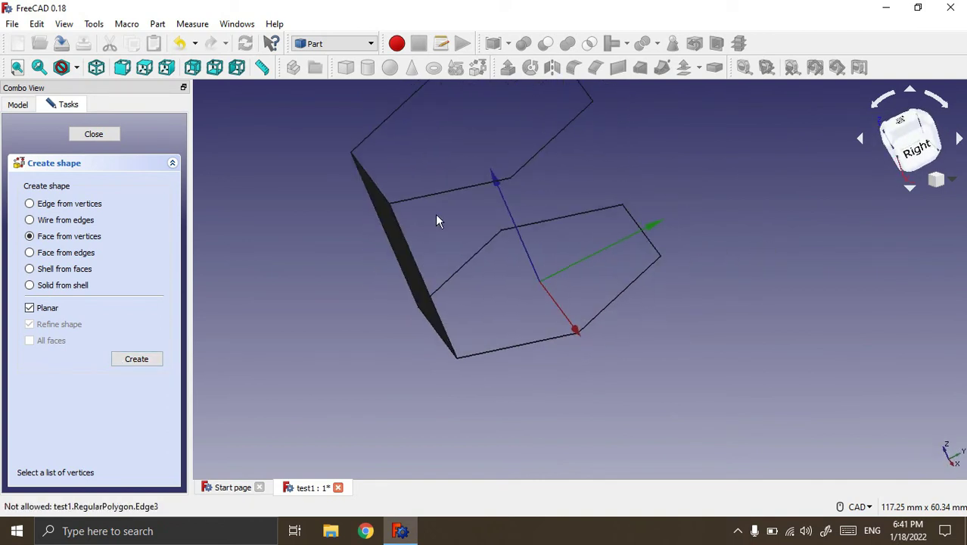
pyautogui.moveTo(317, 246)
pyautogui.mouseDown(button='middle')
pyautogui.moveTo(367, 250)
pyautogui.moveTo(231, 279)
pyautogui.mouseUp(button='middle')
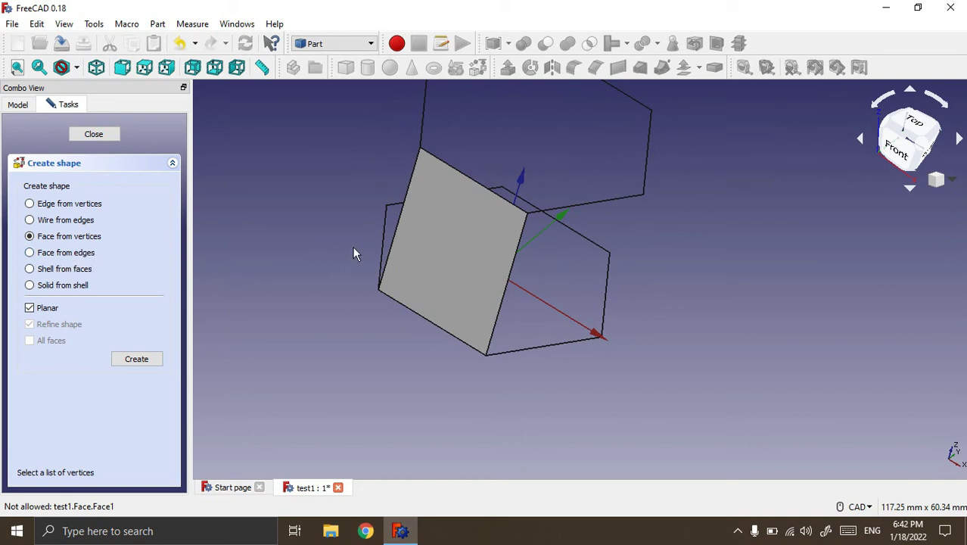
pyautogui.click(93, 133)
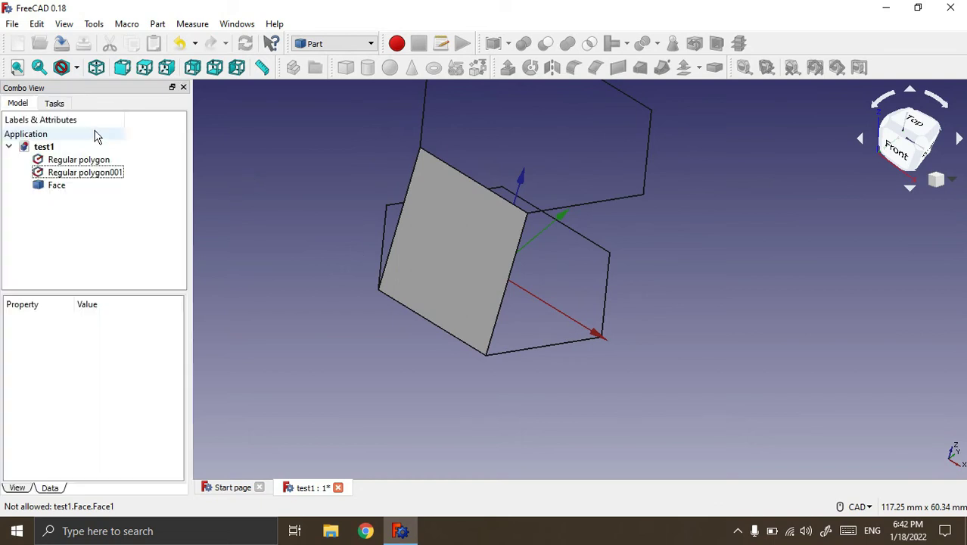
pyautogui.click(57, 188)
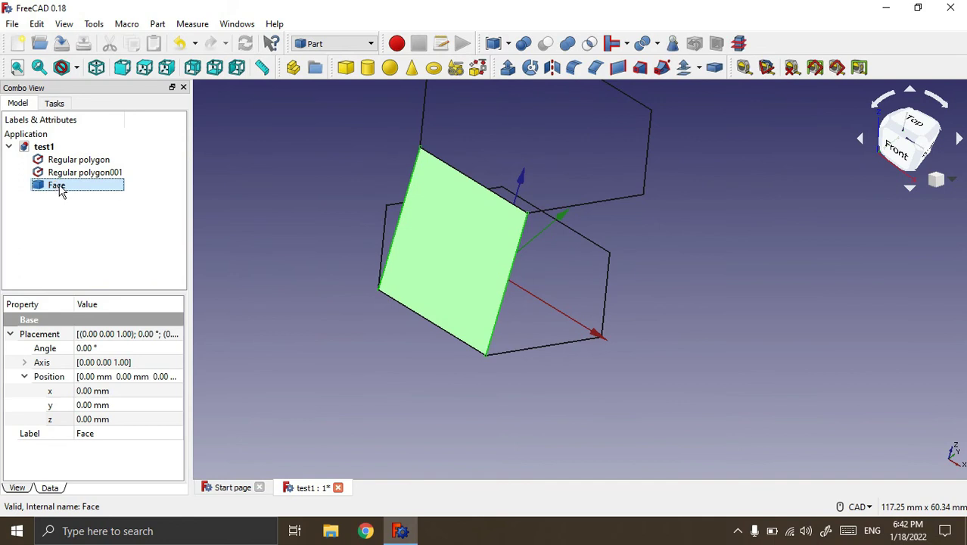
pyautogui.press('Delete')
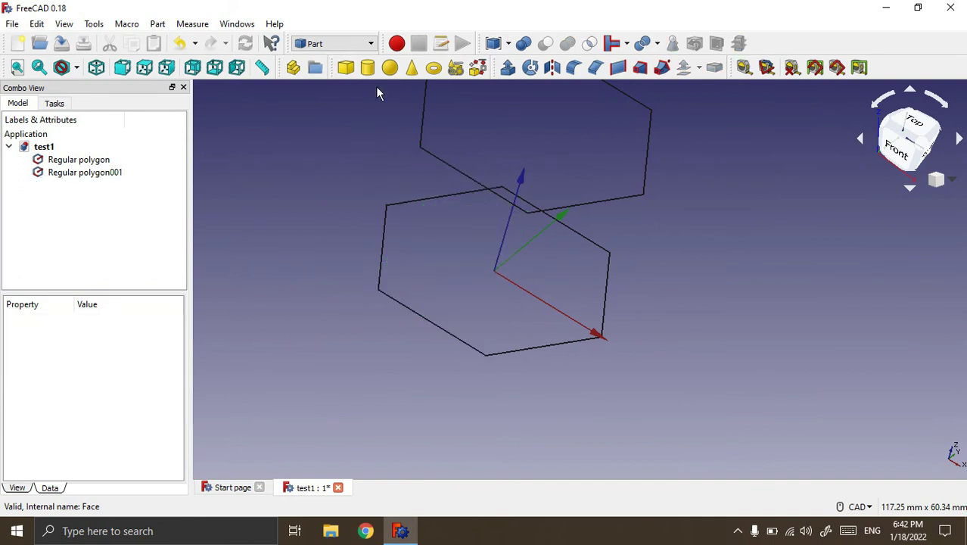
pyautogui.click(477, 68)
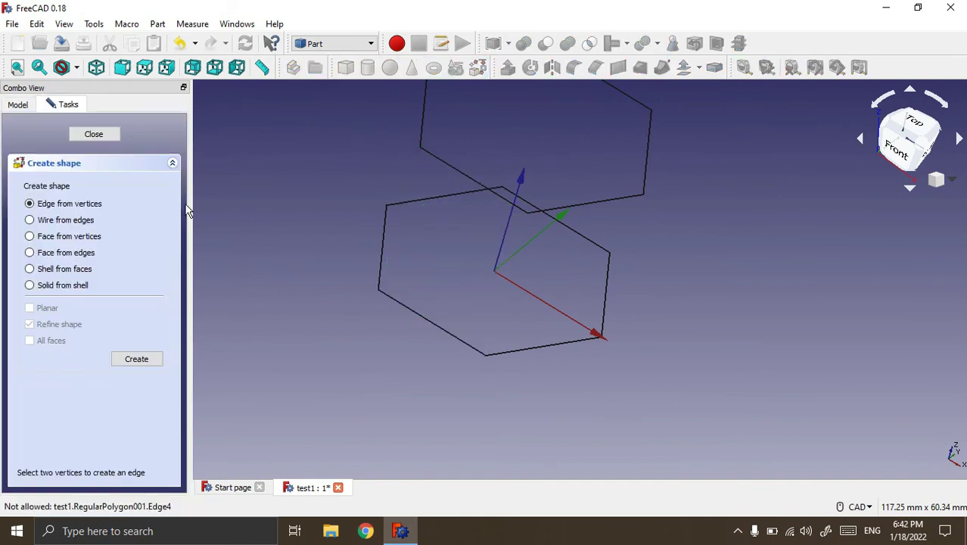
# Switch to Face from edges and pick five edges around the upper hexagon
pyautogui.click(31, 253)
pyautogui.moveTo(717, 411)
pyautogui.mouseDown(button='middle')
pyautogui.moveTo(723, 404)
pyautogui.moveTo(668, 380)
pyautogui.moveTo(639, 402)
pyautogui.moveTo(569, 288)
pyautogui.mouseUp(button='middle')
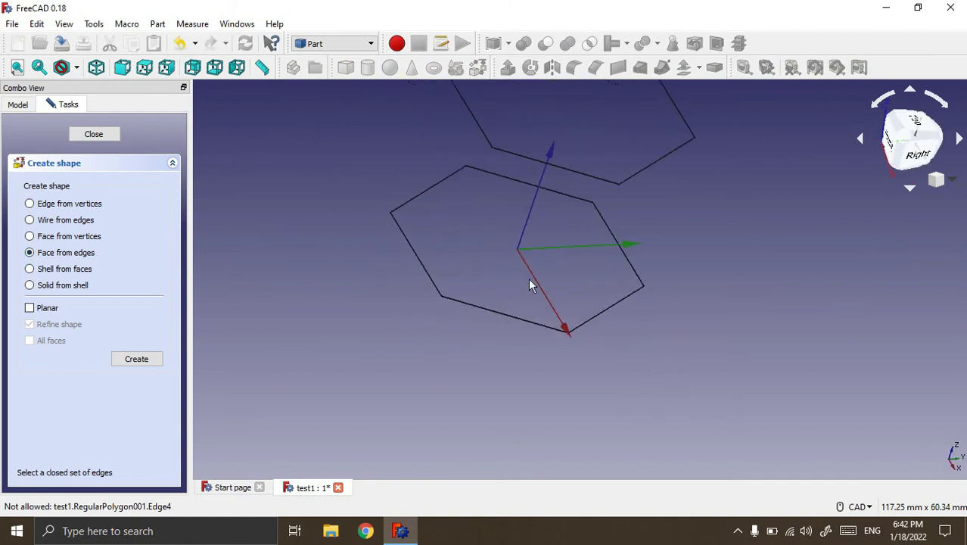
pyautogui.scroll(-3, 568, 287)
pyautogui.scroll(3, 579, 190)
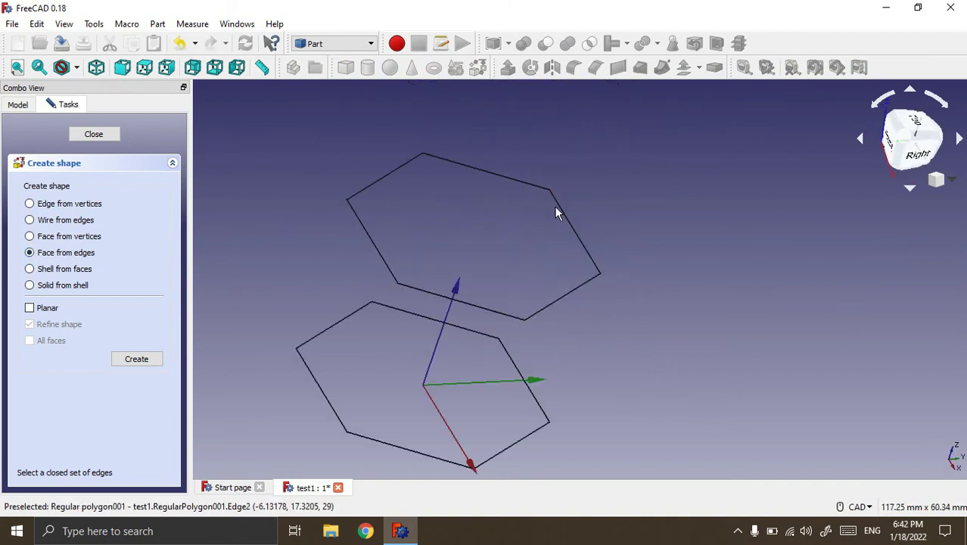
pyautogui.click(422, 296)
pyautogui.click(367, 236)
pyautogui.click(376, 183)
pyautogui.click(475, 169)
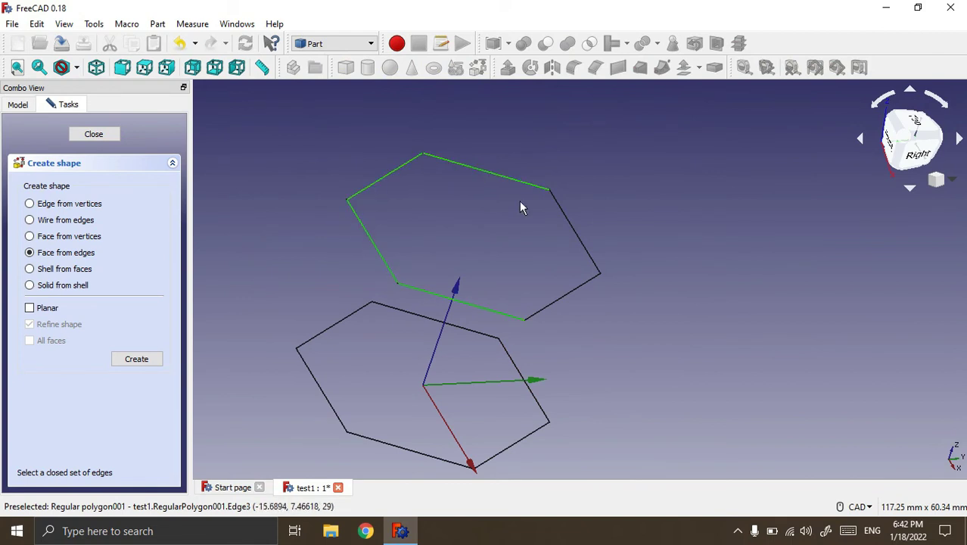
pyautogui.click(581, 240)
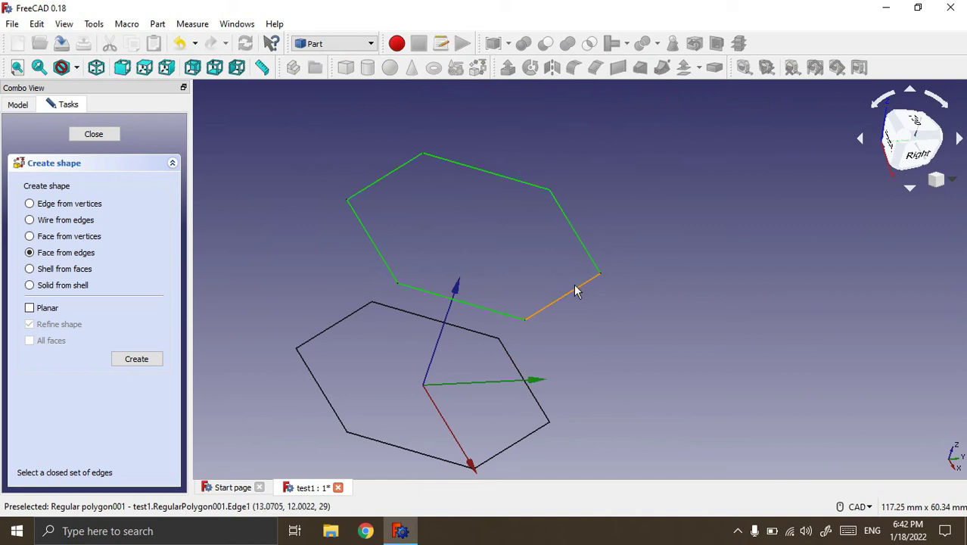
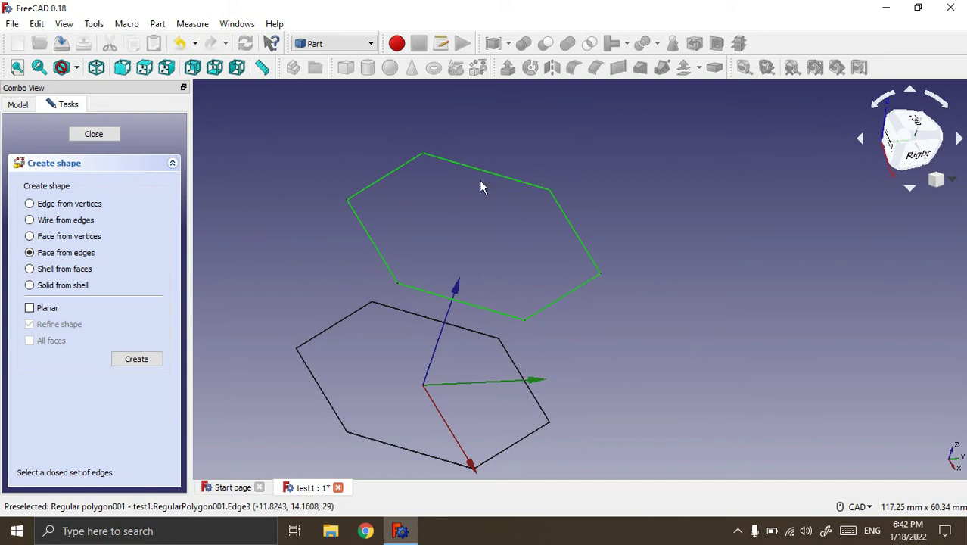
# Make a planar face from the selected upper hexagon's edges, then orbit to inspect it
pyautogui.click(29, 308)
pyautogui.click(136, 359)
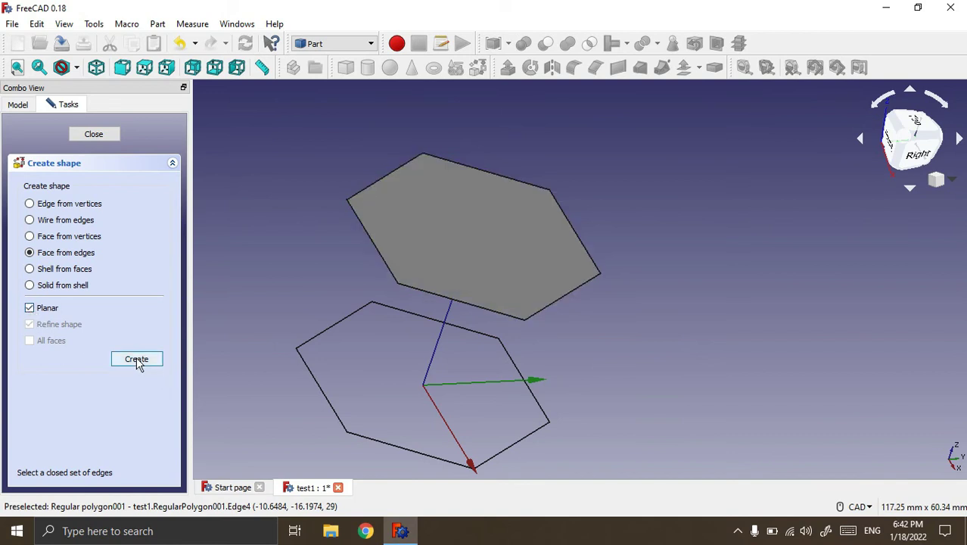
pyautogui.moveTo(715, 368)
pyautogui.mouseDown(button='middle')
pyautogui.moveTo(669, 318)
pyautogui.moveTo(399, 173)
pyautogui.mouseUp(button='middle')
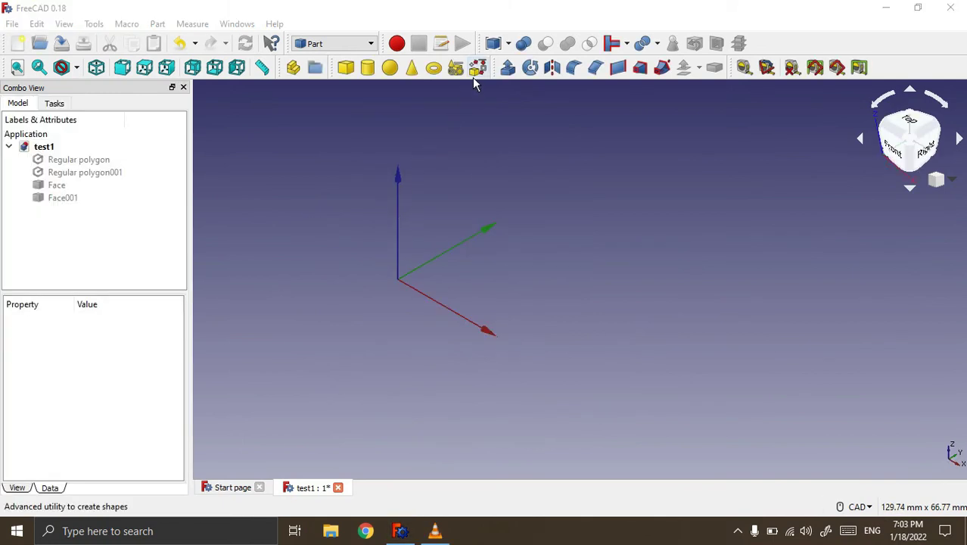
pyautogui.click(476, 70)
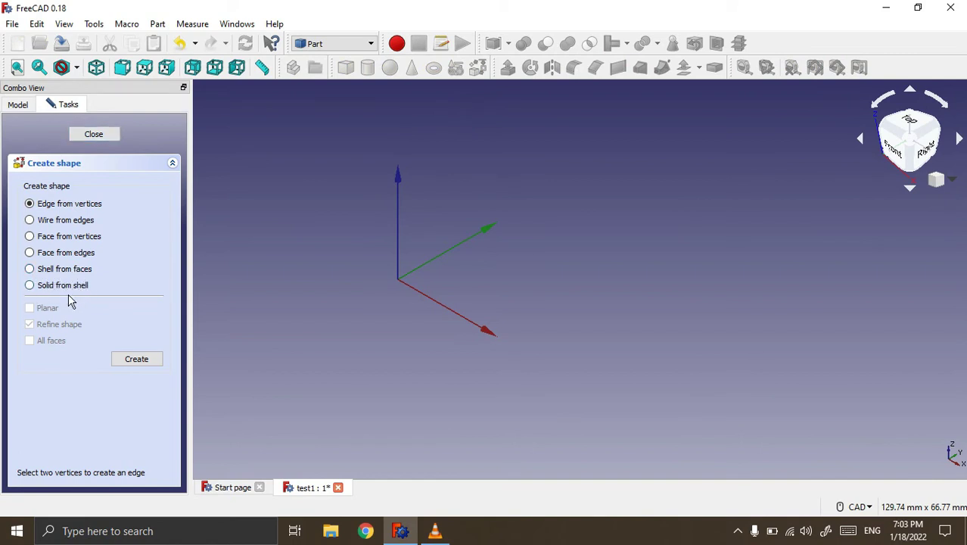
# Delete Regular polygon001, Face and Face001 from the test1 tree
pyautogui.click(87, 134)
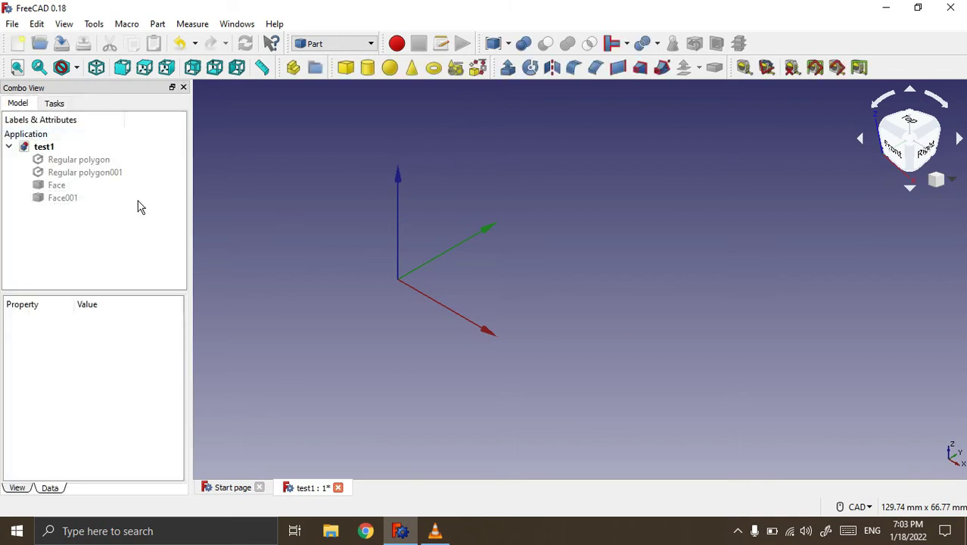
pyautogui.moveTo(57, 222); pyautogui.dragTo(66, 160)
pyautogui.press('Delete')
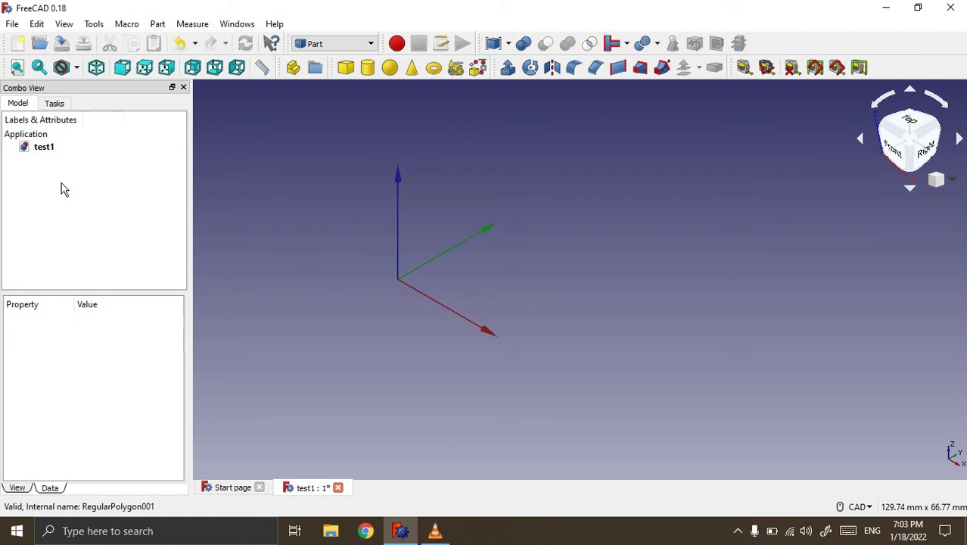
# Add a Part Cube to test1 and orbit to tilt its top into view
pyautogui.click(344, 68)
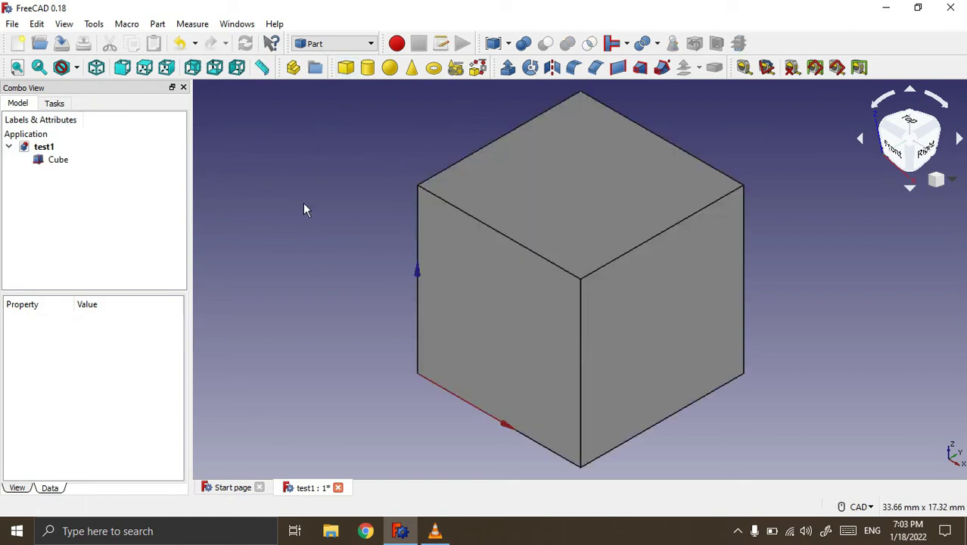
pyautogui.scroll(-2, 303, 216)
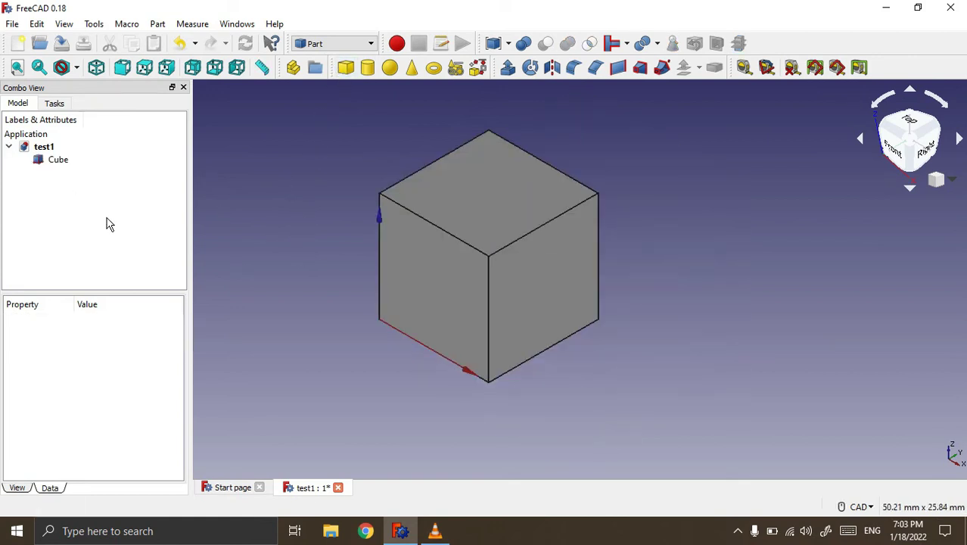
pyautogui.moveTo(500, 429); pyautogui.dragTo(502, 409, button='middle')
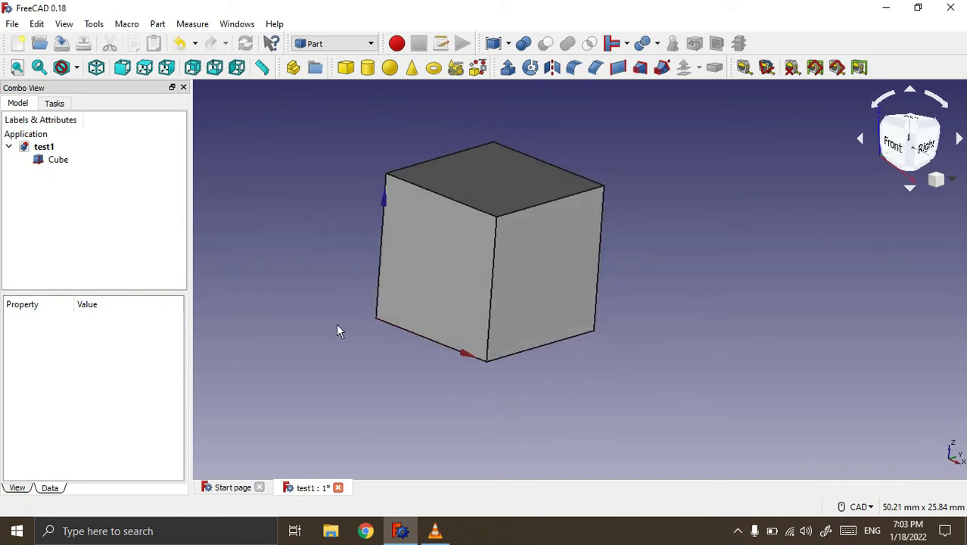
pyautogui.moveTo(304, 149); pyautogui.dragTo(324, 165, button='middle')
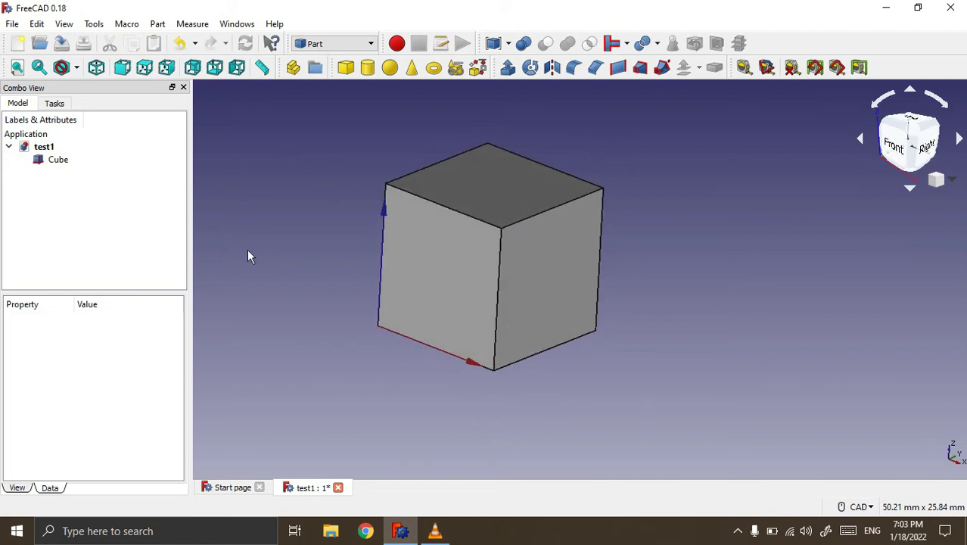
pyautogui.click(477, 67)
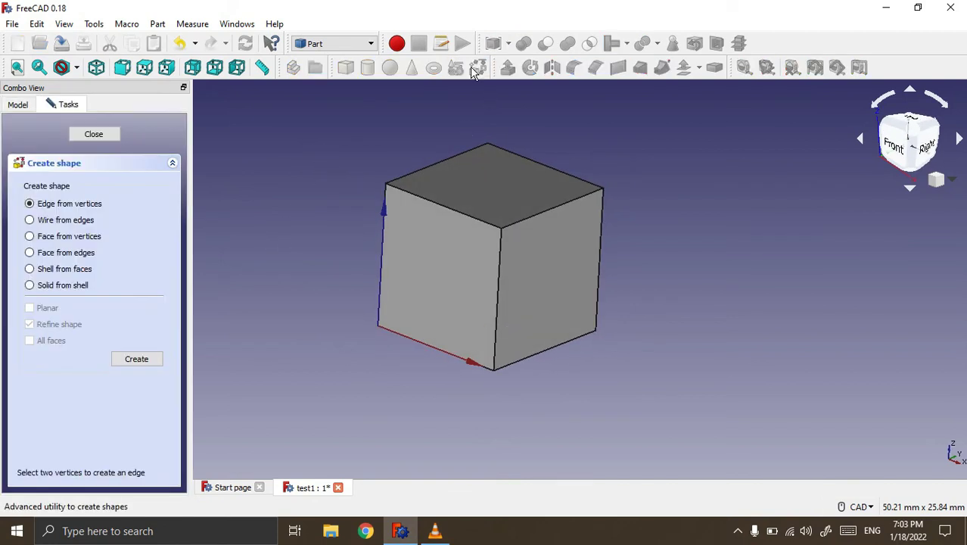
pyautogui.click(29, 268)
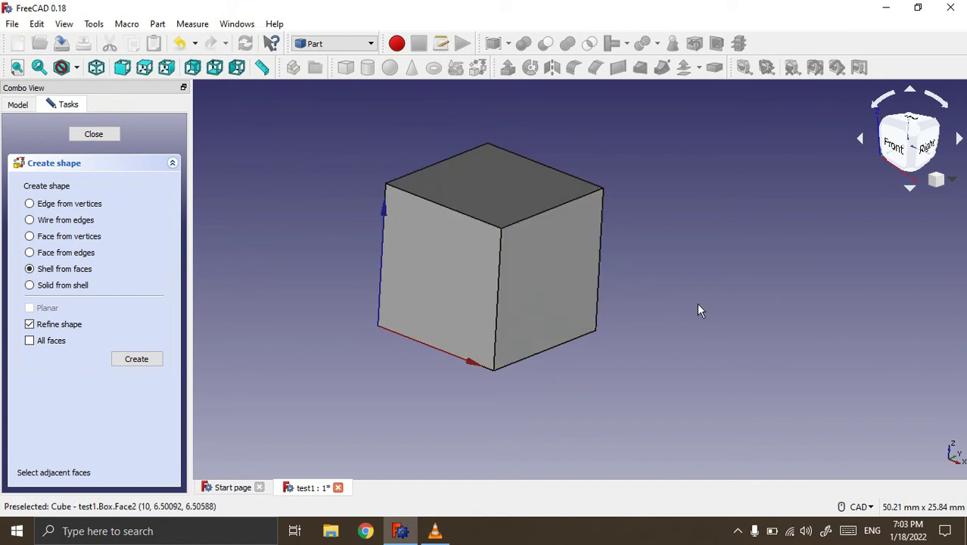
pyautogui.moveTo(699, 306)
pyautogui.mouseDown(button='middle')
pyautogui.moveTo(623, 302)
pyautogui.moveTo(701, 304)
pyautogui.mouseUp(button='middle')
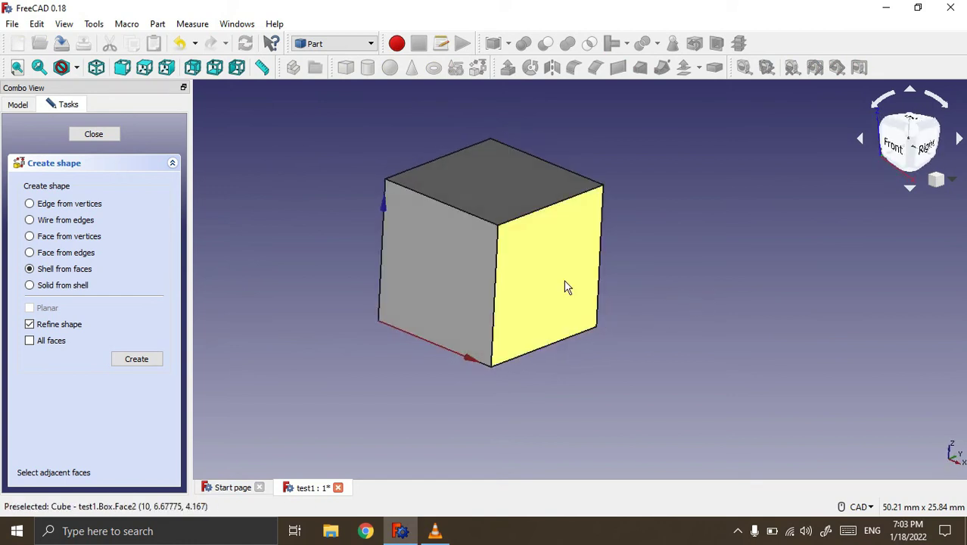
pyautogui.click(445, 246)
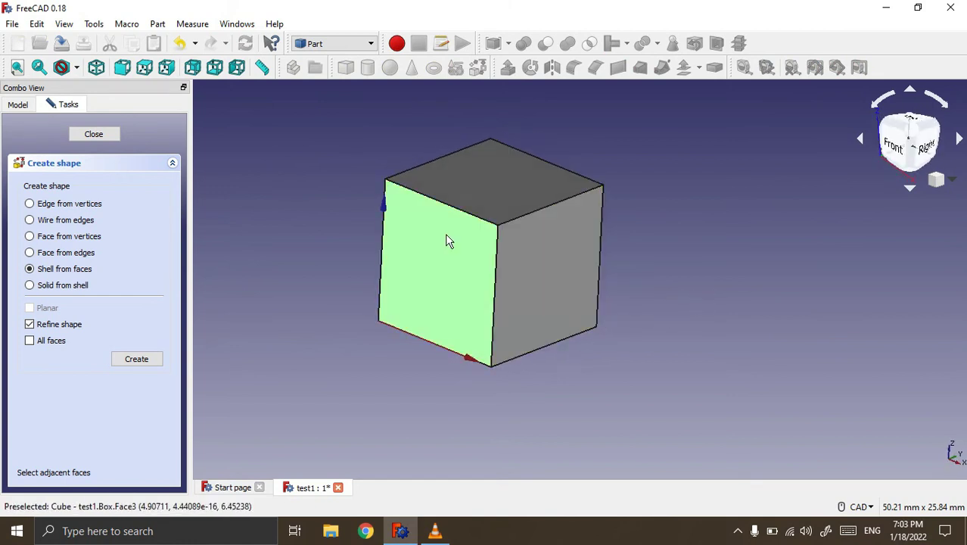
pyautogui.click(489, 181)
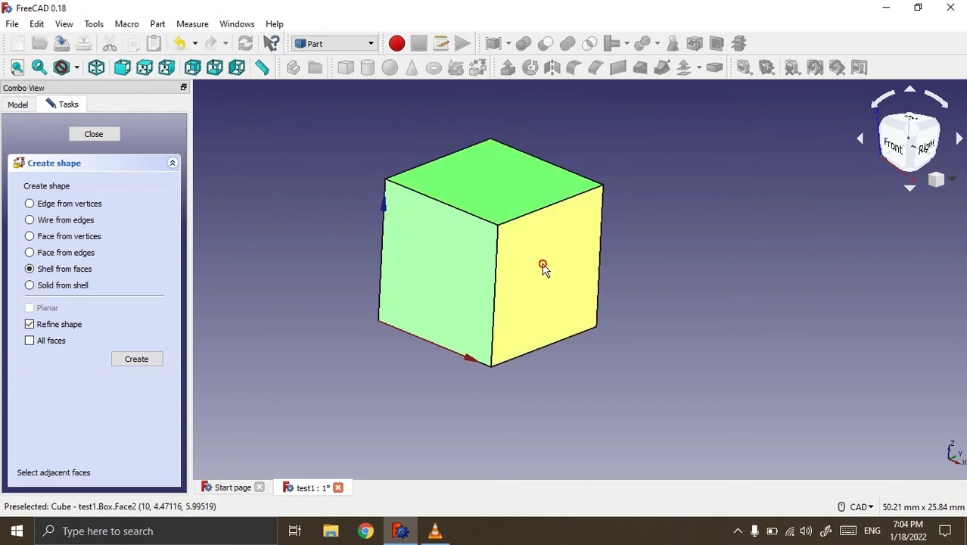
pyautogui.click(545, 269)
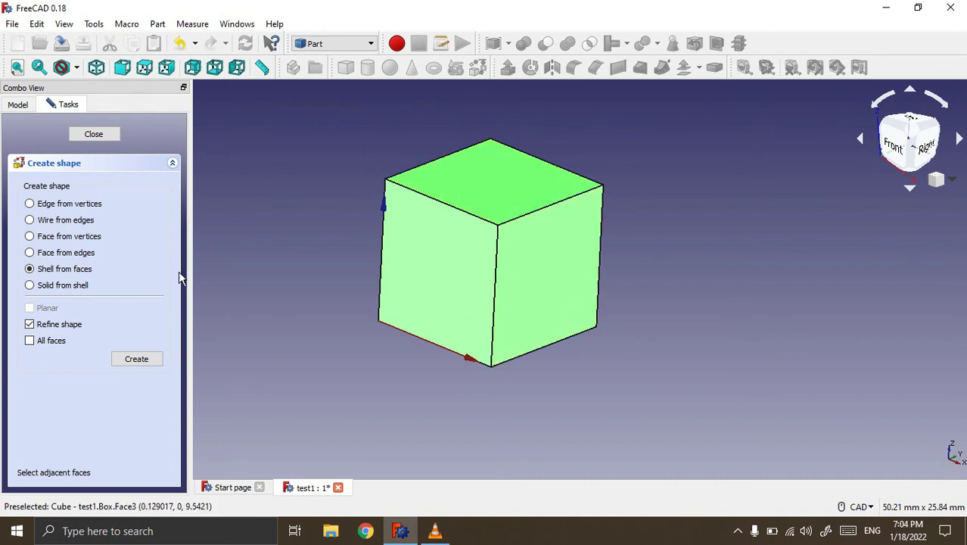
pyautogui.click(143, 359)
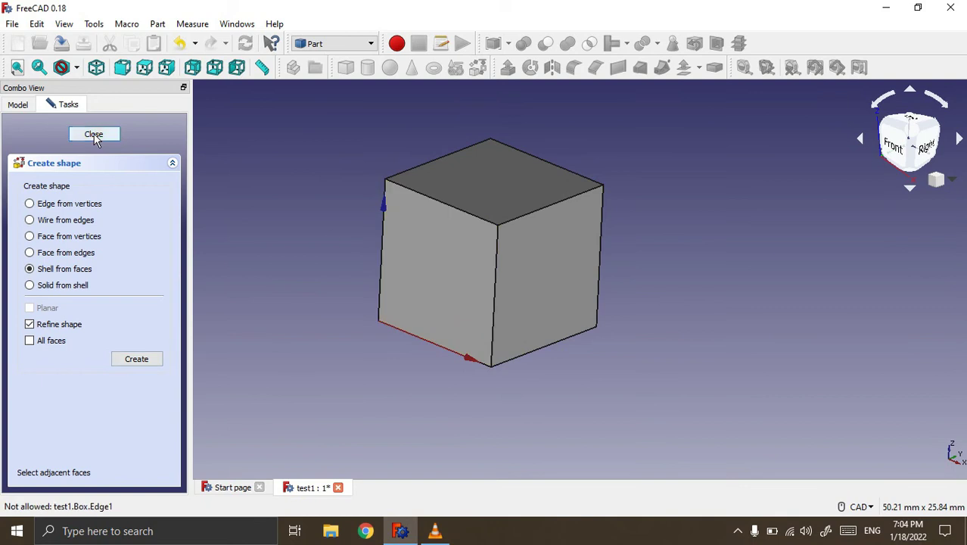
pyautogui.click(94, 134)
pyautogui.click(61, 161)
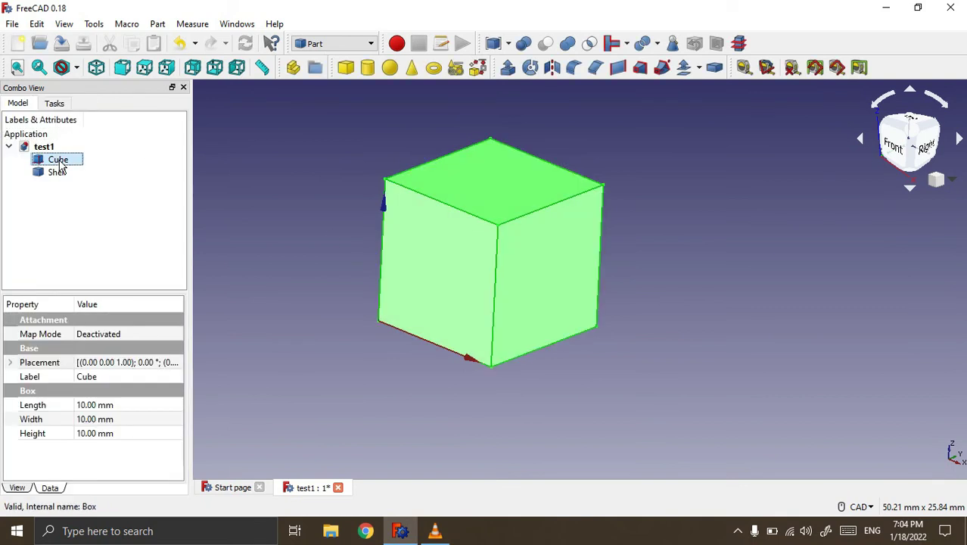
pyautogui.press('space')
pyautogui.moveTo(302, 153)
pyautogui.mouseDown(button='middle')
pyautogui.moveTo(569, 265)
pyautogui.moveTo(490, 306)
pyautogui.moveTo(518, 342)
pyautogui.moveTo(587, 302)
pyautogui.moveTo(545, 218)
pyautogui.moveTo(417, 230)
pyautogui.moveTo(248, 194)
pyautogui.moveTo(278, 194)
pyautogui.mouseUp(button='middle')
pyautogui.scroll(2, 38, 238)
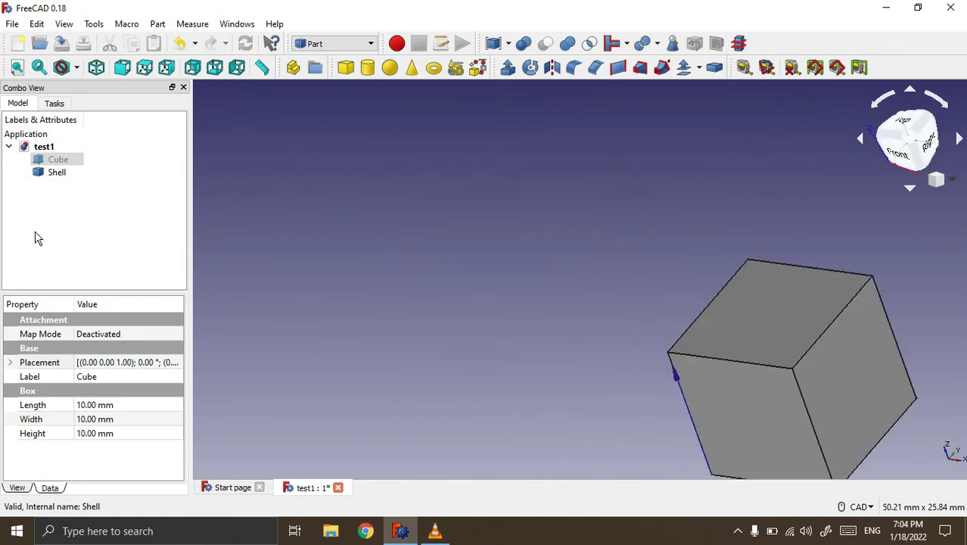
pyautogui.scroll(-2, 435, 207)
pyautogui.click(63, 175)
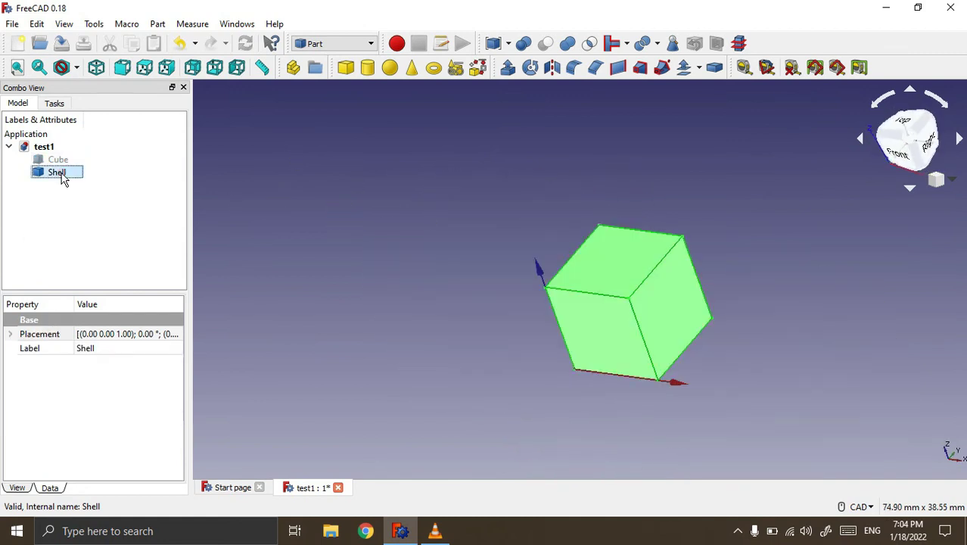
pyautogui.press('Delete')
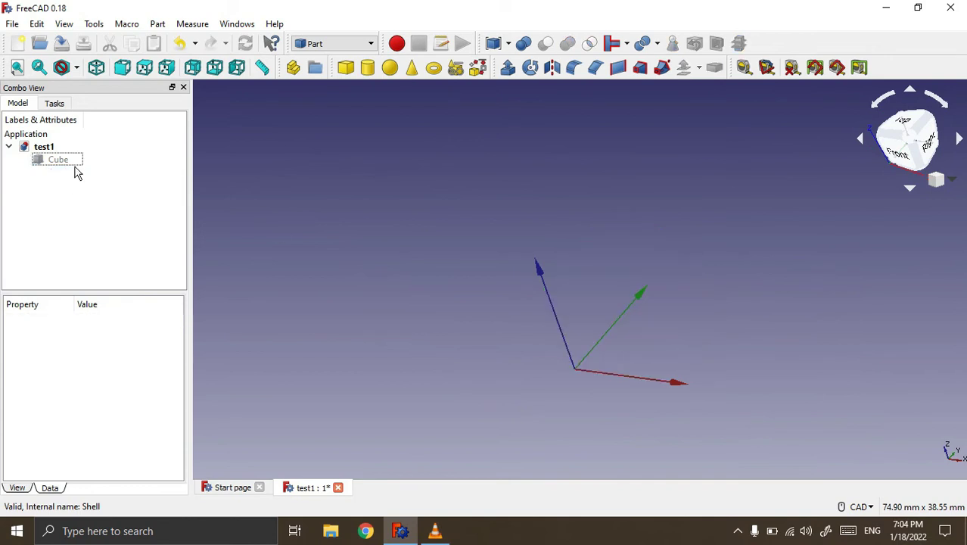
pyautogui.click(63, 159)
pyautogui.press('space')
pyautogui.click(466, 205)
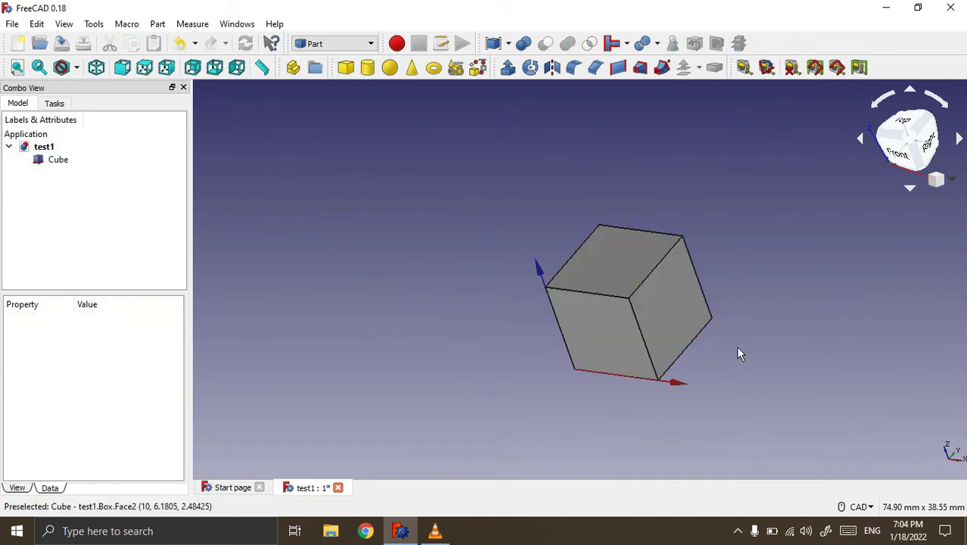
# Create a Shell from the Cube using Shell from faces with All faces ticked
pyautogui.click(477, 67)
pyautogui.click(29, 270)
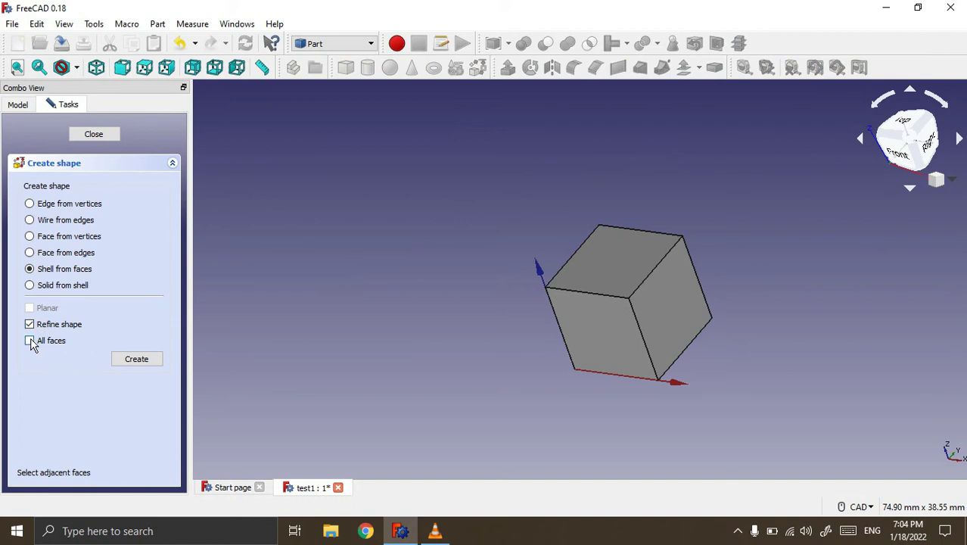
pyautogui.click(30, 341)
pyautogui.click(620, 257)
pyautogui.scroll(2, 807, 325)
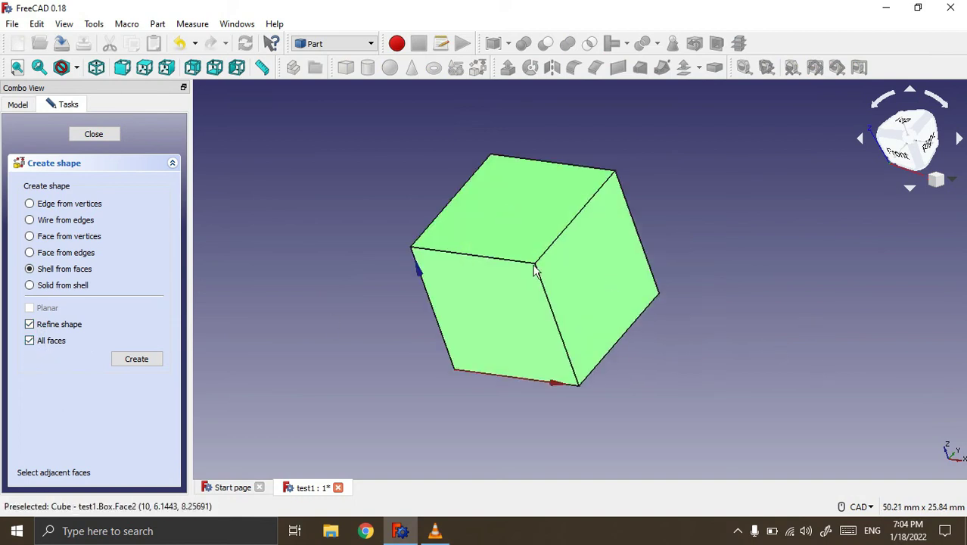
pyautogui.moveTo(726, 217)
pyautogui.mouseDown(button='middle')
pyautogui.moveTo(598, 292)
pyautogui.moveTo(543, 296)
pyautogui.mouseUp(button='middle')
pyautogui.moveTo(813, 177); pyautogui.dragTo(785, 189, button='middle')
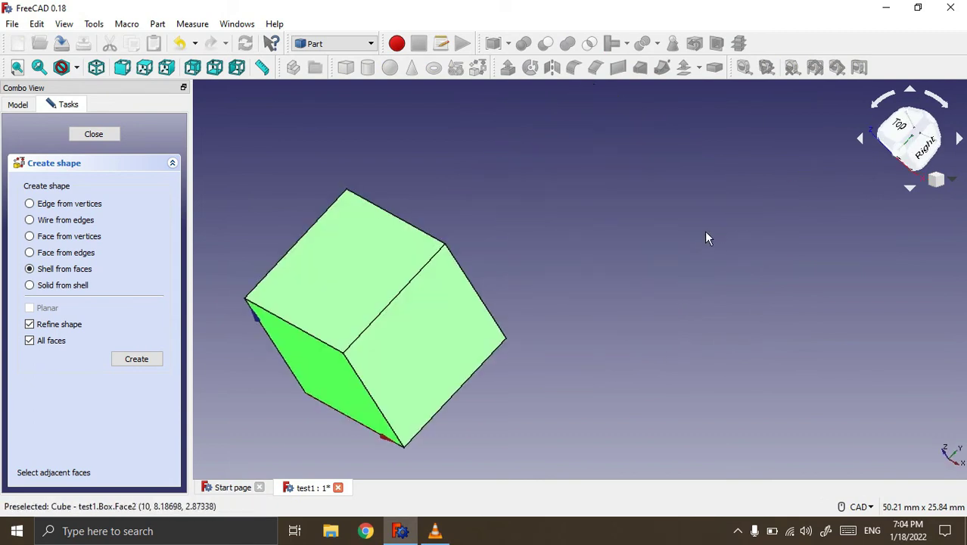
pyautogui.moveTo(669, 225); pyautogui.dragTo(548, 274, button='middle')
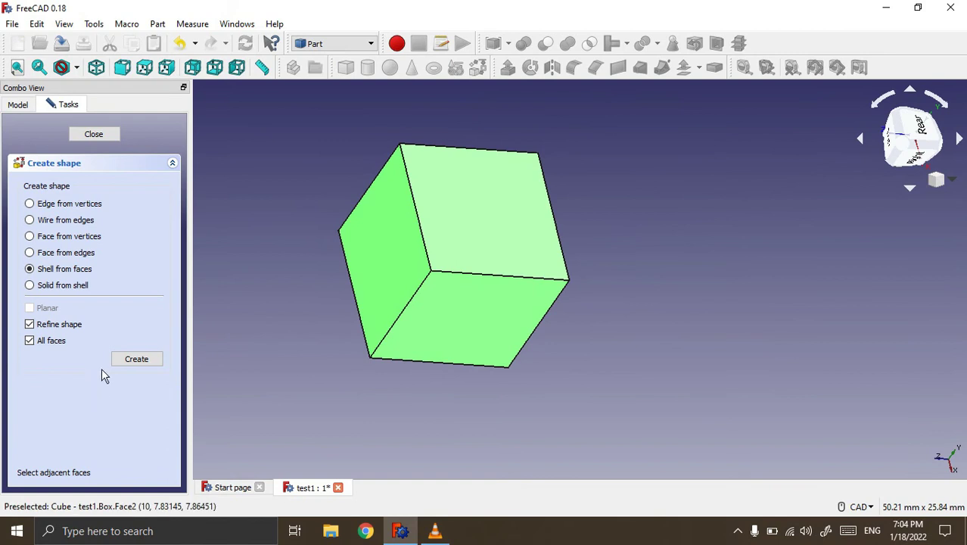
pyautogui.click(135, 360)
pyautogui.click(93, 134)
pyautogui.scroll(-2, 734, 268)
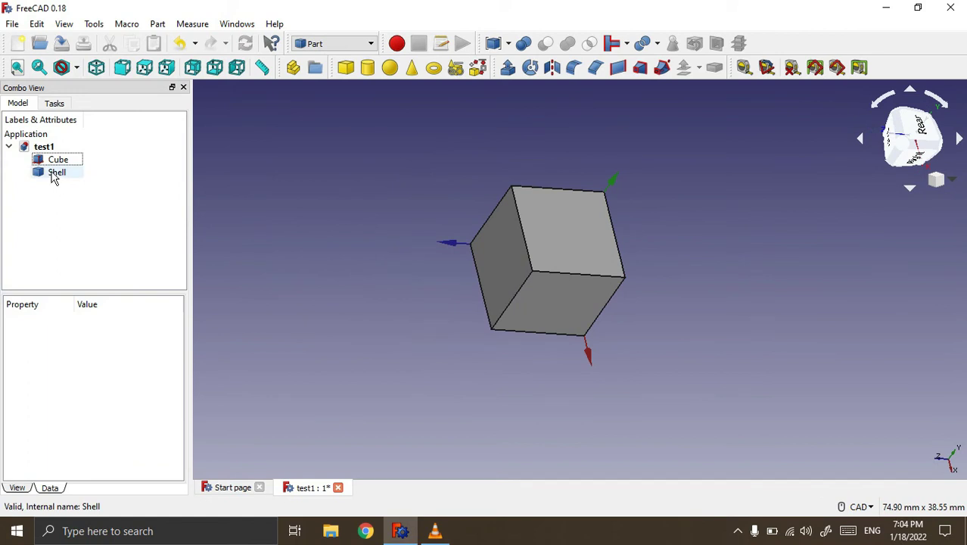
# Orbit and zoom around the cube to view it from the front
pyautogui.scroll(2, 750, 270)
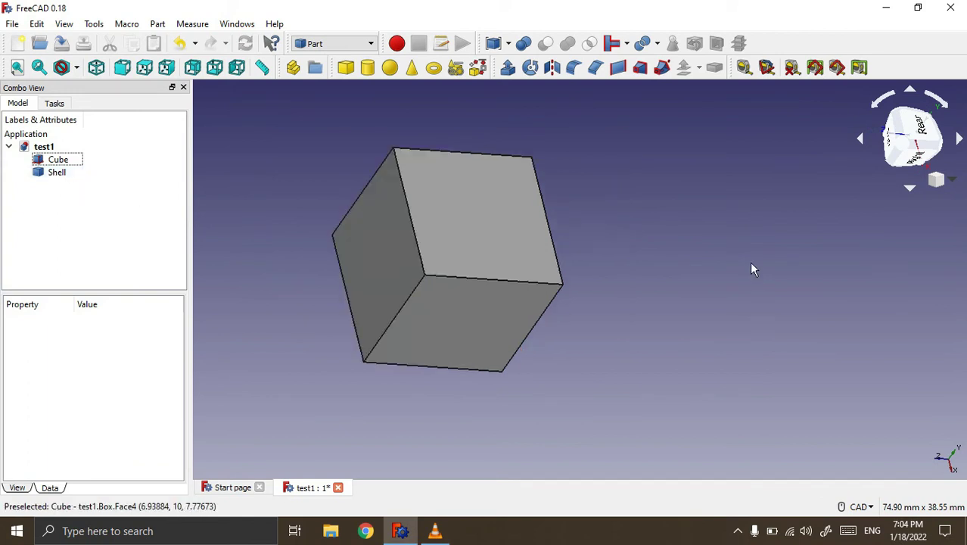
pyautogui.click(64, 166)
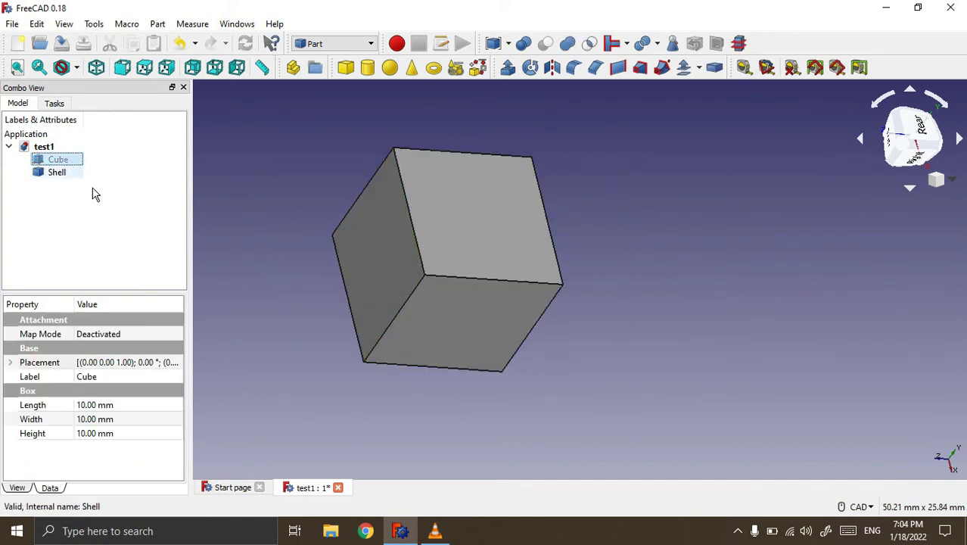
pyautogui.click(318, 249)
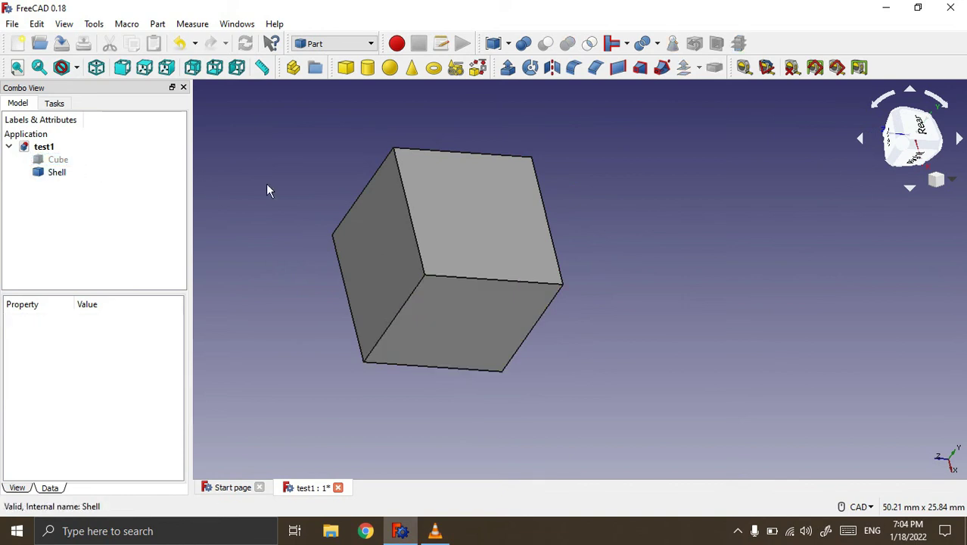
pyautogui.moveTo(274, 169); pyautogui.dragTo(319, 197, button='middle')
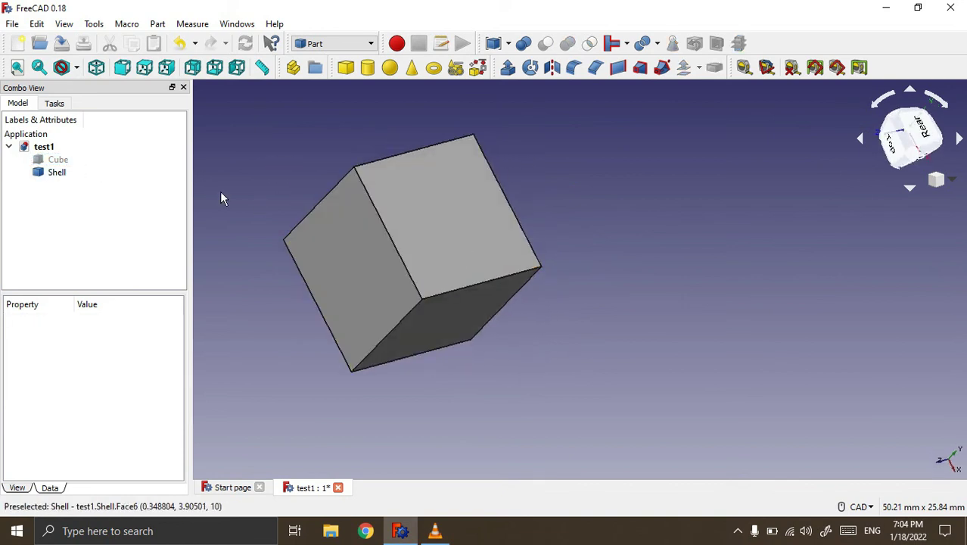
pyautogui.moveTo(247, 169)
pyautogui.mouseDown(button='middle')
pyautogui.moveTo(394, 177)
pyautogui.moveTo(453, 238)
pyautogui.mouseUp(button='middle')
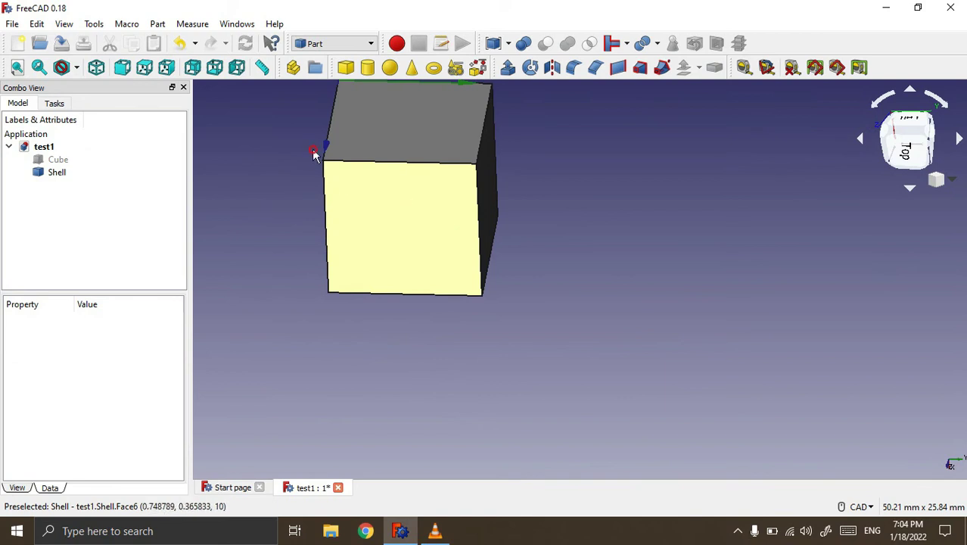
pyautogui.scroll(-2, 540, 291)
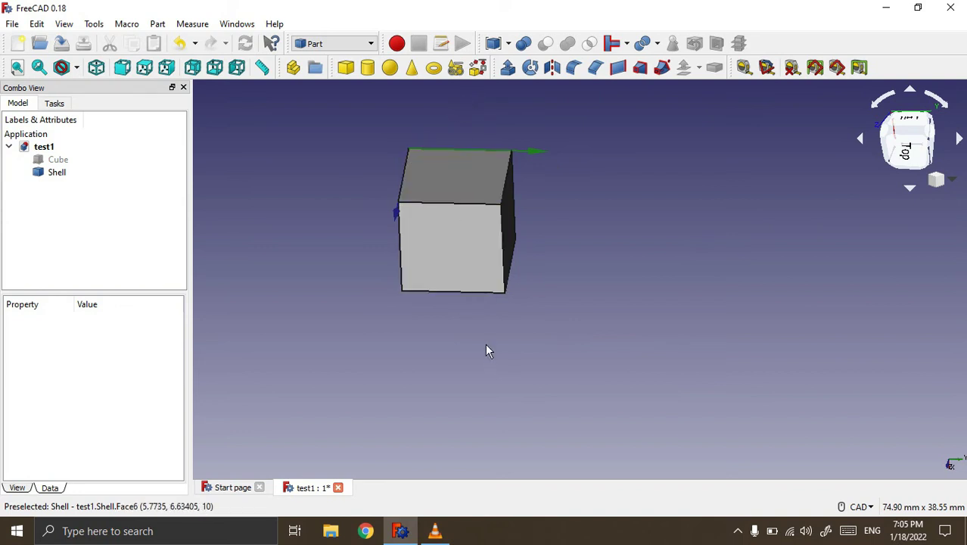
# Pan and orbit to another side, then switch to an isometric view of the cube
pyautogui.middleClick(715, 275)
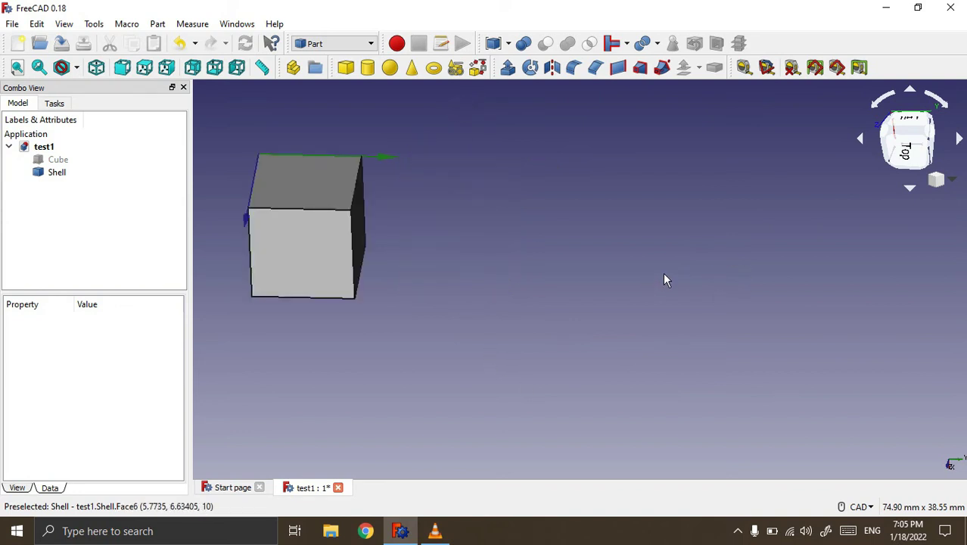
pyautogui.scroll(-2, 665, 276)
pyautogui.moveTo(615, 293)
pyautogui.mouseDown(button='middle')
pyautogui.moveTo(619, 300)
pyautogui.moveTo(535, 246)
pyautogui.mouseUp(button='middle')
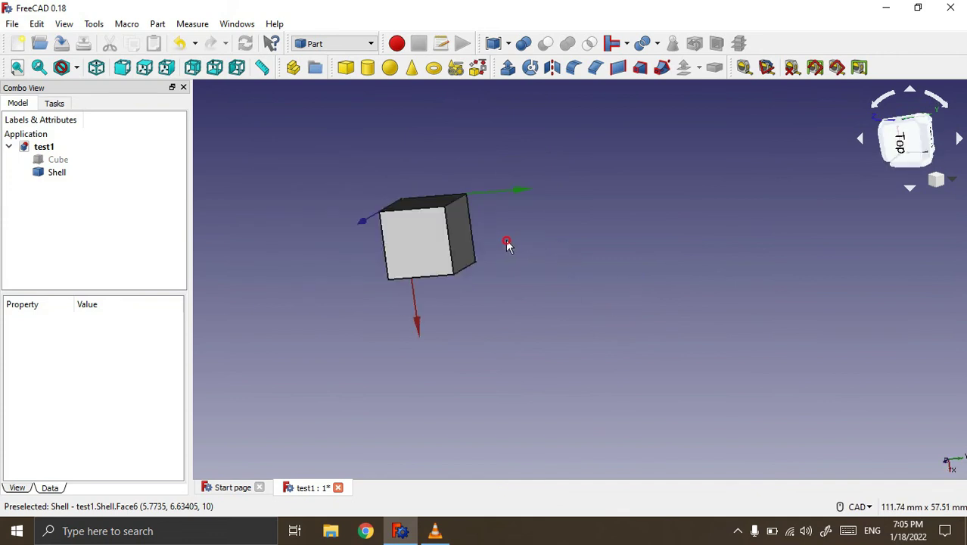
pyautogui.click(96, 67)
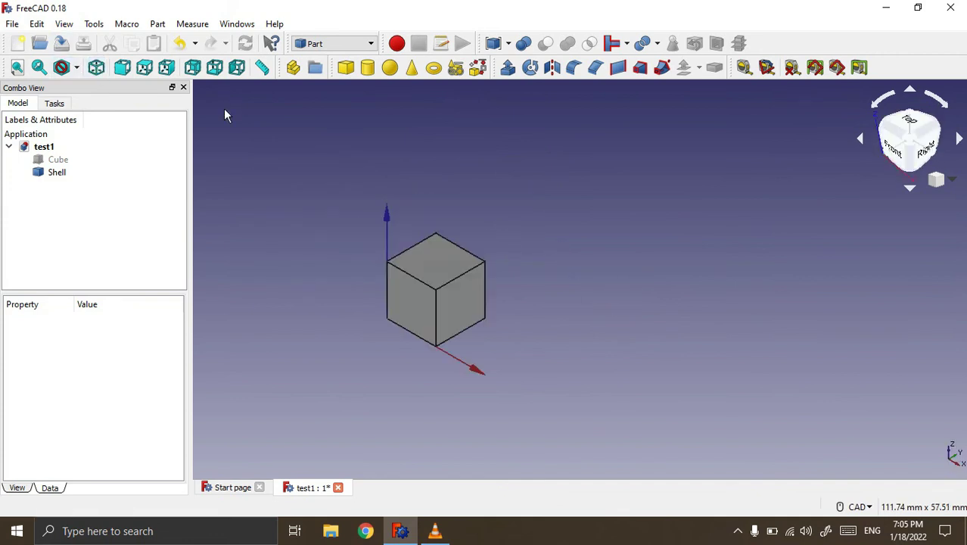
pyautogui.scroll(5, 364, 180)
pyautogui.scroll(-3, 371, 226)
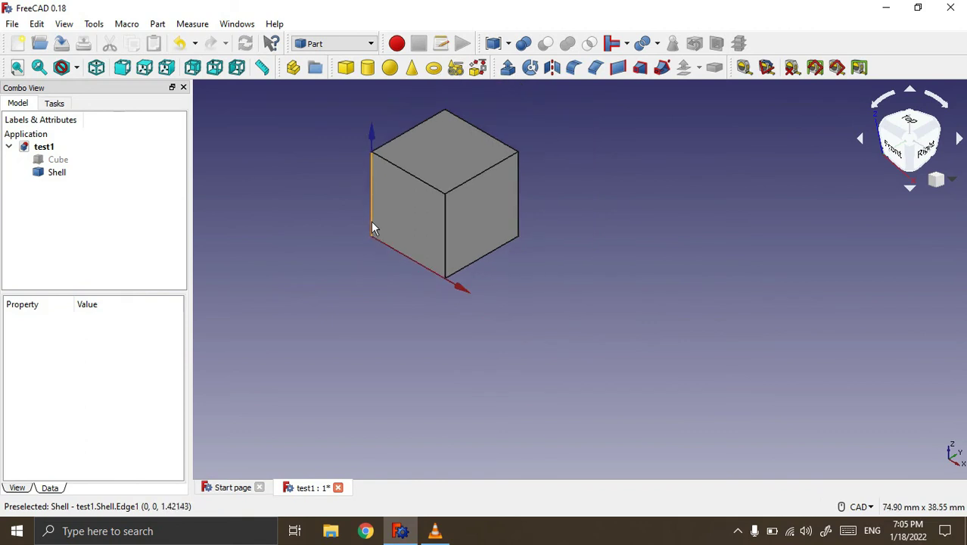
pyautogui.click(457, 68)
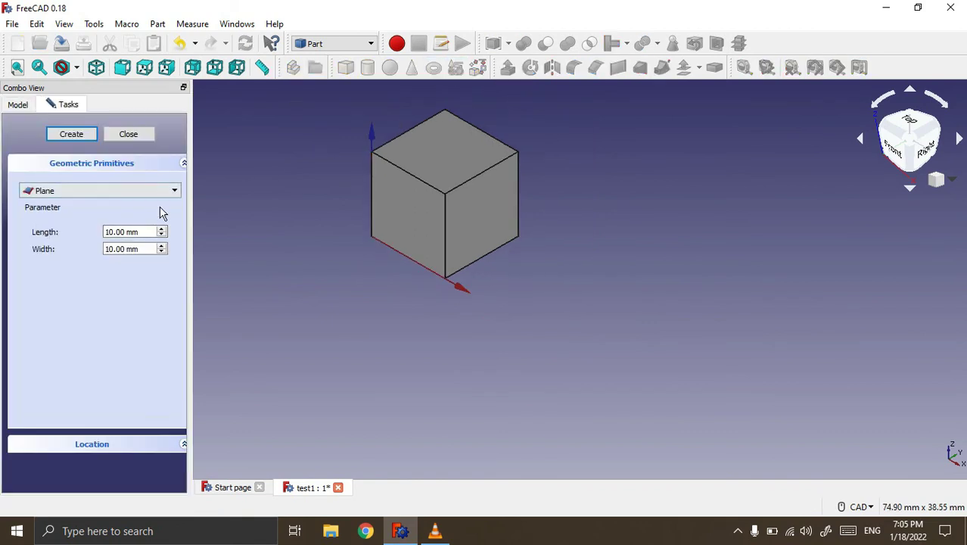
# Create a Plane primitive with Length and Width both set to 20 mm
pyautogui.click(106, 234)
pyautogui.press('BackSpace')
pyautogui.click(115, 250)
pyautogui.press('BackSpace')
pyautogui.write('2')
pyautogui.click(75, 138)
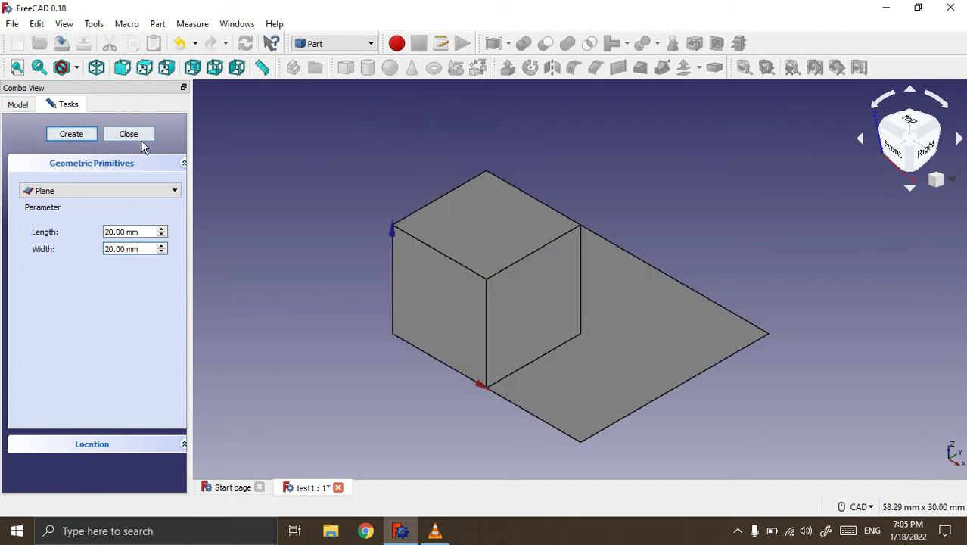
pyautogui.click(140, 136)
pyautogui.scroll(-2, 637, 173)
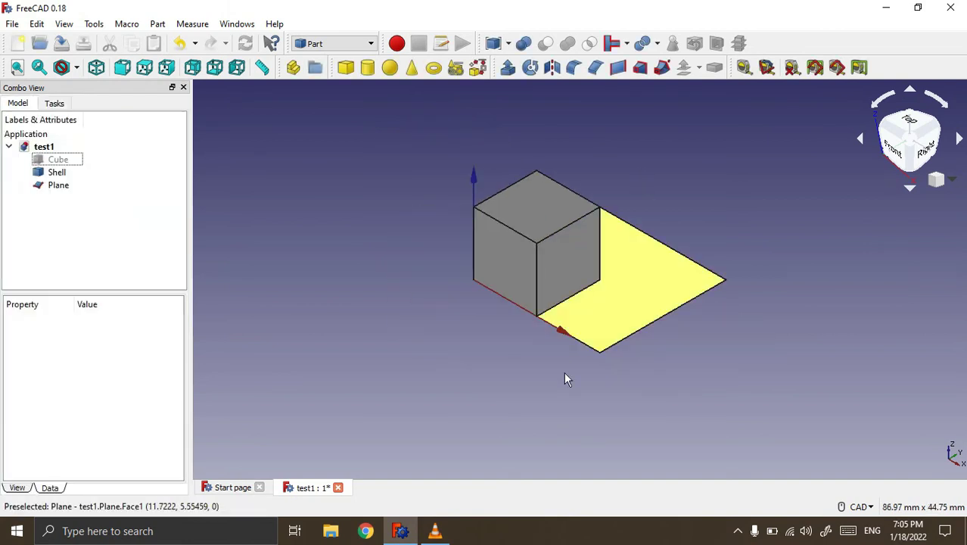
pyautogui.moveTo(686, 426); pyautogui.dragTo(691, 410, button='middle')
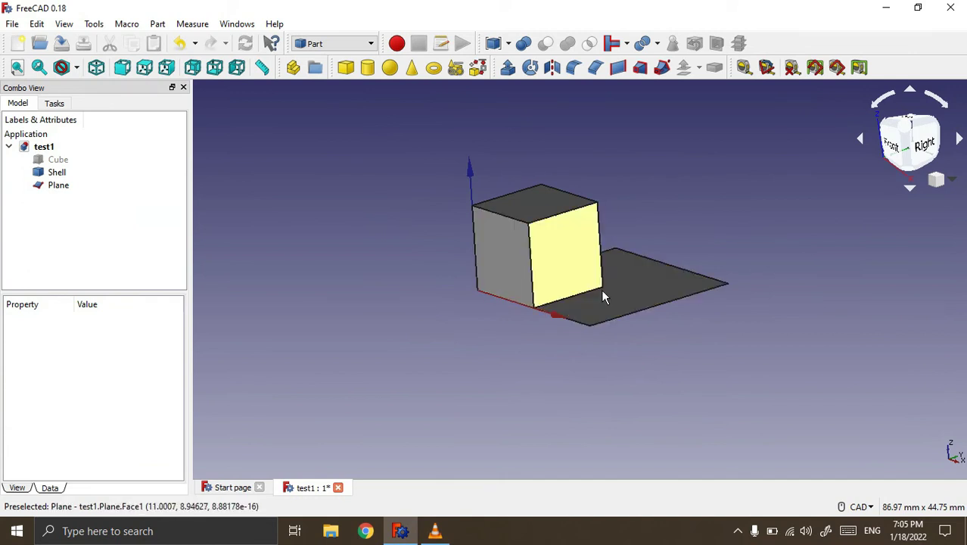
# Move the Plane 4 mm up, −6 mm in X and −4 mm in Y, centred on the cube
pyautogui.click(57, 172)
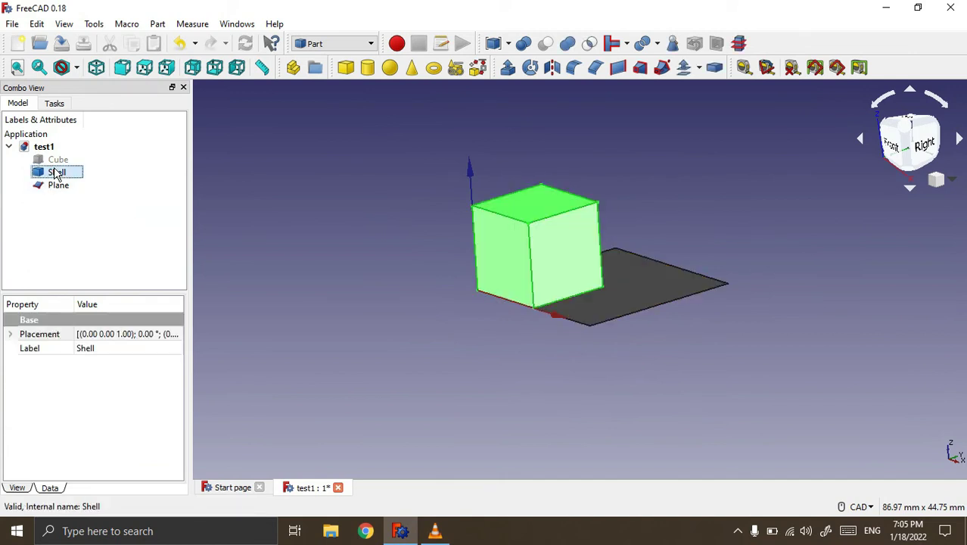
pyautogui.doubleClick(58, 185)
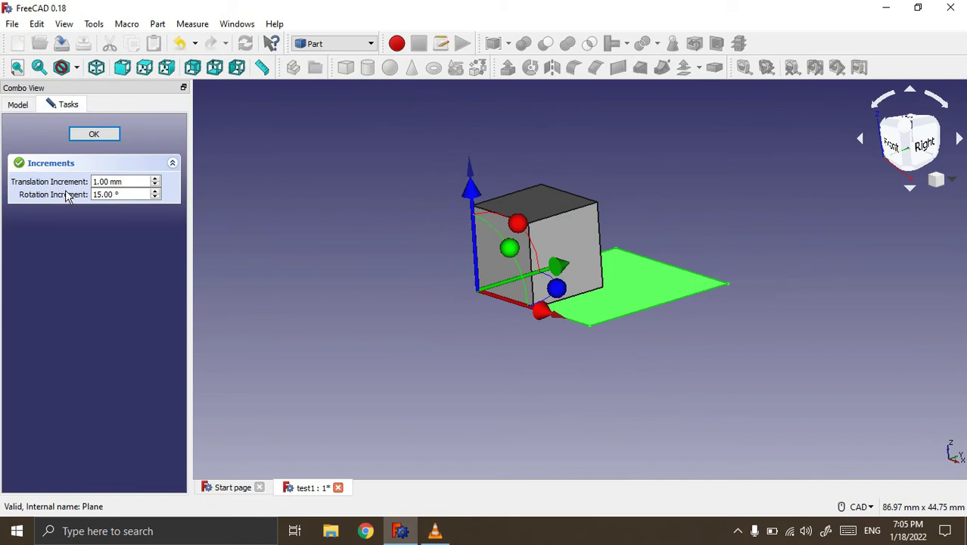
pyautogui.moveTo(468, 191); pyautogui.dragTo(481, 158)
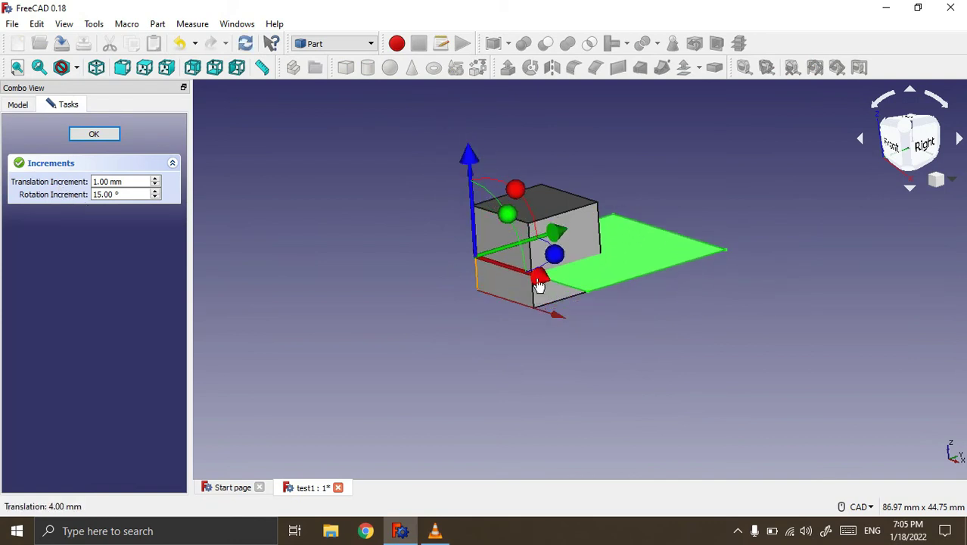
pyautogui.moveTo(538, 286); pyautogui.dragTo(496, 282)
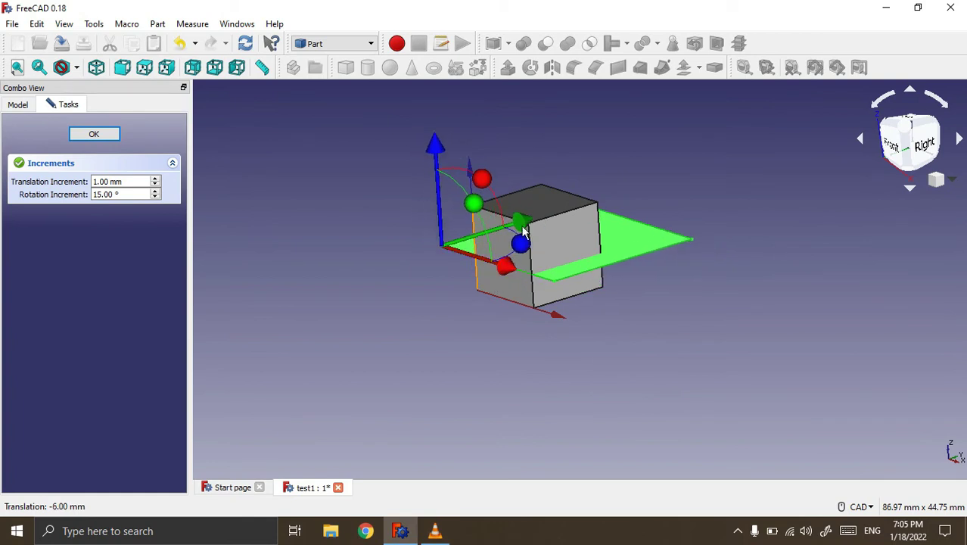
pyautogui.moveTo(519, 218); pyautogui.dragTo(492, 230)
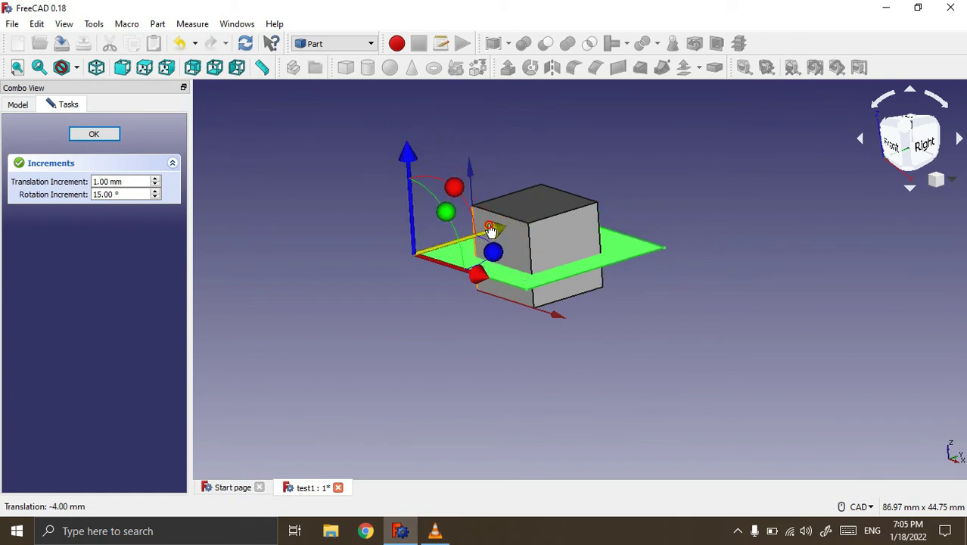
pyautogui.click(146, 69)
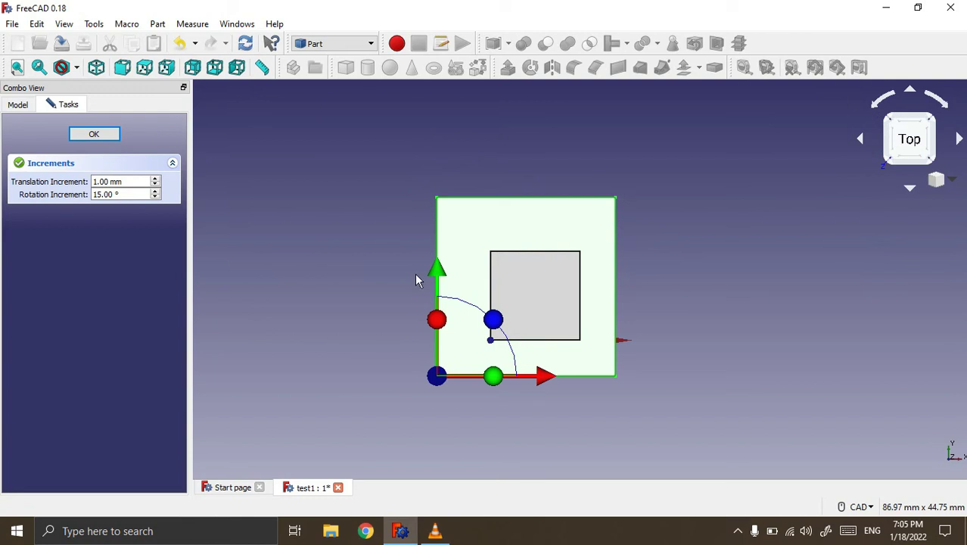
pyautogui.moveTo(544, 375); pyautogui.dragTo(561, 375)
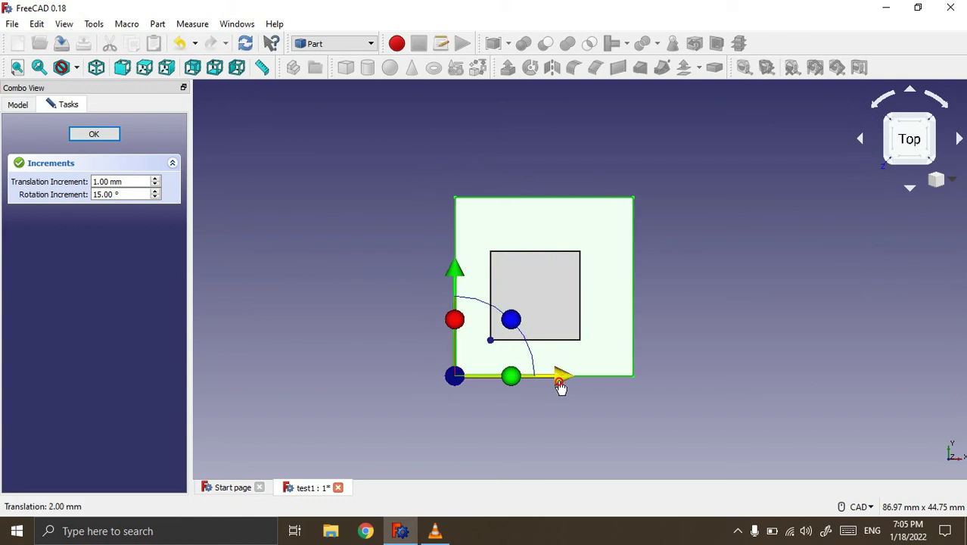
pyautogui.click(94, 134)
pyautogui.moveTo(587, 438)
pyautogui.mouseDown(button='middle')
pyautogui.moveTo(589, 417)
pyautogui.moveTo(554, 361)
pyautogui.moveTo(557, 327)
pyautogui.moveTo(558, 345)
pyautogui.mouseUp(button='middle')
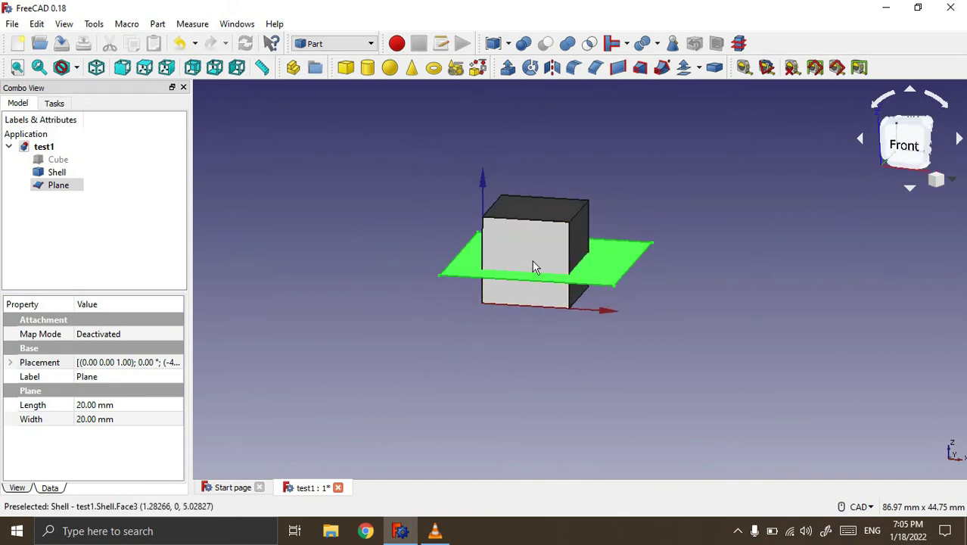
# Select Shell and Plane, then apply Slice apart to split the cube
pyautogui.click(301, 333)
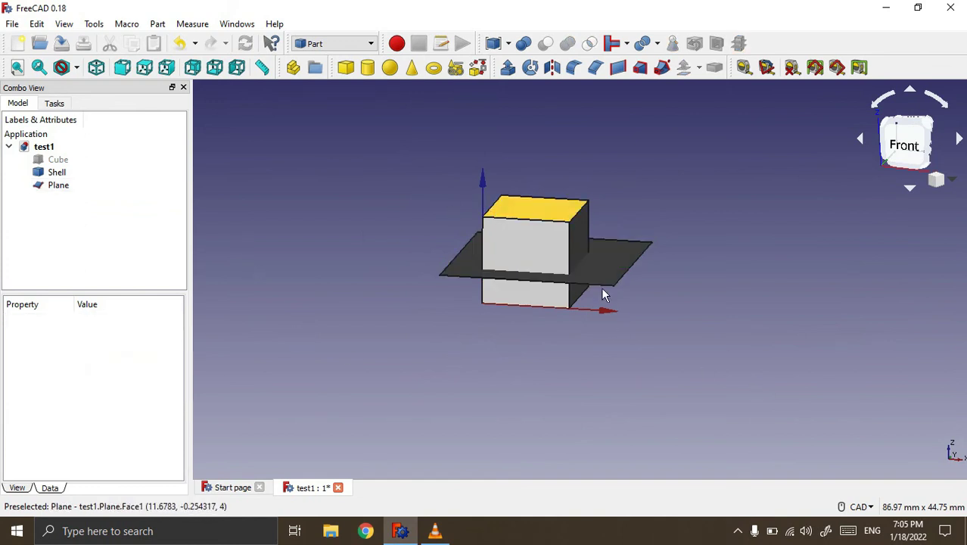
pyautogui.click(340, 258)
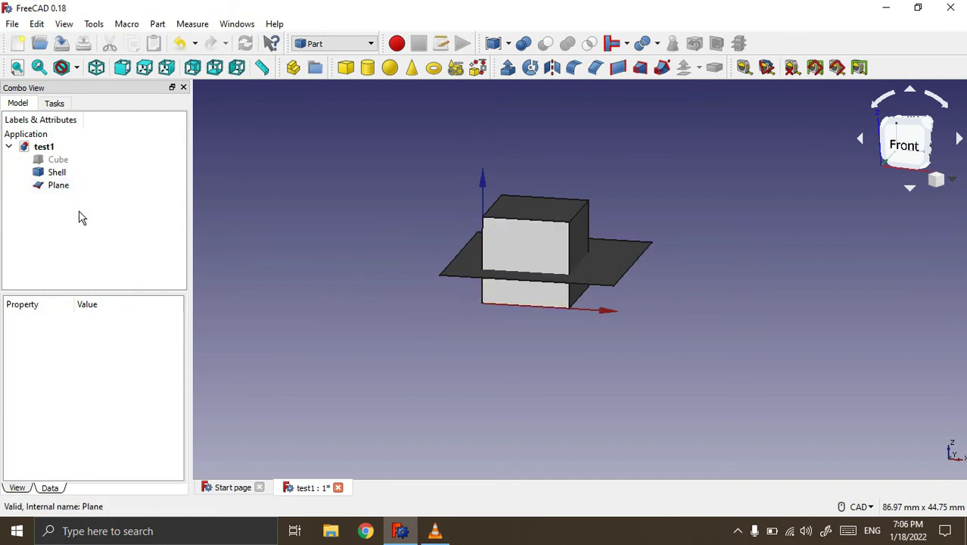
pyautogui.click(56, 172)
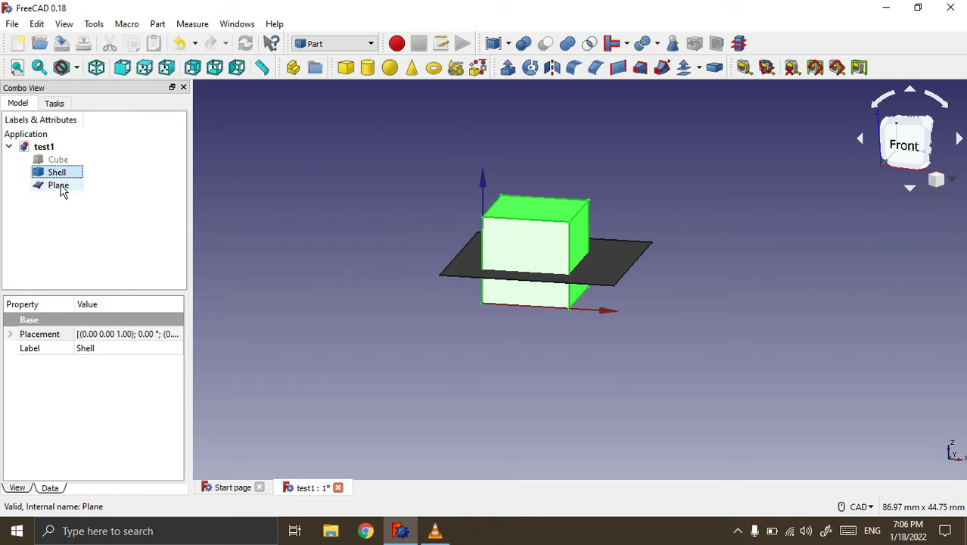
pyautogui.keyDown('ctrl'); pyautogui.click(62, 189); pyautogui.keyUp('ctrl')
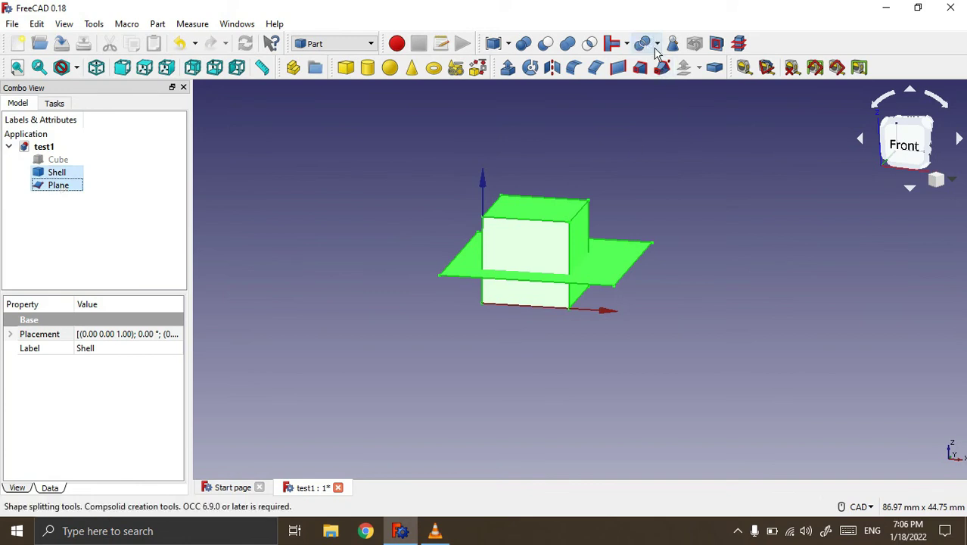
pyautogui.click(656, 43)
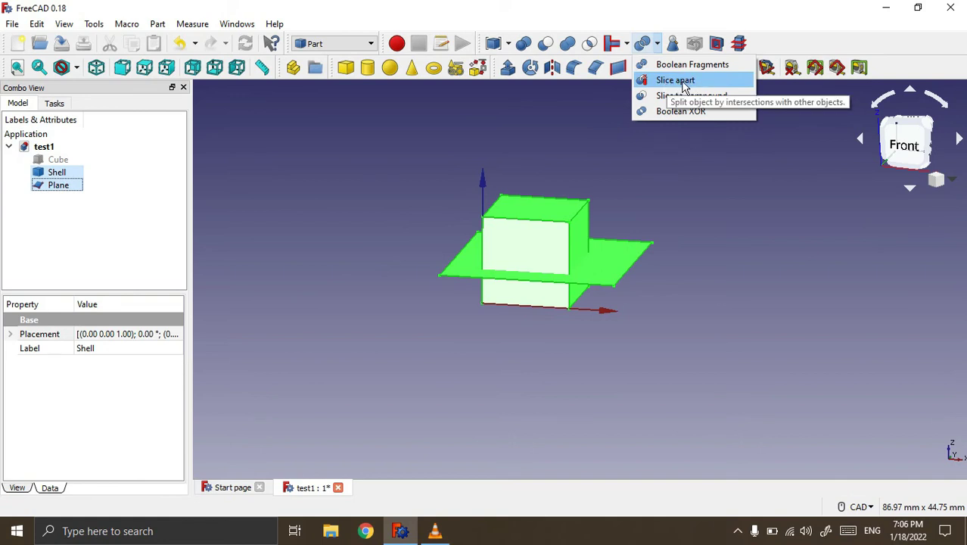
pyautogui.click(687, 80)
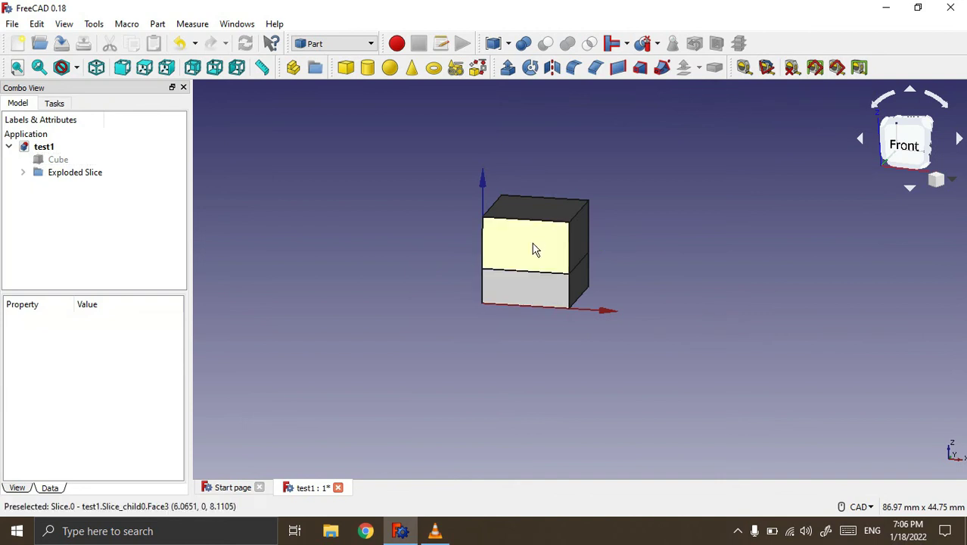
pyautogui.moveTo(425, 184)
pyautogui.mouseDown(button='middle')
pyautogui.moveTo(438, 168)
pyautogui.moveTo(443, 177)
pyautogui.mouseUp(button='middle')
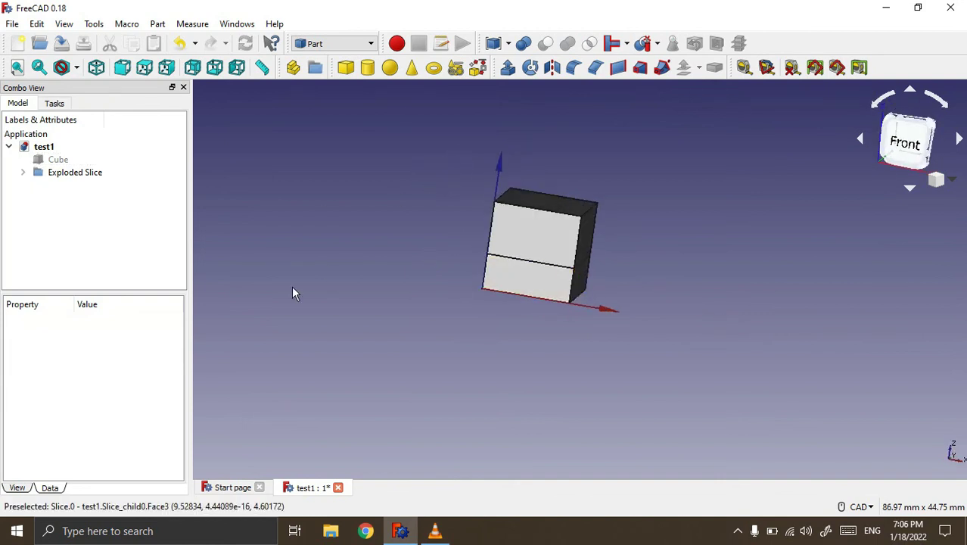
pyautogui.click(22, 173)
pyautogui.click(74, 186)
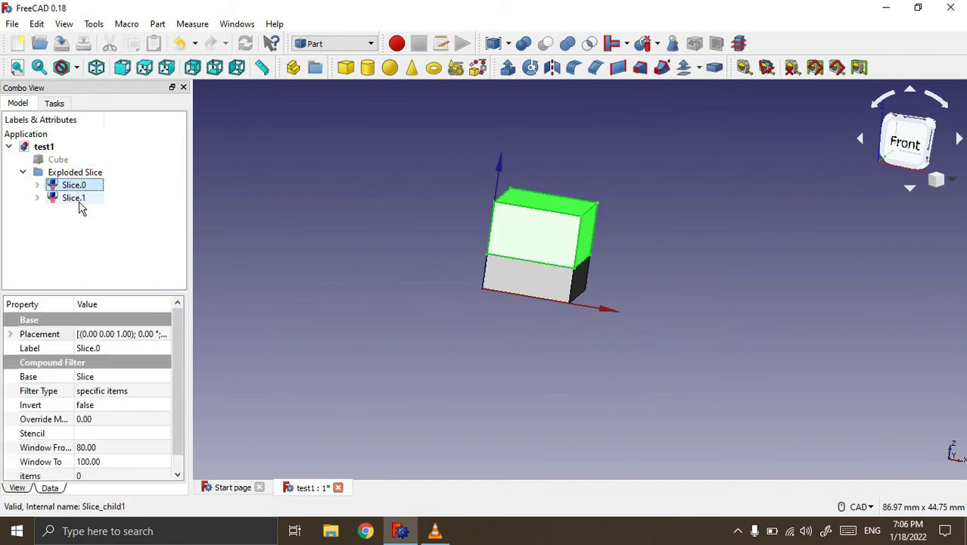
pyautogui.click(74, 198)
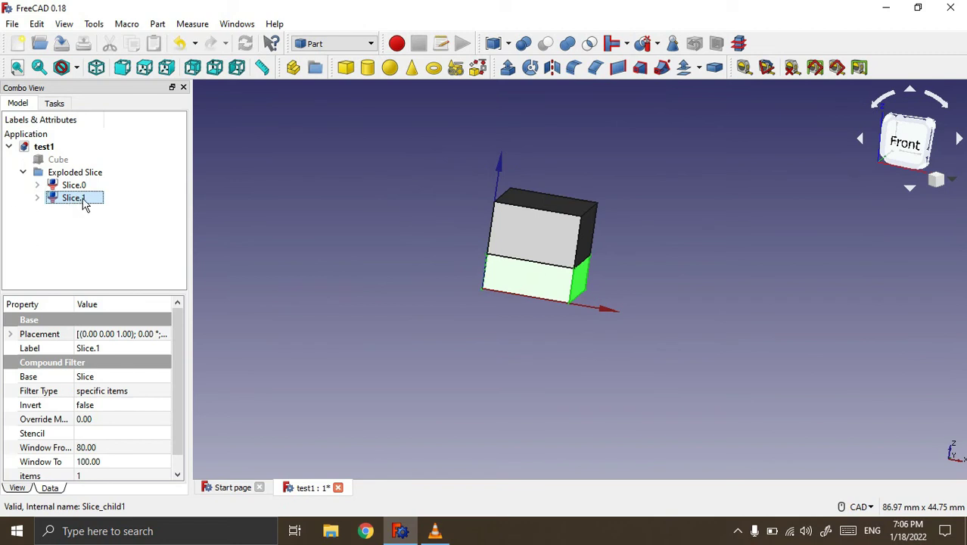
pyautogui.doubleClick(82, 198)
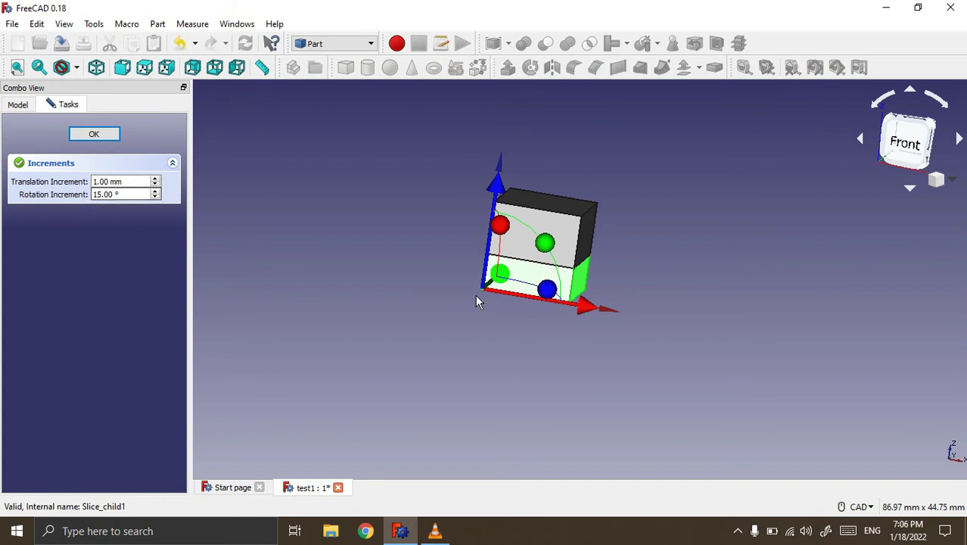
pyautogui.moveTo(496, 193); pyautogui.dragTo(479, 306)
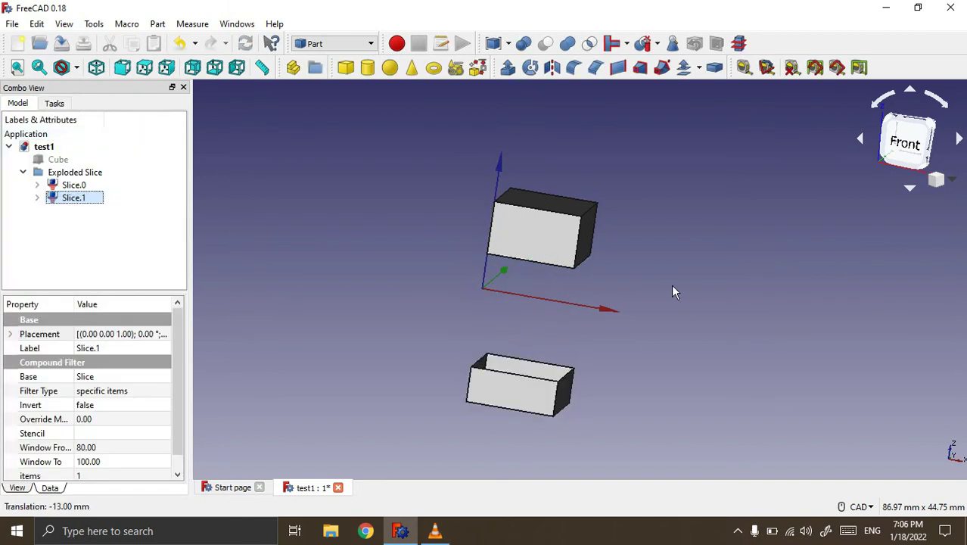
pyautogui.moveTo(673, 261); pyautogui.dragTo(647, 303, button='middle')
pyautogui.click(648, 302)
pyautogui.scroll(5, 554, 367)
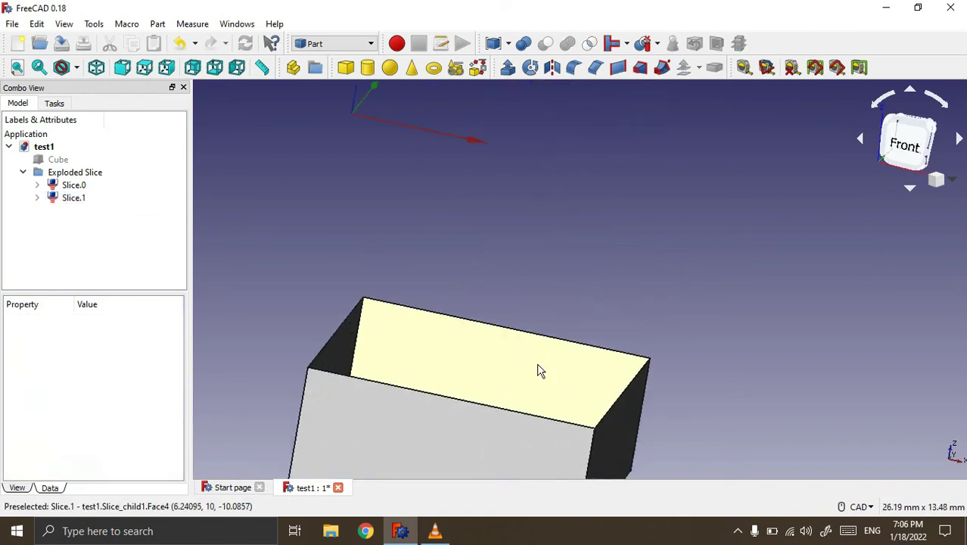
pyautogui.scroll(-3, 736, 183)
pyautogui.moveTo(741, 195)
pyautogui.mouseDown(button='middle')
pyautogui.moveTo(723, 231)
pyautogui.moveTo(497, 112)
pyautogui.moveTo(428, 119)
pyautogui.moveTo(403, 147)
pyautogui.moveTo(460, 131)
pyautogui.moveTo(513, 138)
pyautogui.moveTo(442, 134)
pyautogui.mouseUp(button='middle')
pyautogui.click(442, 134)
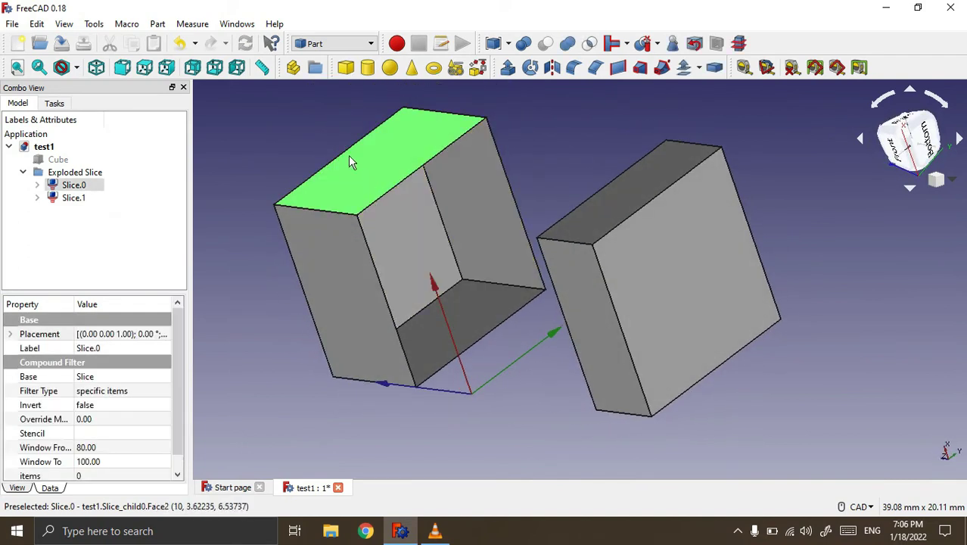
pyautogui.press('0')
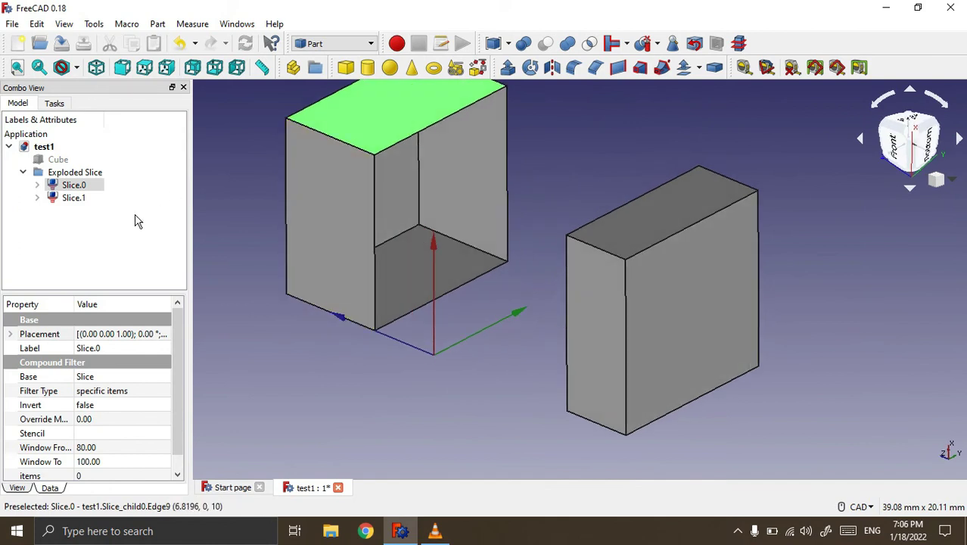
pyautogui.click(138, 220)
pyautogui.click(86, 175)
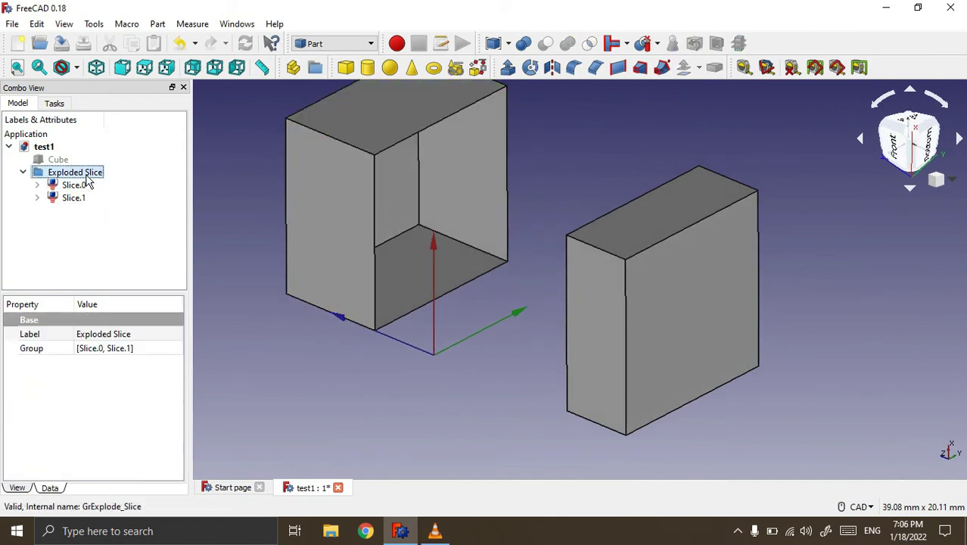
# Delete the Exploded Slice with its contents, and then the Slice object
pyautogui.press('Delete')
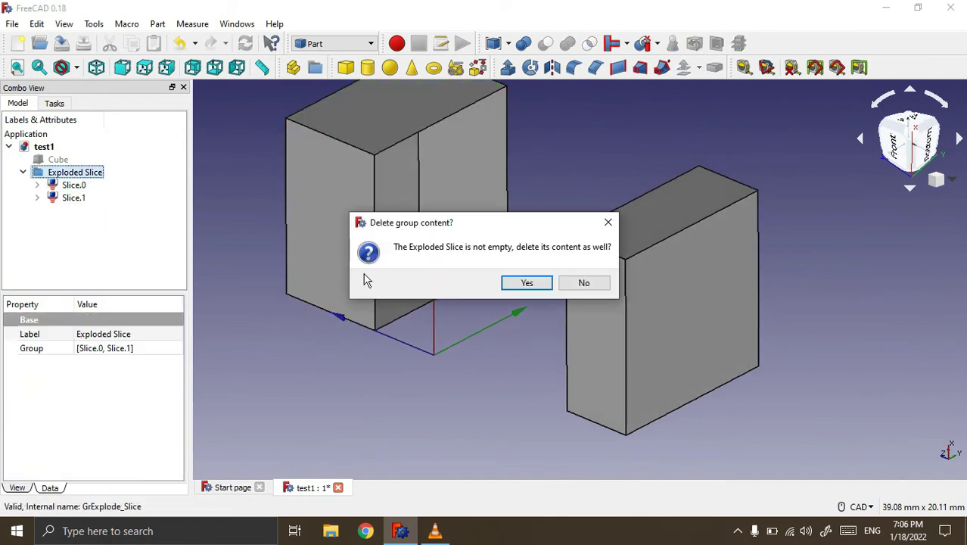
pyautogui.click(511, 283)
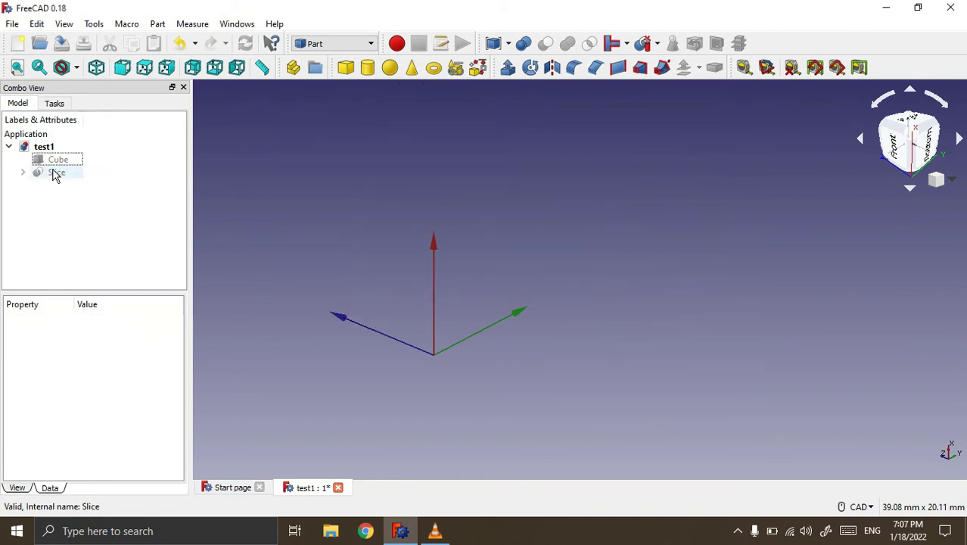
pyautogui.click(55, 173)
pyautogui.press('Delete')
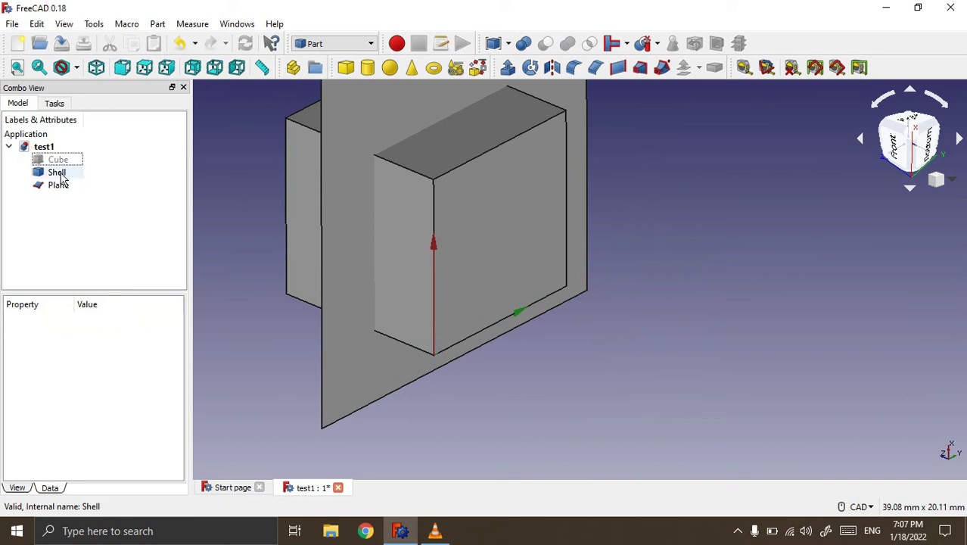
# Hide the Plane and select the Shell
pyautogui.click(56, 173)
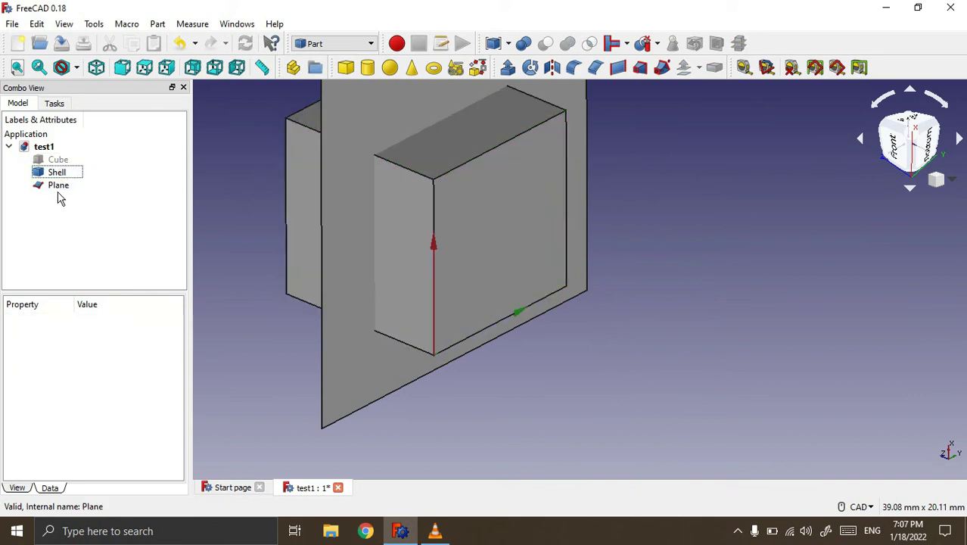
pyautogui.click(59, 186)
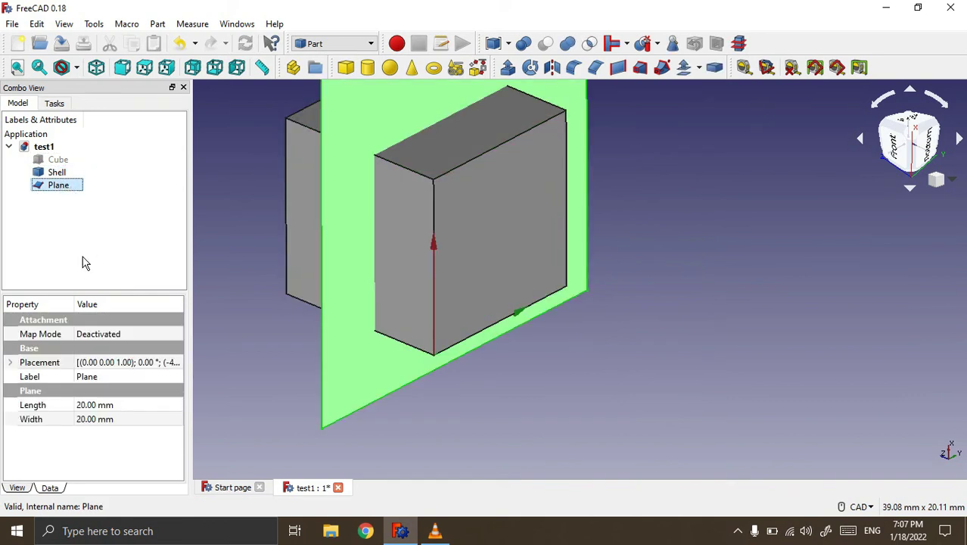
pyautogui.press('space')
pyautogui.scroll(-4, 508, 351)
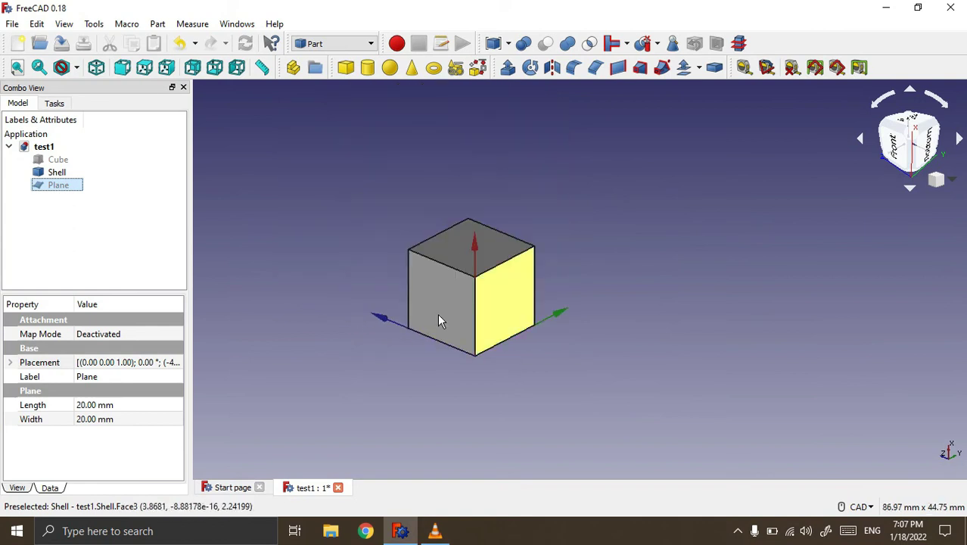
pyautogui.scroll(4, 437, 315)
pyautogui.click(57, 172)
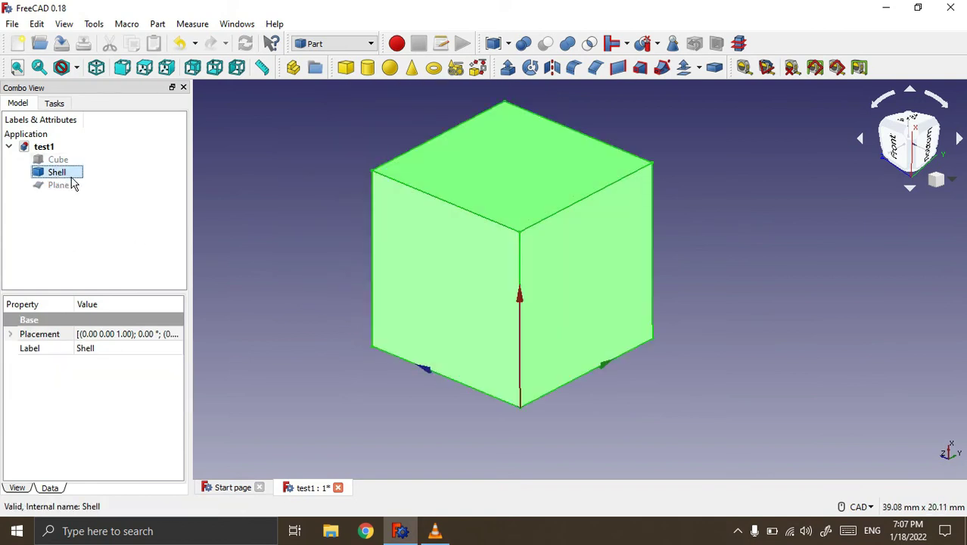
pyautogui.click(477, 68)
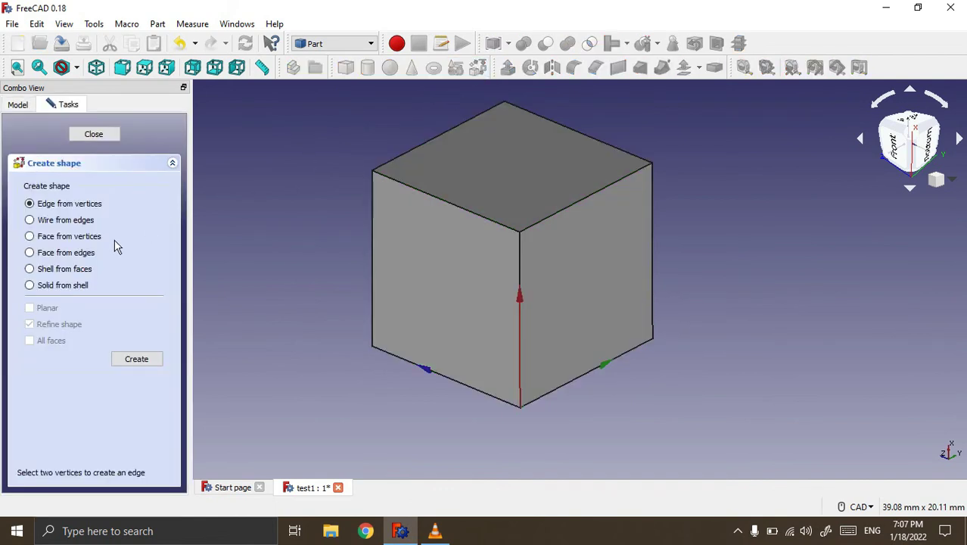
# Create a Solid from the cube Shell with Shape builder's Solid from shell option
pyautogui.click(30, 286)
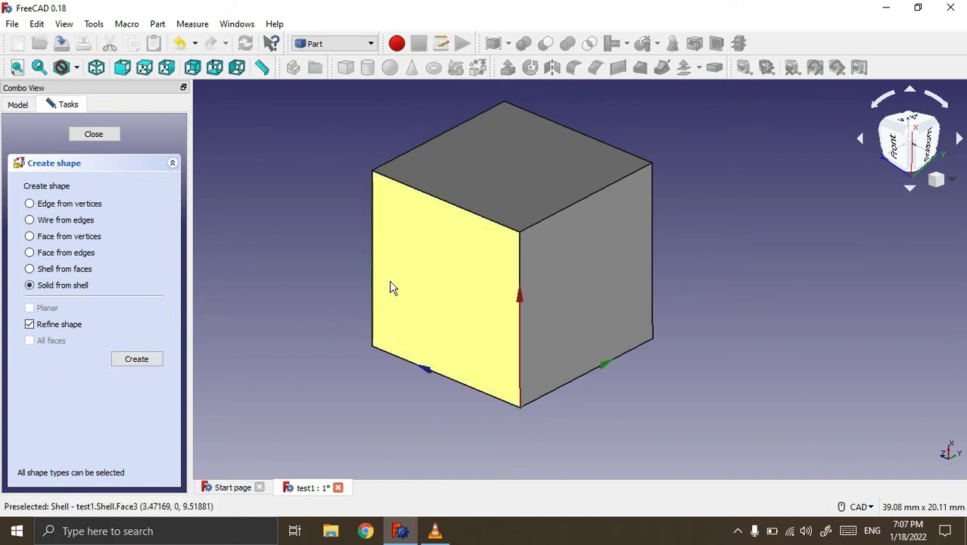
pyautogui.click(445, 271)
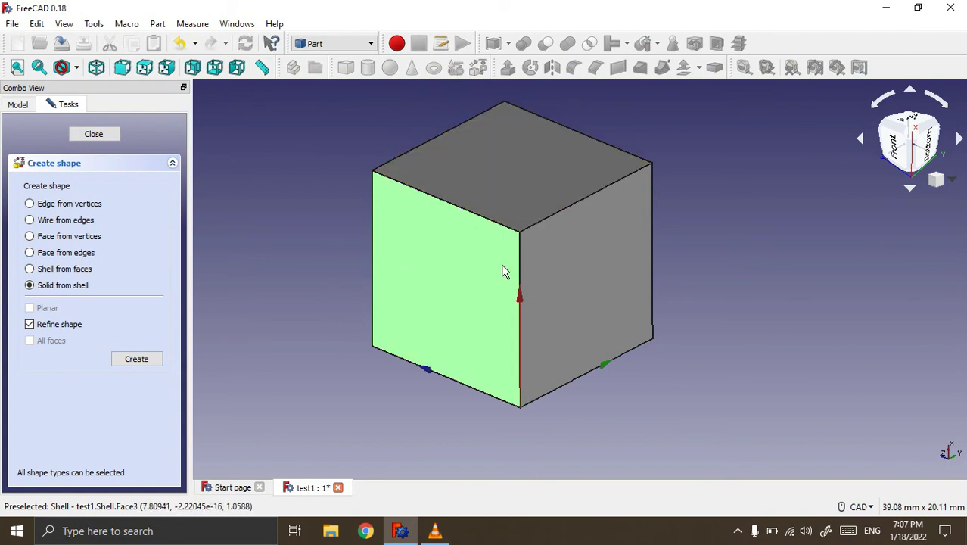
pyautogui.click(142, 360)
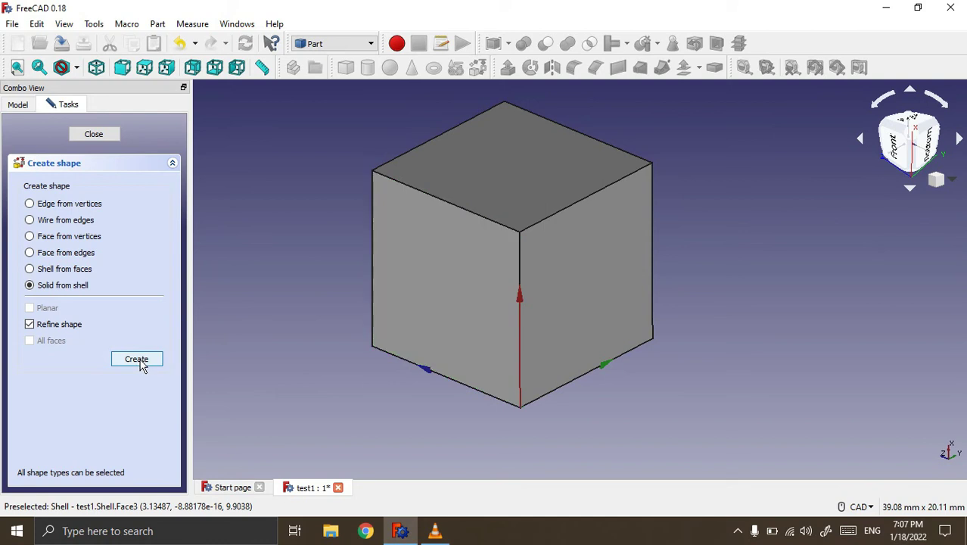
pyautogui.click(94, 136)
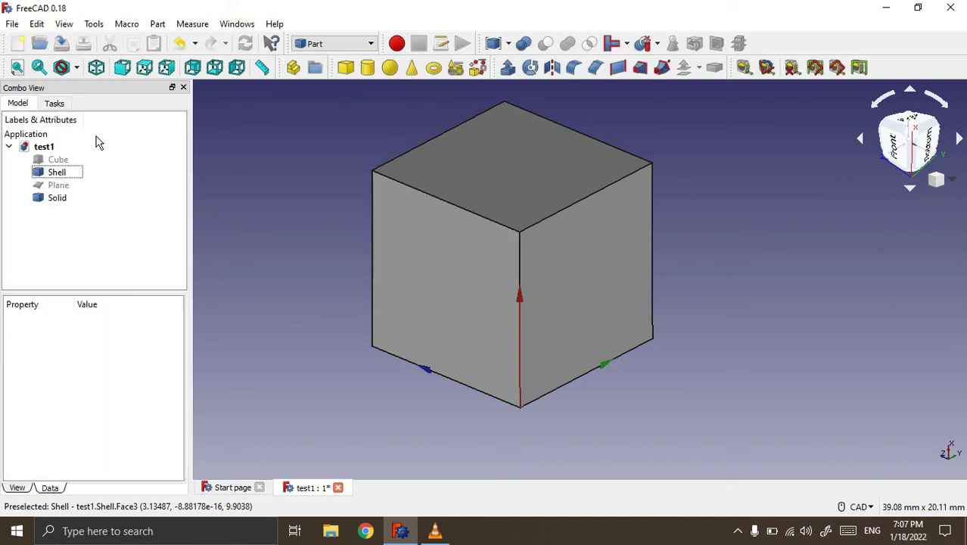
pyautogui.click(59, 201)
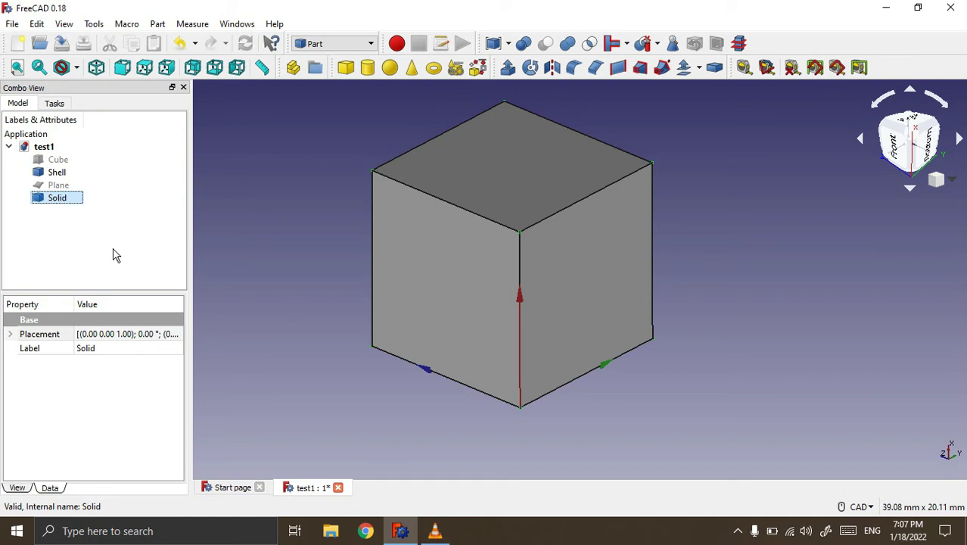
# Hide the Shell and make the Plane visible again
pyautogui.click(113, 255)
pyautogui.click(59, 174)
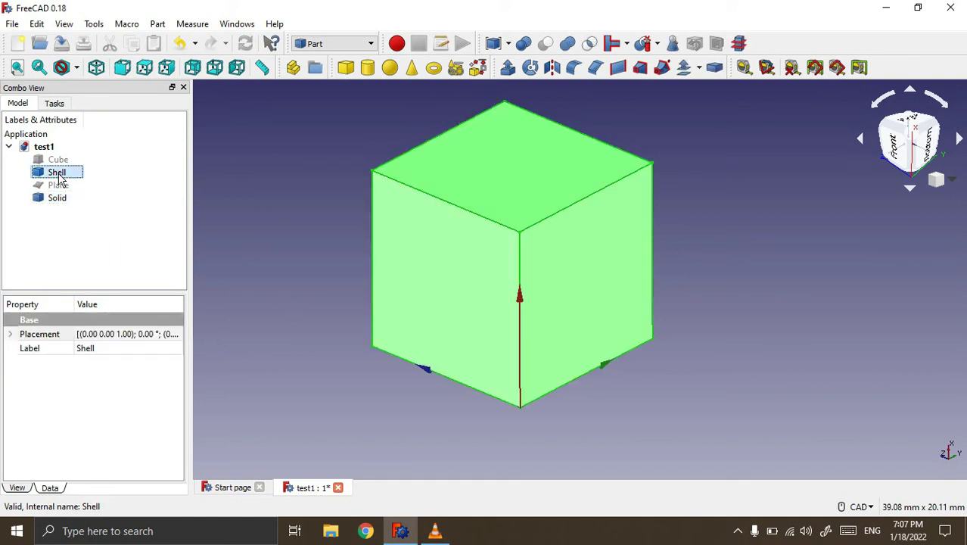
pyautogui.click(87, 248)
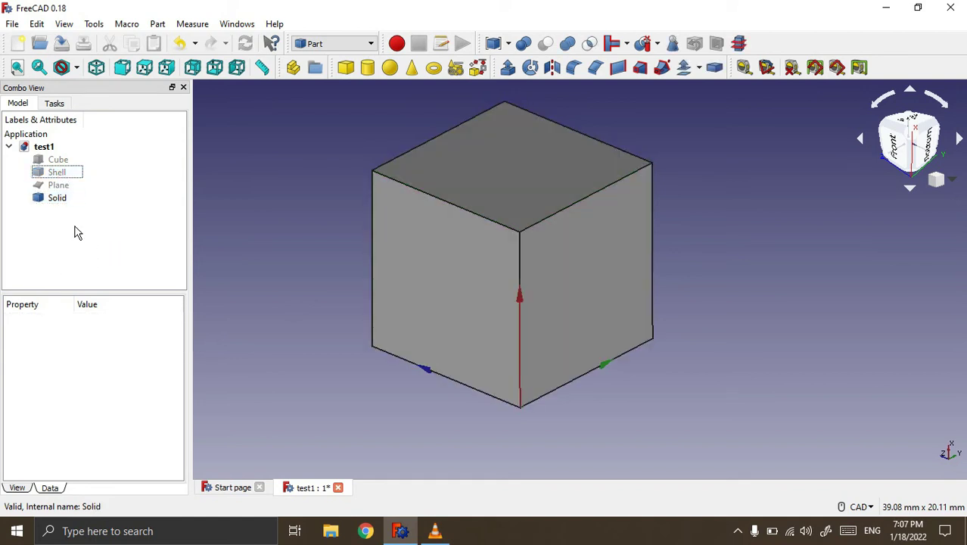
pyautogui.click(57, 200)
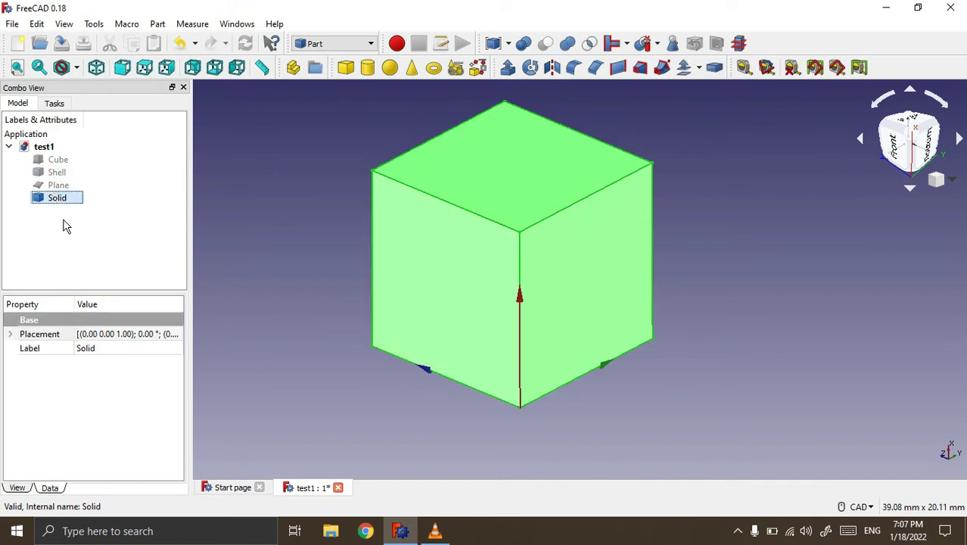
pyautogui.click(65, 218)
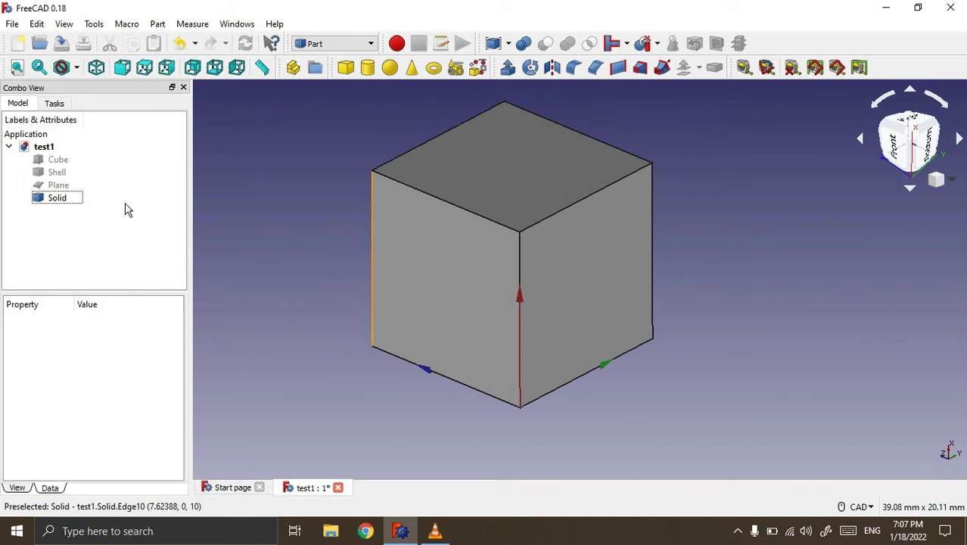
pyautogui.click(63, 186)
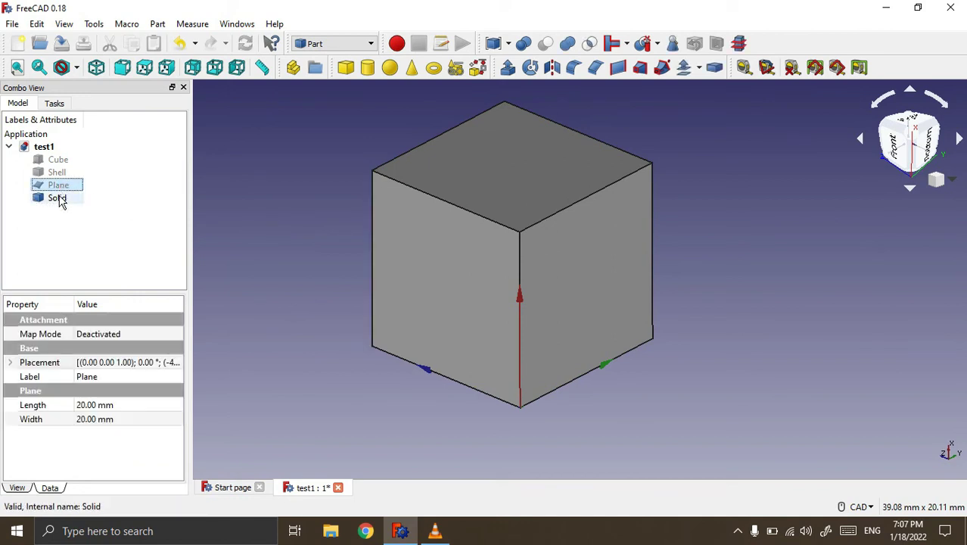
pyautogui.press('space')
pyautogui.click(201, 250)
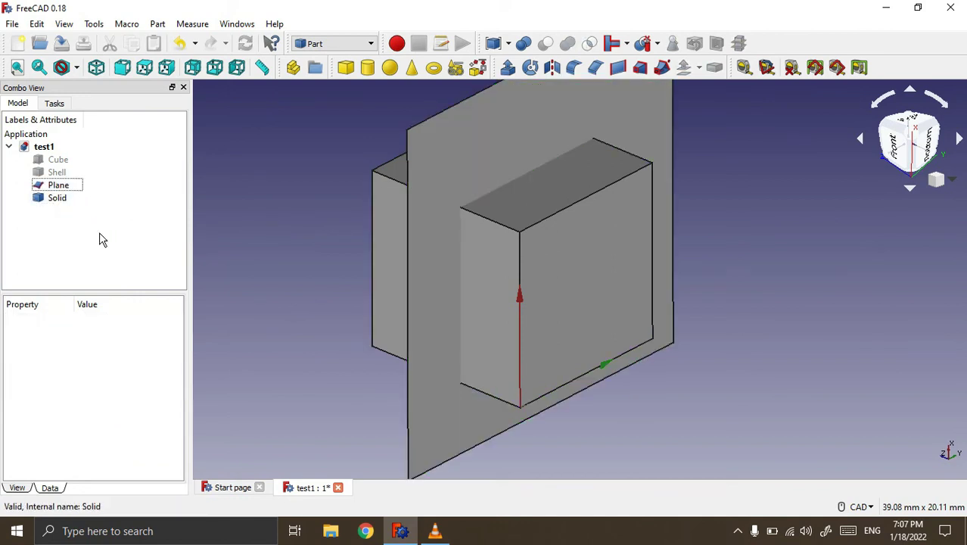
# Slice the Solid apart with the Plane
pyautogui.click(64, 203)
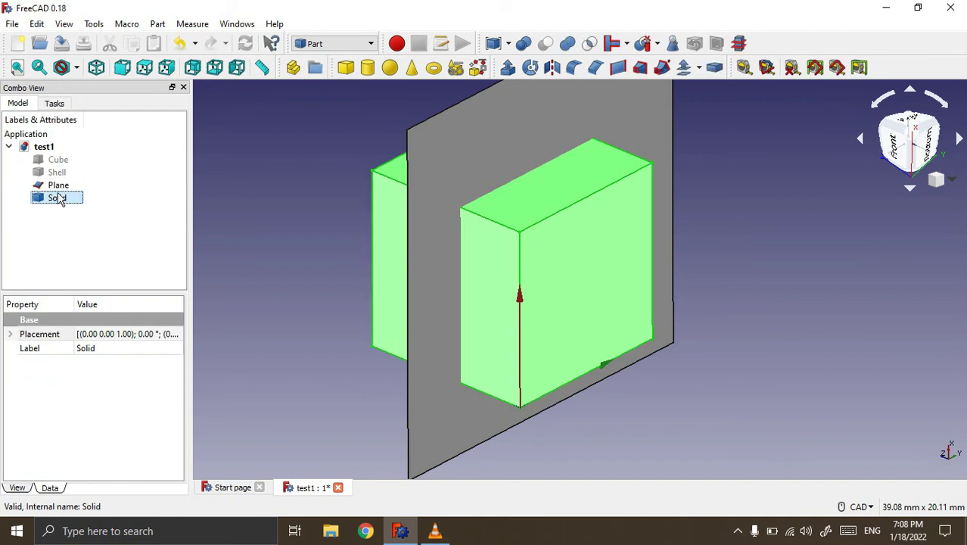
pyautogui.keyDown('ctrl'); pyautogui.click(59, 189); pyautogui.keyUp('ctrl')
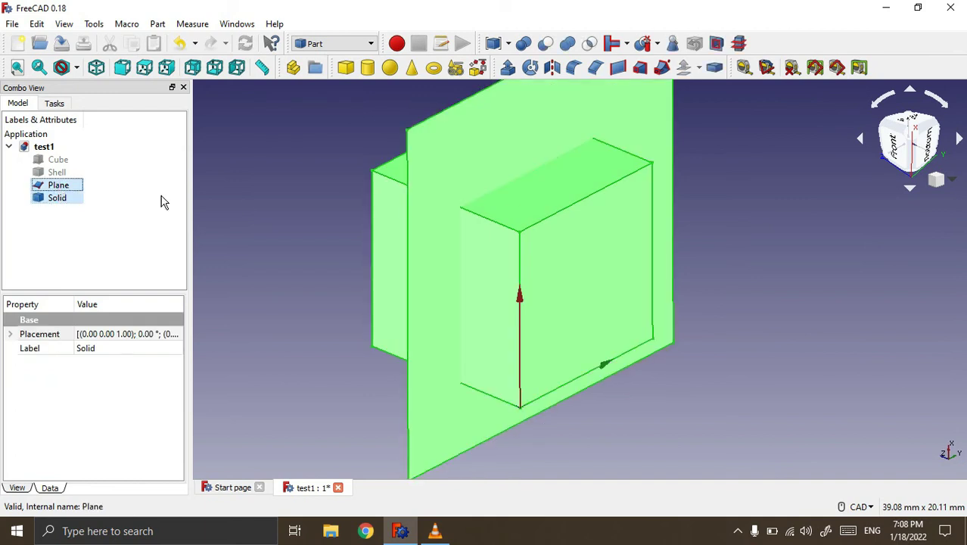
pyautogui.click(656, 43)
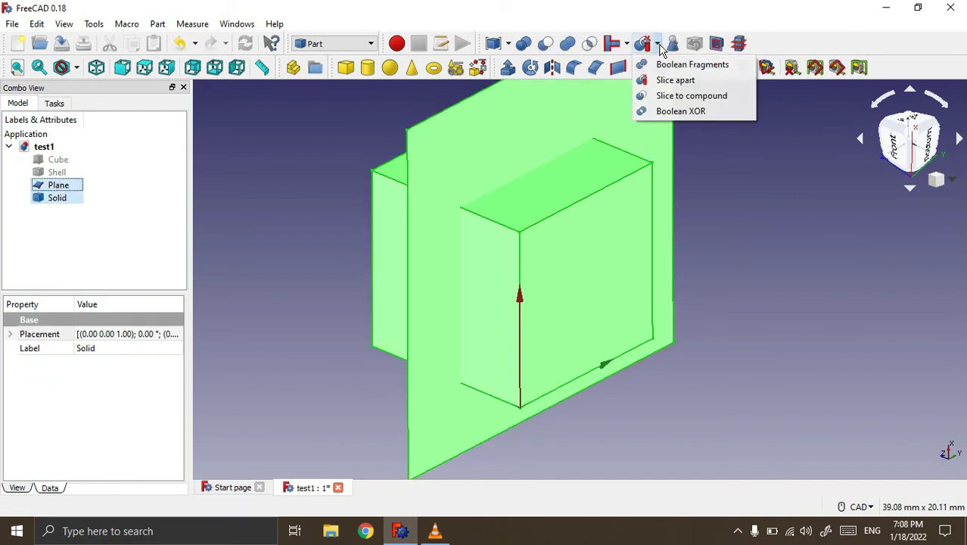
pyautogui.click(676, 80)
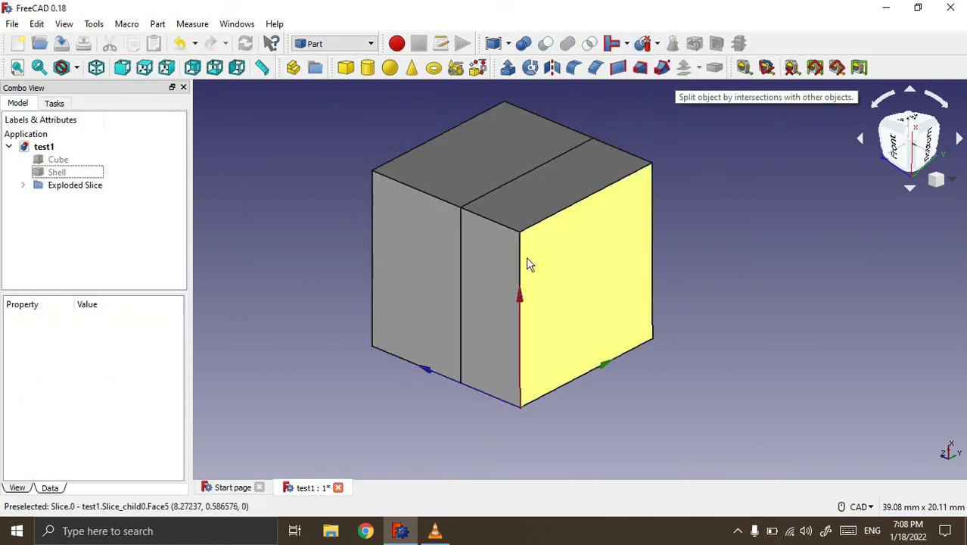
# Drag Slice.1 toward the upper left with the Transform dragger and orbit to inspect both halves
pyautogui.click(23, 185)
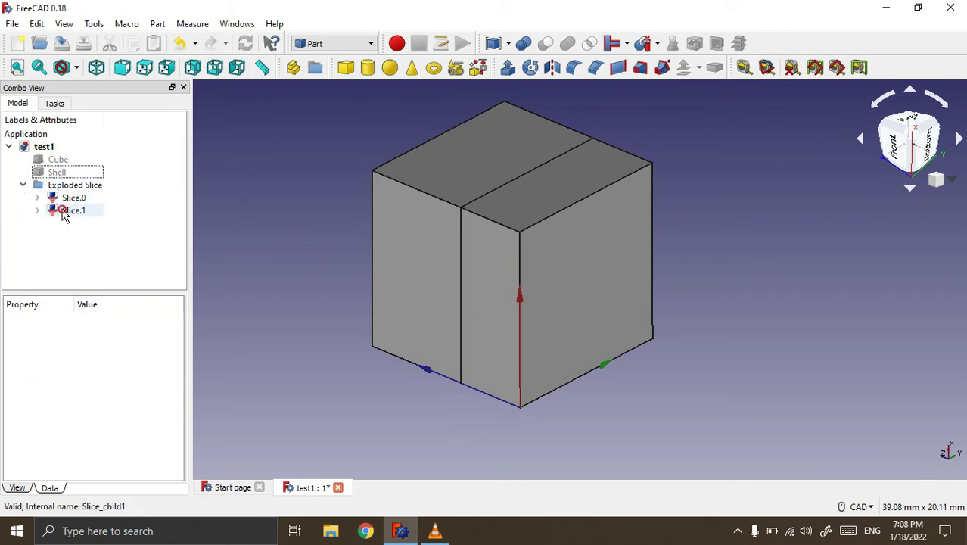
pyautogui.click(67, 211)
pyautogui.click(73, 199)
pyautogui.click(76, 213)
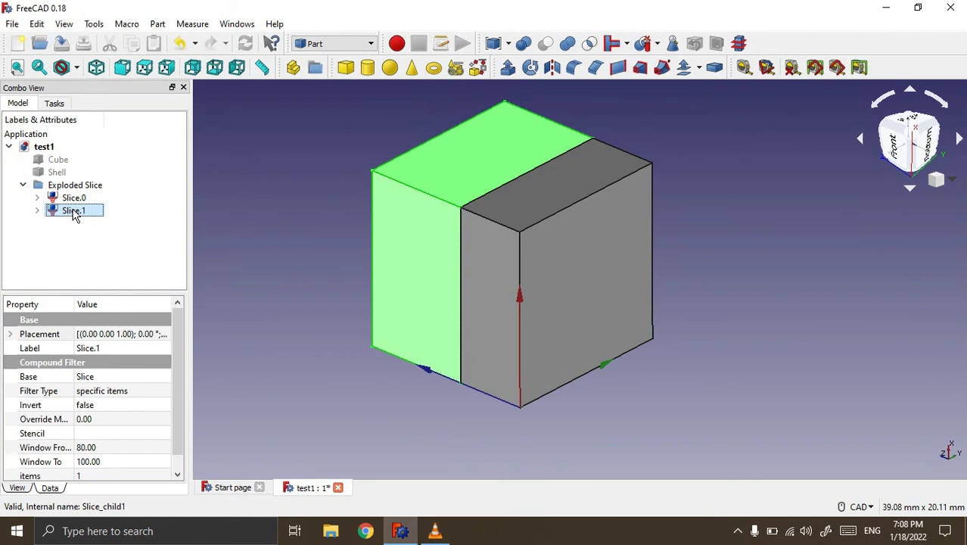
pyautogui.doubleClick(73, 211)
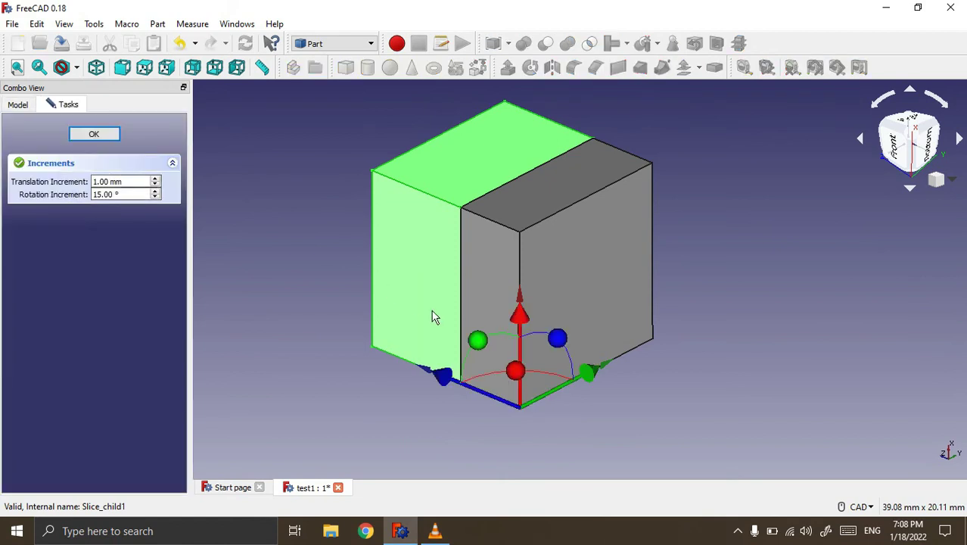
pyautogui.moveTo(449, 381); pyautogui.dragTo(320, 294)
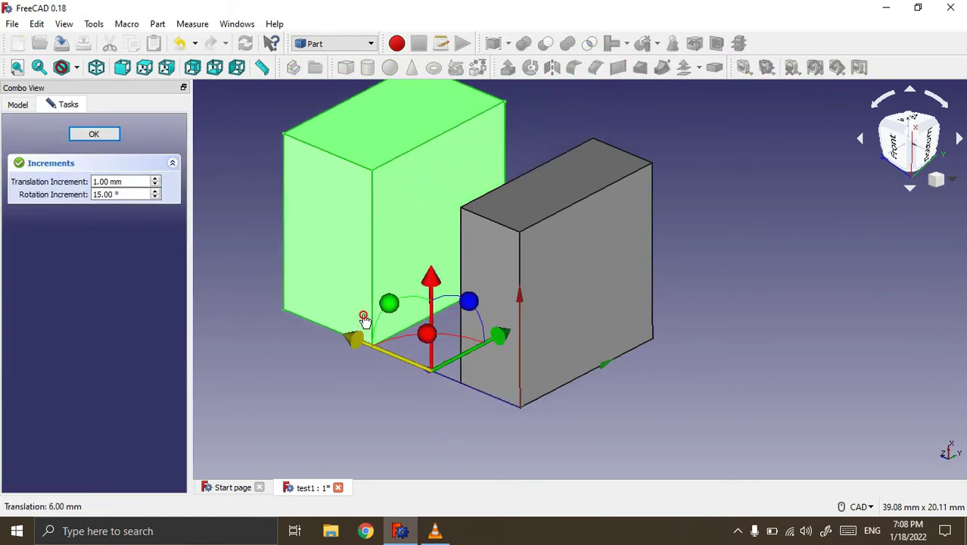
pyautogui.click(94, 134)
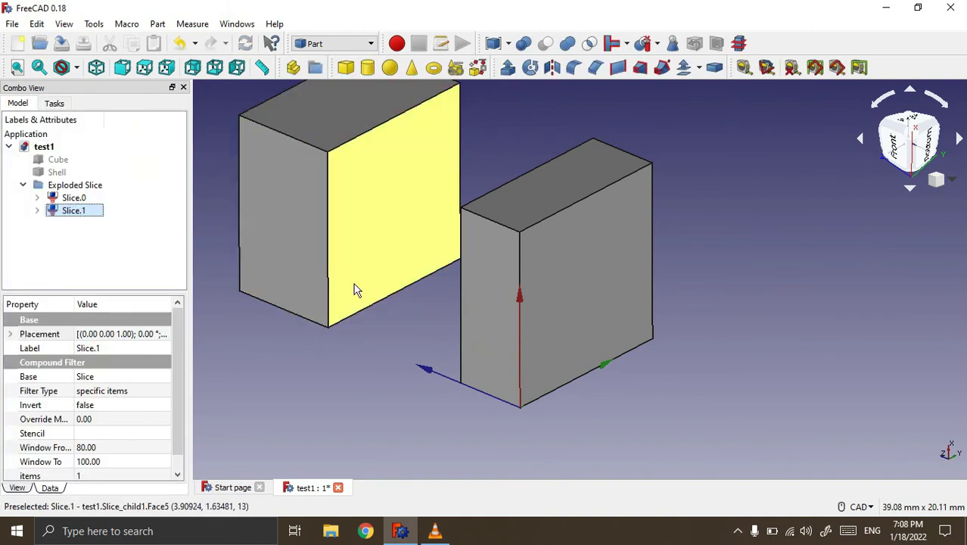
pyautogui.moveTo(518, 146); pyautogui.dragTo(520, 168, button='middle')
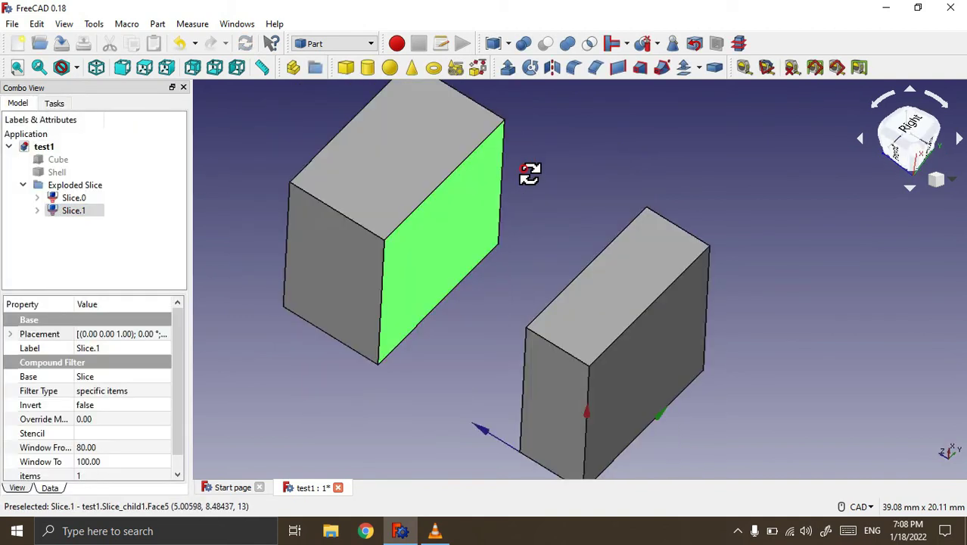
pyautogui.moveTo(265, 163)
pyautogui.mouseDown(button='middle')
pyautogui.moveTo(410, 233)
pyautogui.moveTo(342, 192)
pyautogui.mouseUp(button='middle')
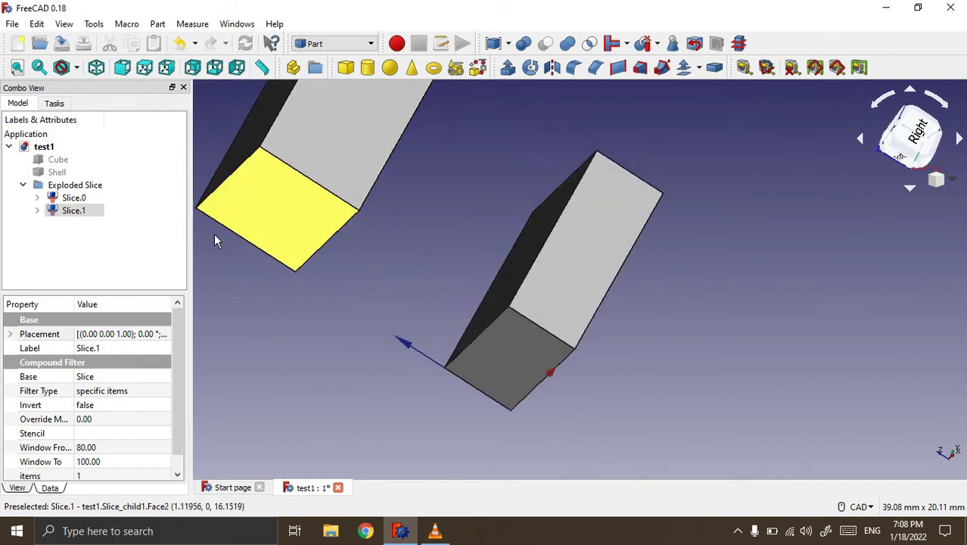
pyautogui.click(121, 252)
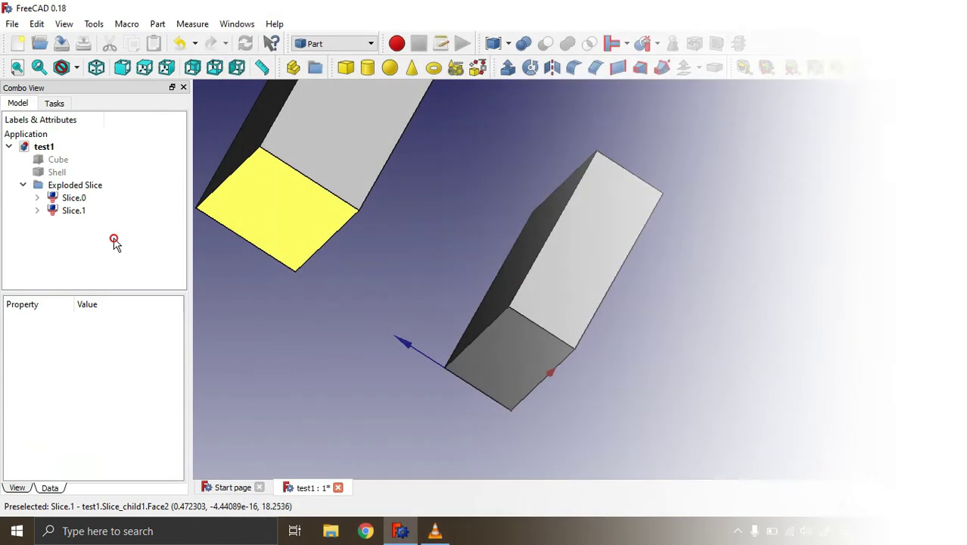
# Delete the Cube, Shell, Exploded Slice and the remaining Slice objects
pyautogui.click(73, 210)
pyautogui.keyDown('shift'); pyautogui.click(66, 172); pyautogui.keyUp('shift')
pyautogui.keyDown('shift'); pyautogui.click(61, 160); pyautogui.keyUp('shift')
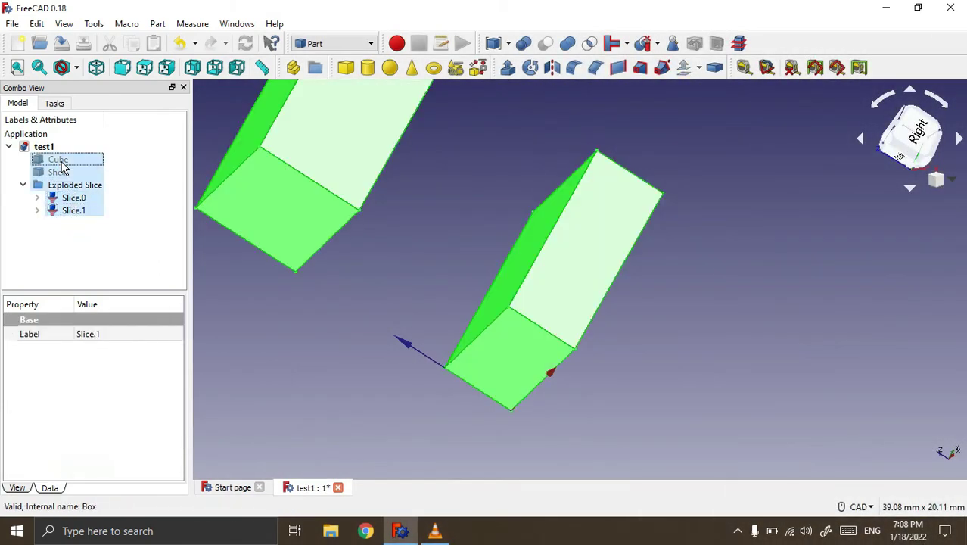
pyautogui.press('Delete')
pyautogui.click(59, 160)
pyautogui.press('Delete')
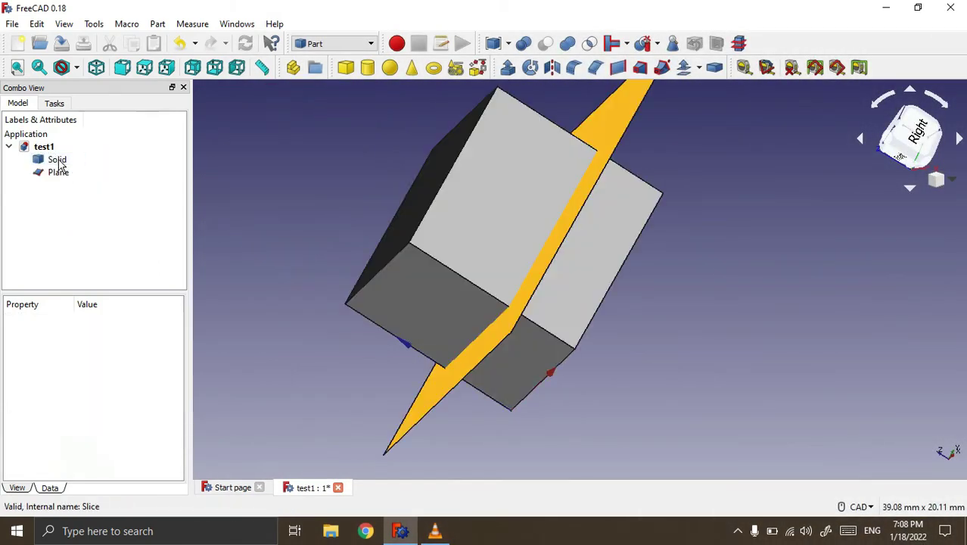
# Delete the Plane and Solid, leaving test1 empty
pyautogui.click(61, 173)
pyautogui.keyDown('shift'); pyautogui.click(57, 160); pyautogui.keyUp('shift')
pyautogui.press('Delete')
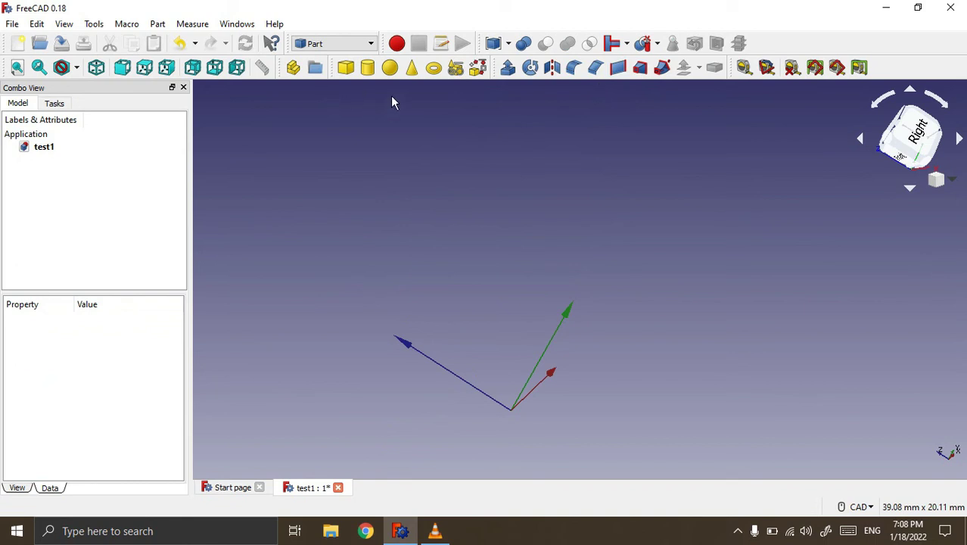
pyautogui.click(455, 68)
# Create a Line primitive from the origin to X 100, Y 0, Z 0
pyautogui.click(165, 196)
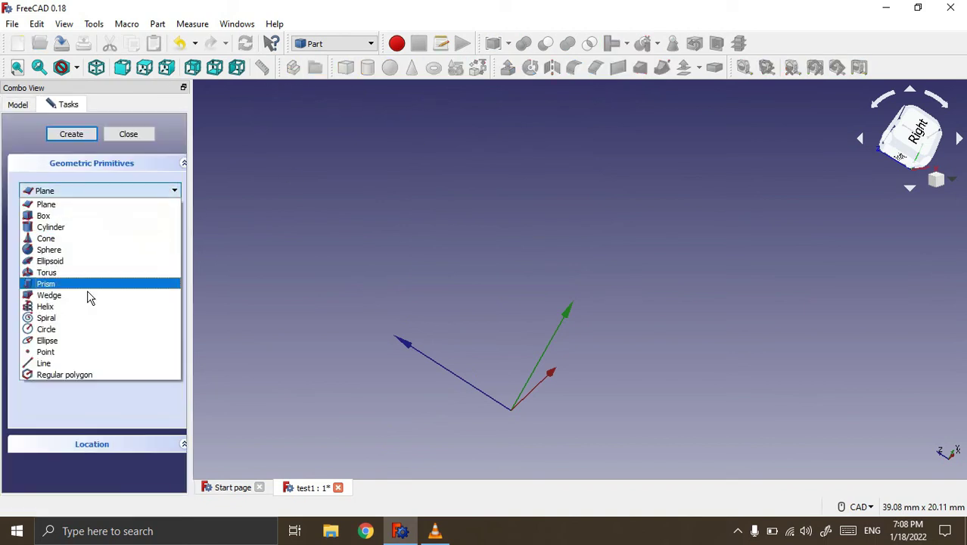
pyautogui.click(50, 362)
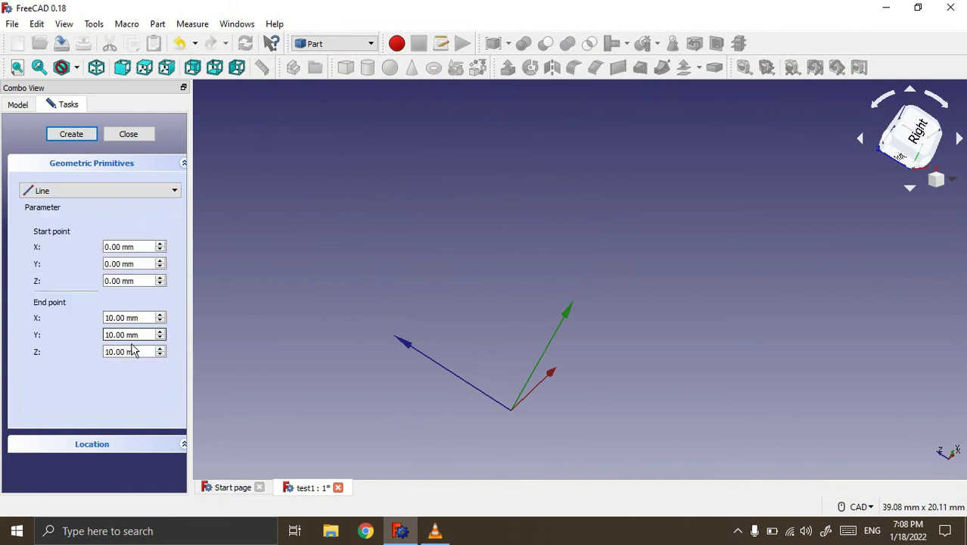
pyautogui.click(122, 337)
pyautogui.click(109, 332)
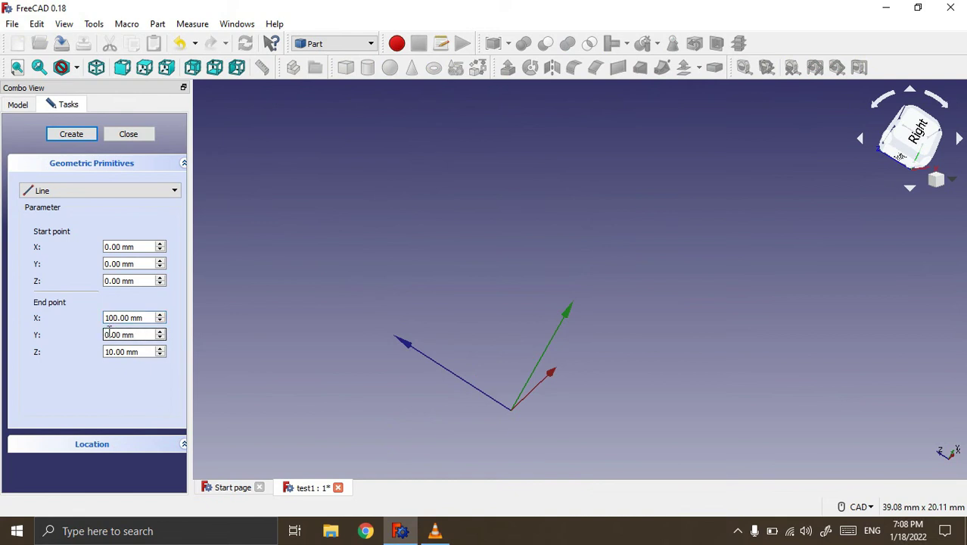
pyautogui.click(108, 351)
pyautogui.write('0')
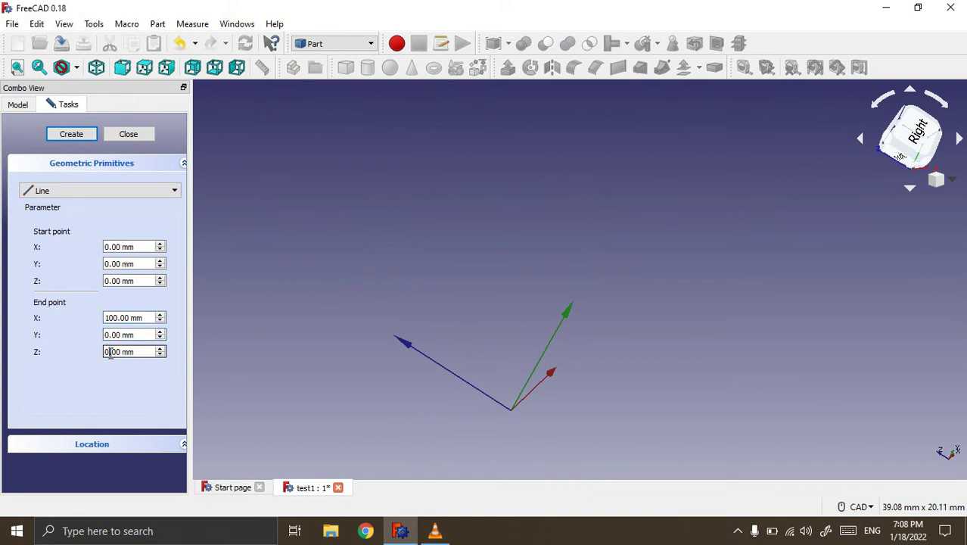
pyautogui.click(73, 136)
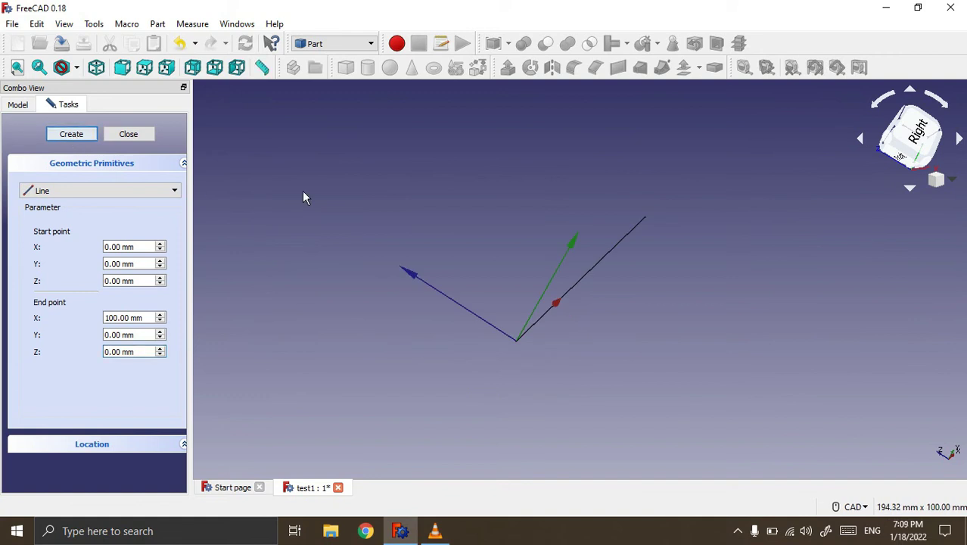
pyautogui.click(96, 67)
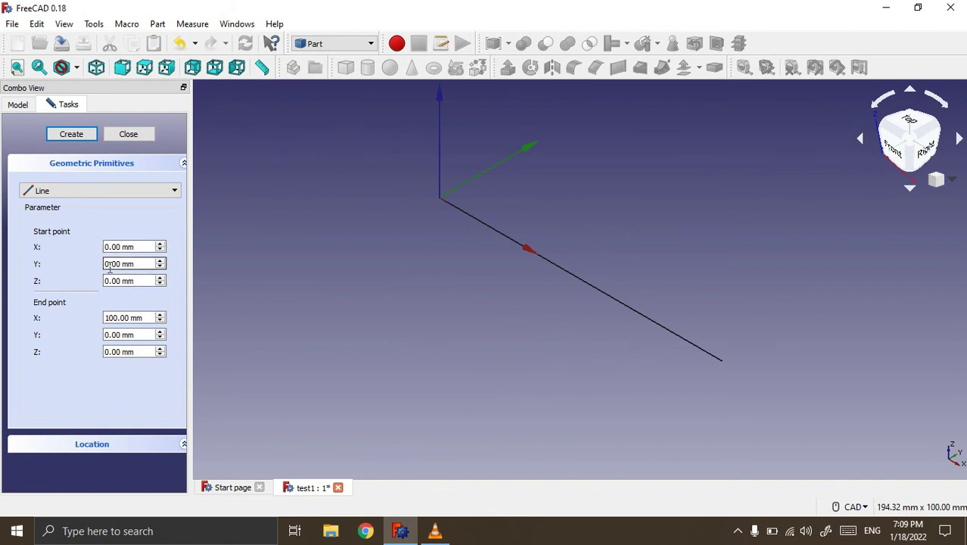
# Create a second parallel line with start and end Y set to 20
pyautogui.click(109, 263)
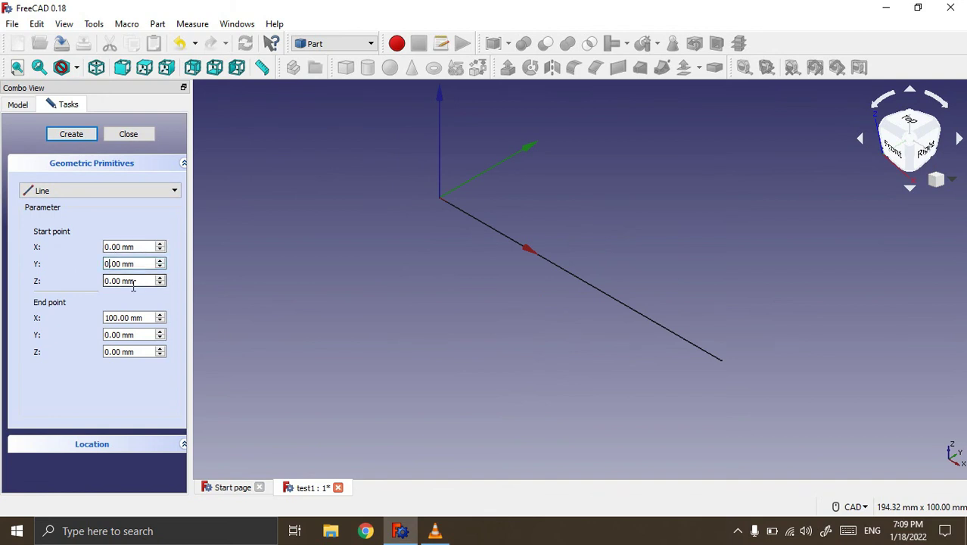
pyautogui.write('10020')
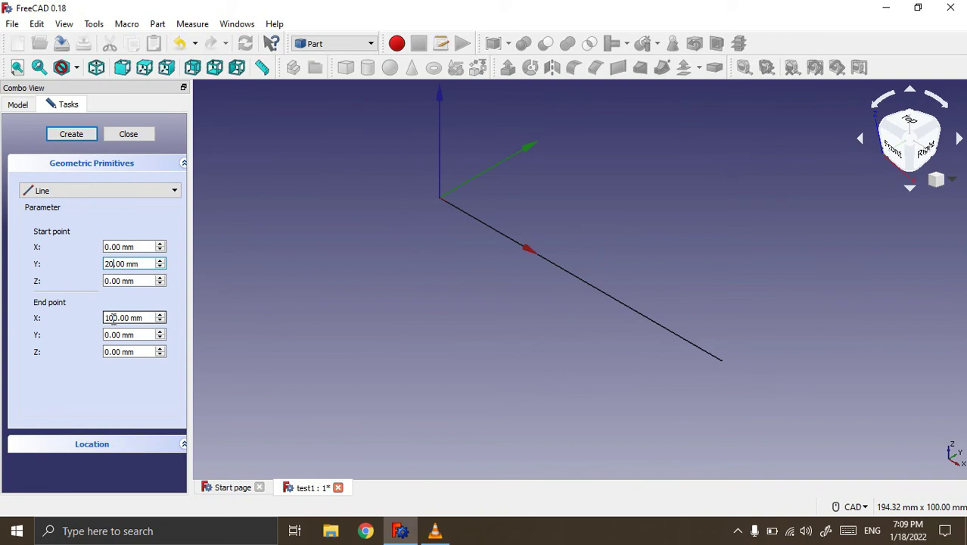
pyautogui.press('Tab')
pyautogui.write('10020')
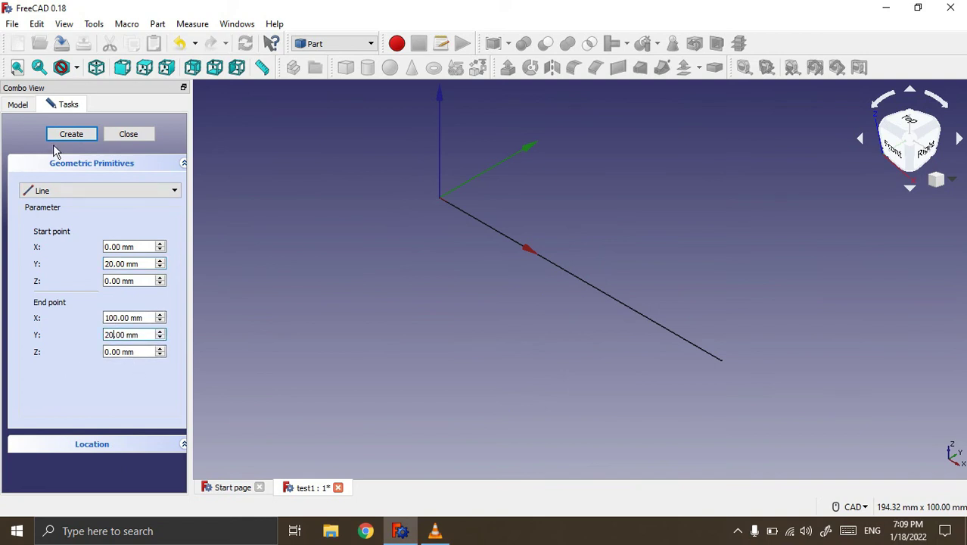
pyautogui.click(64, 137)
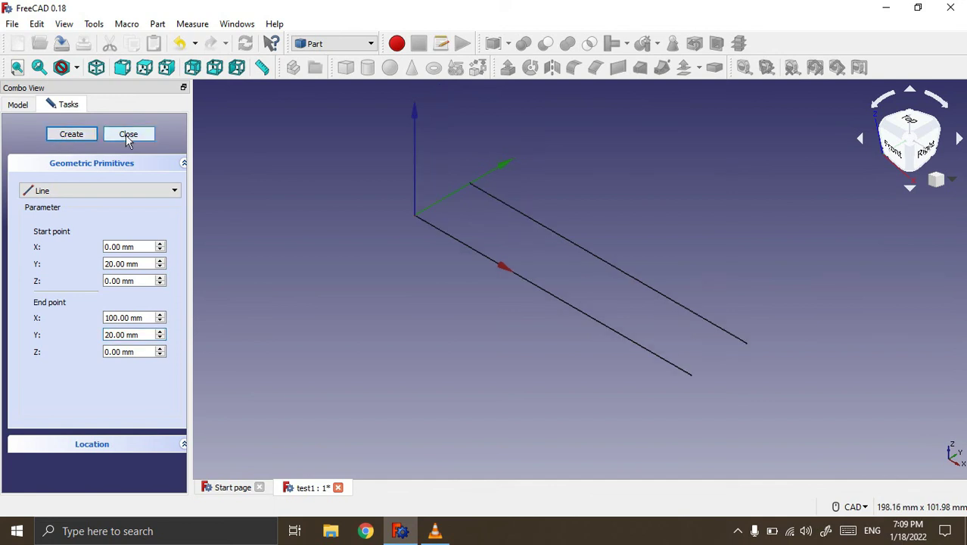
pyautogui.click(126, 134)
# Select Line and Line001 and build Ruled_Surface between them, then orbit to inspect it
pyautogui.moveTo(724, 384)
pyautogui.mouseDown(button='middle')
pyautogui.moveTo(701, 389)
pyautogui.moveTo(594, 341)
pyautogui.mouseUp(button='middle')
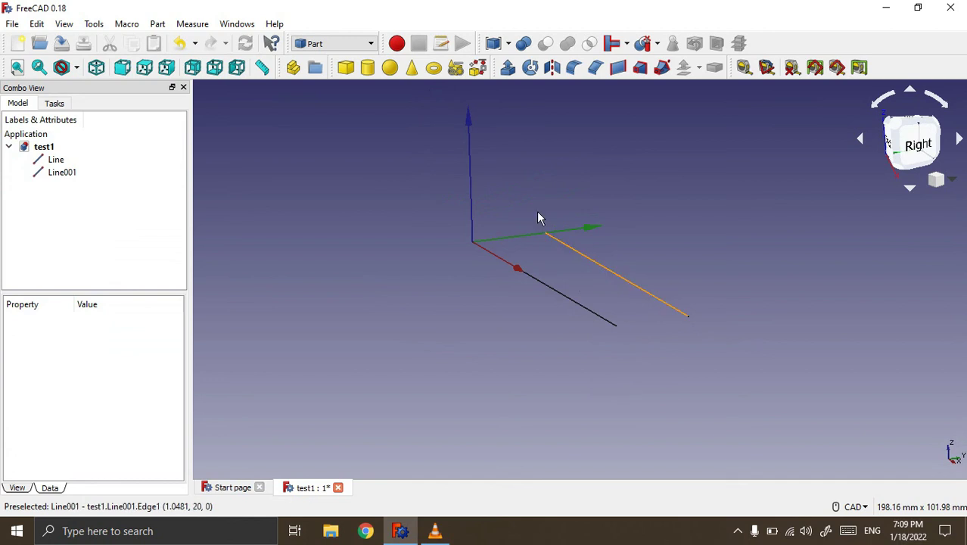
pyautogui.moveTo(614, 156); pyautogui.dragTo(604, 192, button='middle')
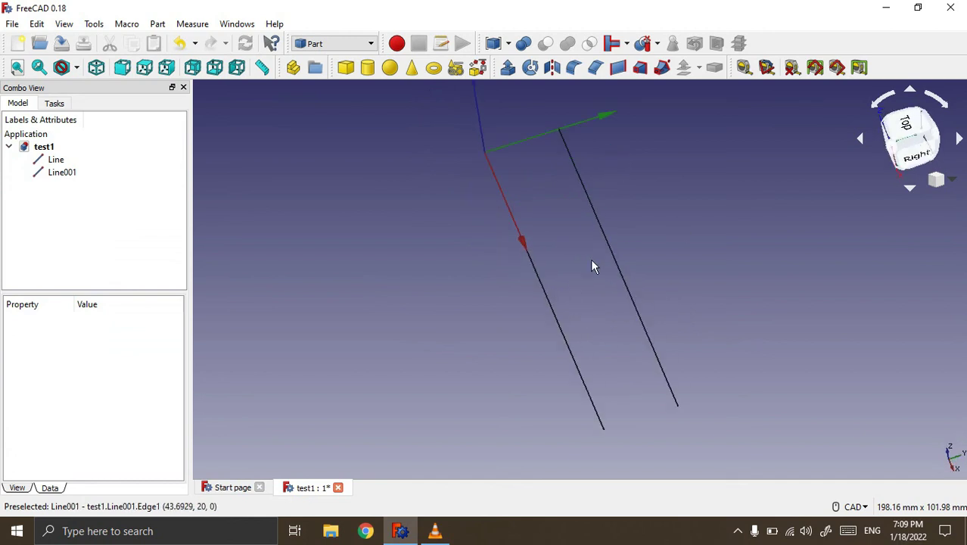
pyautogui.click(541, 280)
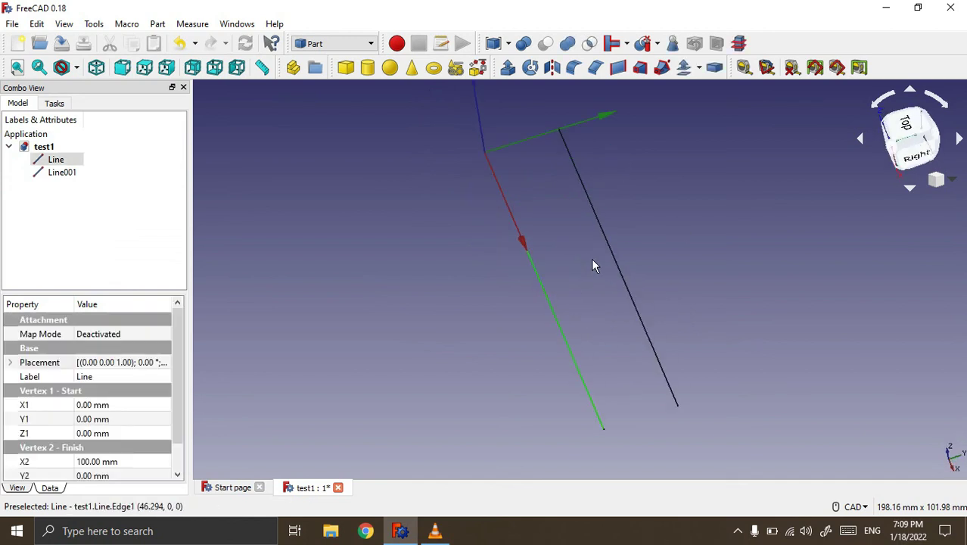
pyautogui.keyDown('ctrl'); pyautogui.click(613, 257); pyautogui.keyUp('ctrl')
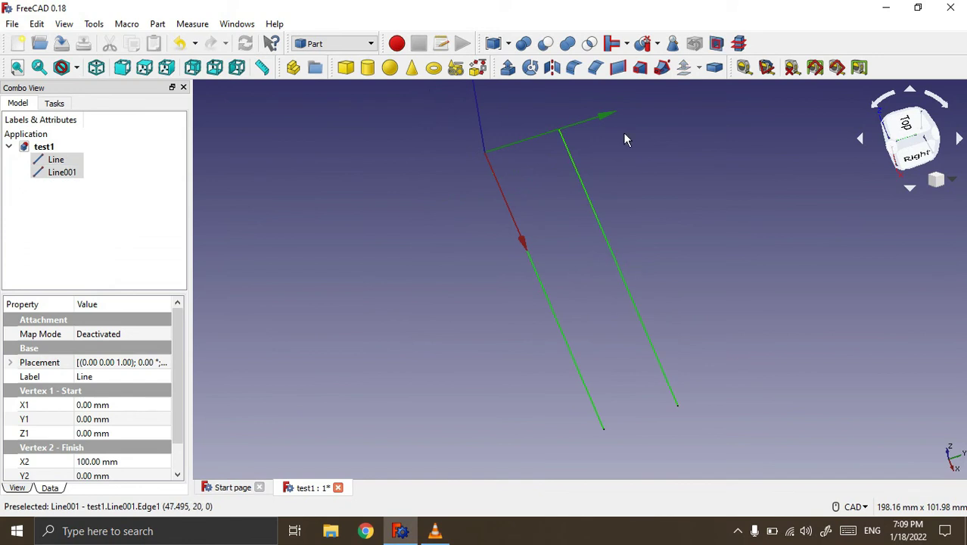
pyautogui.click(618, 68)
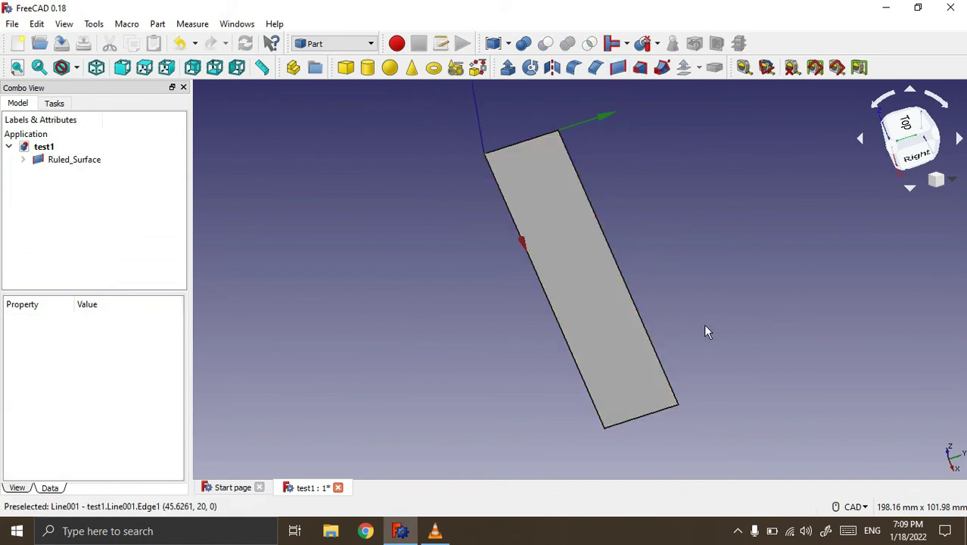
pyautogui.moveTo(703, 323); pyautogui.dragTo(691, 313, button='middle')
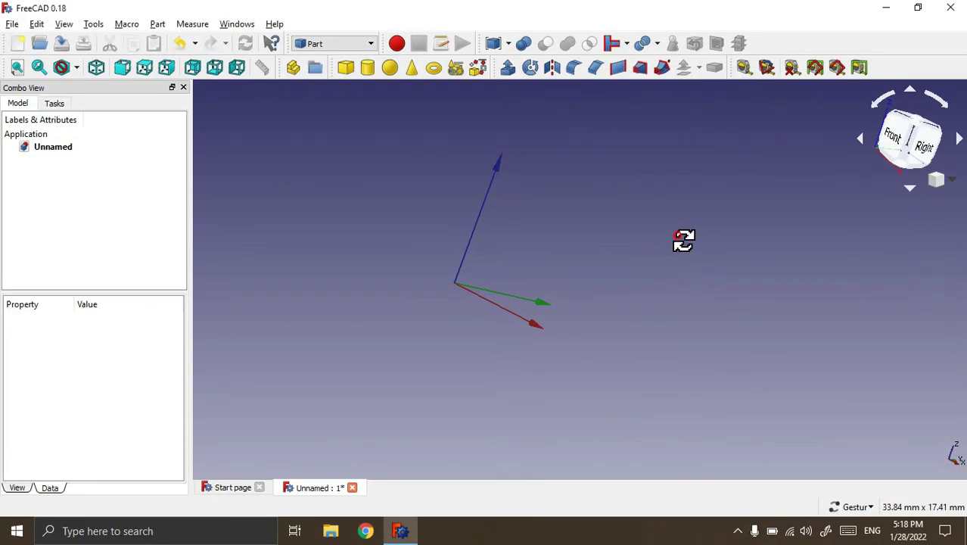
# Add a Part Cube to Unnamed and orbit to view its right side
pyautogui.moveTo(677, 239); pyautogui.dragTo(636, 248)
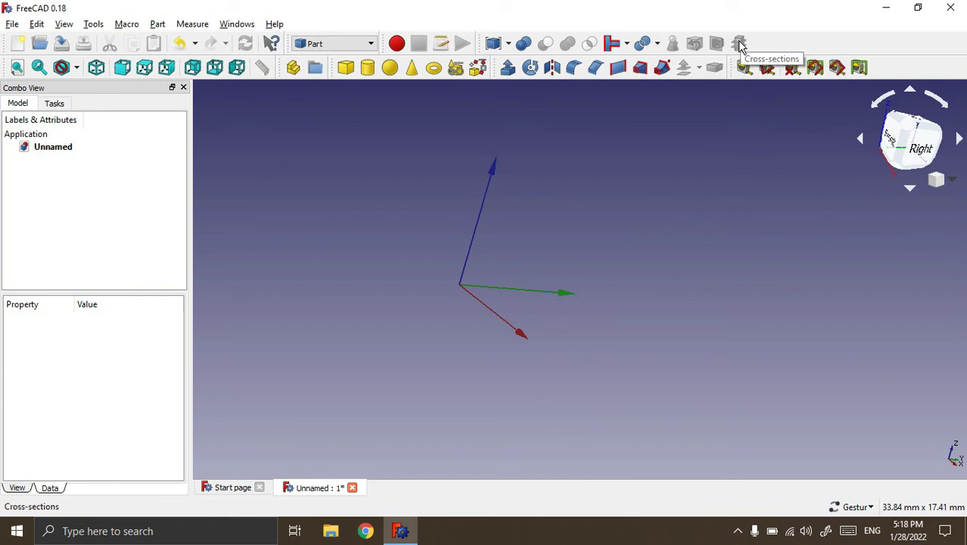
pyautogui.click(345, 69)
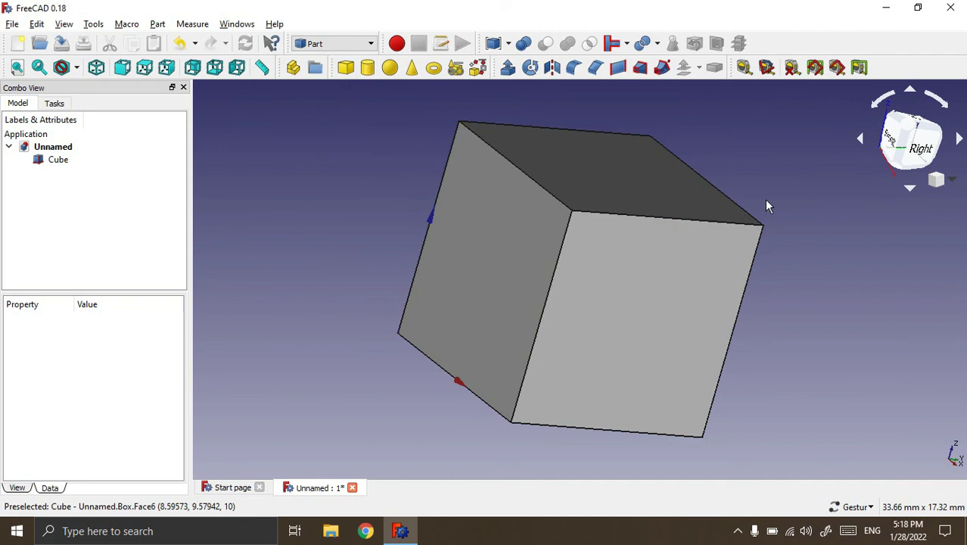
pyautogui.moveTo(771, 201)
pyautogui.mouseDown()
pyautogui.moveTo(724, 195)
pyautogui.moveTo(762, 169)
pyautogui.moveTo(739, 196)
pyautogui.mouseUp()
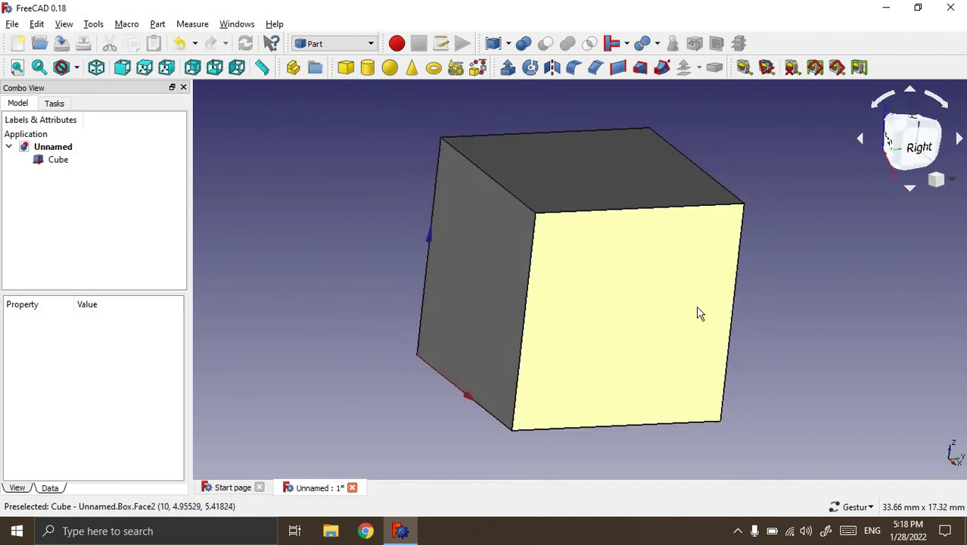
pyautogui.moveTo(796, 318); pyautogui.dragTo(775, 312)
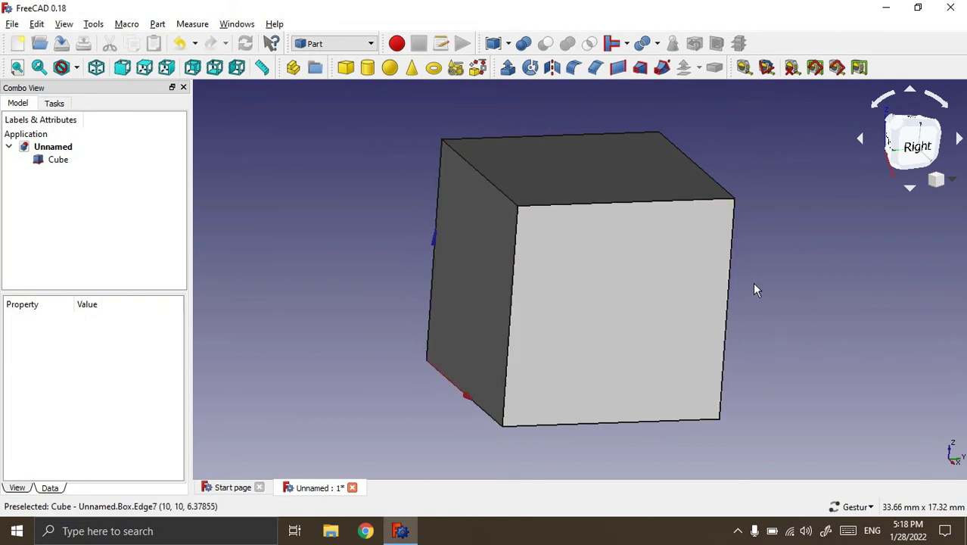
pyautogui.moveTo(870, 295); pyautogui.dragTo(792, 301)
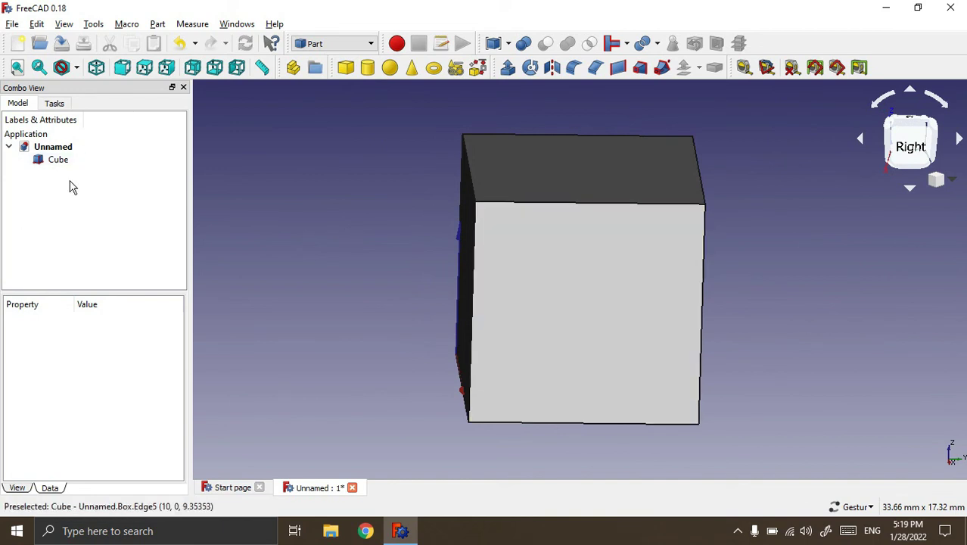
# Section the Cube on the XY plane at 5.00 mm after previewing XZ and YZ, producing Box_cs
pyautogui.click(59, 161)
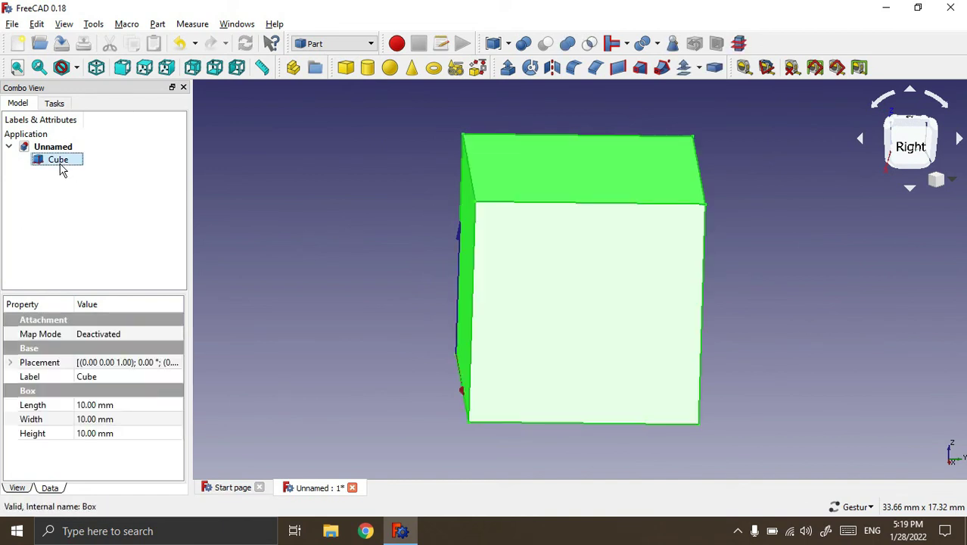
pyautogui.click(738, 44)
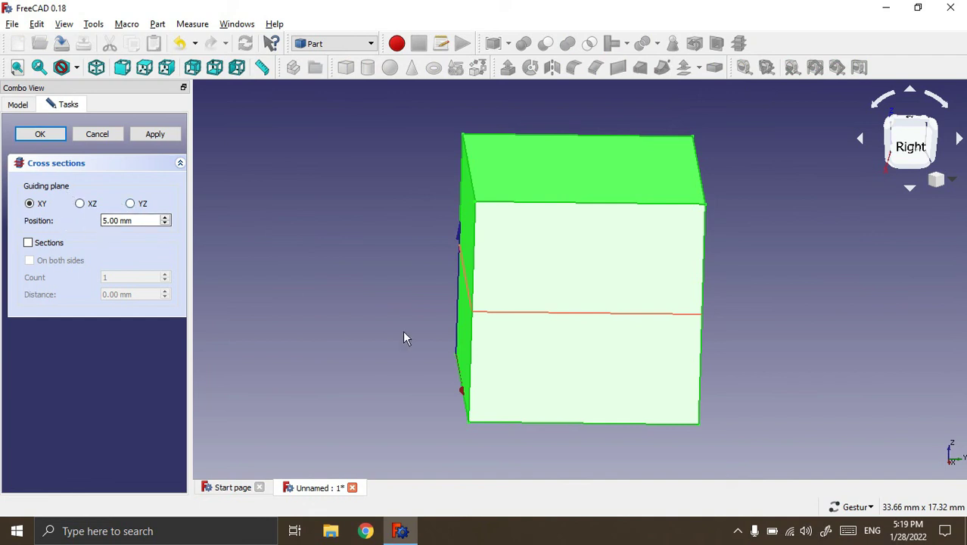
pyautogui.moveTo(456, 443); pyautogui.dragTo(474, 437)
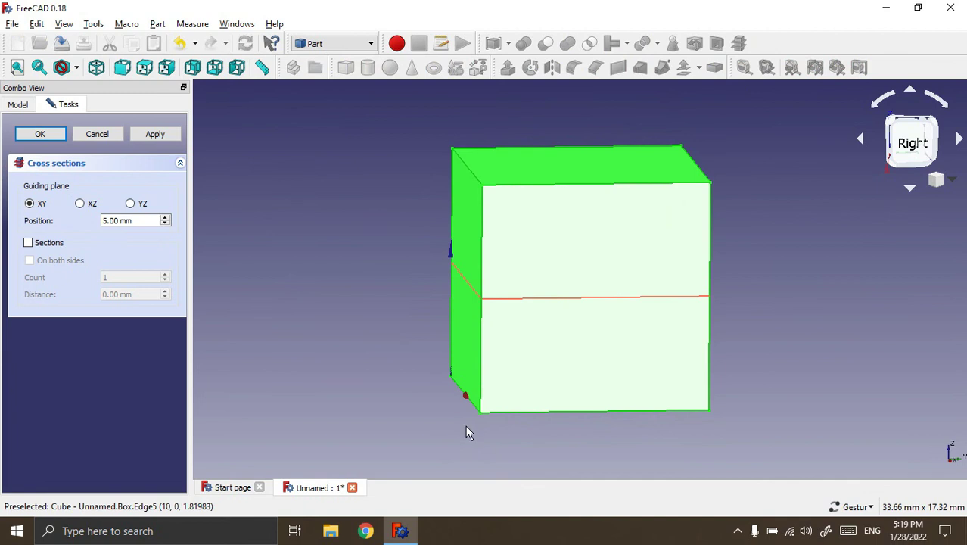
pyautogui.moveTo(358, 301); pyautogui.dragTo(390, 295)
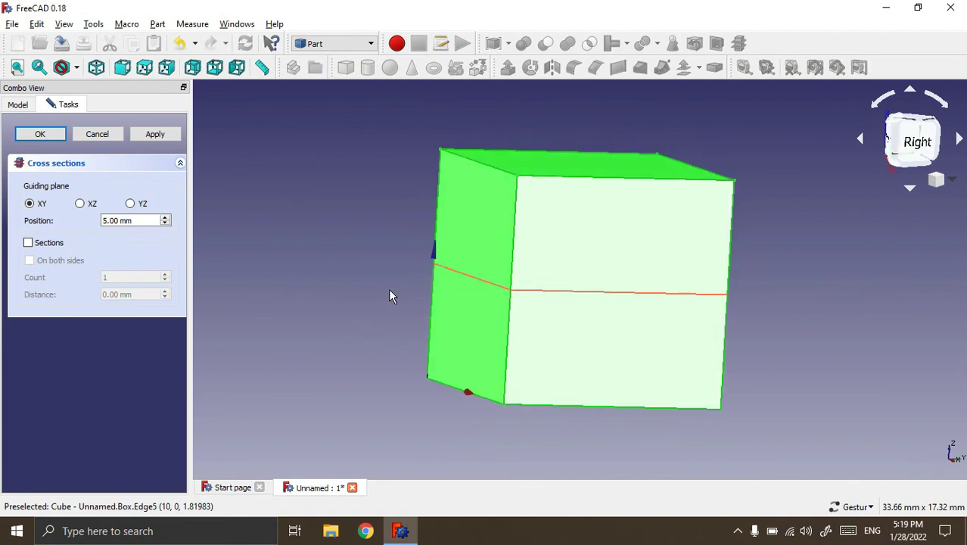
pyautogui.click(80, 204)
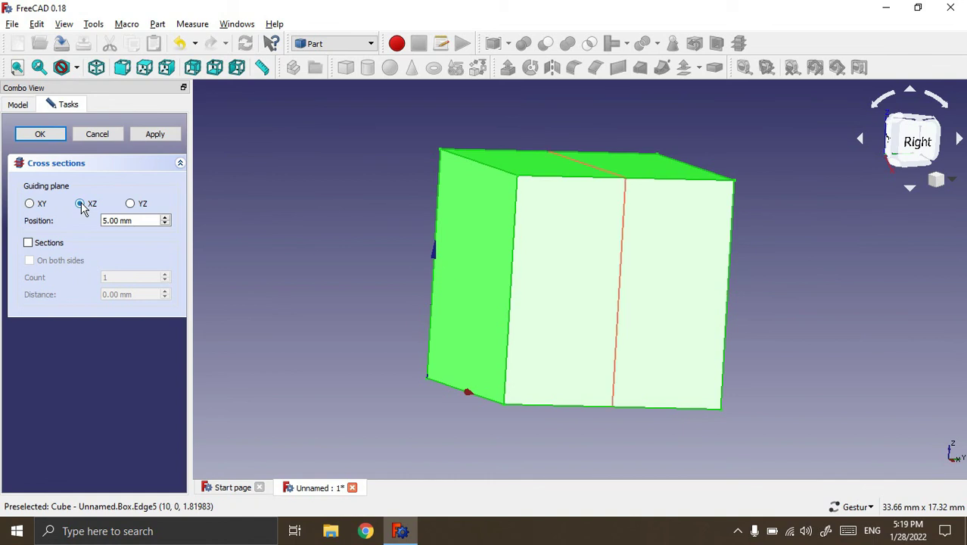
pyautogui.click(131, 210)
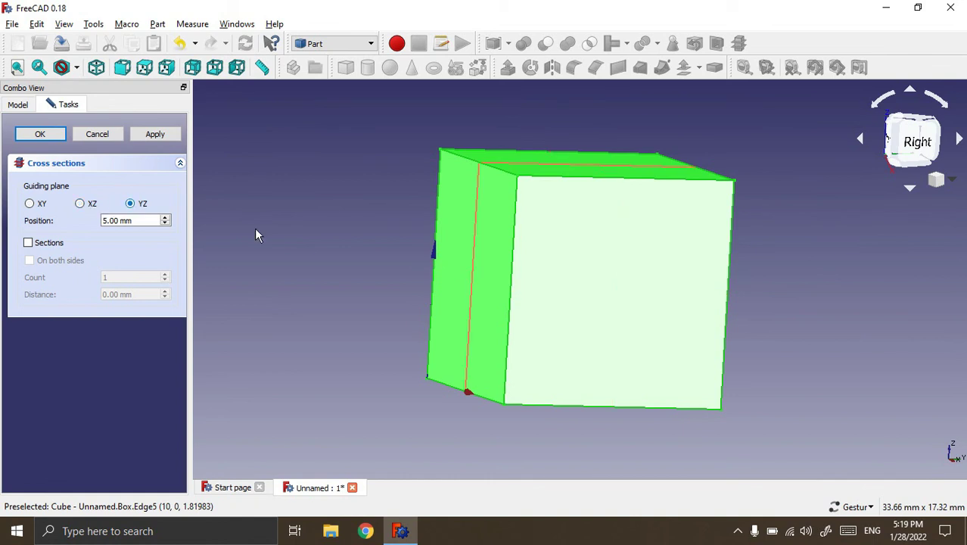
pyautogui.click(29, 205)
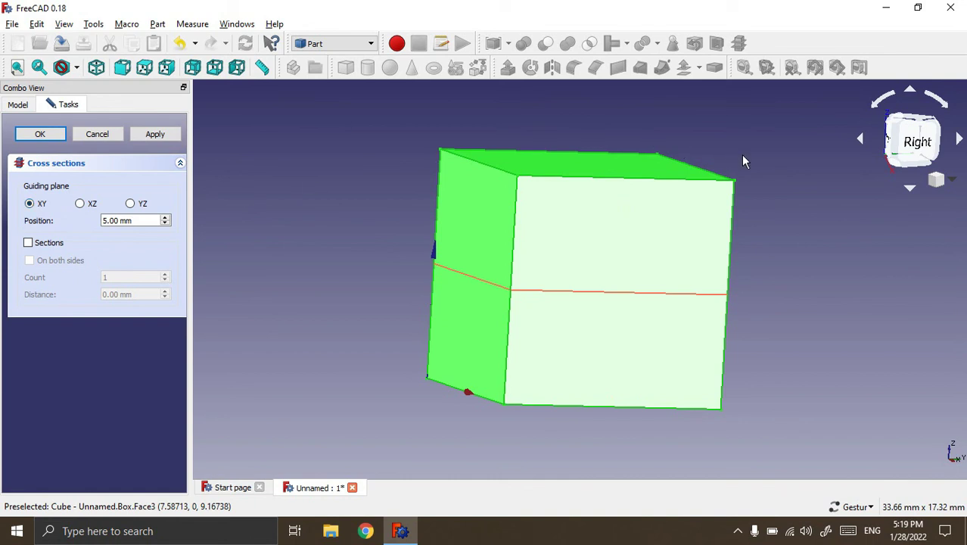
pyautogui.moveTo(766, 158)
pyautogui.mouseDown()
pyautogui.moveTo(747, 164)
pyautogui.moveTo(615, 326)
pyautogui.mouseUp()
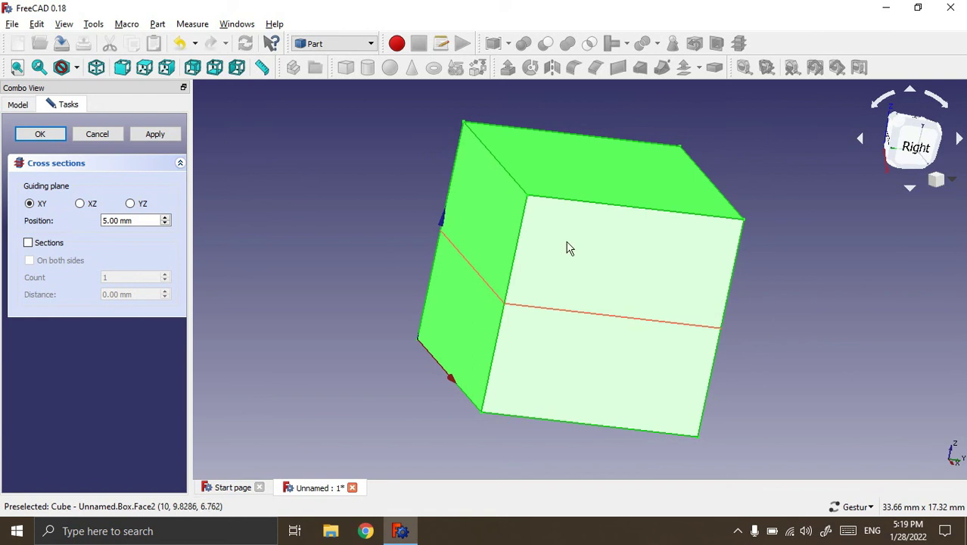
pyautogui.click(36, 134)
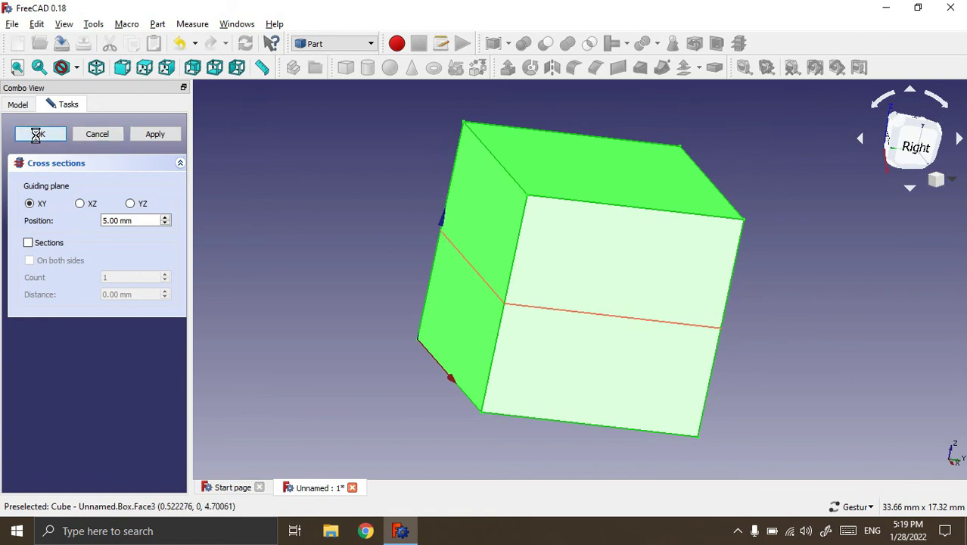
pyautogui.click(62, 173)
pyautogui.click(59, 161)
# Hide the Cube, inspect Box_cs on its own, and delete Box_cs
pyautogui.press('space')
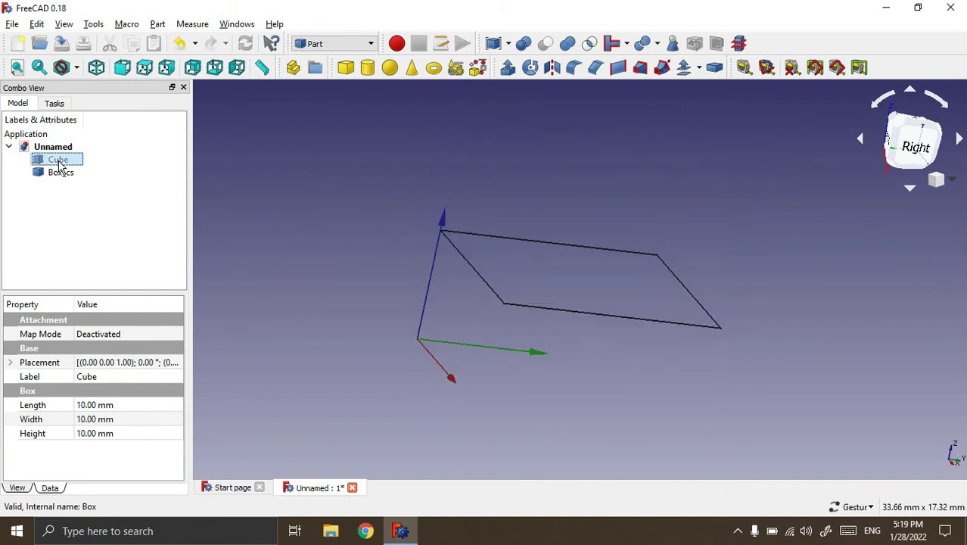
pyautogui.moveTo(841, 302); pyautogui.dragTo(741, 307)
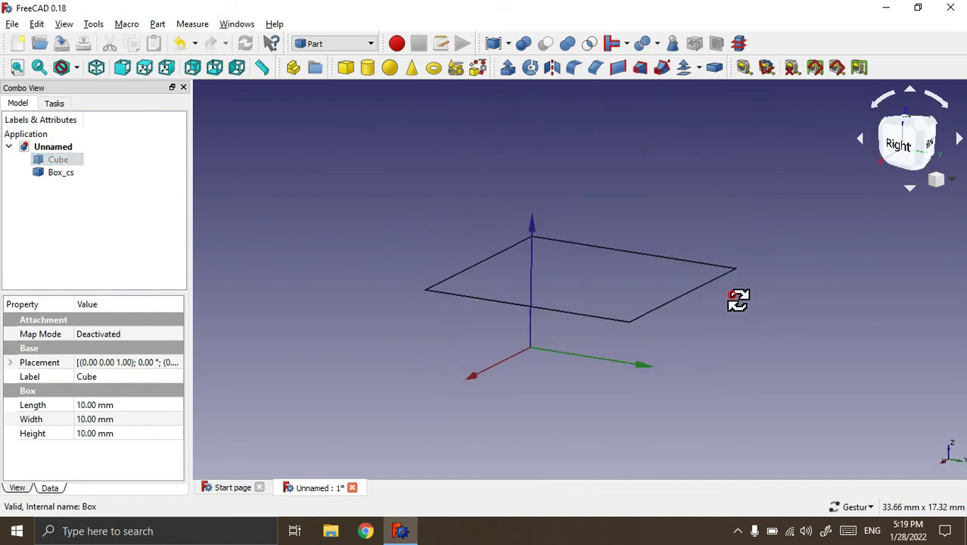
pyautogui.doubleClick(59, 172)
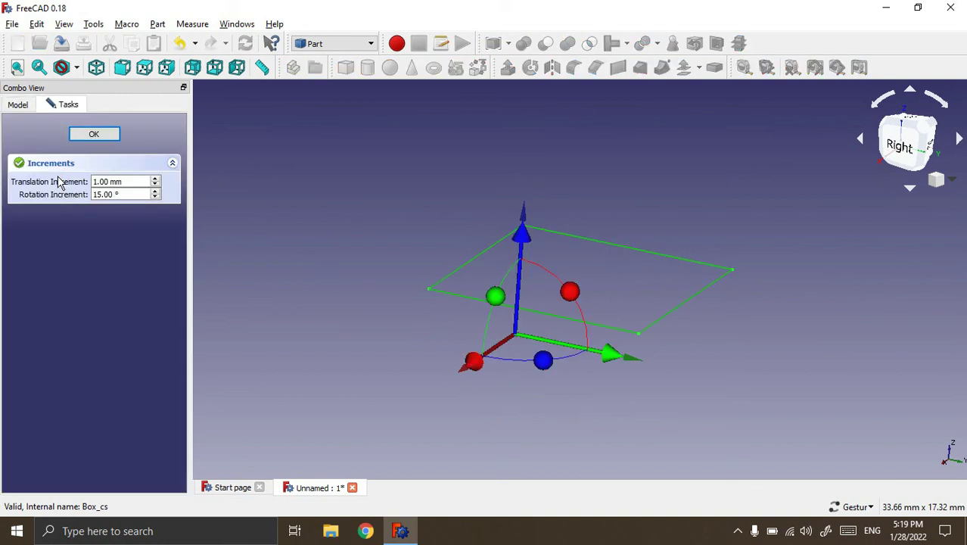
pyautogui.click(99, 133)
pyautogui.click(66, 214)
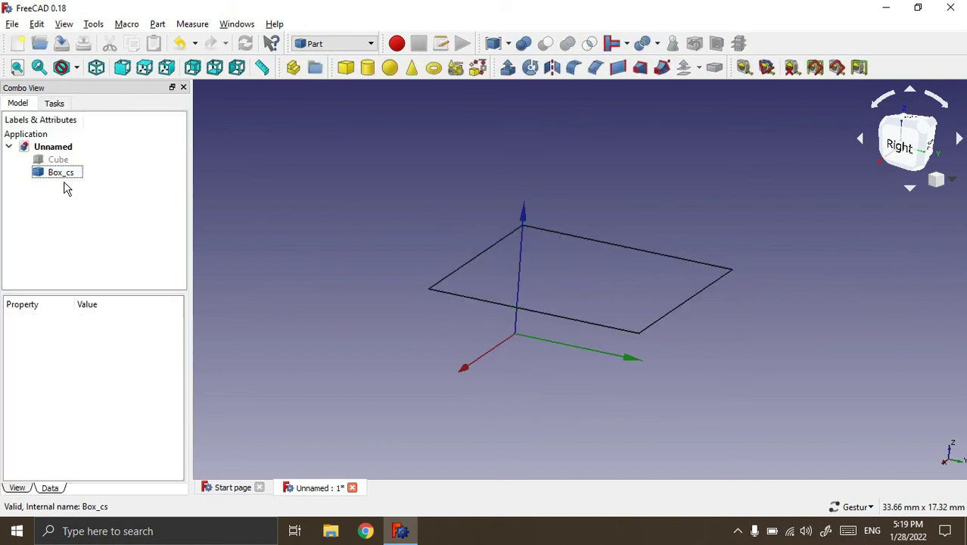
pyautogui.click(65, 175)
pyautogui.press('Delete')
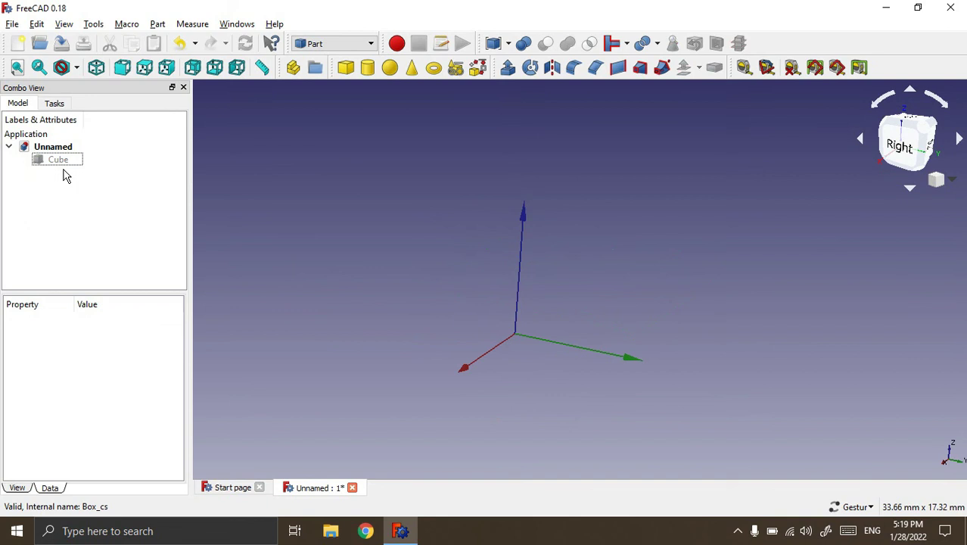
# Reselect the hidden Cube and make it visible again
pyautogui.click(59, 160)
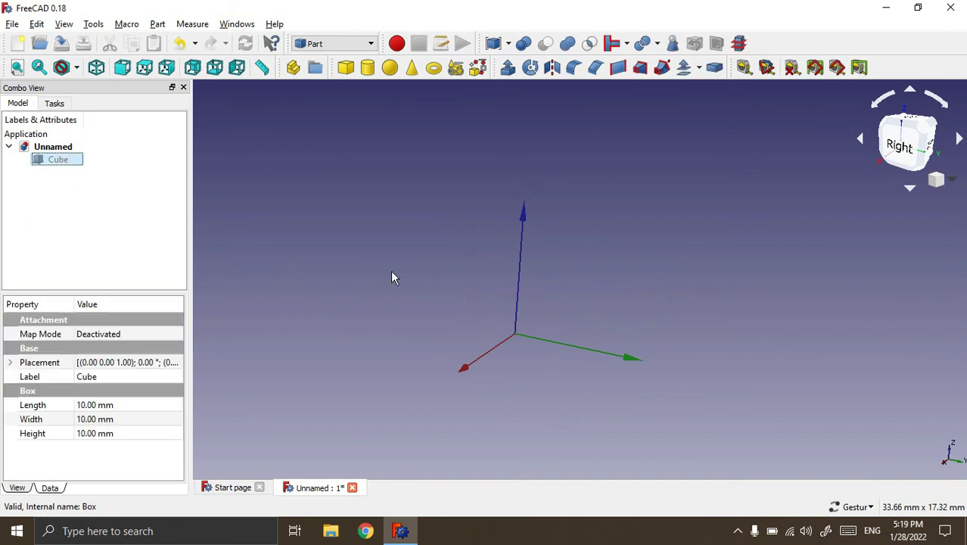
pyautogui.click(391, 272)
pyautogui.click(59, 160)
pyautogui.press('space')
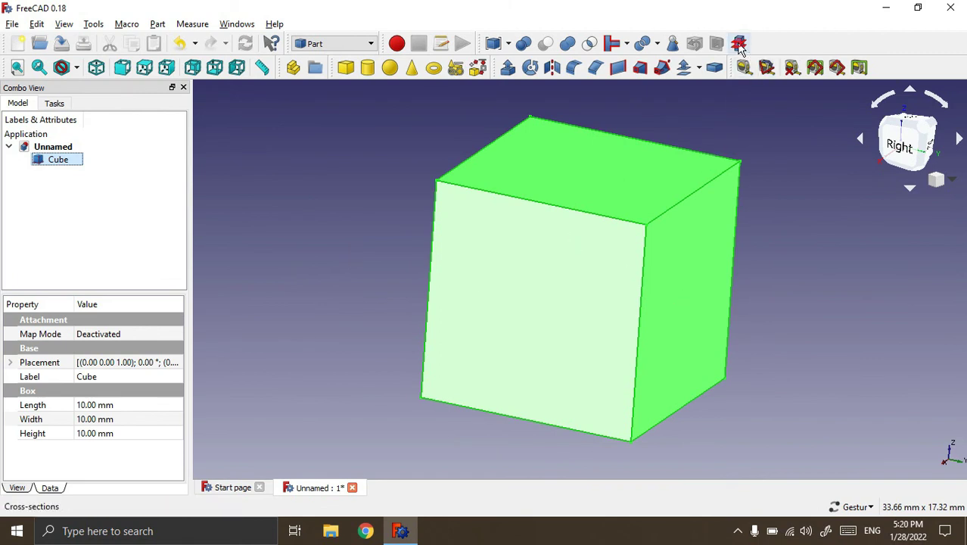
pyautogui.click(738, 44)
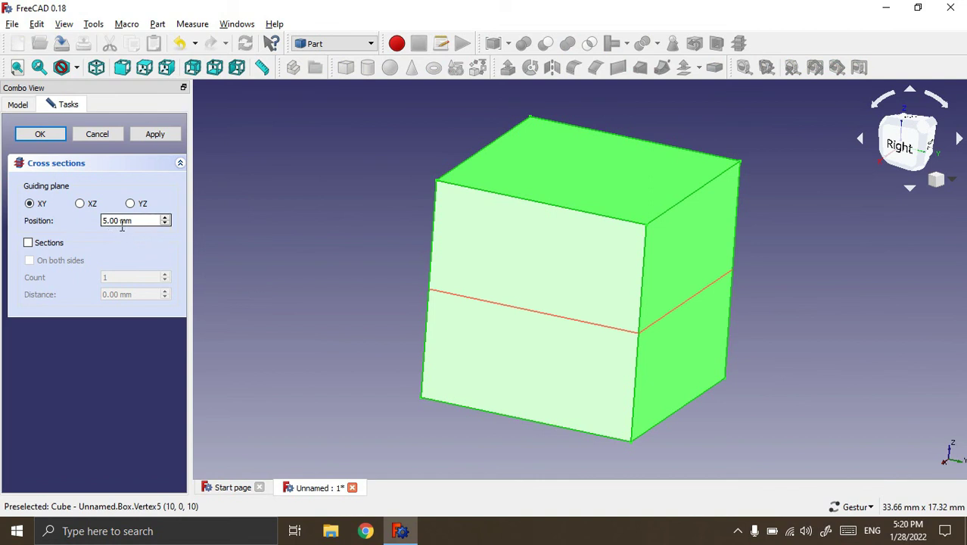
# Cancel the cross-section preview and check the Cube's Height without changing it
pyautogui.click(91, 133)
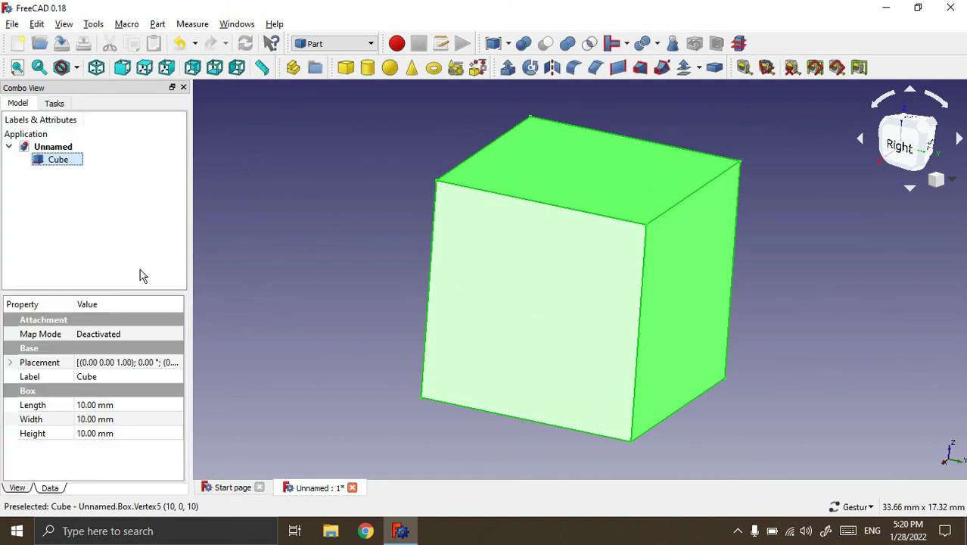
pyautogui.click(84, 436)
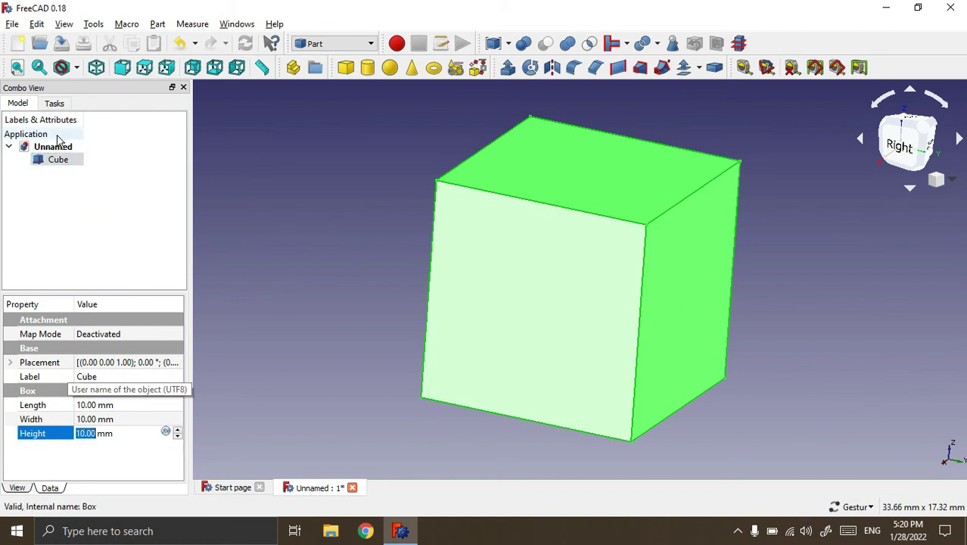
pyautogui.click(97, 205)
pyautogui.click(58, 163)
pyautogui.click(738, 43)
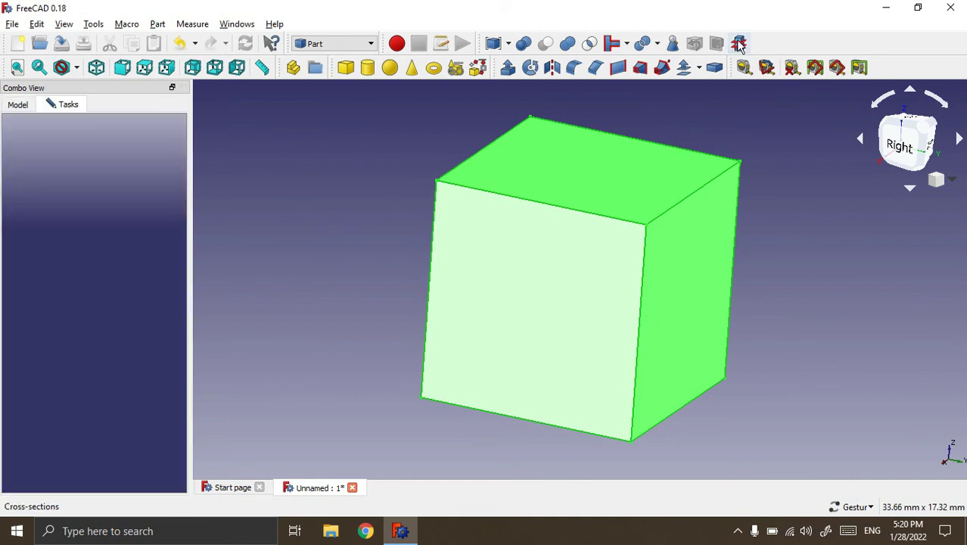
# Step the section position through 2, 1 and 7 mm back to 5 mm and enable Sections
pyautogui.click(105, 221)
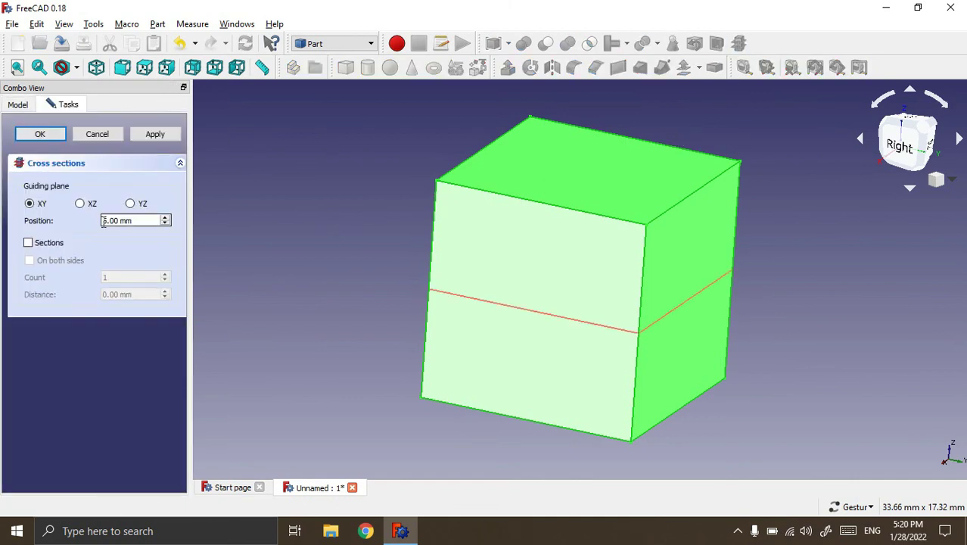
pyautogui.click(166, 224)
pyautogui.click(166, 224)
pyautogui.click(165, 224)
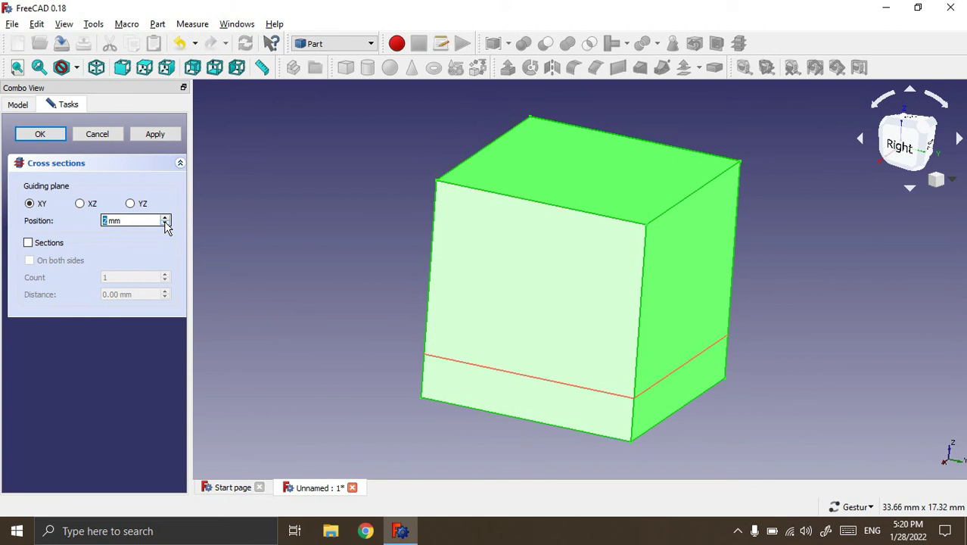
pyautogui.click(165, 224)
pyautogui.click(166, 218)
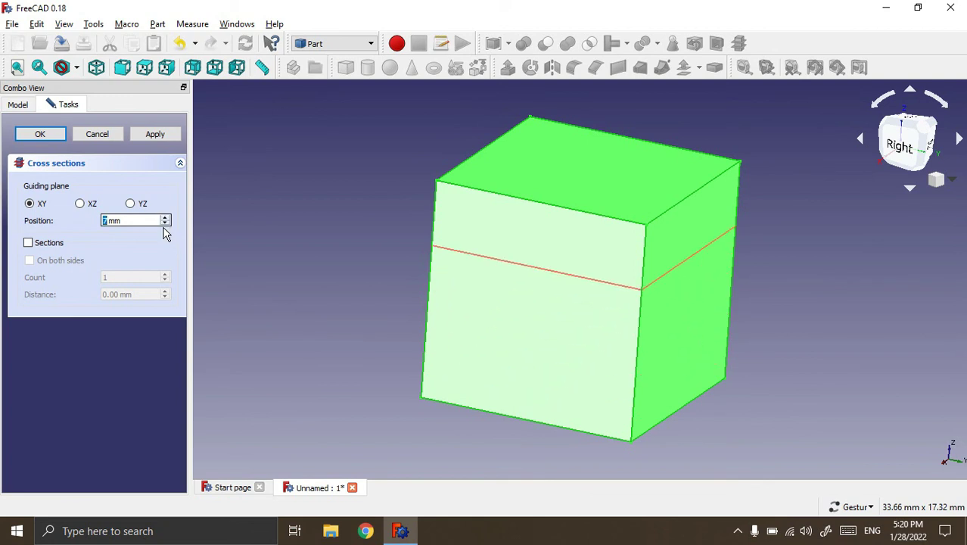
pyautogui.click(166, 225)
pyautogui.click(166, 225)
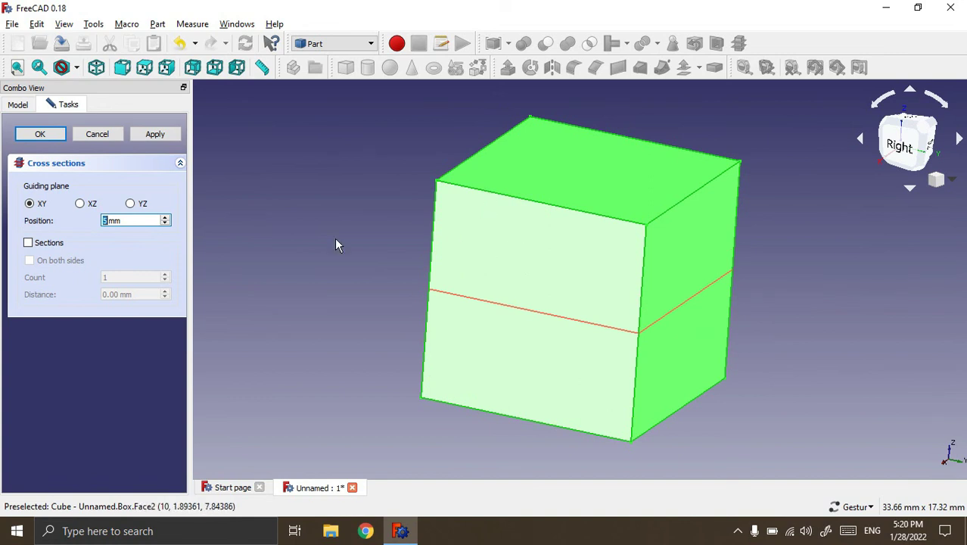
pyautogui.click(29, 243)
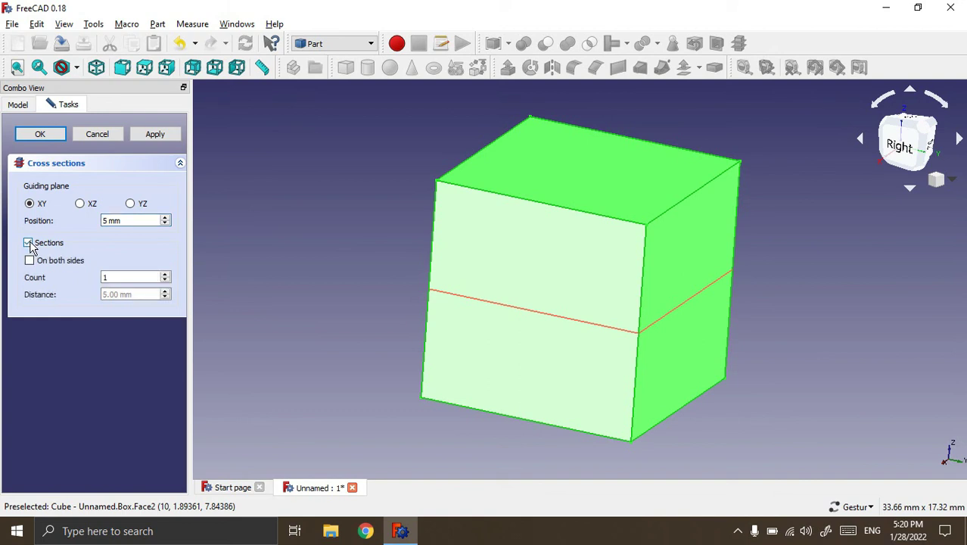
# Set the cross-section count to 4
pyautogui.doubleClick(112, 278)
pyautogui.click(166, 274)
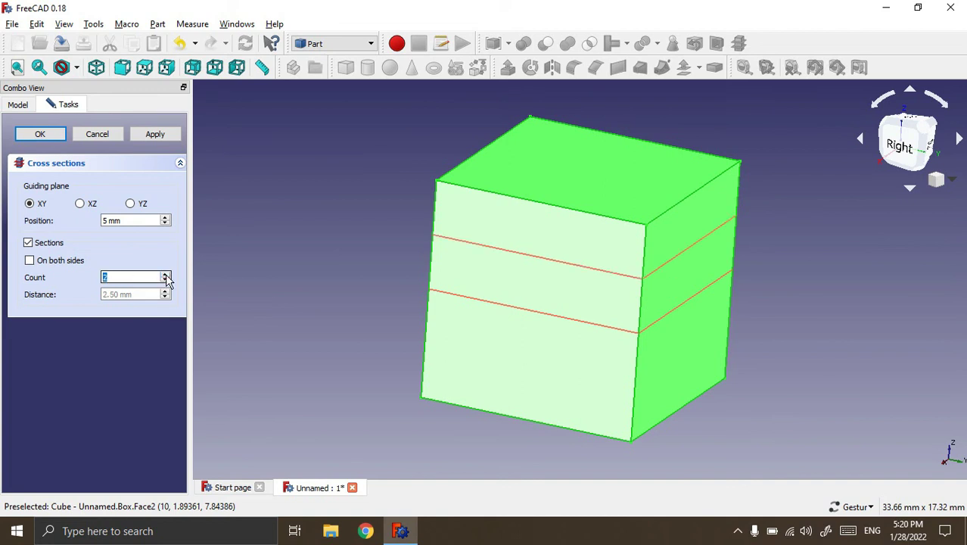
pyautogui.click(166, 275)
pyautogui.click(166, 275)
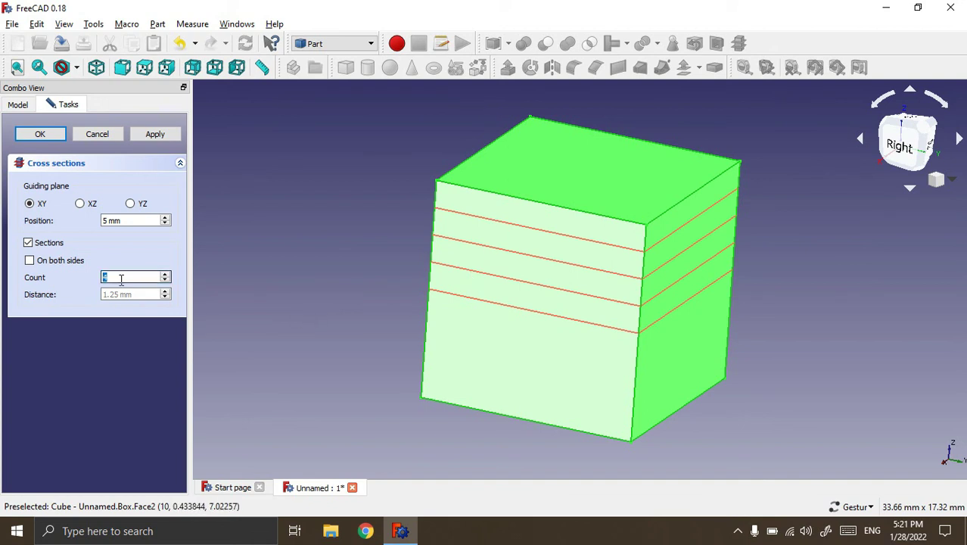
pyautogui.click(165, 283)
pyautogui.click(165, 282)
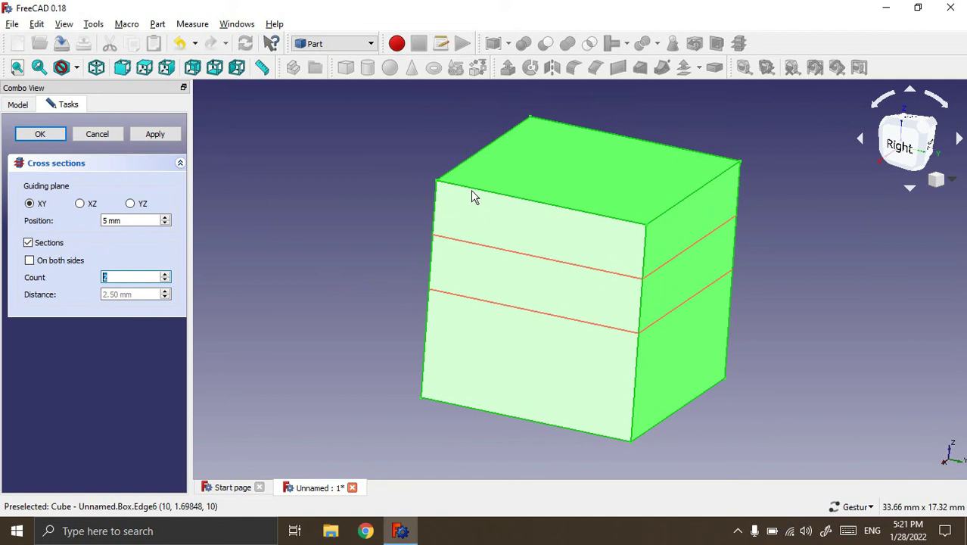
pyautogui.click(166, 275)
pyautogui.click(166, 275)
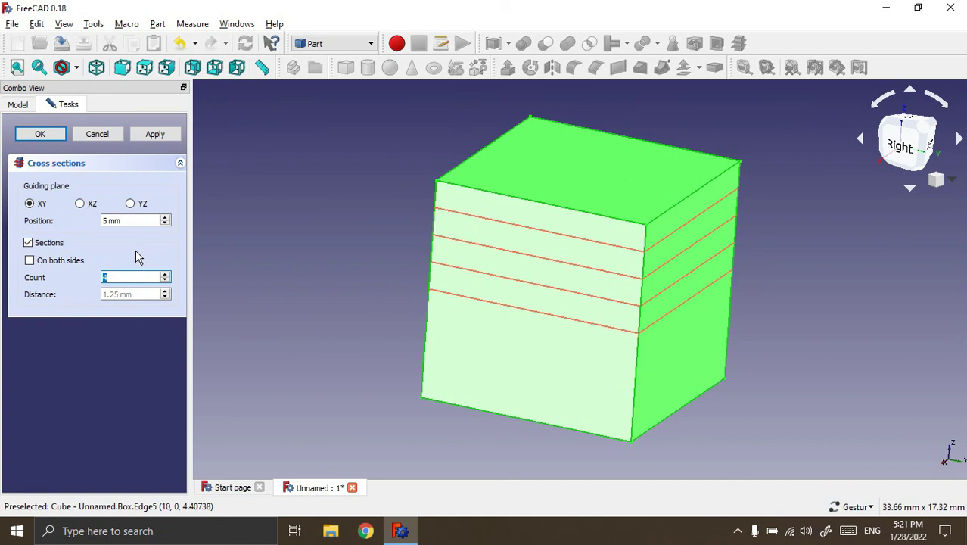
# Spread the sections on both sides with 1 mm spacing and create them
pyautogui.click(31, 260)
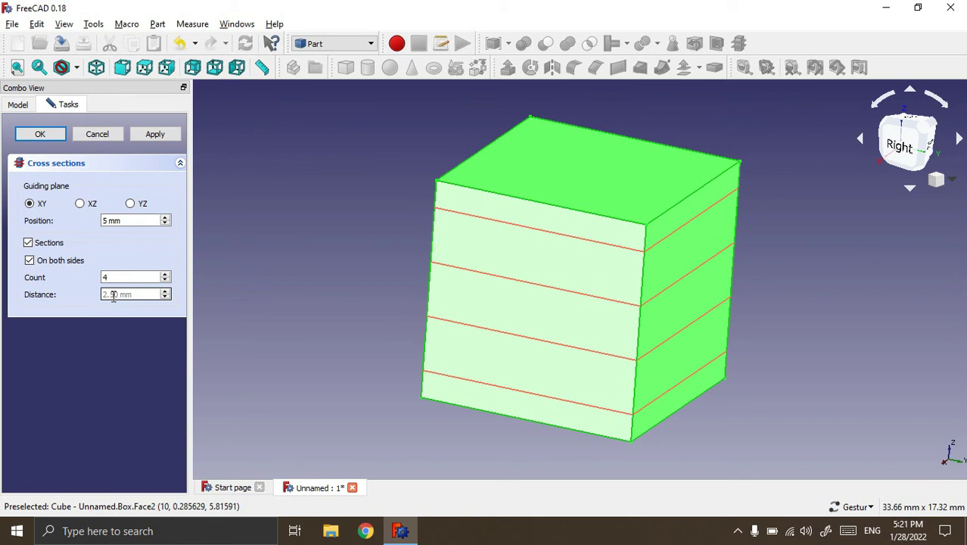
pyautogui.tripleClick(112, 295)
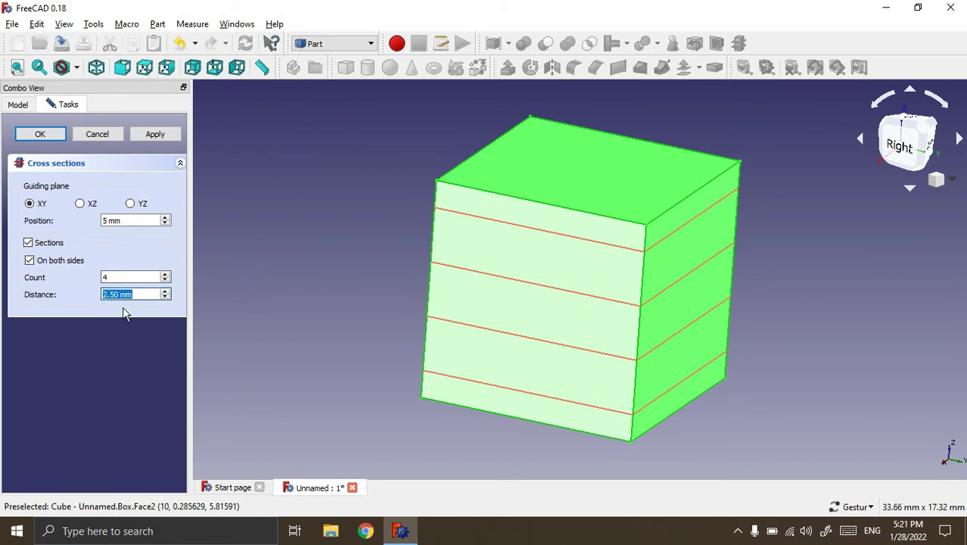
pyautogui.write('1')
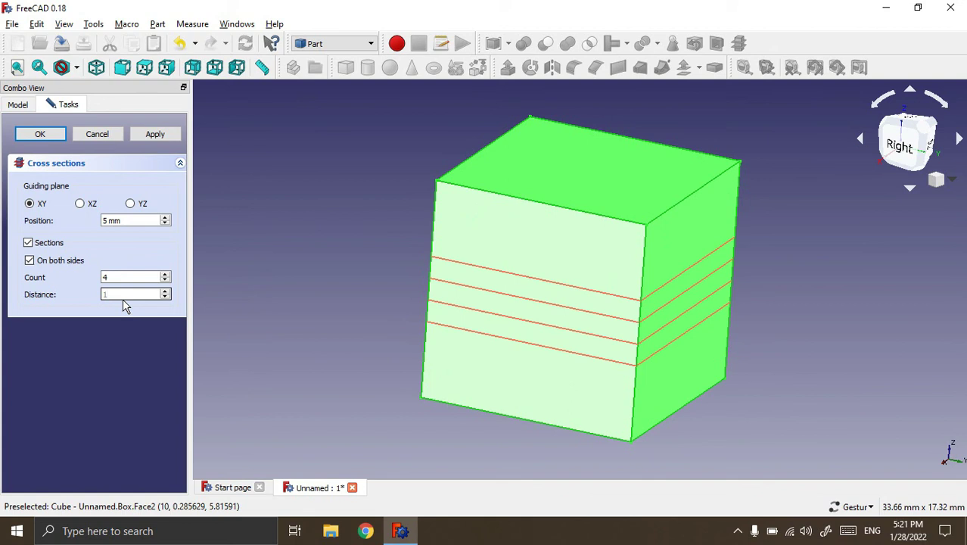
pyautogui.click(122, 298)
pyautogui.click(277, 312)
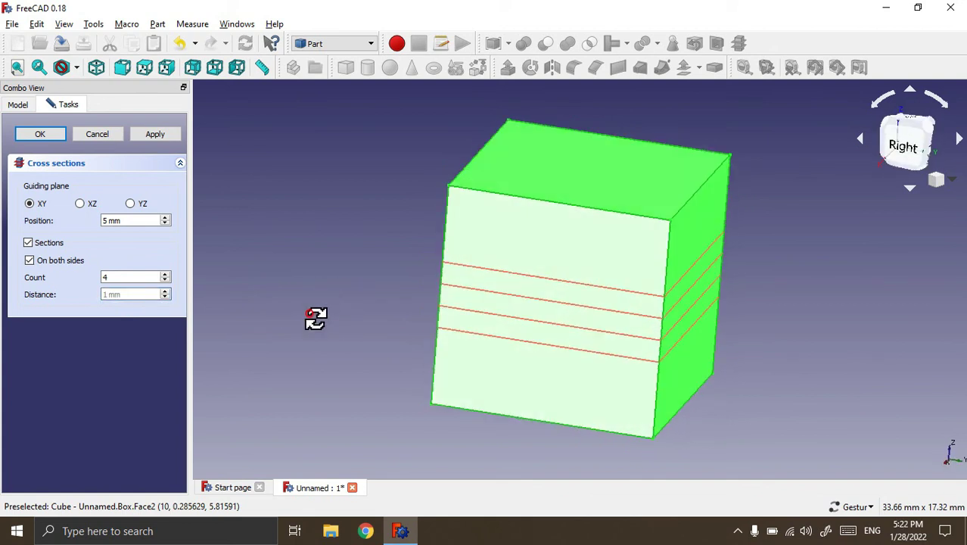
pyautogui.moveTo(347, 316); pyautogui.dragTo(308, 308)
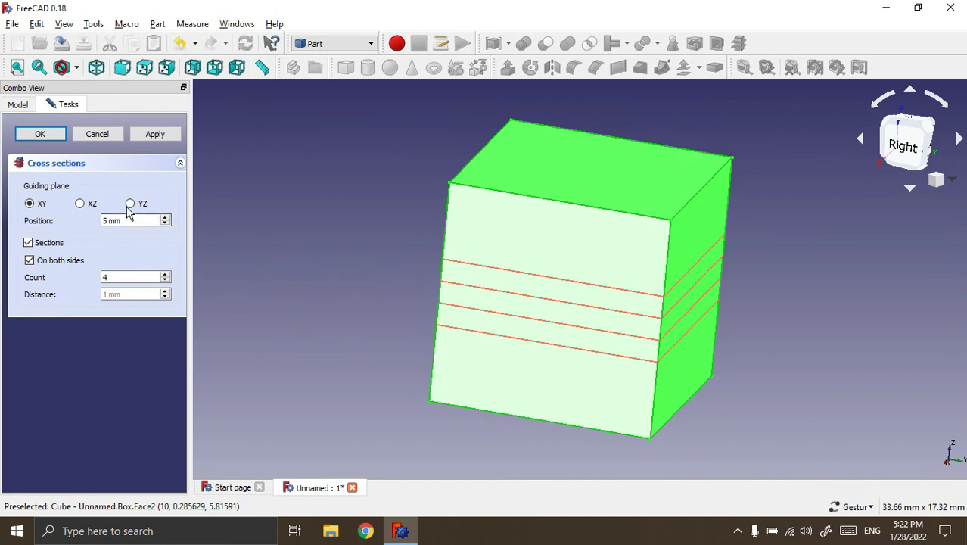
pyautogui.click(45, 133)
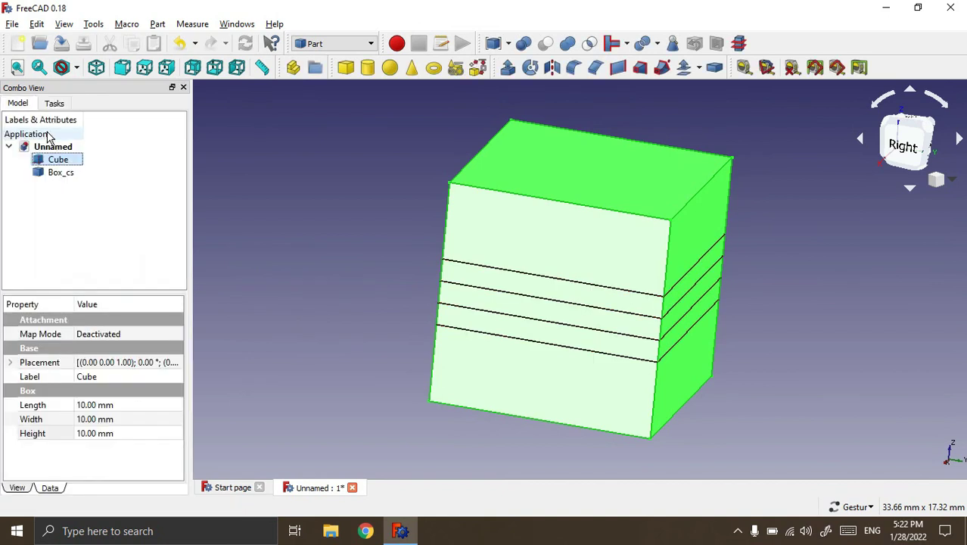
# Hide the Cube to reveal the section wires and delete Box_cs
pyautogui.click(100, 239)
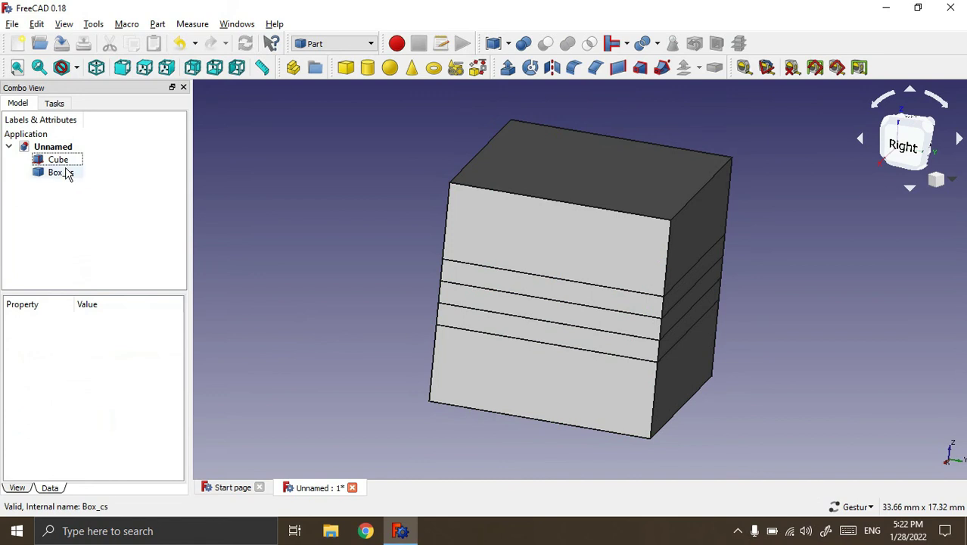
pyautogui.click(62, 162)
pyautogui.press('space')
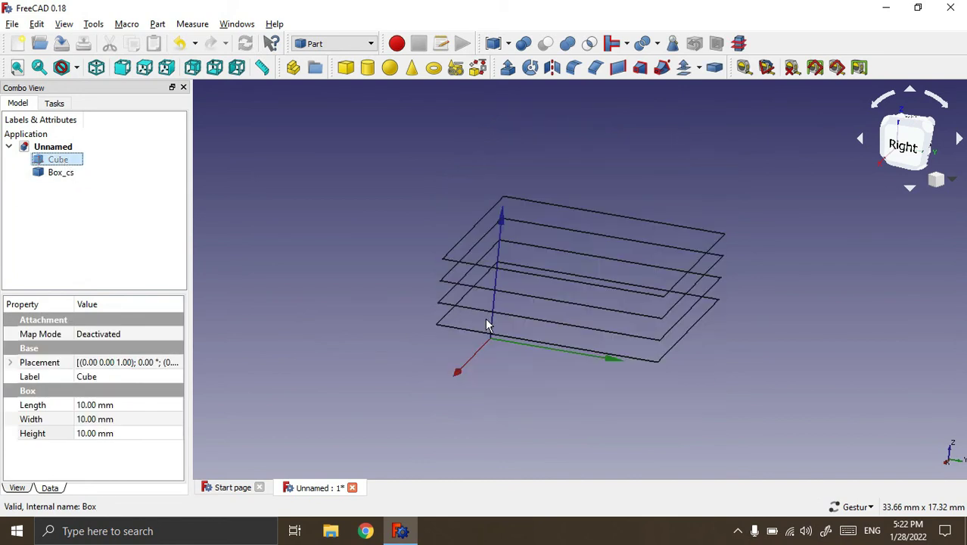
pyautogui.moveTo(815, 421); pyautogui.dragTo(822, 421)
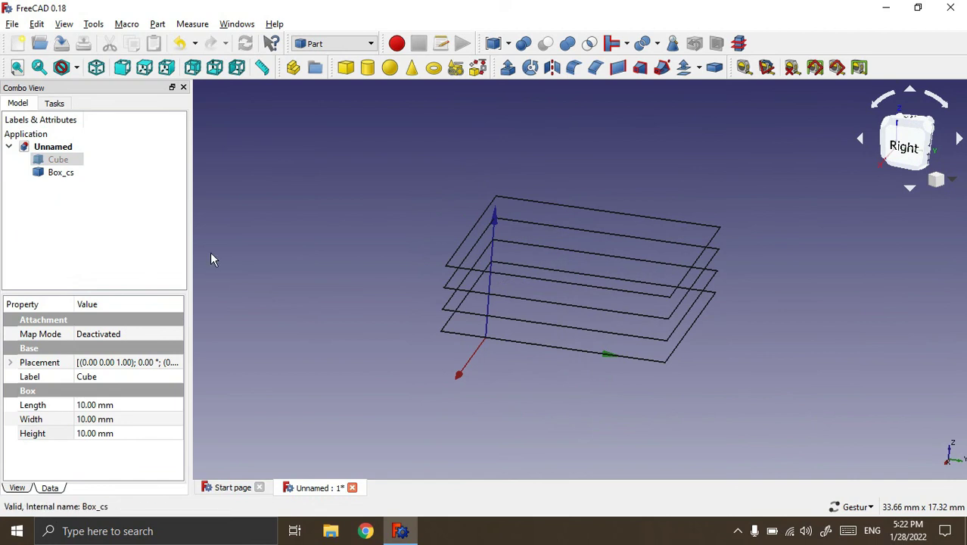
pyautogui.click(61, 173)
pyautogui.press('Delete')
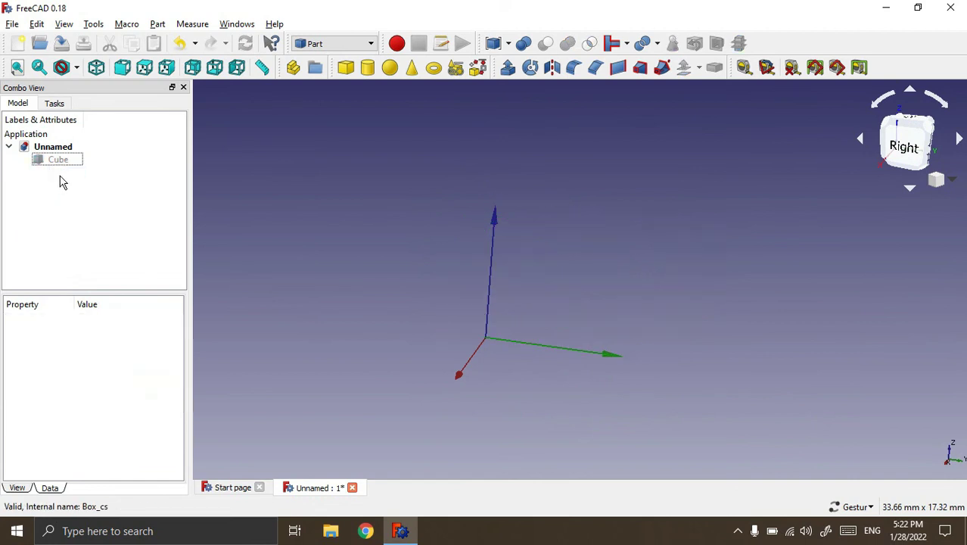
# Delete the old Cube and add a fresh Part Cube
pyautogui.click(66, 164)
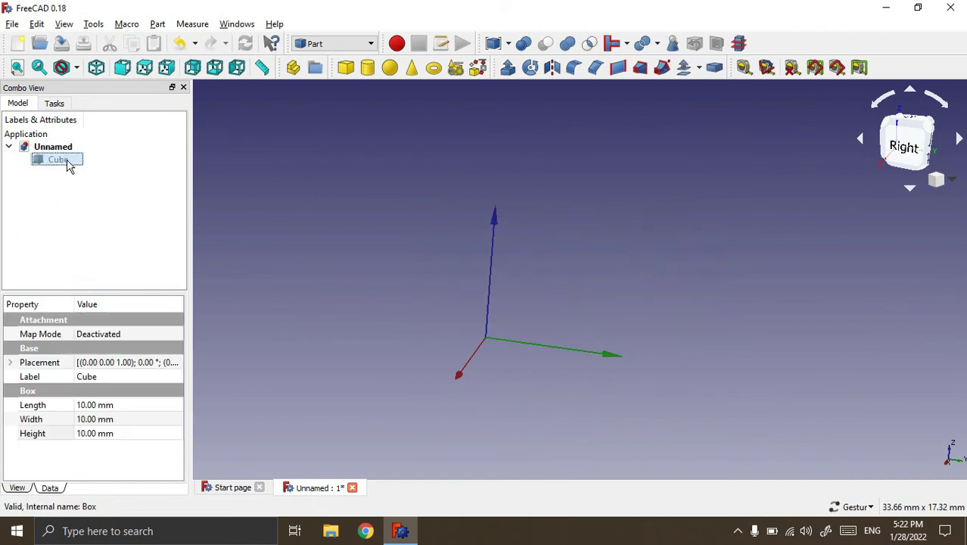
pyautogui.press('Delete')
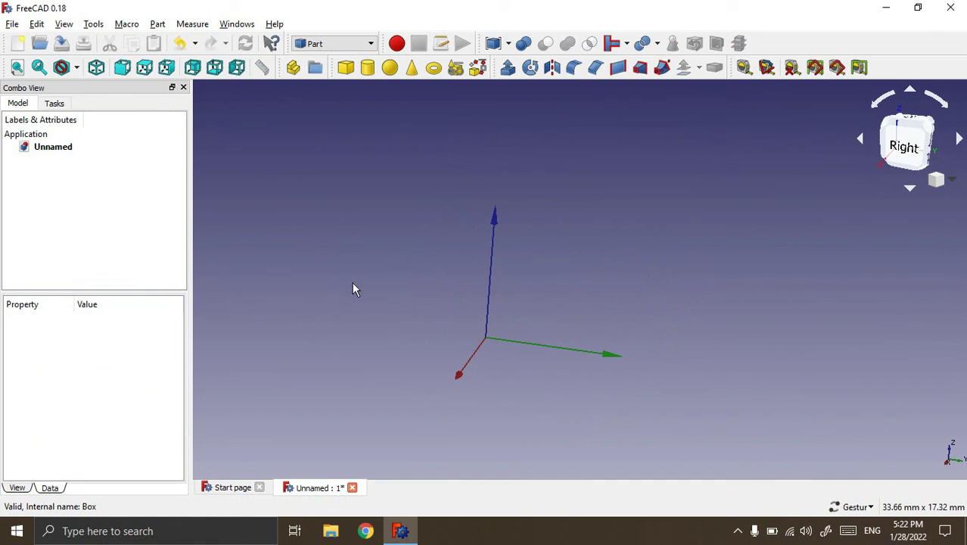
pyautogui.click(346, 68)
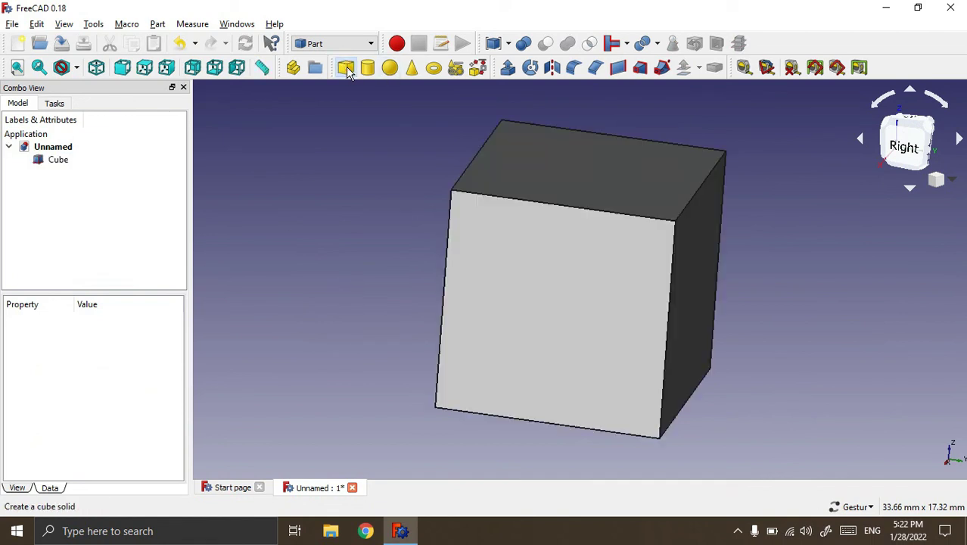
# Add a Part Sphere overlapping the Cube's corner and select both Cube and Sphere
pyautogui.click(390, 68)
pyautogui.moveTo(317, 268)
pyautogui.mouseDown()
pyautogui.moveTo(440, 276)
pyautogui.moveTo(453, 334)
pyautogui.mouseUp()
pyautogui.moveTo(565, 421)
pyautogui.mouseDown()
pyautogui.moveTo(593, 404)
pyautogui.moveTo(591, 365)
pyautogui.moveTo(535, 339)
pyautogui.mouseUp()
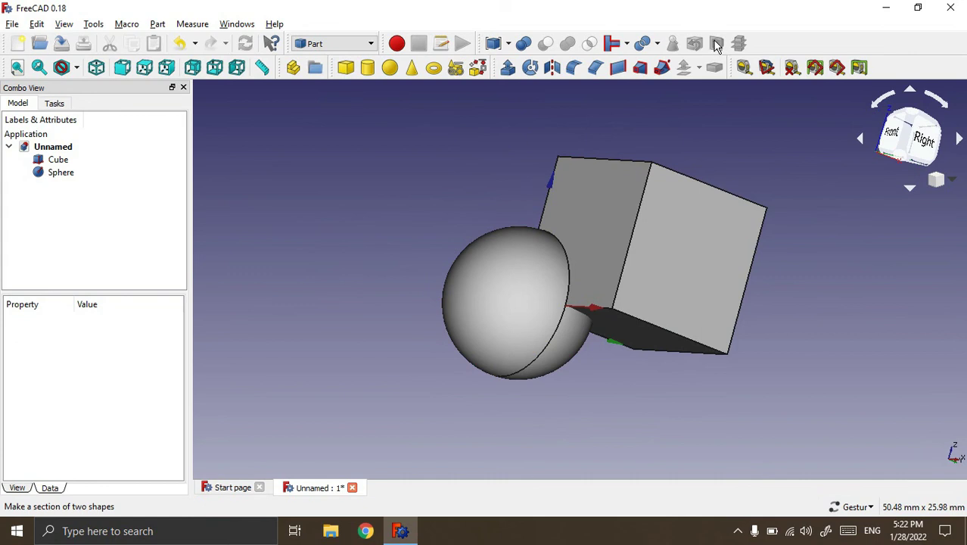
pyautogui.click(58, 161)
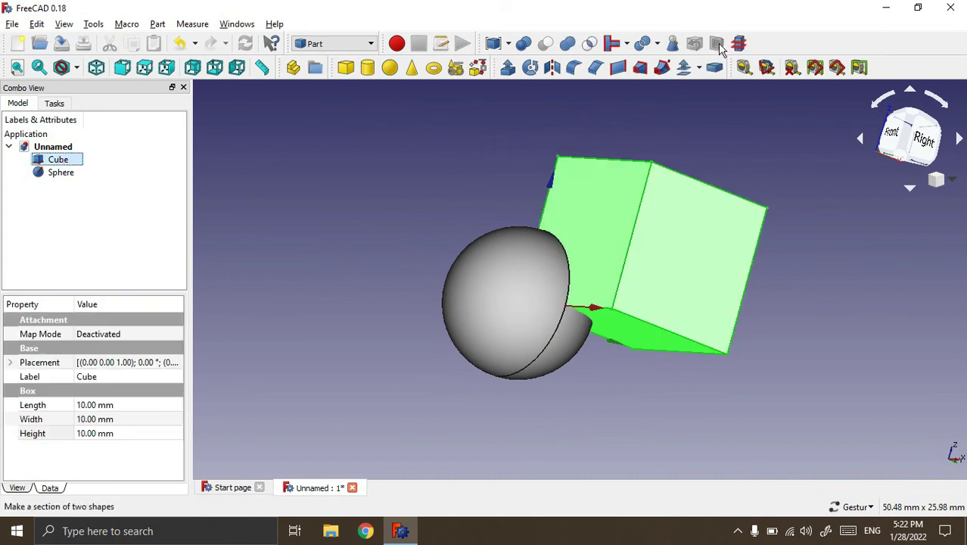
pyautogui.keyDown('ctrl'); pyautogui.click(62, 174); pyautogui.keyUp('ctrl')
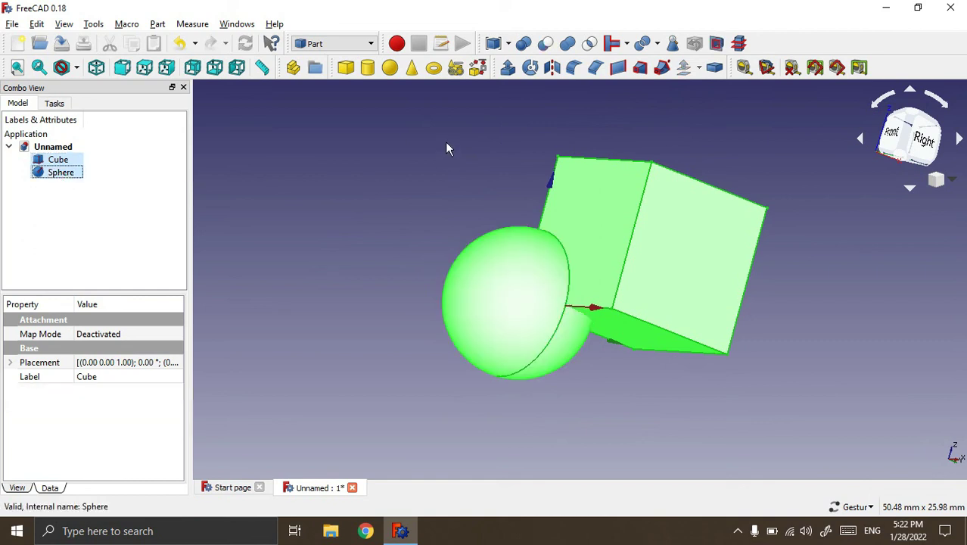
pyautogui.moveTo(478, 134); pyautogui.dragTo(494, 188)
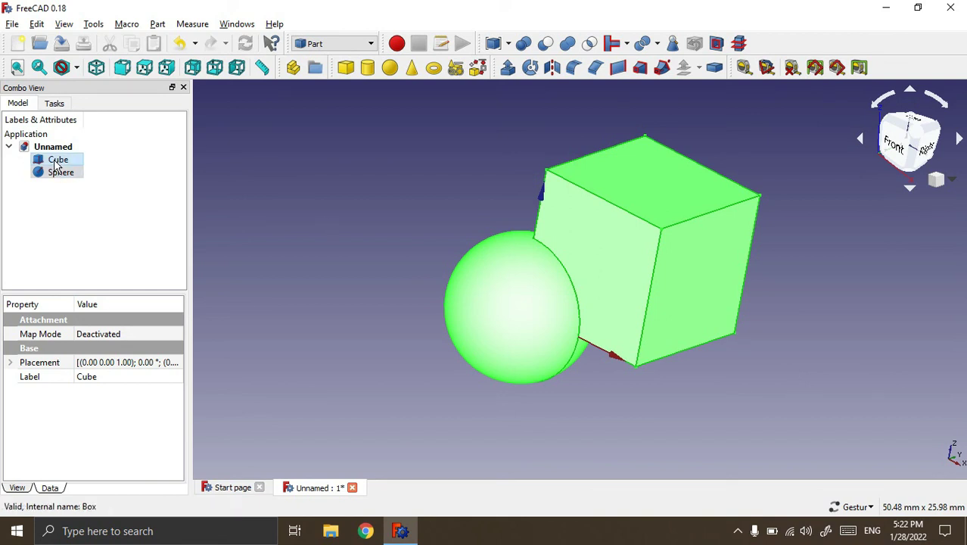
# Compute the Boolean Section between the cube and the sphere
pyautogui.click(717, 44)
pyautogui.moveTo(787, 353); pyautogui.dragTo(549, 328)
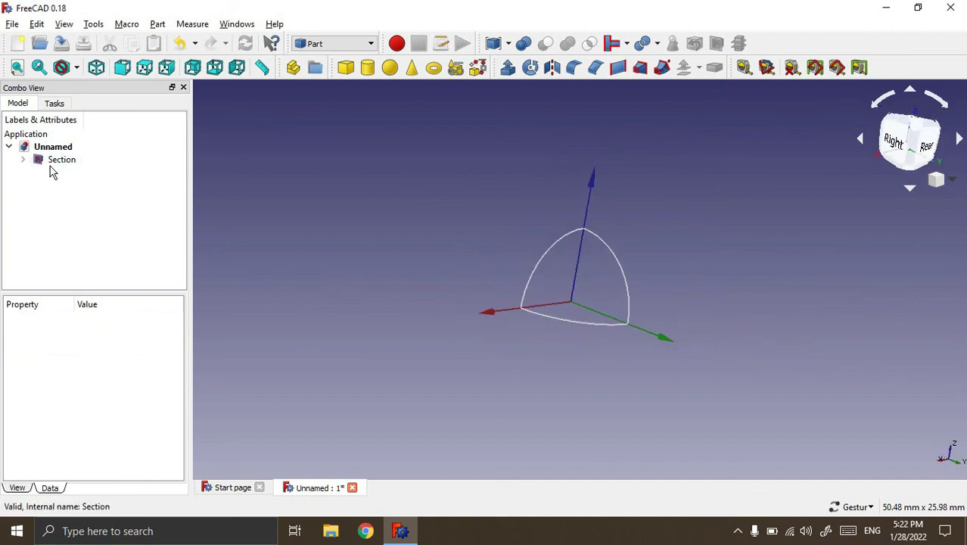
pyautogui.moveTo(438, 261)
pyautogui.mouseDown()
pyautogui.moveTo(519, 326)
pyautogui.moveTo(518, 257)
pyautogui.moveTo(445, 363)
pyautogui.moveTo(485, 331)
pyautogui.moveTo(546, 334)
pyautogui.moveTo(559, 405)
pyautogui.moveTo(613, 391)
pyautogui.moveTo(607, 385)
pyautogui.mouseUp()
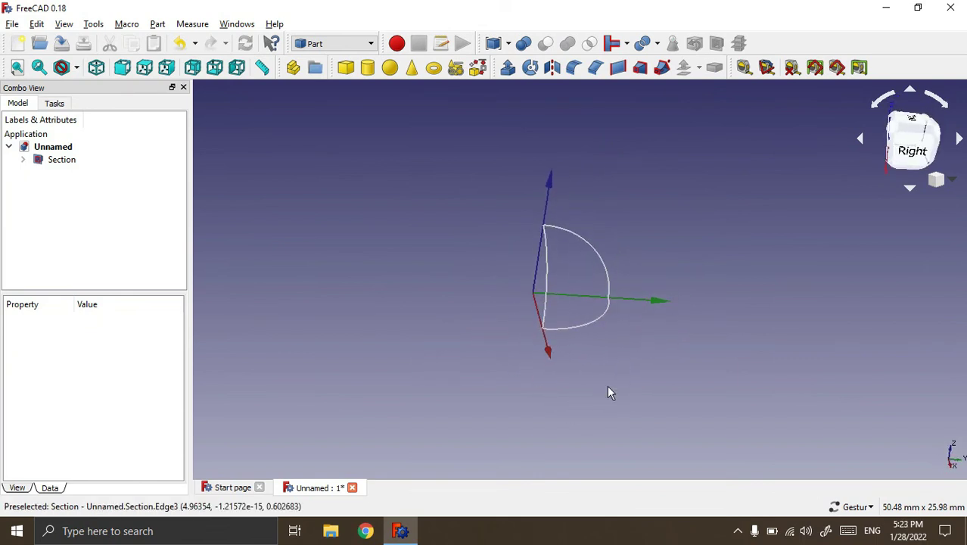
# Build a Ruled_Surface between the section's straight vertical edge and its arc
pyautogui.click(546, 279)
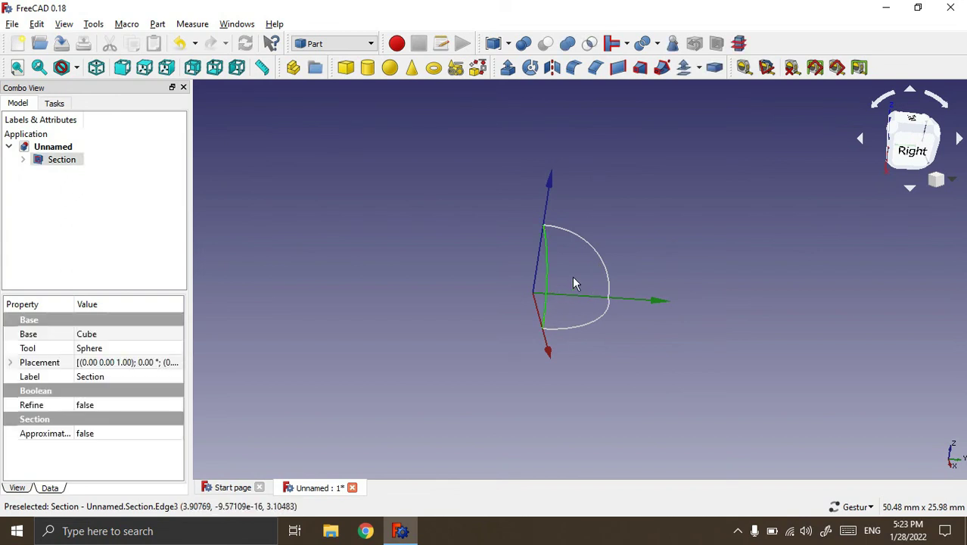
pyautogui.keyDown('ctrl'); pyautogui.click(603, 266); pyautogui.keyUp('ctrl')
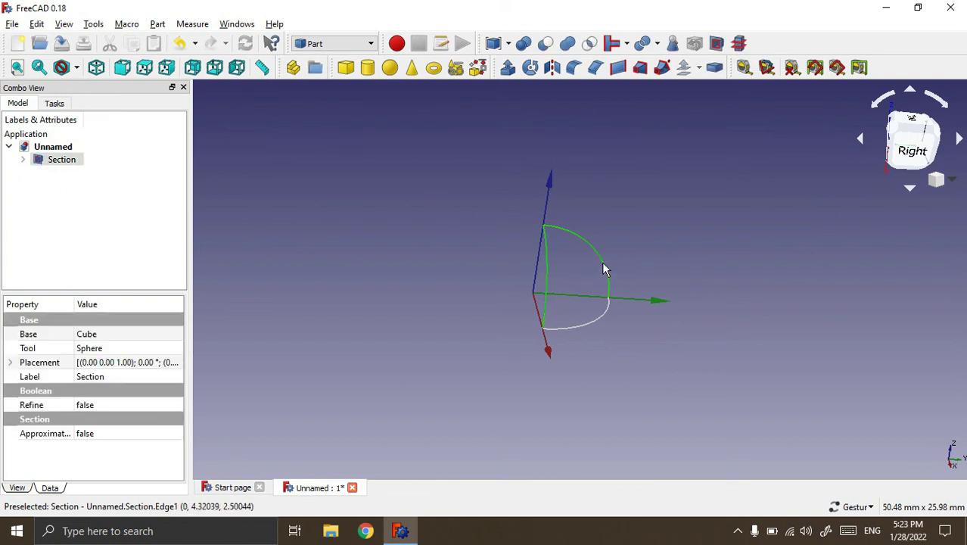
pyautogui.click(616, 69)
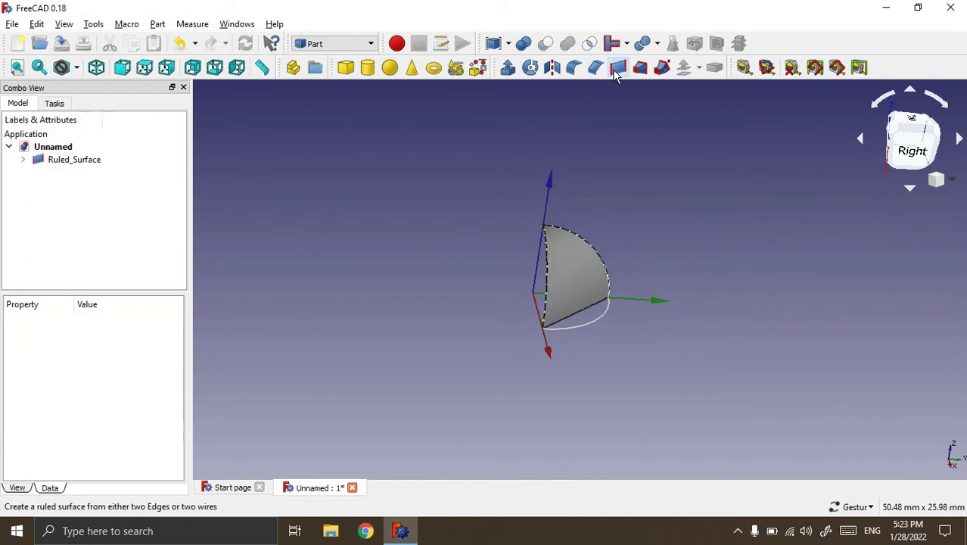
pyautogui.moveTo(407, 316)
pyautogui.mouseDown()
pyautogui.moveTo(514, 349)
pyautogui.moveTo(530, 286)
pyautogui.moveTo(620, 297)
pyautogui.moveTo(524, 329)
pyautogui.mouseUp()
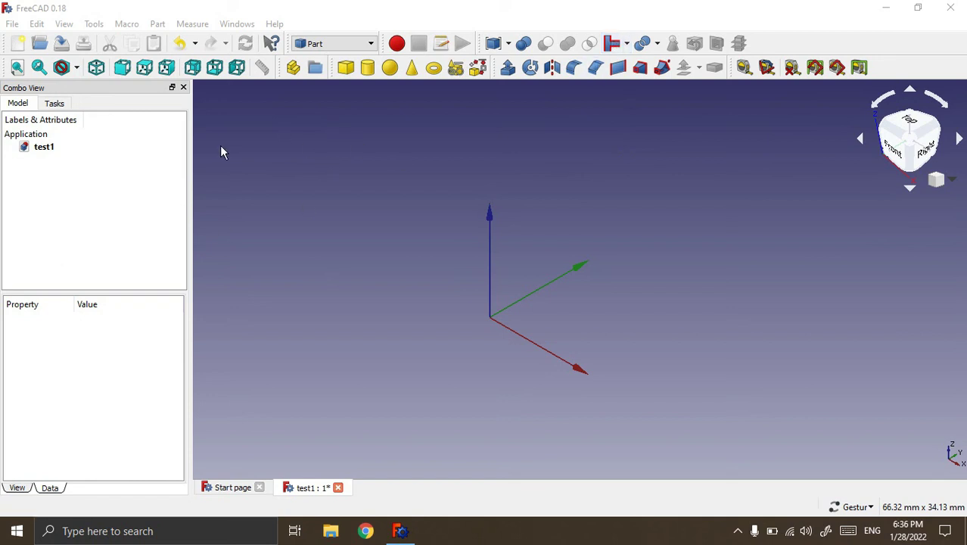
# Add two cylinders, Cylinder and Cylinder001, to the test1 document
pyautogui.click(367, 67)
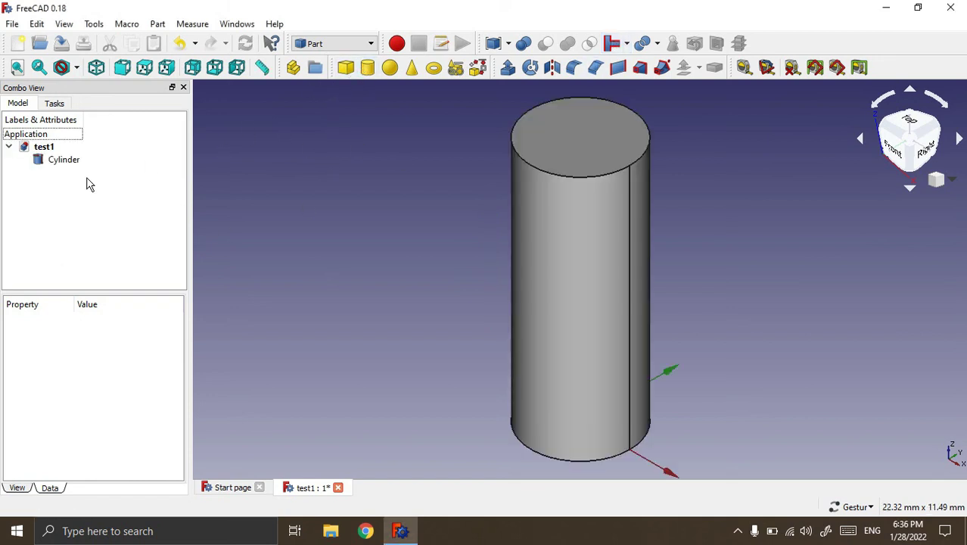
pyautogui.click(62, 160)
pyautogui.click(377, 264)
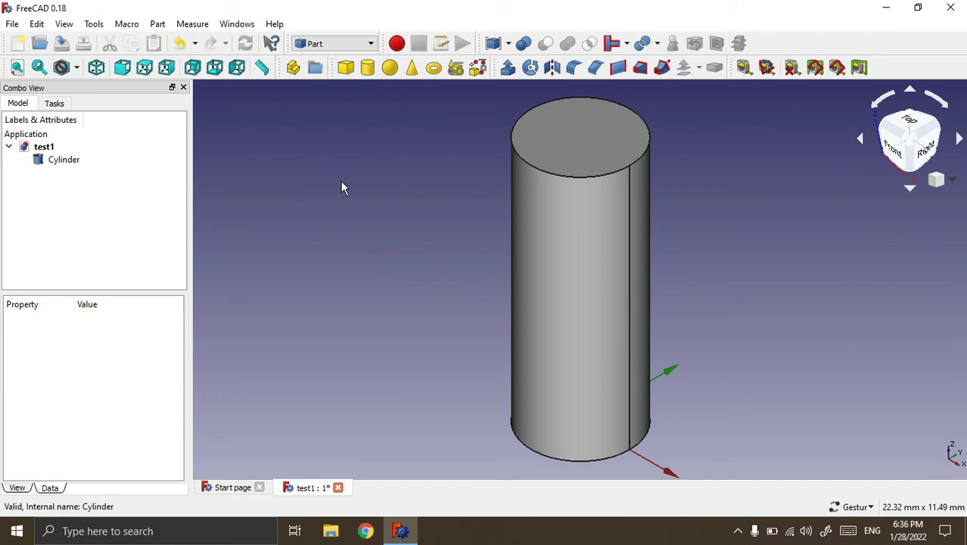
pyautogui.click(367, 69)
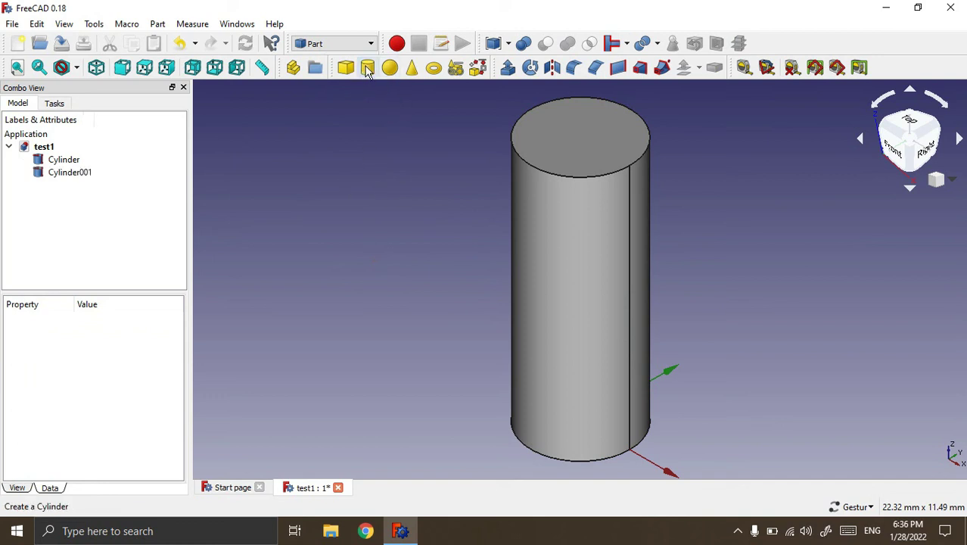
pyautogui.click(64, 161)
pyautogui.click(67, 172)
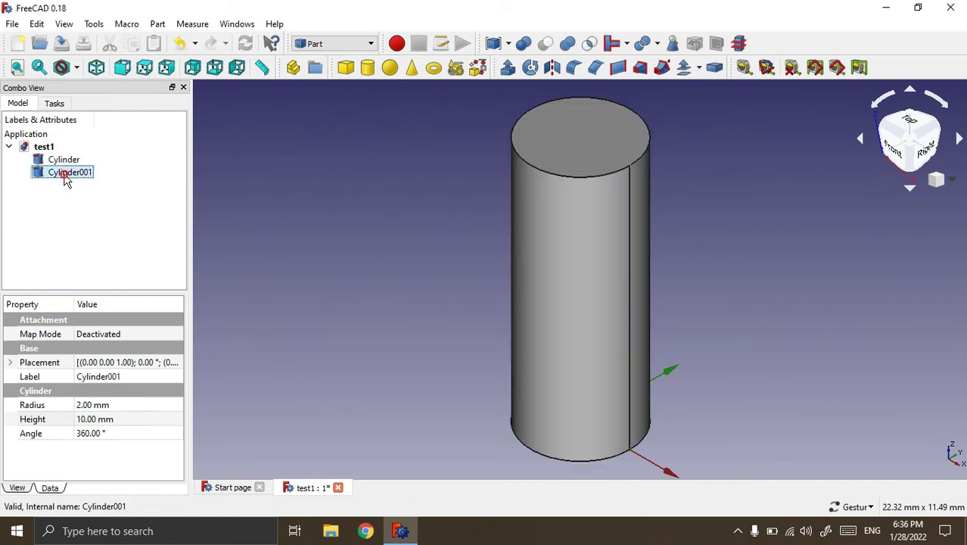
pyautogui.click(64, 161)
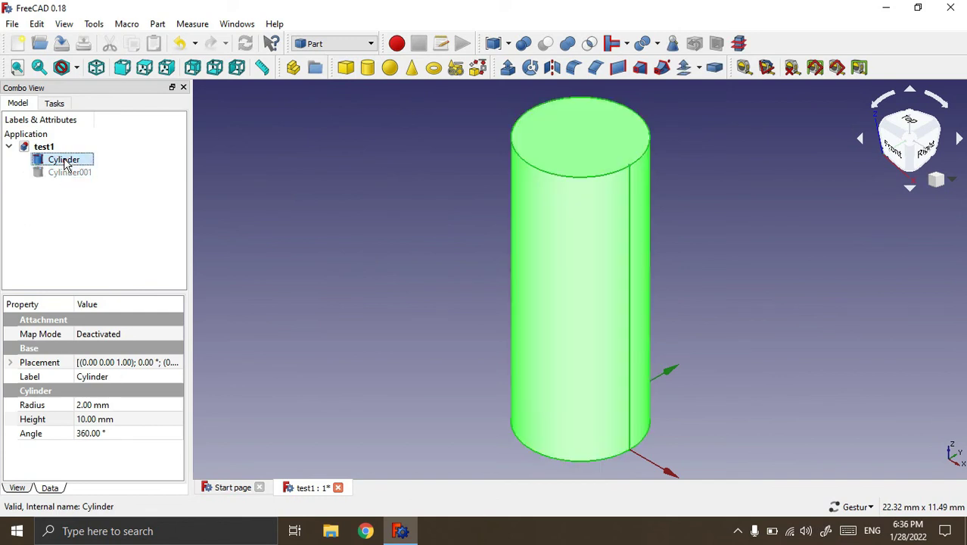
# Give the outer Cylinder a 10 mm radius and 100 mm height
pyautogui.click(87, 403)
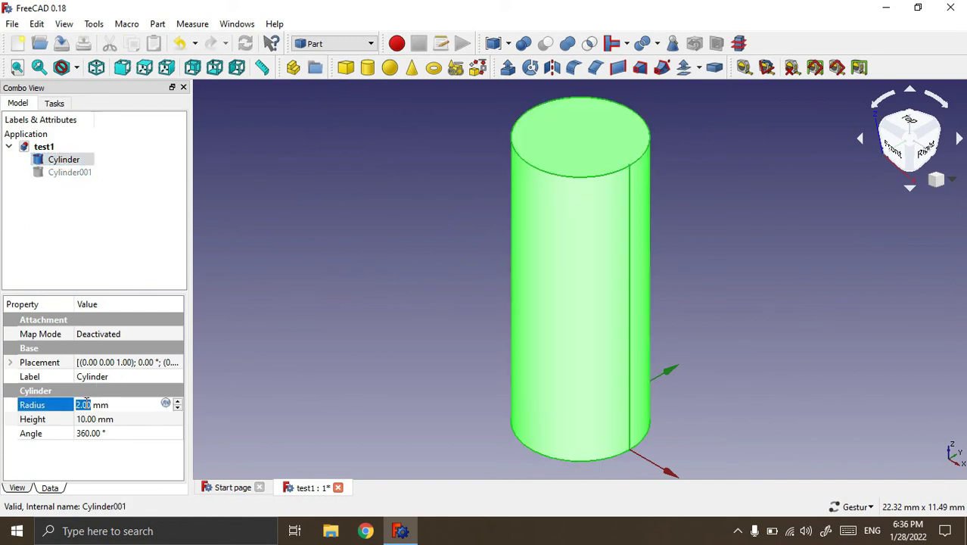
pyautogui.write('10')
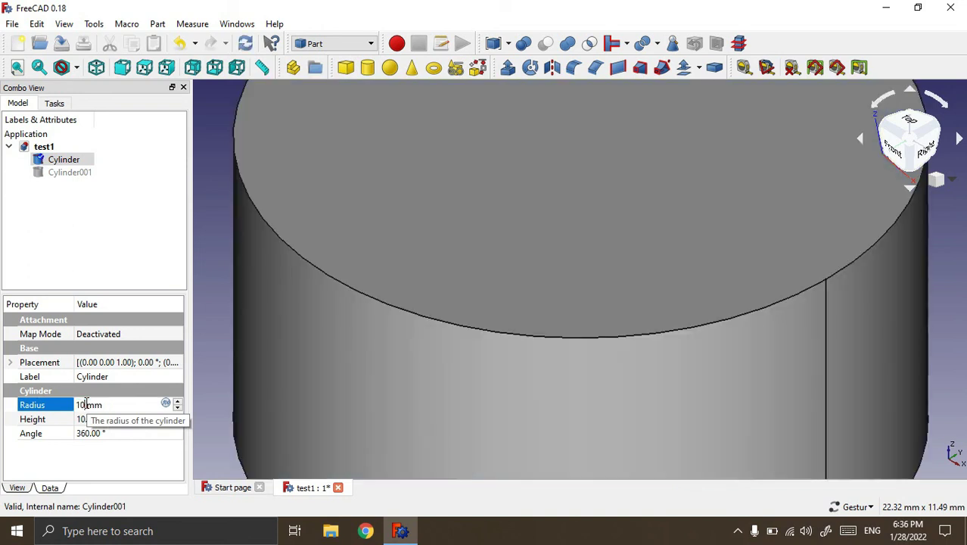
pyautogui.click(83, 418)
pyautogui.write('1')
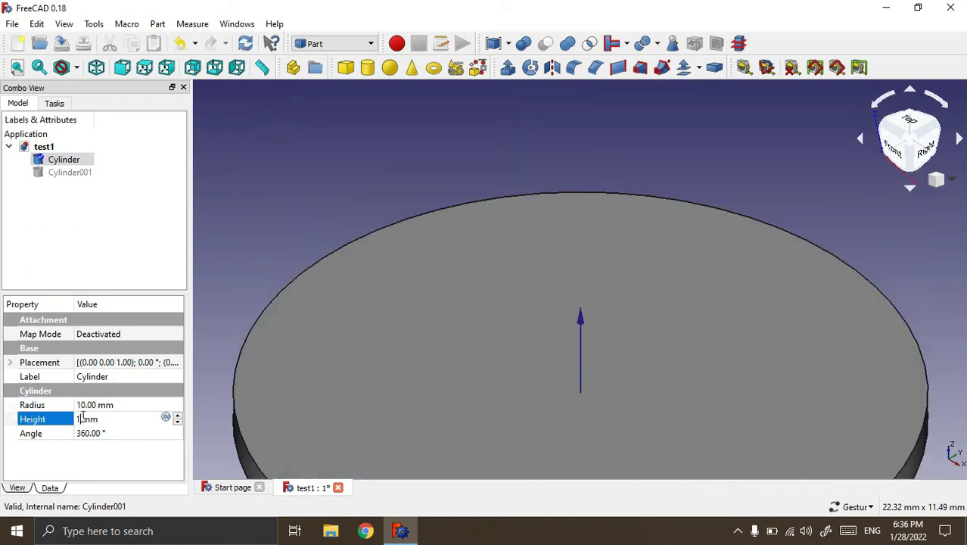
pyautogui.write('00')
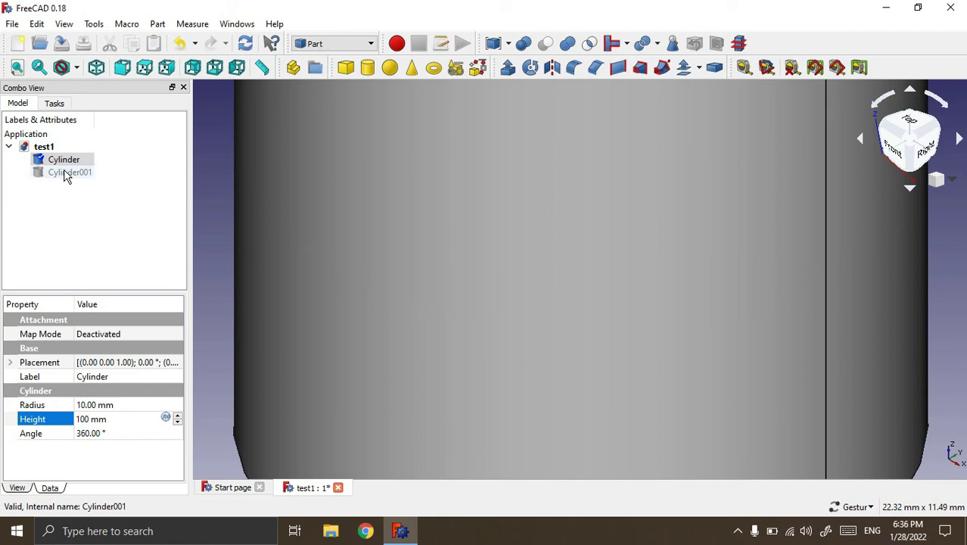
# Give Cylinder001 an 8 mm radius and 100 mm height and fit it in view
pyautogui.click(64, 175)
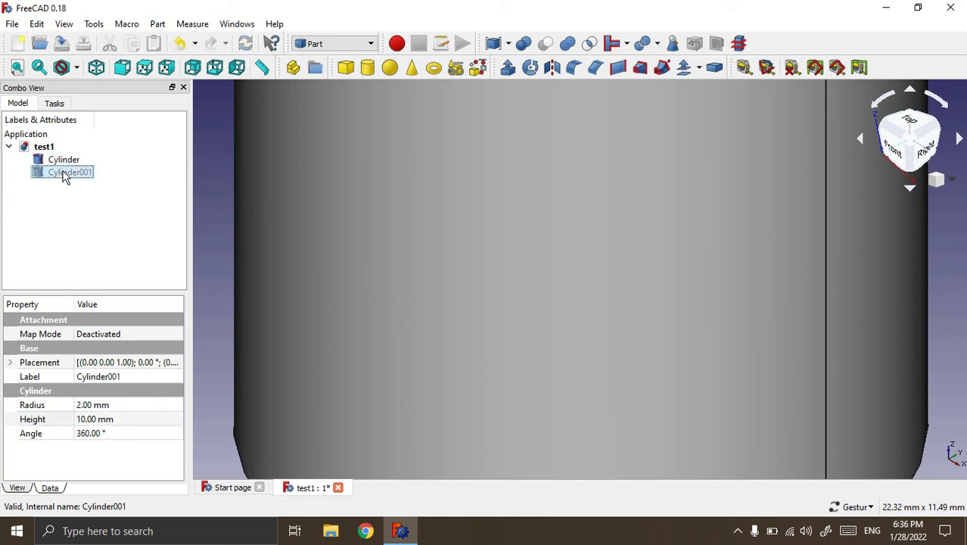
pyautogui.click(88, 406)
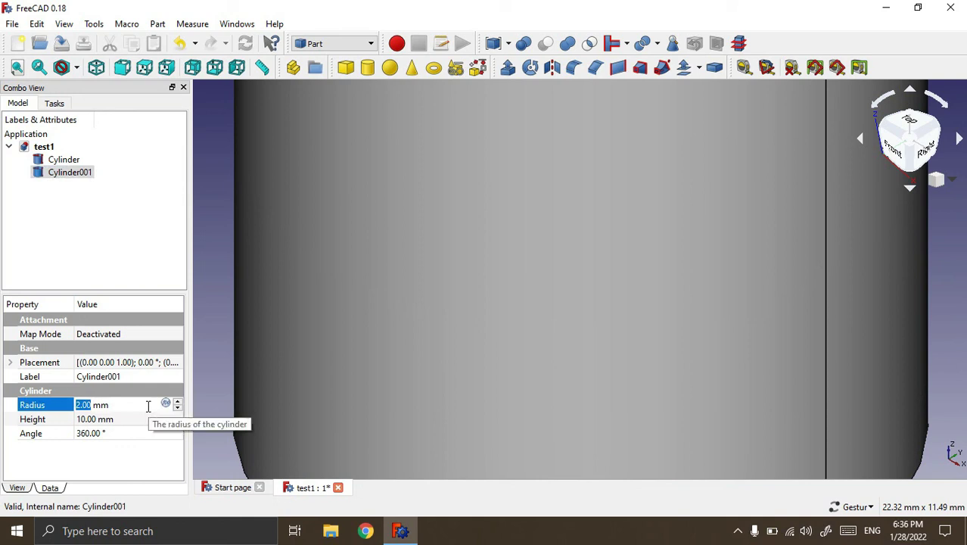
pyautogui.write('8')
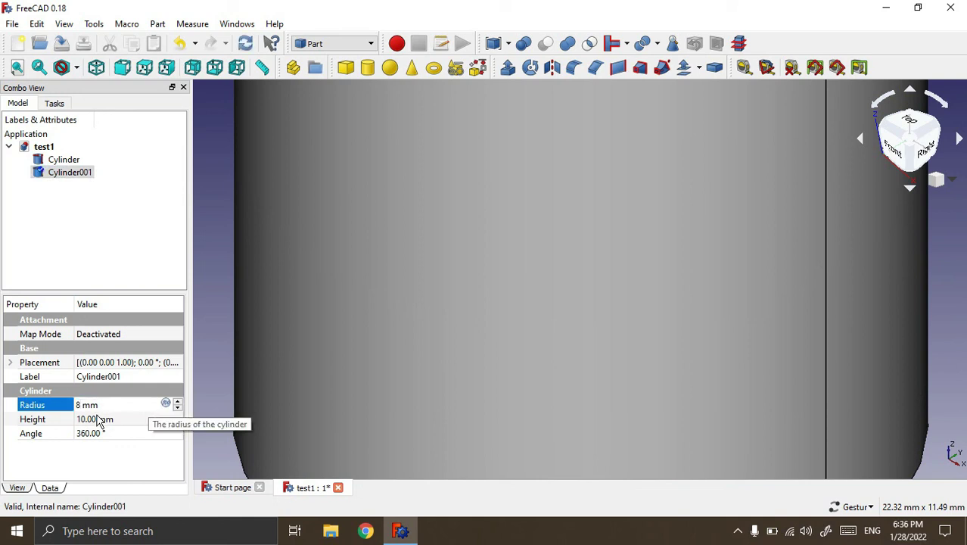
pyautogui.click(88, 420)
pyautogui.write('100')
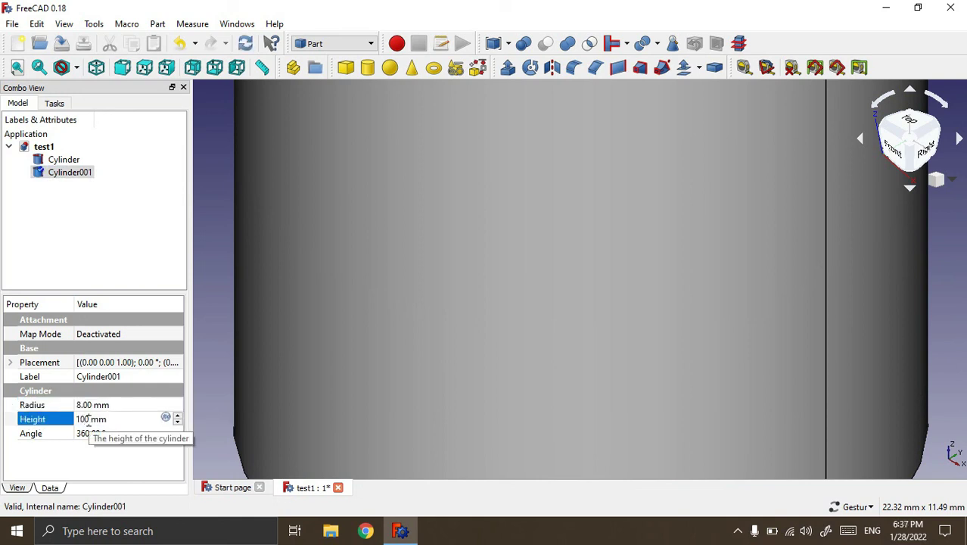
pyautogui.press('Return')
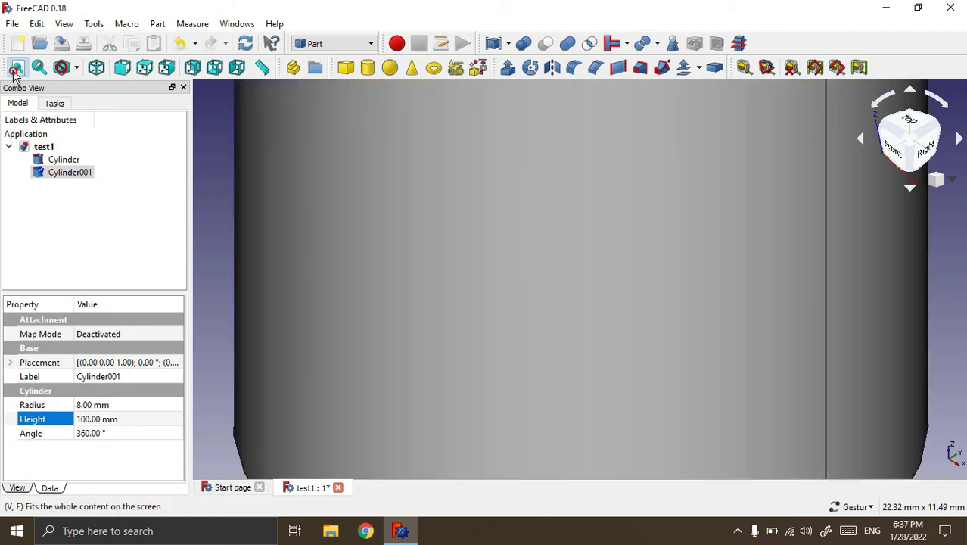
pyautogui.click(17, 68)
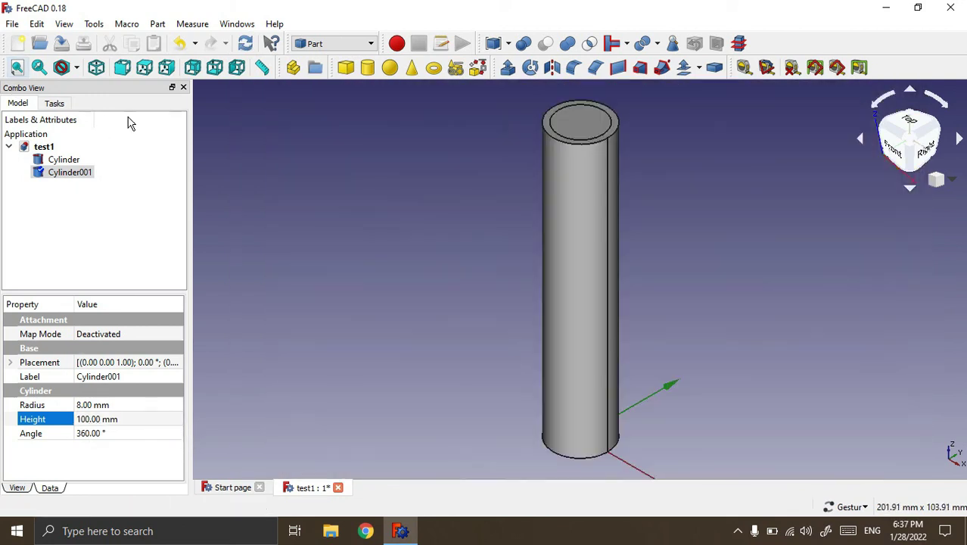
pyautogui.moveTo(684, 206); pyautogui.dragTo(694, 231)
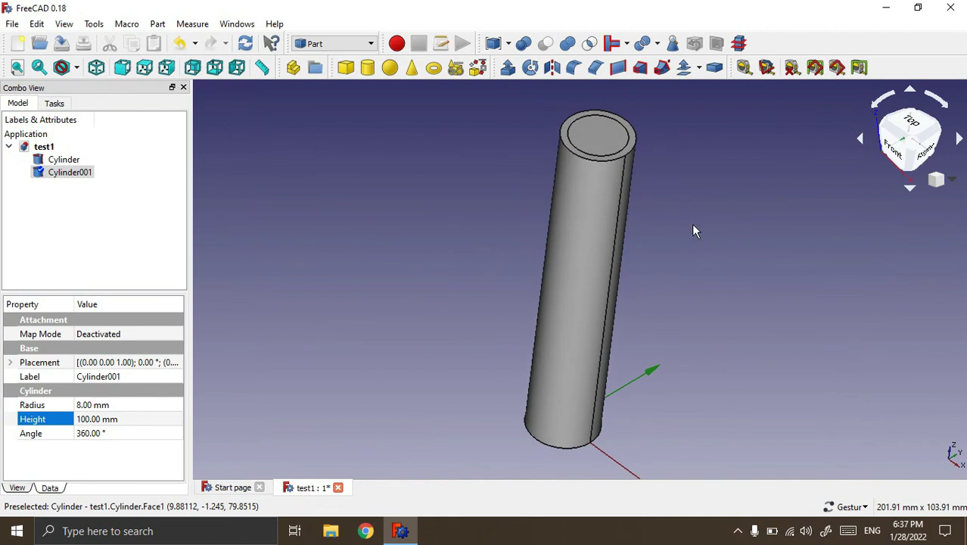
pyautogui.click(129, 222)
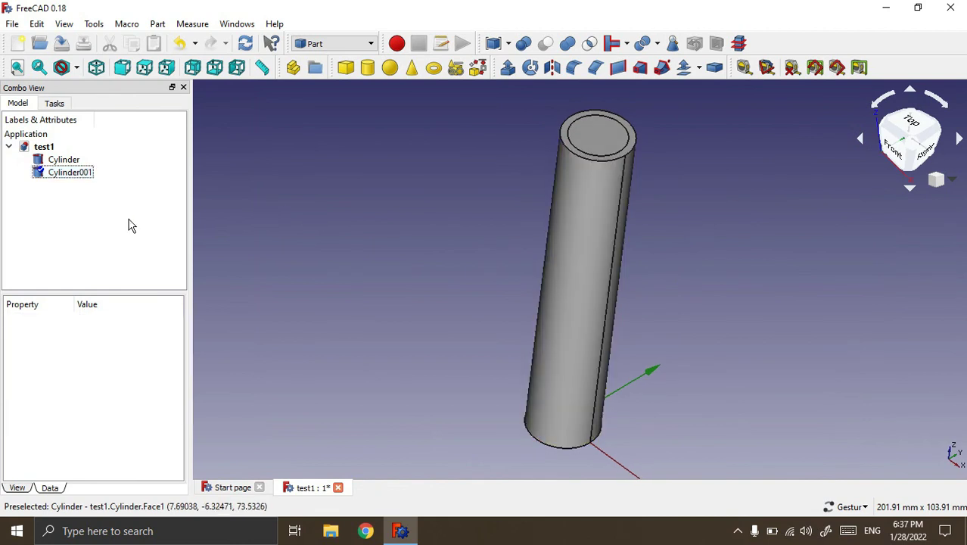
pyautogui.click(66, 160)
# Cut Cylinder001 out of Cylinder to form a hollow Cut tube
pyautogui.keyDown('ctrl'); pyautogui.click(69, 172); pyautogui.keyUp('ctrl')
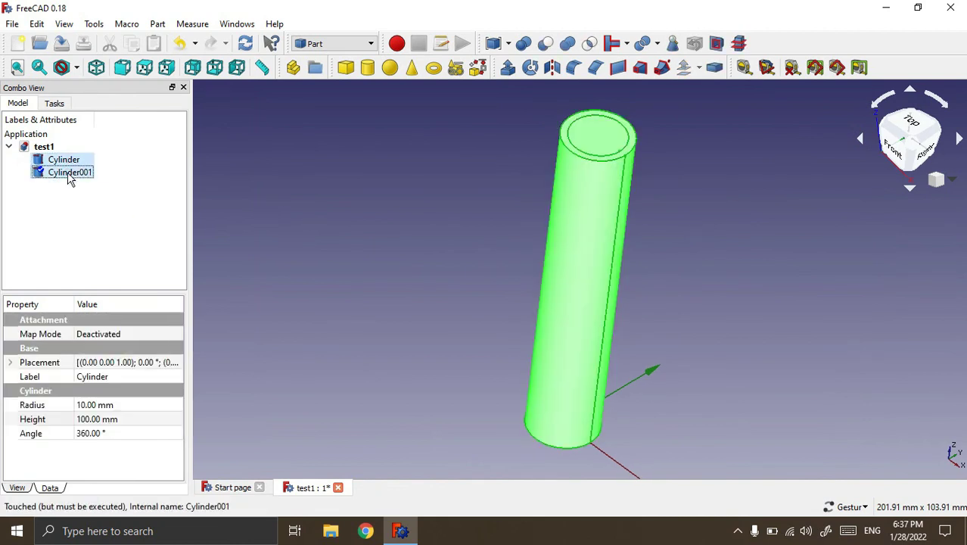
pyautogui.click(545, 43)
pyautogui.moveTo(713, 205); pyautogui.dragTo(719, 235)
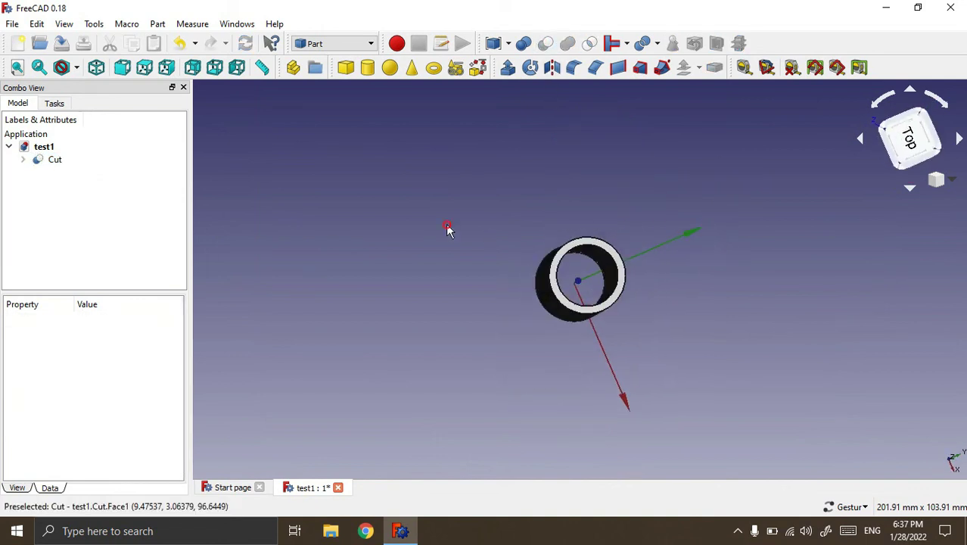
pyautogui.moveTo(450, 232); pyautogui.dragTo(514, 188)
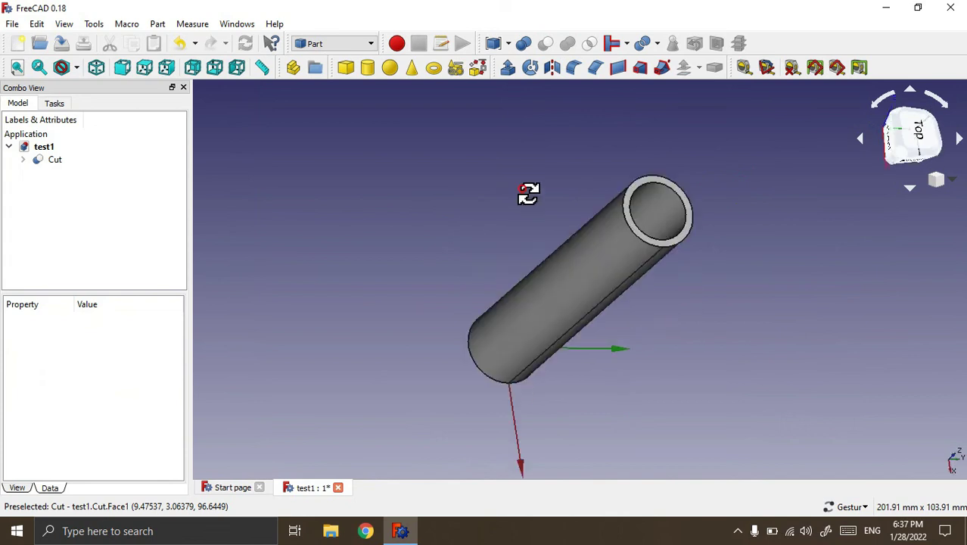
# Copy the Cut tube with its dependencies and paste it as Cut001
pyautogui.click(57, 161)
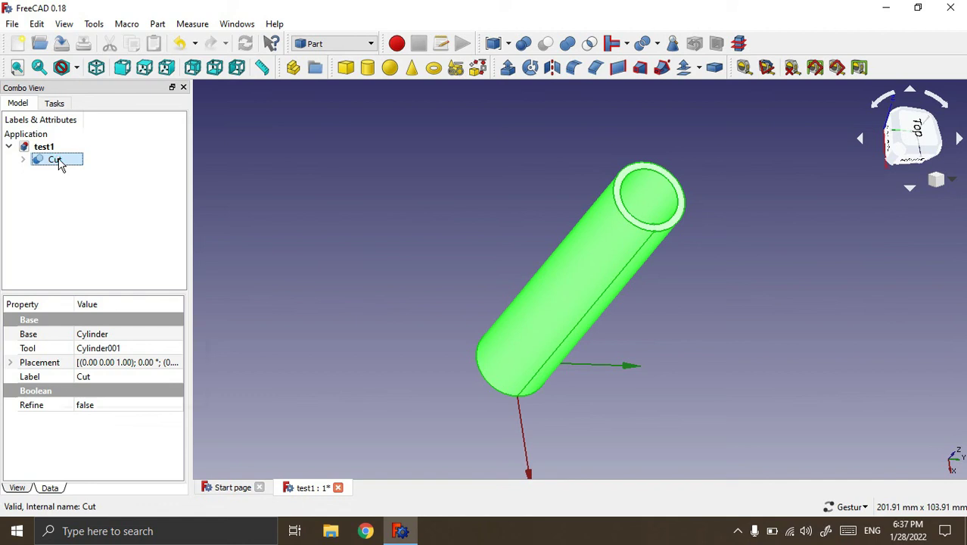
pyautogui.rightClick(60, 164)
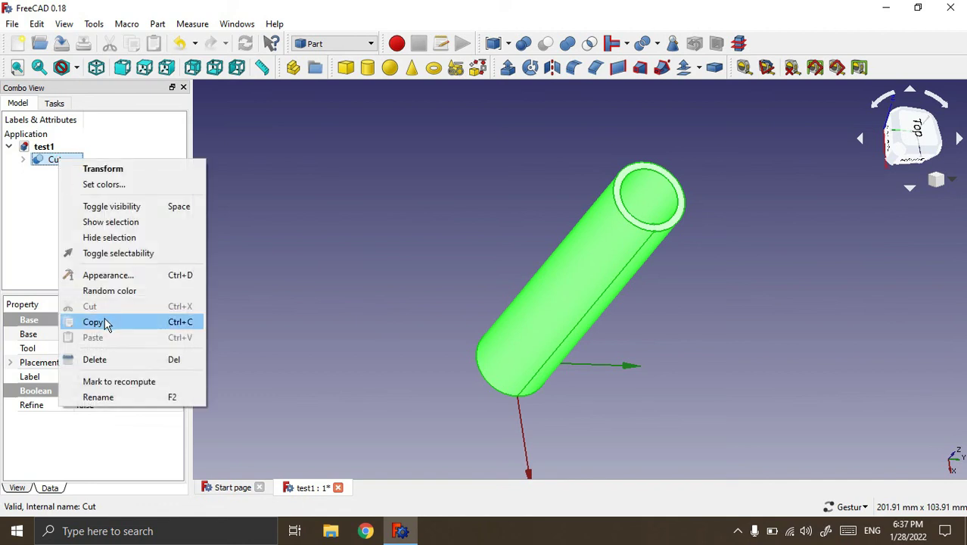
pyautogui.click(104, 321)
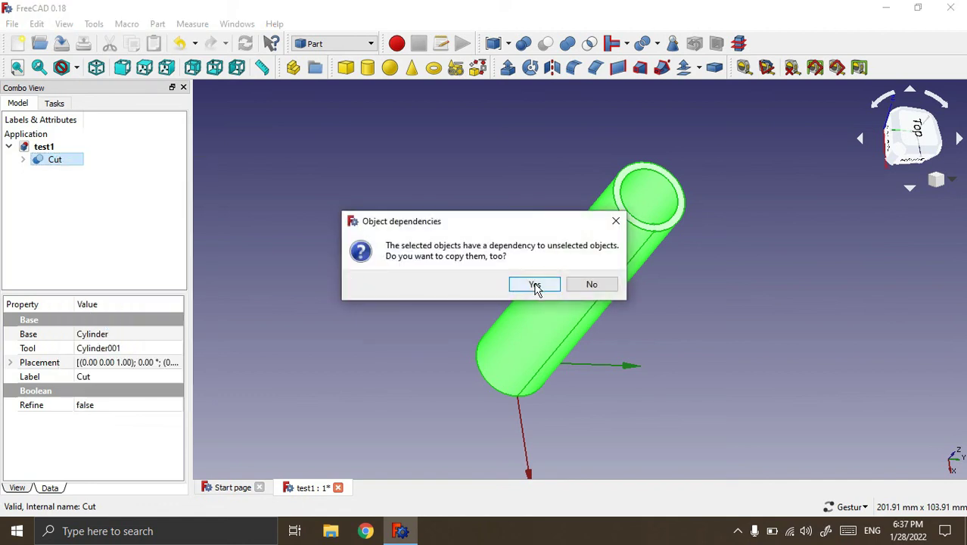
pyautogui.click(534, 285)
pyautogui.click(68, 174)
pyautogui.click(56, 161)
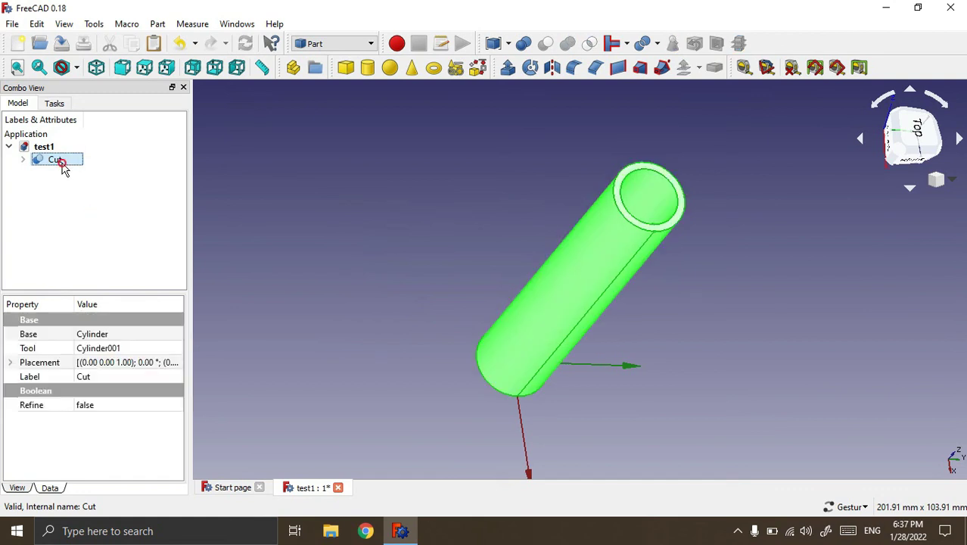
pyautogui.rightClick(63, 165)
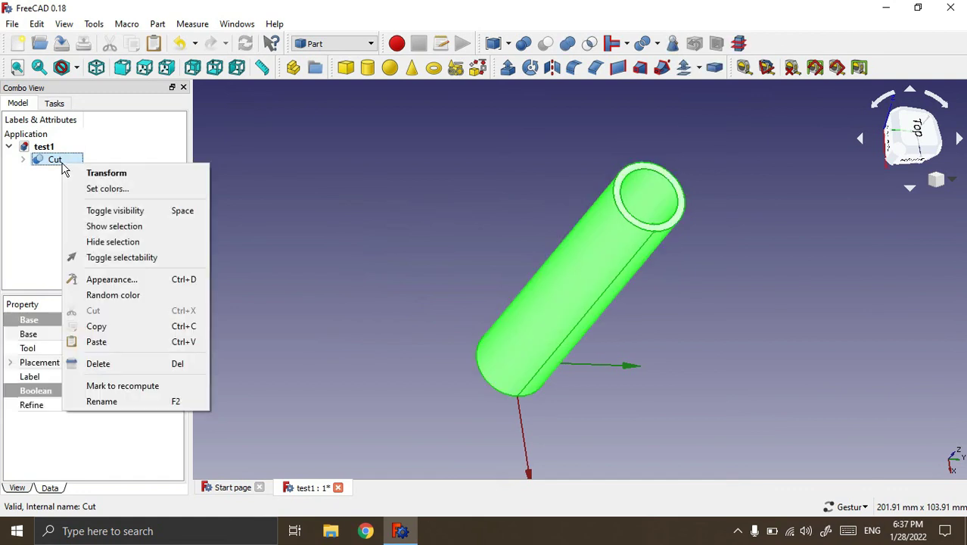
pyautogui.click(102, 341)
pyautogui.click(83, 226)
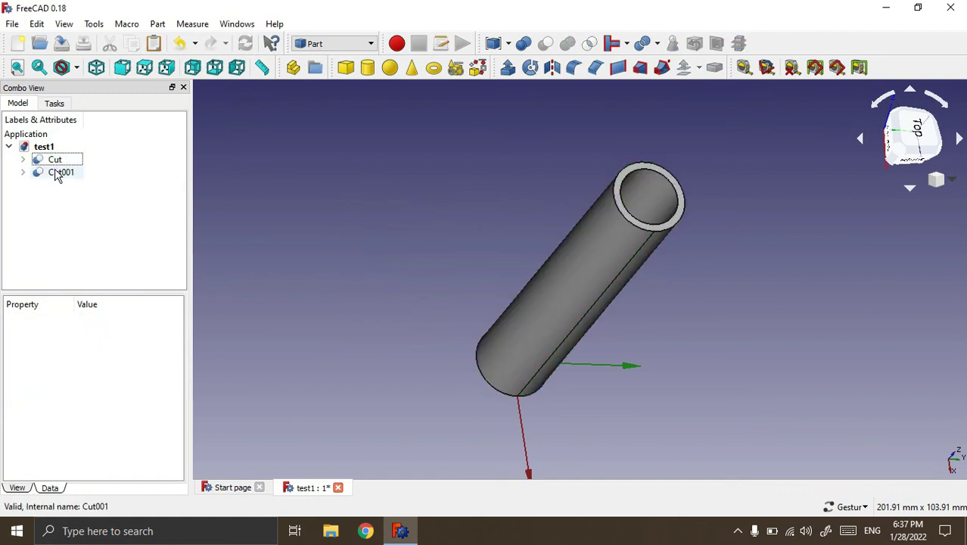
pyautogui.doubleClick(60, 172)
pyautogui.click(78, 188)
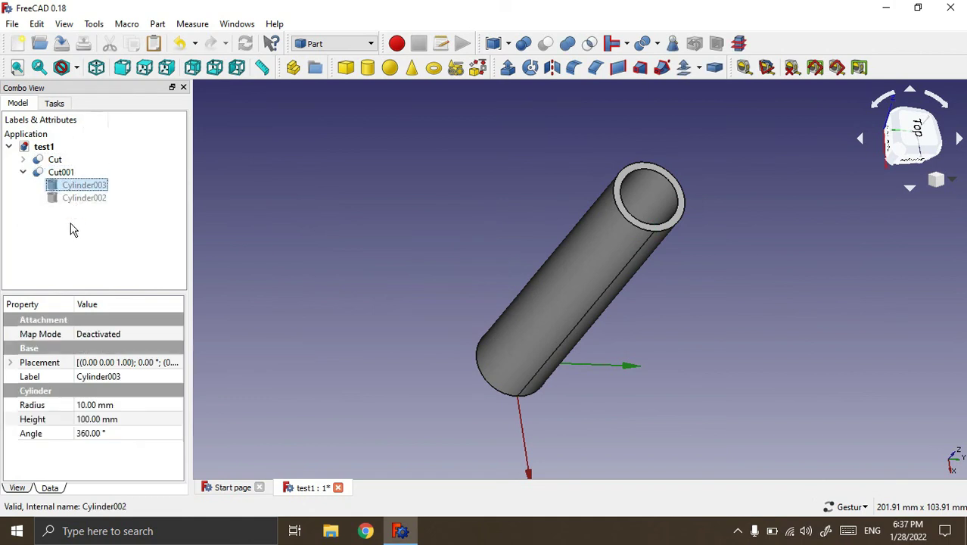
# Reduce the radius of the copy's outer Cylinder003 and set its height to 50 mm
pyautogui.click(85, 407)
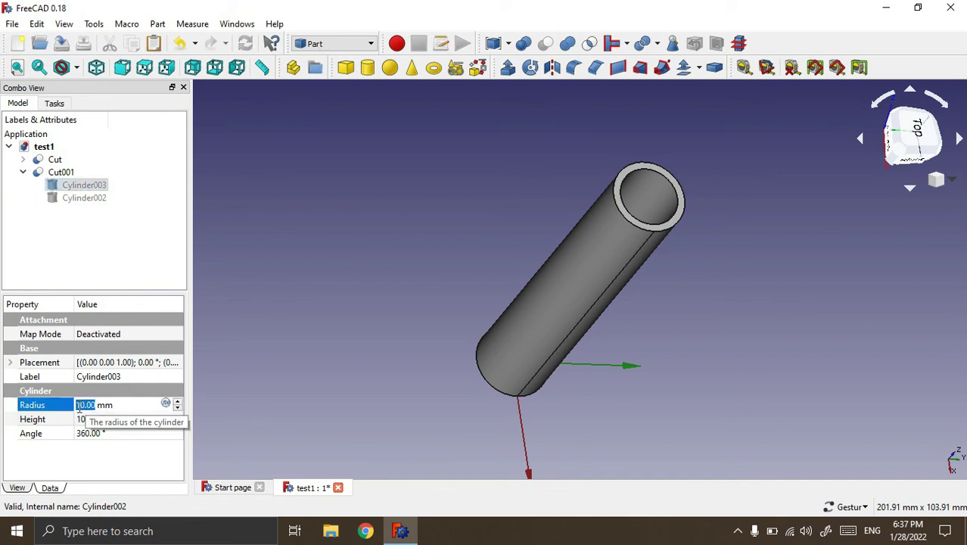
pyautogui.write('3')
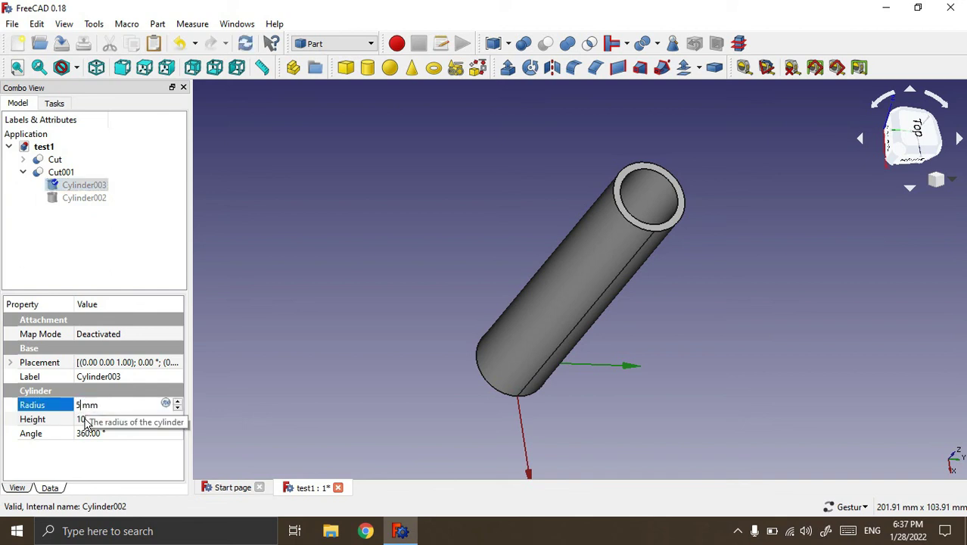
pyautogui.click(86, 418)
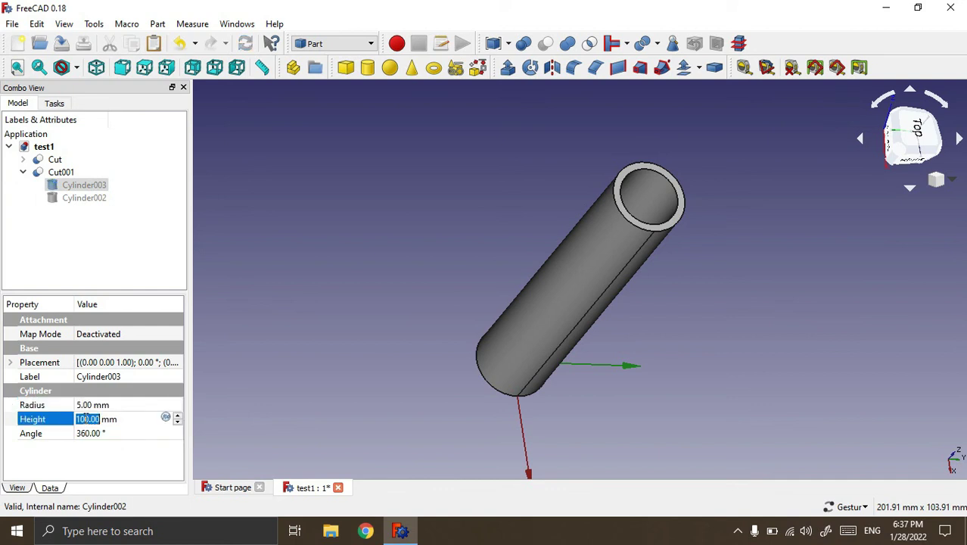
pyautogui.write('50')
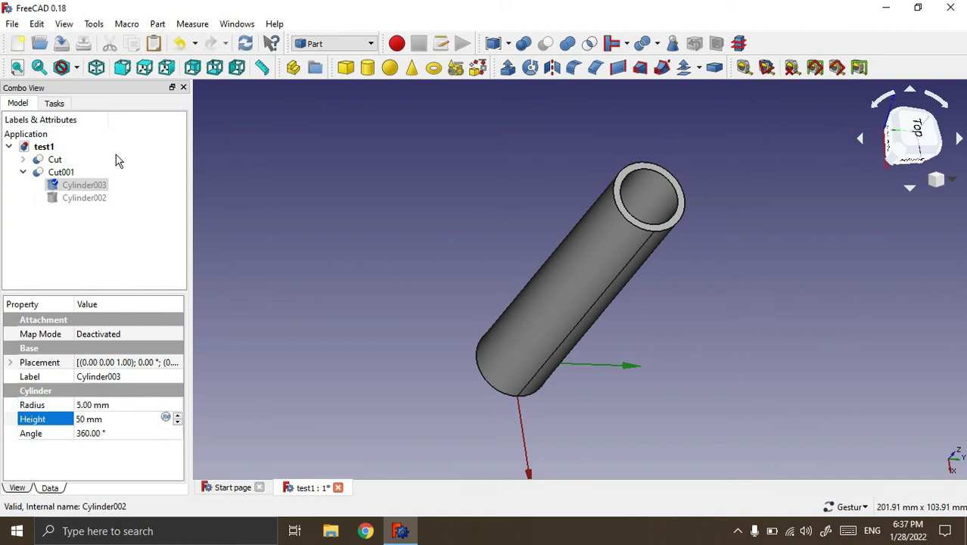
# Give the inner Cylinder002 a 4 mm radius and 50 mm height
pyautogui.click(82, 198)
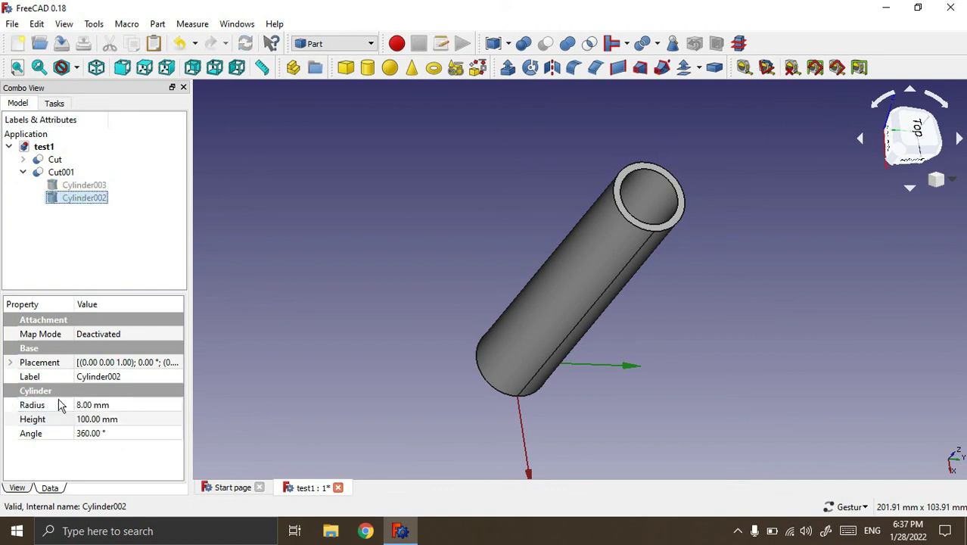
pyautogui.click(85, 405)
pyautogui.write('4')
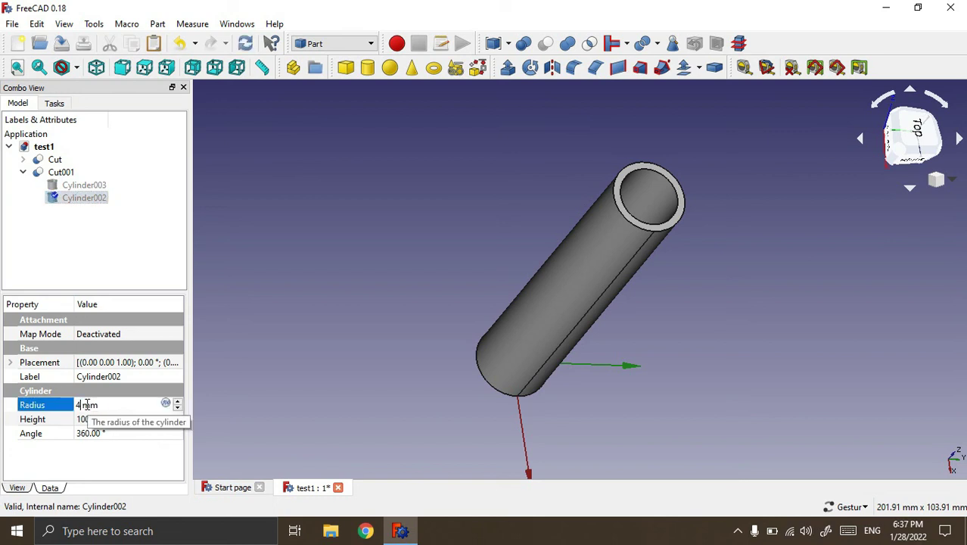
pyautogui.click(87, 418)
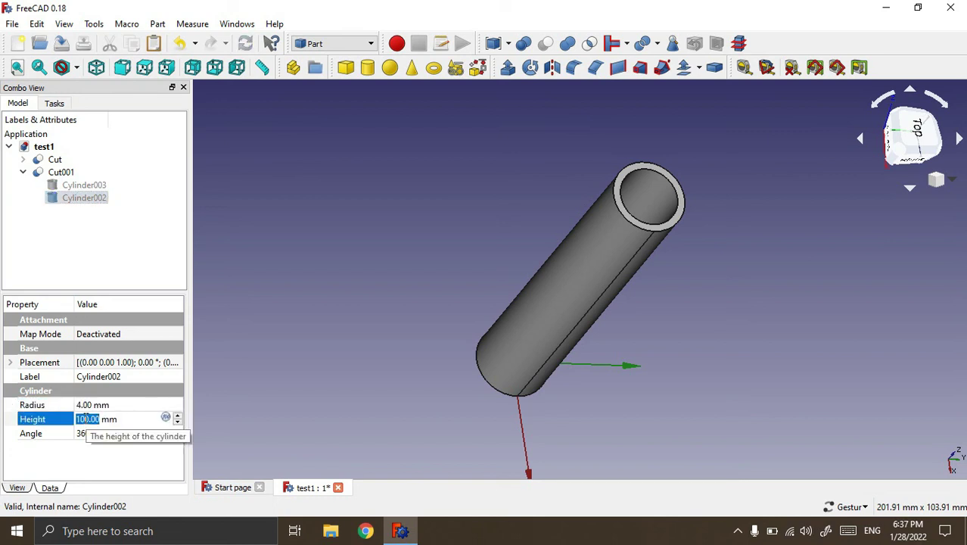
pyautogui.write('50')
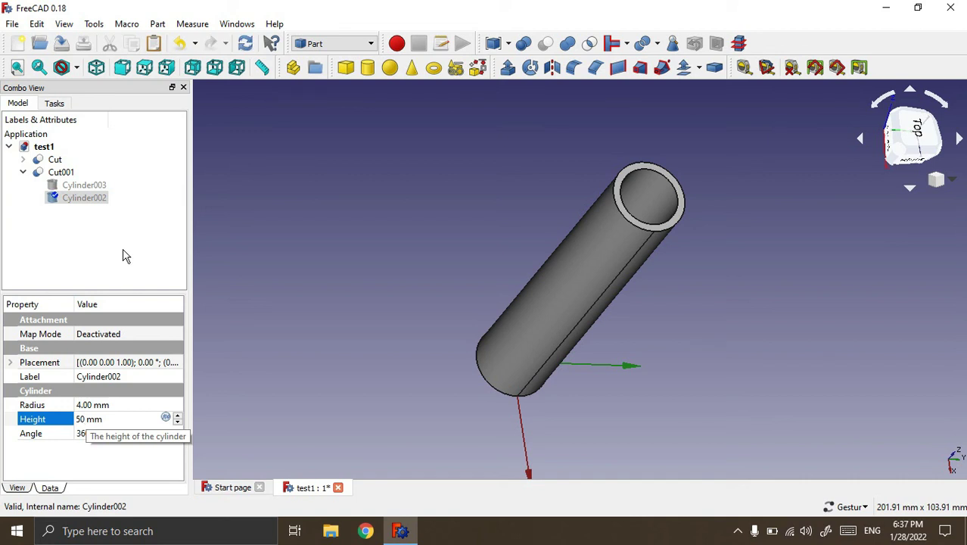
pyautogui.click(78, 265)
# Compare the resized Cut001 with the original Cut tube from another angle
pyautogui.click(57, 165)
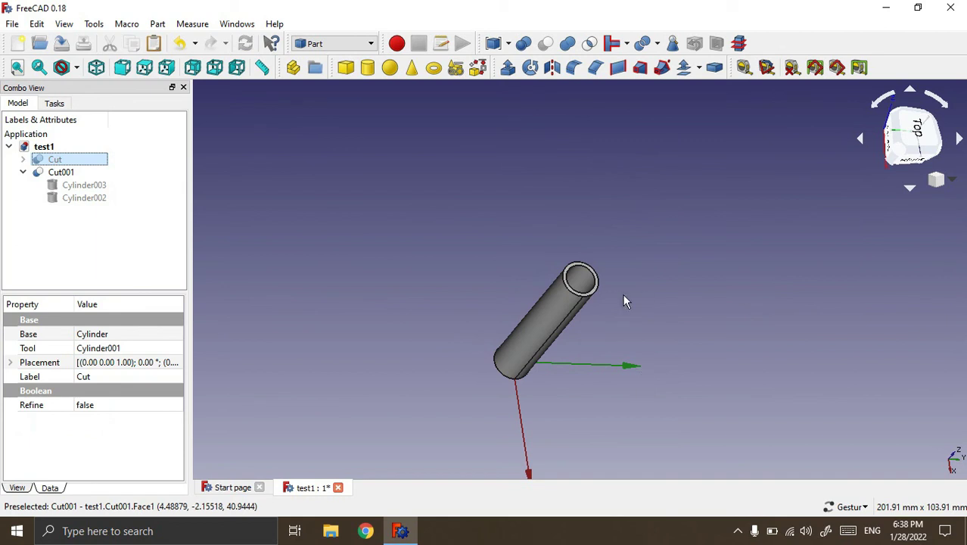
pyautogui.scroll(2, 622, 301)
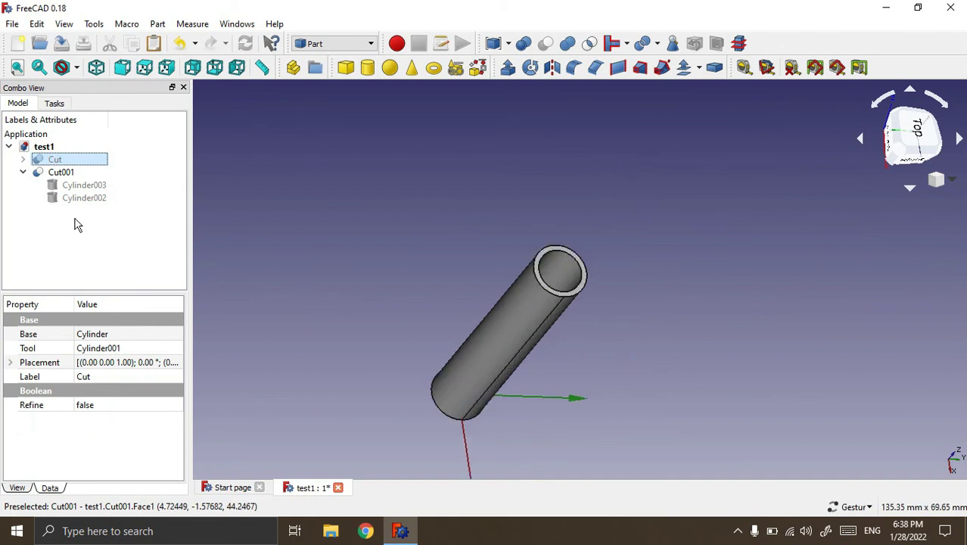
pyautogui.click(54, 162)
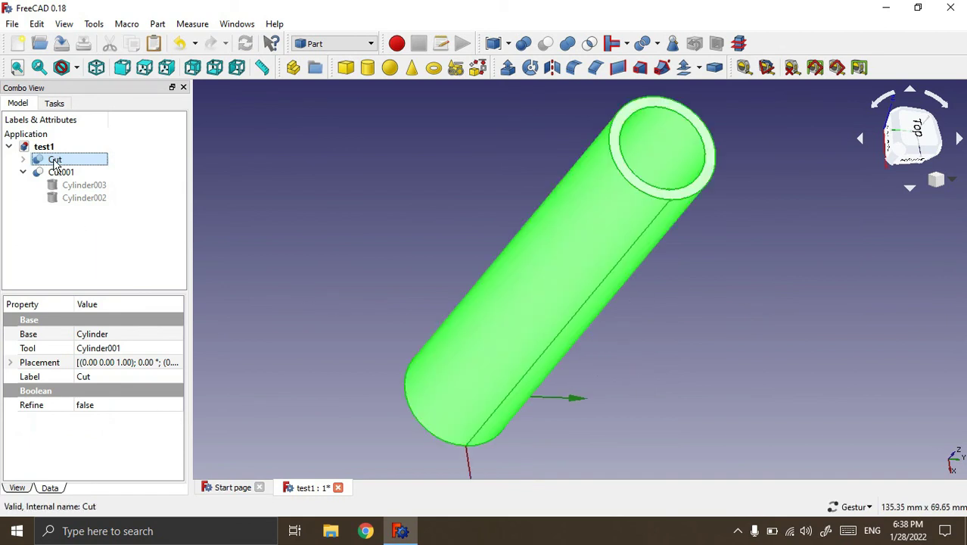
pyautogui.click(389, 281)
pyautogui.moveTo(778, 221)
pyautogui.mouseDown()
pyautogui.moveTo(704, 347)
pyautogui.moveTo(727, 274)
pyautogui.moveTo(761, 229)
pyautogui.moveTo(798, 238)
pyautogui.mouseUp()
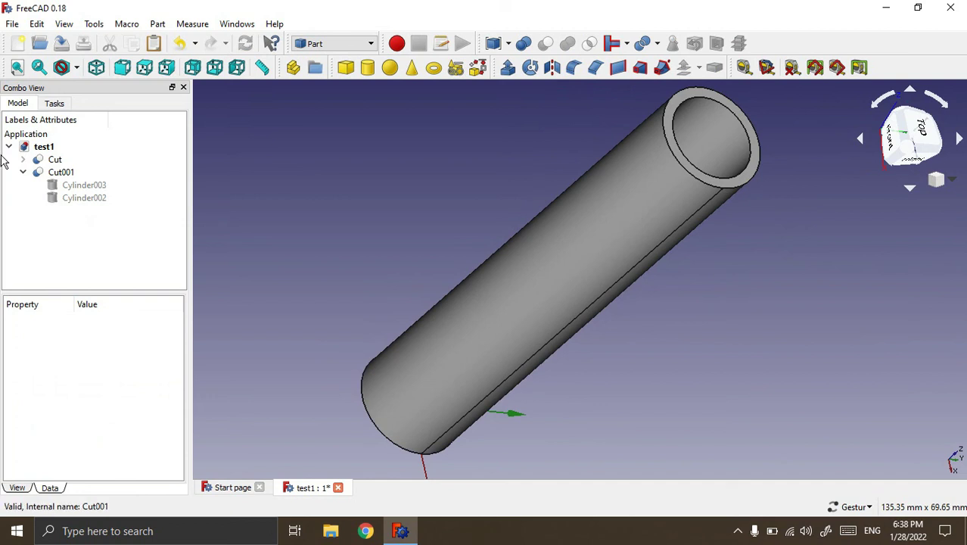
pyautogui.click(23, 174)
pyautogui.click(60, 175)
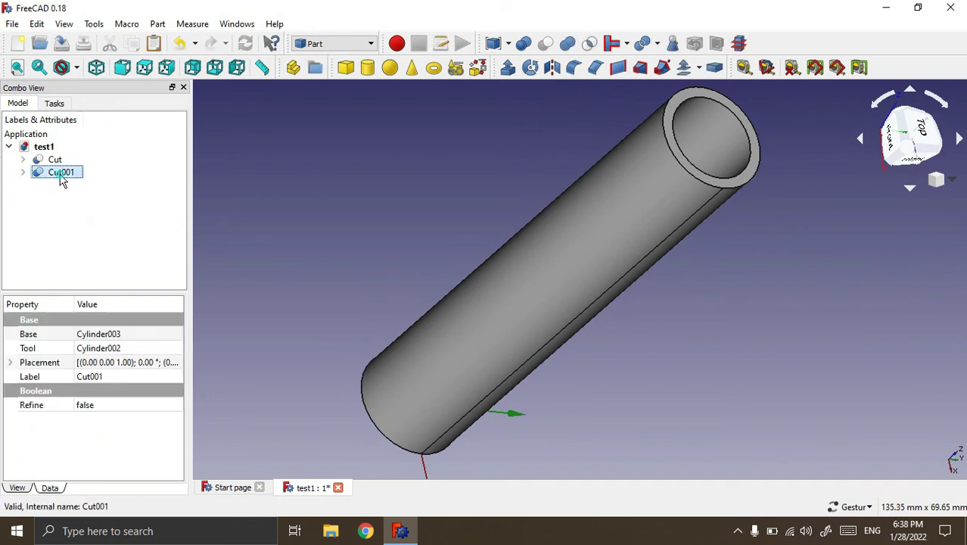
# Rotate the small Cut001 tube a quarter turn (-90°) with Transform
pyautogui.rightClick(61, 176)
pyautogui.click(96, 184)
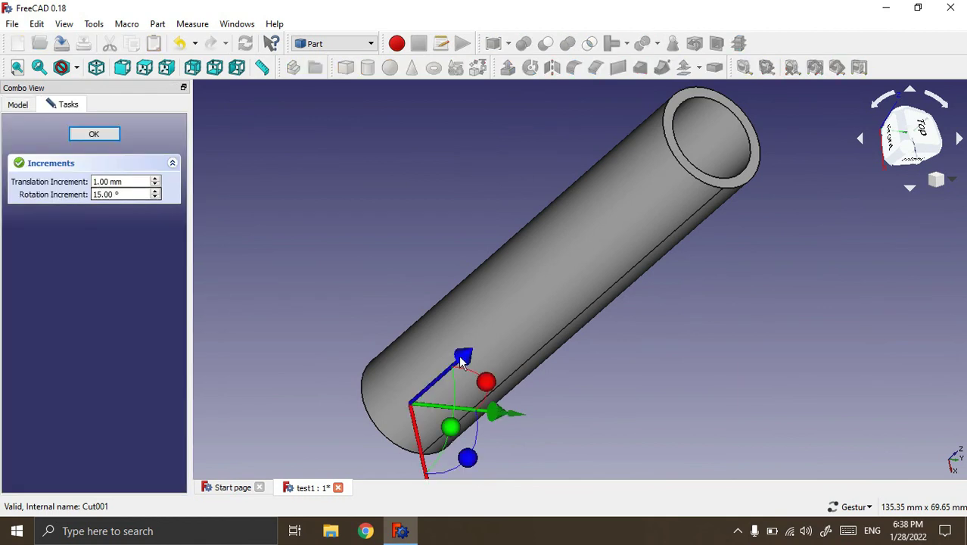
pyautogui.moveTo(624, 396); pyautogui.dragTo(613, 370)
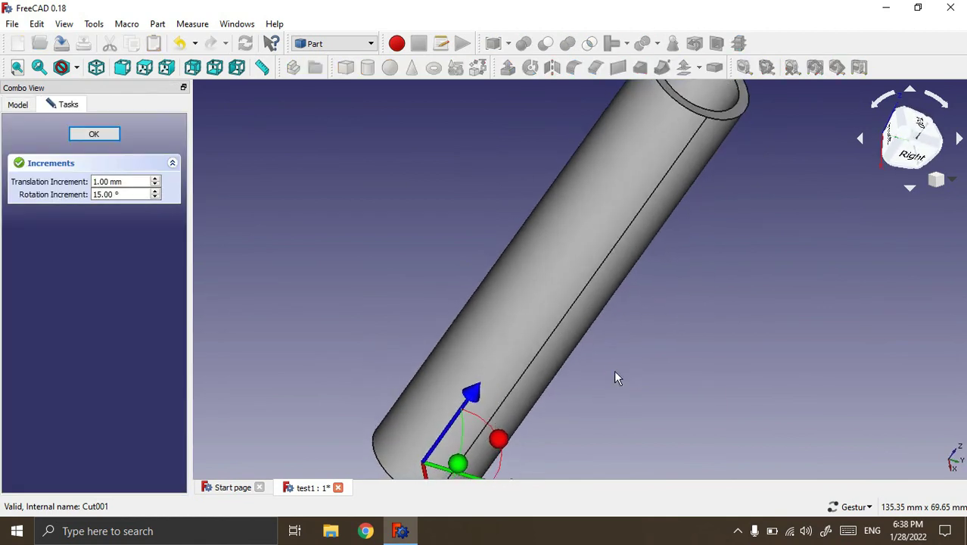
pyautogui.scroll(-3, 534, 376)
pyautogui.moveTo(551, 358); pyautogui.dragTo(596, 406)
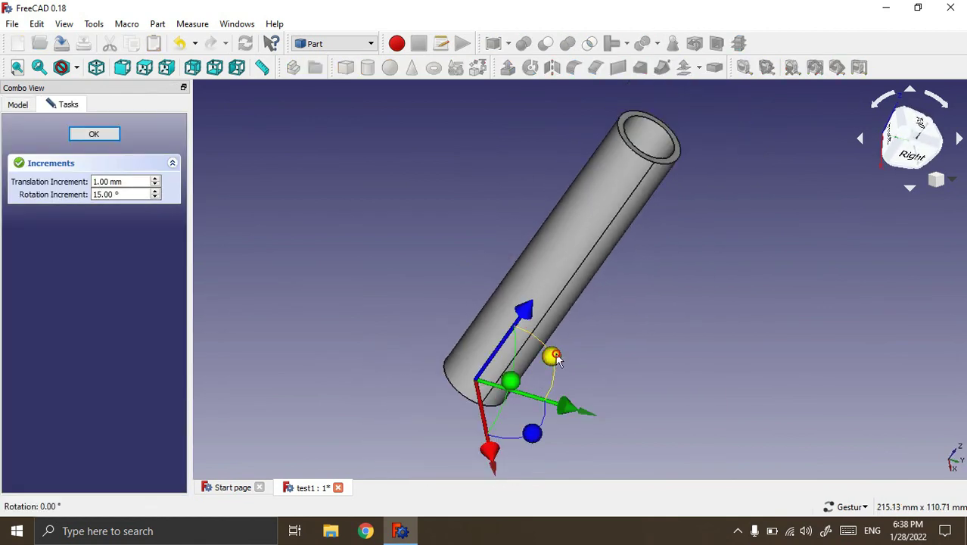
pyautogui.moveTo(620, 458)
pyautogui.mouseDown()
pyautogui.moveTo(594, 541)
pyautogui.moveTo(529, 541)
pyautogui.mouseUp()
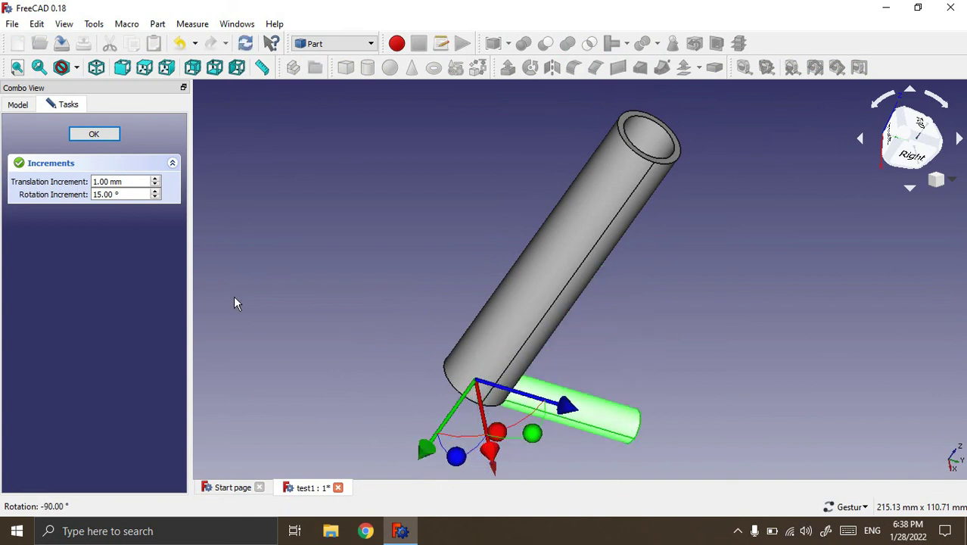
pyautogui.click(122, 67)
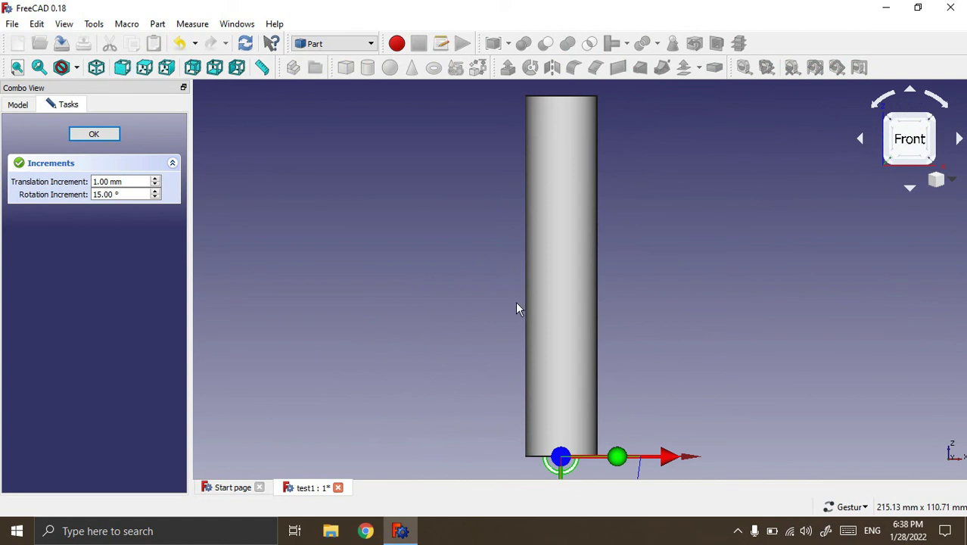
pyautogui.click(93, 134)
# Slide Cut001 about 93 mm along its axis to the large tube's top end
pyautogui.rightClick(62, 178)
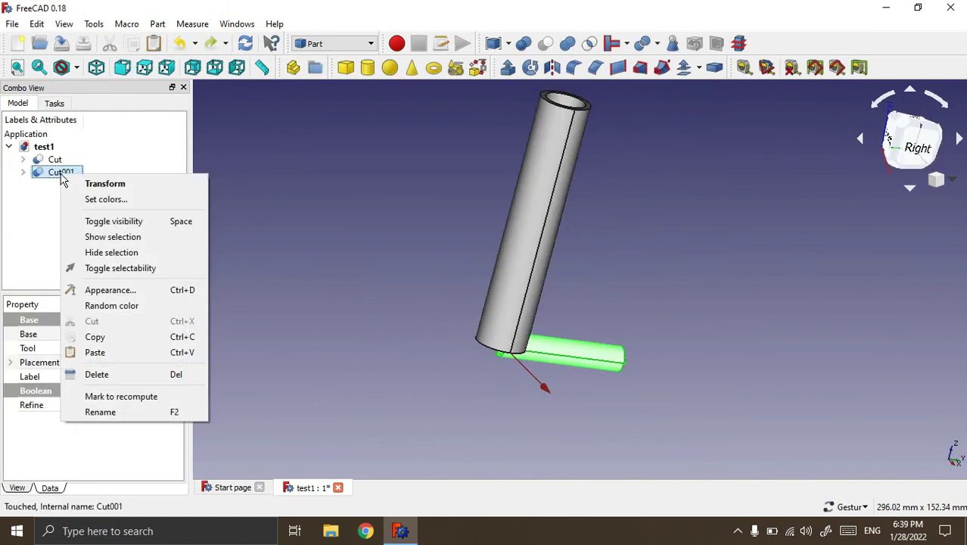
pyautogui.click(95, 183)
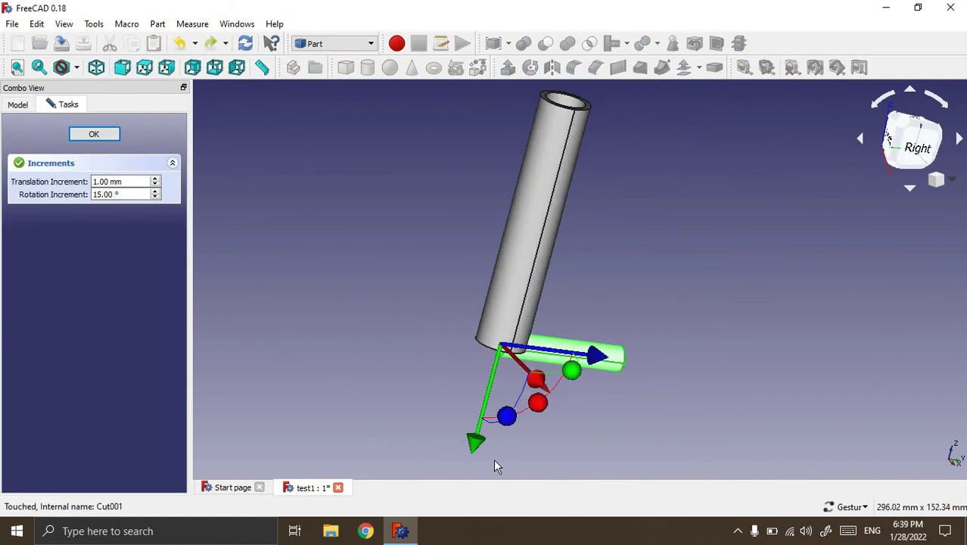
pyautogui.moveTo(477, 447); pyautogui.dragTo(488, 182)
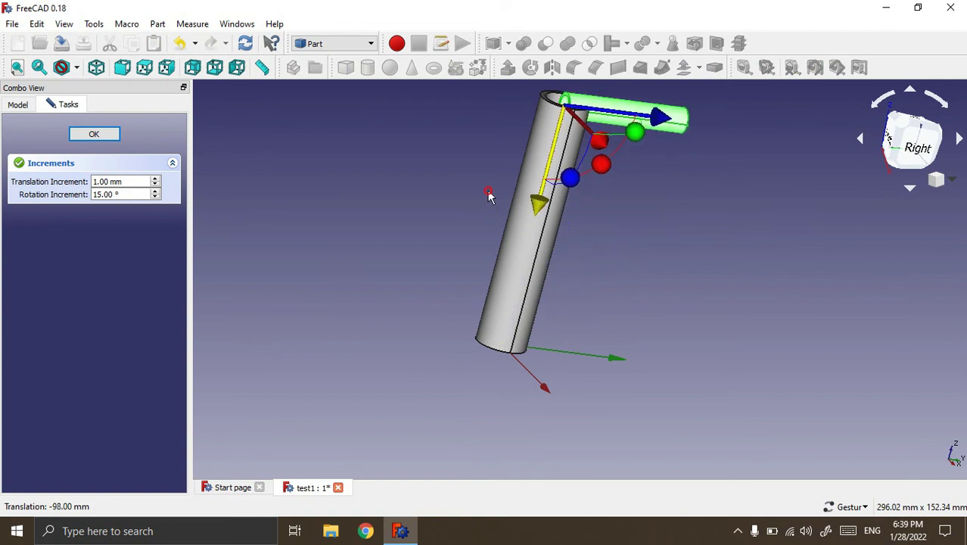
pyautogui.moveTo(488, 182); pyautogui.dragTo(488, 199)
pyautogui.moveTo(729, 156); pyautogui.dragTo(692, 240)
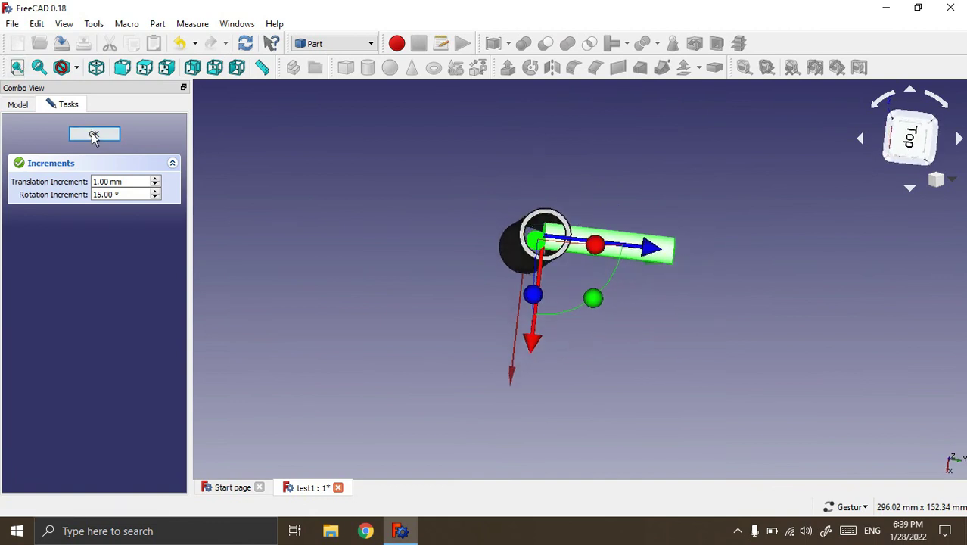
pyautogui.click(94, 135)
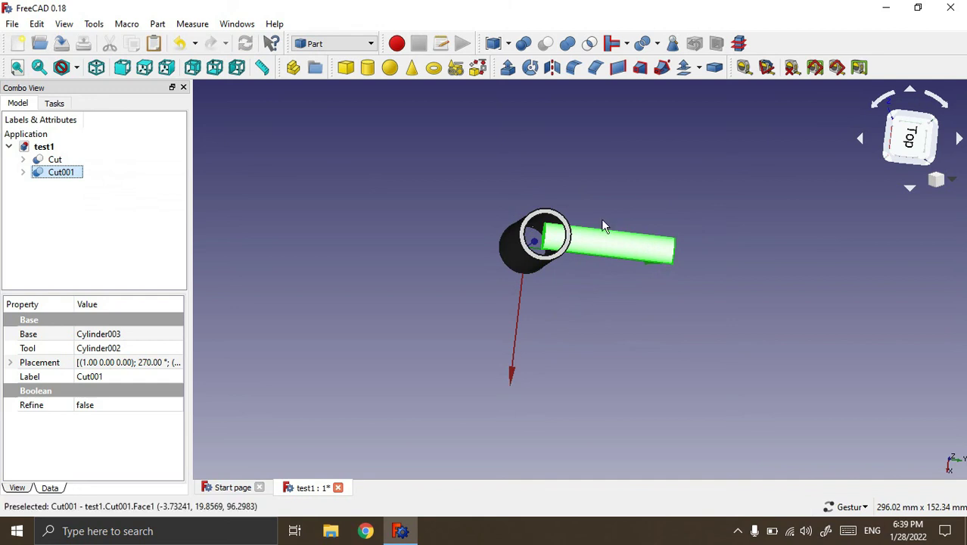
# Rename the large Cut tube to test1
pyautogui.scroll(4, 585, 201)
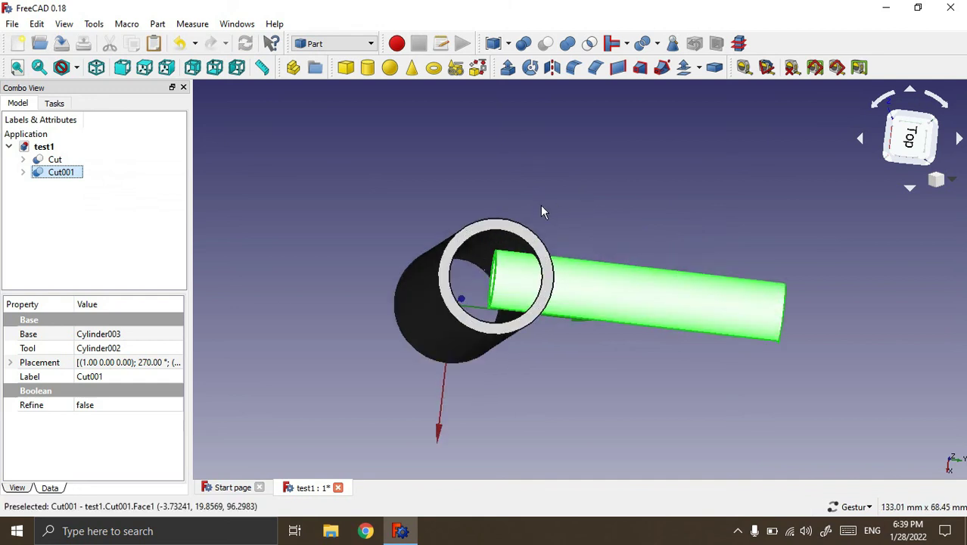
pyautogui.scroll(4, 541, 211)
pyautogui.scroll(-3, 542, 211)
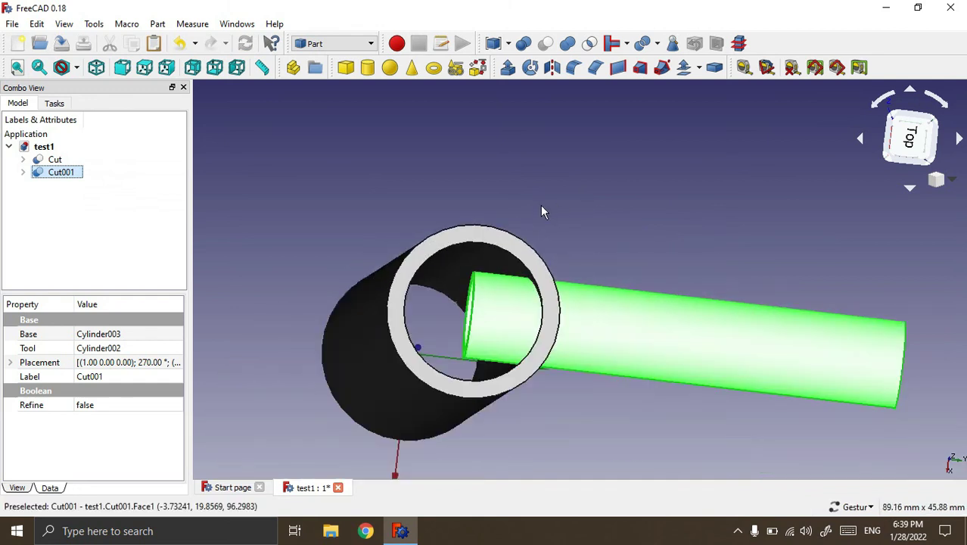
pyautogui.rightClick(54, 159)
pyautogui.click(104, 399)
pyautogui.write('test1')
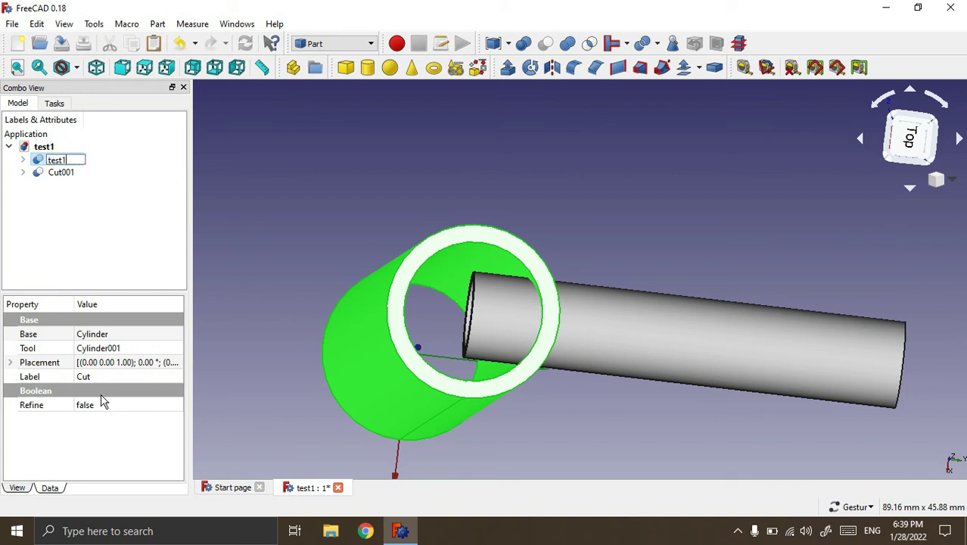
# Rename the small Cut001 tube to test2
pyautogui.click(53, 174)
pyautogui.click(53, 174)
pyautogui.write('test2')
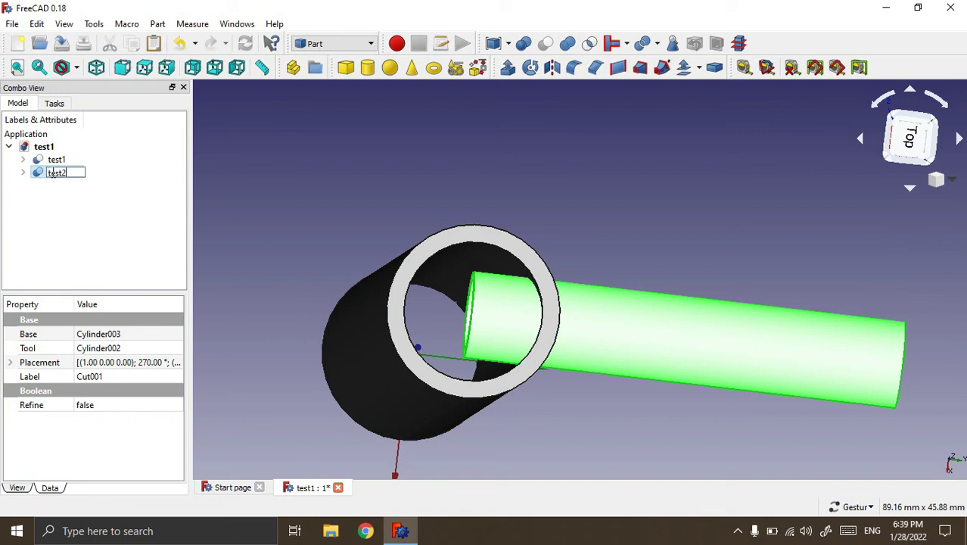
pyautogui.press('Return')
pyautogui.click(316, 170)
# Join test1 and test2 with Connect objects and inspect the fused tubes
pyautogui.moveTo(624, 422)
pyautogui.mouseDown()
pyautogui.moveTo(619, 388)
pyautogui.moveTo(615, 401)
pyautogui.mouseUp()
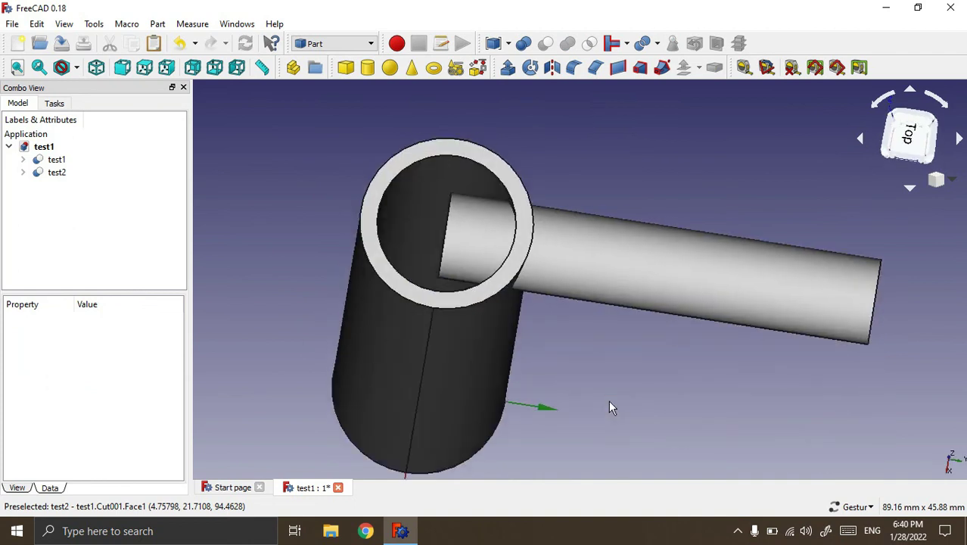
pyautogui.click(51, 161)
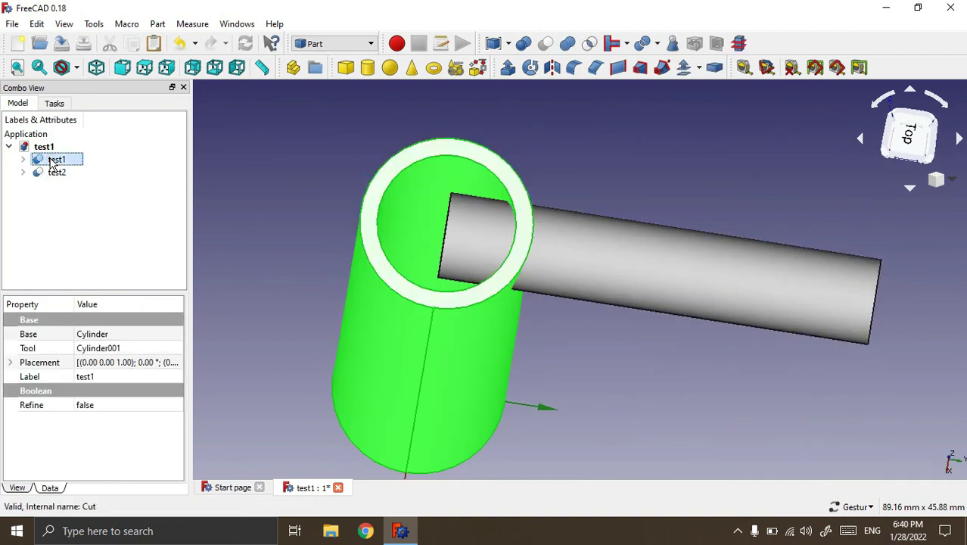
pyautogui.keyDown('ctrl'); pyautogui.click(58, 174); pyautogui.keyUp('ctrl')
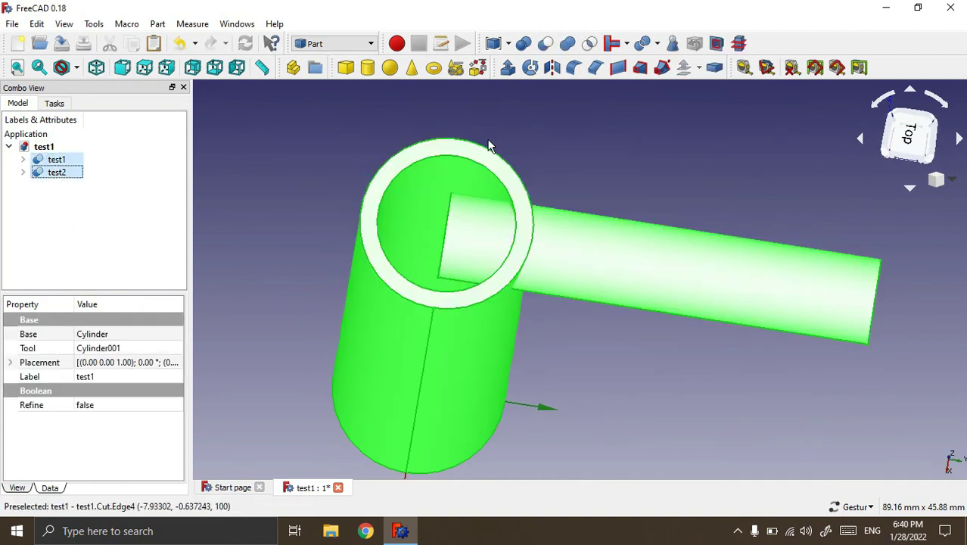
pyautogui.click(626, 43)
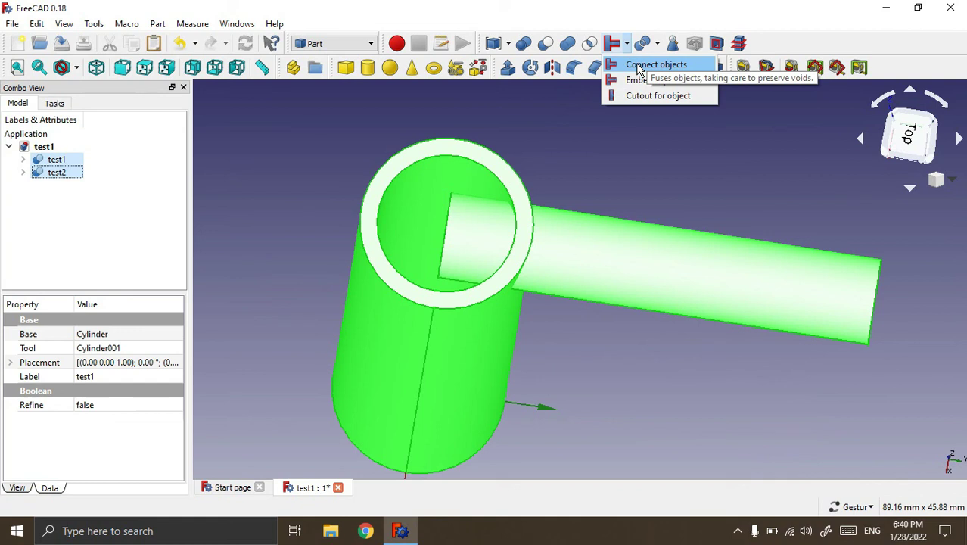
pyautogui.click(639, 66)
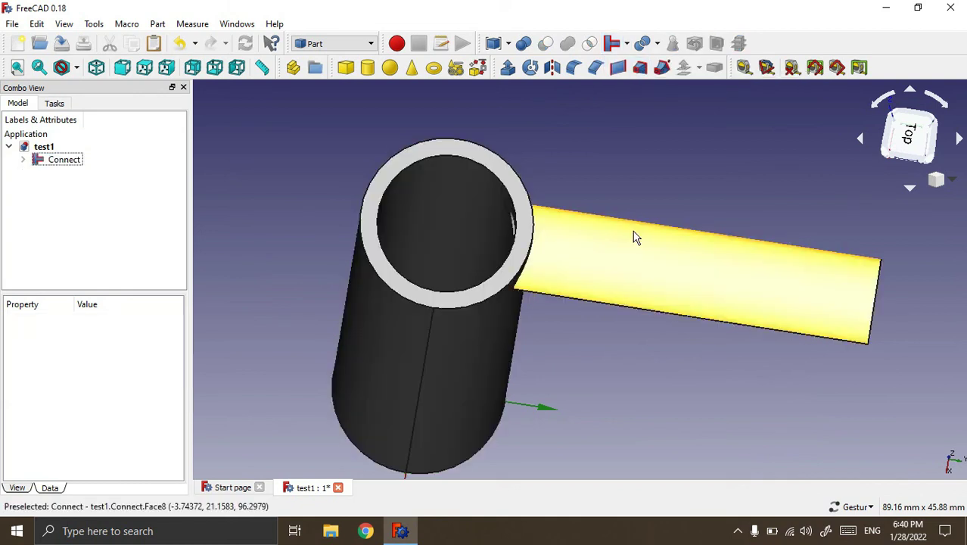
pyautogui.moveTo(300, 245)
pyautogui.mouseDown()
pyautogui.moveTo(391, 254)
pyautogui.moveTo(372, 244)
pyautogui.mouseUp()
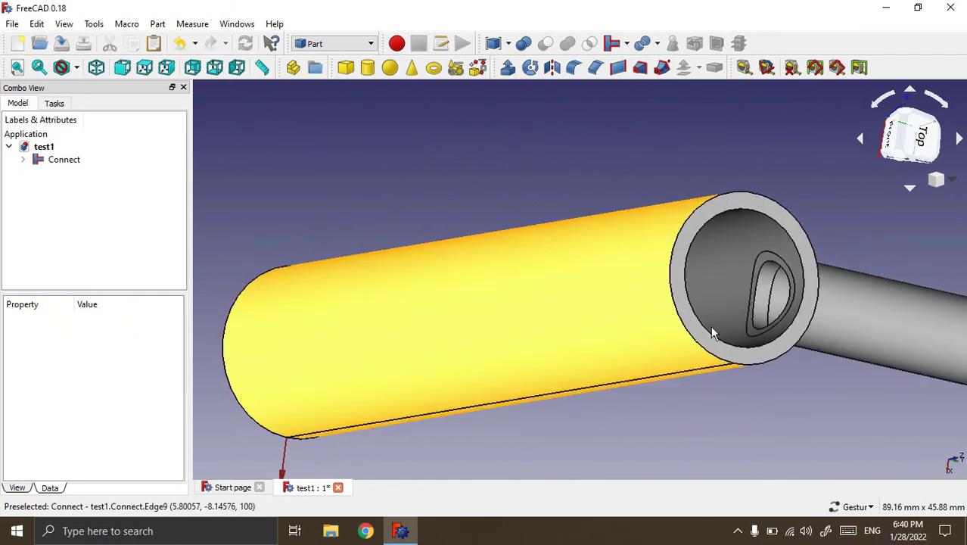
pyautogui.moveTo(846, 374)
pyautogui.mouseDown()
pyautogui.moveTo(733, 150)
pyautogui.moveTo(738, 201)
pyautogui.mouseUp()
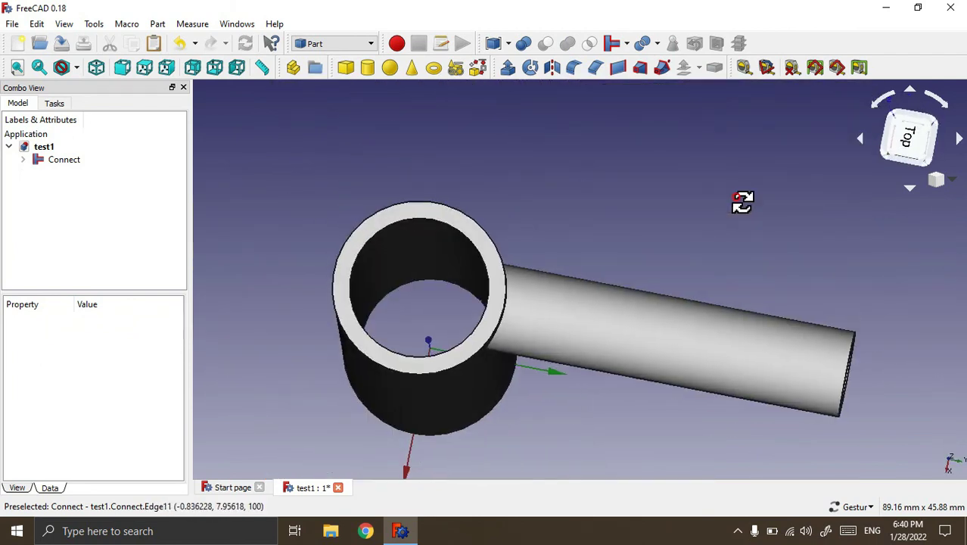
pyautogui.click(53, 161)
pyautogui.moveTo(605, 424); pyautogui.dragTo(723, 394)
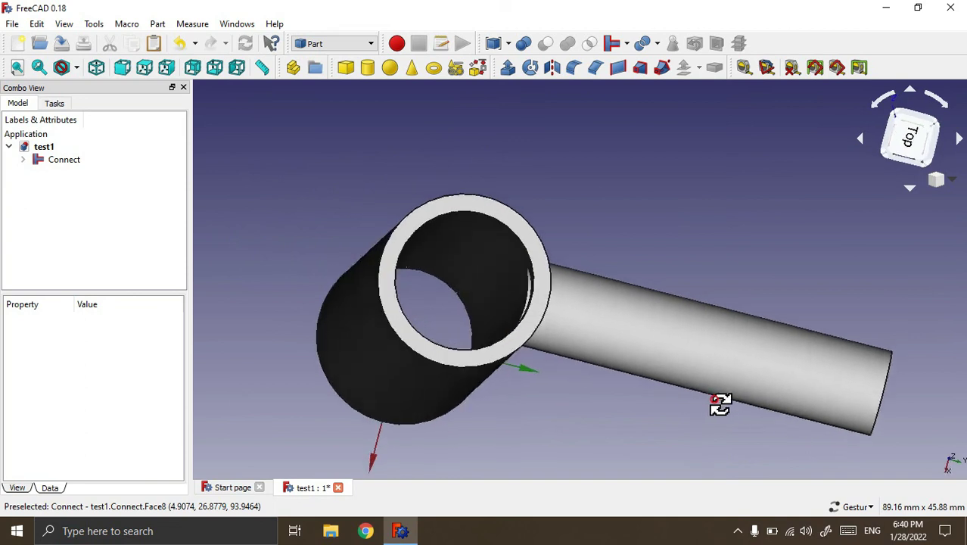
pyautogui.click(60, 161)
pyautogui.press('Delete')
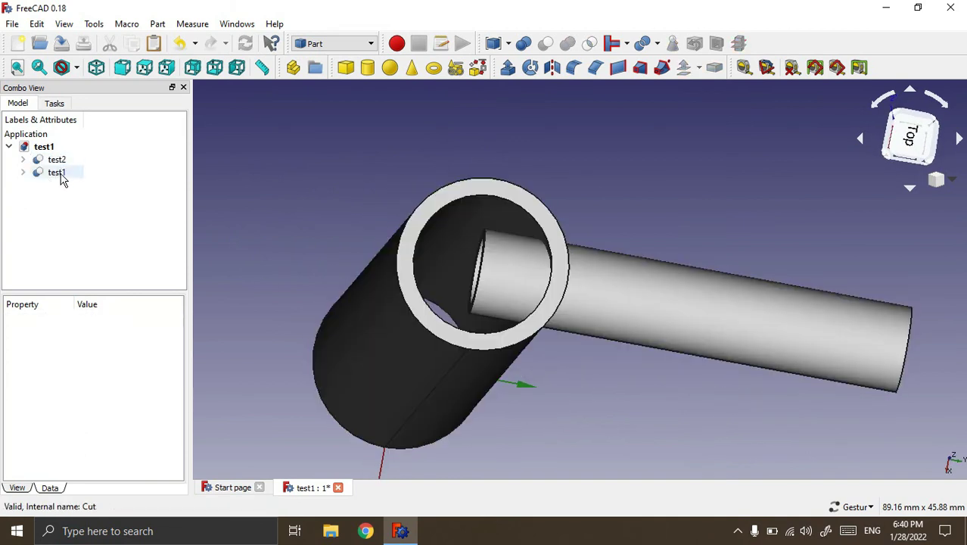
pyautogui.click(60, 174)
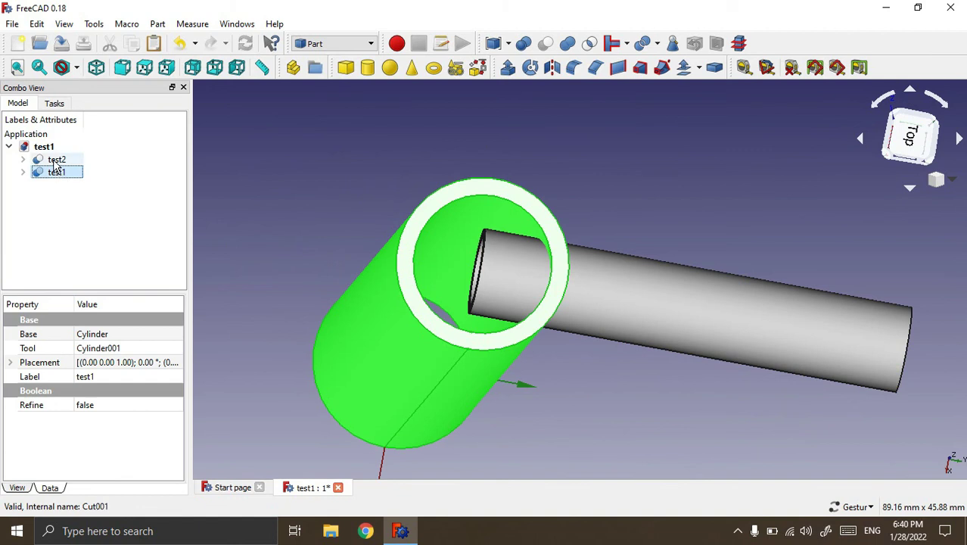
pyautogui.keyDown('ctrl'); pyautogui.click(55, 161); pyautogui.keyUp('ctrl')
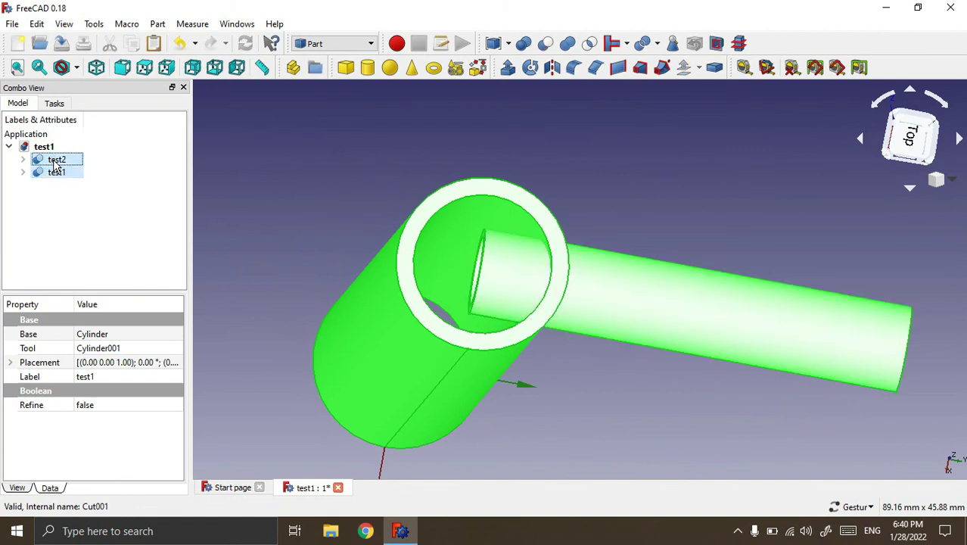
pyautogui.click(627, 43)
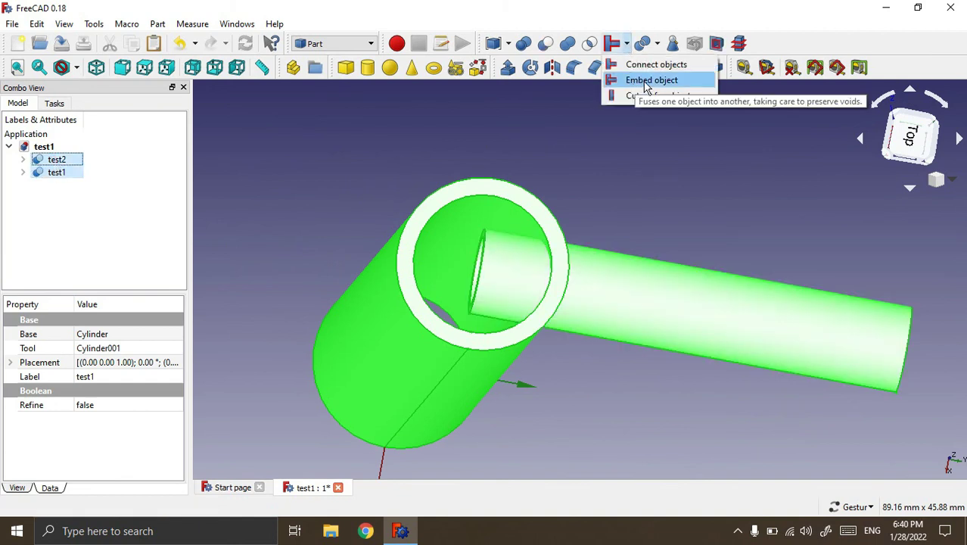
pyautogui.click(650, 80)
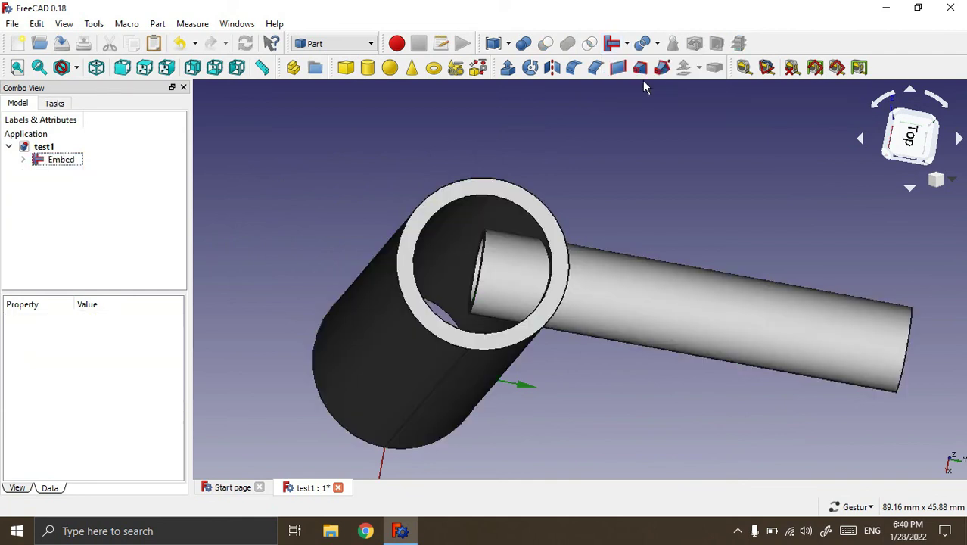
pyautogui.moveTo(894, 426)
pyautogui.mouseDown()
pyautogui.moveTo(724, 379)
pyautogui.moveTo(667, 379)
pyautogui.moveTo(622, 352)
pyautogui.mouseUp()
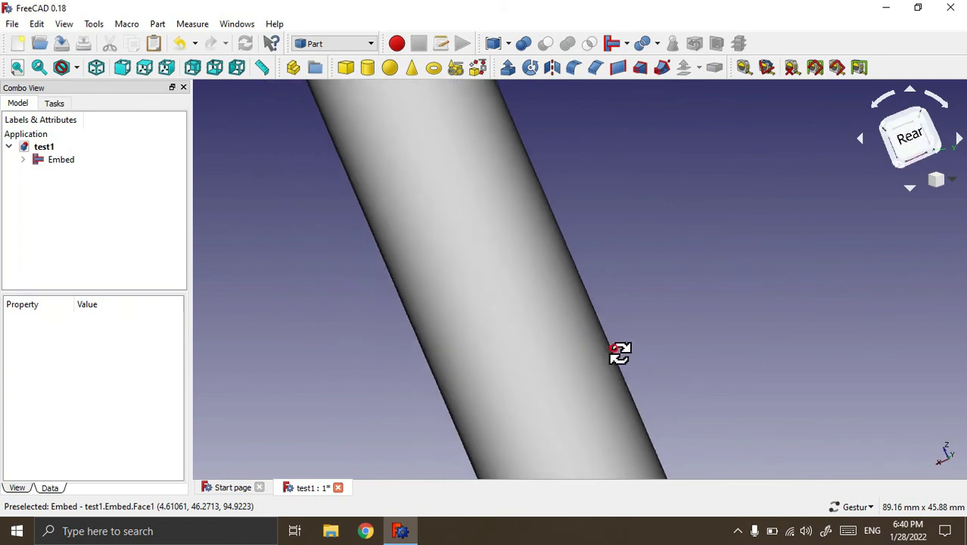
pyautogui.scroll(-5, 681, 282)
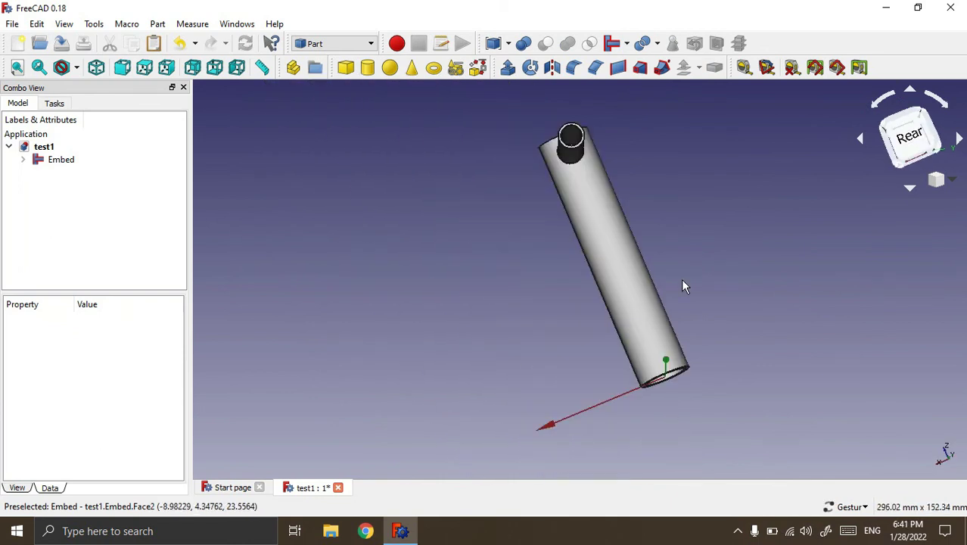
pyautogui.moveTo(634, 138)
pyautogui.mouseDown()
pyautogui.moveTo(637, 164)
pyautogui.moveTo(637, 155)
pyautogui.mouseUp()
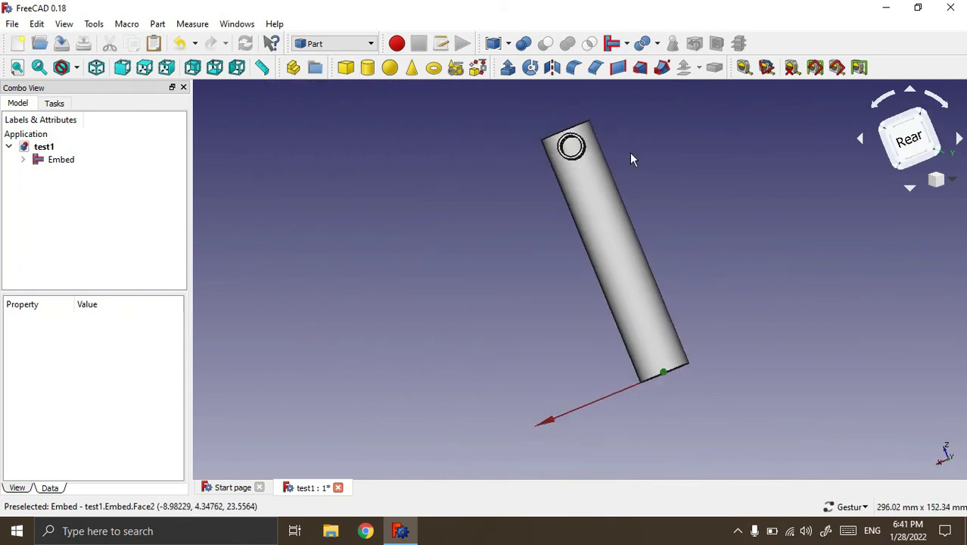
pyautogui.scroll(2, 571, 146)
pyautogui.scroll(4, 570, 146)
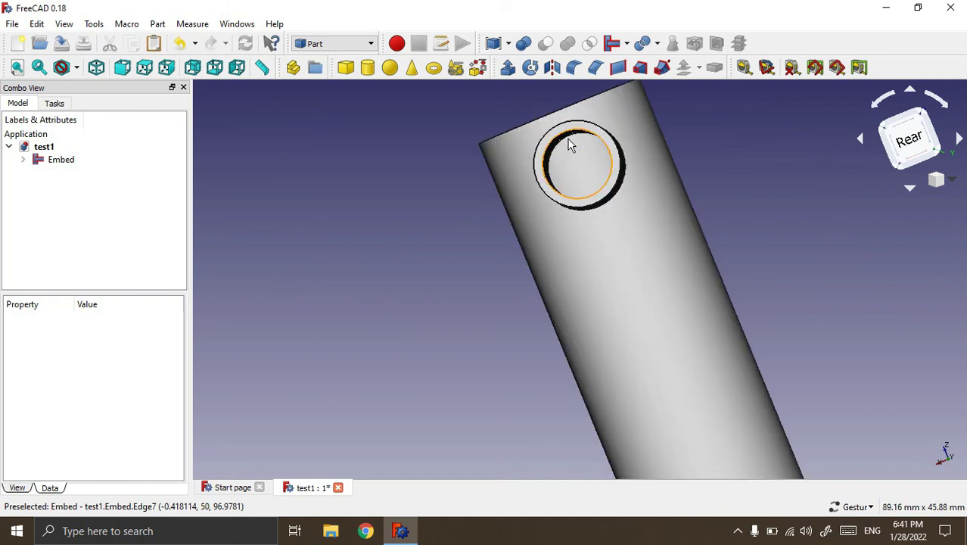
pyautogui.scroll(4, 570, 146)
pyautogui.moveTo(326, 173)
pyautogui.mouseDown()
pyautogui.moveTo(443, 210)
pyautogui.moveTo(537, 302)
pyautogui.moveTo(622, 316)
pyautogui.moveTo(556, 309)
pyautogui.moveTo(390, 243)
pyautogui.moveTo(390, 270)
pyautogui.mouseUp()
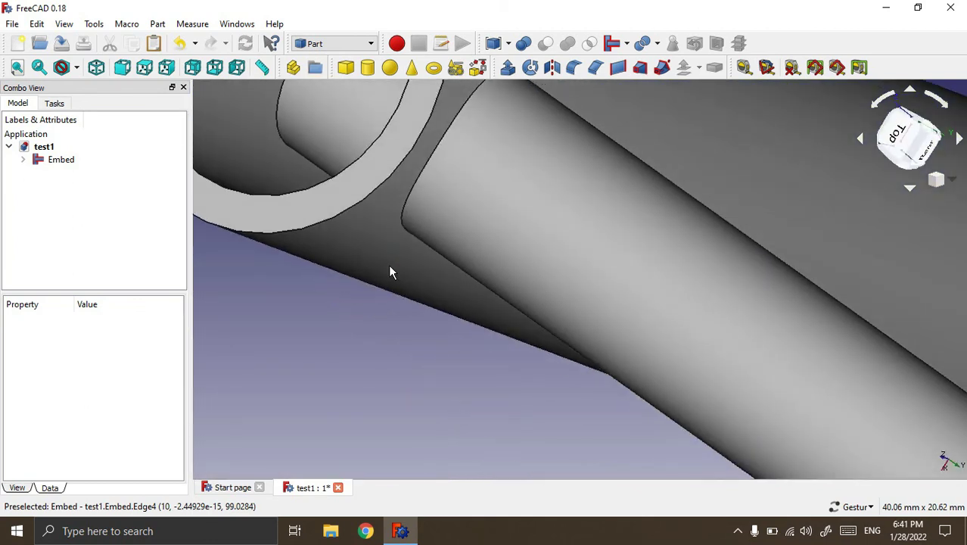
pyautogui.scroll(-3, 390, 266)
pyautogui.scroll(-4, 389, 266)
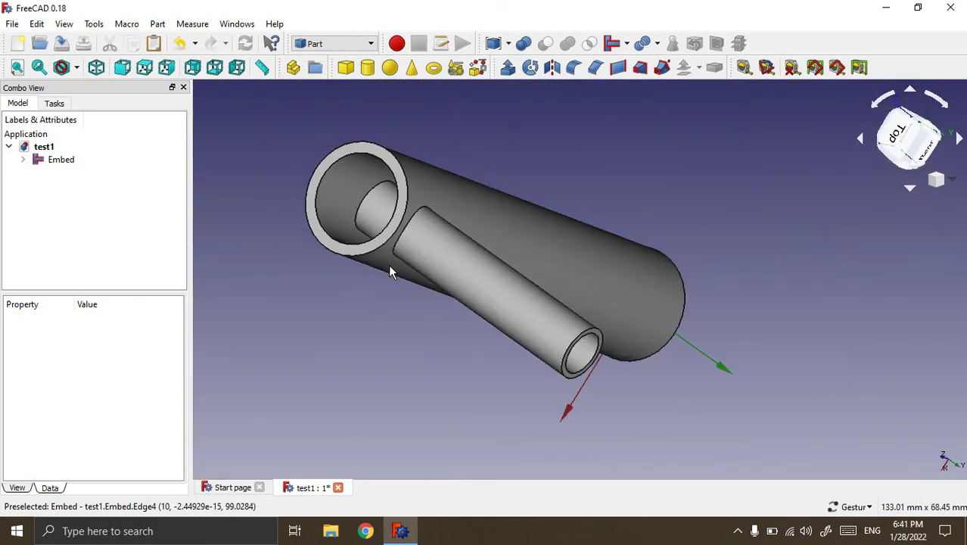
pyautogui.click(62, 165)
# Delete the old Embed and apply Embed object to test2 and test1 again
pyautogui.press('Delete')
pyautogui.click(60, 183)
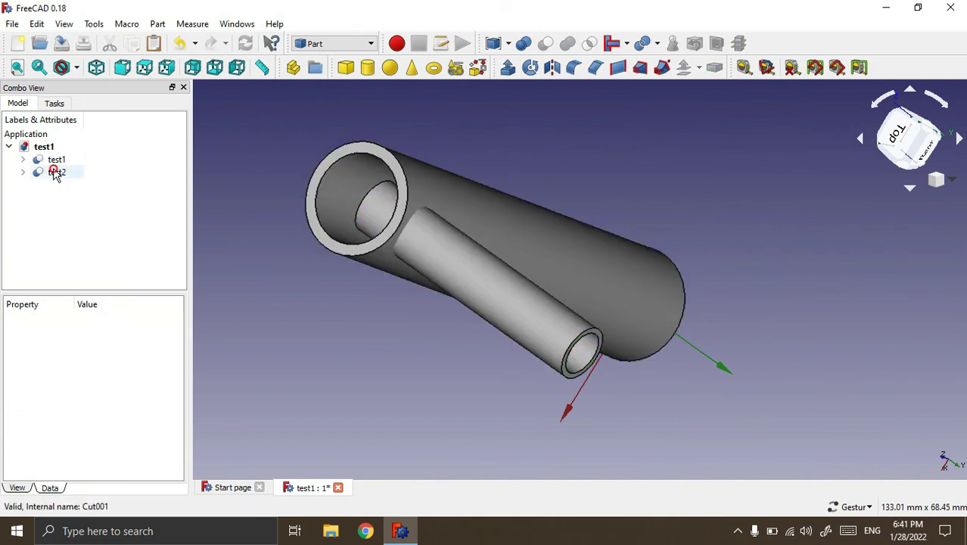
pyautogui.click(55, 174)
pyautogui.click(57, 160)
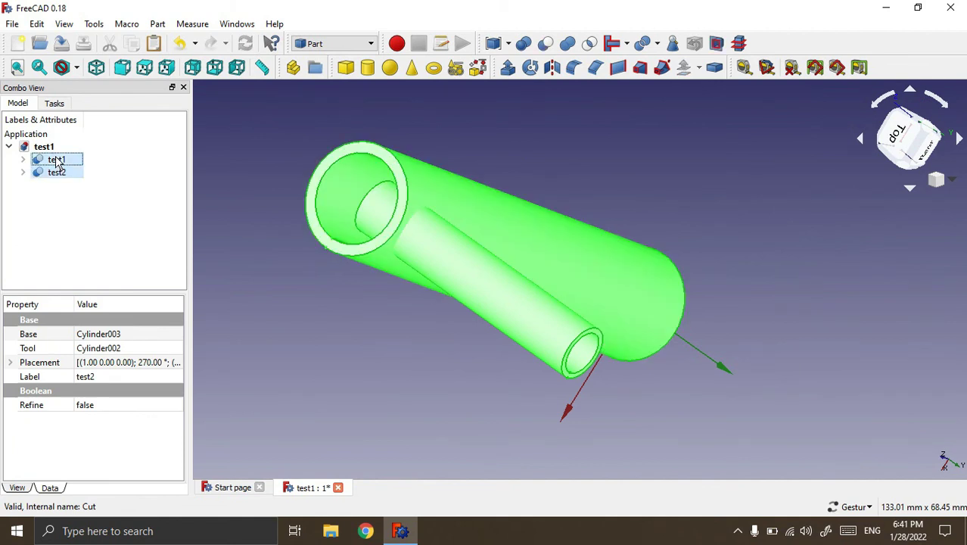
pyautogui.click(626, 44)
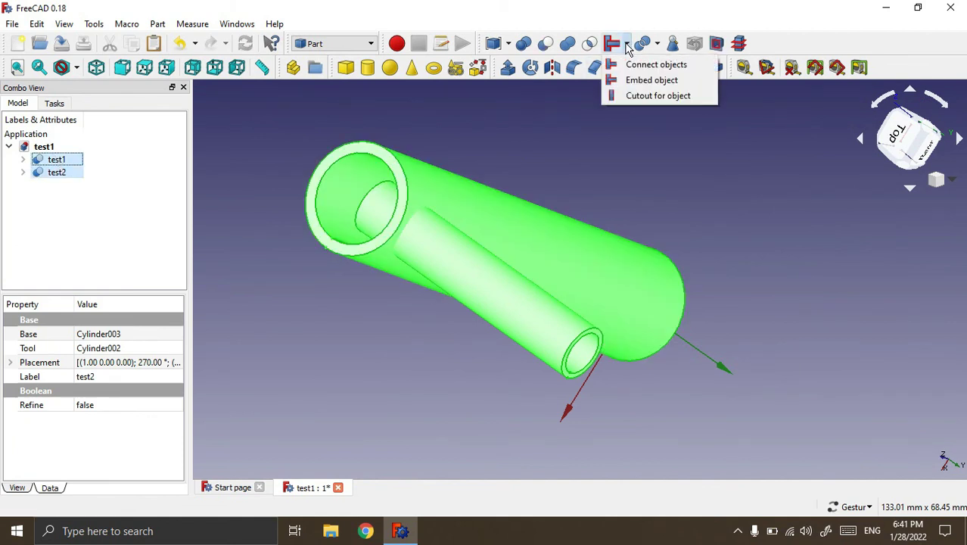
pyautogui.click(635, 79)
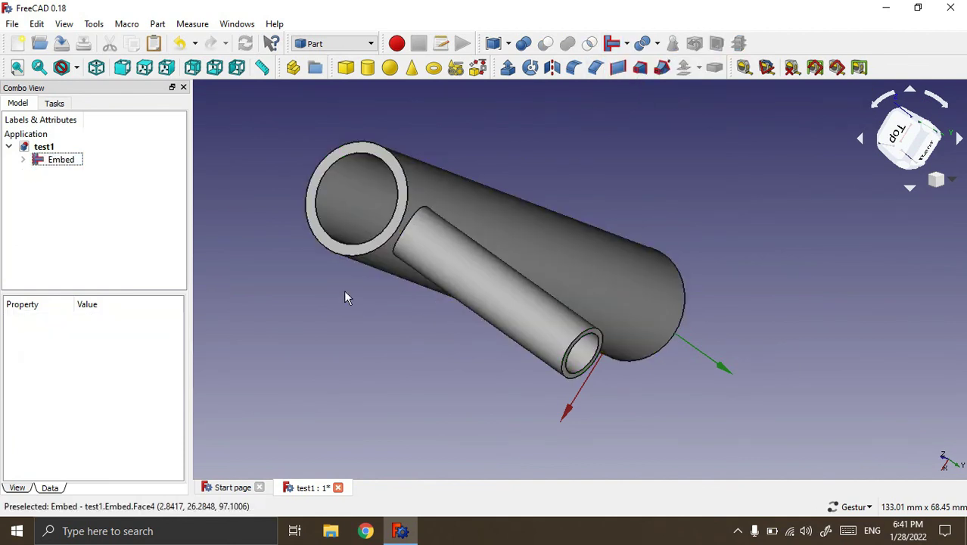
pyautogui.moveTo(323, 273); pyautogui.dragTo(479, 291)
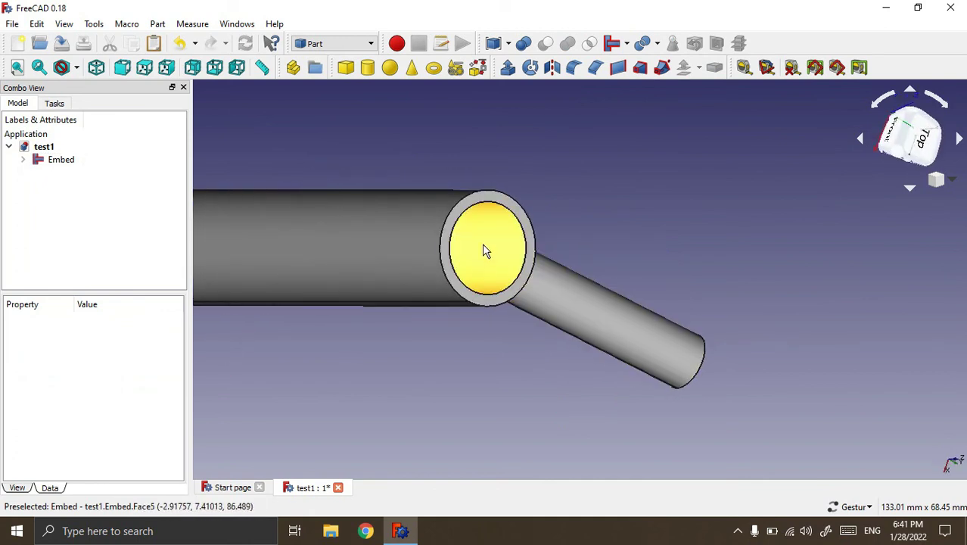
pyautogui.moveTo(789, 350)
pyautogui.mouseDown()
pyautogui.moveTo(520, 261)
pyautogui.moveTo(648, 279)
pyautogui.moveTo(675, 317)
pyautogui.mouseUp()
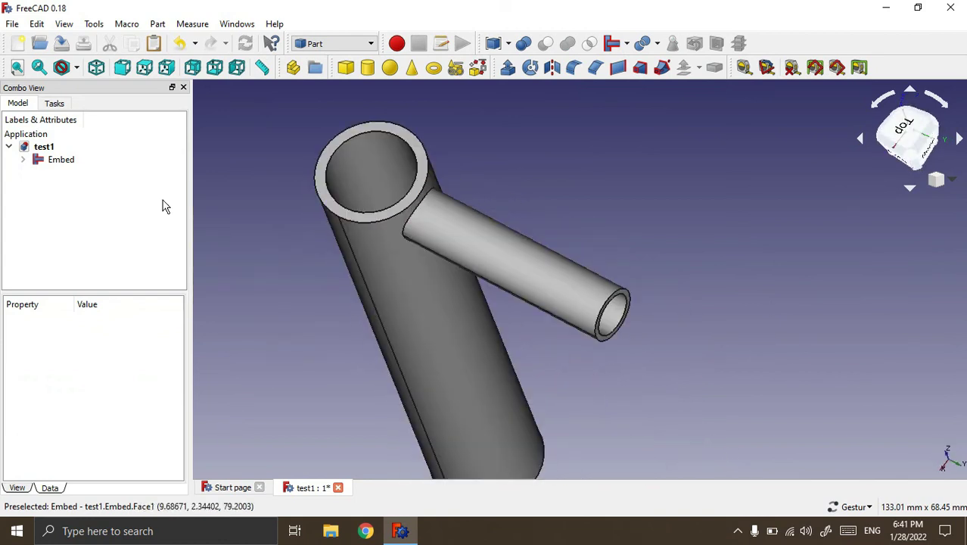
pyautogui.click(58, 161)
# Delete the Embed and apply Cutout for object to test1 and test2
pyautogui.press('Delete')
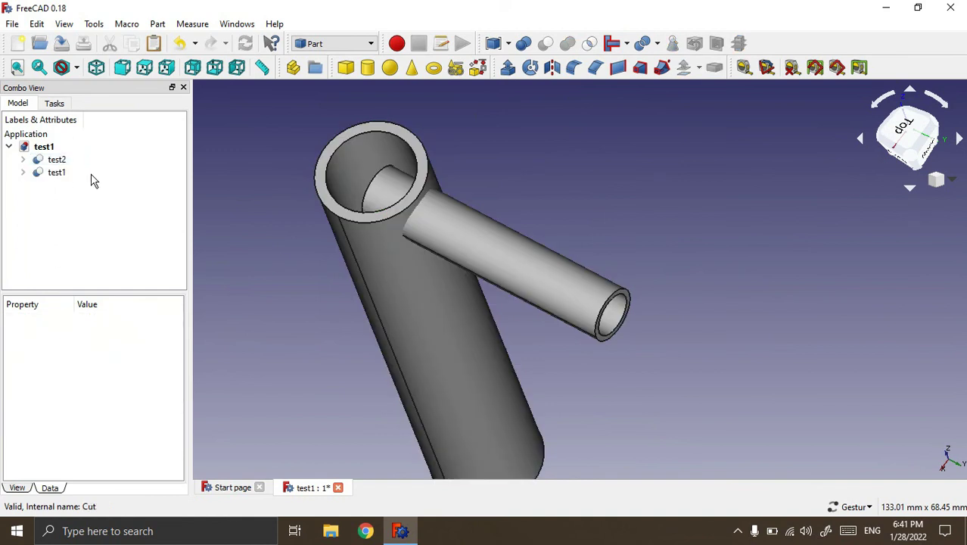
pyautogui.click(53, 176)
pyautogui.keyDown('ctrl'); pyautogui.click(55, 161); pyautogui.keyUp('ctrl')
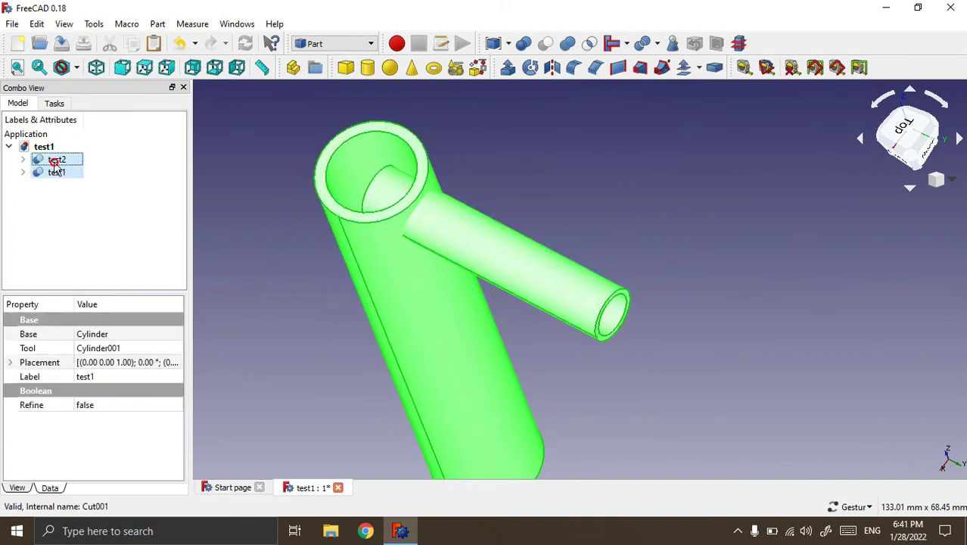
pyautogui.click(626, 45)
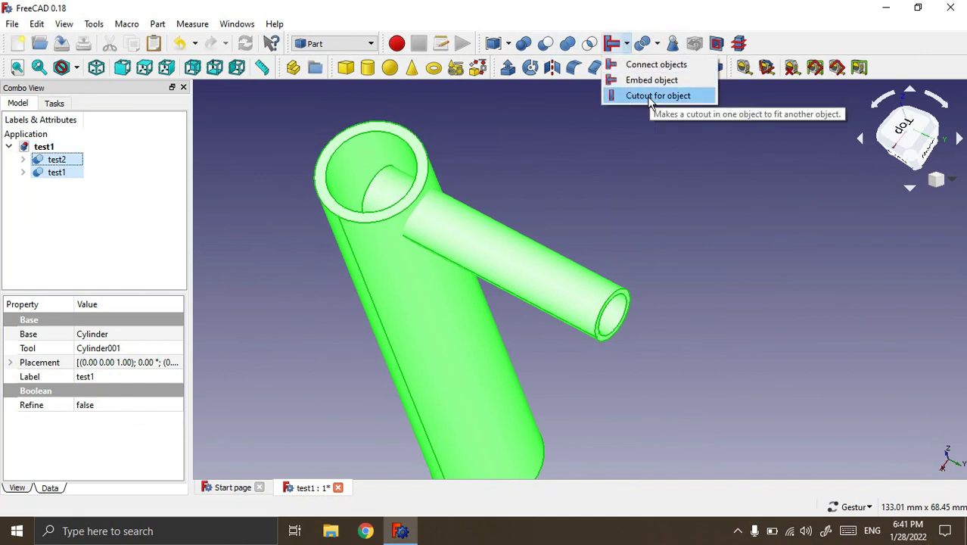
pyautogui.click(650, 99)
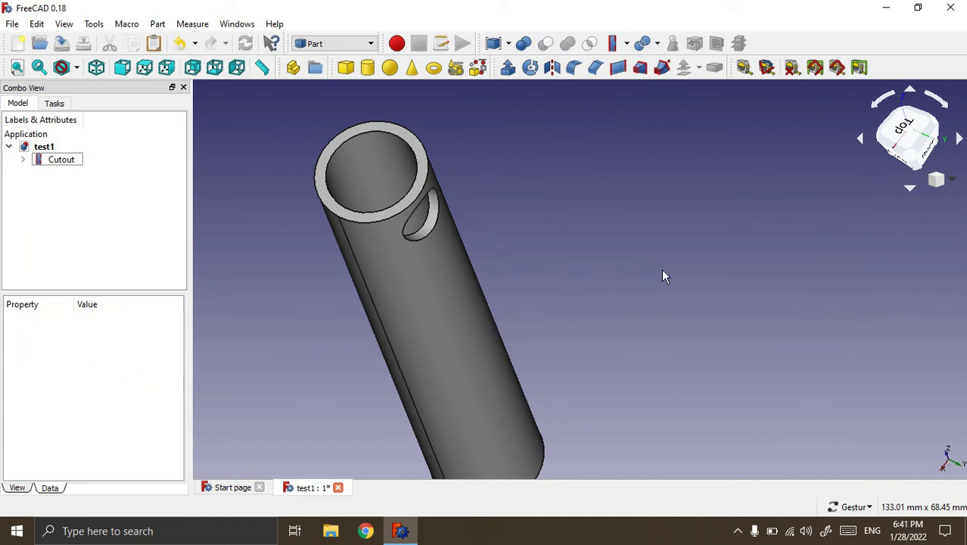
pyautogui.moveTo(643, 261)
pyautogui.mouseDown()
pyautogui.moveTo(494, 224)
pyautogui.moveTo(594, 256)
pyautogui.mouseUp()
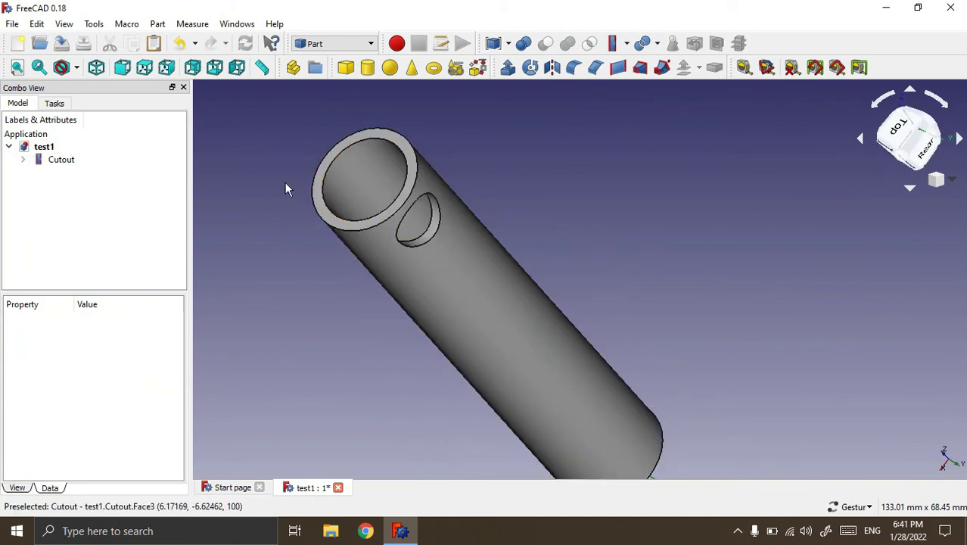
pyautogui.click(62, 159)
# Delete the old Cutout and rebuild it with test2 as base and test1 as tool
pyautogui.press('Delete')
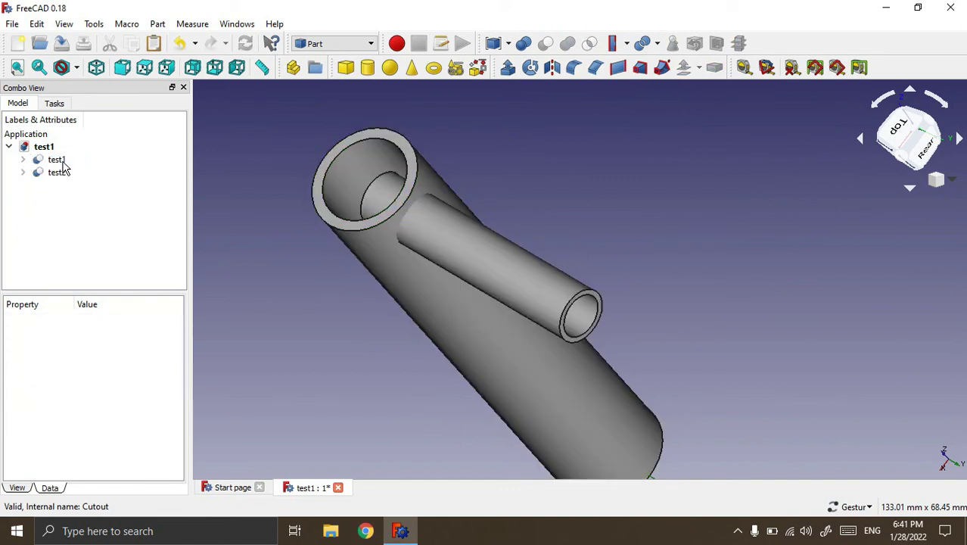
pyautogui.click(55, 172)
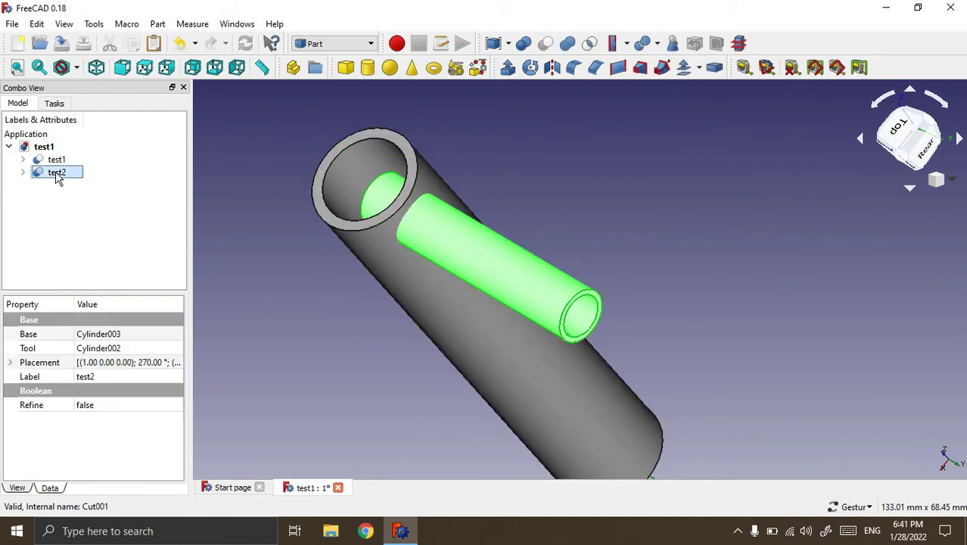
pyautogui.keyDown('ctrl'); pyautogui.click(56, 159); pyautogui.keyUp('ctrl')
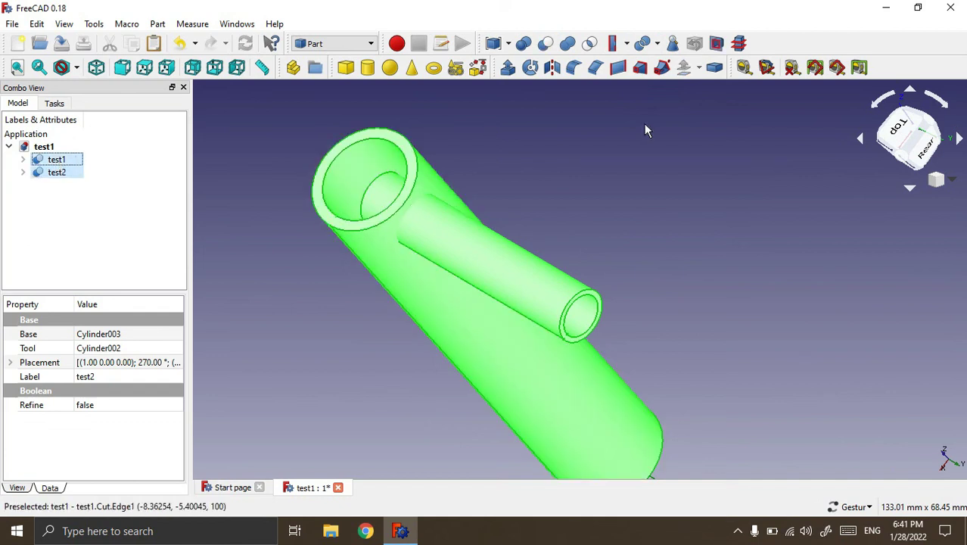
pyautogui.click(627, 45)
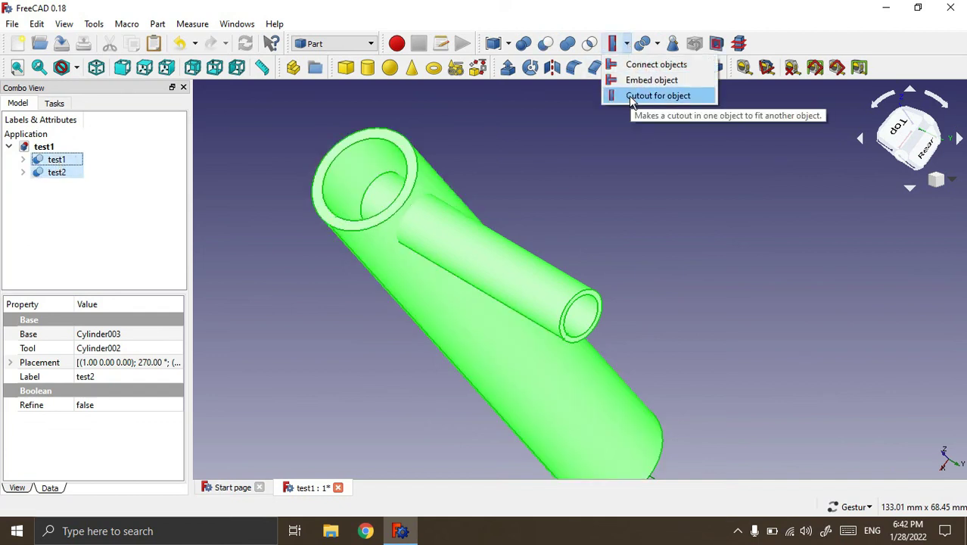
pyautogui.click(628, 95)
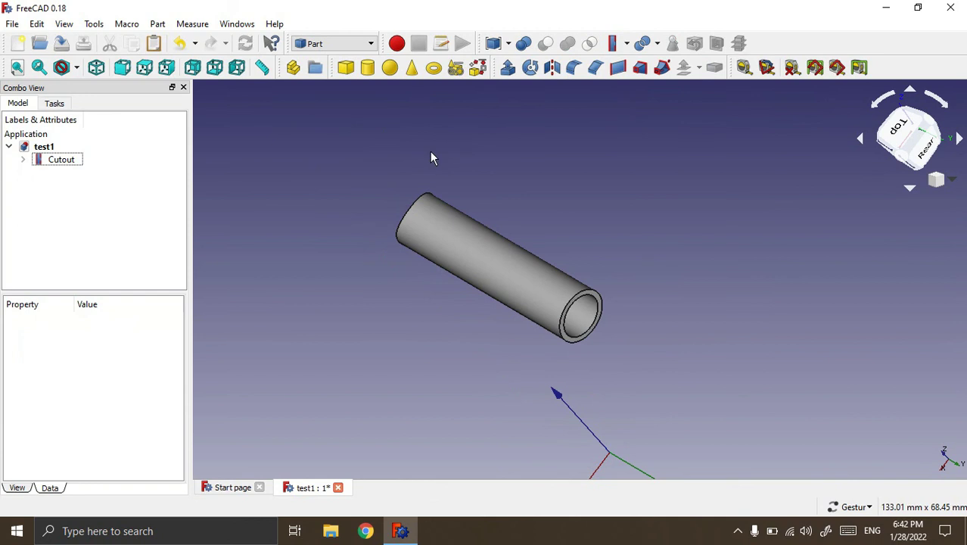
# Inspect the trimmed tube in Front and Top views, fit all, then select the Cutout
pyautogui.moveTo(343, 297)
pyautogui.mouseDown()
pyautogui.moveTo(502, 288)
pyautogui.moveTo(534, 298)
pyautogui.mouseUp()
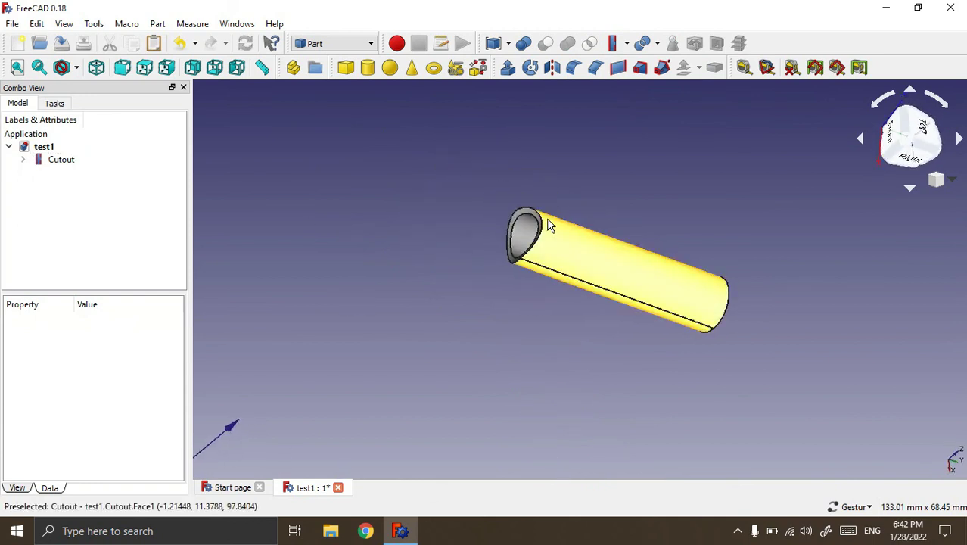
pyautogui.scroll(3, 548, 225)
pyautogui.scroll(1, 549, 222)
pyautogui.moveTo(548, 222)
pyautogui.mouseDown()
pyautogui.moveTo(613, 192)
pyautogui.moveTo(578, 188)
pyautogui.mouseUp()
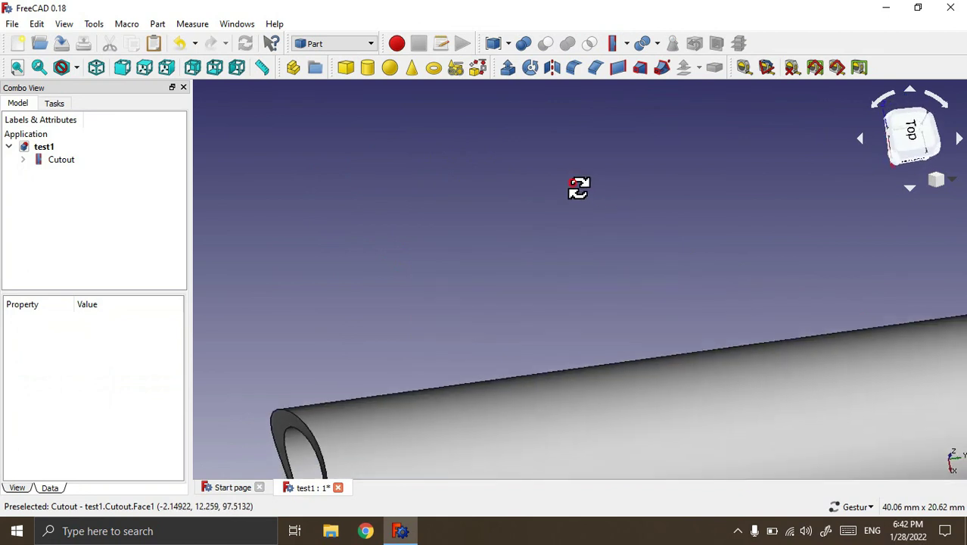
pyautogui.click(123, 69)
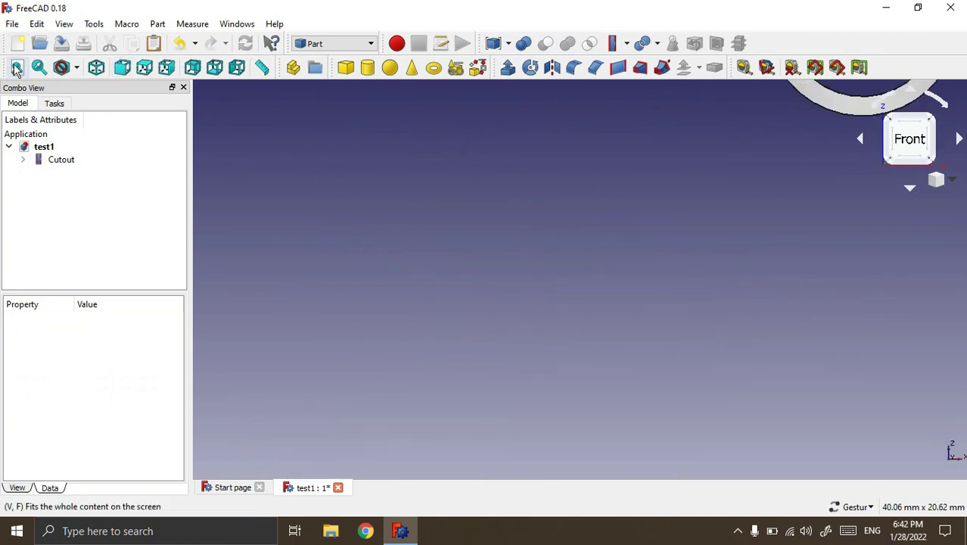
pyautogui.click(17, 67)
pyautogui.click(145, 67)
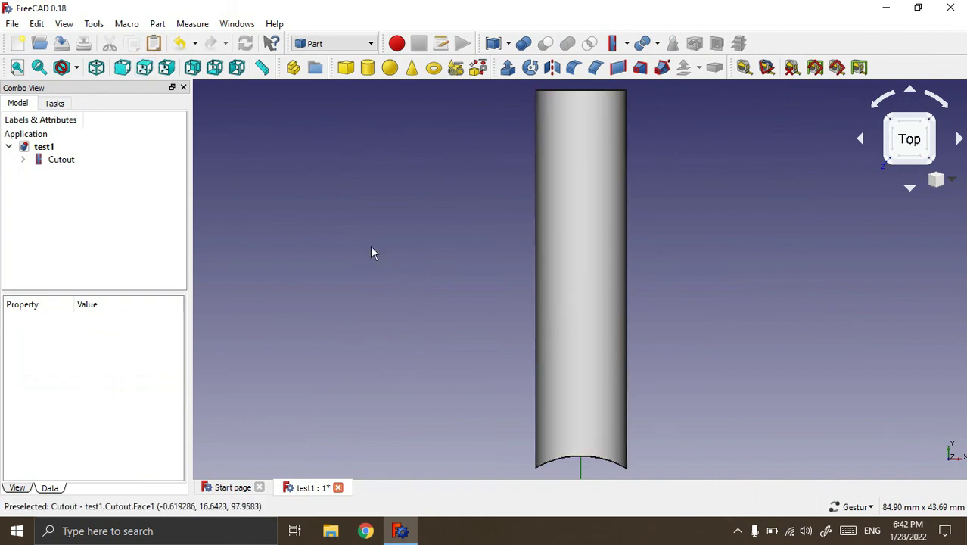
pyautogui.click(70, 159)
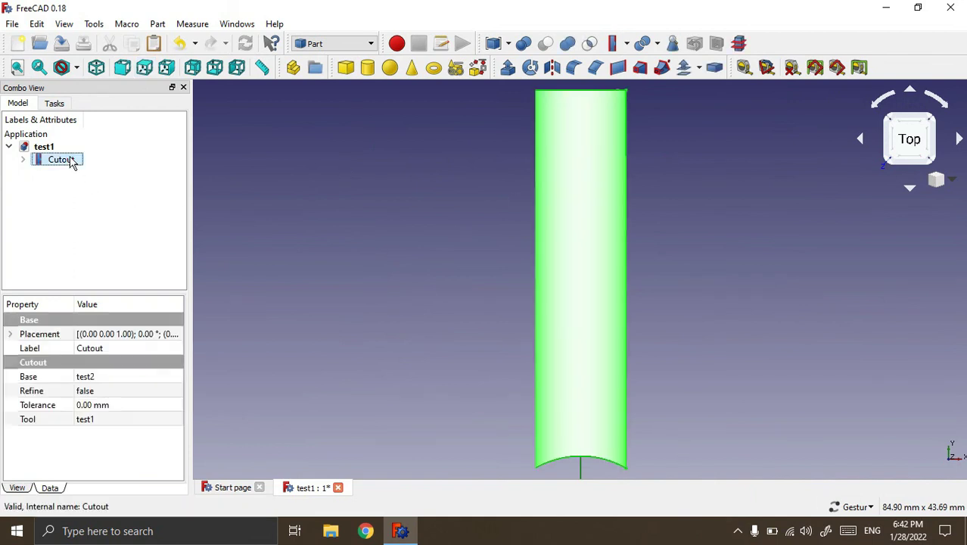